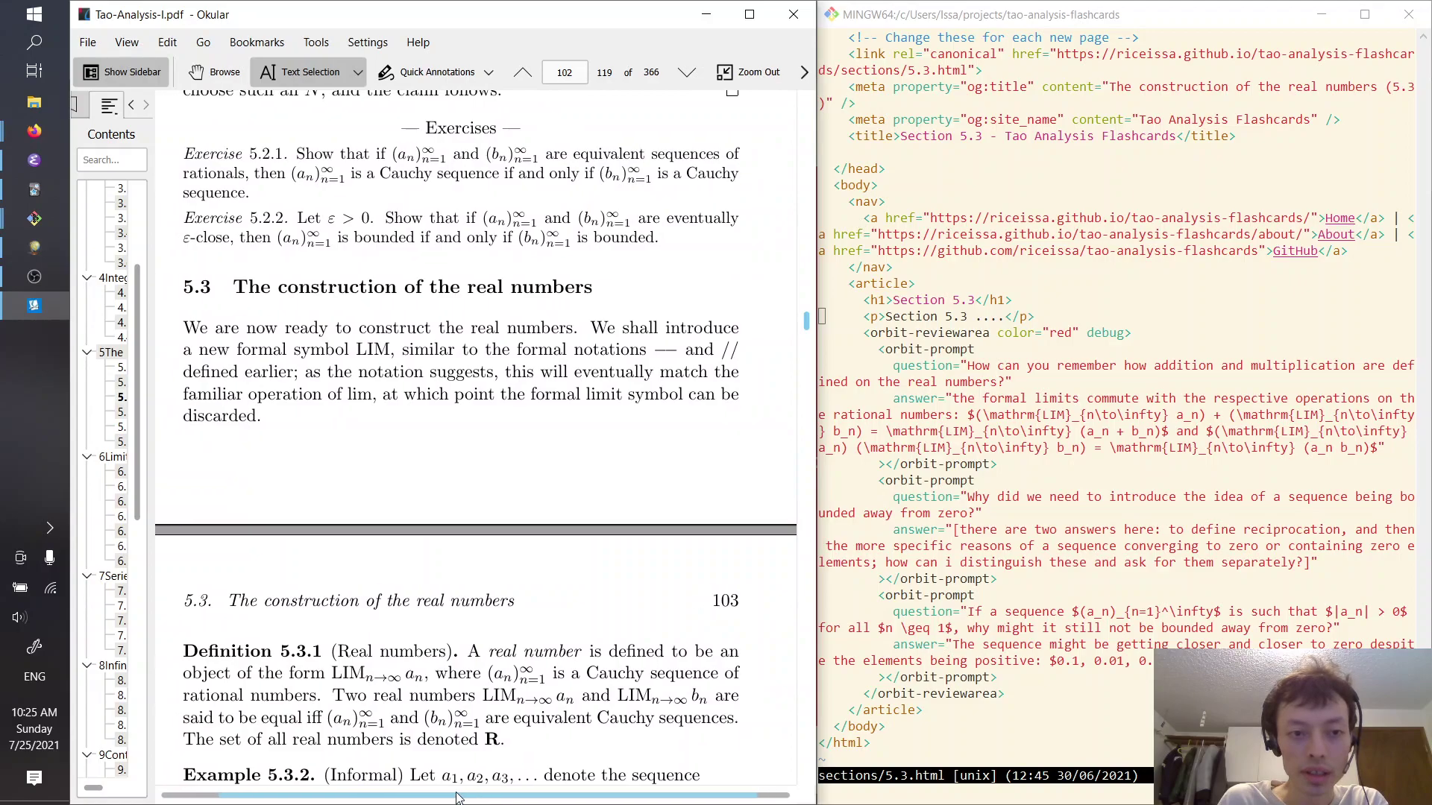
Examine the existing prompt about sequences bounded away from zero and the Section 5.3 PDF passages on reciprocation and that definition
left_click(1023, 501)
left_click(1010, 499)
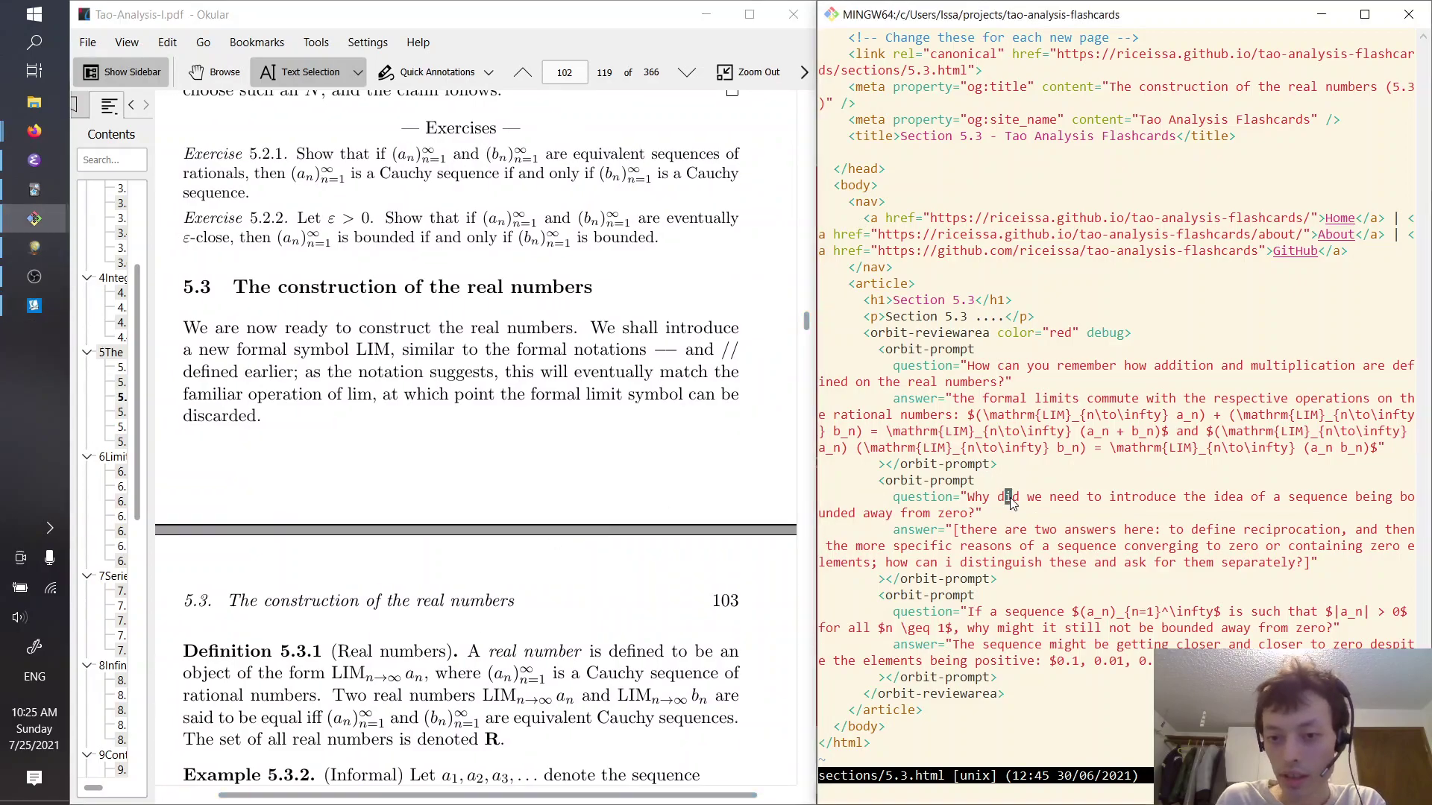
key("z")
key("z")
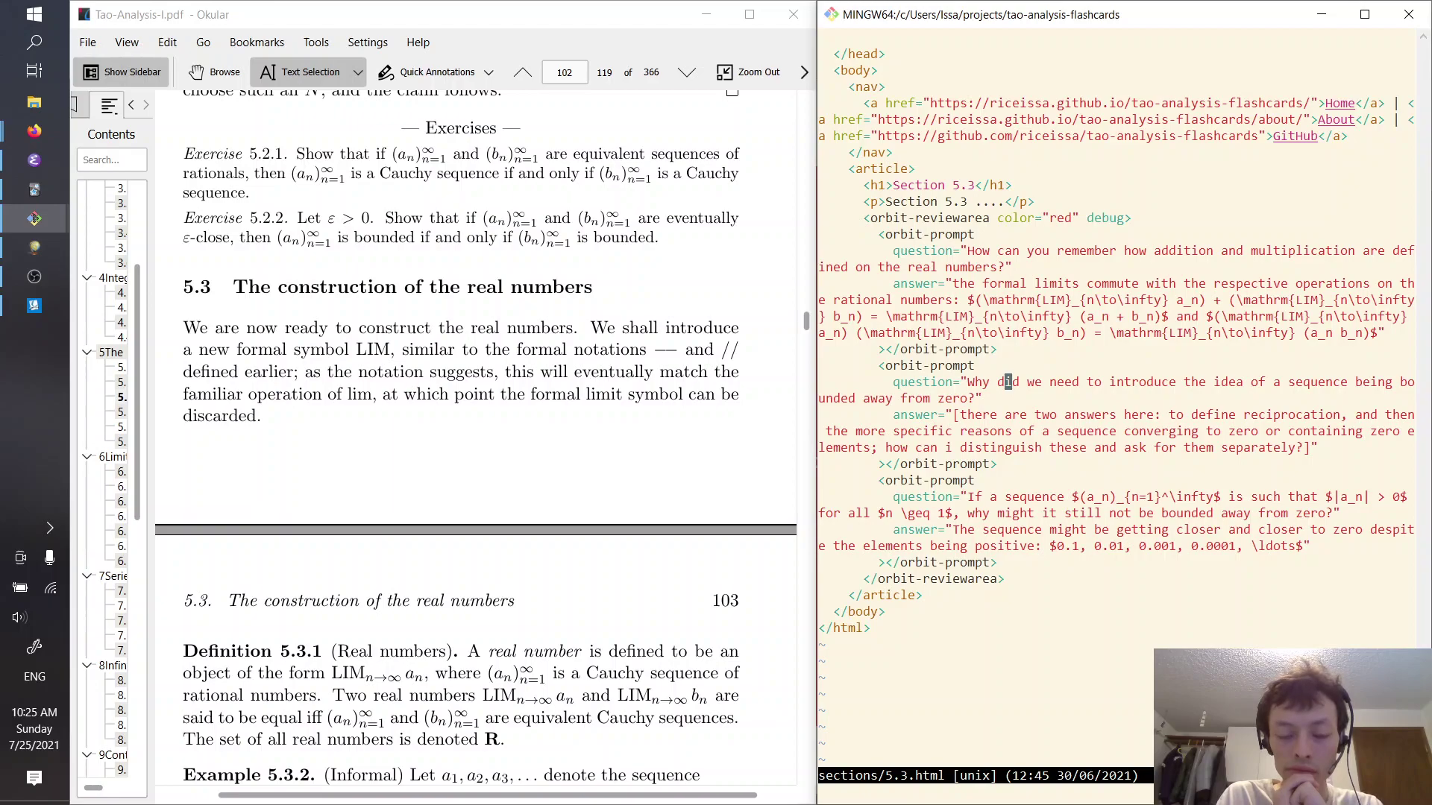
left_click(494, 412)
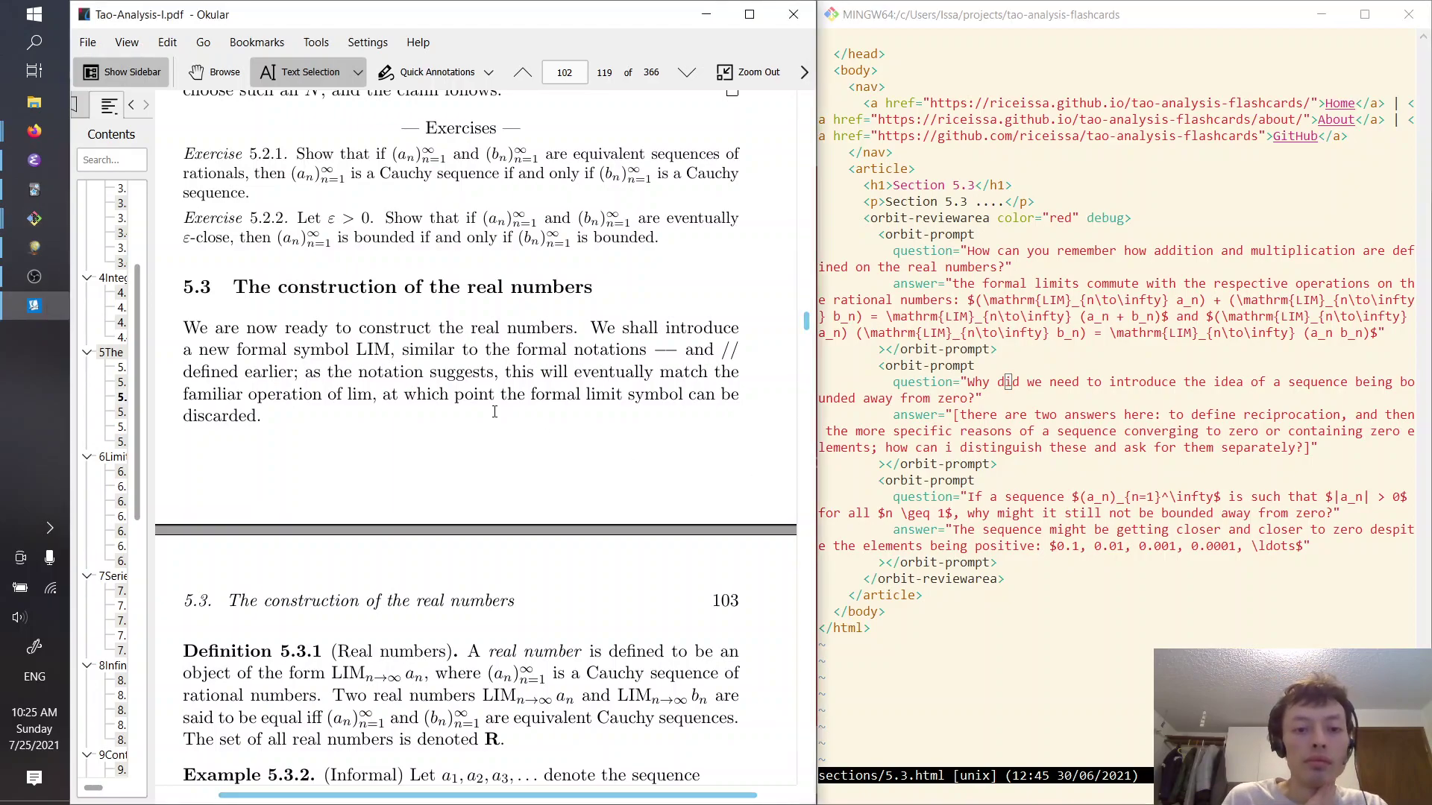
scroll(494, 412, "down", 8)
scroll(494, 412, "down", 8)
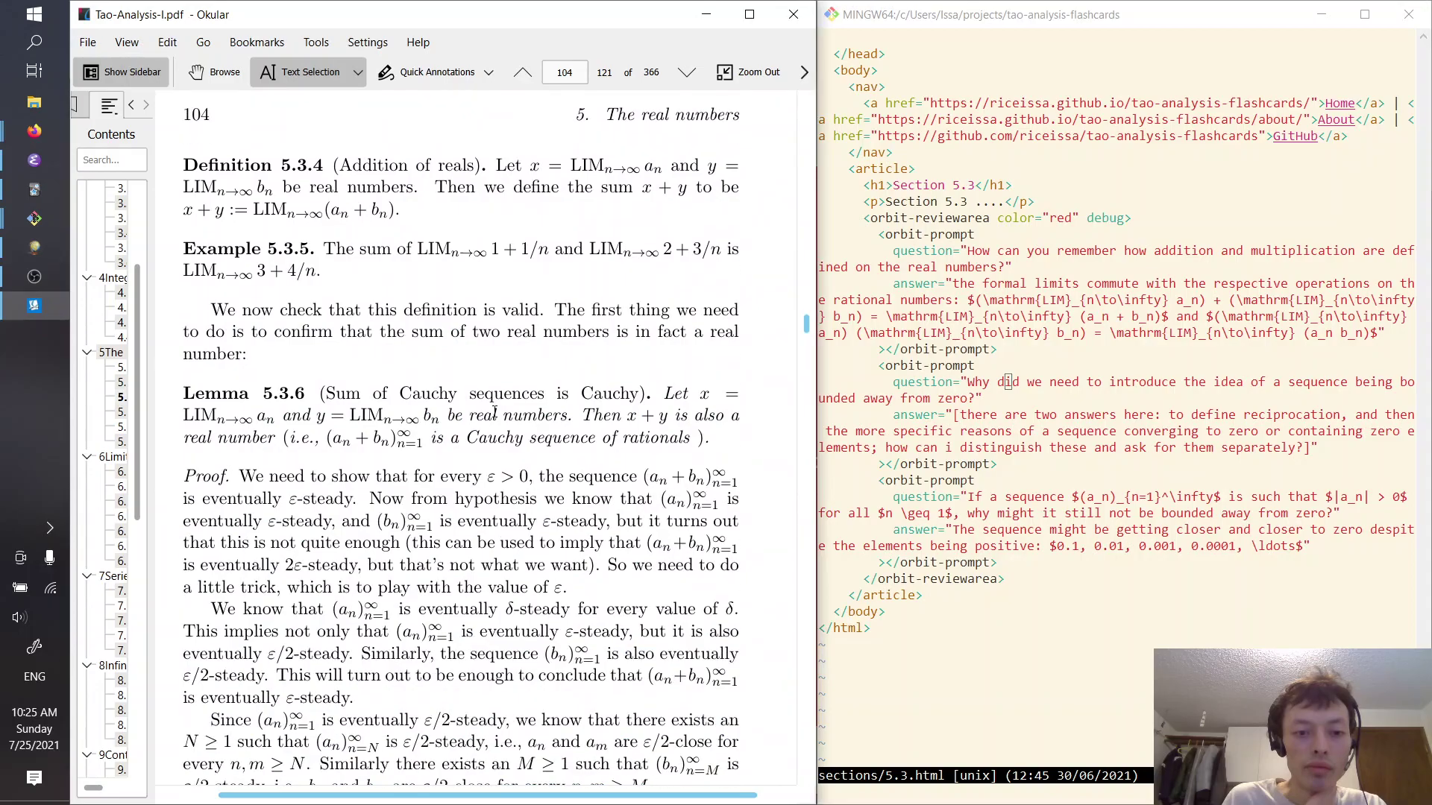
scroll(495, 412, "down", 10)
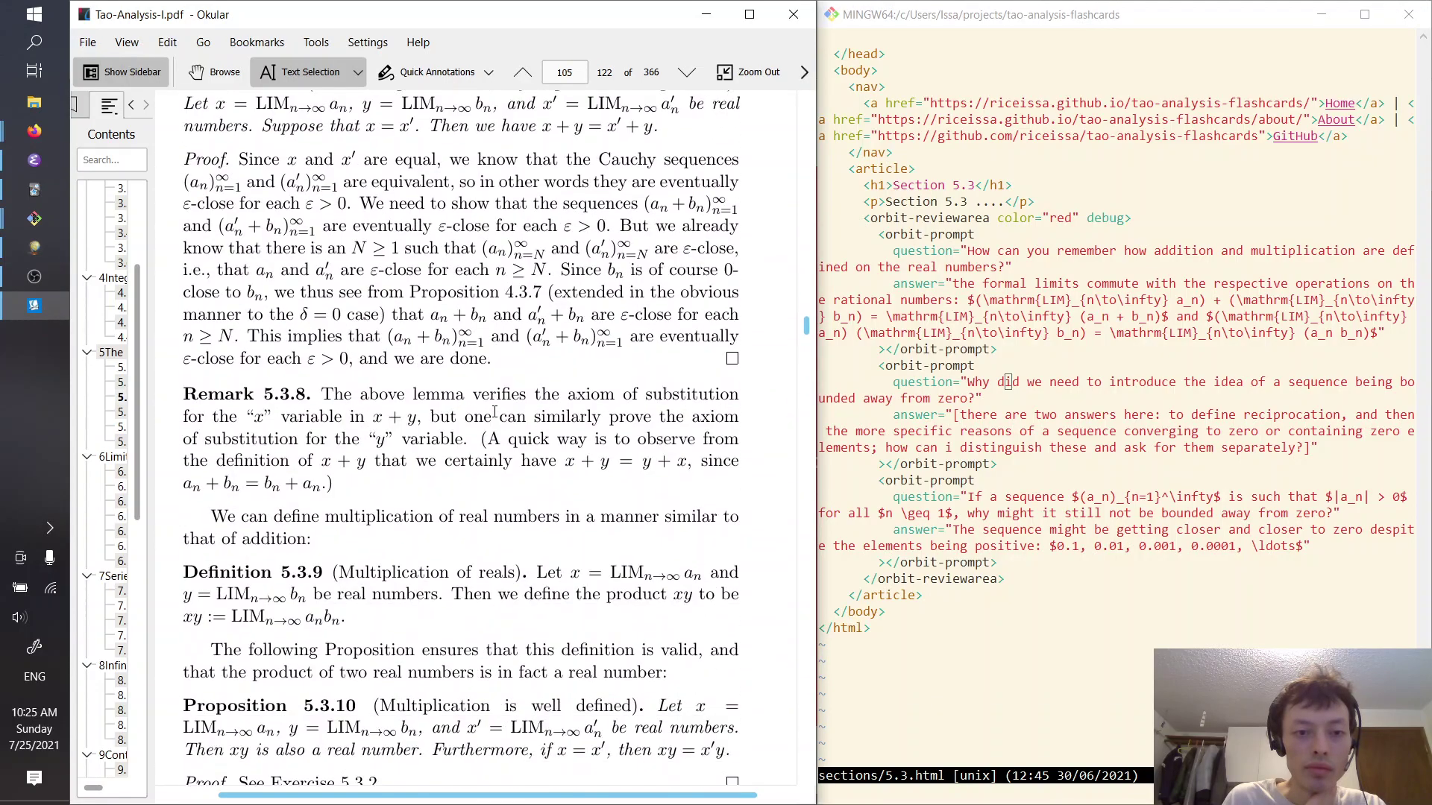
scroll(494, 412, "down", 12)
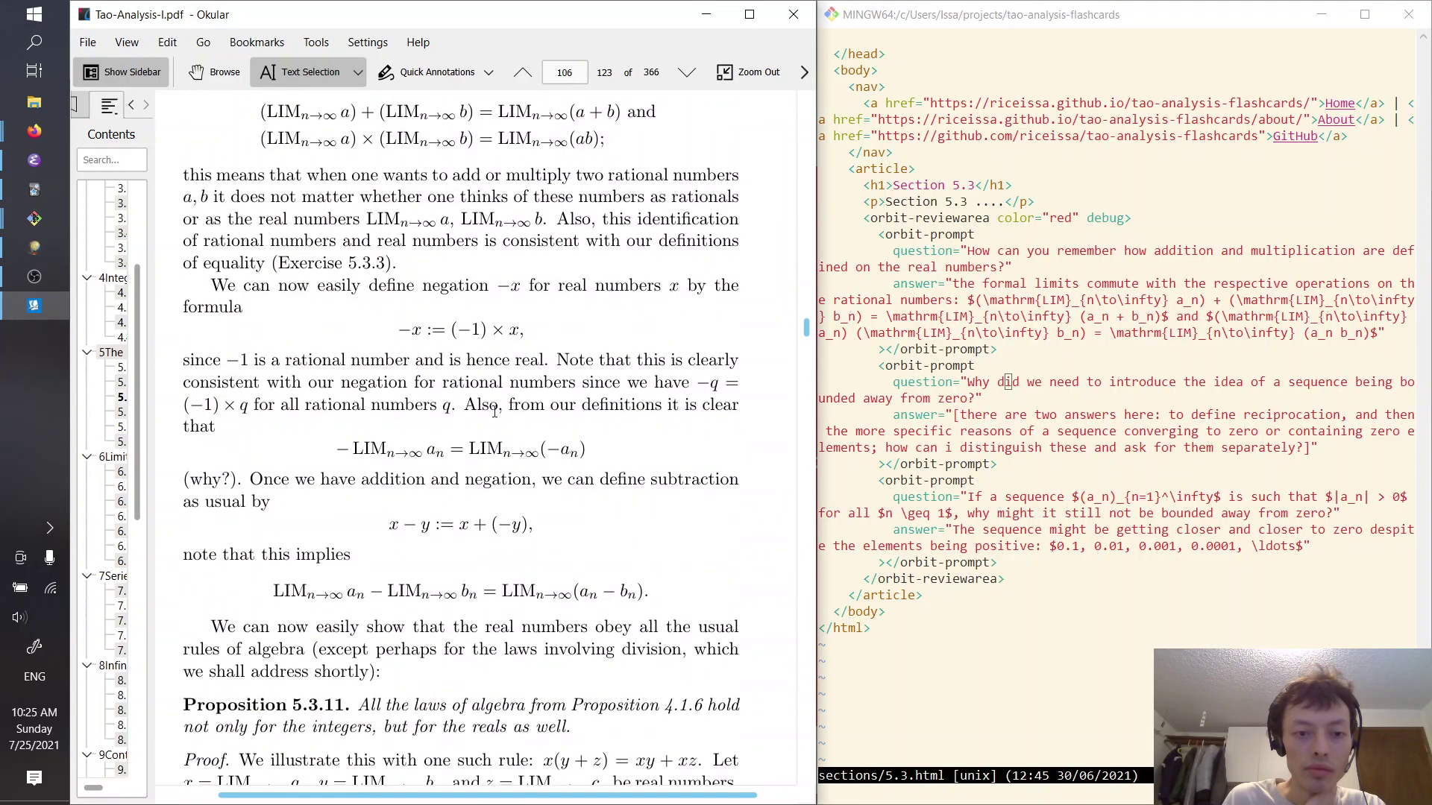
scroll(494, 412, "down", 10)
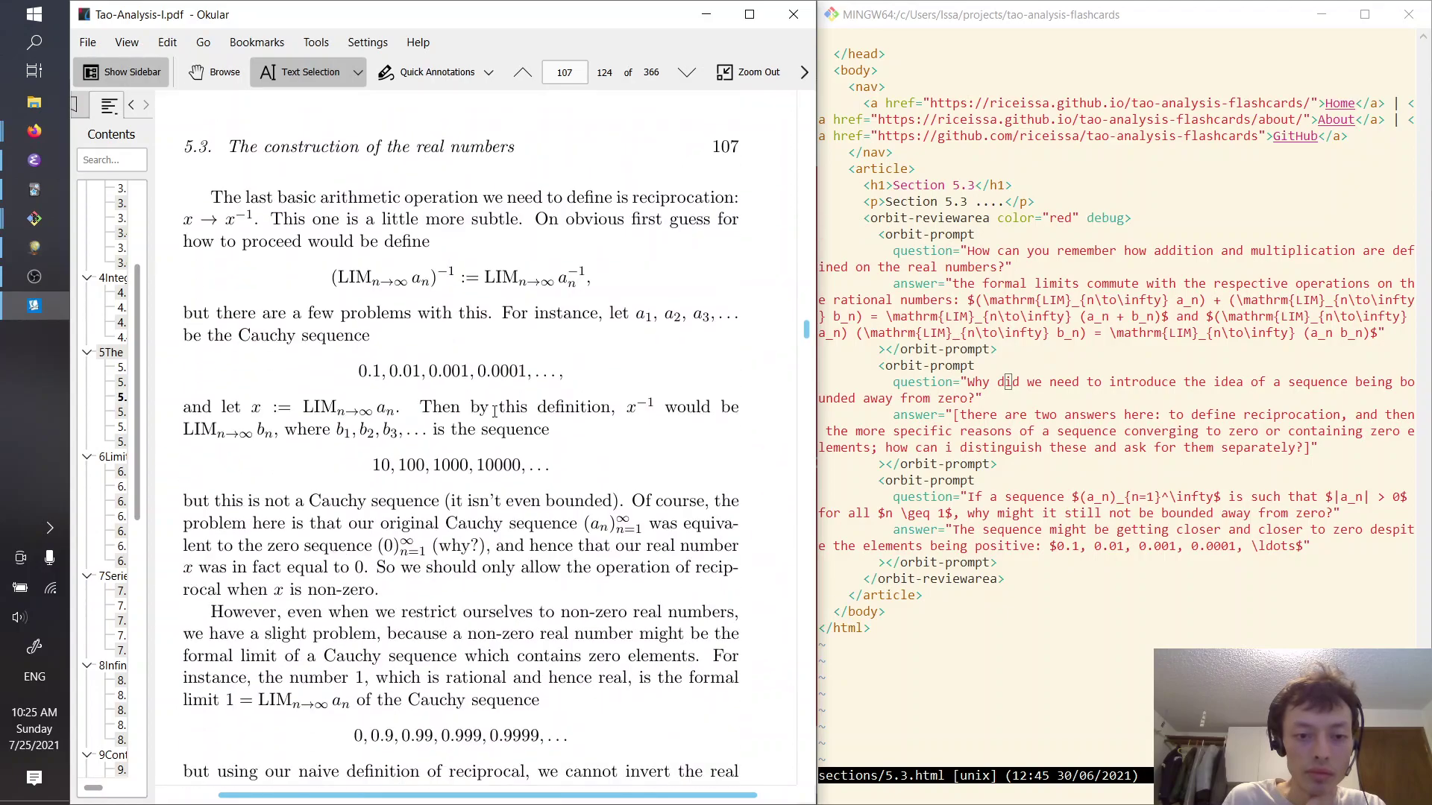
scroll(494, 411, "down", 10)
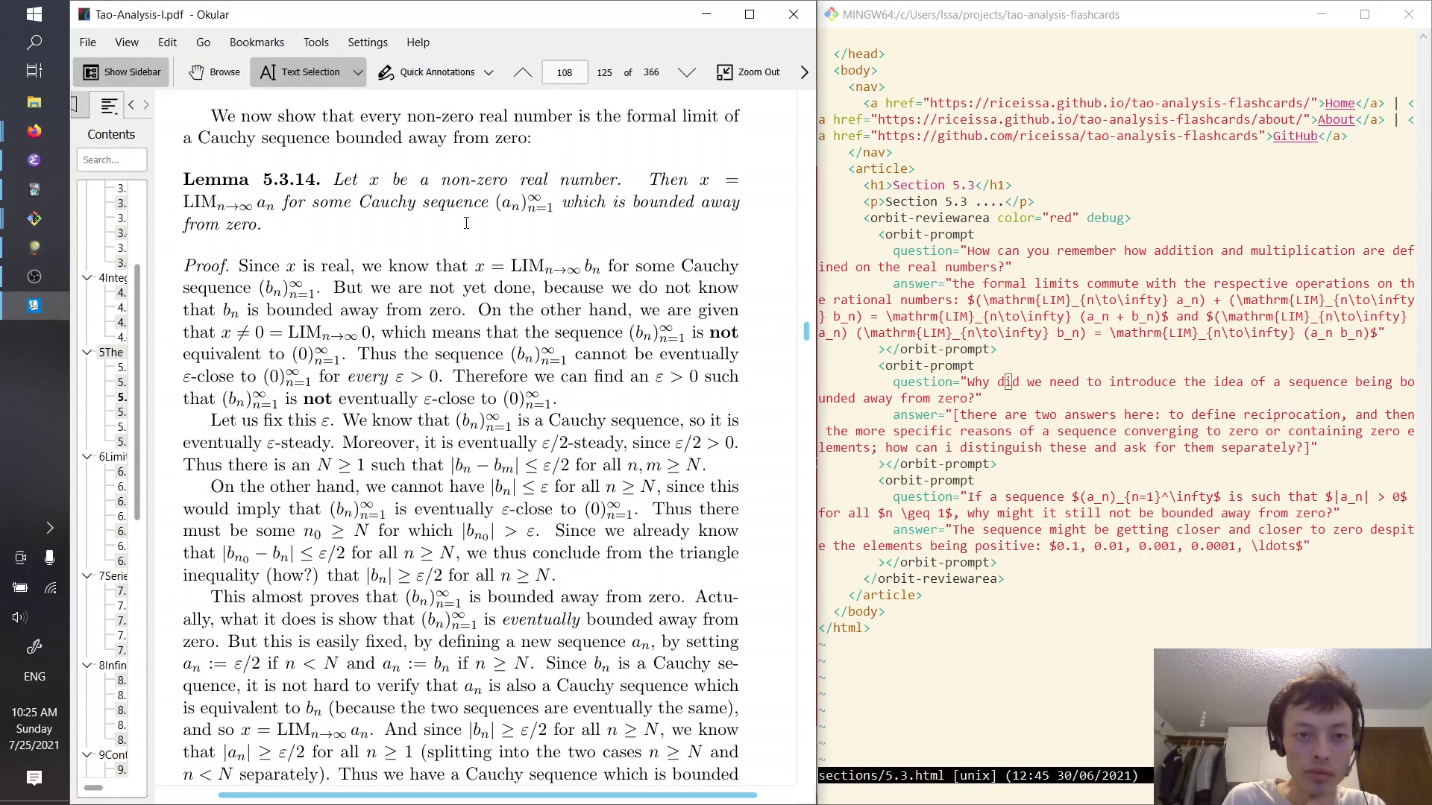
scroll(474, 277, "up", 10)
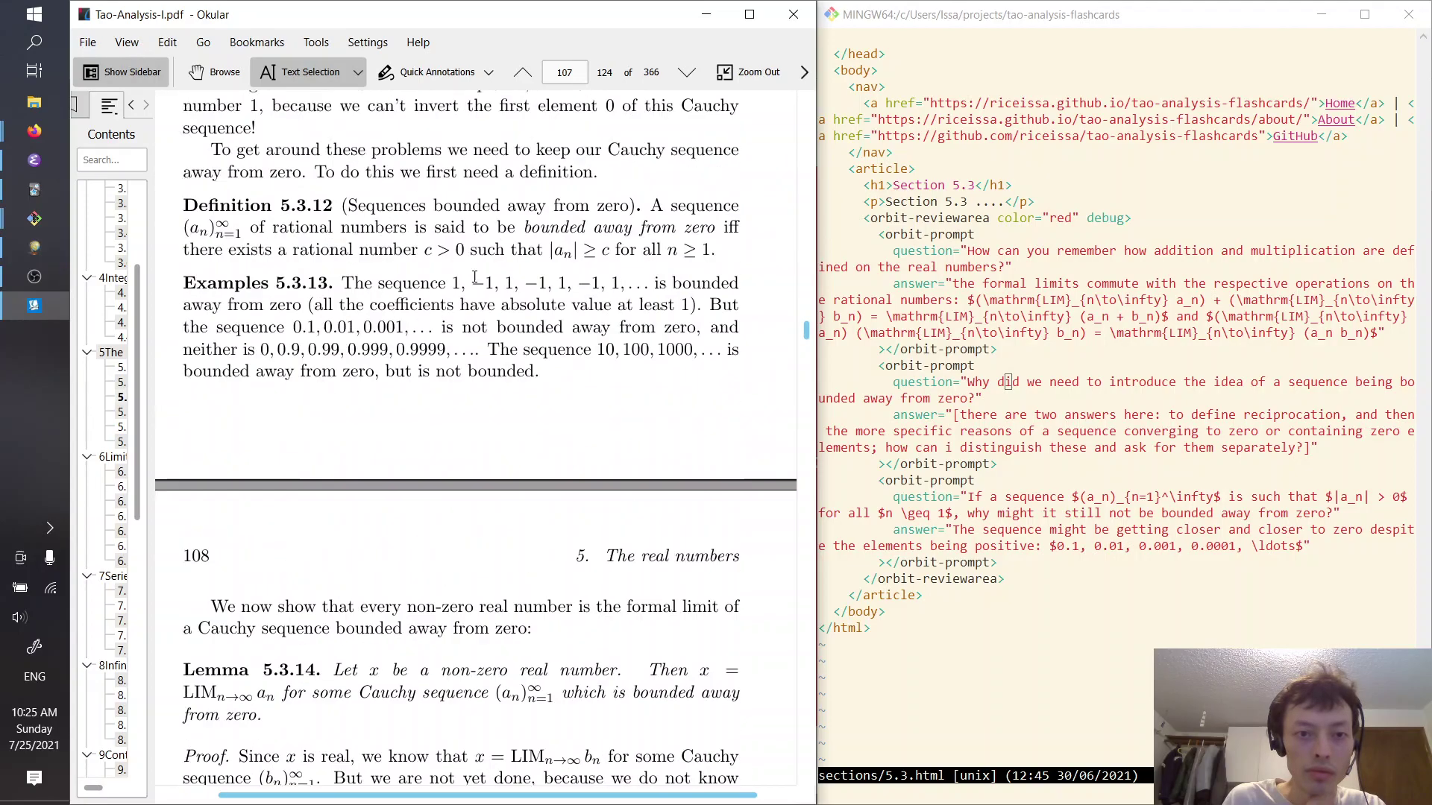
scroll(474, 276, "up", 3)
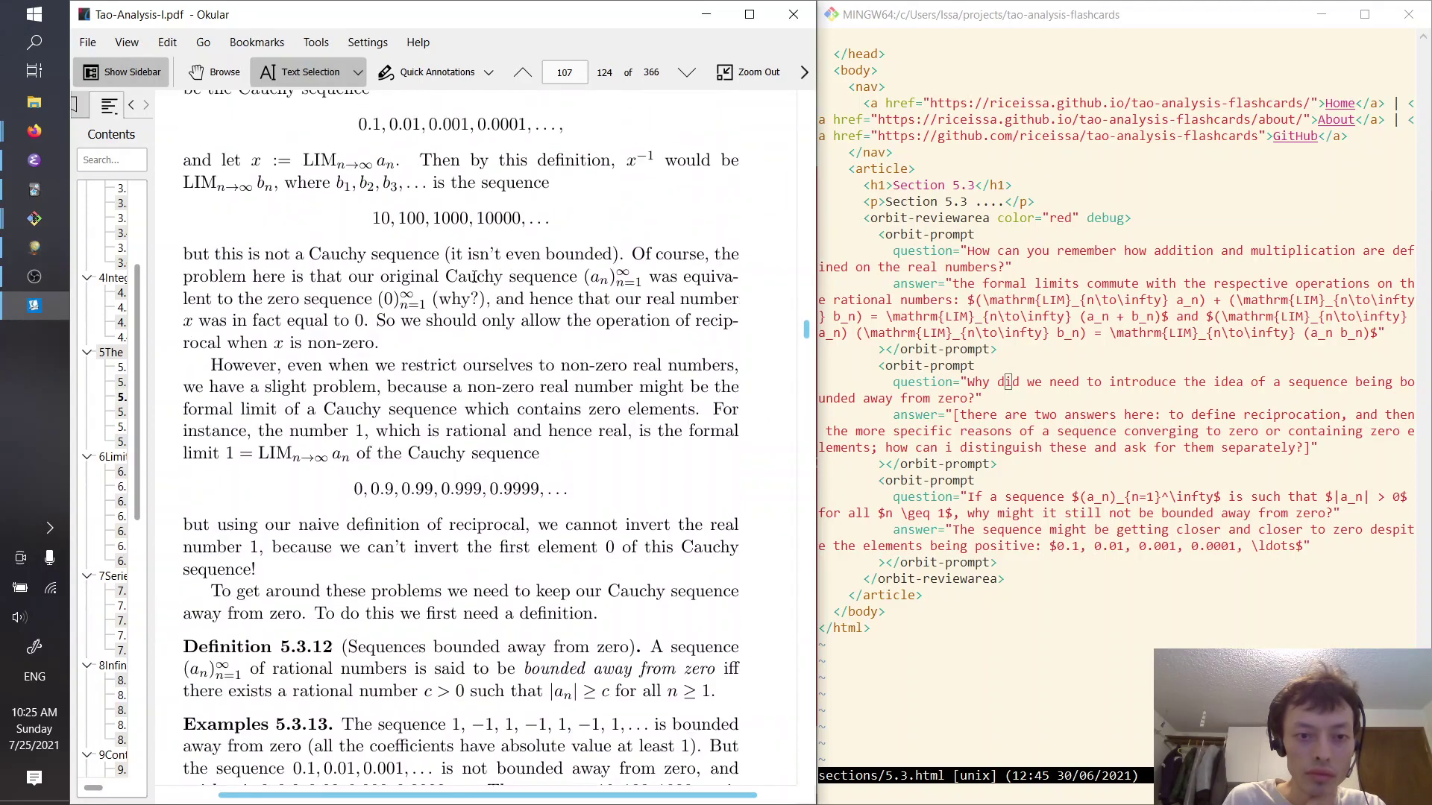
scroll(474, 277, "up", 5)
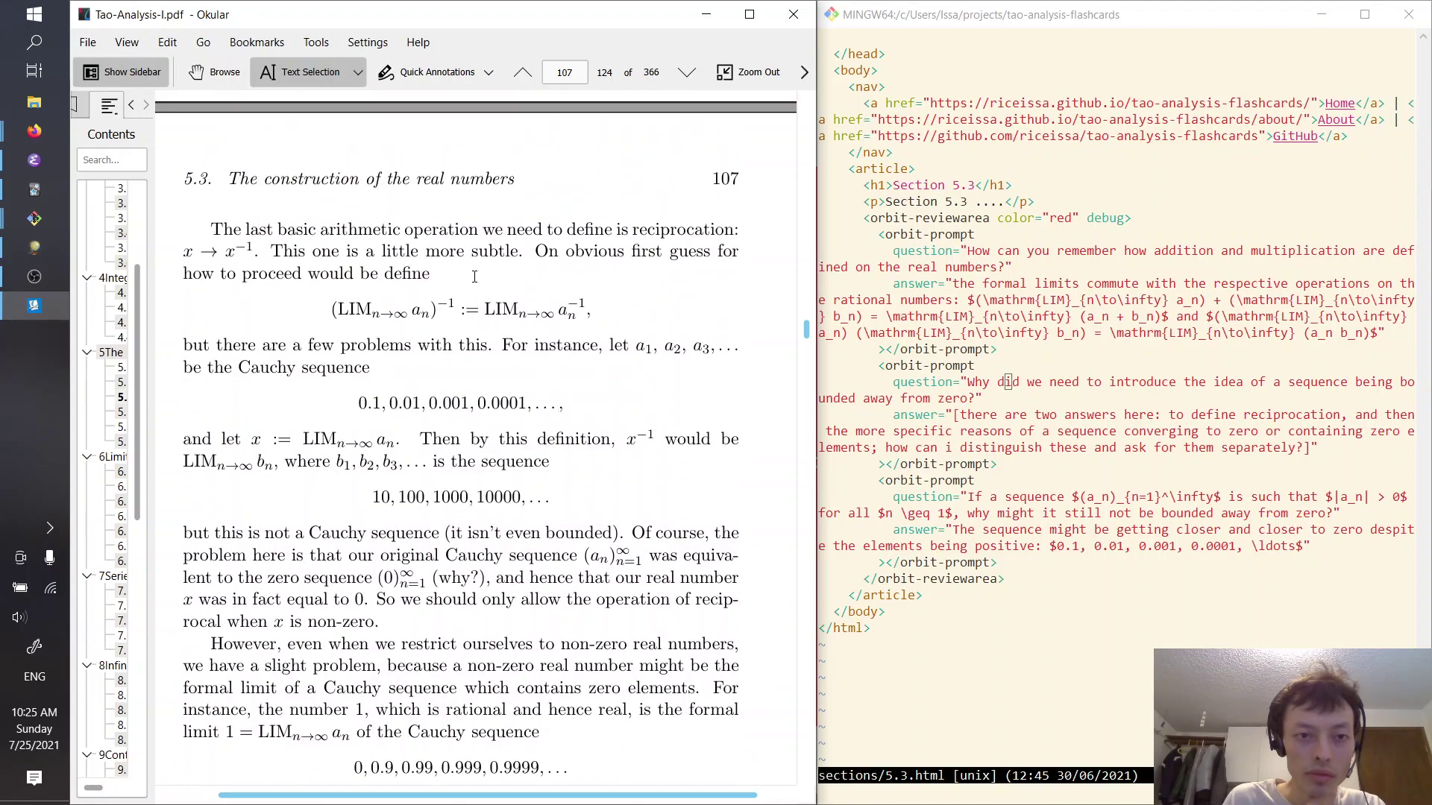
scroll(475, 277, "up", 5)
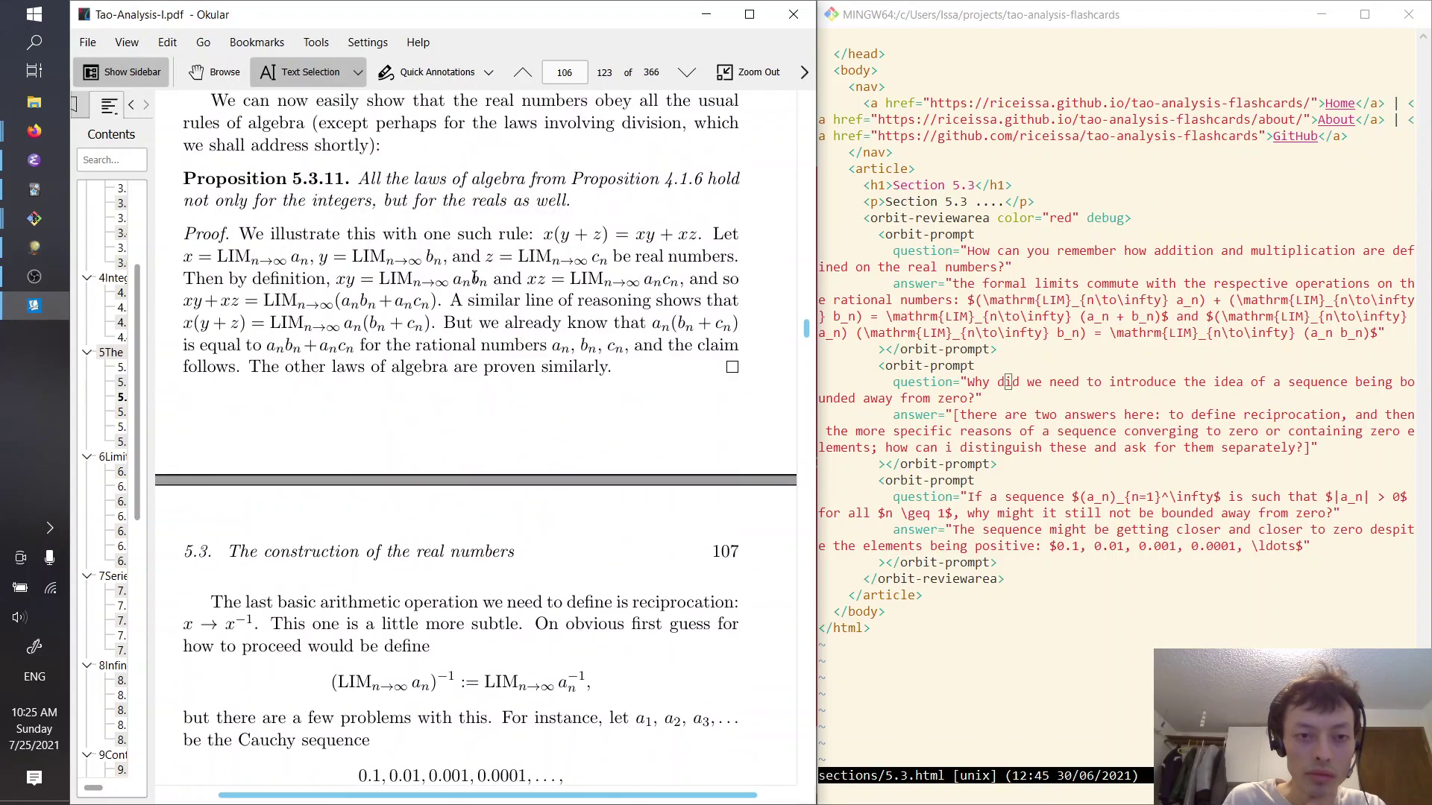
scroll(474, 276, "down", 3)
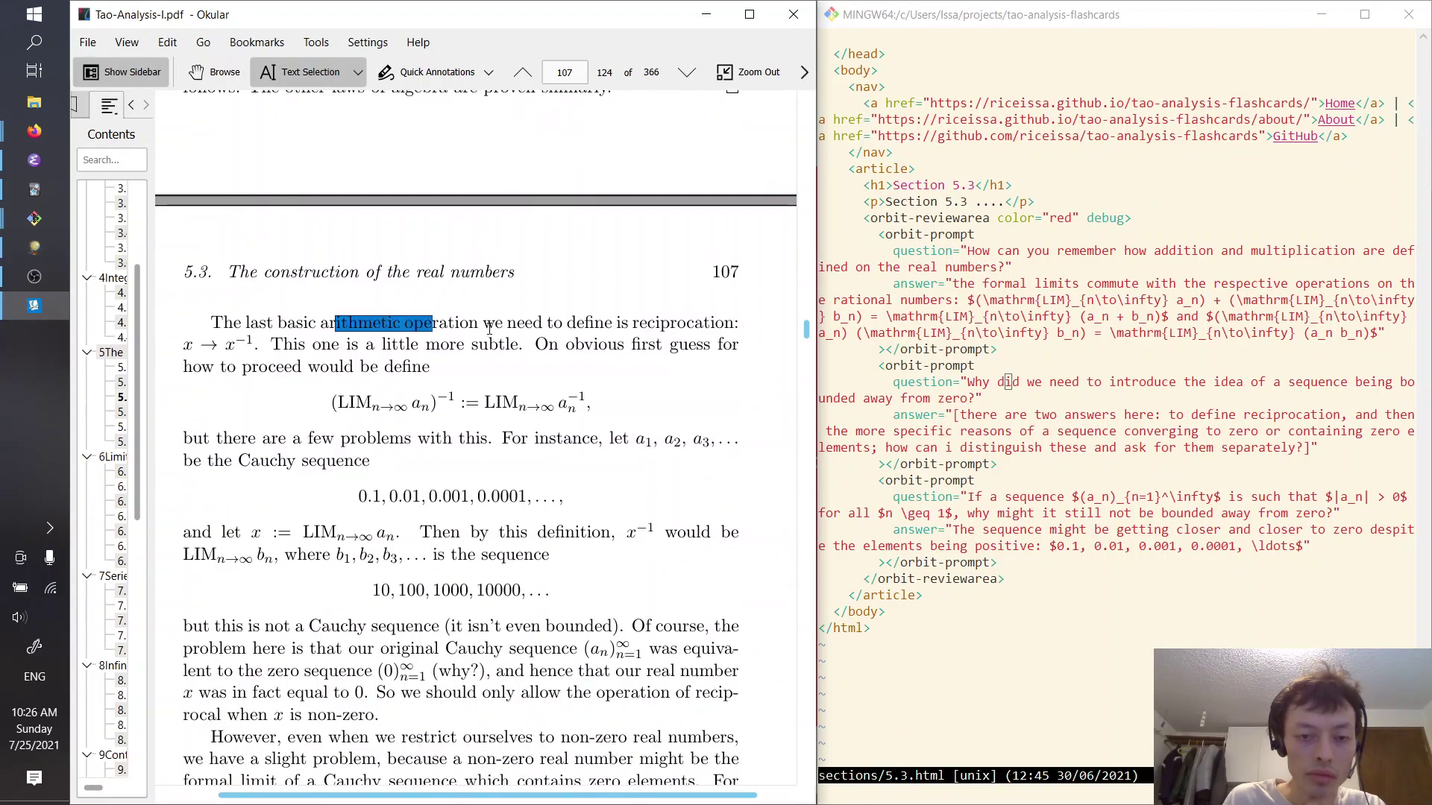
scroll(511, 267, "down", 2)
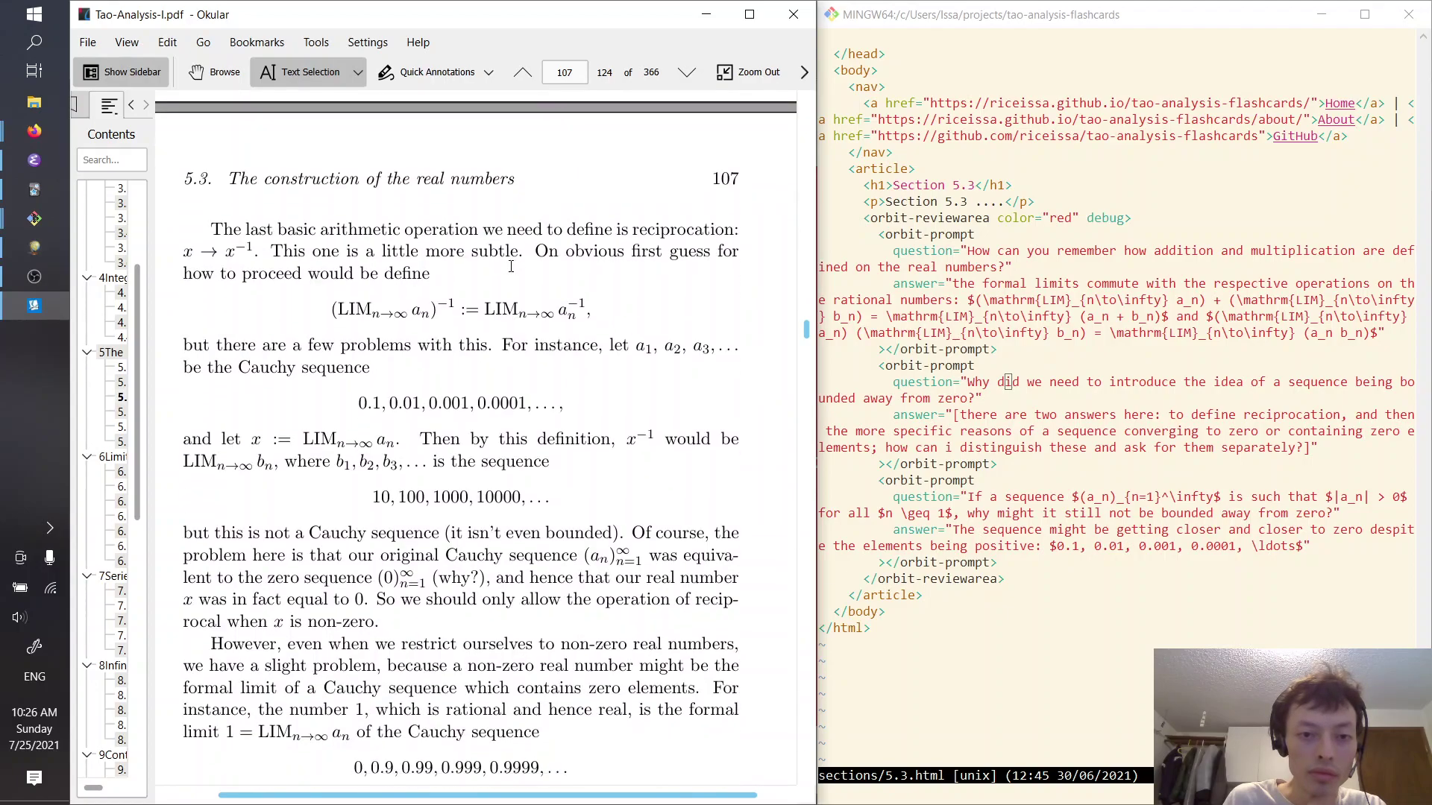
scroll(511, 266, "down", 2)
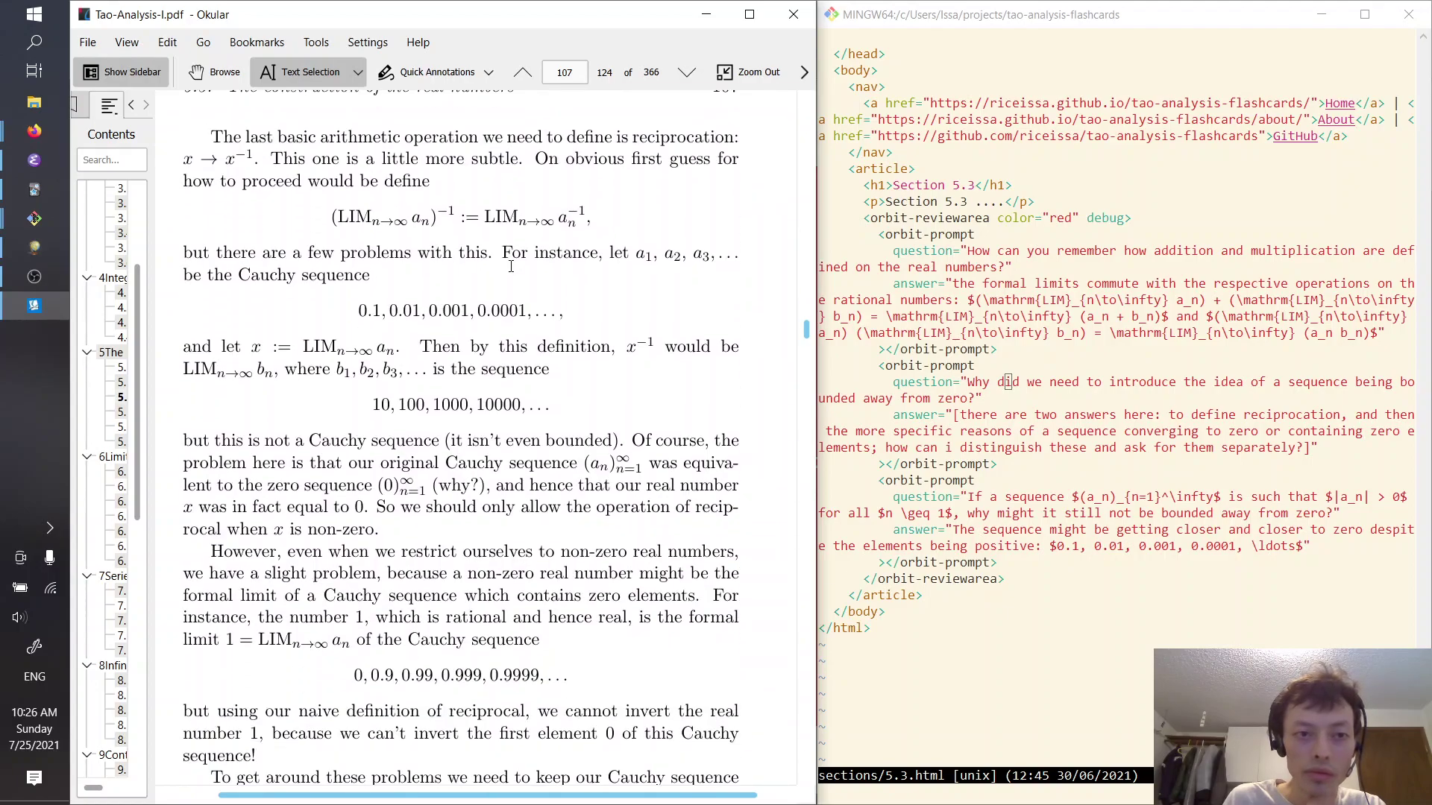
In sections/5.3.html, insert an empty orbit-prompt block with question and answer attributes before the "Why did we need to introduce" prompt
left_click(1051, 385)
left_click(1081, 386)
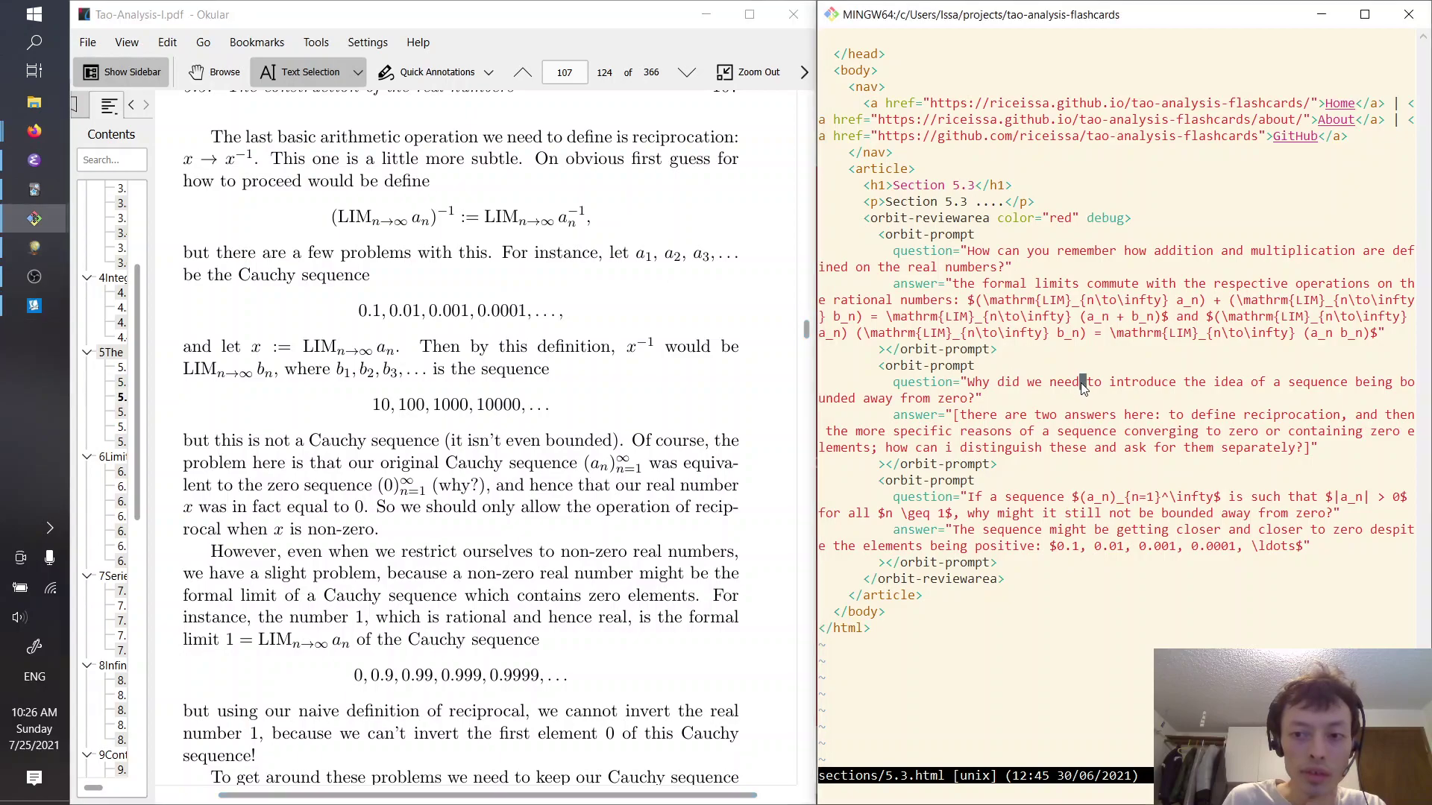
left_click(1055, 385)
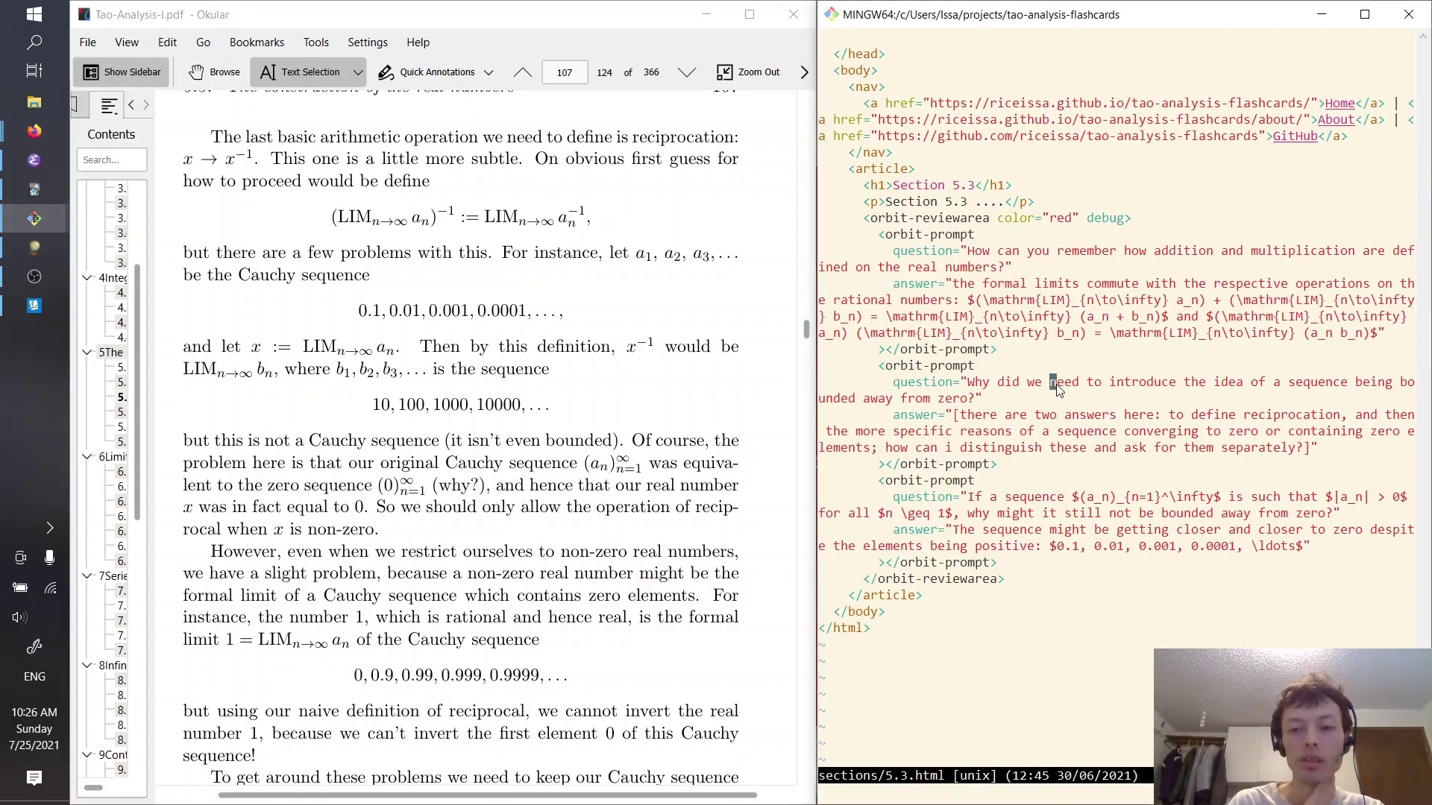
key("Left")
key("Left")
key("Left")
key("Left")
key("Left")
key("Left")
key("Left")
key("Left")
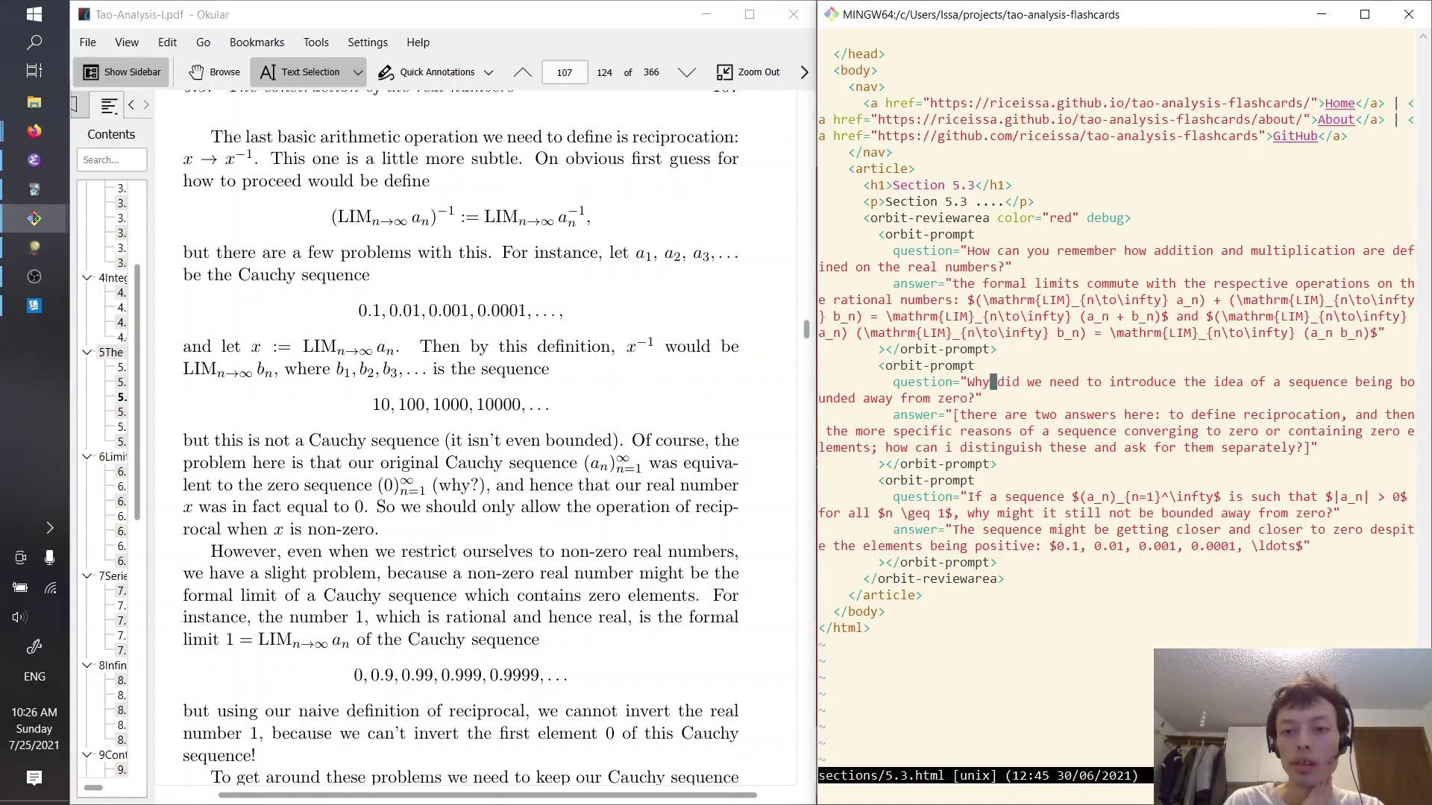
key("Up")
key("Up")
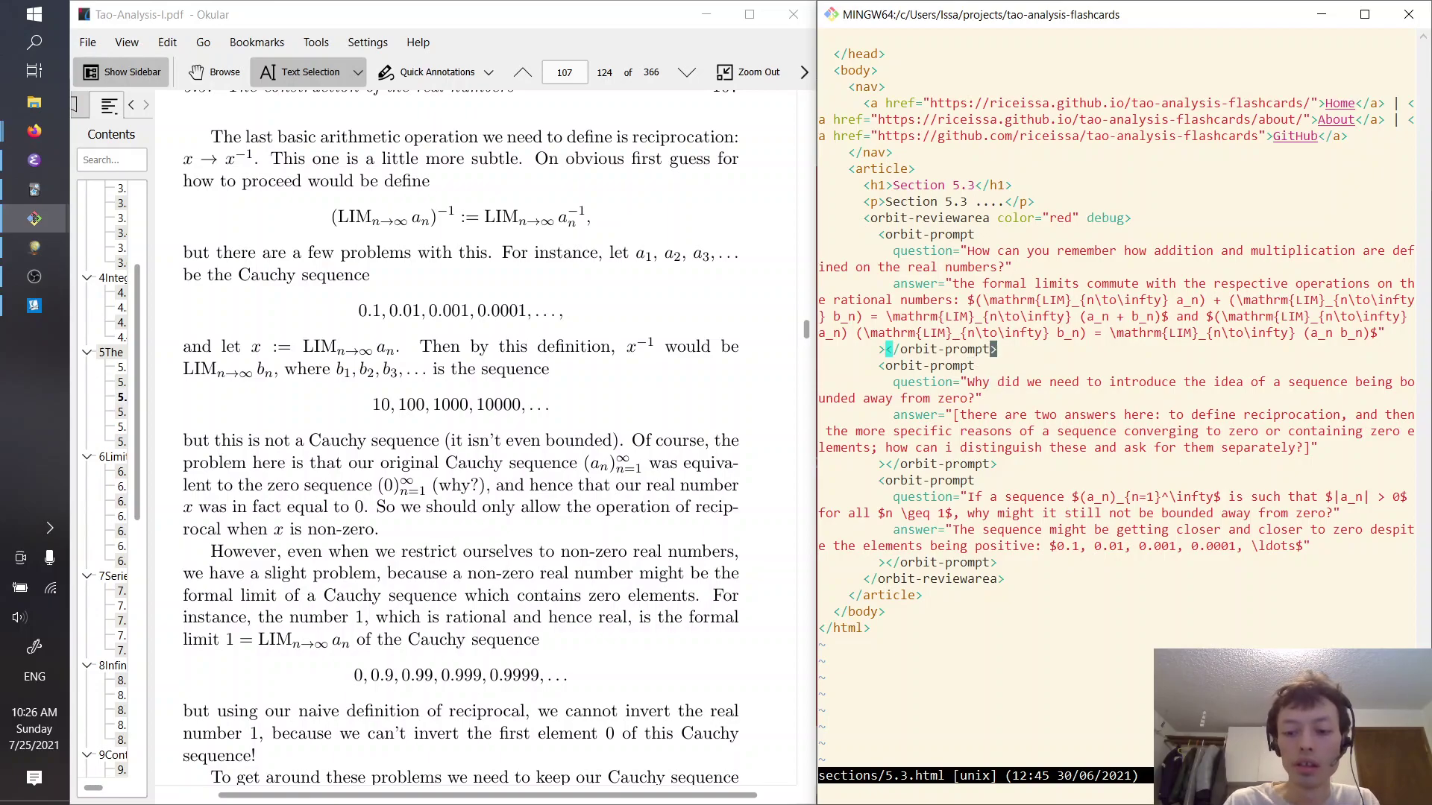
key("p")
type("$")
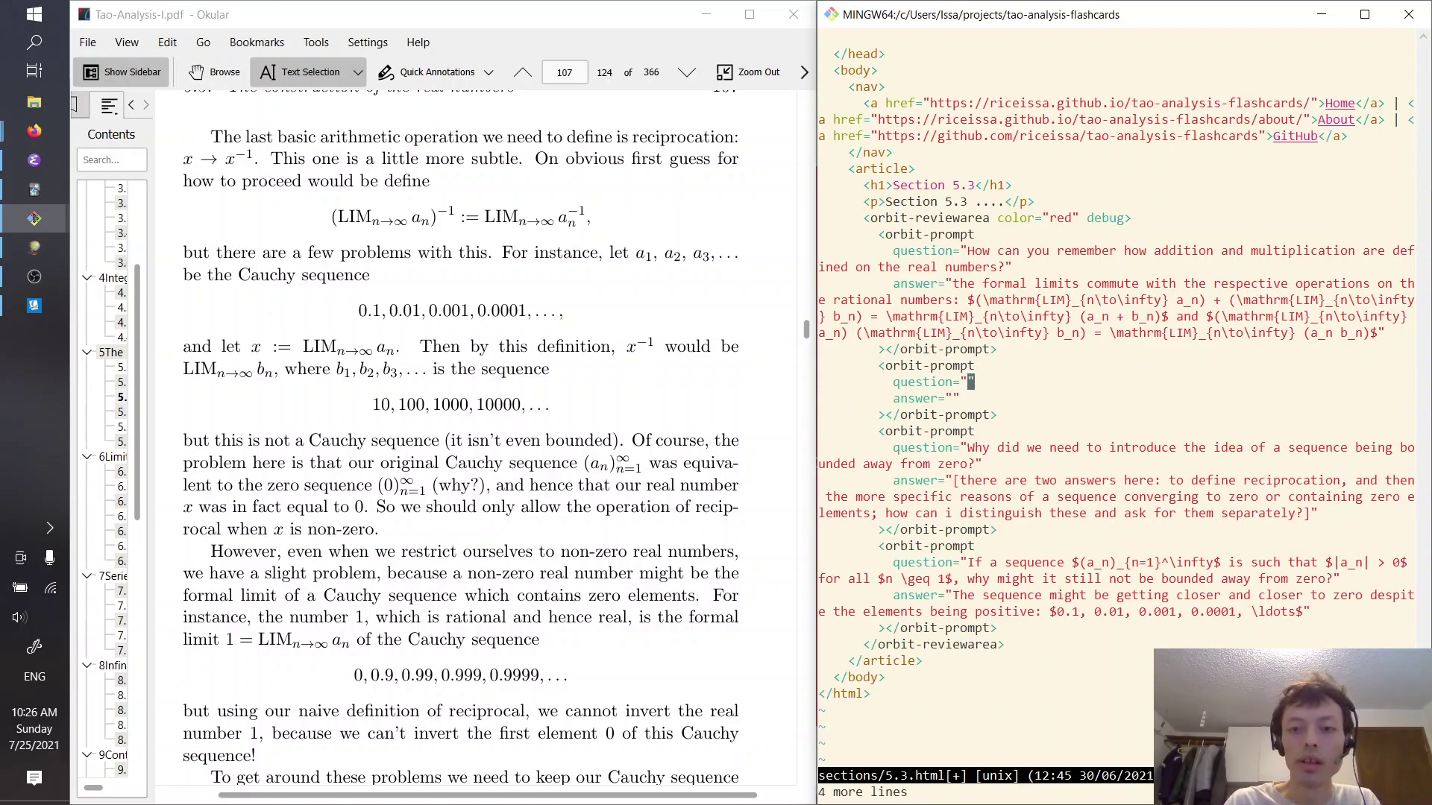
Enter the new prompt's question as "When defining which arithmetic operation did we need to introduce the idea of a sequence being bounded away from zero?"
type("iWhen defi")
type("ning which ")
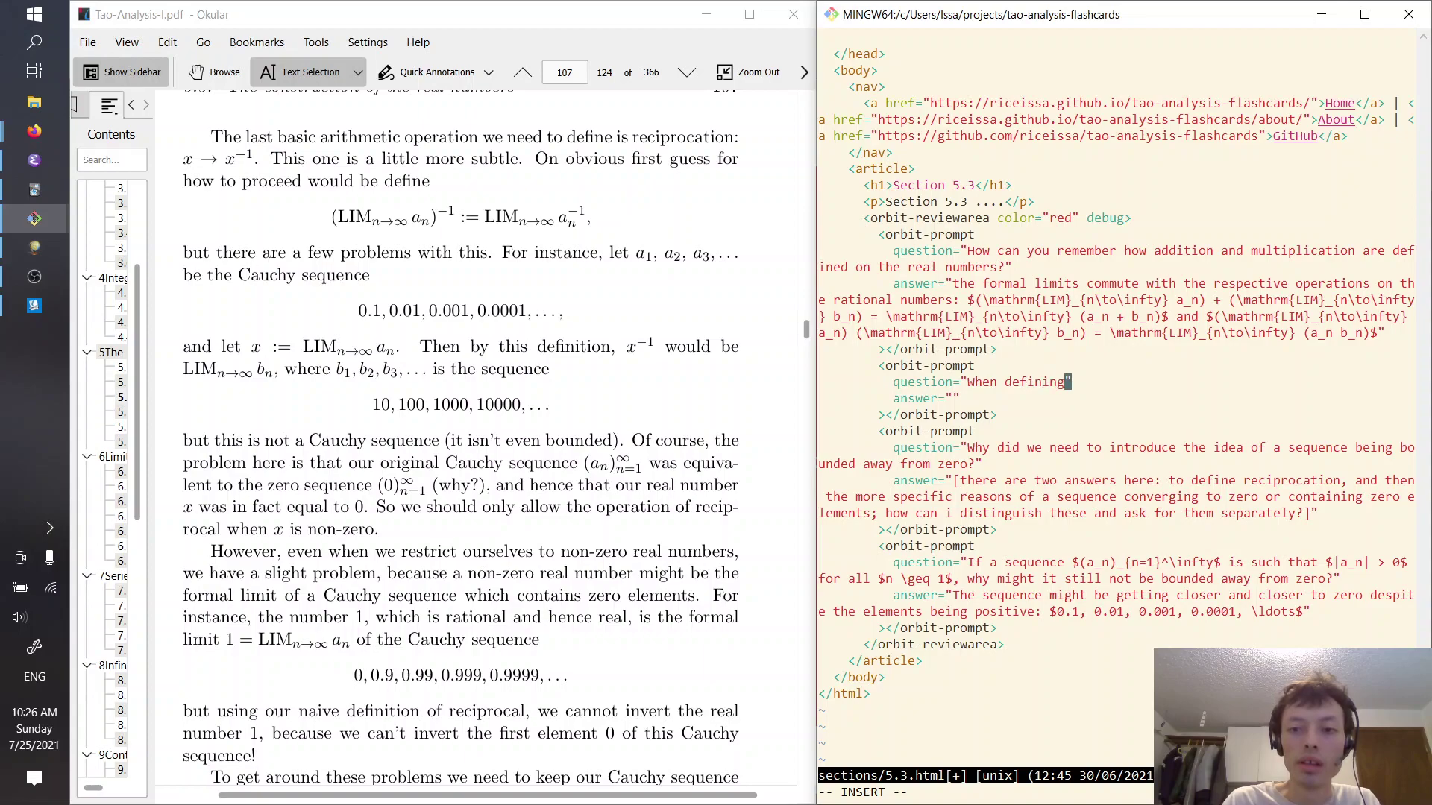
type("arithmetic op")
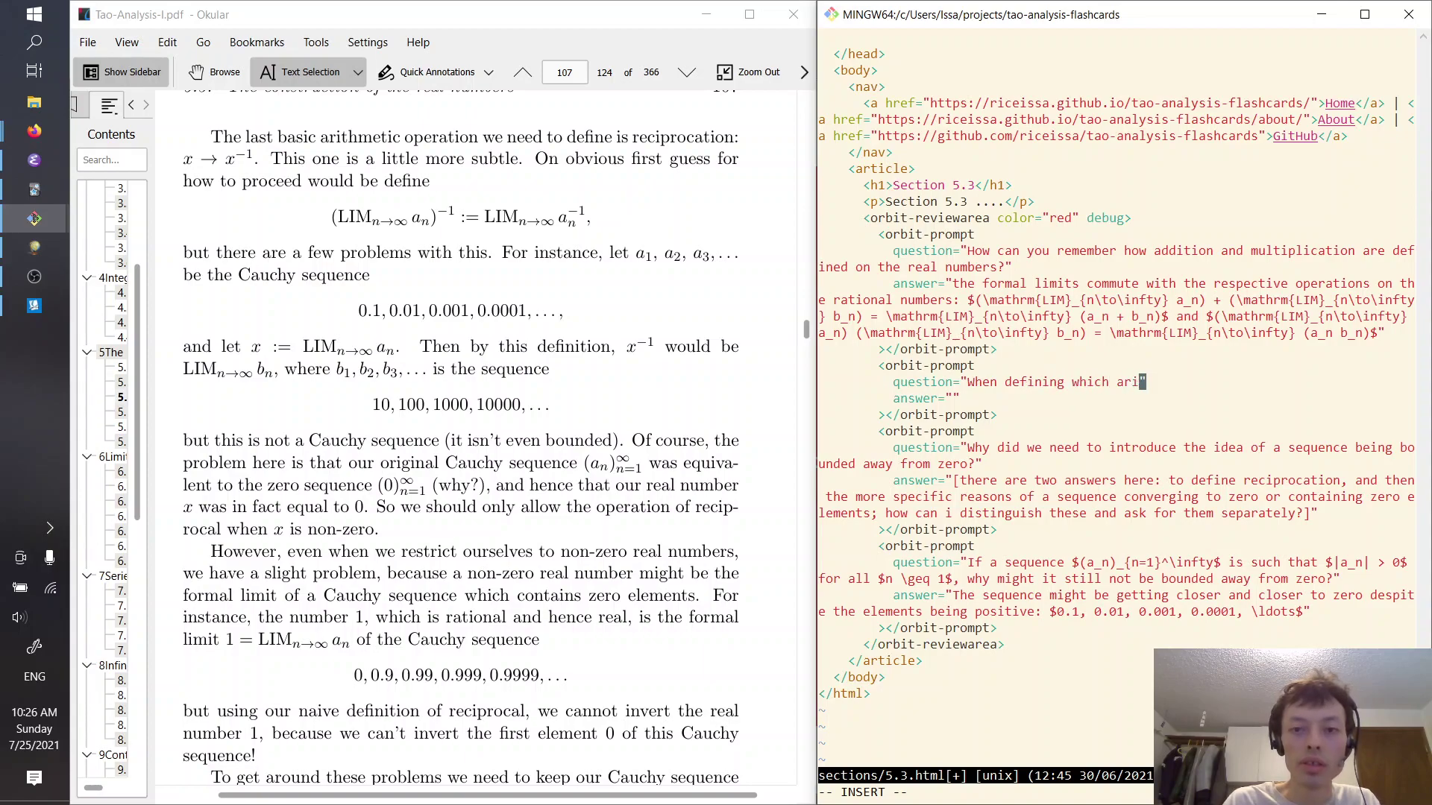
type("eration did")
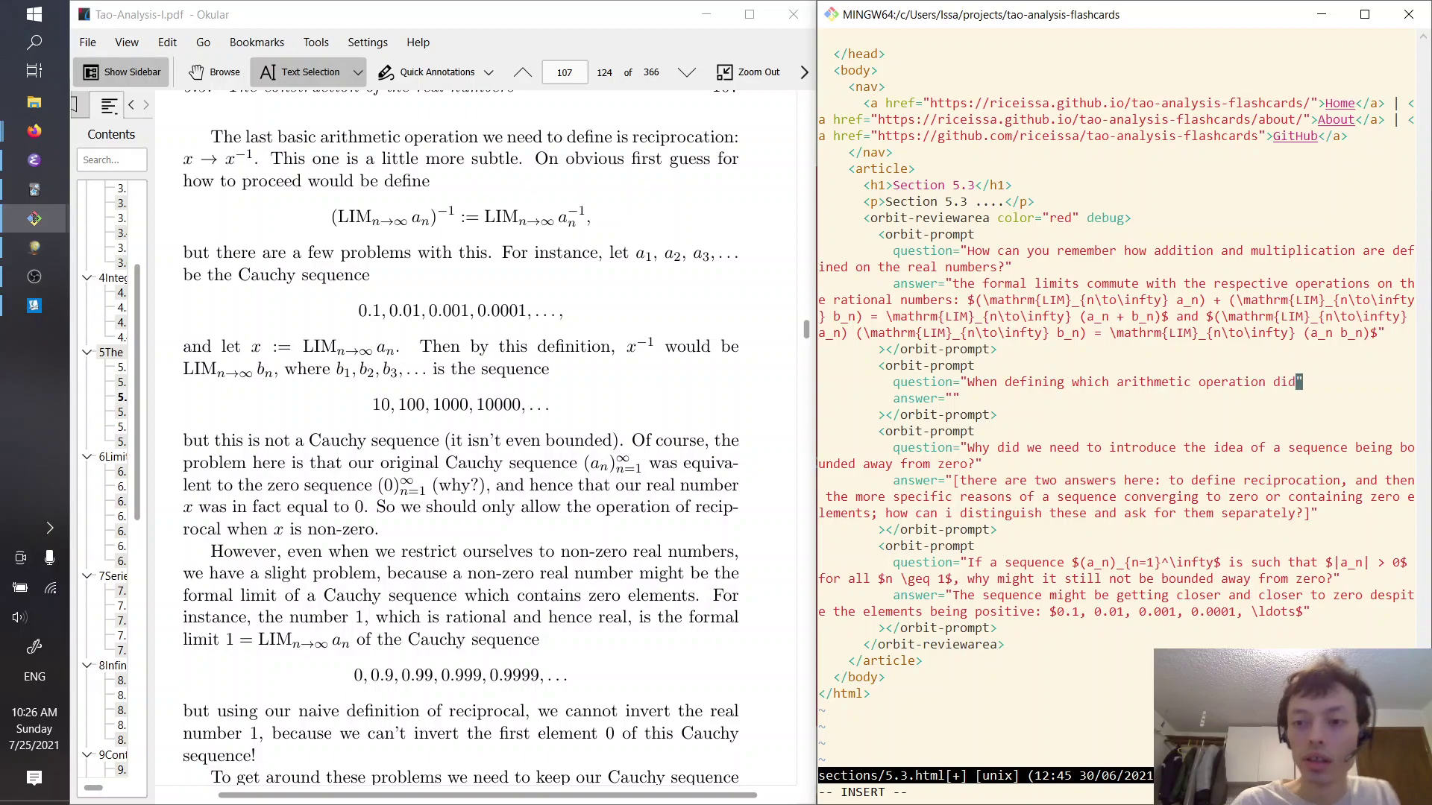
type(" we n")
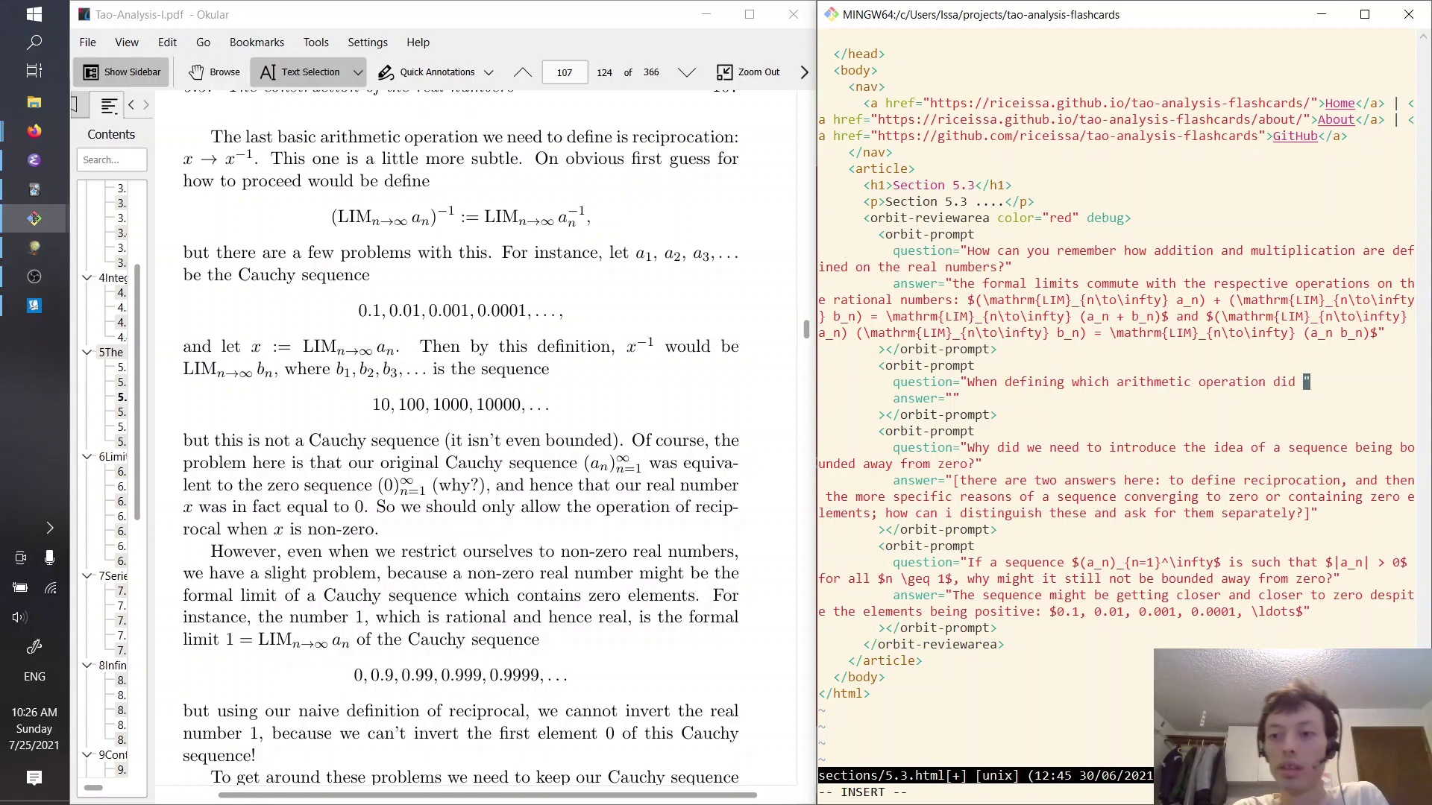
type("eed to intro")
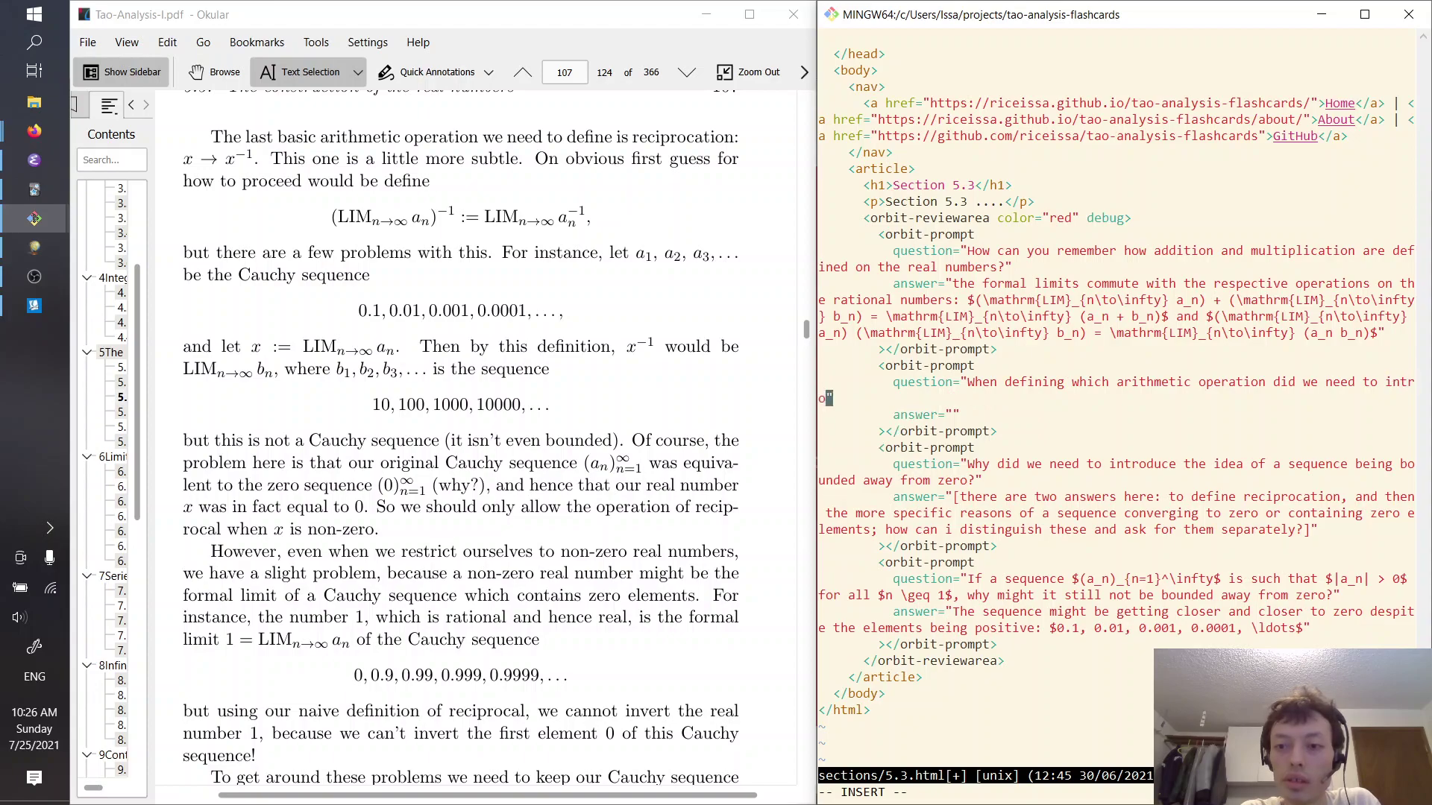
type("du")
key("ctrl+n")
key("ctrl+x")
key("ctrl+n")
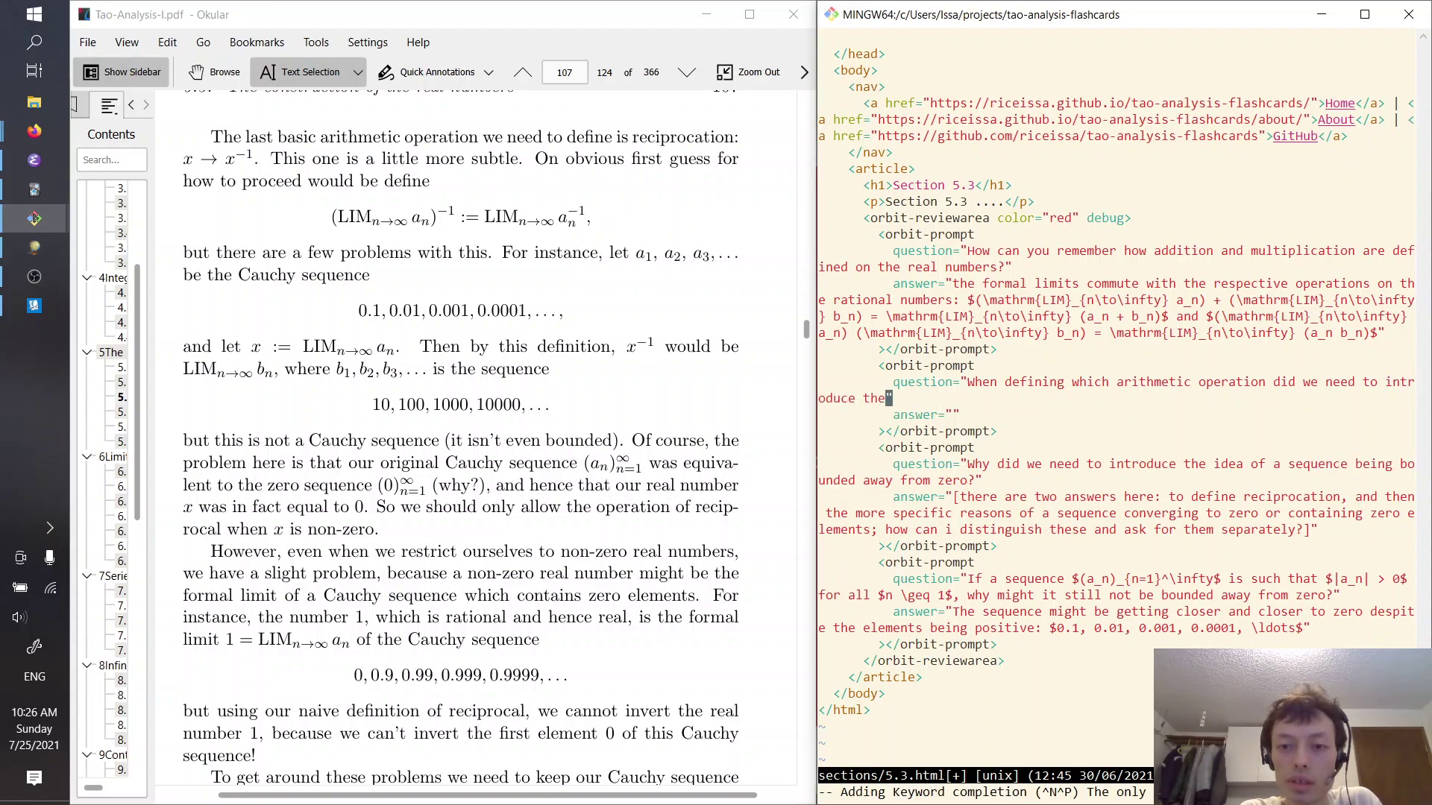
key("ctrl+x")
key("ctrl+n")
key("ctrl+x")
key("ctrl+n")
key("ctrl+x")
key("ctrl+n")
key("ctrl+x")
key("ctrl+n")
key("ctrl+x")
key("ctrl+n")
key("ctrl+x")
key("ctrl+n")
key("ctrl+x")
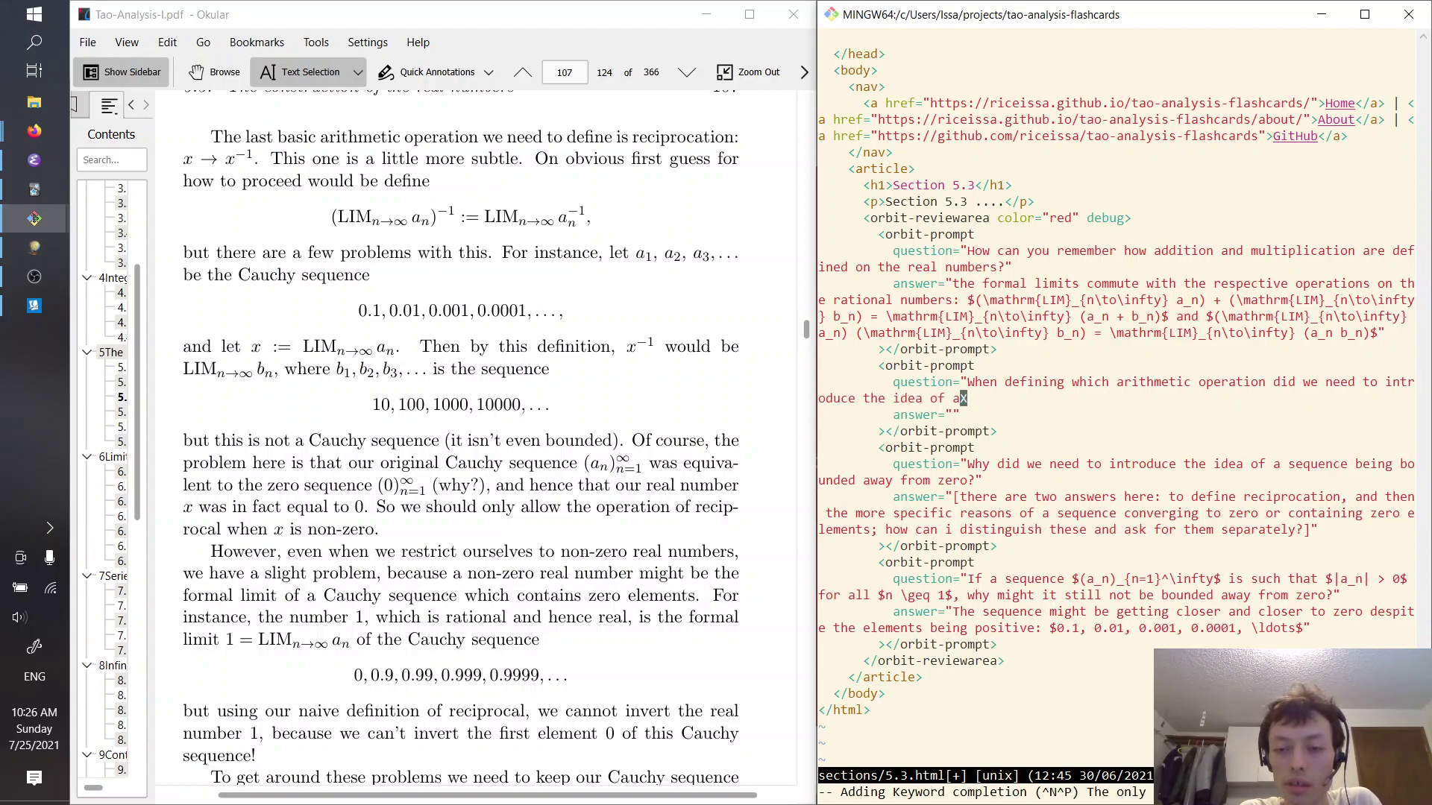
key("ctrl+n")
key("ctrl+x")
key("ctrl+n")
key("ctrl+x")
key("ctrl+n")
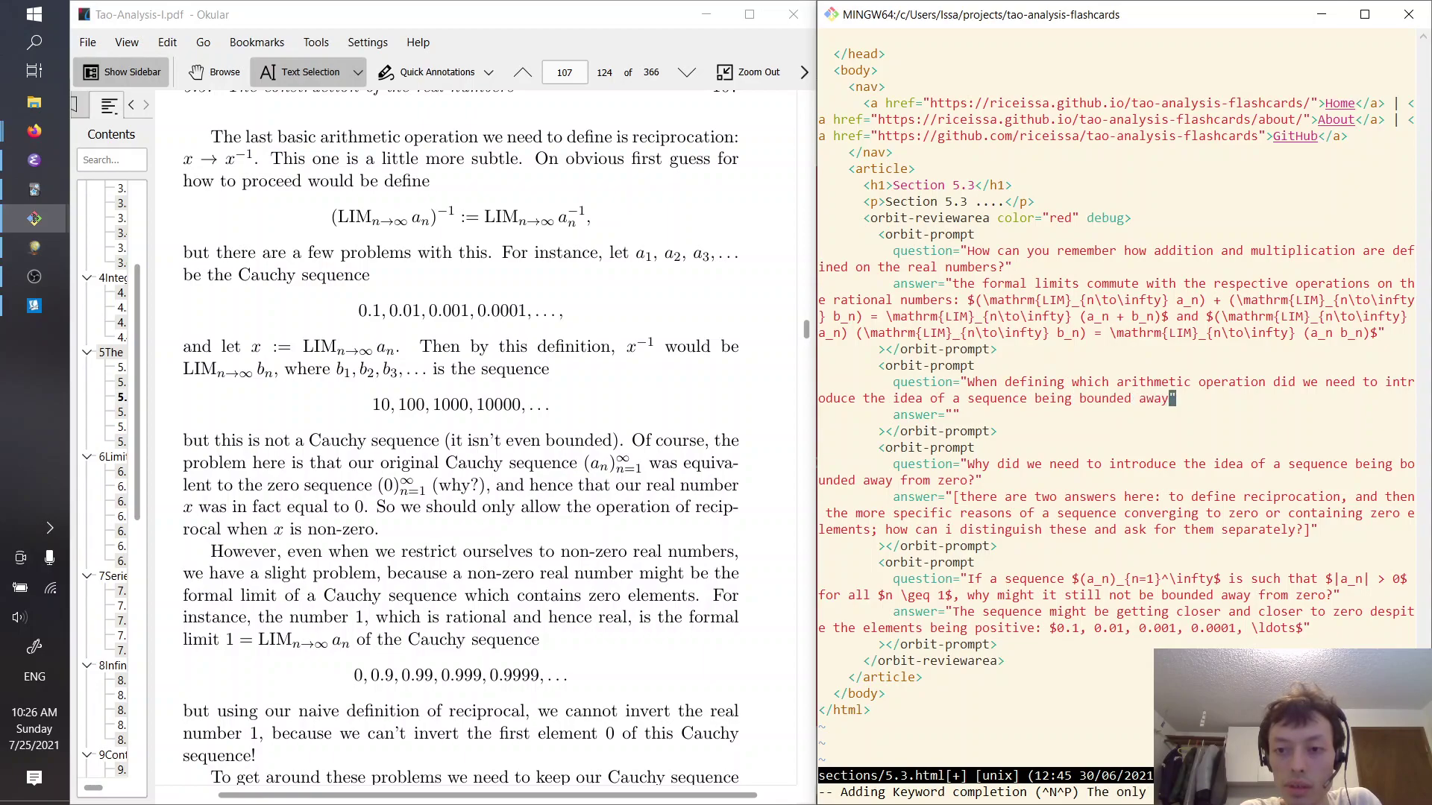
type("?\"")
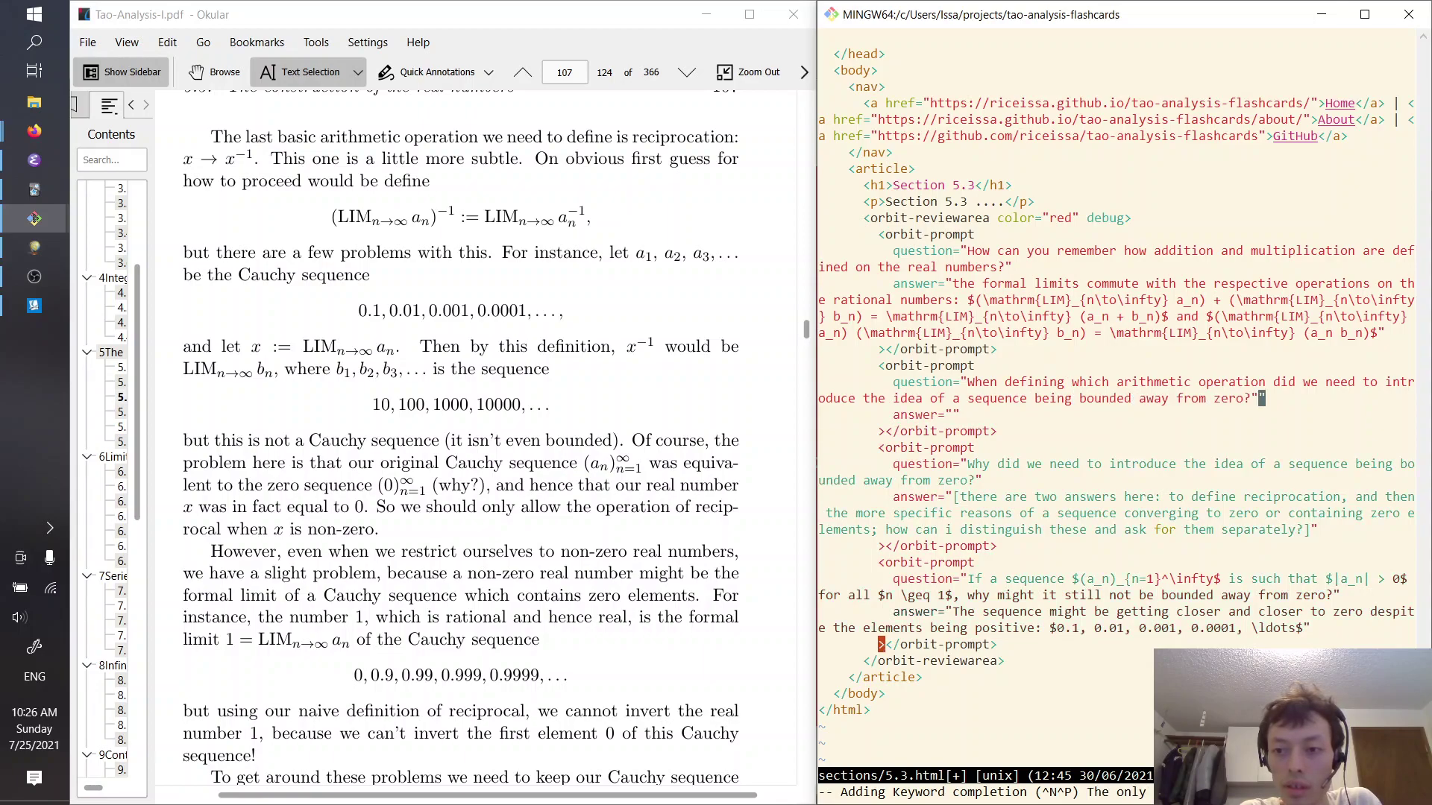
key("Escape")
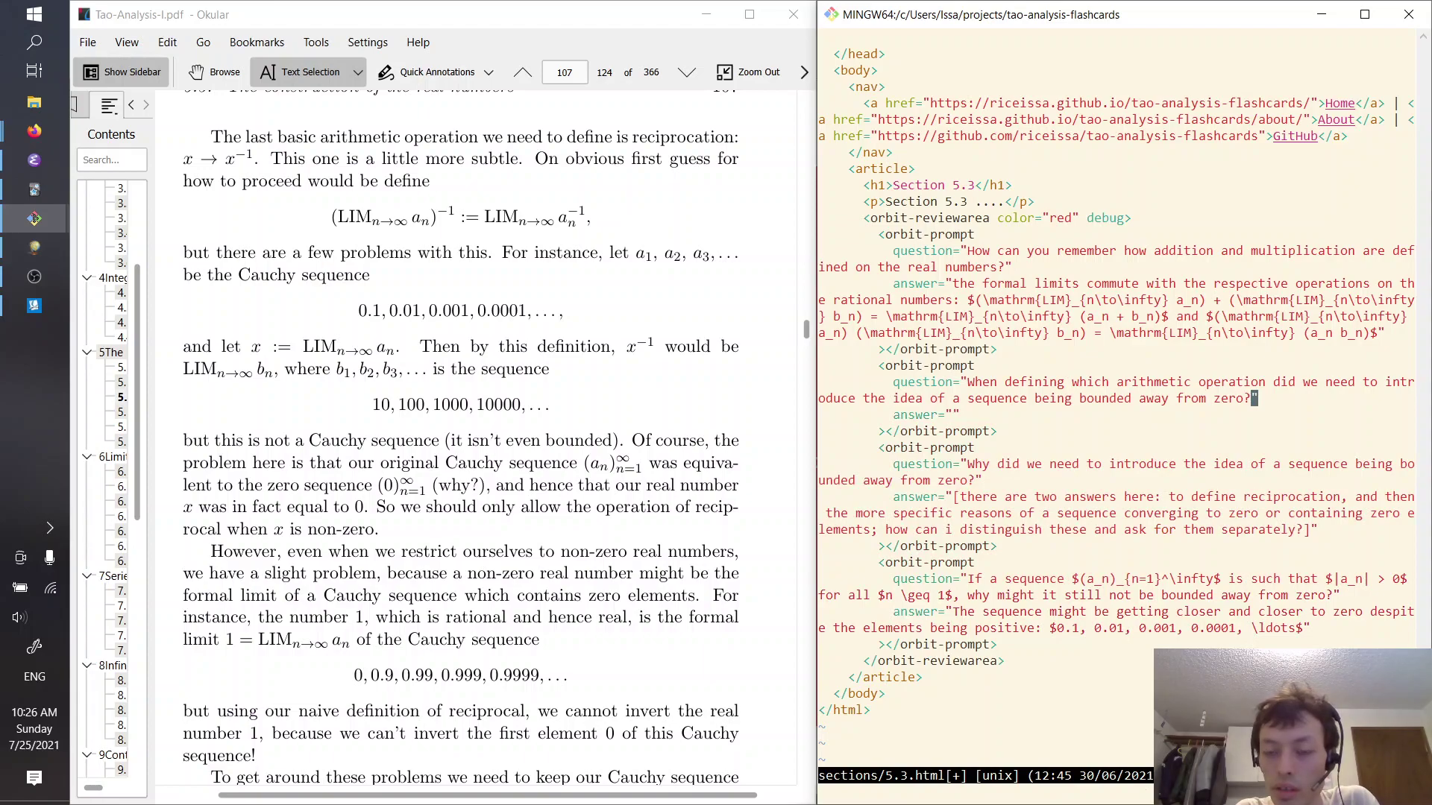
Fill in the arithmetic-operation prompt's answer as "reciprocation: $x \mapsto x^{-1}$"
key("j")
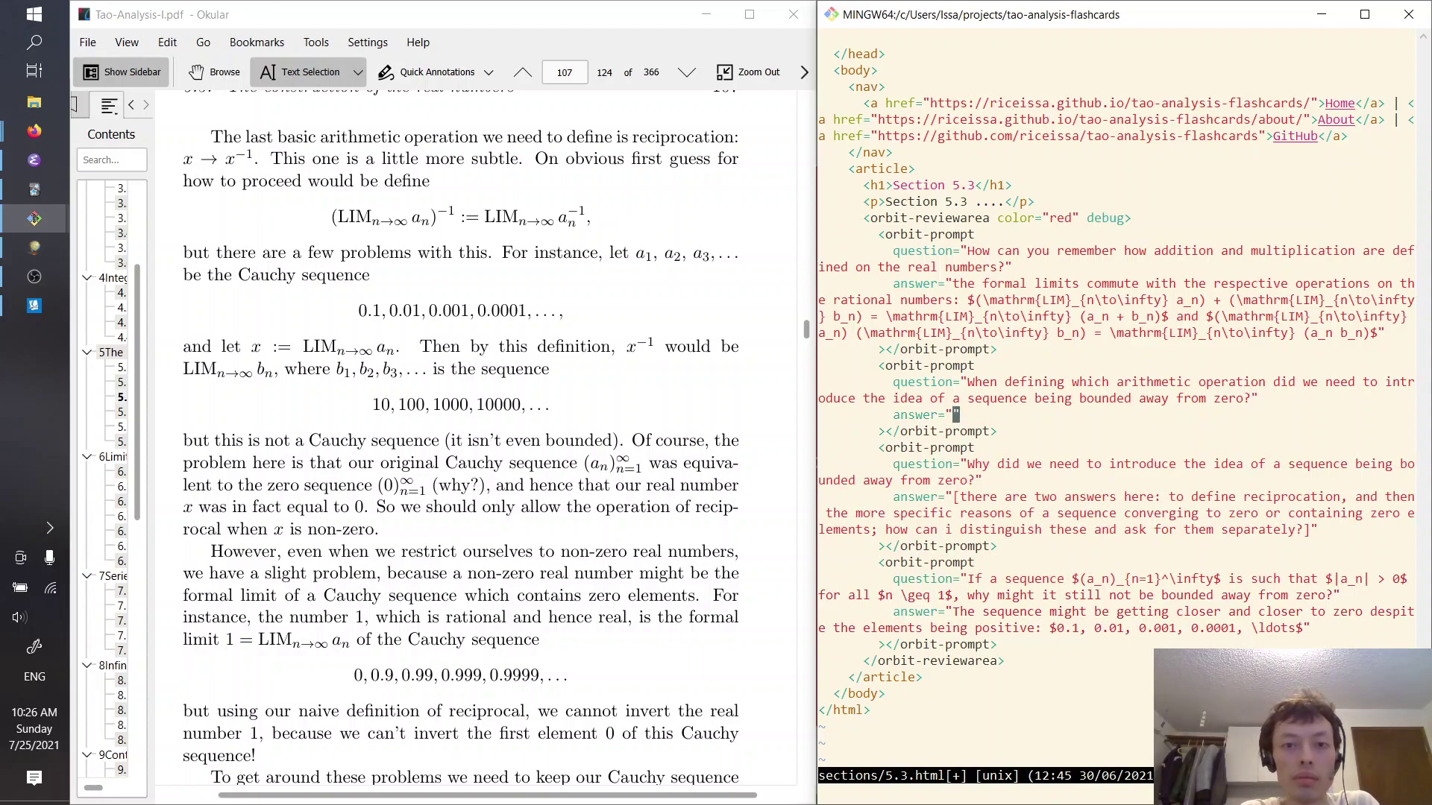
type("ireciprocati")
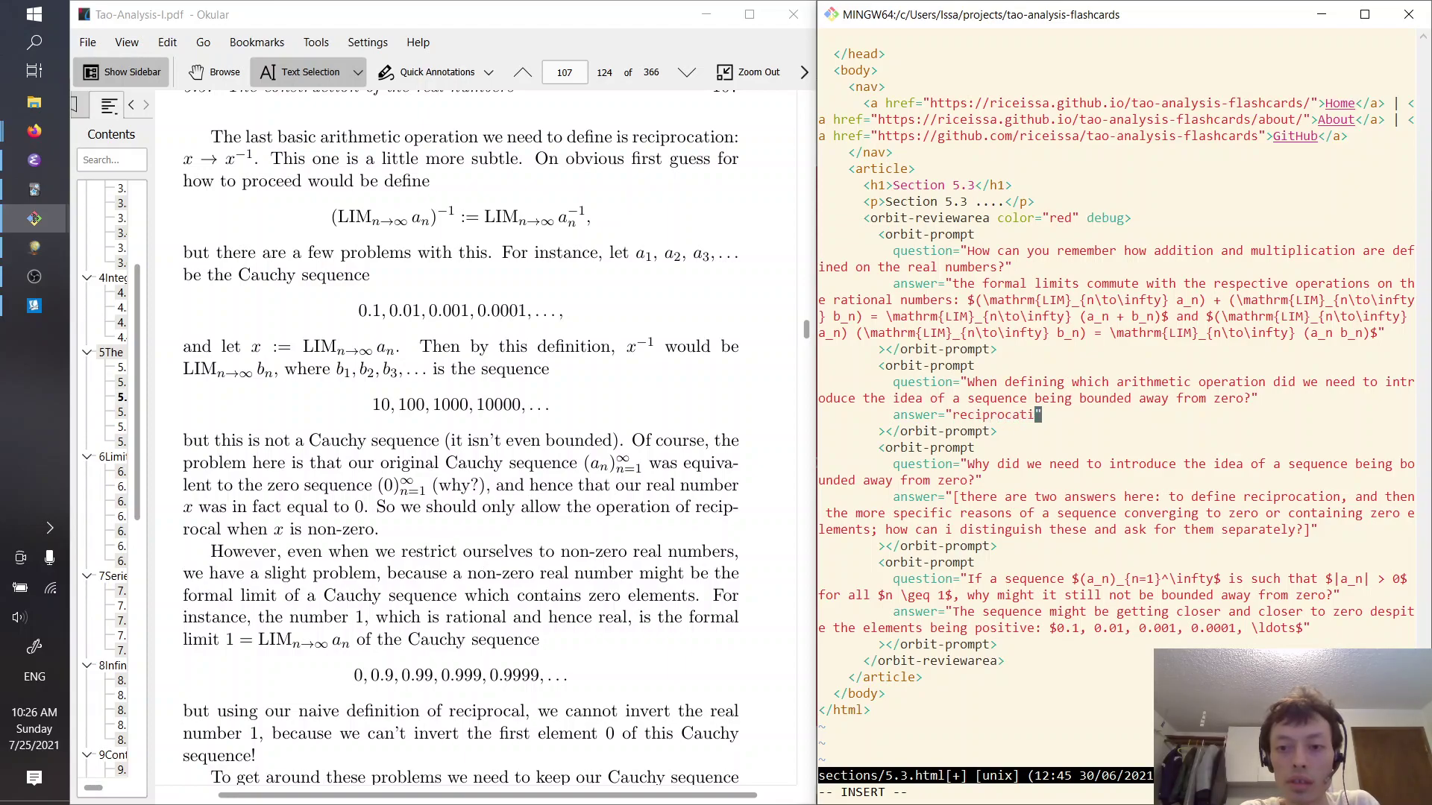
type("on: $$")
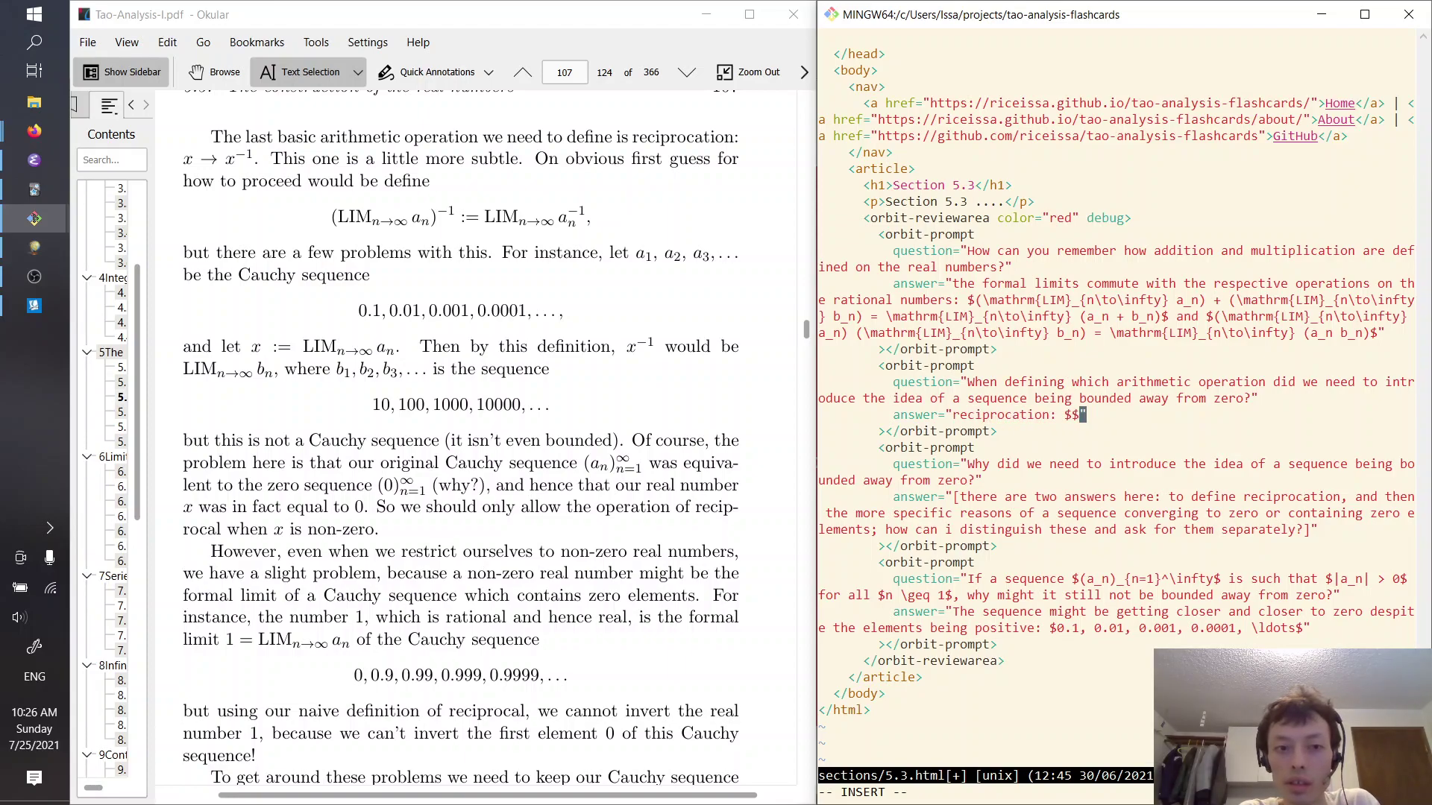
key("Left")
type("x \\mapst")
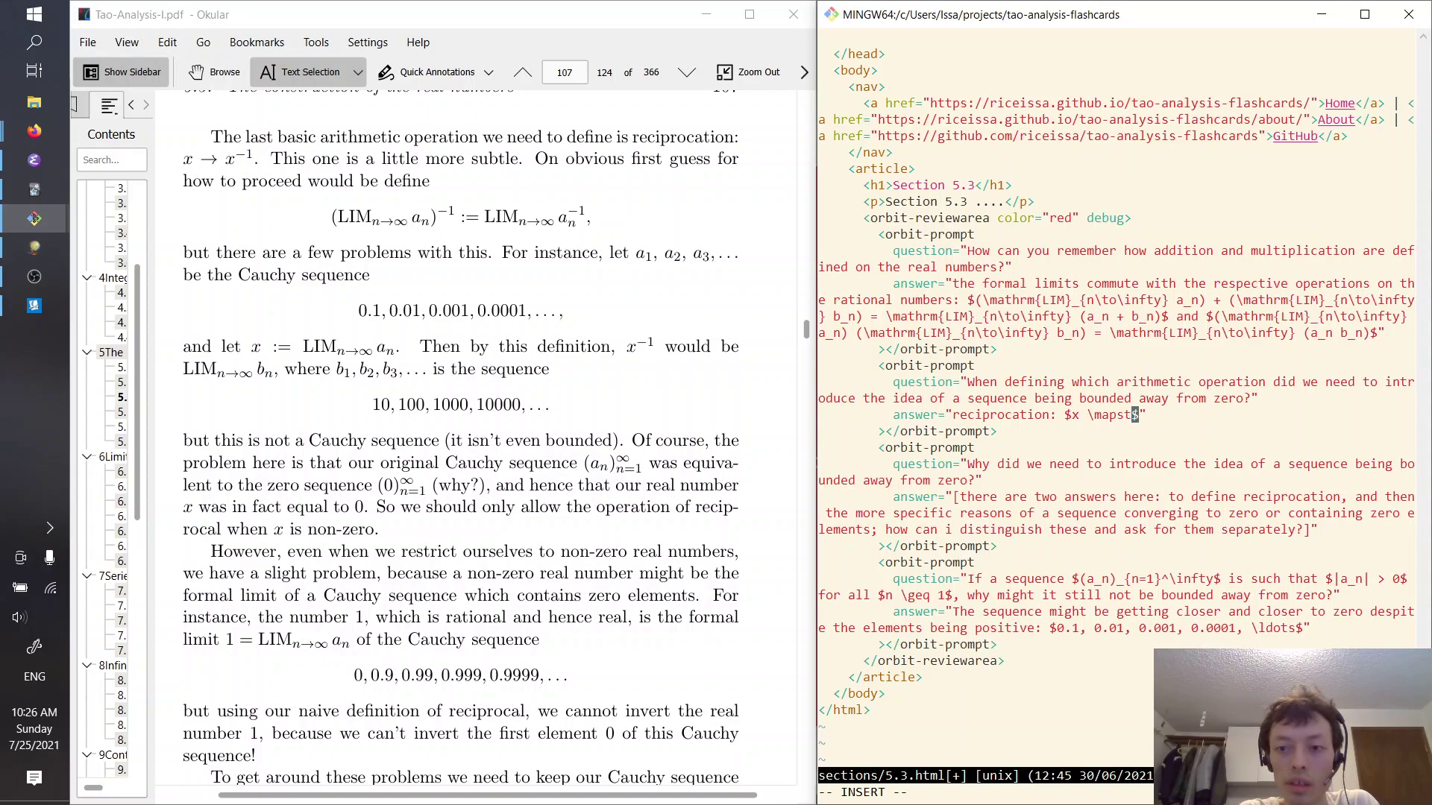
type("o ")
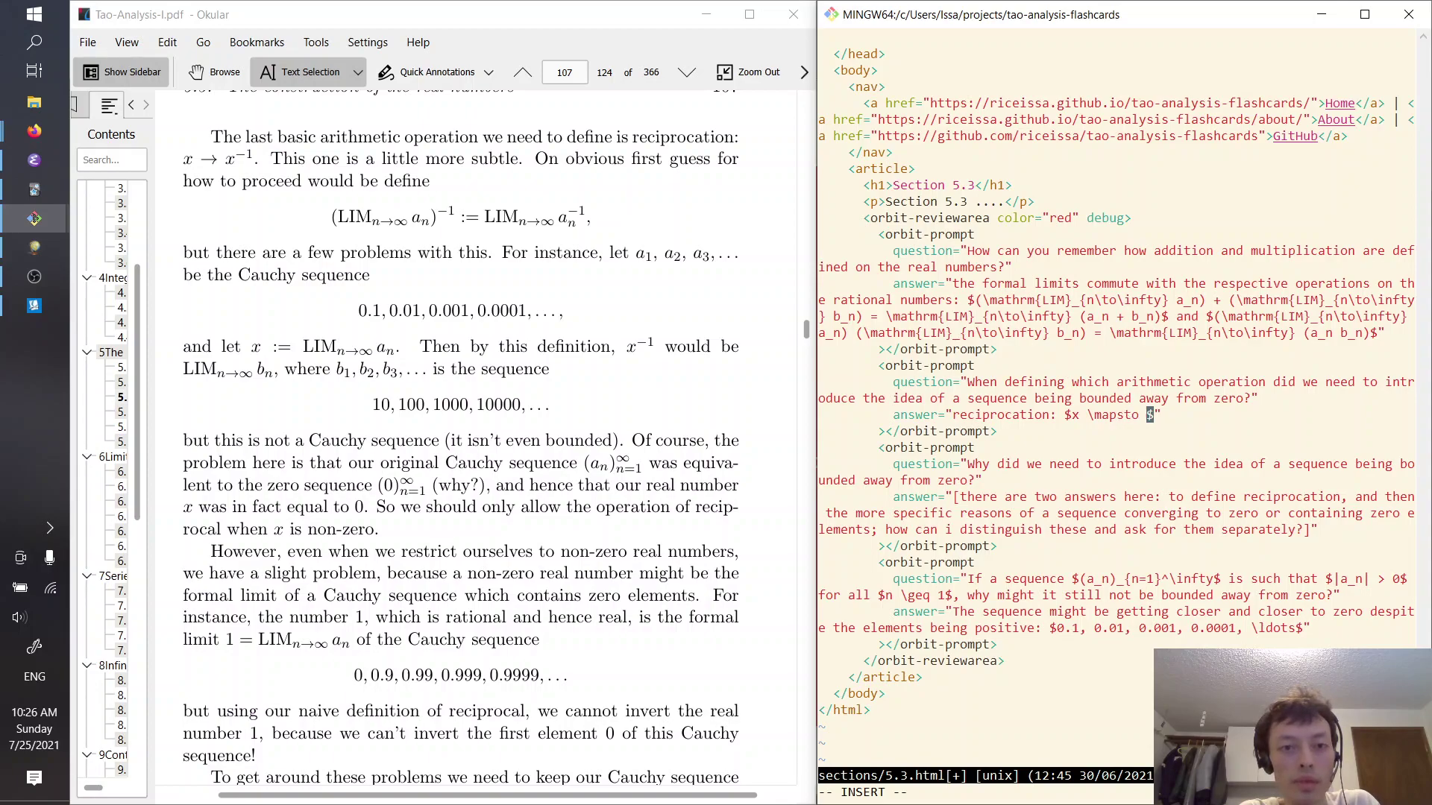
type("x")
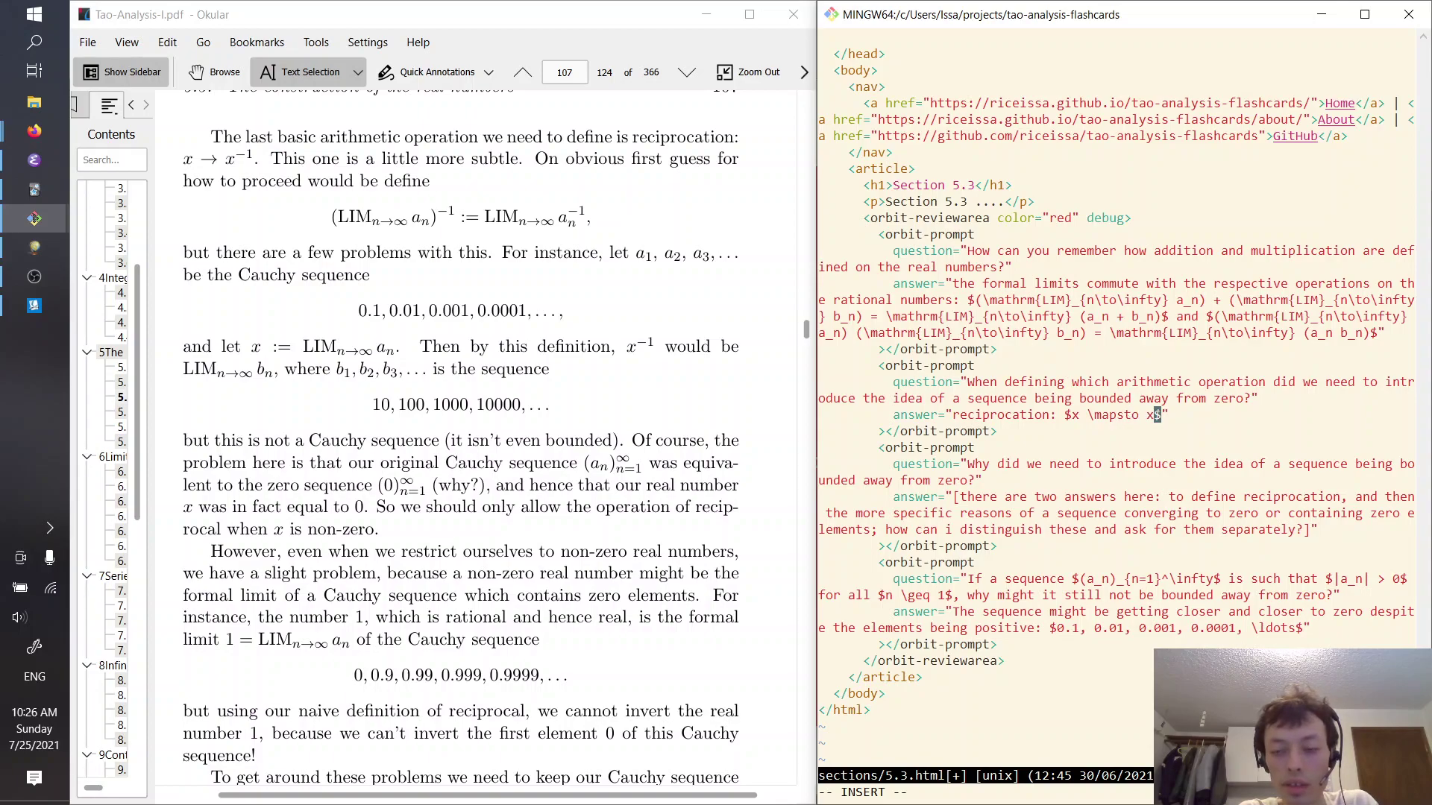
type("^{")
key("Escape")
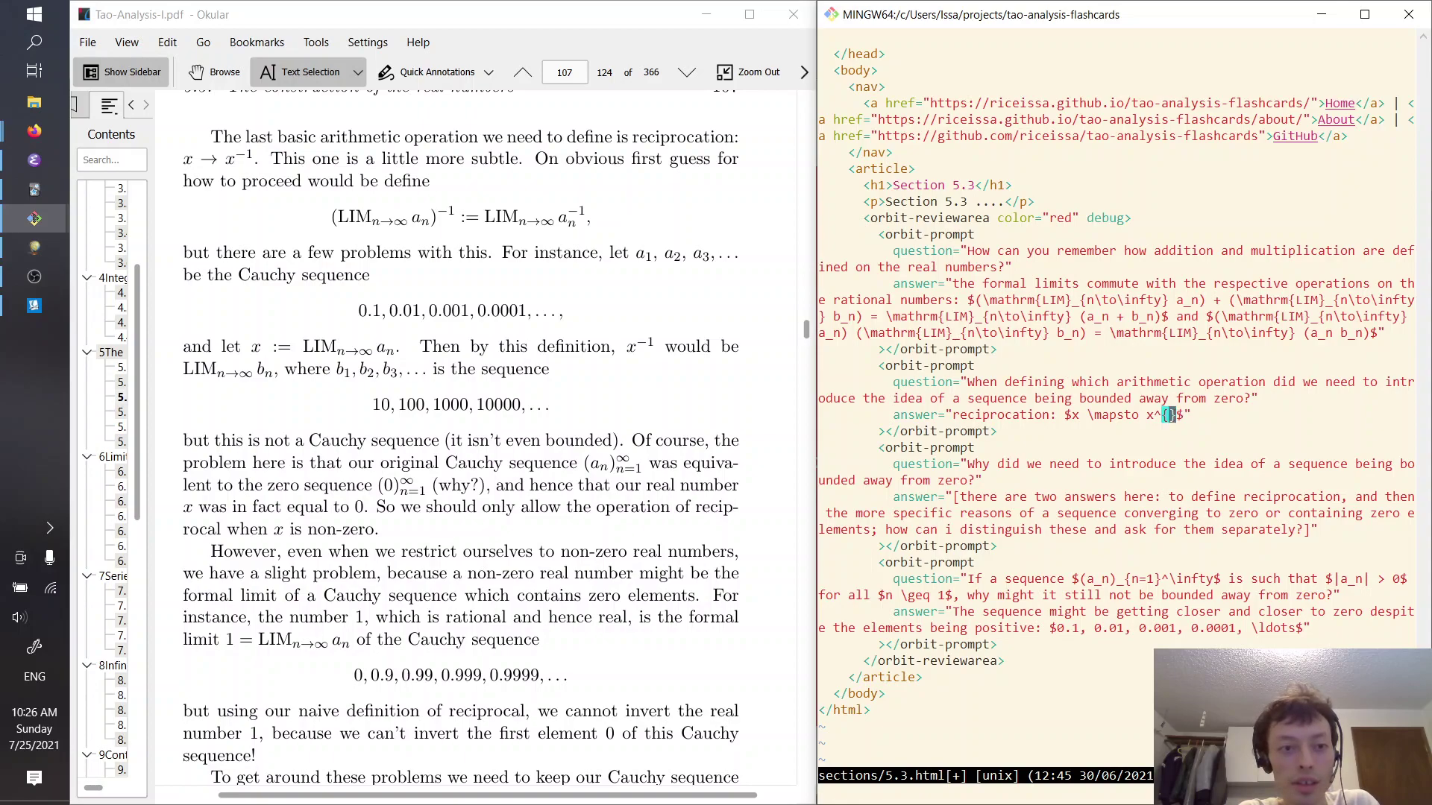
key("a")
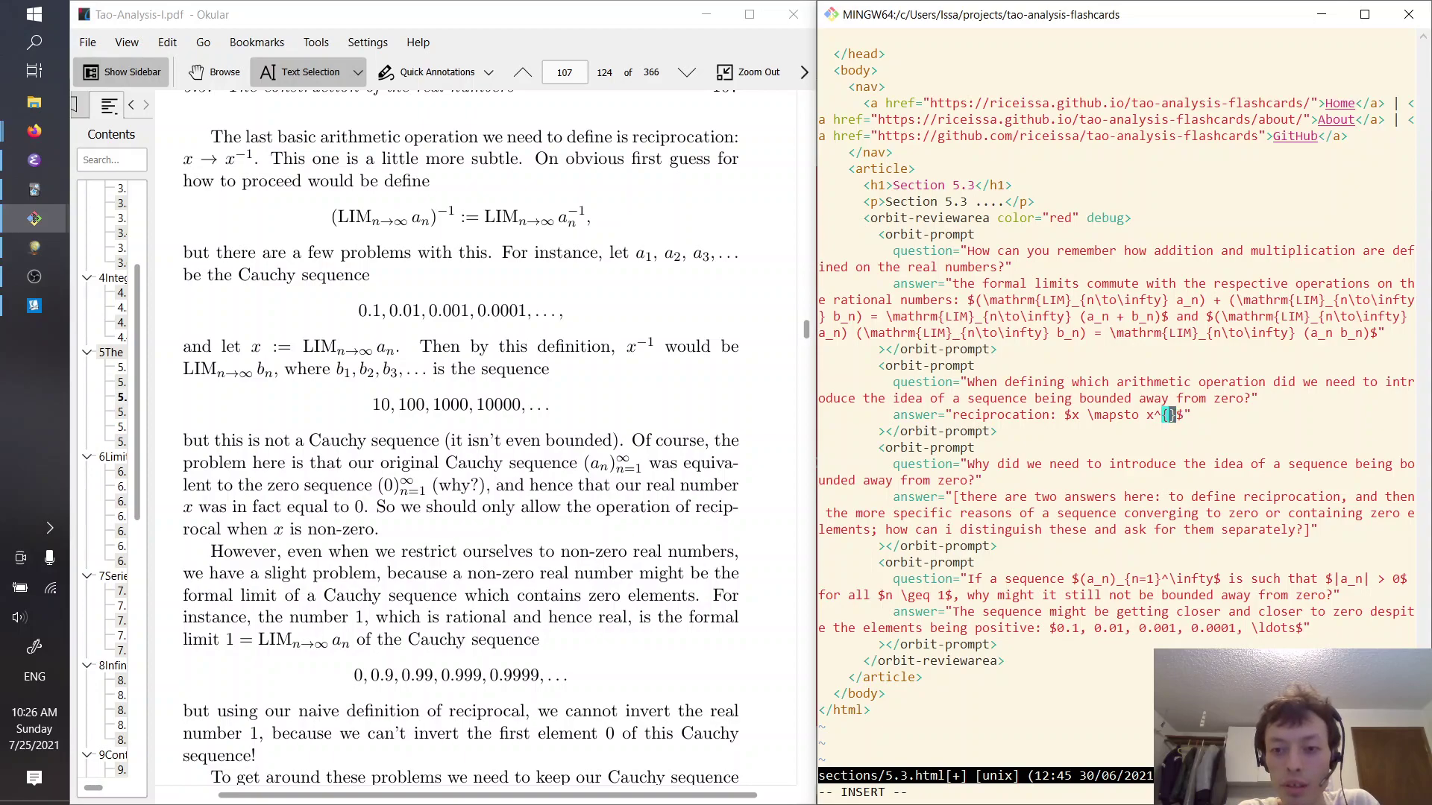
type("-1")
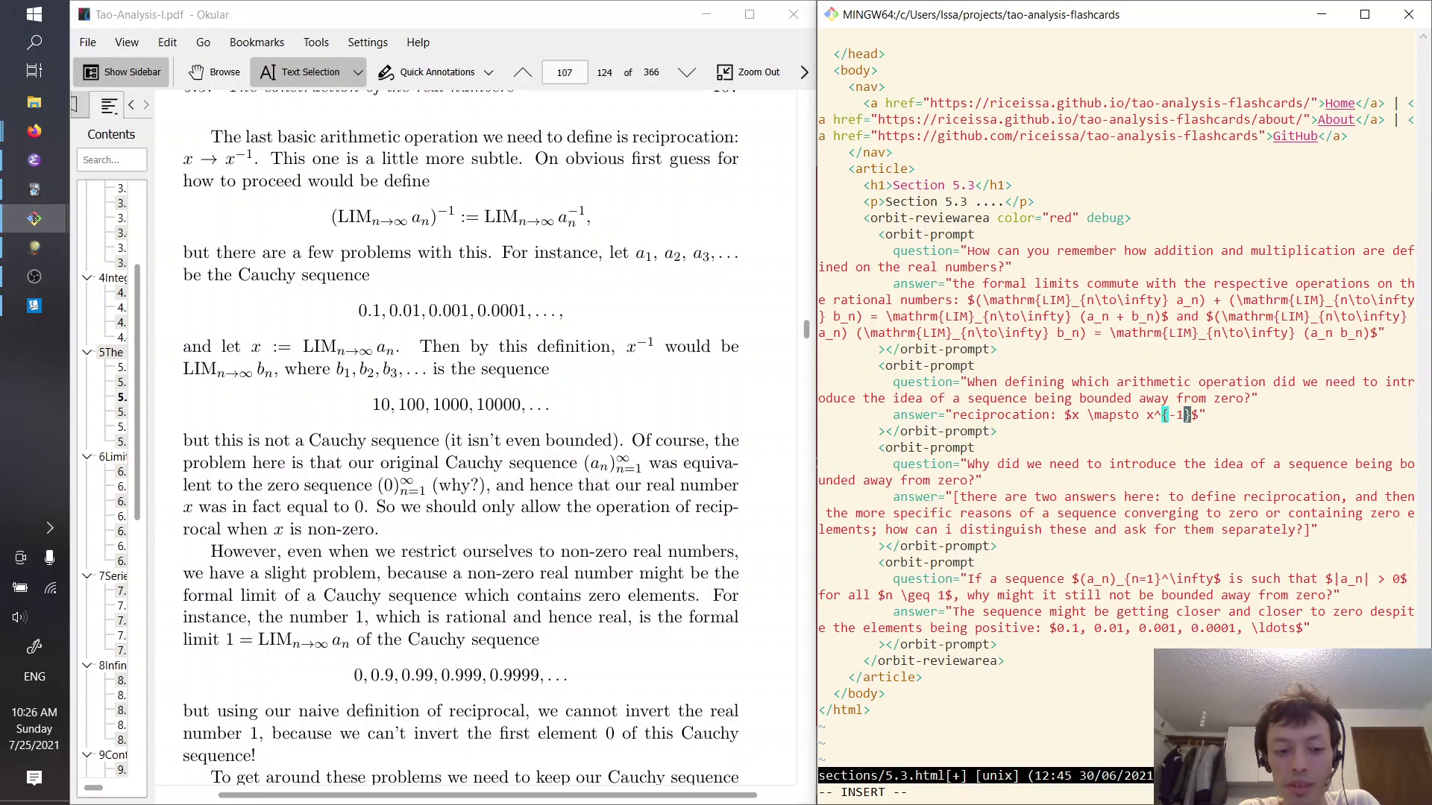
key("Escape")
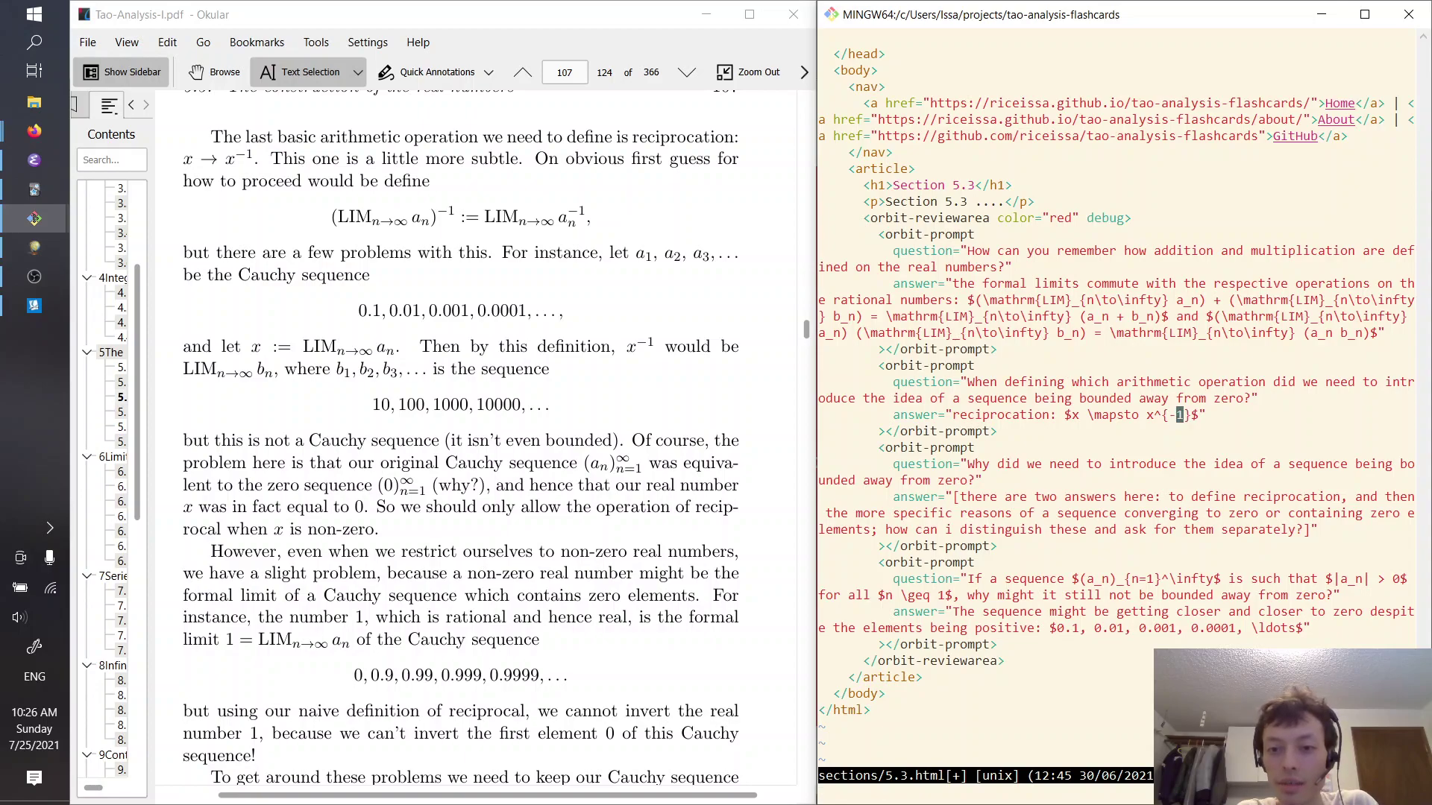
Insert another empty orbit-prompt block with question and answer attributes before the "Why did we need to introduce" prompt
key("j")
key("j")
key("j")
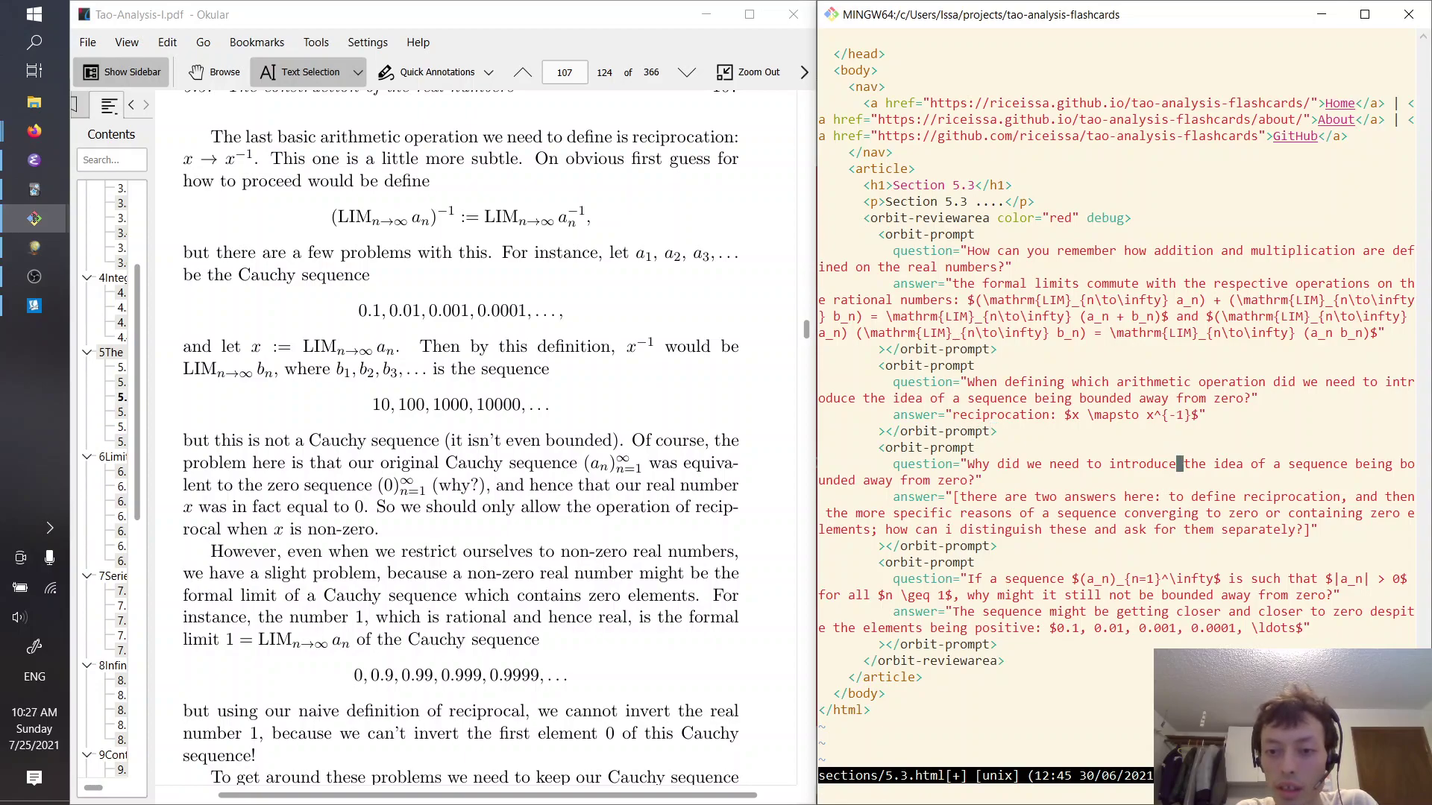
key("k")
key("k")
key("p")
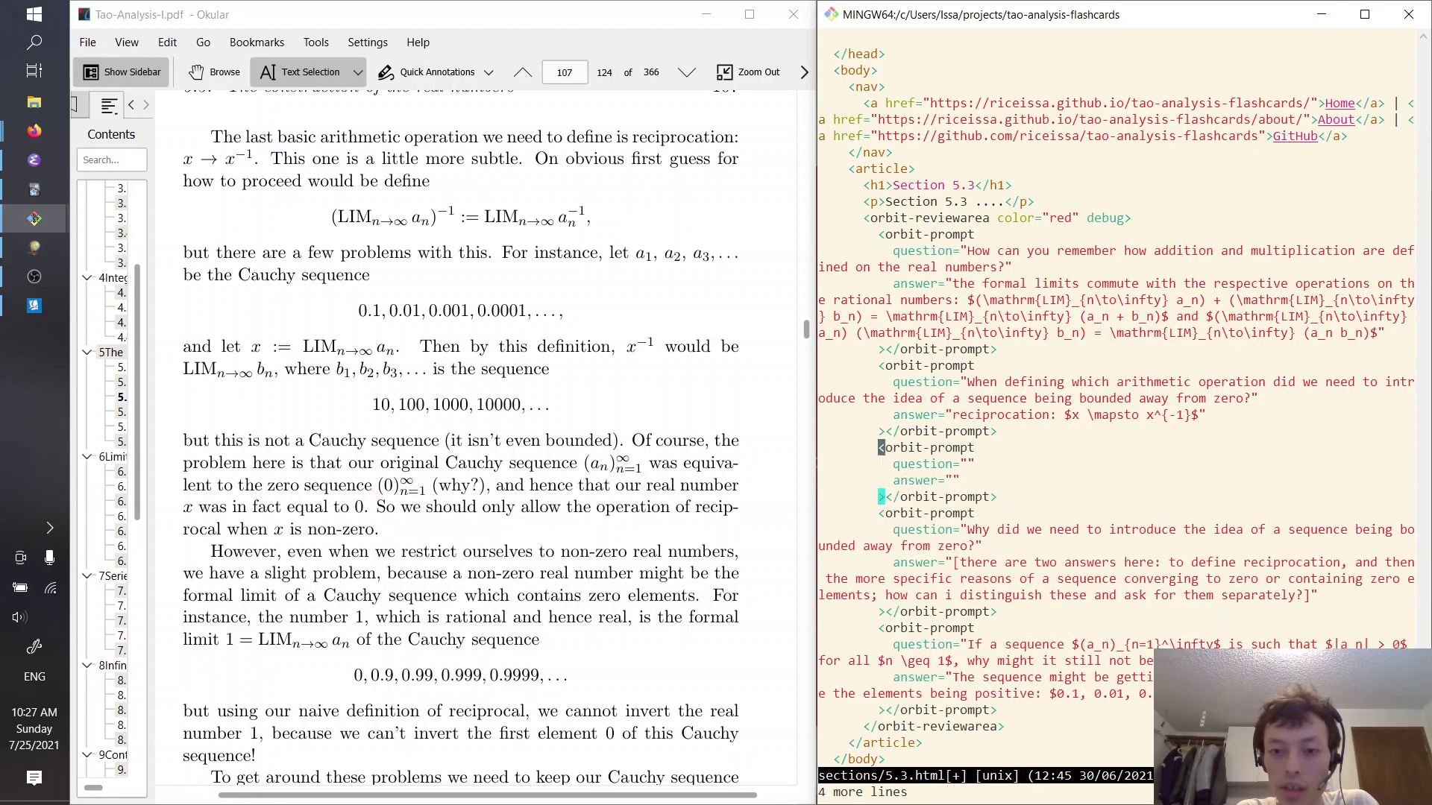
key("dollar")
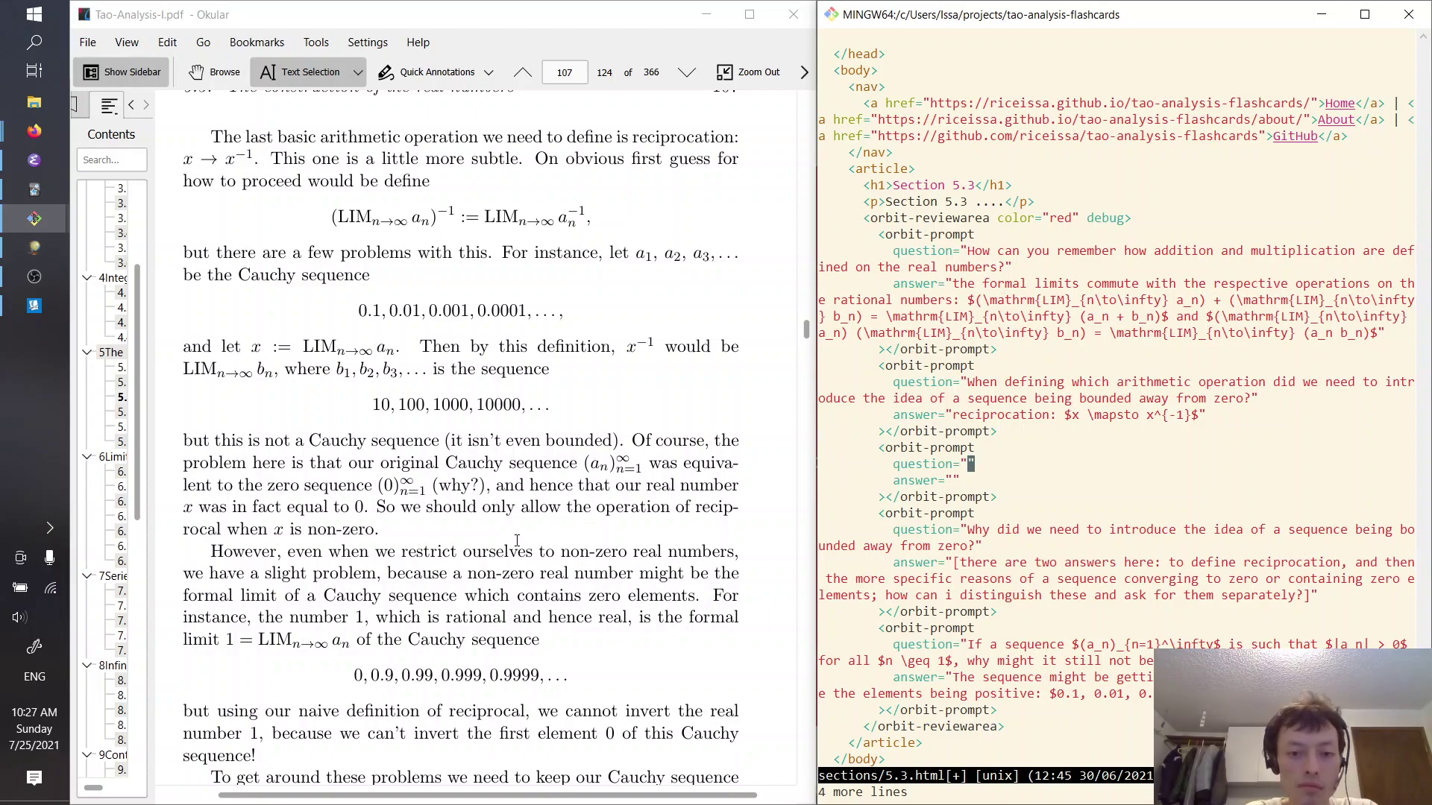
Reread the PDF passage on reciprocals of non-zero reals and the Cauchy sequence 0, 0.9, 0.99, 0.999
scroll(529, 513, "down", 1)
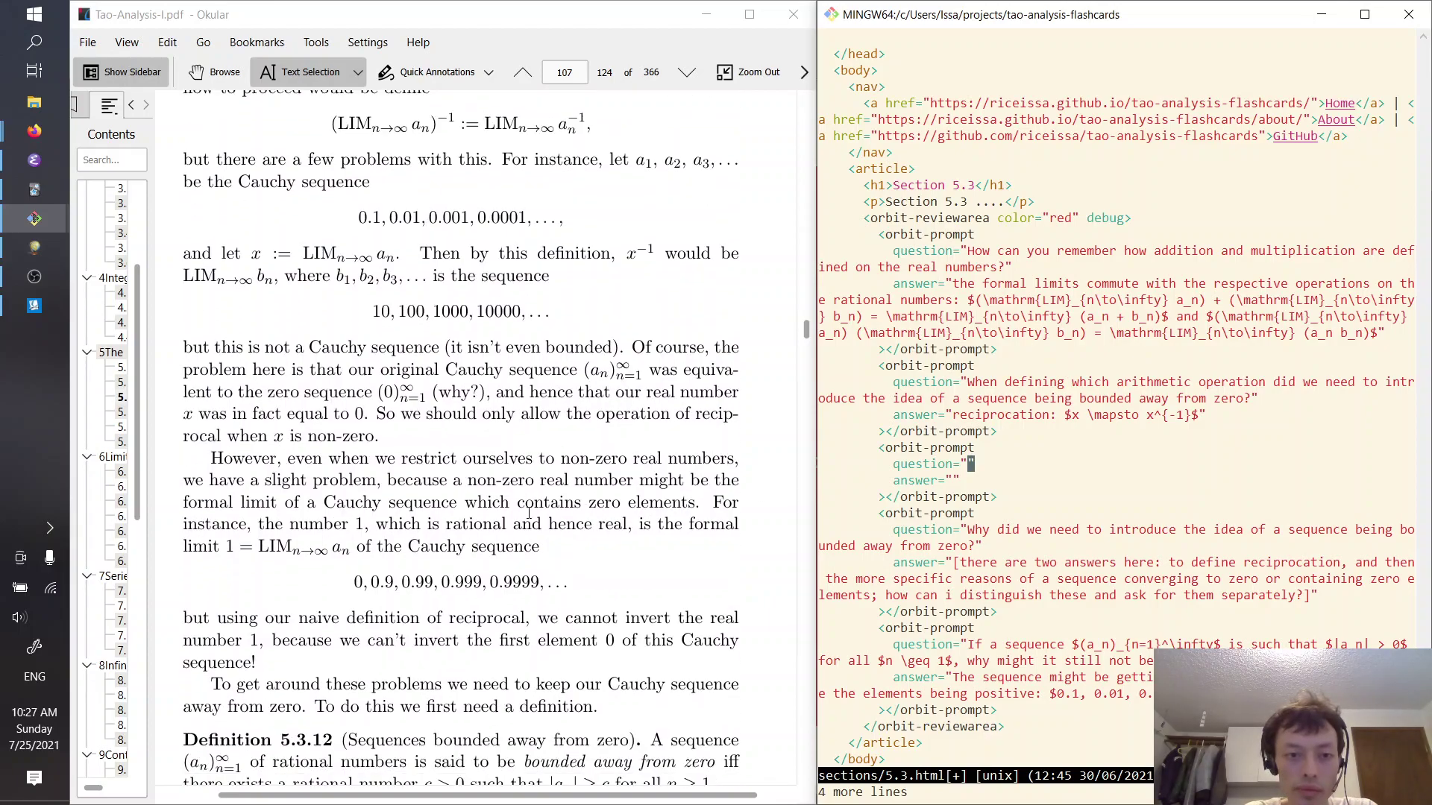
scroll(529, 513, "up", 1)
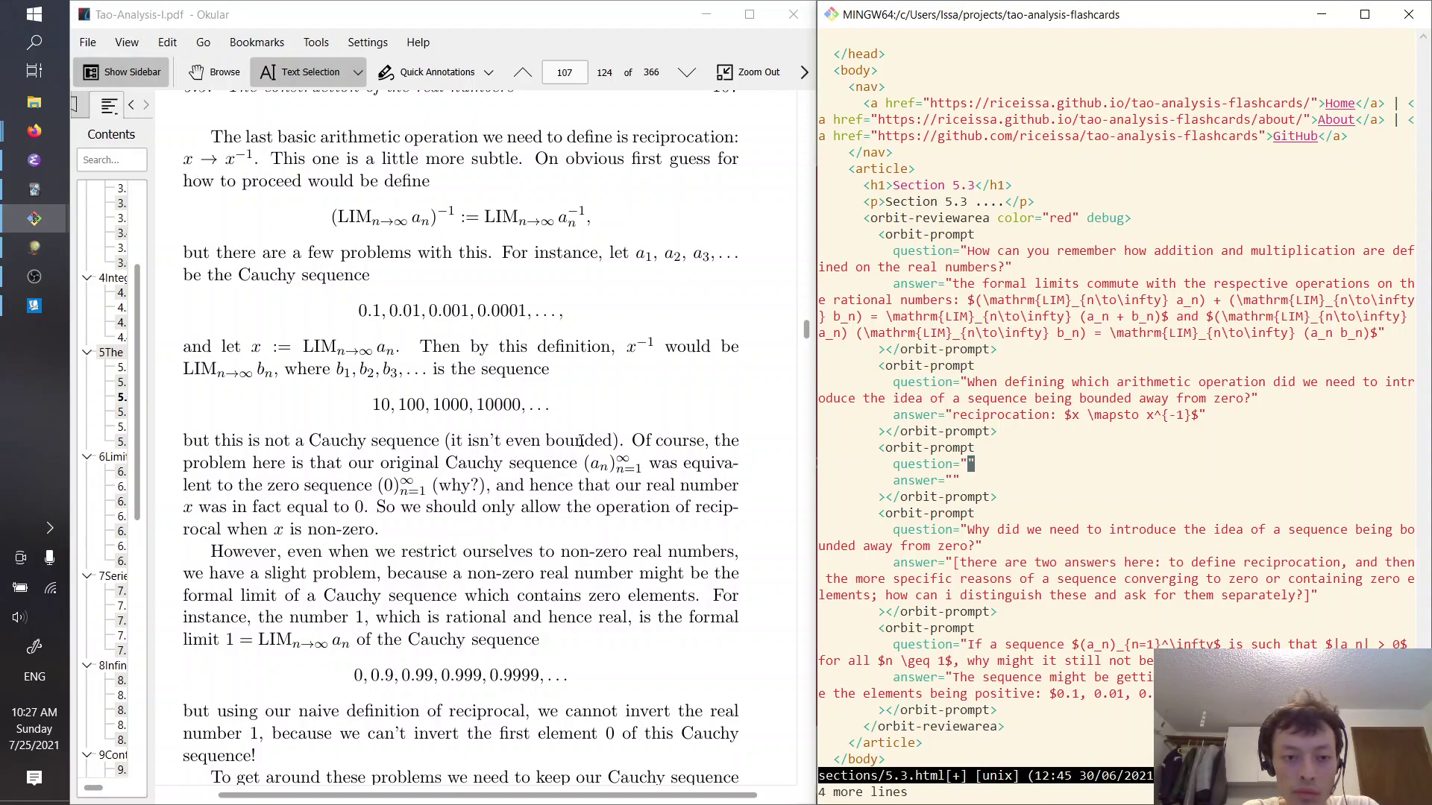
scroll(580, 441, "down", 1)
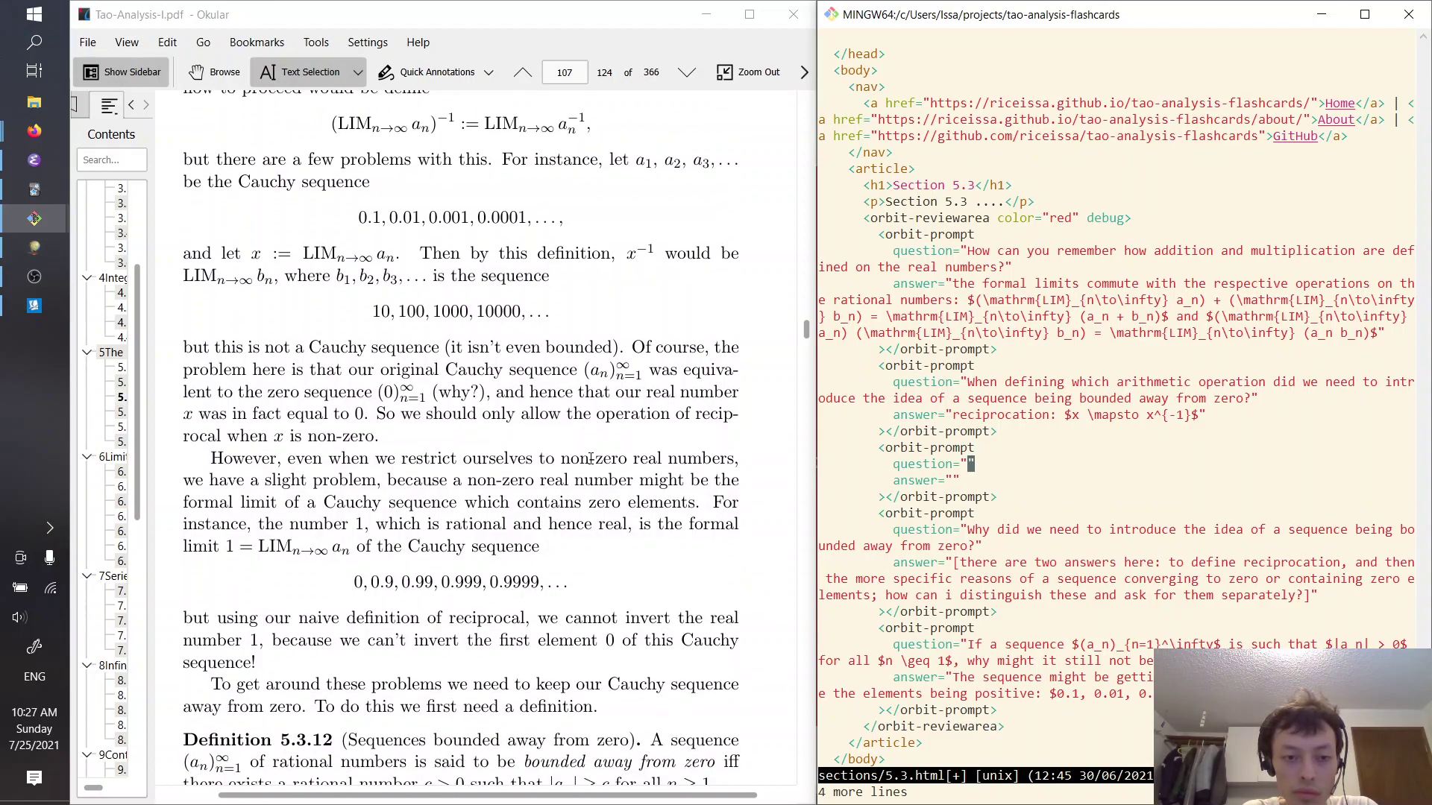
left_click_drag(326, 483, 632, 486)
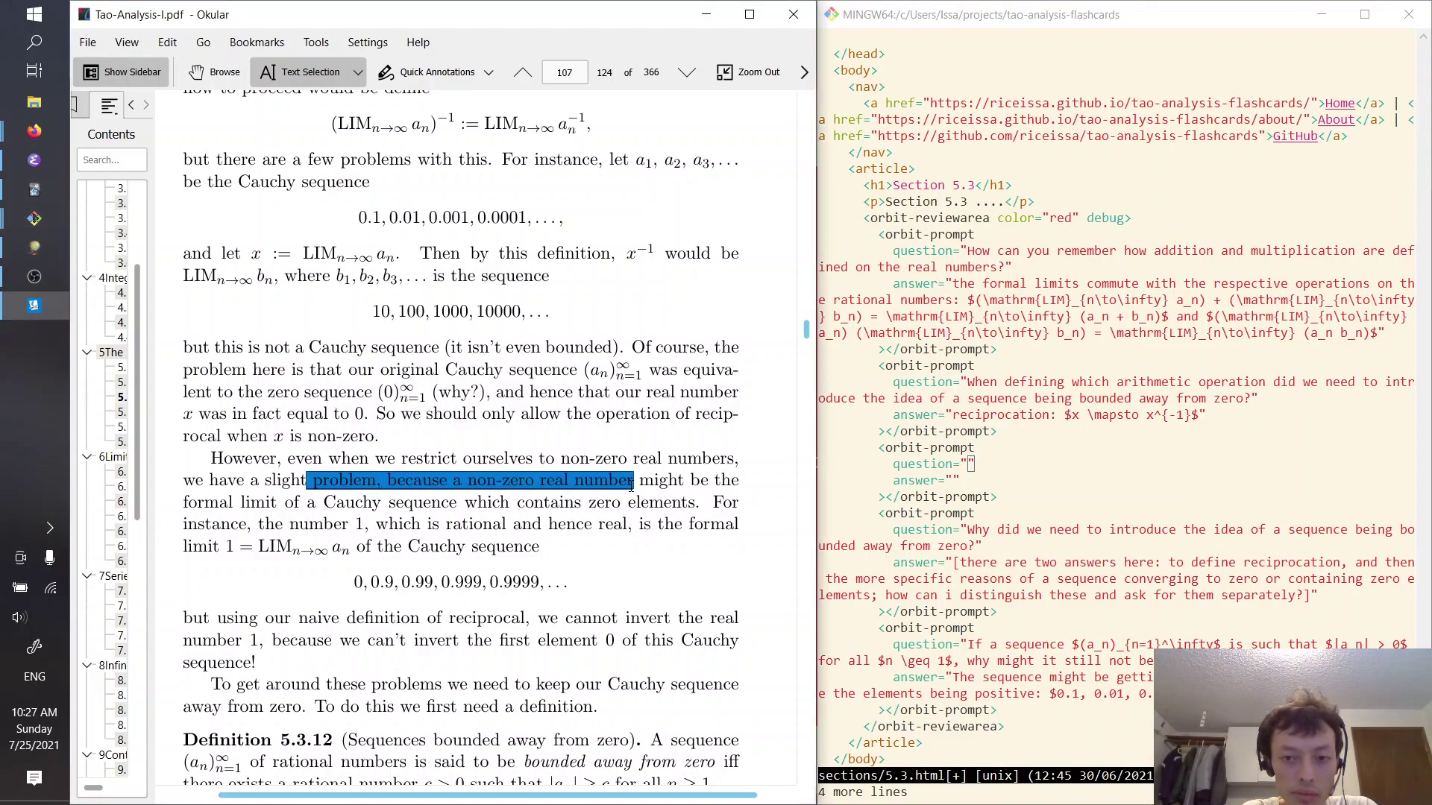
scroll(632, 485, "down", 1)
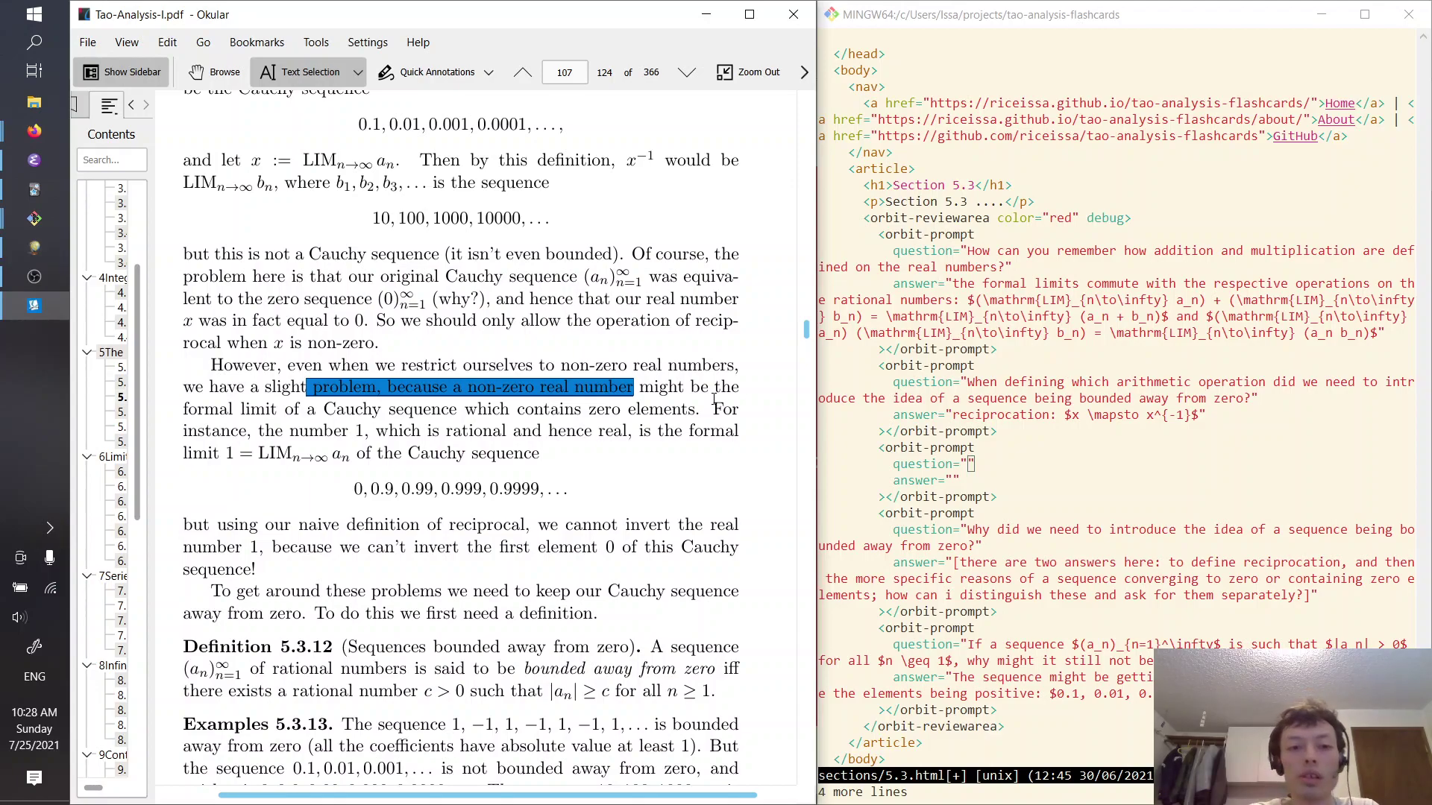
left_click_drag(283, 431, 553, 489)
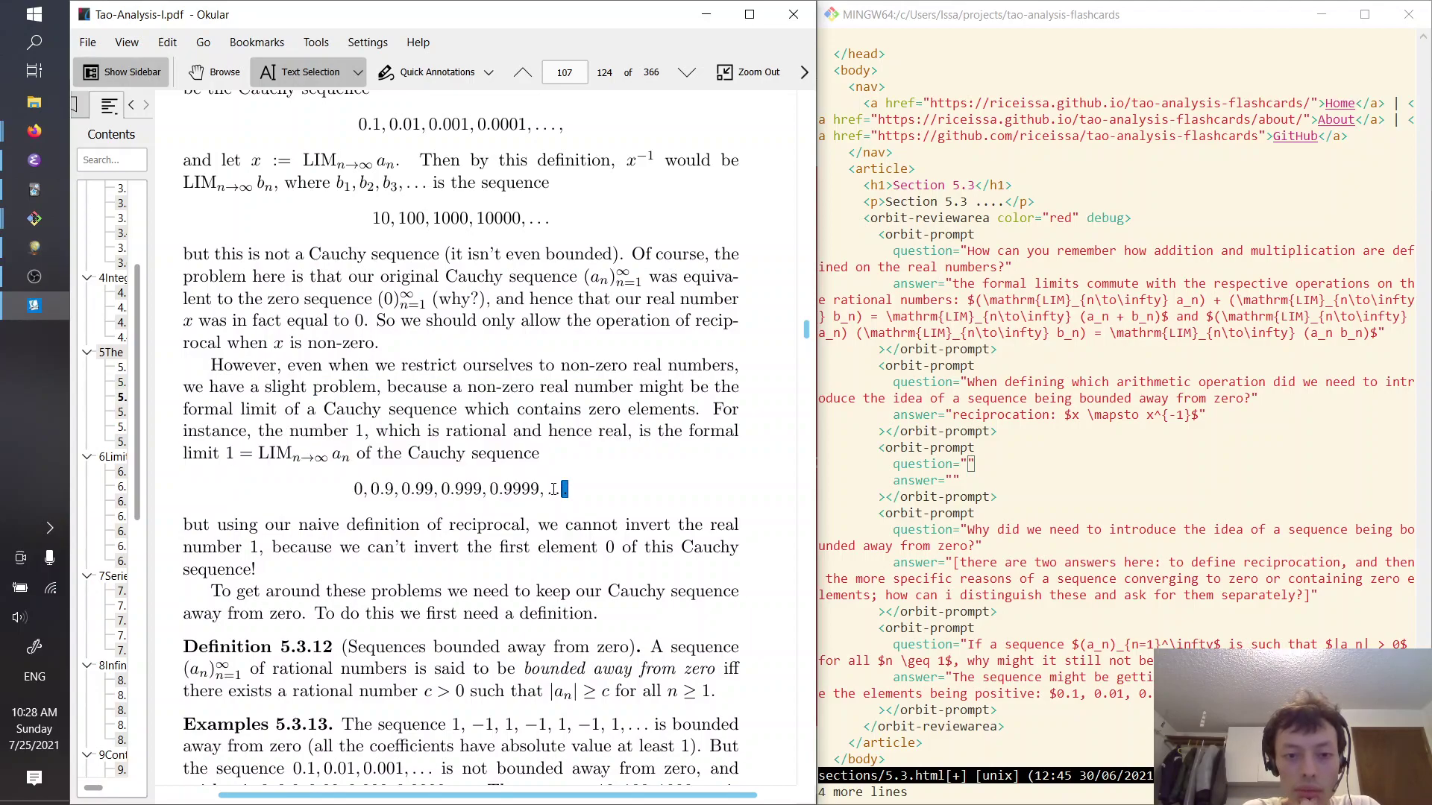
Begin the empty prompt's question with "If a sequence is not converging to"
left_click(974, 468)
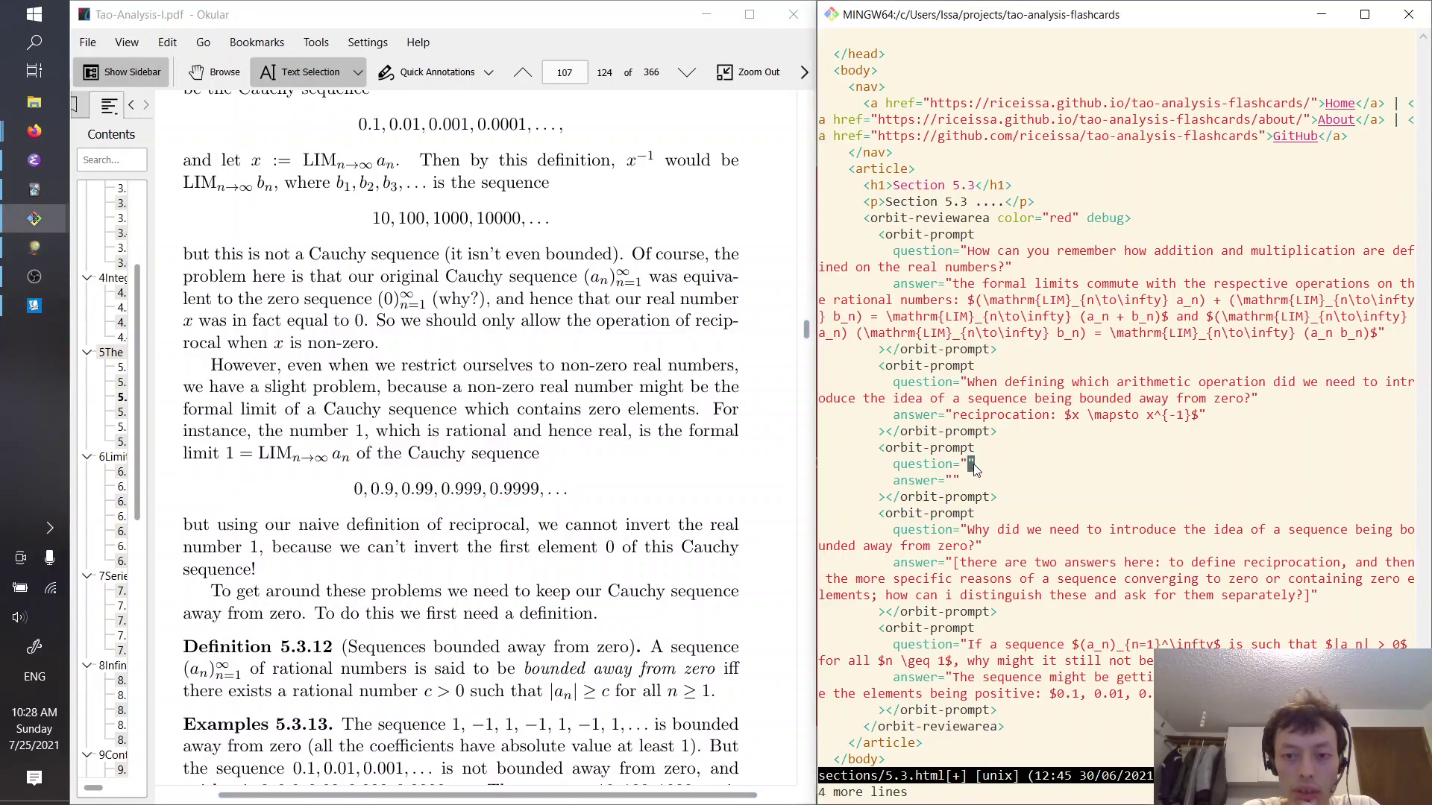
key("z")
key("z")
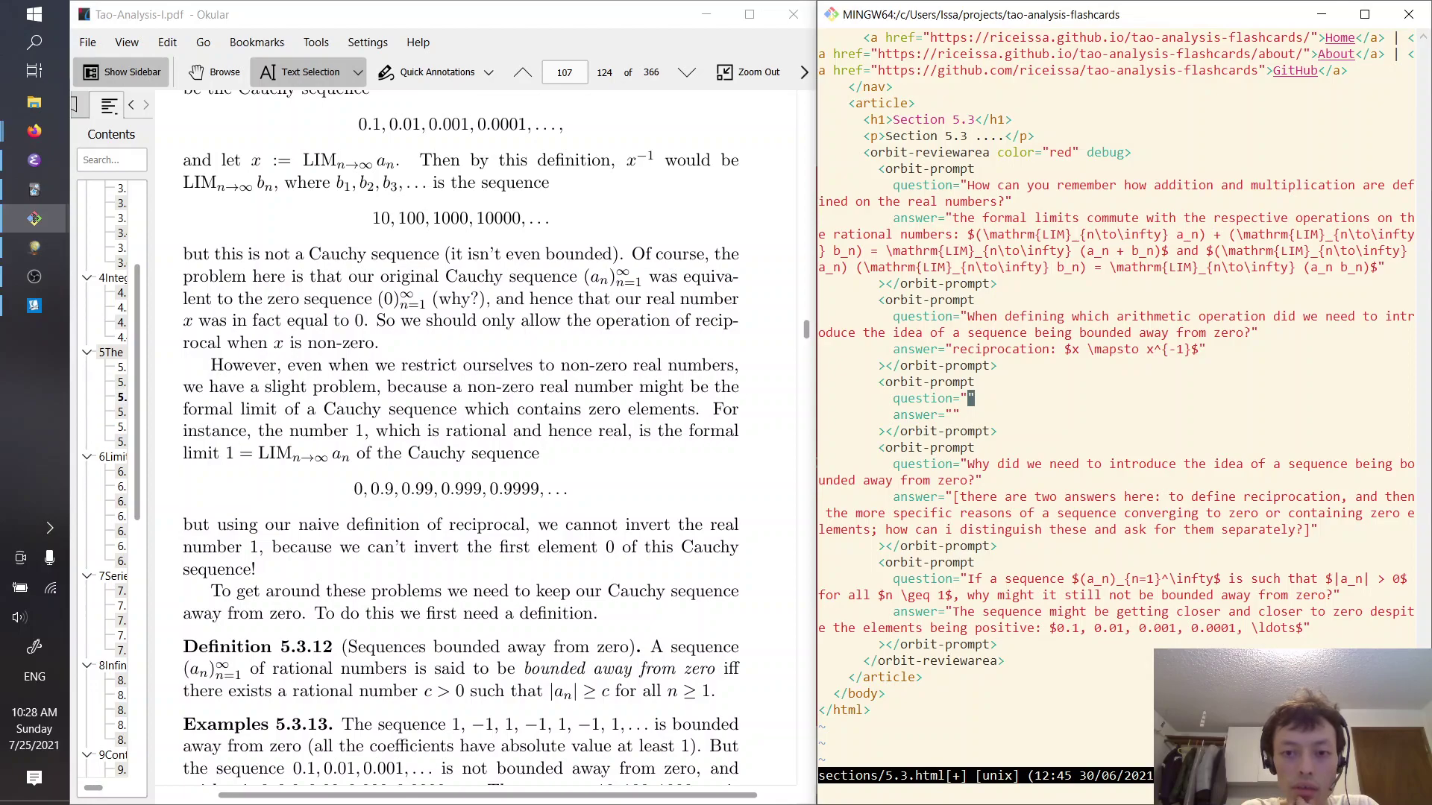
type("ion=\"If ")
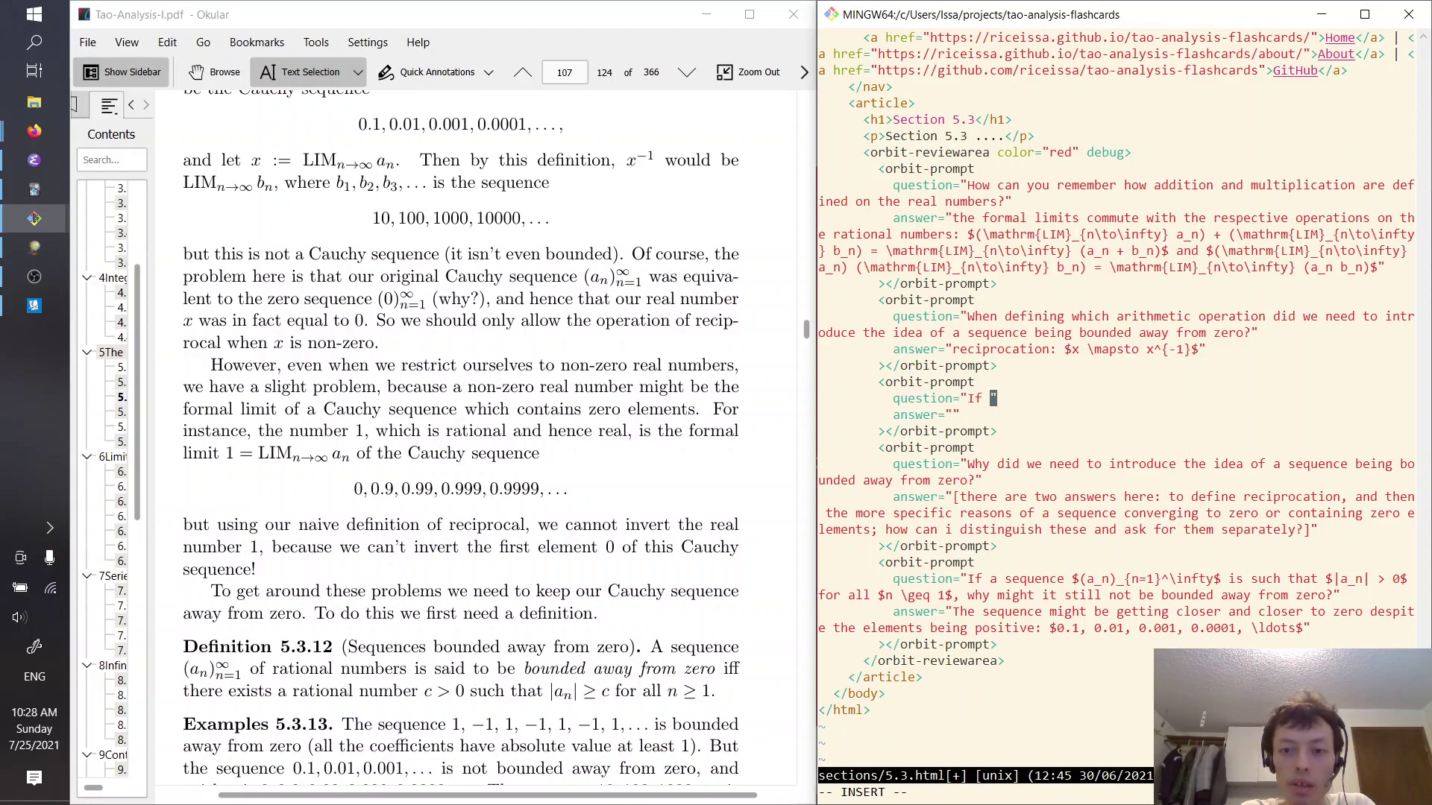
type("a sequence ")
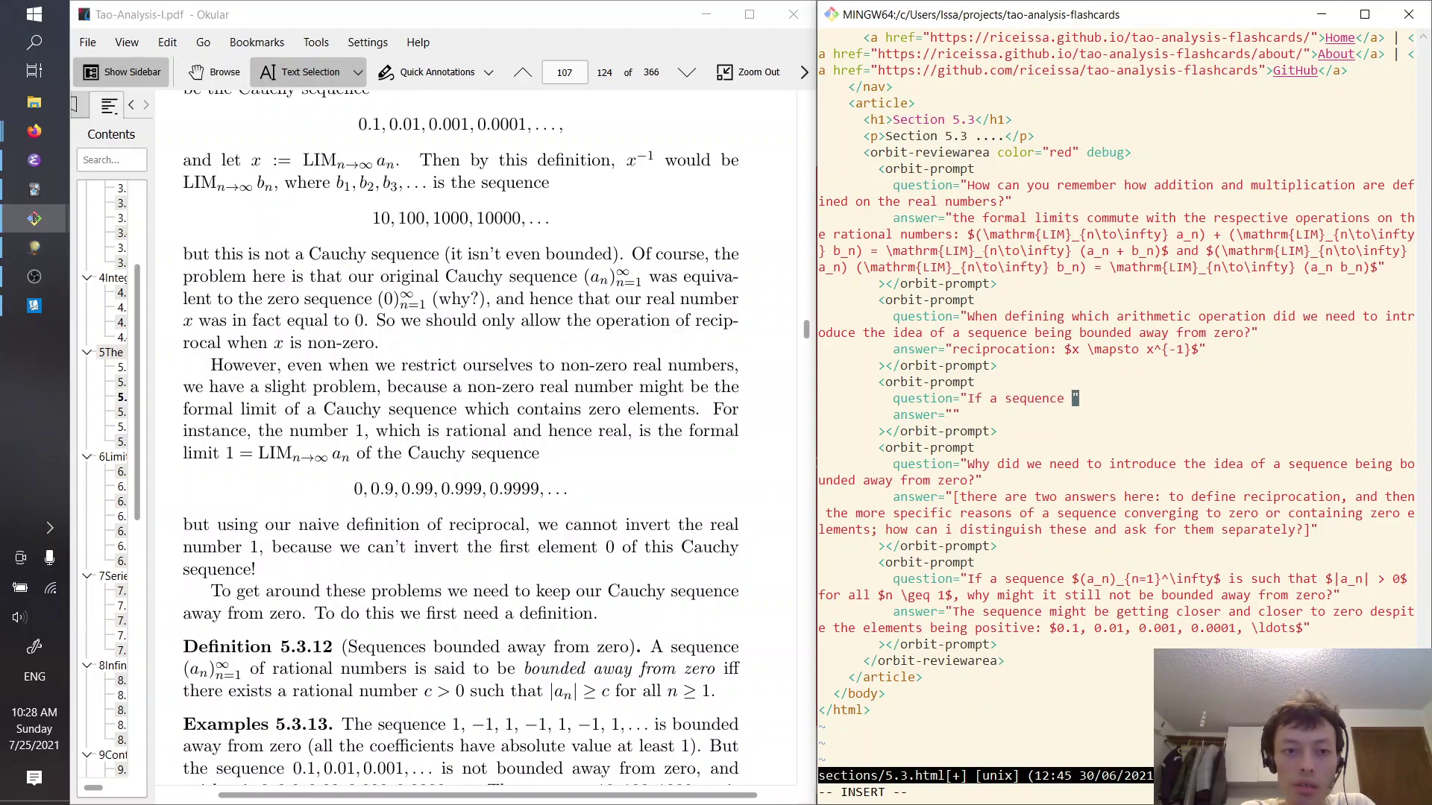
type("is not")
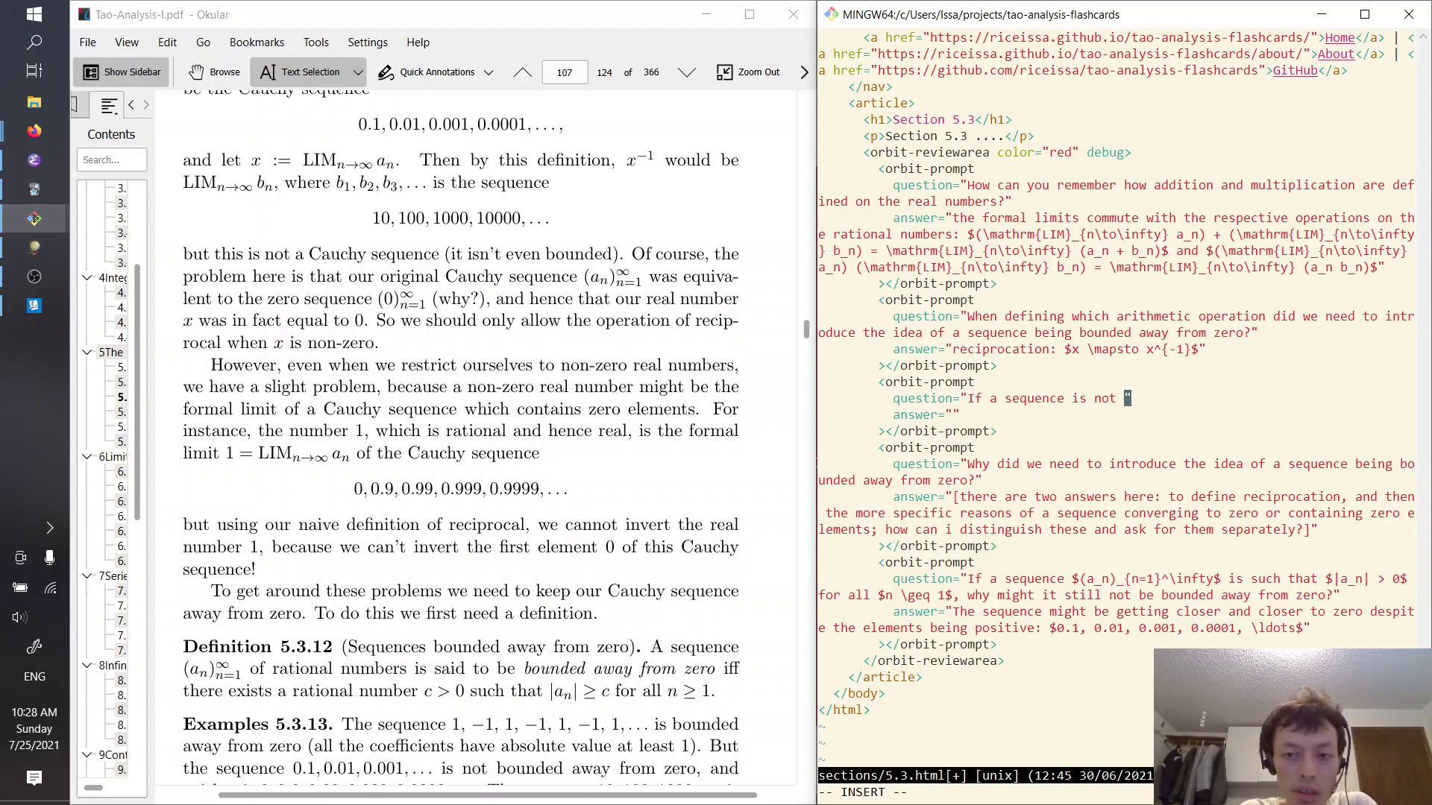
type("erging to")
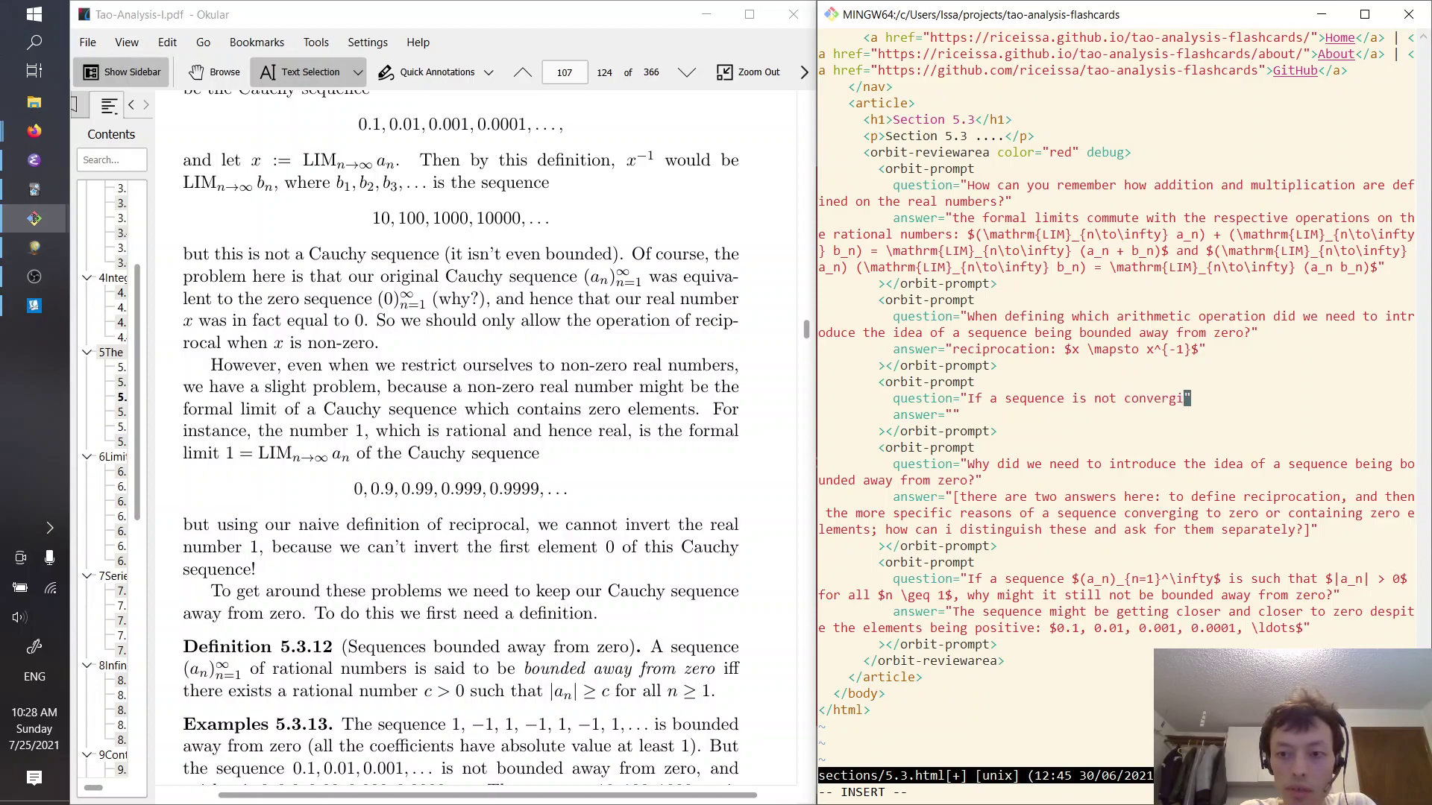
Qualify the sequence in the new question so it reads "a Cauchy sequence of rationals"
key("Escape")
key("b")
key("b")
key("b")
key("b")
key("b")
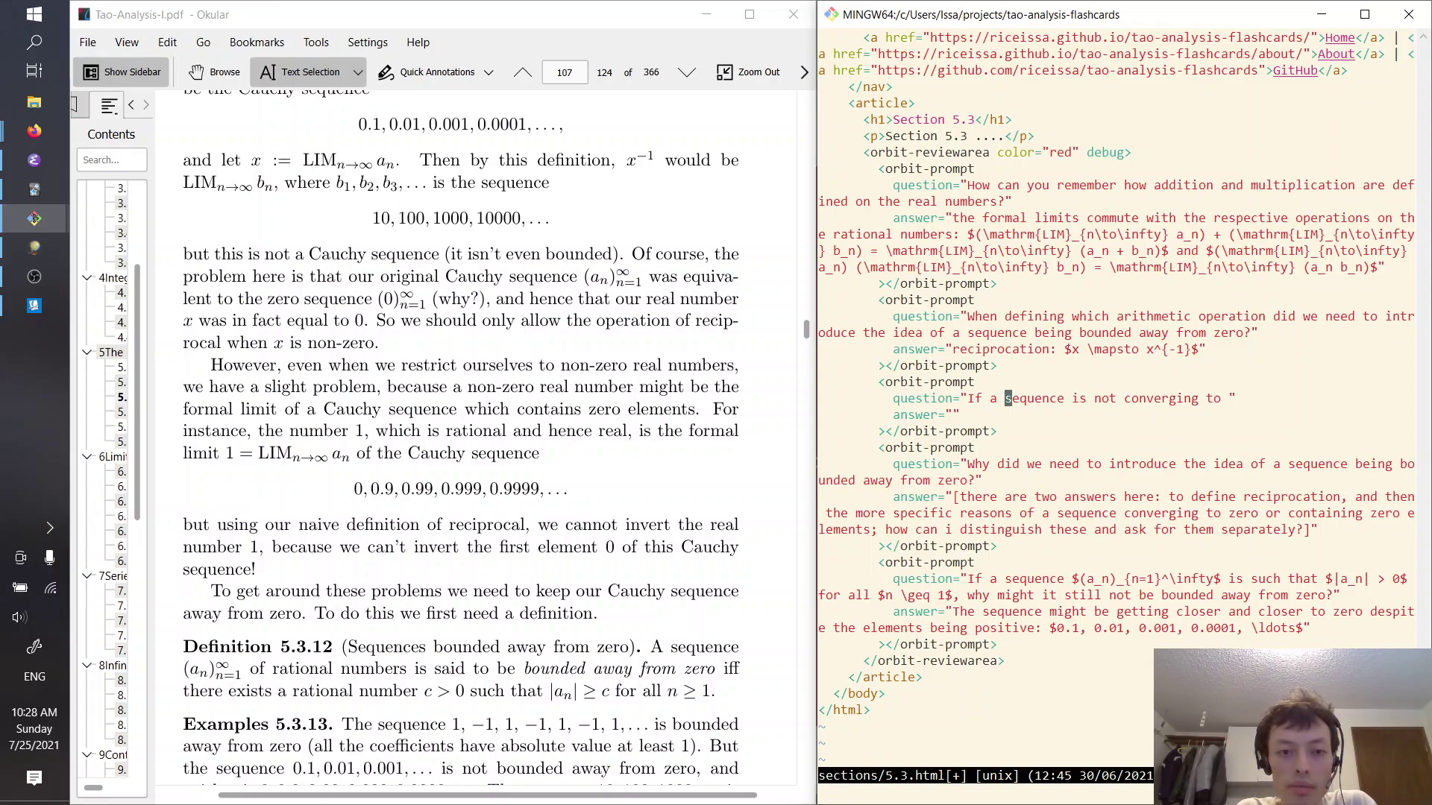
type("i")
type("Cauchy")
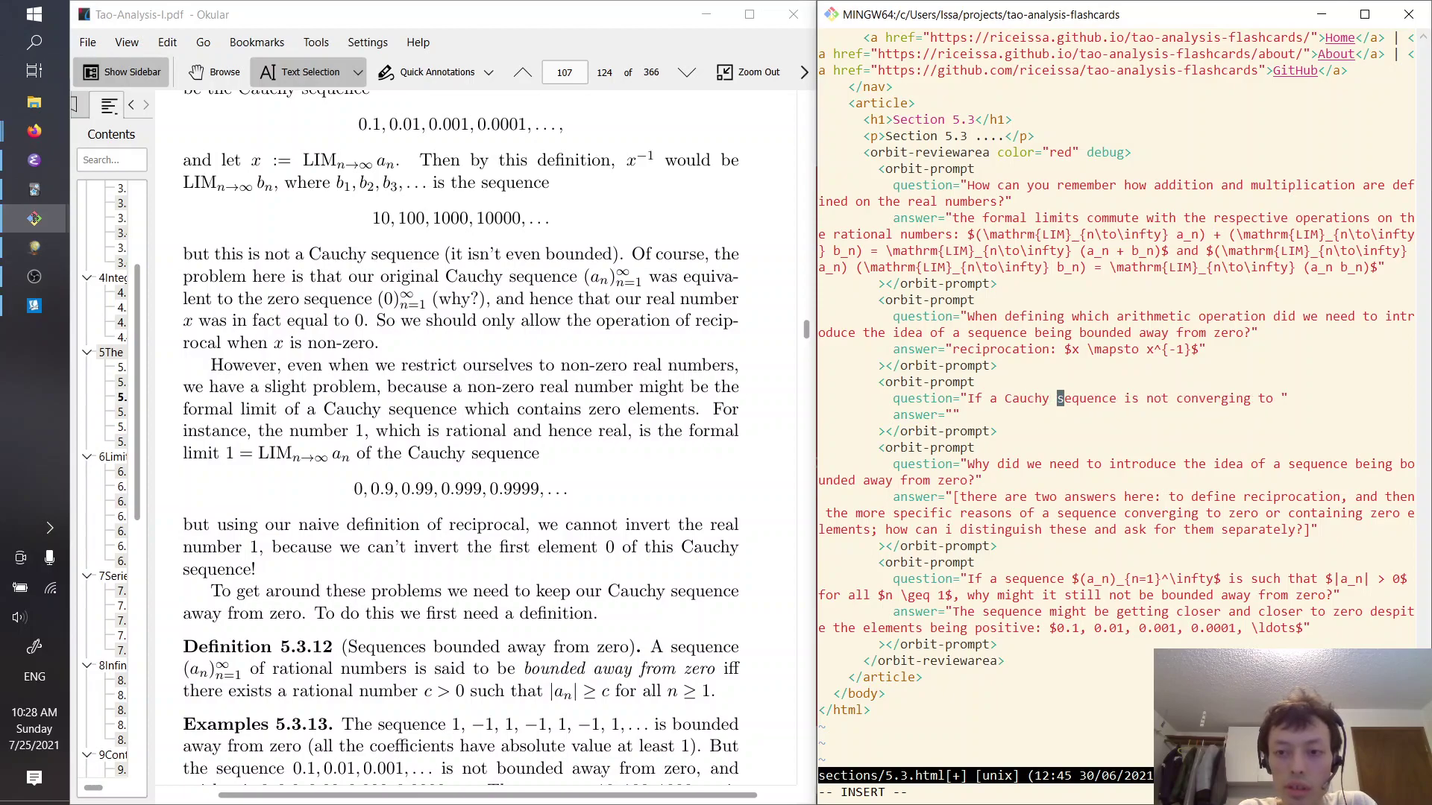
key("ctrl+Right")
type("of rationals")
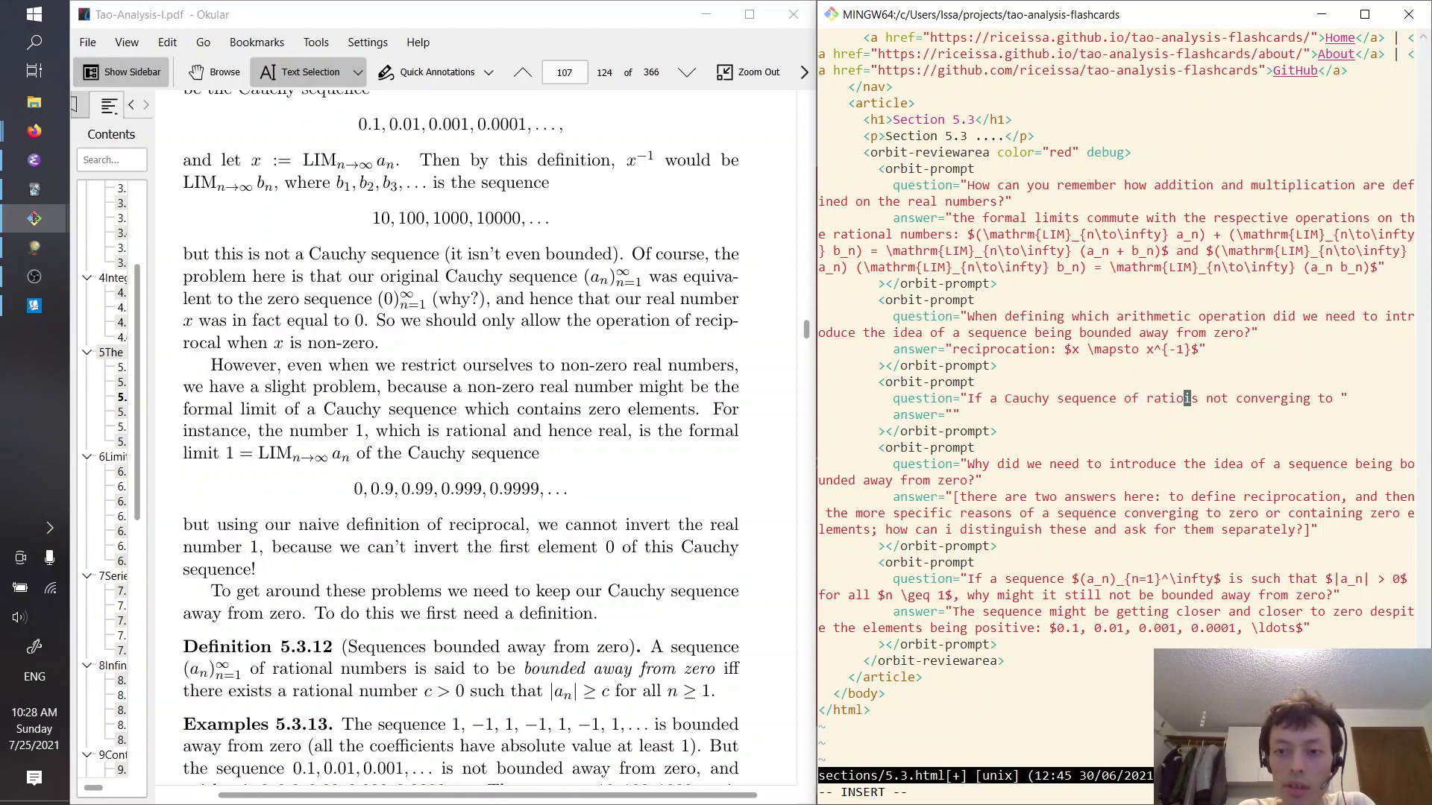
key("Escape")
Continue the new question after "converging to" with "zero, why might the"
key("e")
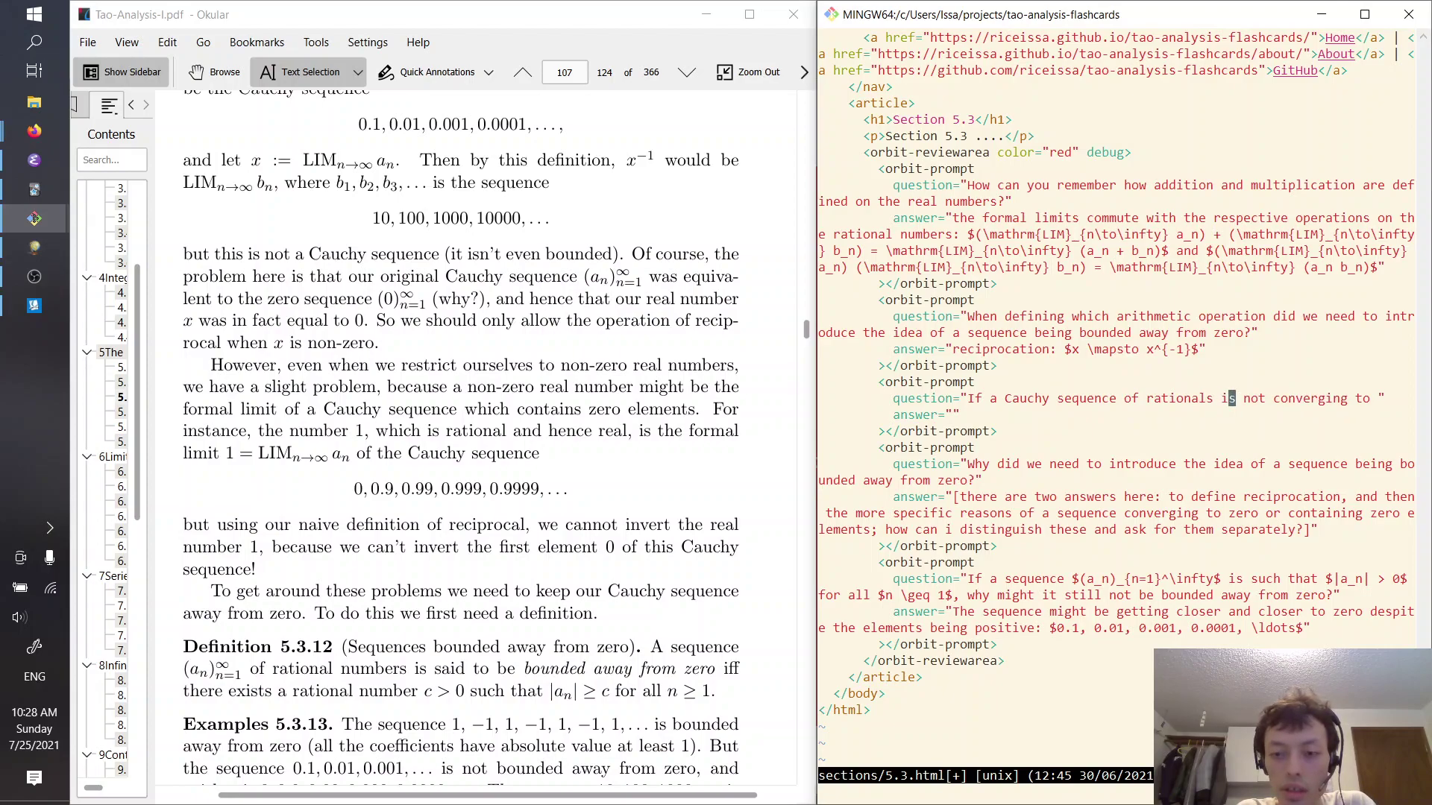
key("e")
key("e")
key("e")
type("erging to ")
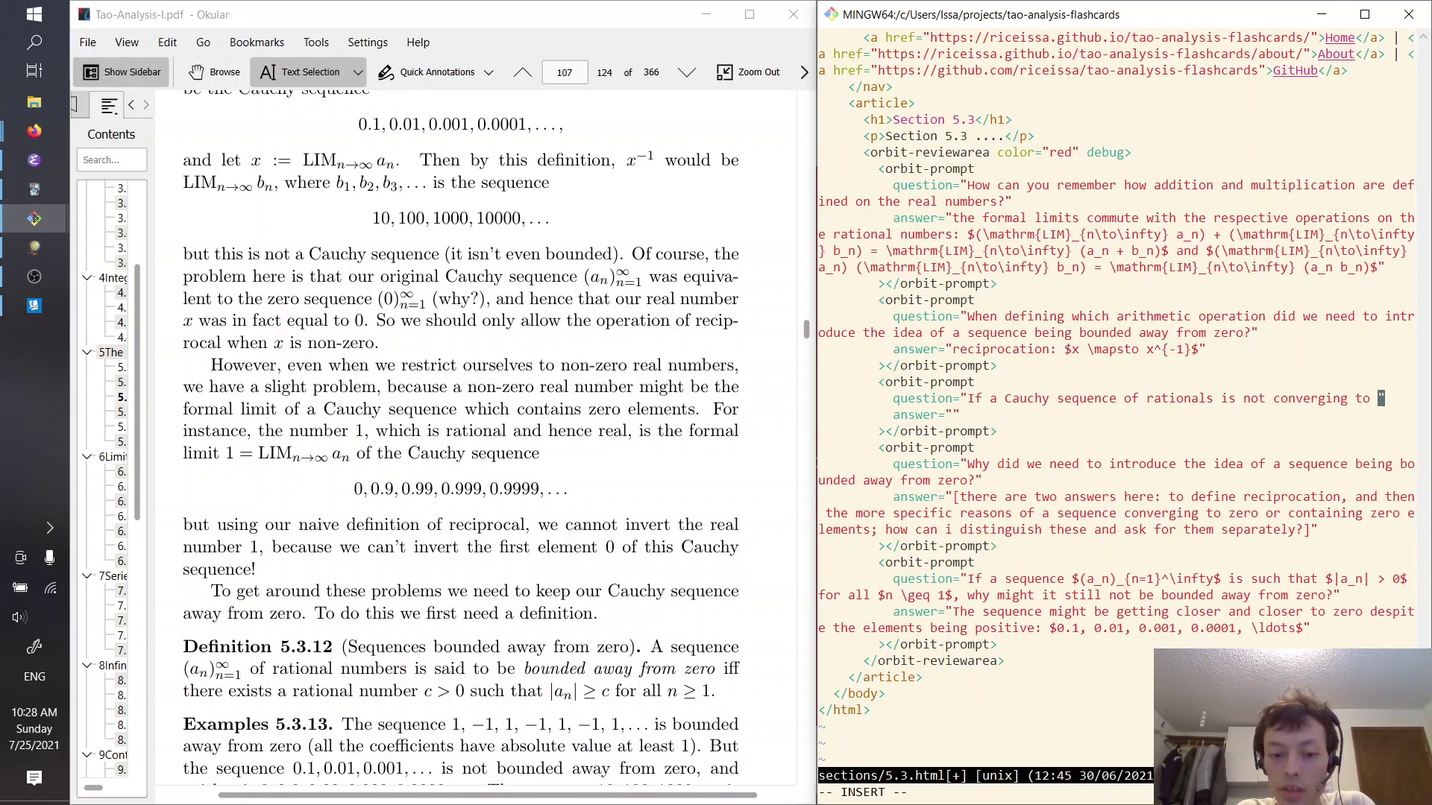
type("zero, wh")
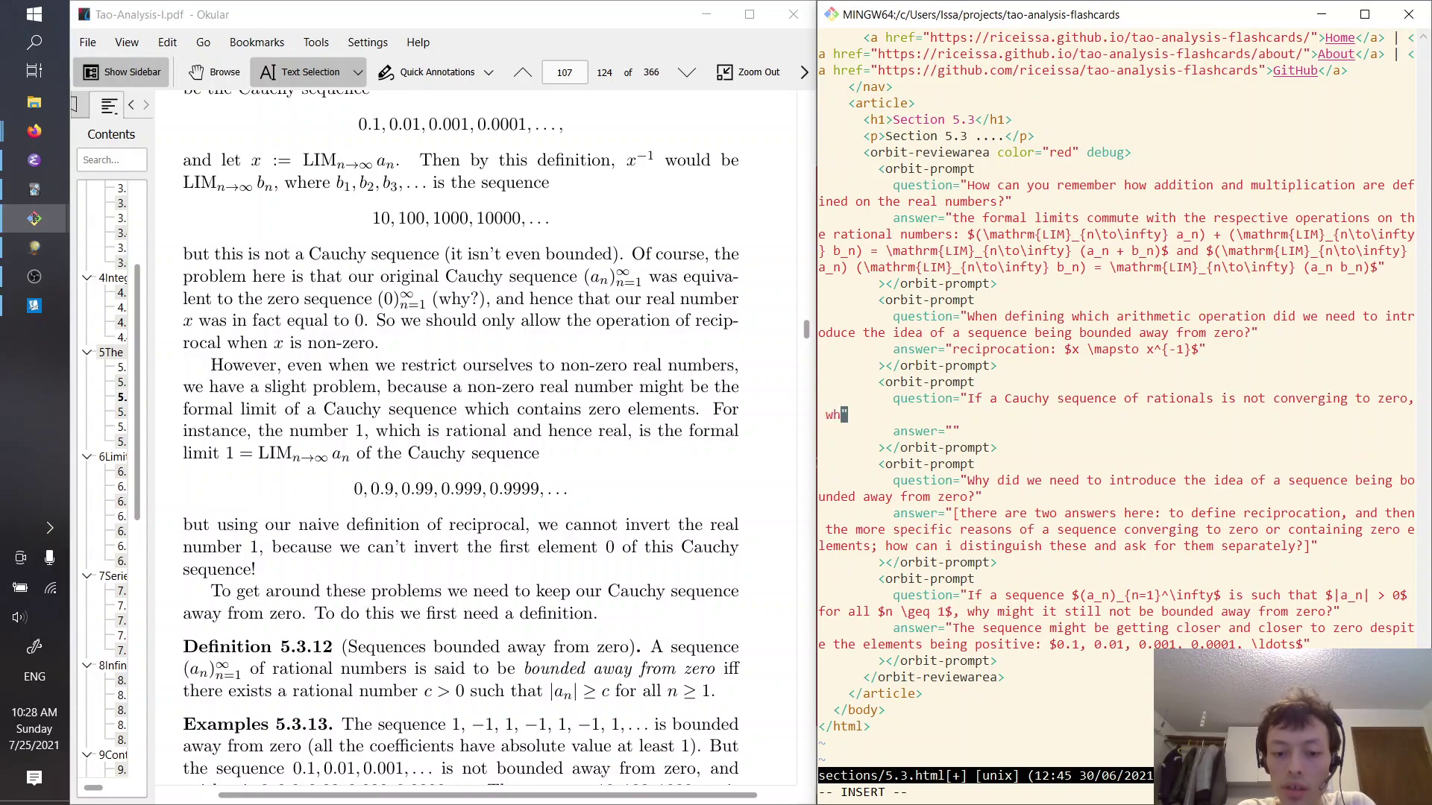
type("y might ")
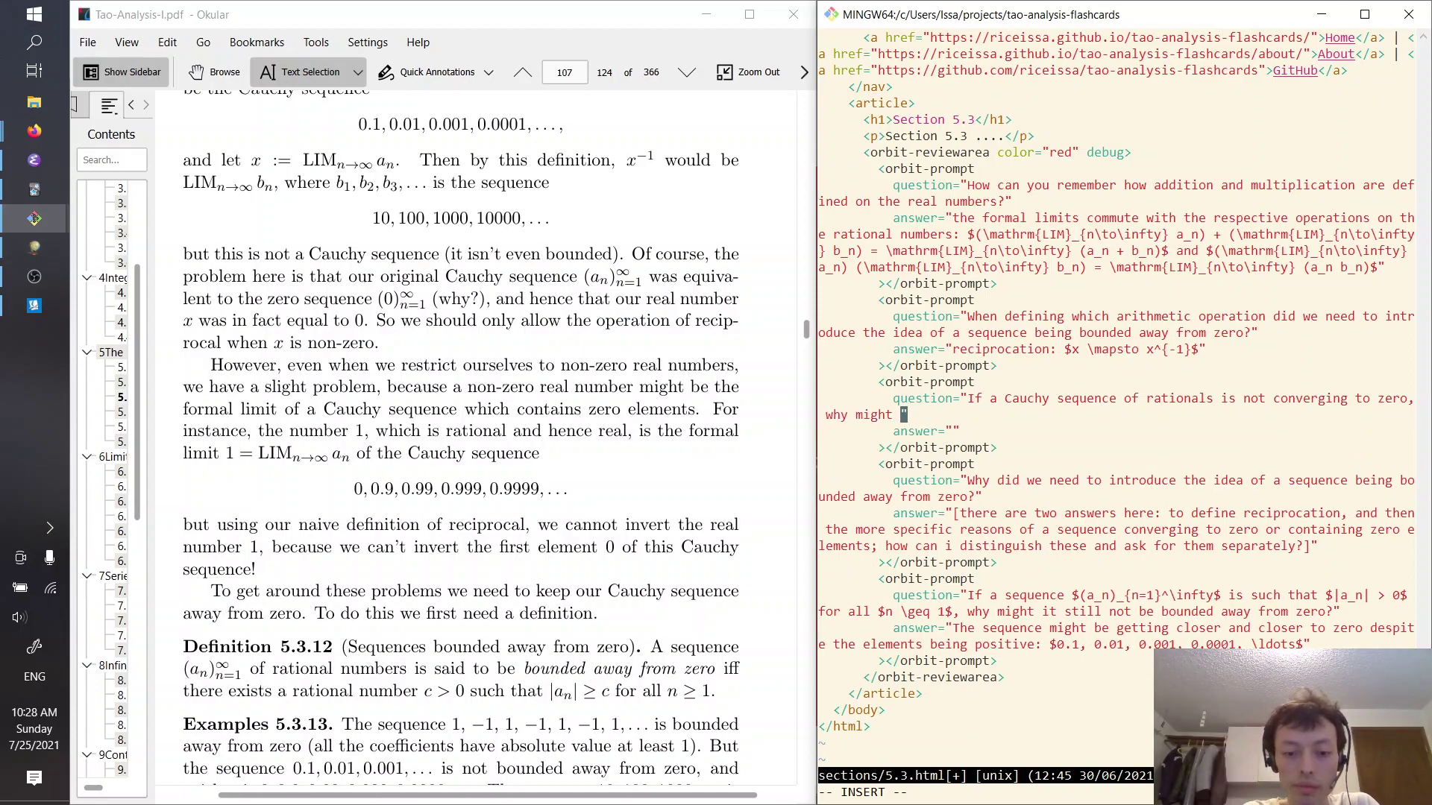
type("the")
key("Escape")
Name the sequence in the new question by inserting "$(a_n)_{n=1}$" after "a Cauchy sequence of rationals"
key("k")
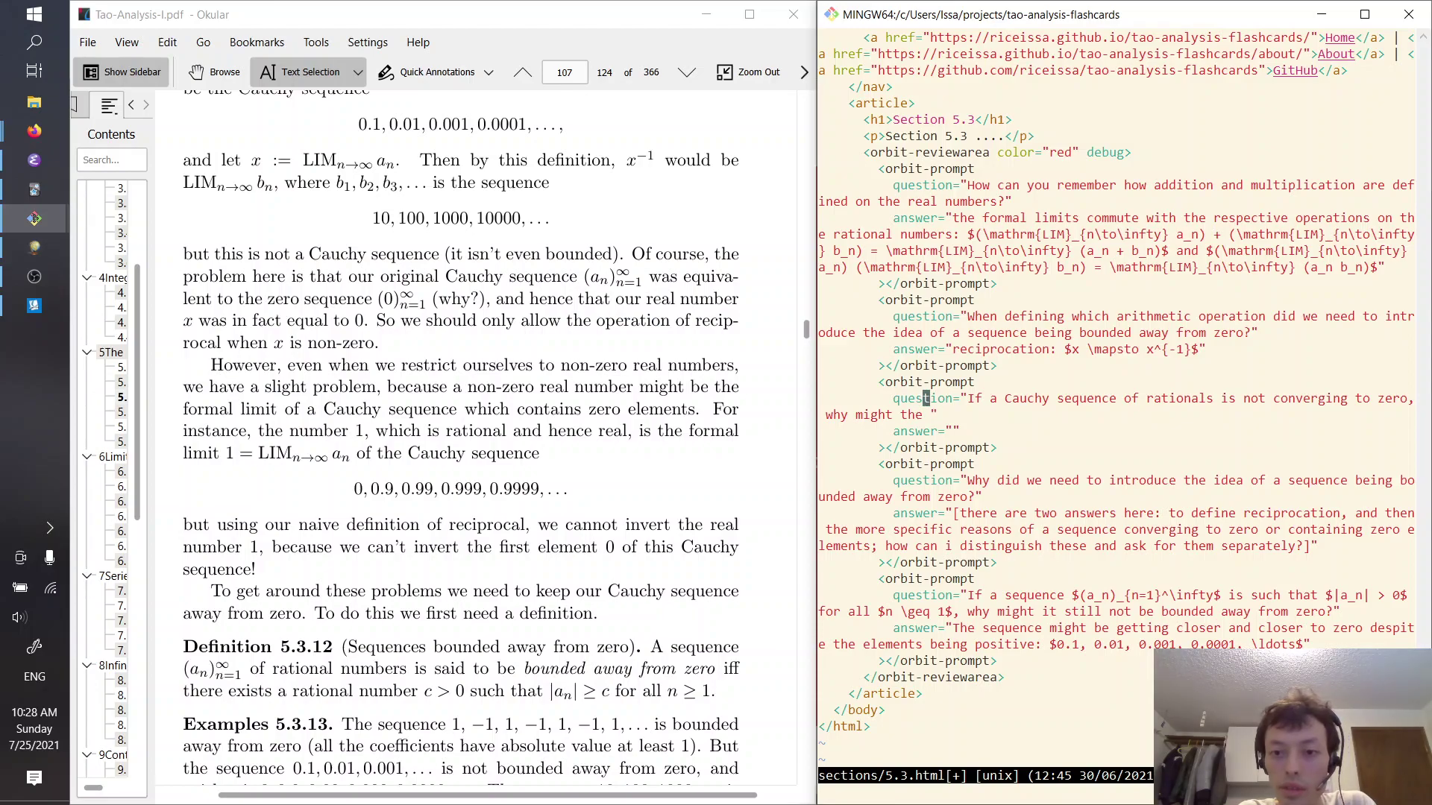
key("w")
key("w")
key("w")
key("w")
key("w")
key("w")
key("w")
key("w")
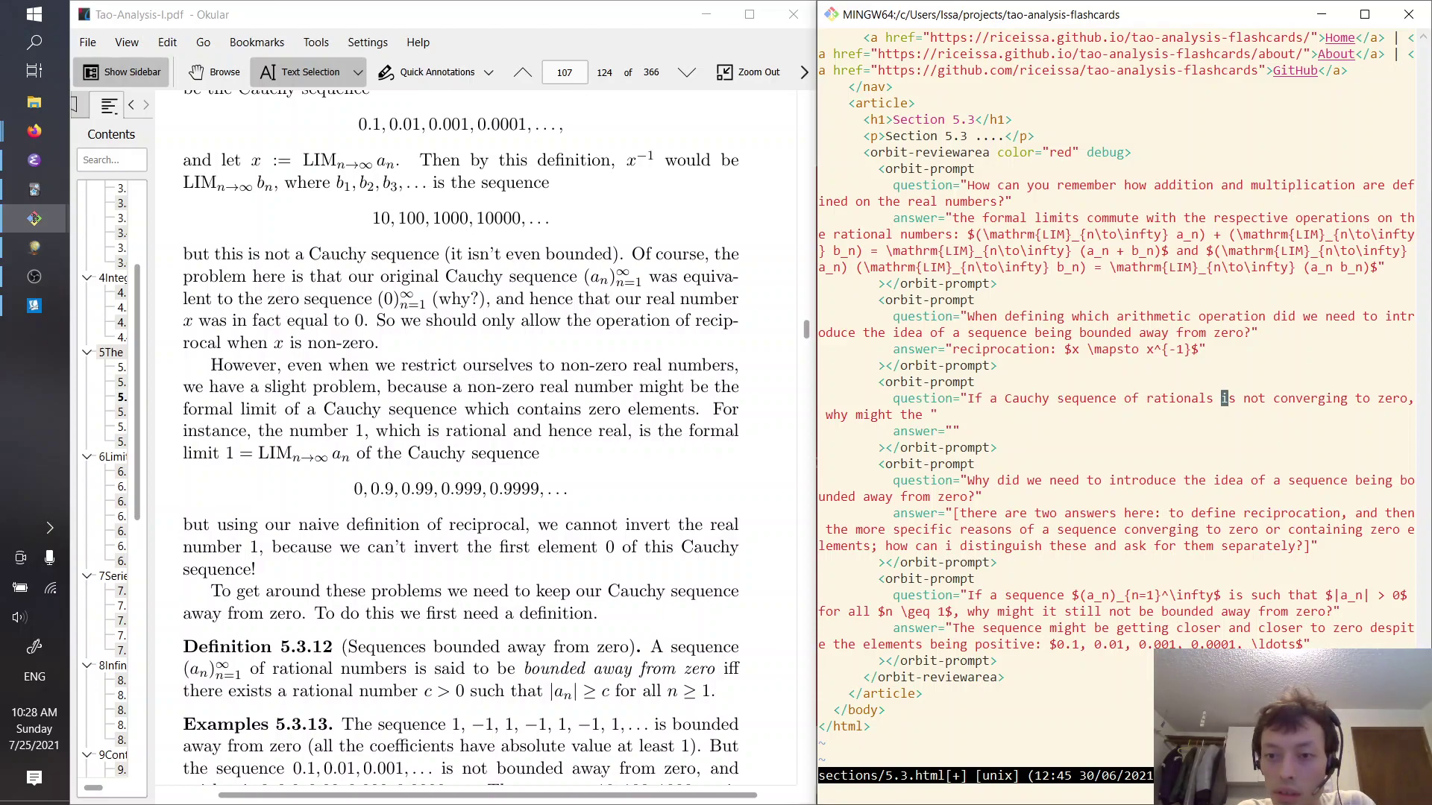
type("i ")
type("$(a_n$")
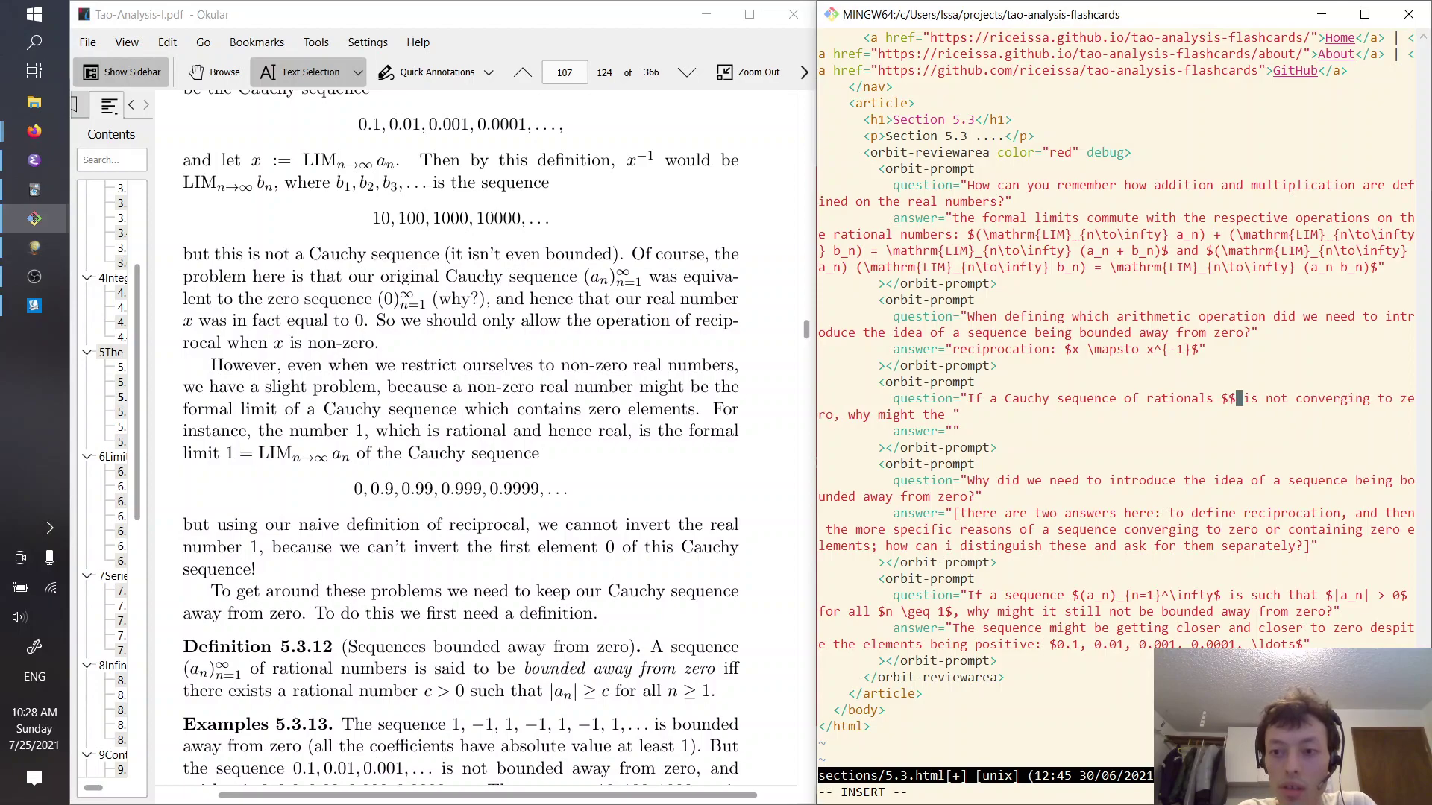
type(")")
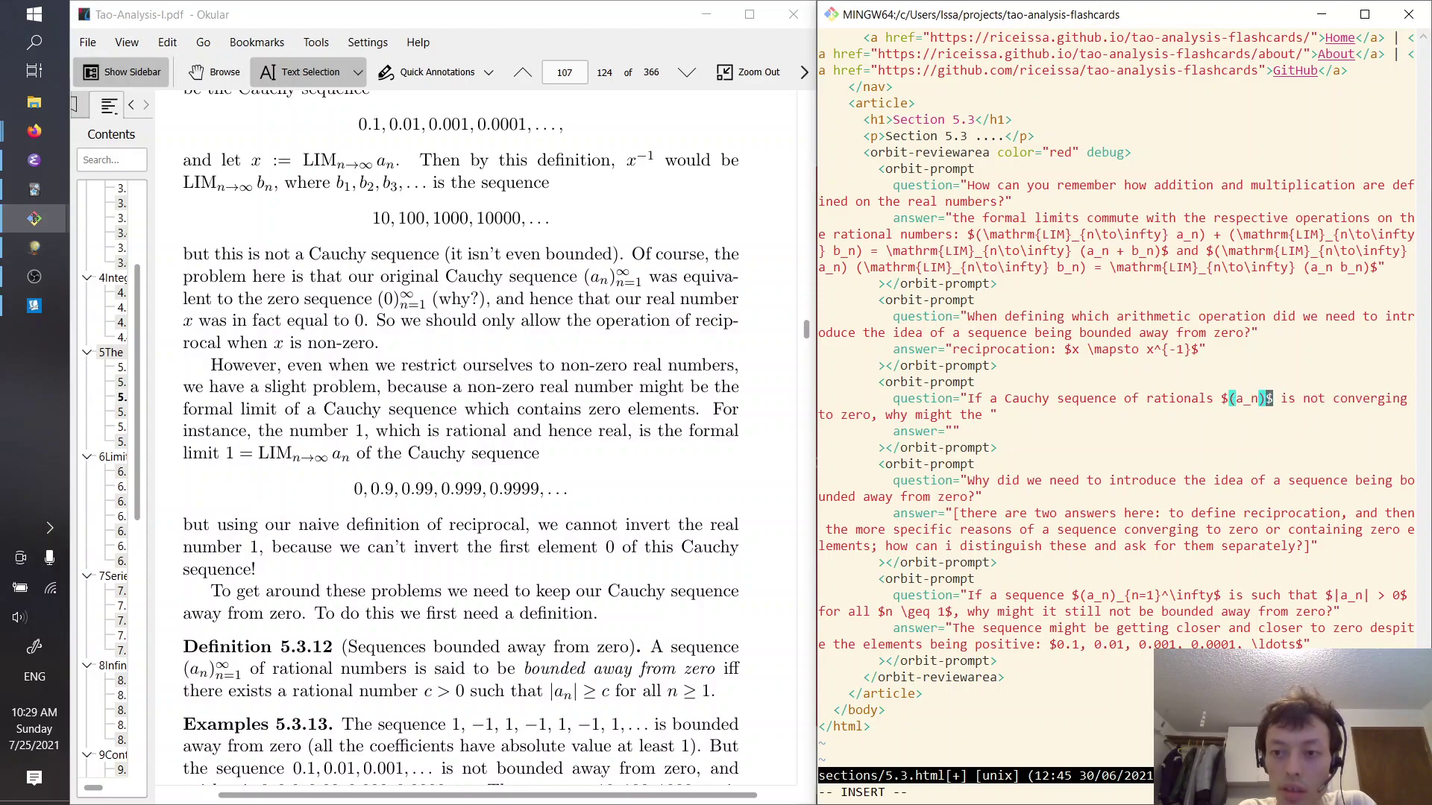
type("_{n")
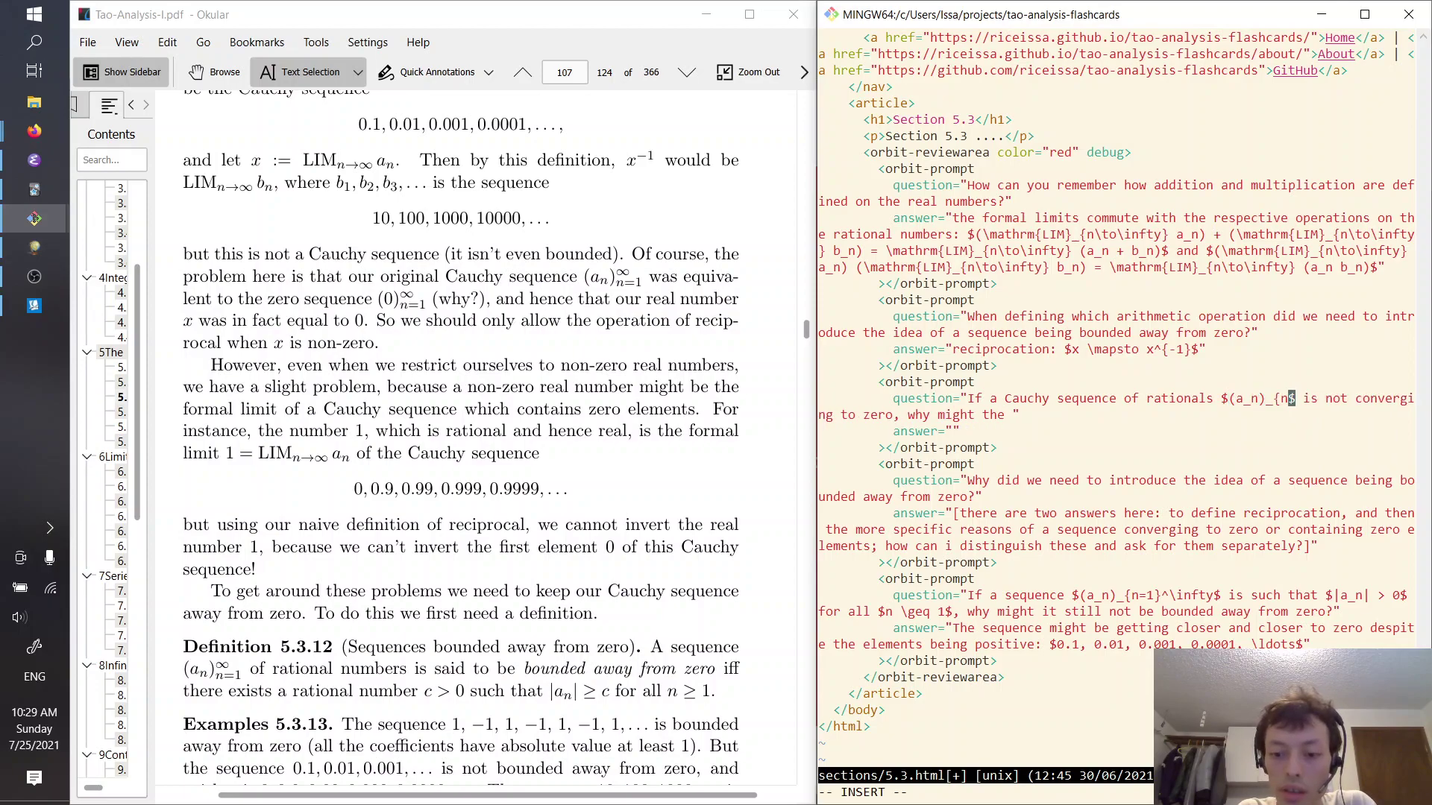
type("=")
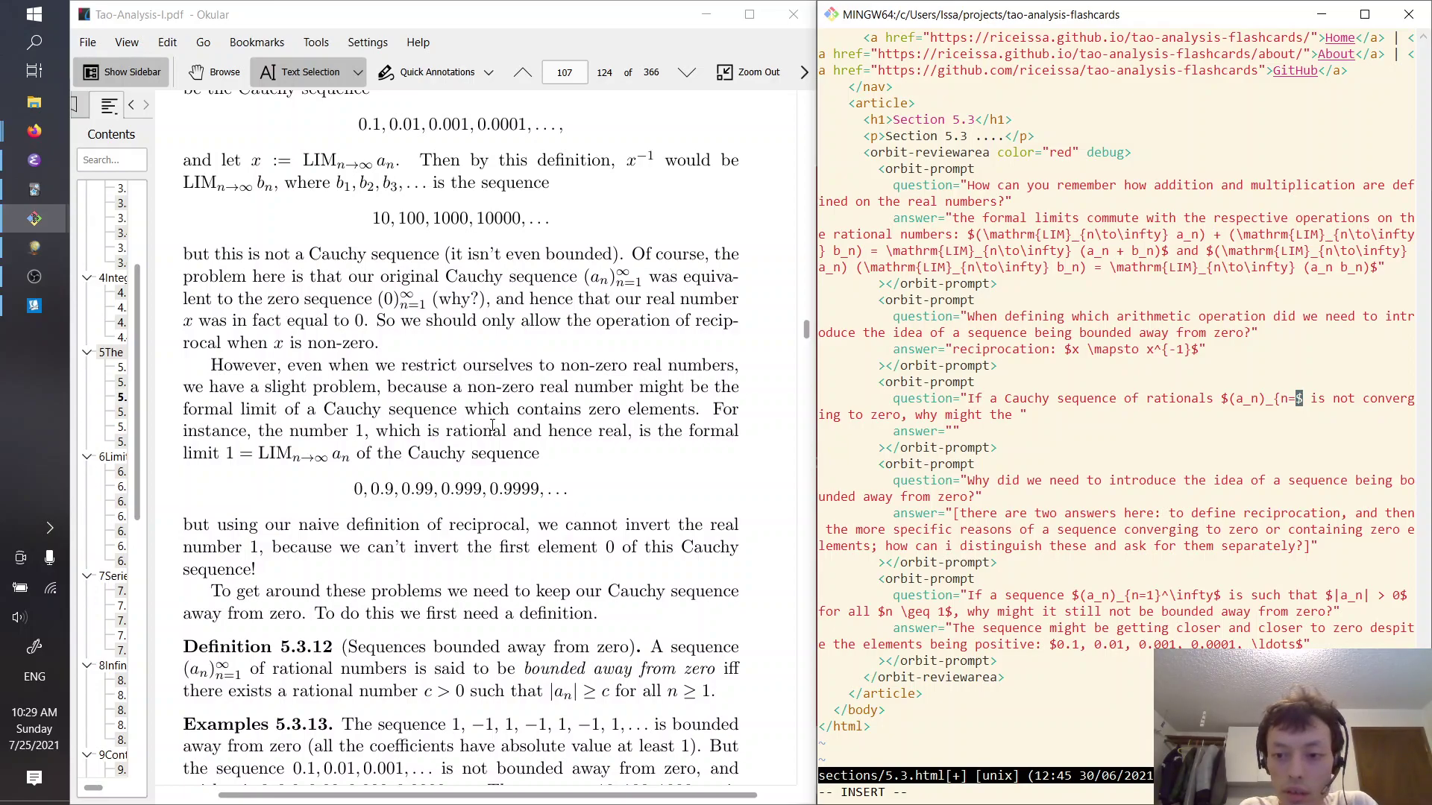
type("1}")
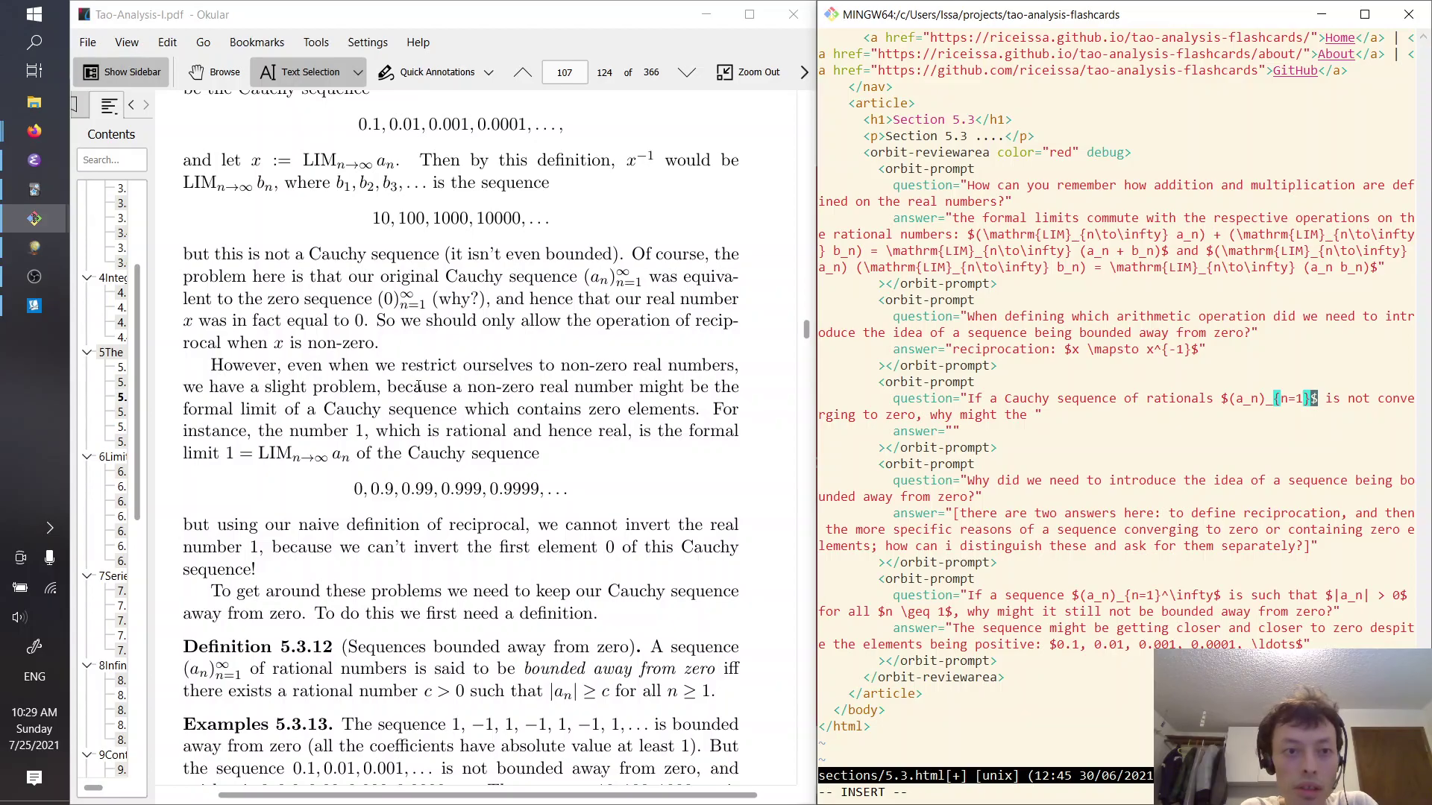
Check the reciprocation passage on page 107 of the PDF and add the superscript "^\infty" to the sequence notation in the question
scroll(416, 386, "up", 10)
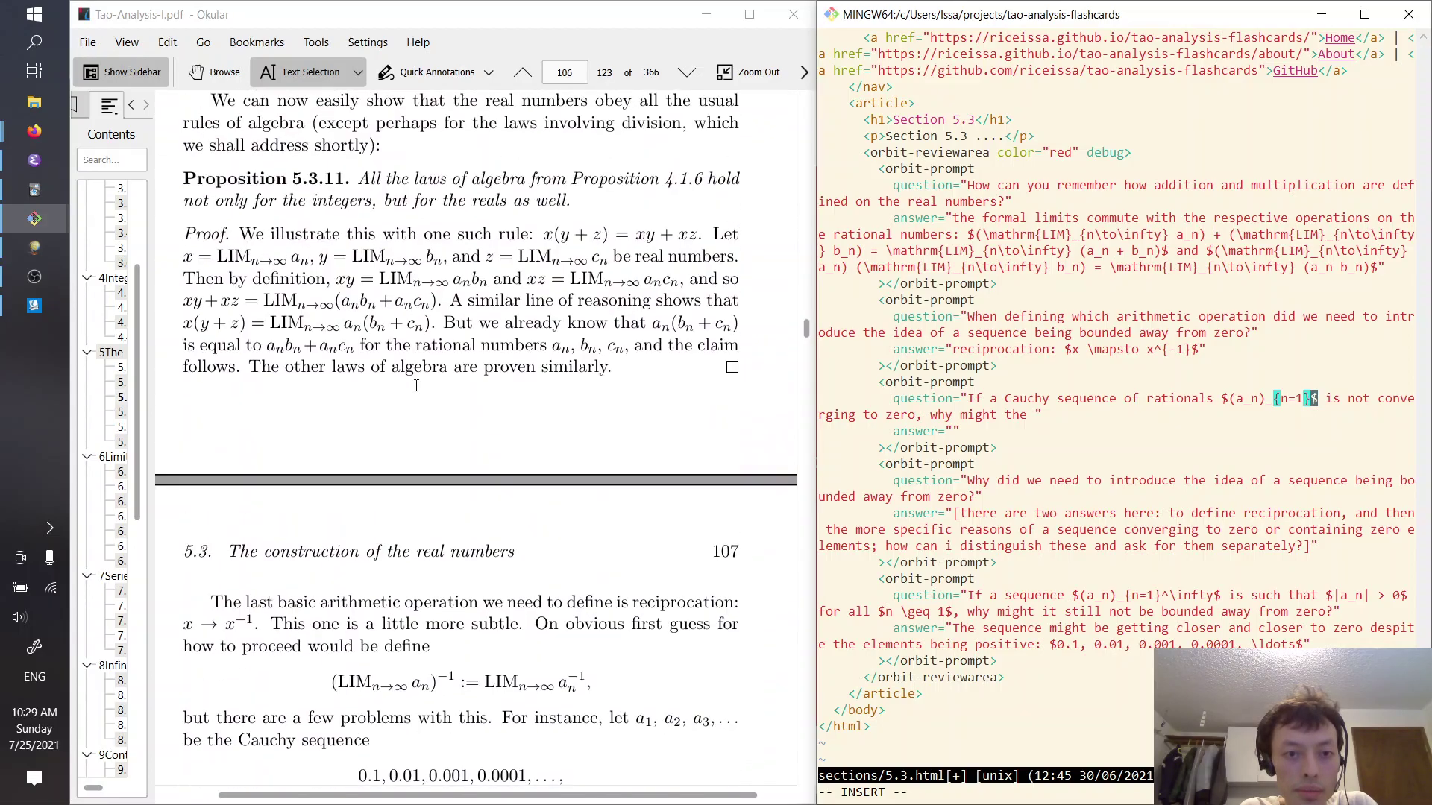
scroll(416, 386, "up", 3)
scroll(416, 386, "down", 8)
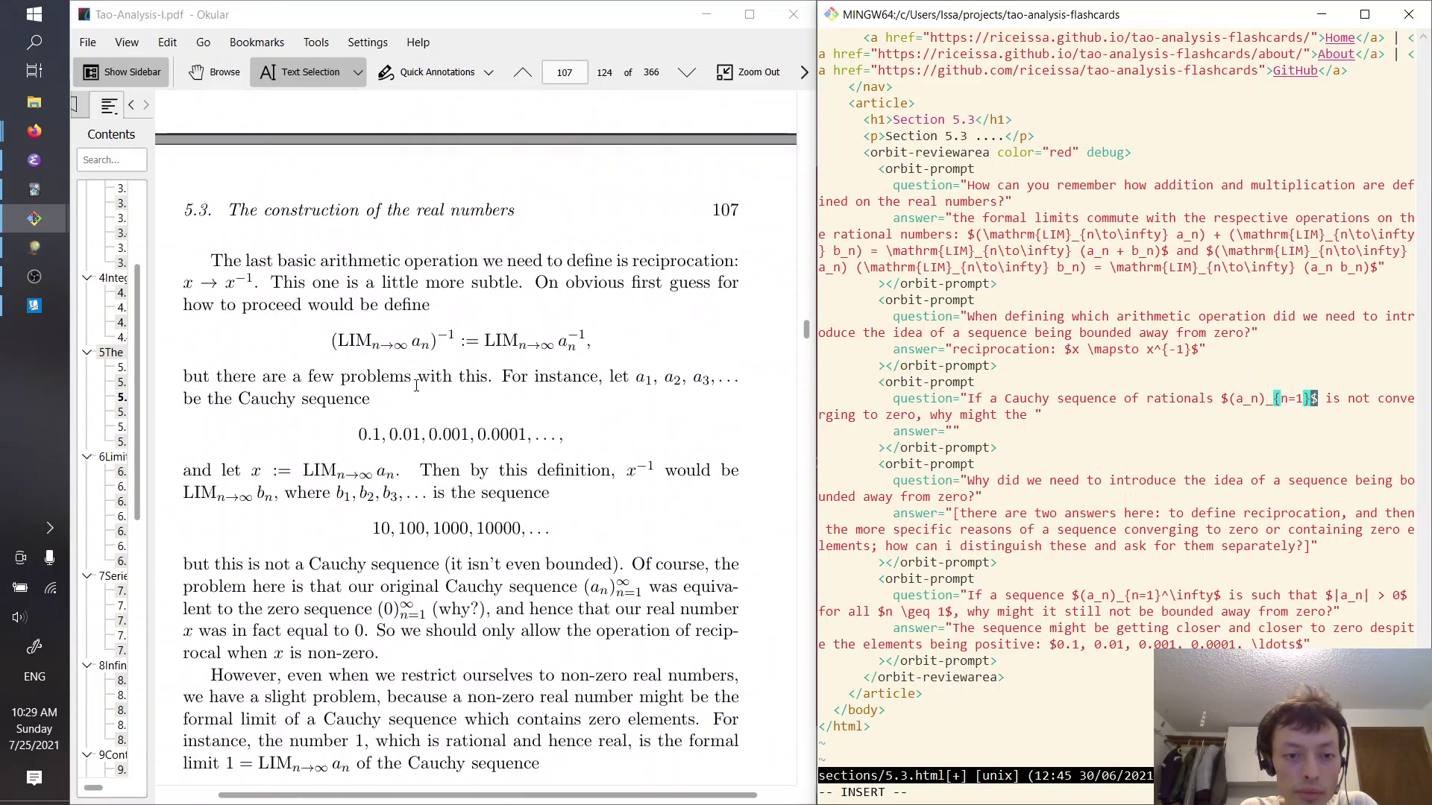
scroll(416, 385, "down", 4)
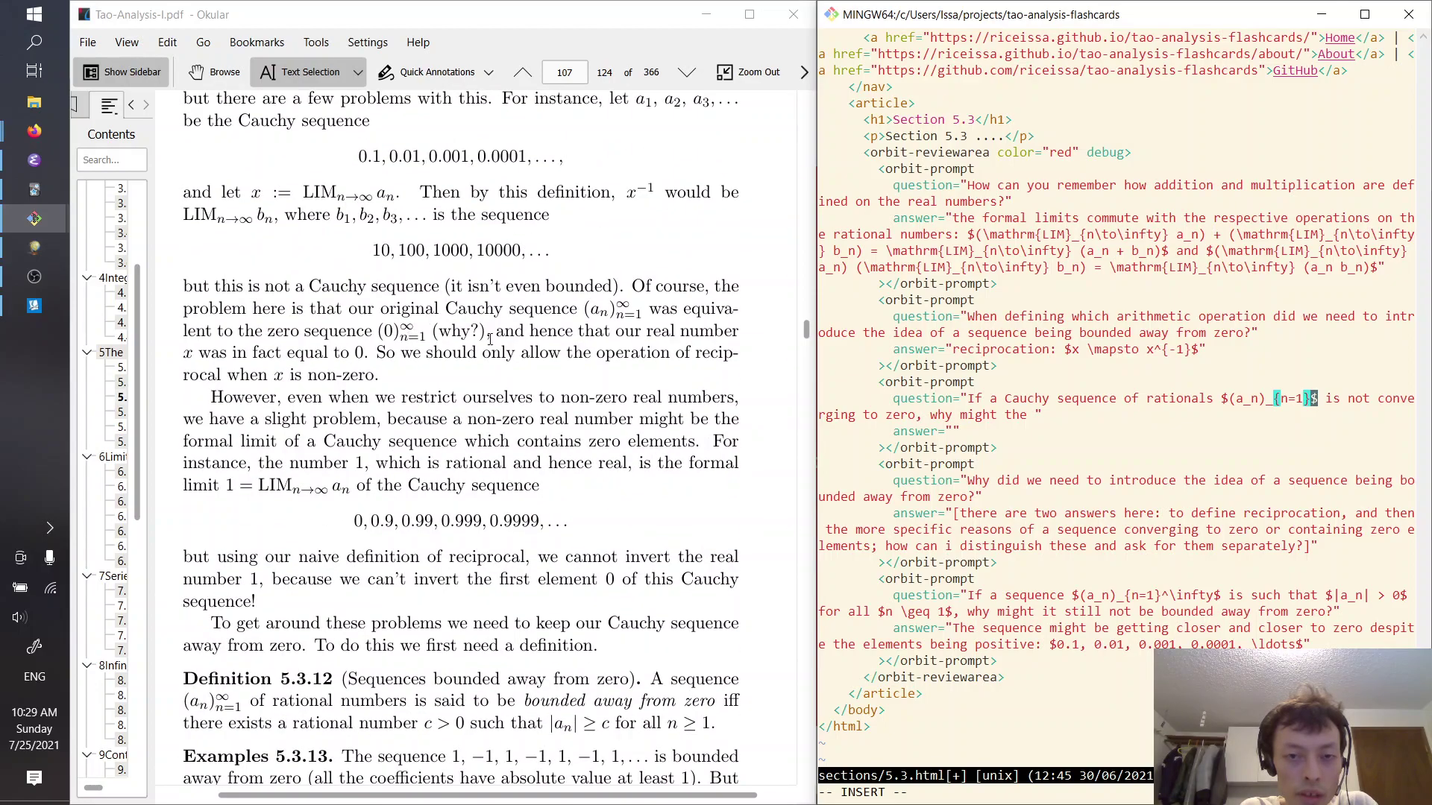
left_click(604, 366)
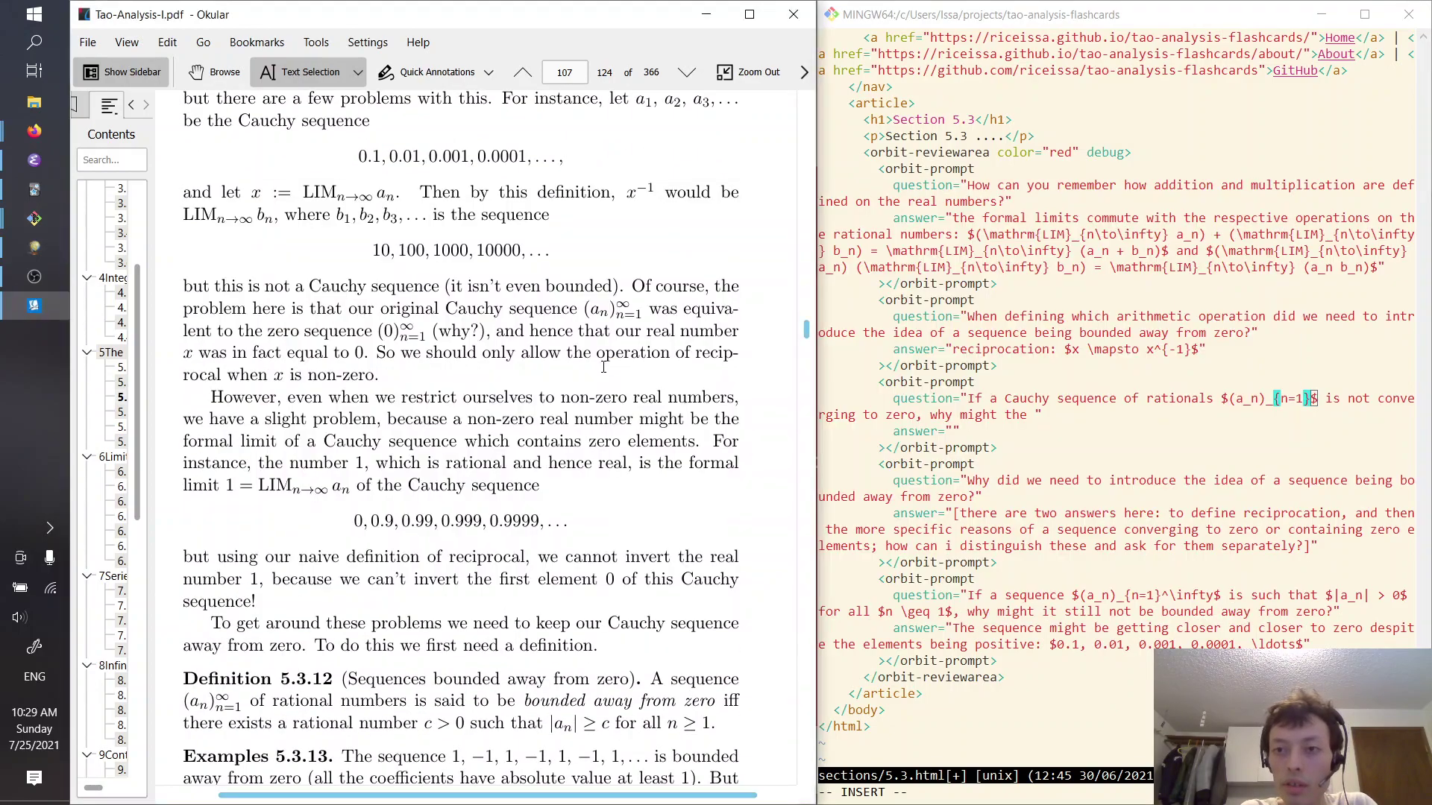
key("alt+Tab")
type("^")
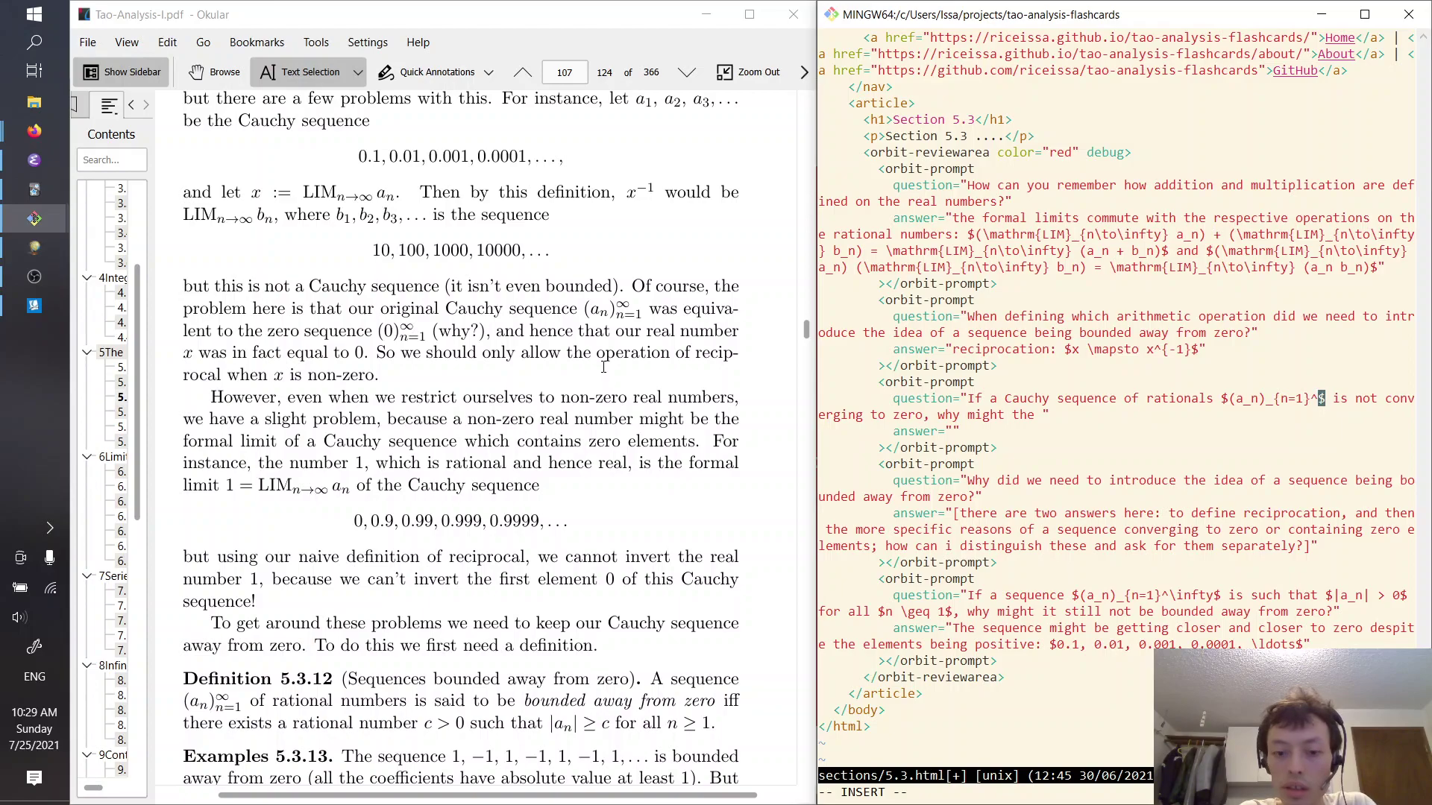
type("\\infty")
key("Escape")
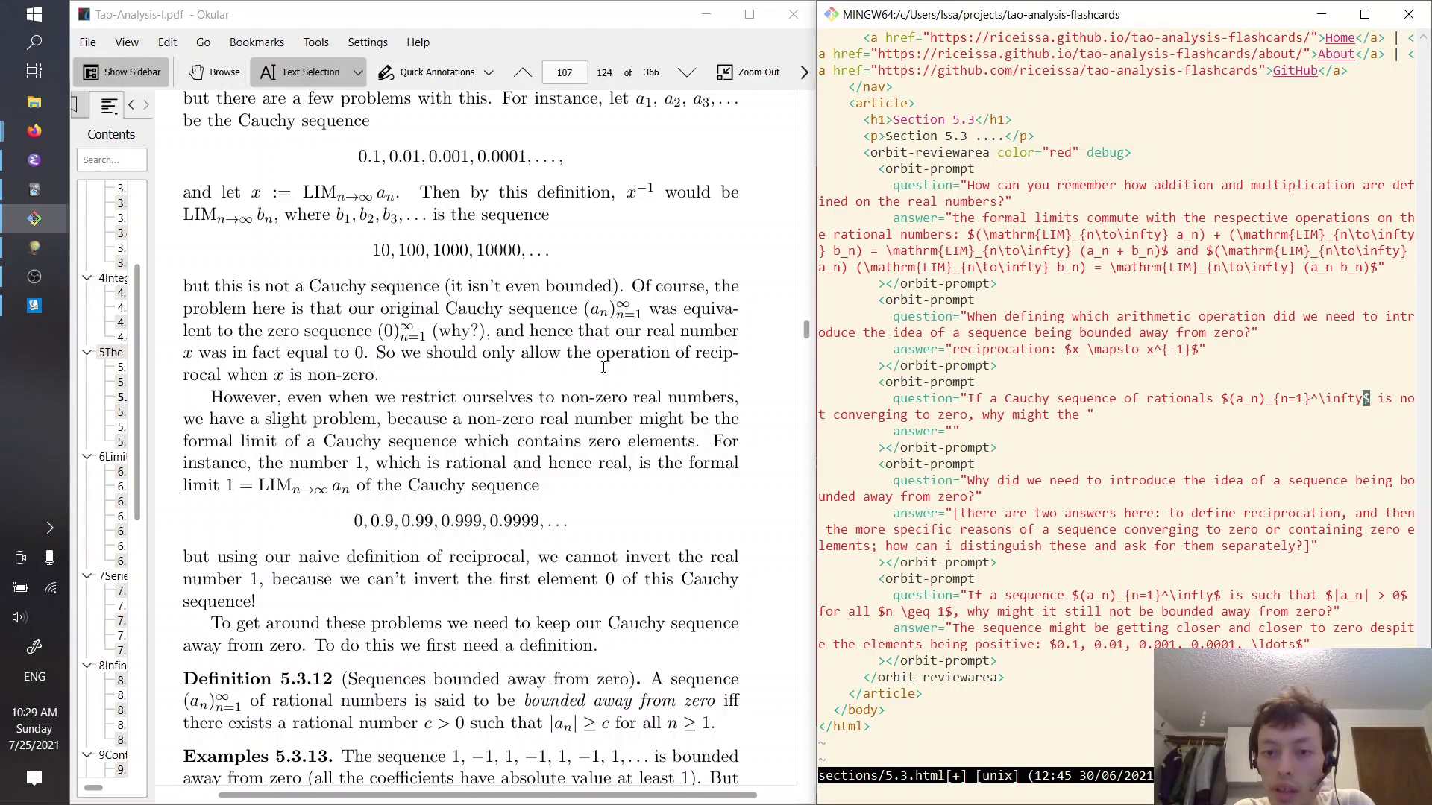
Continue the question after "why might the" with "reciprocal sequence"
key("w")
key("w")
key("w")
key("w")
key("w")
key("w")
key("w")
key("w")
key("w")
key("e")
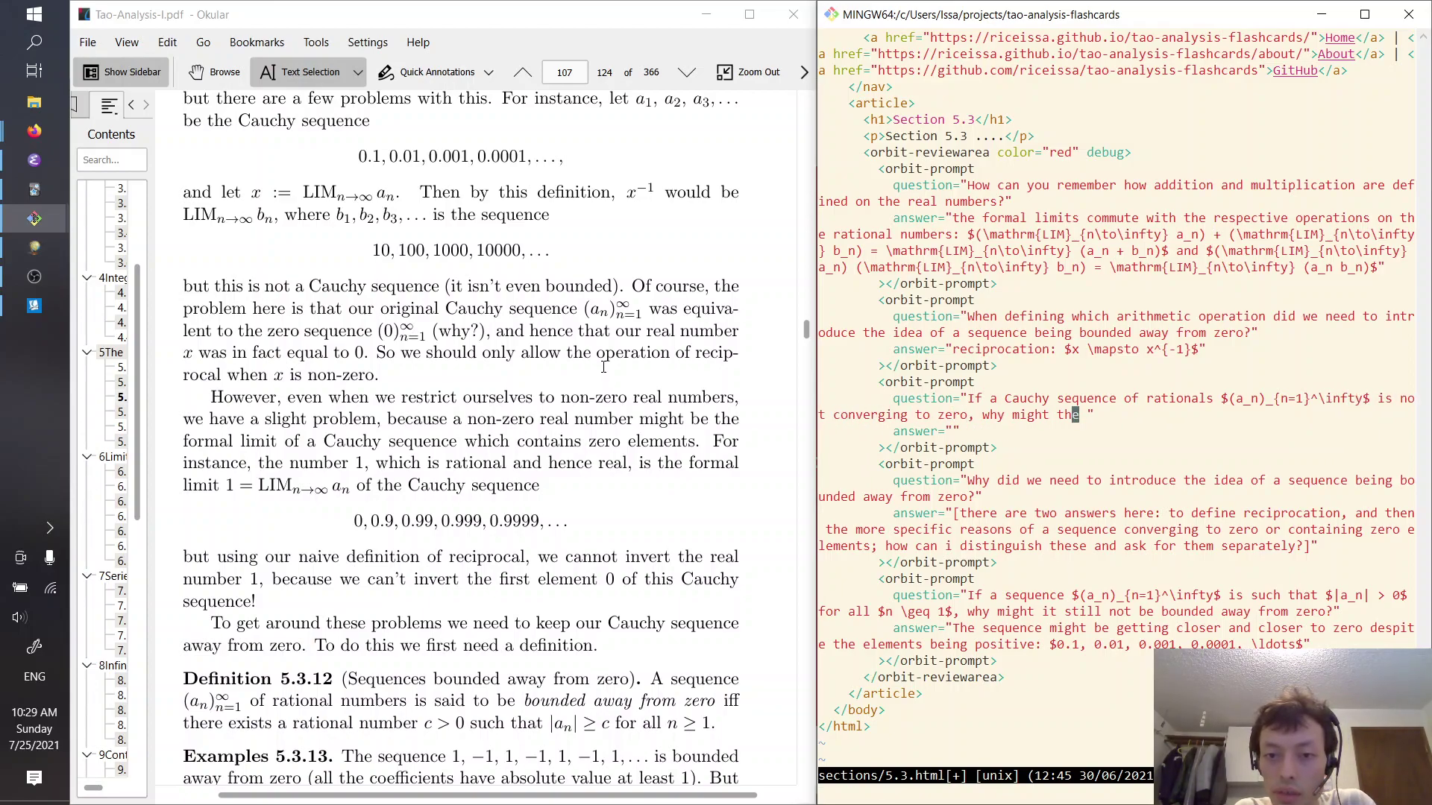
type("why might the ")
type("reci")
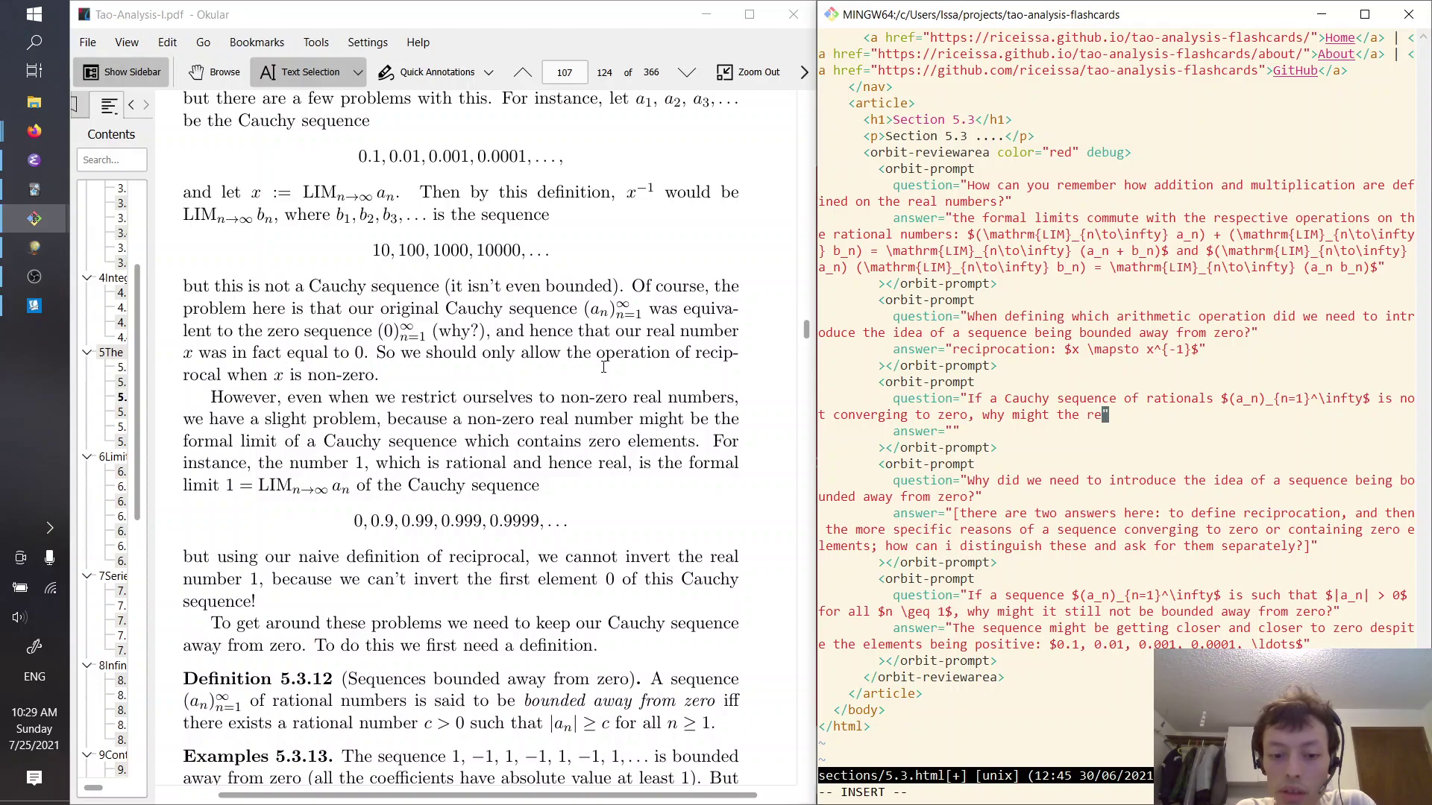
type("procal sequence ")
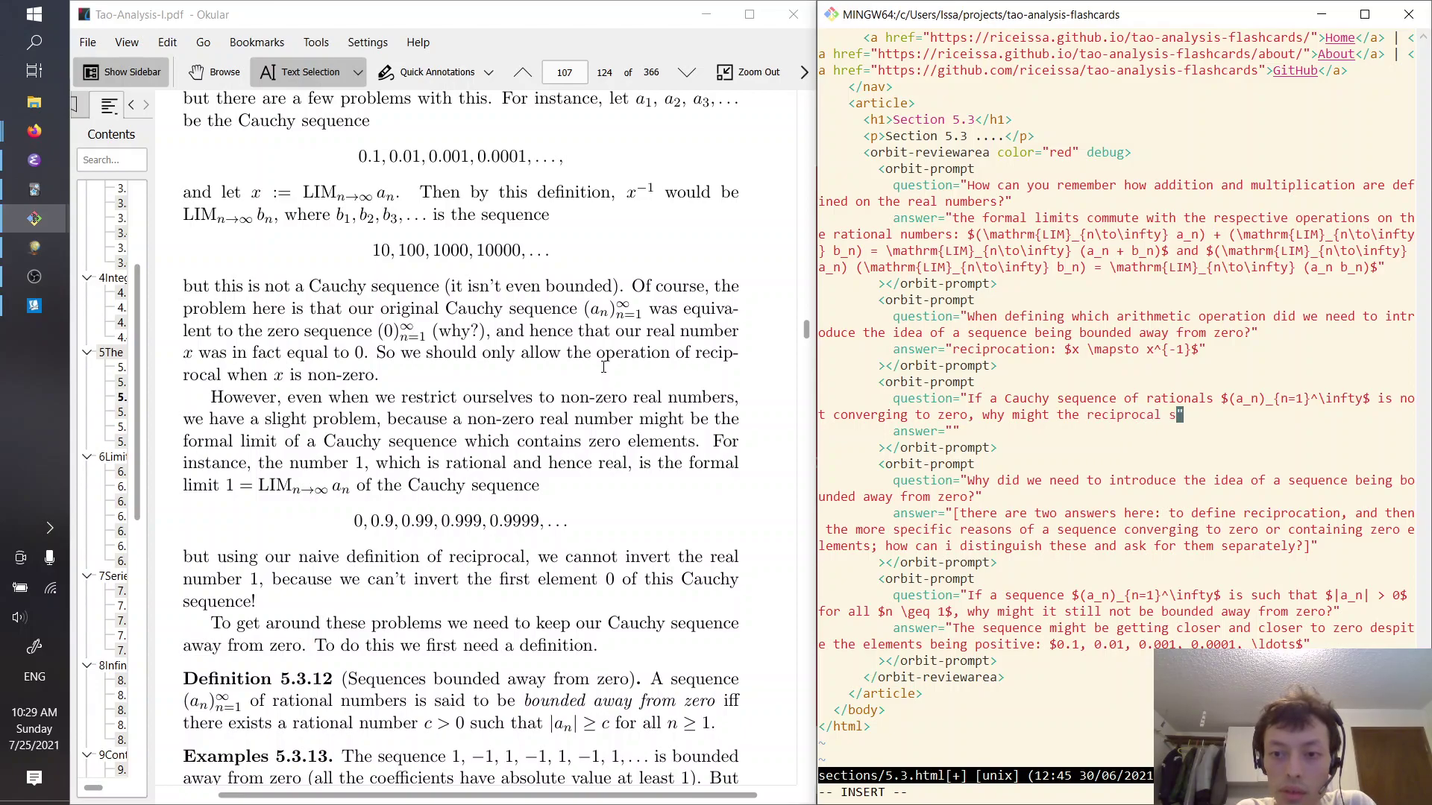
Add the LaTeX notation "$(a_n^{-1})_{n=1}^\infty$" after "reciprocal sequence" in the question
type("$$")
key("Escape")
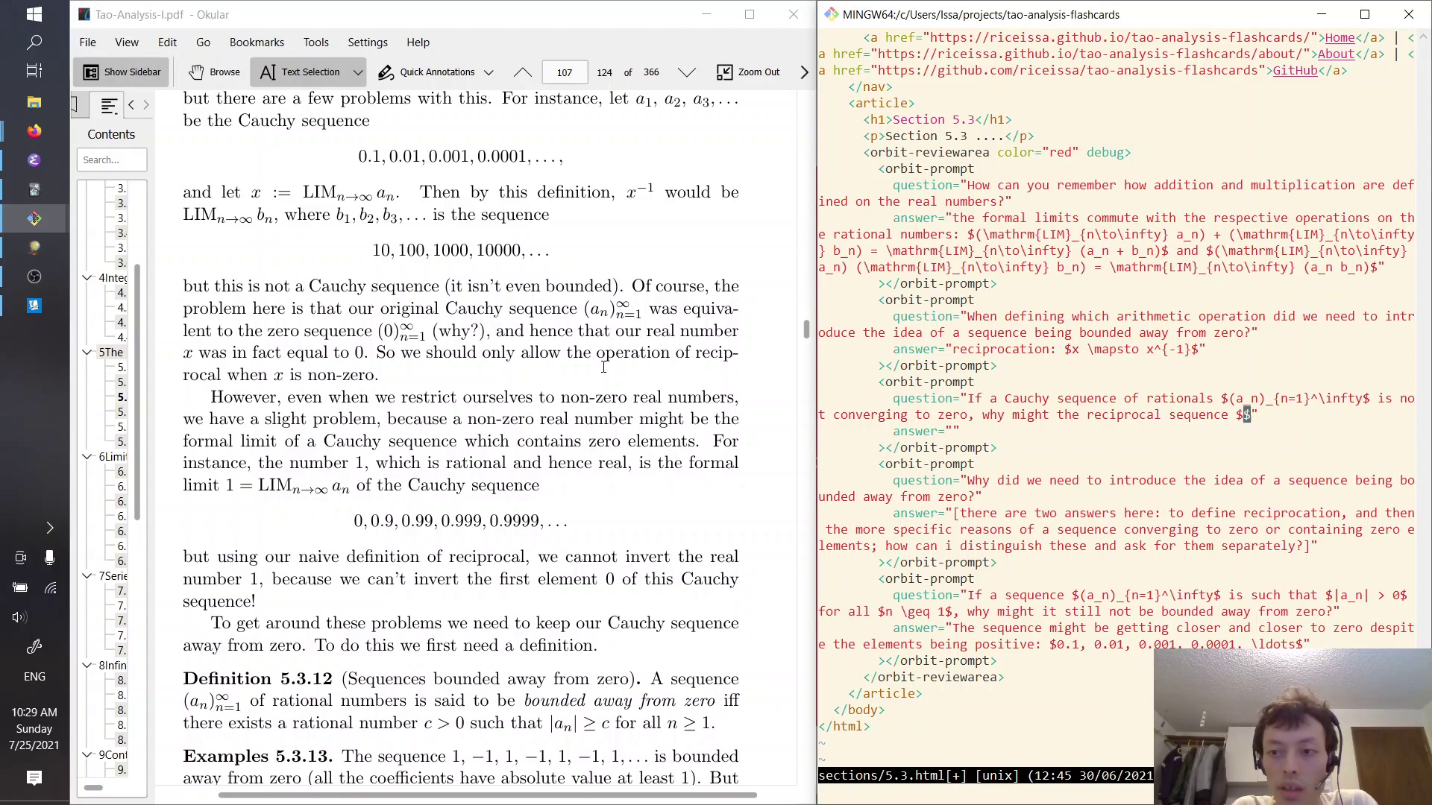
type("iprocal sequence $(")
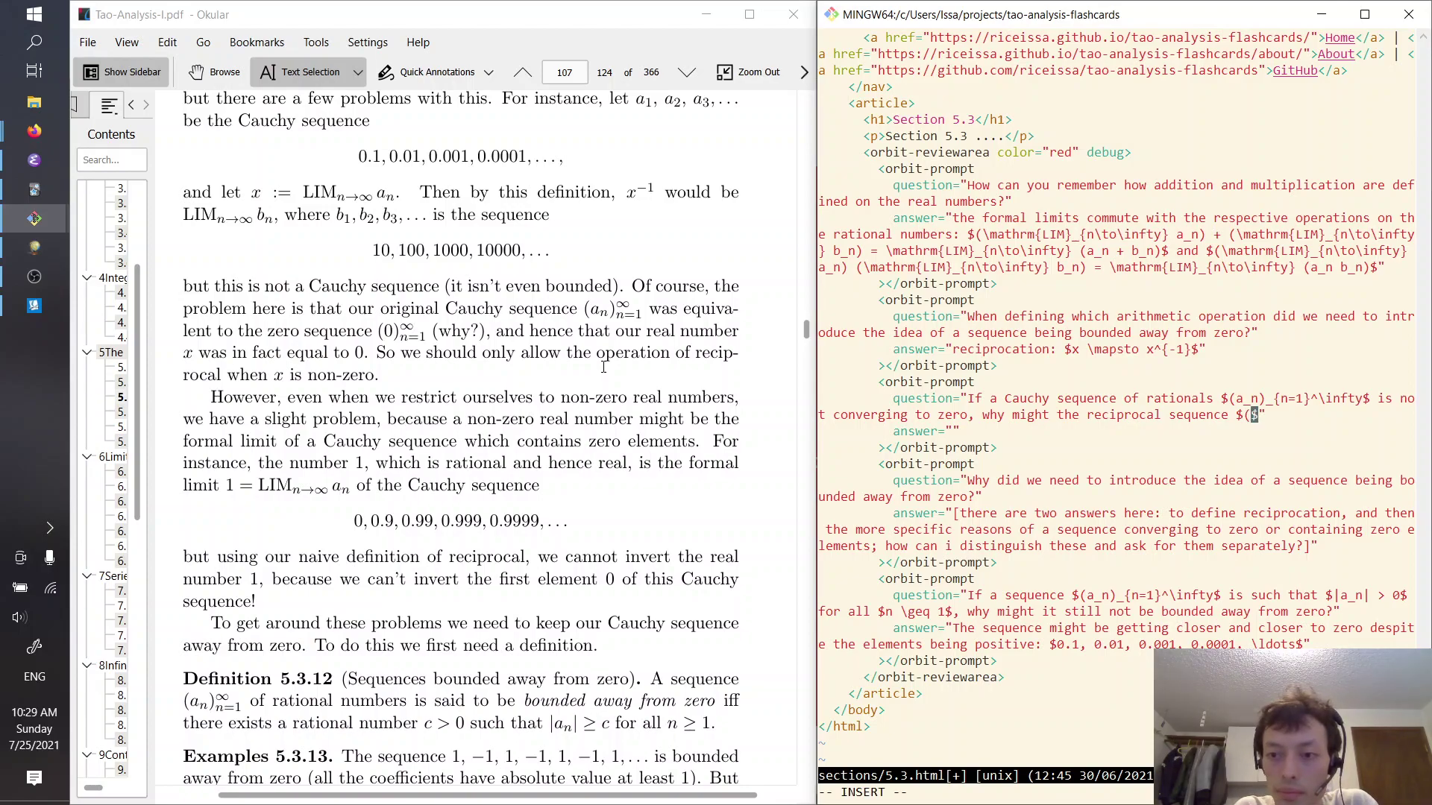
type("a_n")
type("^{-1})_")
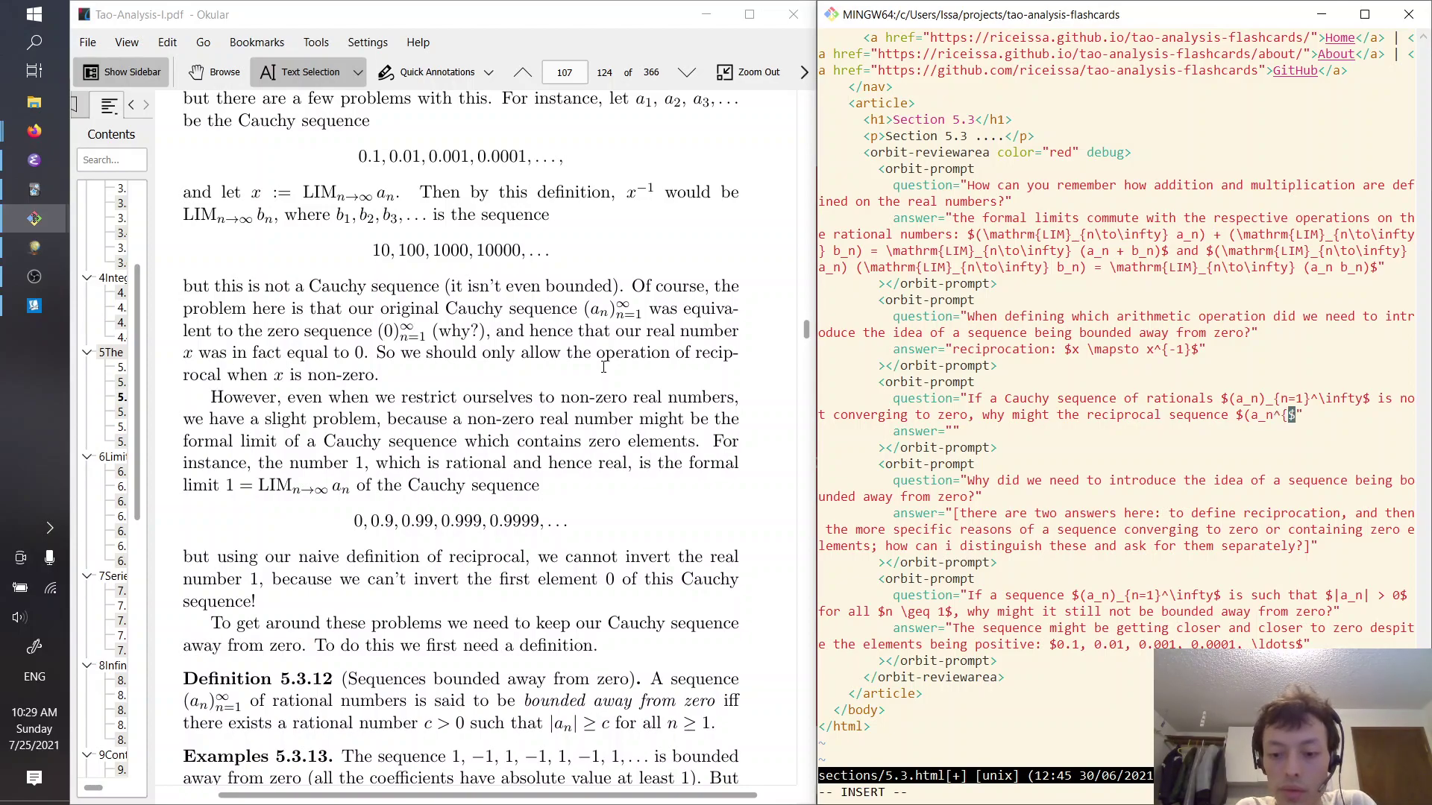
type("{n=1}")
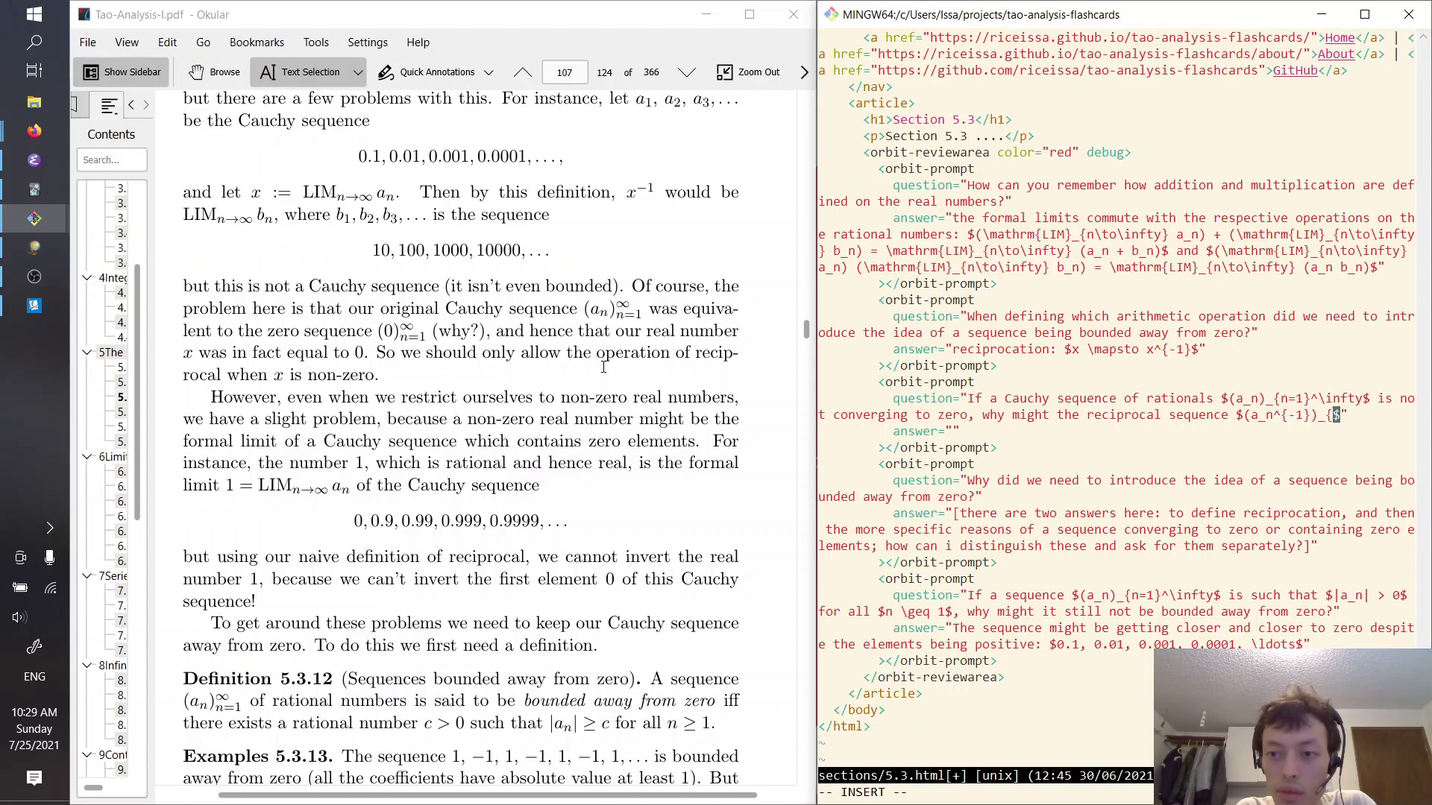
type("^\\infty")
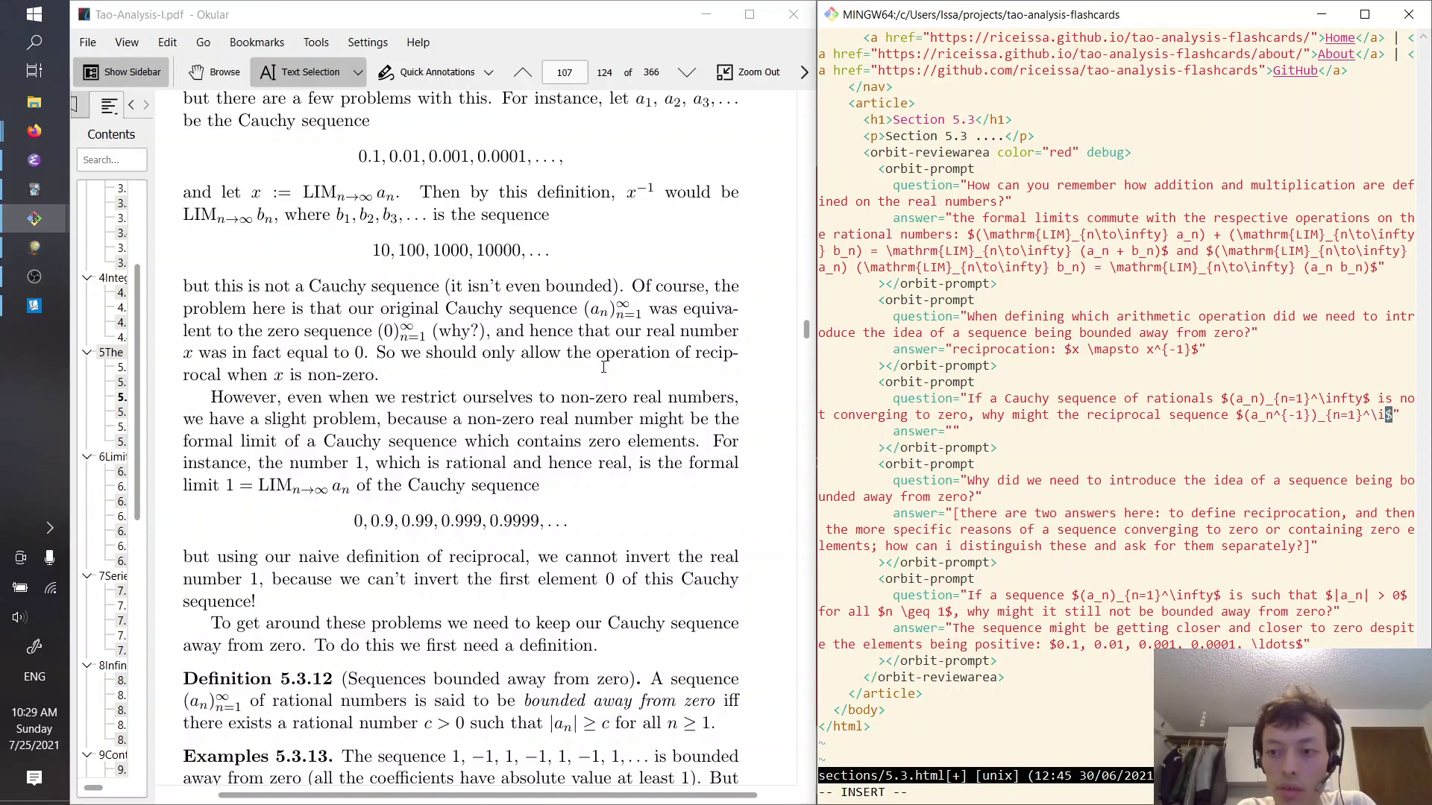
key("Right")
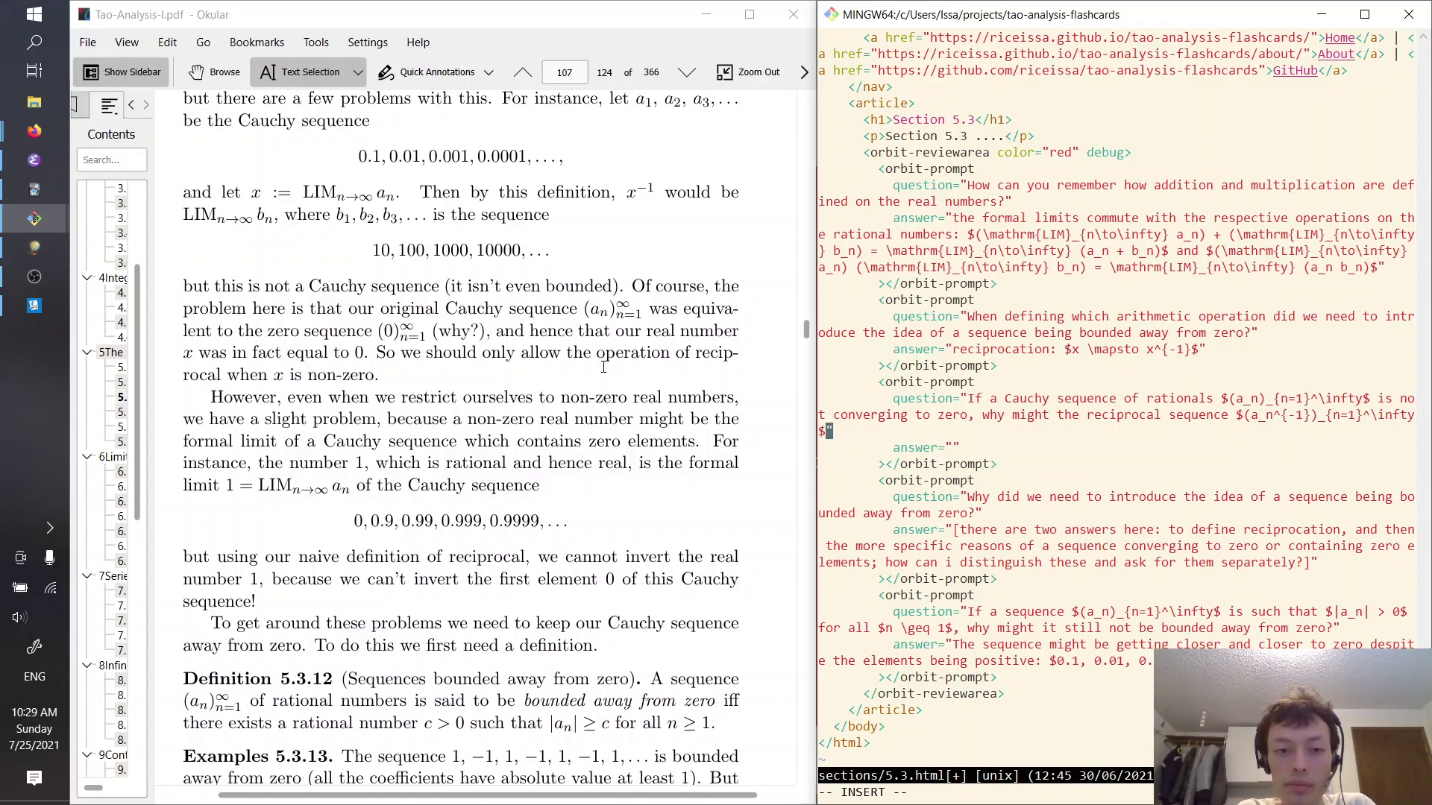
Finish the question with "still be undefined?", consulting the PDF's discussion of Cauchy sequences with zero elements
type("still be")
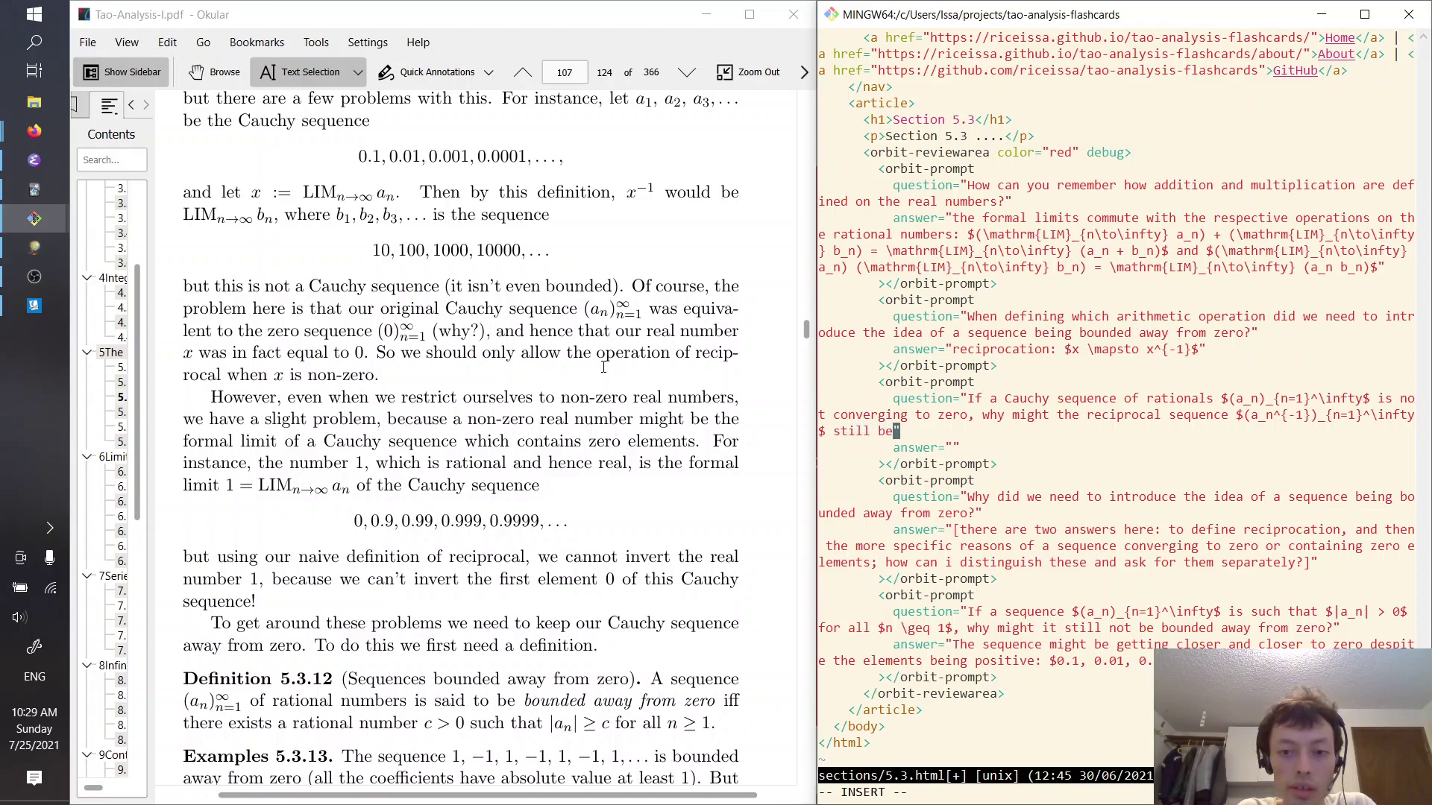
scroll(450, 461, "down", 2)
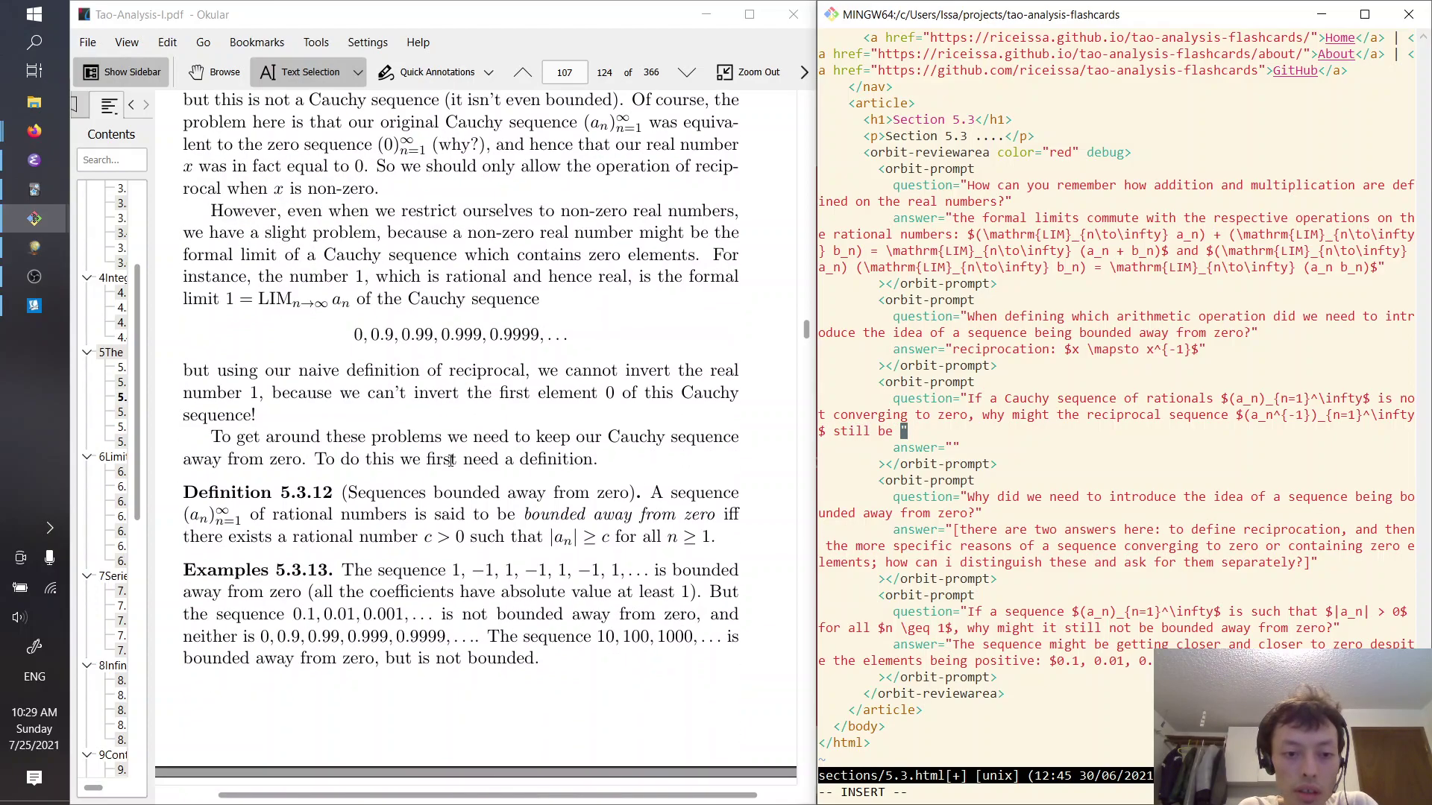
scroll(450, 460, "up", 3)
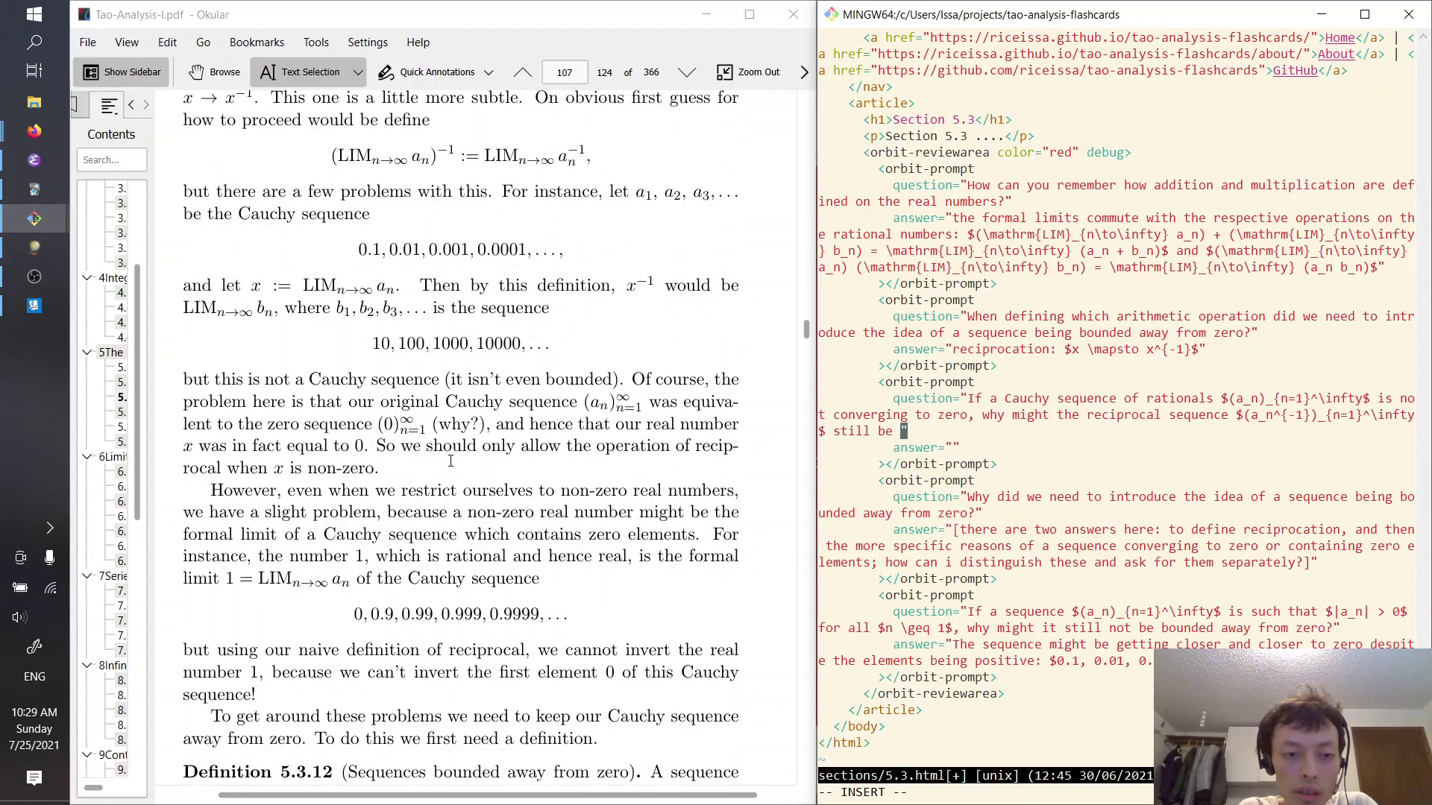
scroll(450, 461, "down", 3)
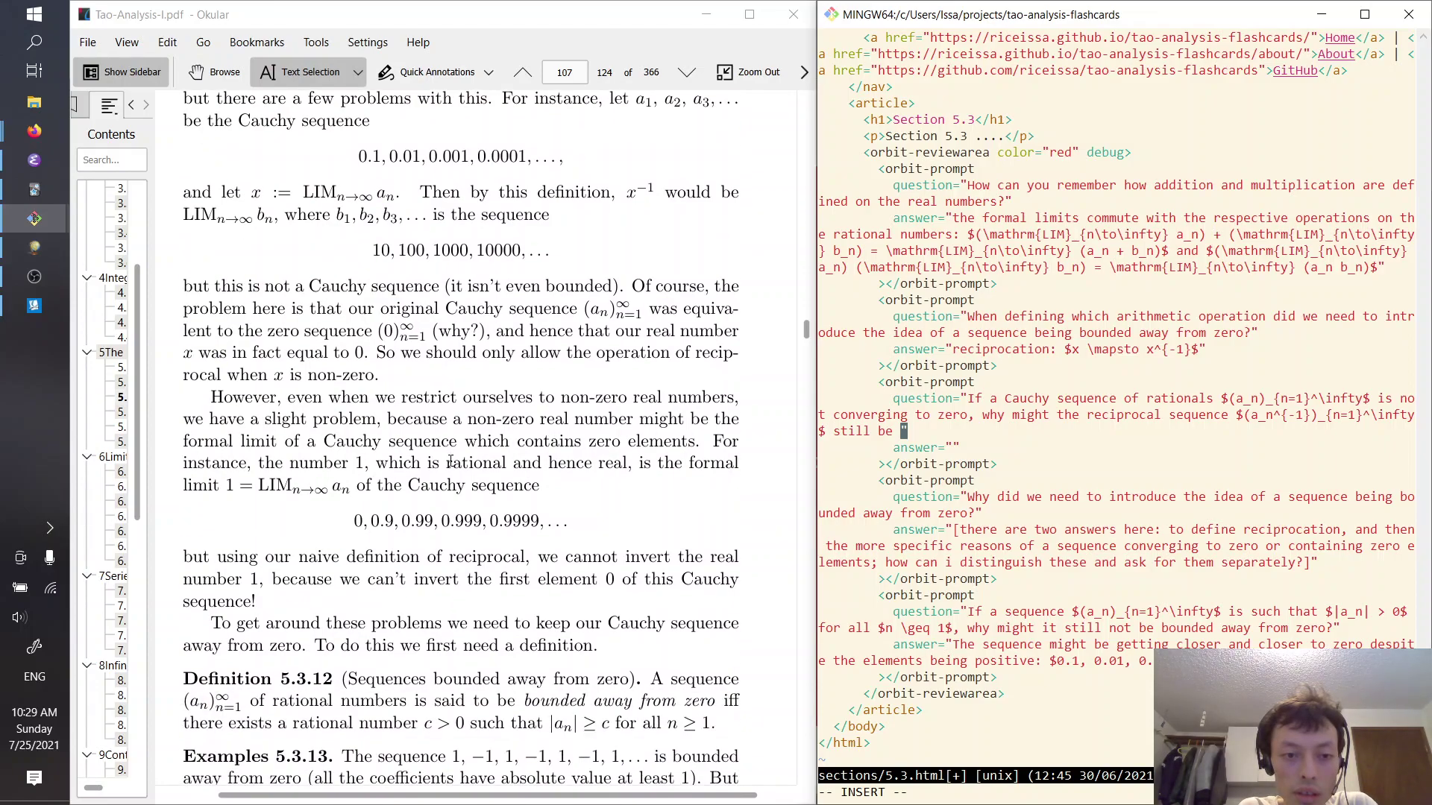
type("undefined")
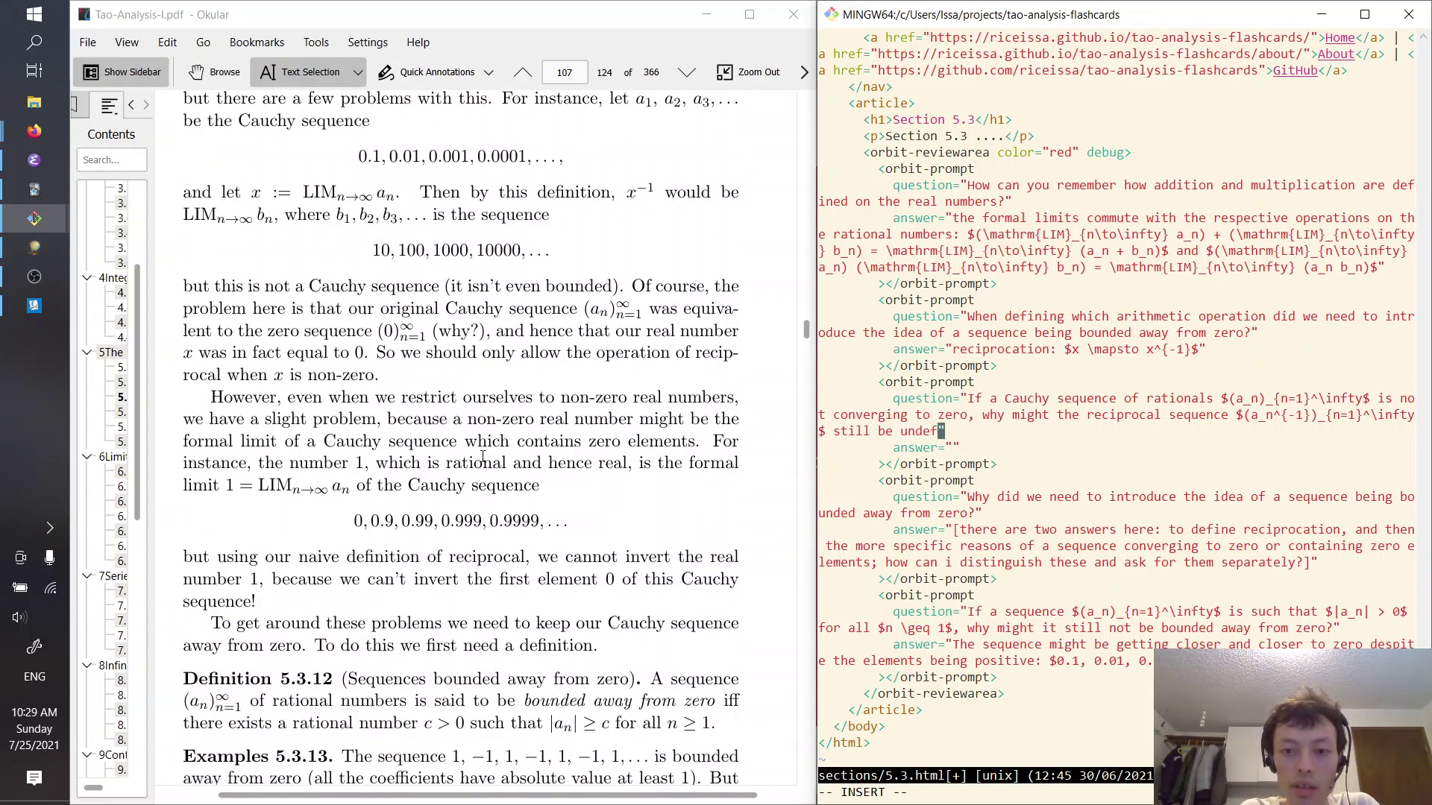
type("?")
key("Escape")
Fill in this prompt's empty answer with "the sequence might contain zero elements, like"
type("ji")
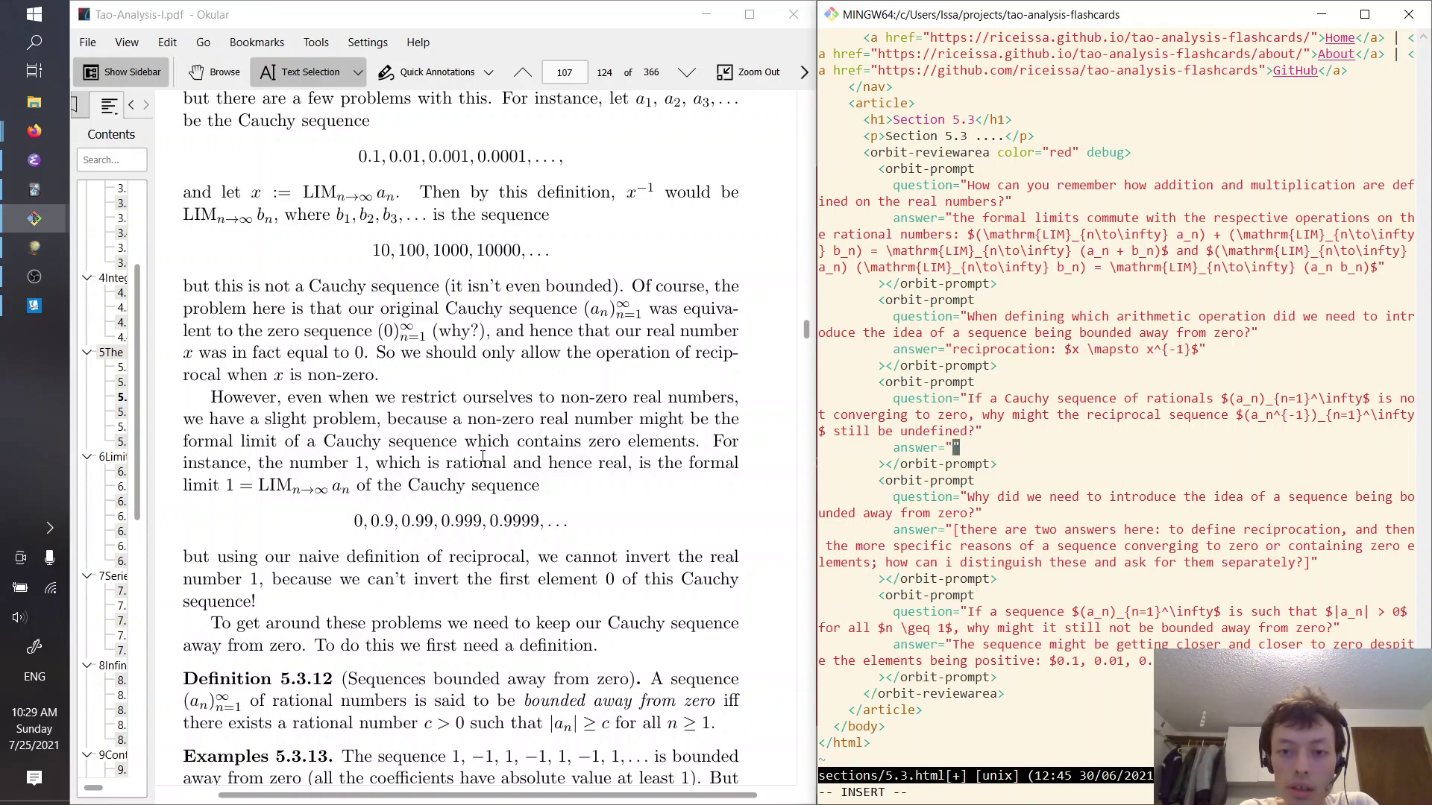
type("the sequence m")
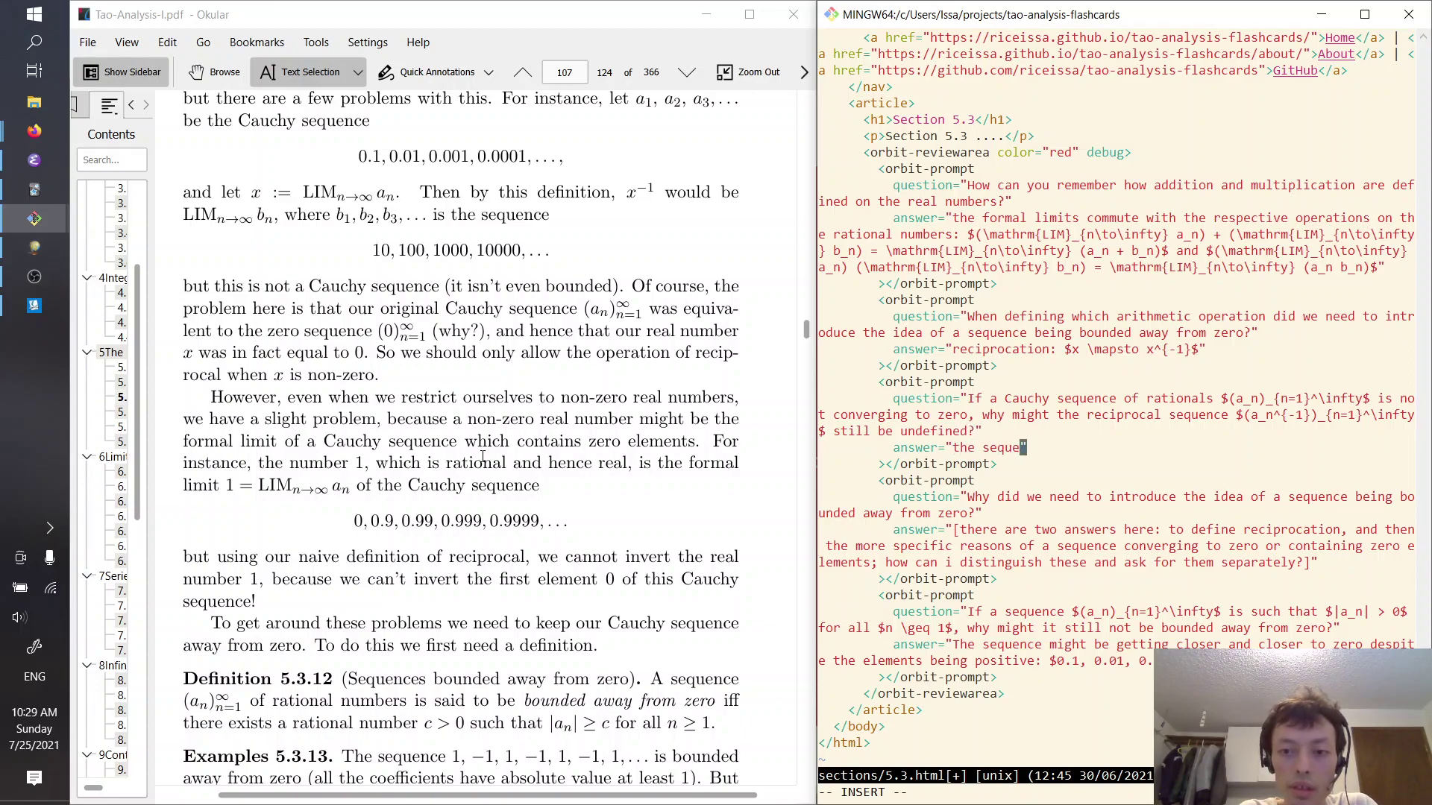
type("ight contain ")
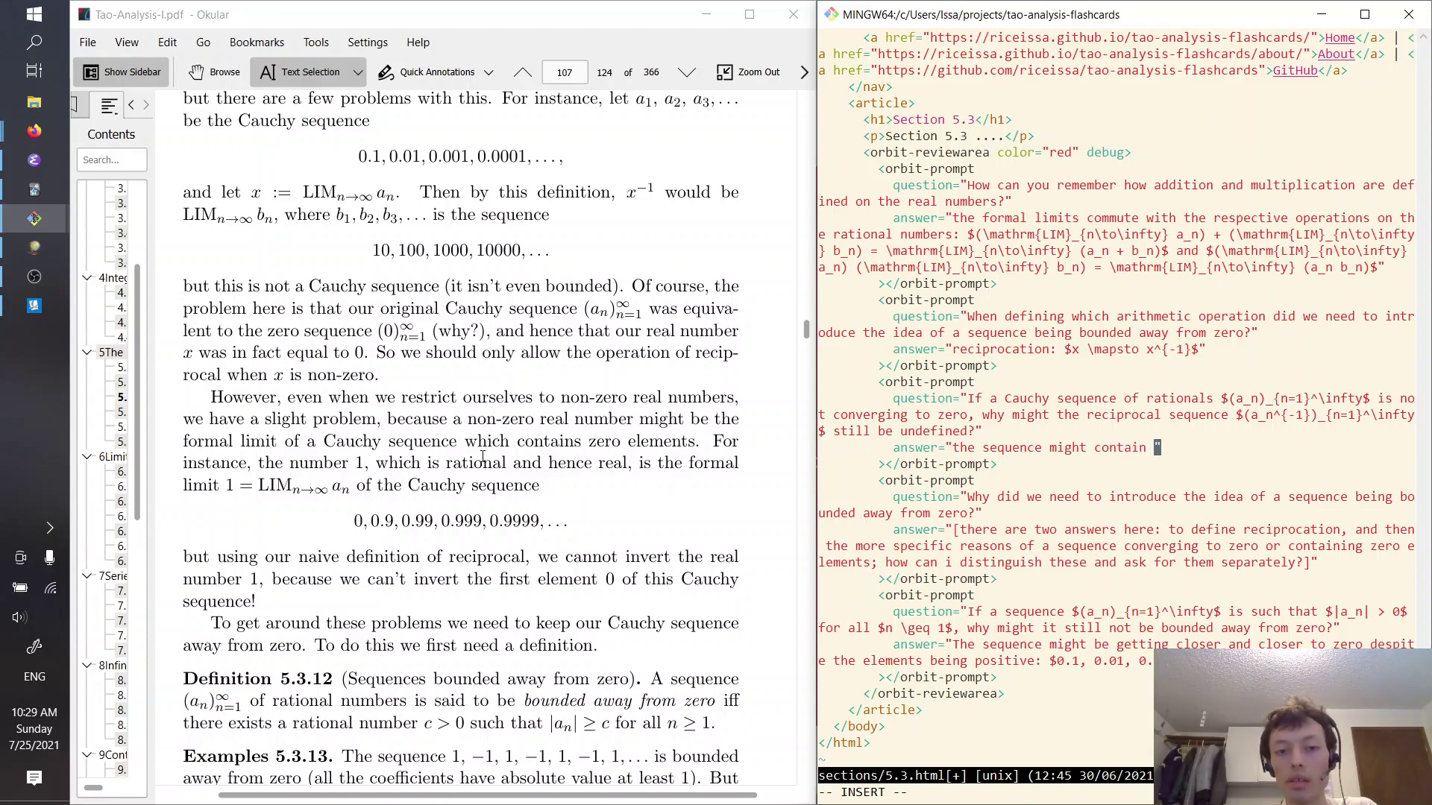
type("zero ")
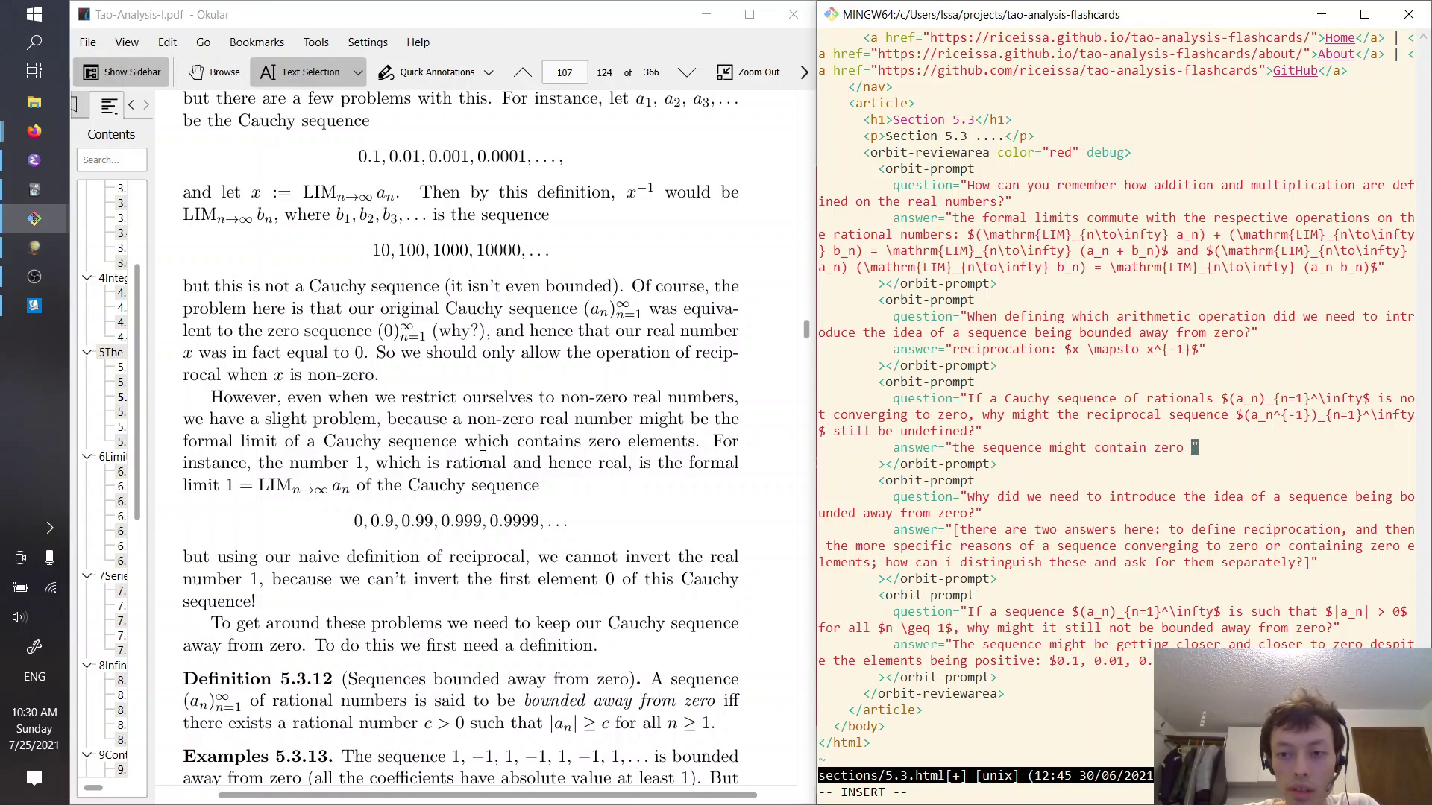
type("elements, like ")
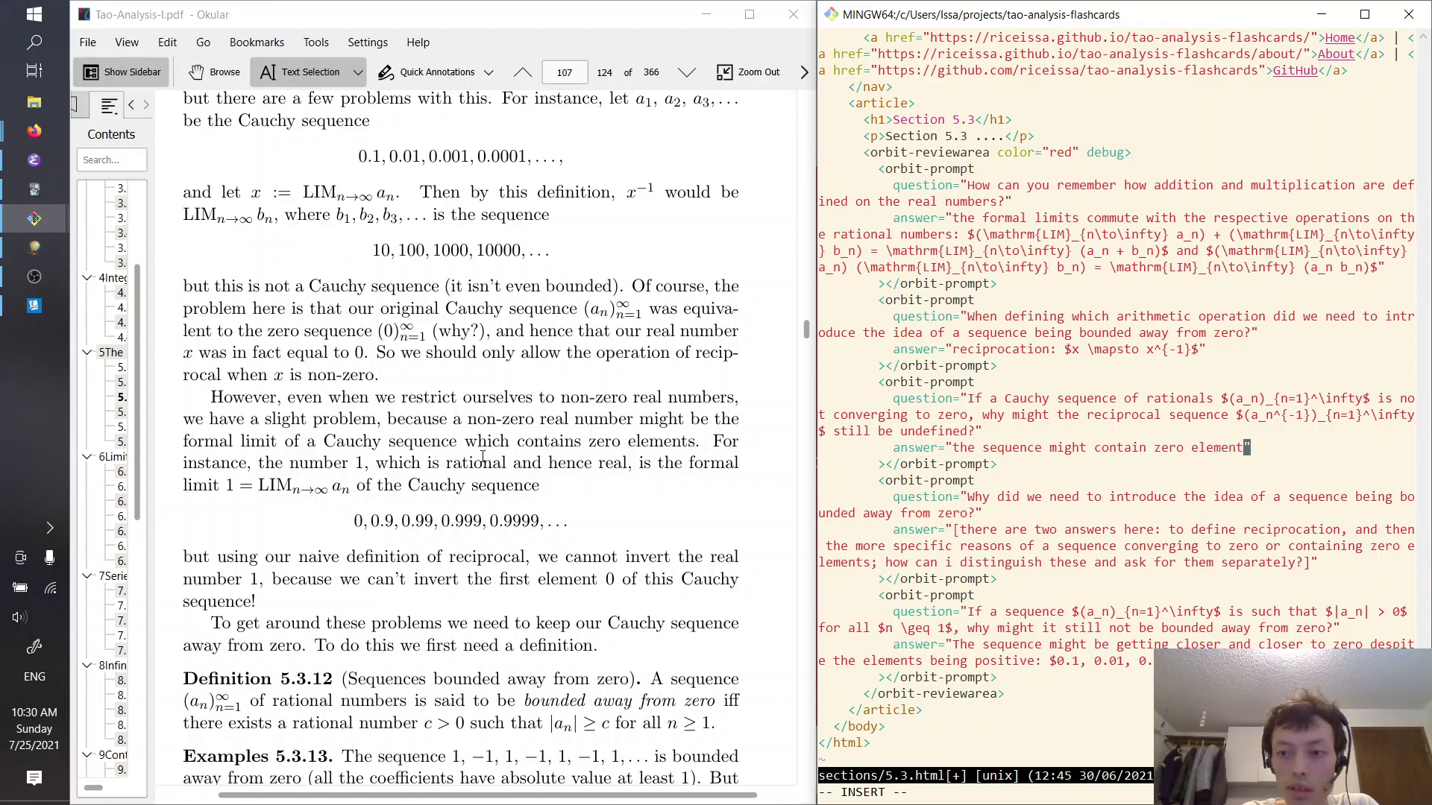
Complete the answer with the LaTeX sequence "$0, 0.9, 0.99, 0.999, 0.9999, \ldots$" and save the file
type("$$")
key("Left")
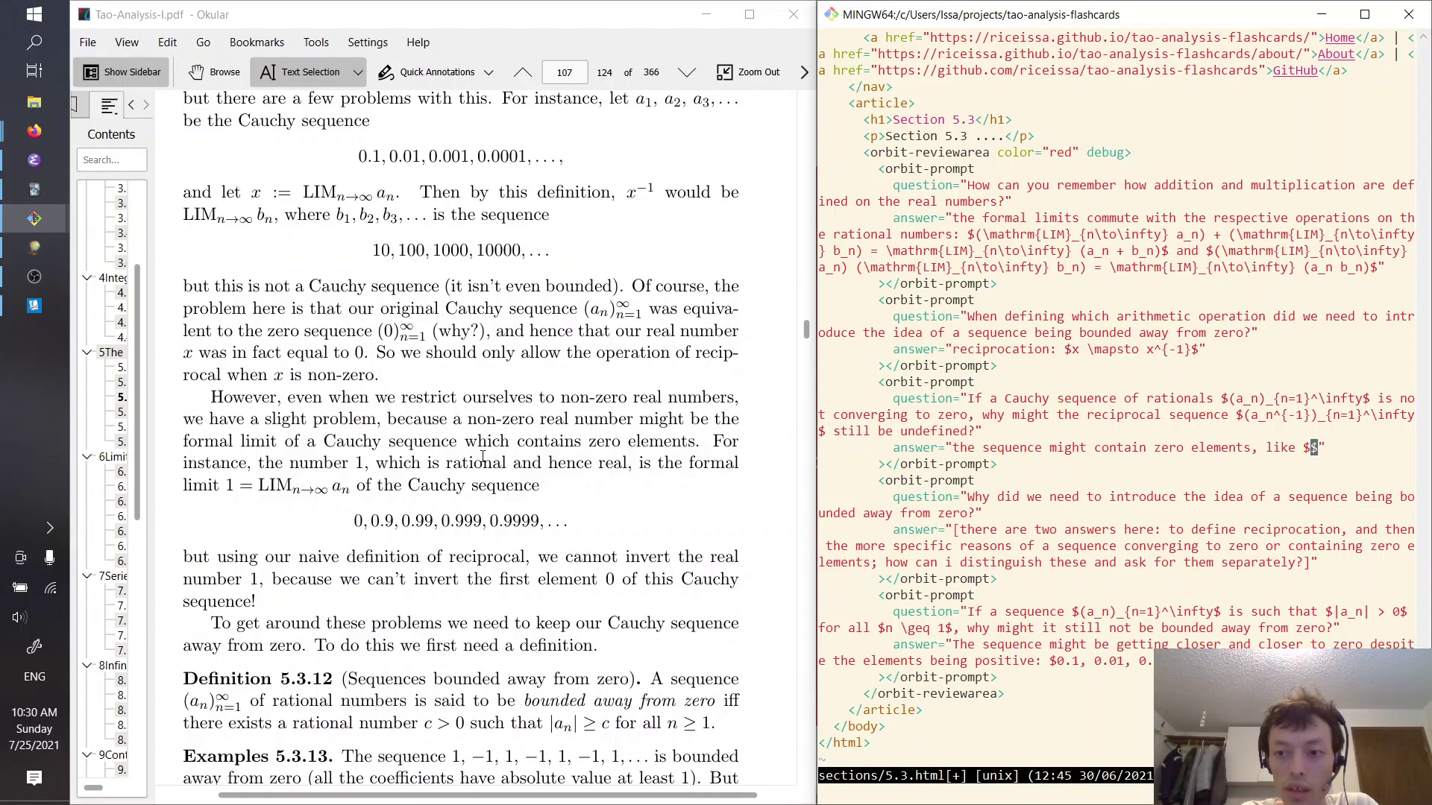
type("0, 0")
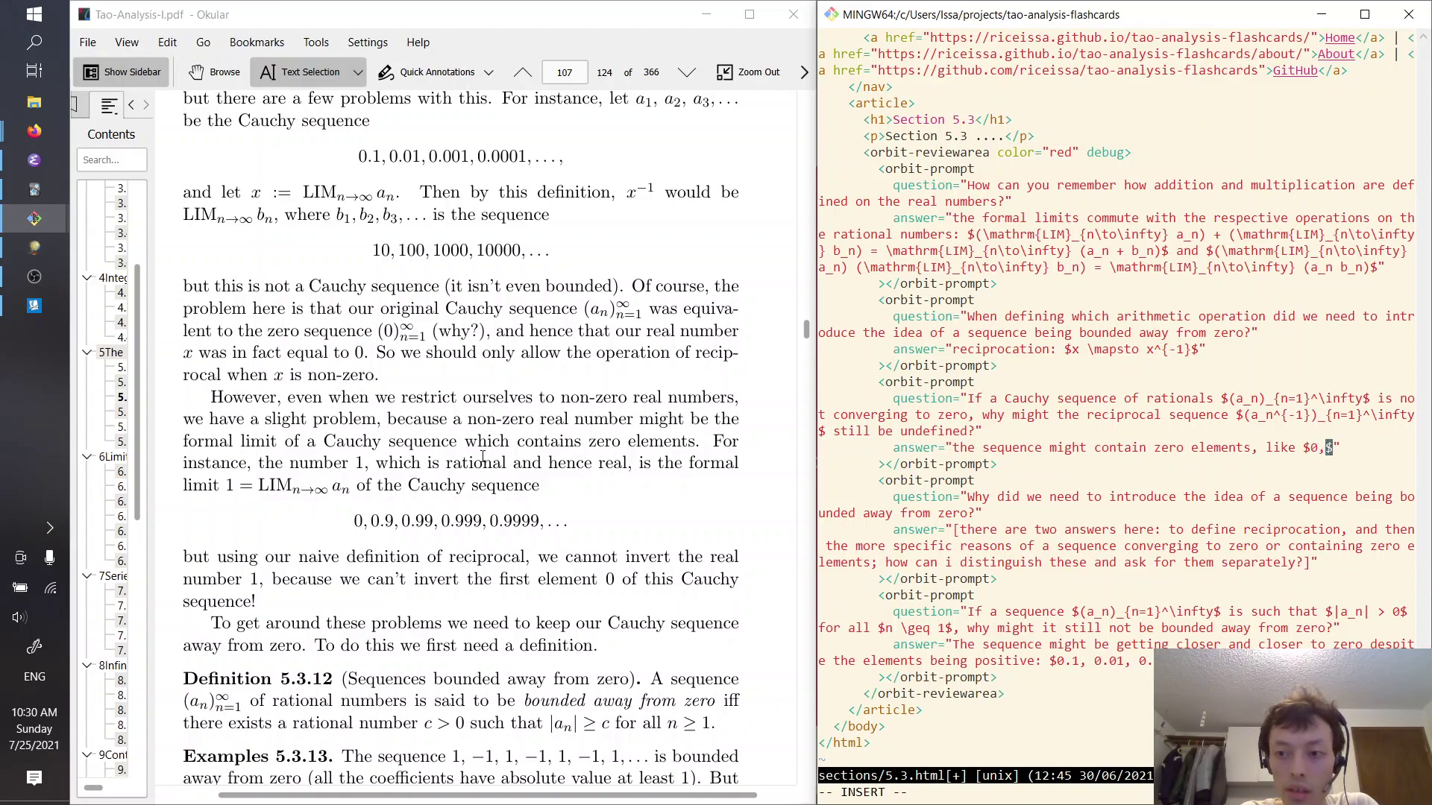
type(".9, ")
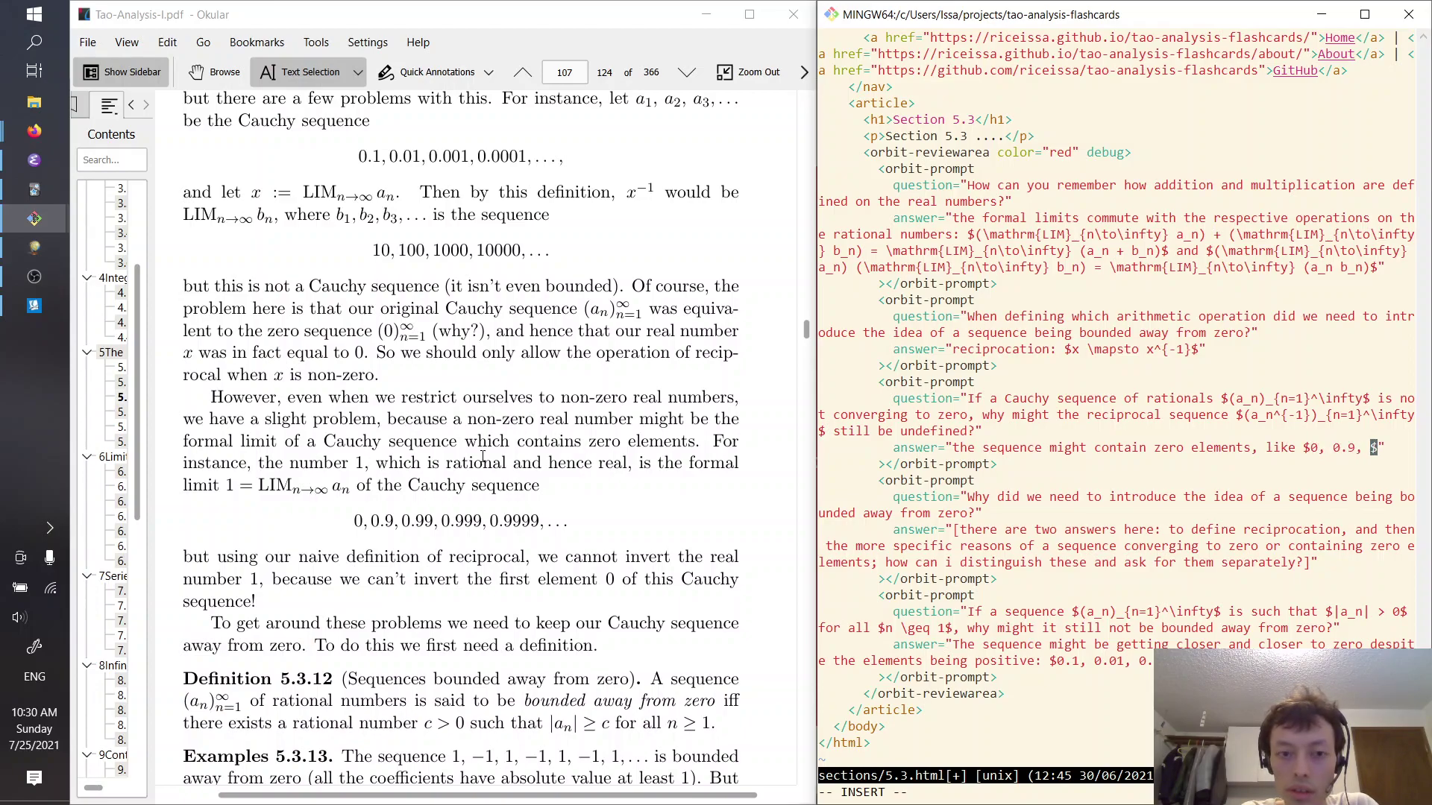
type("0.99, ")
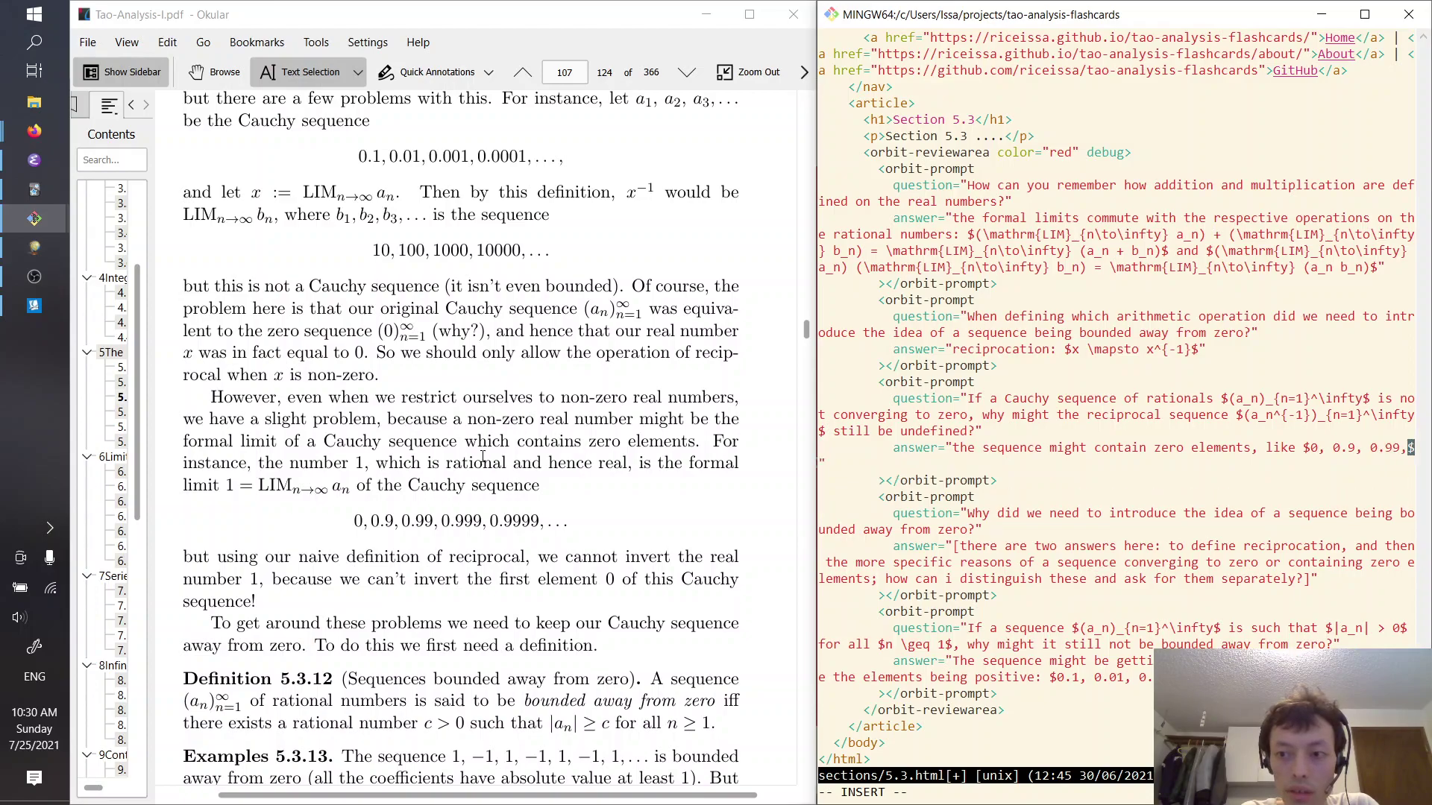
type("0.999")
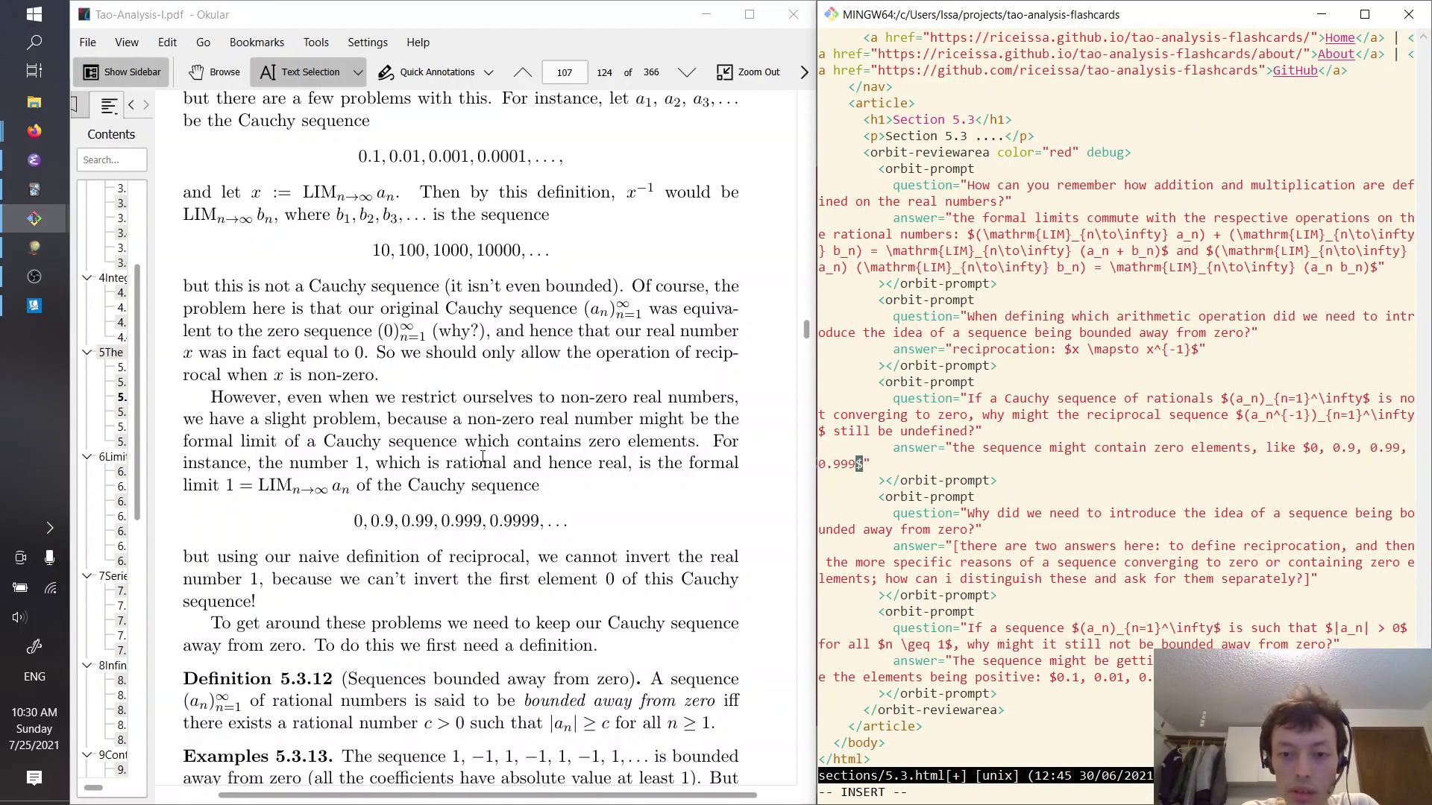
type(", 0.999")
type("9, \\;ldo")
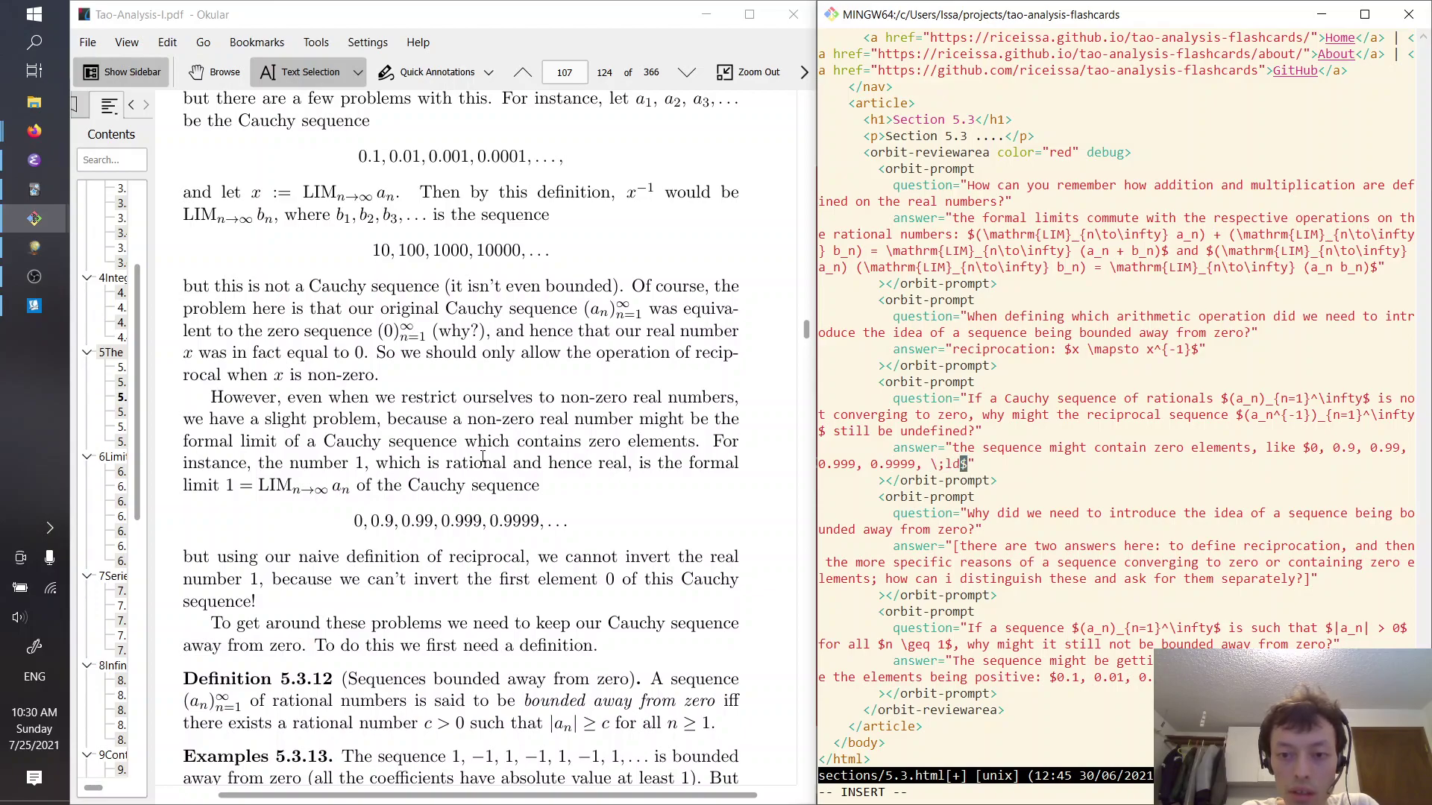
key("BackSpace")
key("BackSpace")
key("BackSpace")
key("BackSpace")
type("ldots")
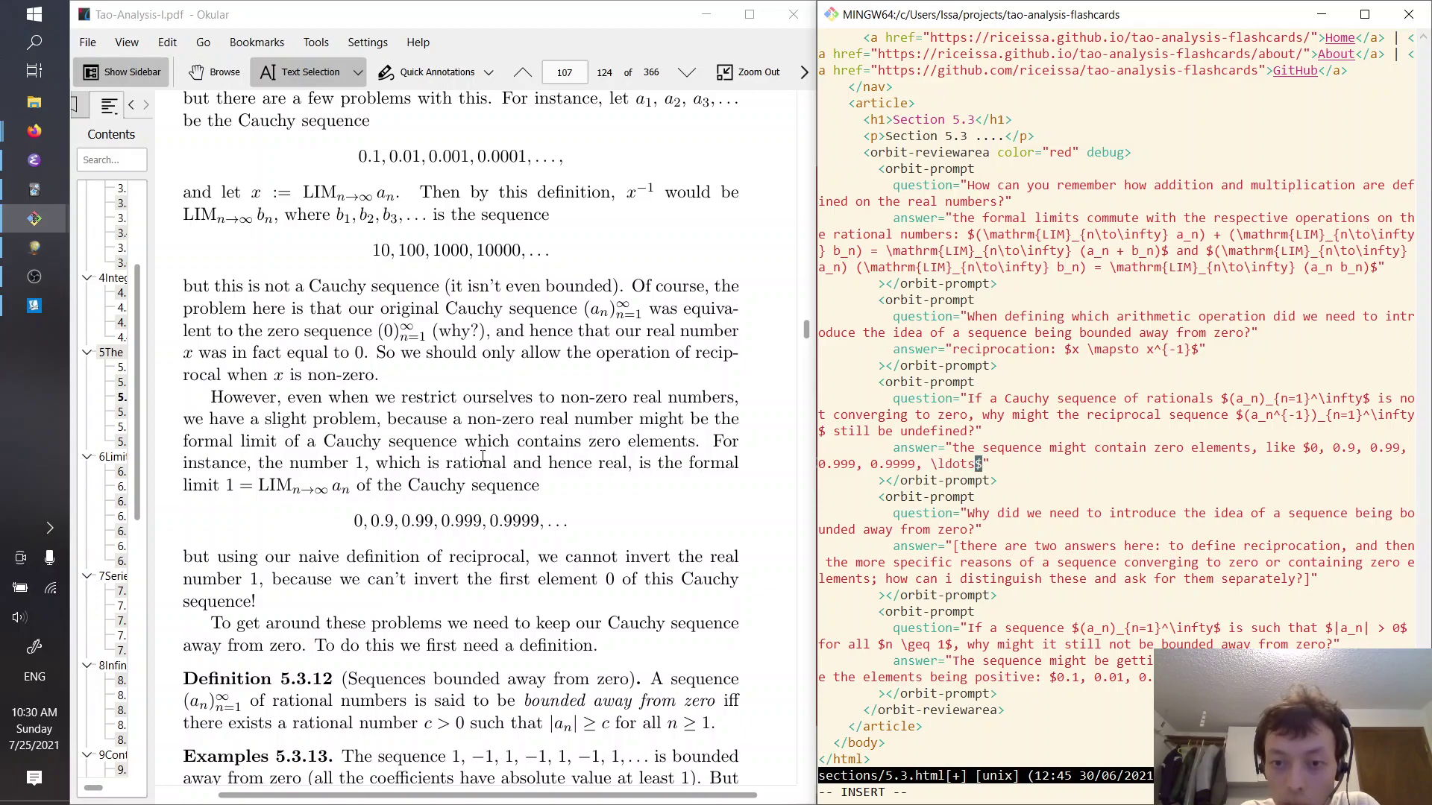
key("Escape")
type(":w")
key("Return")
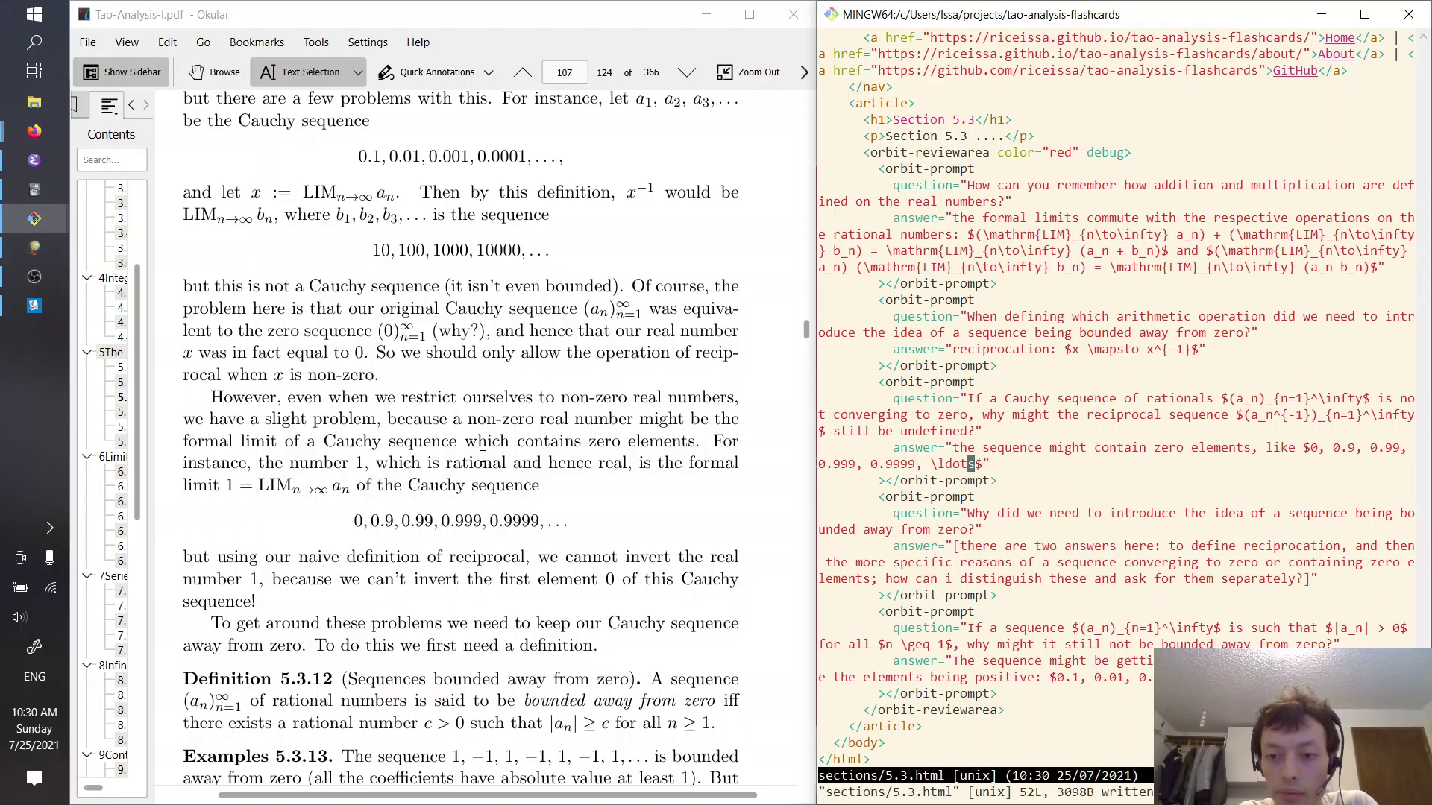
Consult the reciprocation passage at the start of PDF page 107 and paste an empty orbit-prompt block after the zero-elements prompt
key("j")
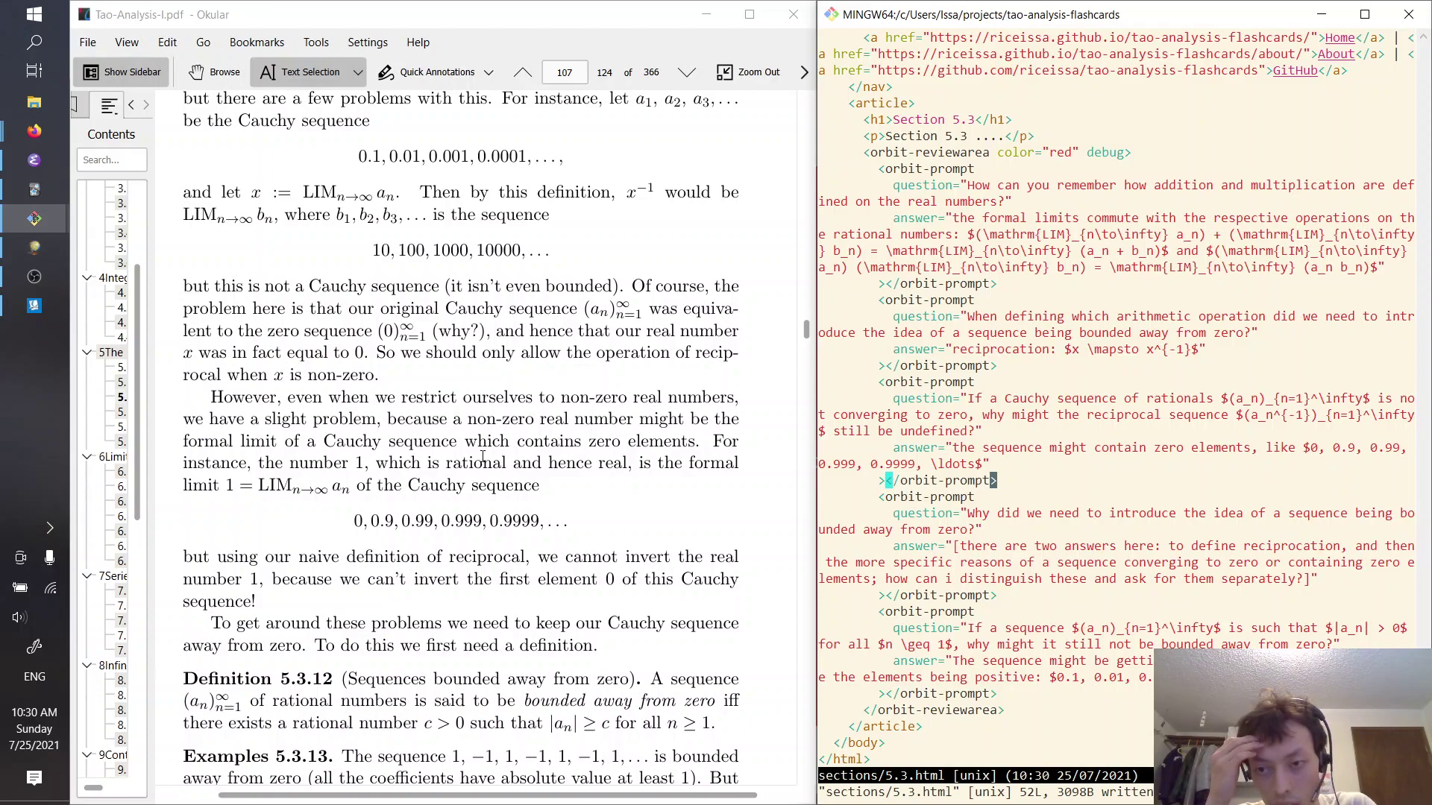
key("ctrl+e")
key("ctrl+e")
key("ctrl+e")
key("ctrl+e")
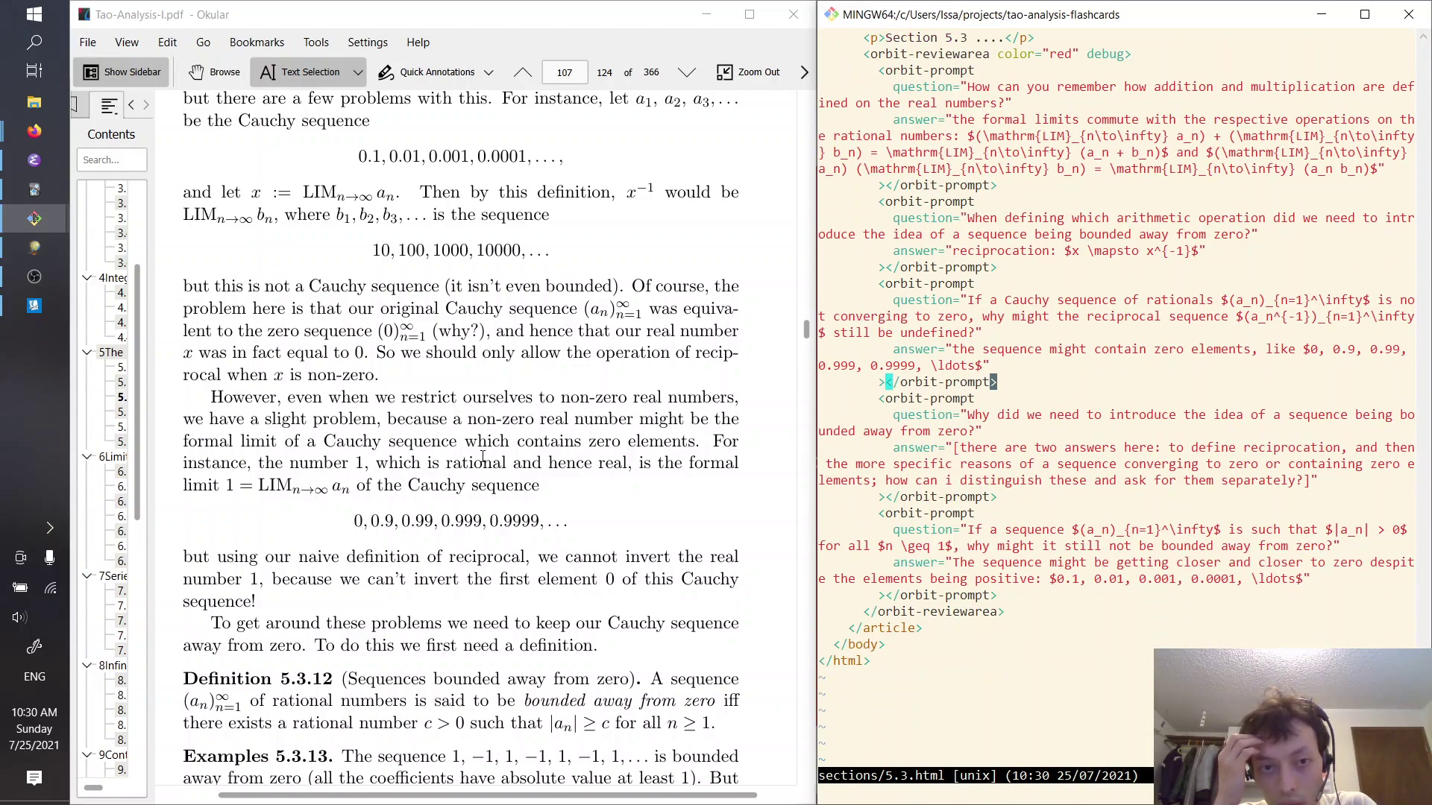
left_click(226, 371)
scroll(389, 343, "up", 3)
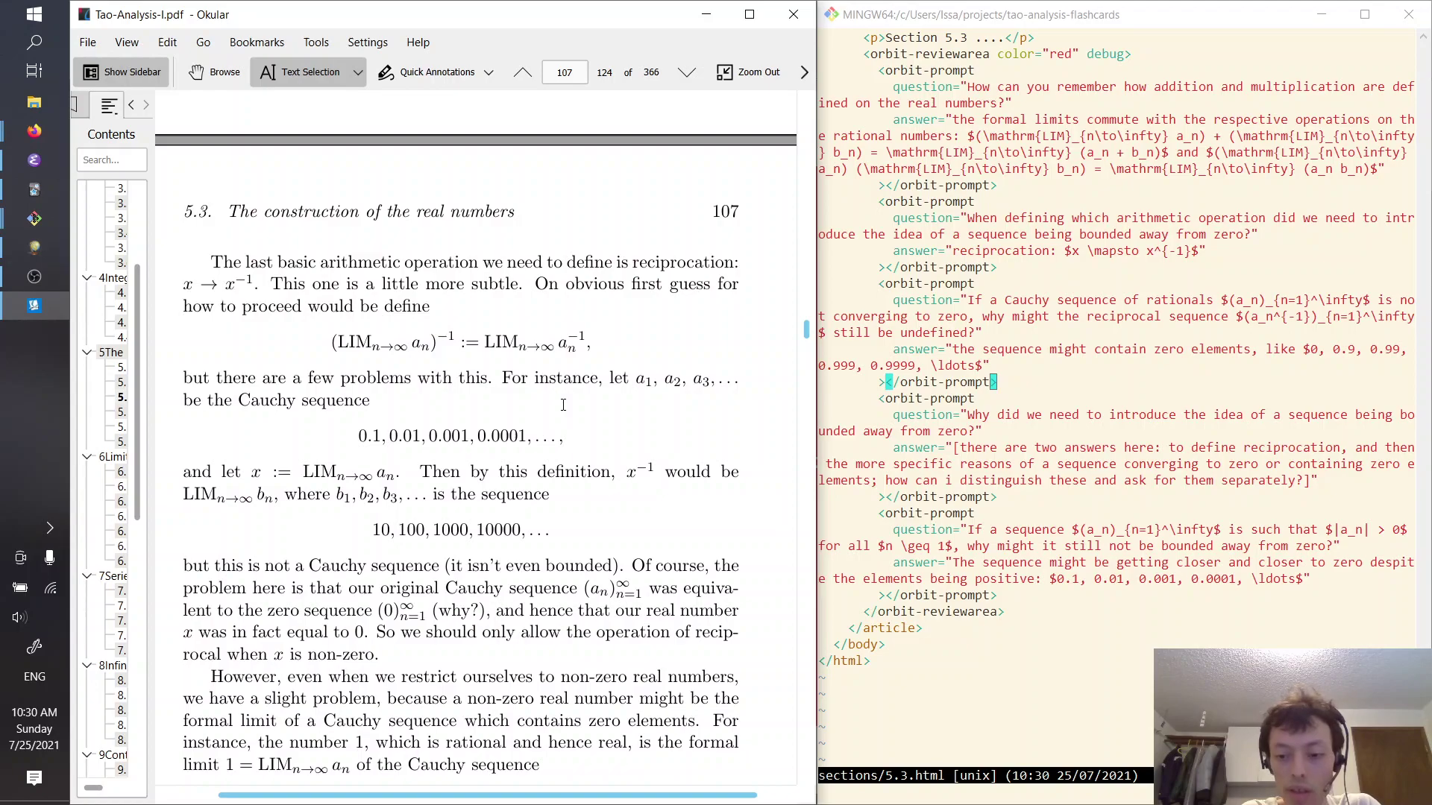
key("alt+Tab")
key("p")
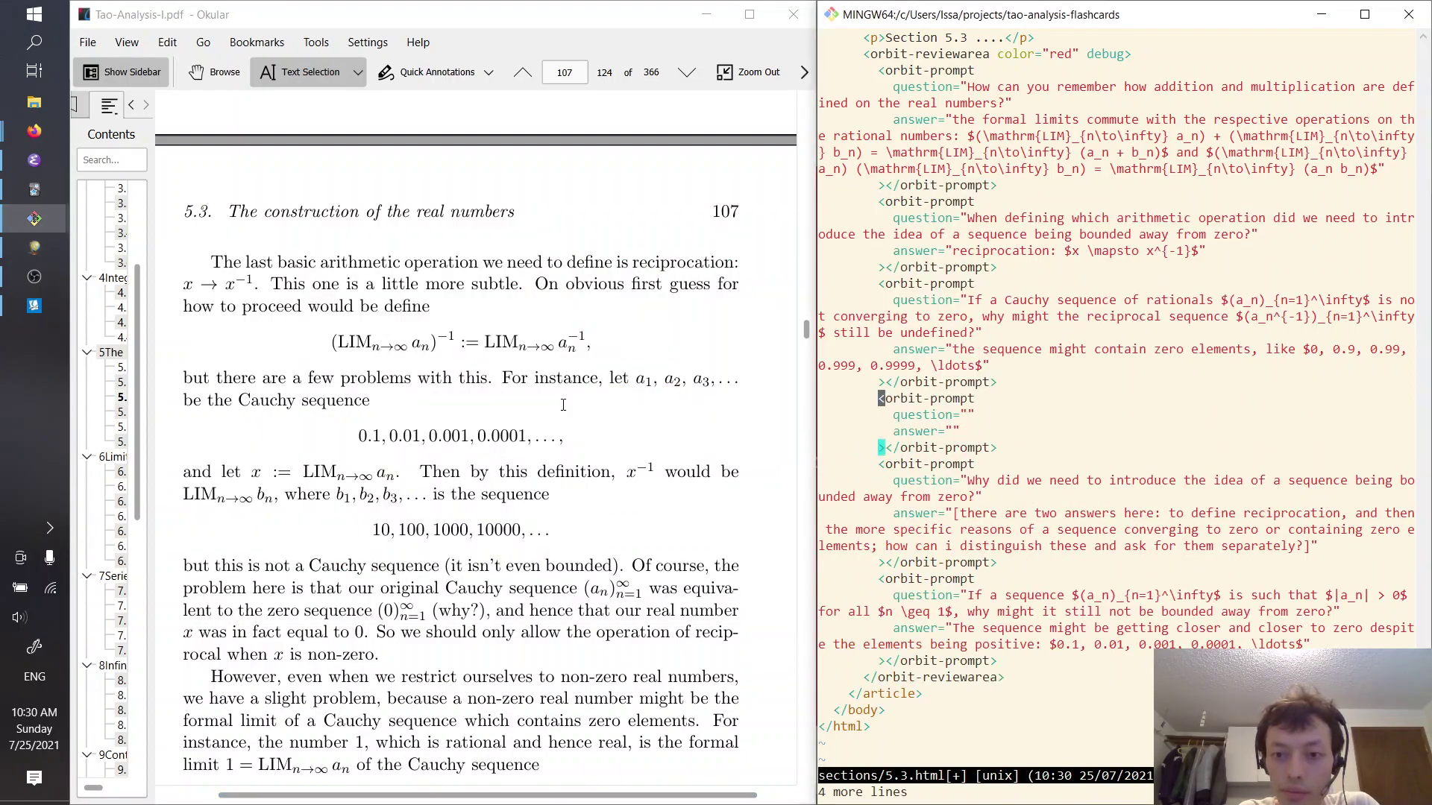
Copy the preceding prompt's full question text into the new prompt's question
key("j")
key("shift+4")
type("ion=\"I")
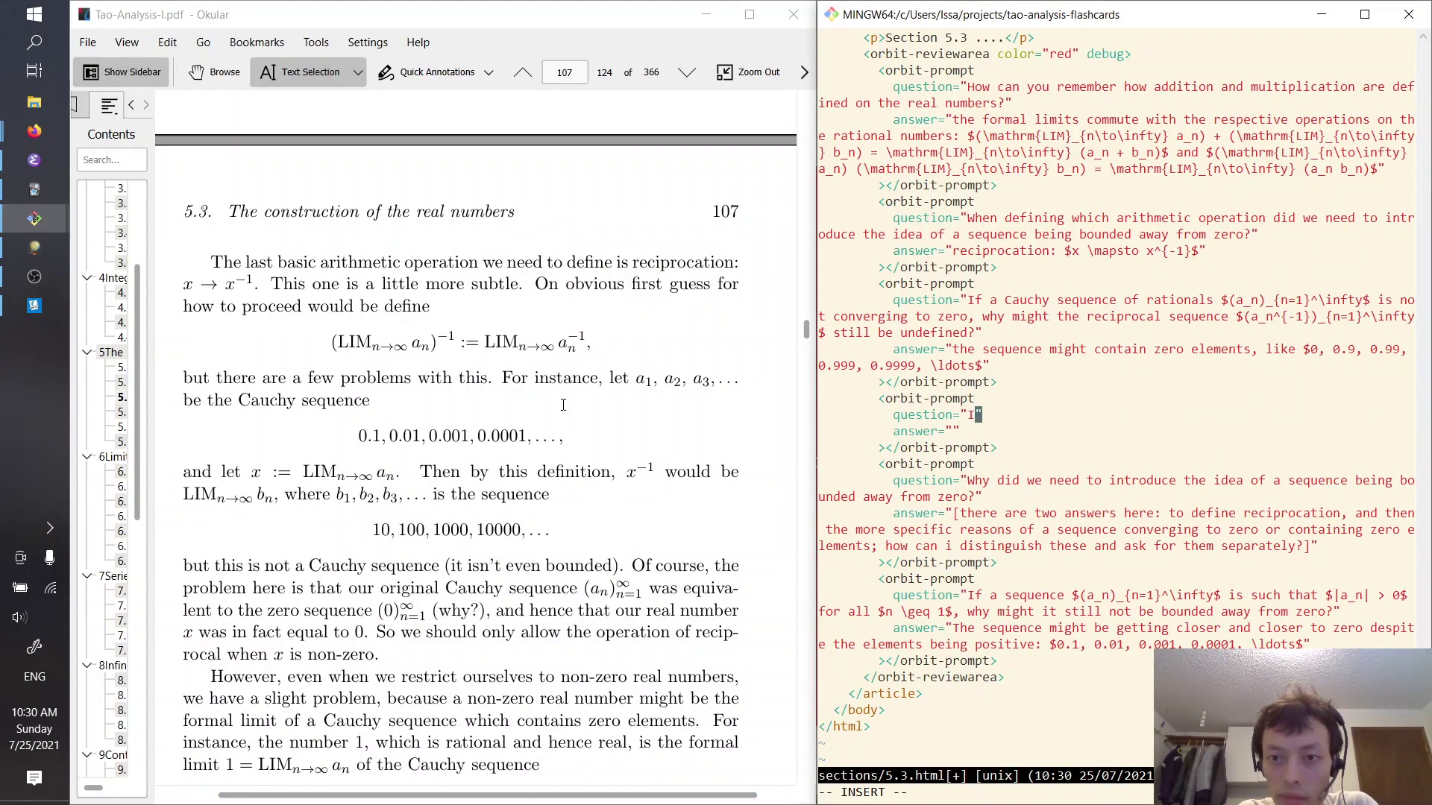
key("Escape")
key("k")
key("k")
key("k")
key("k")
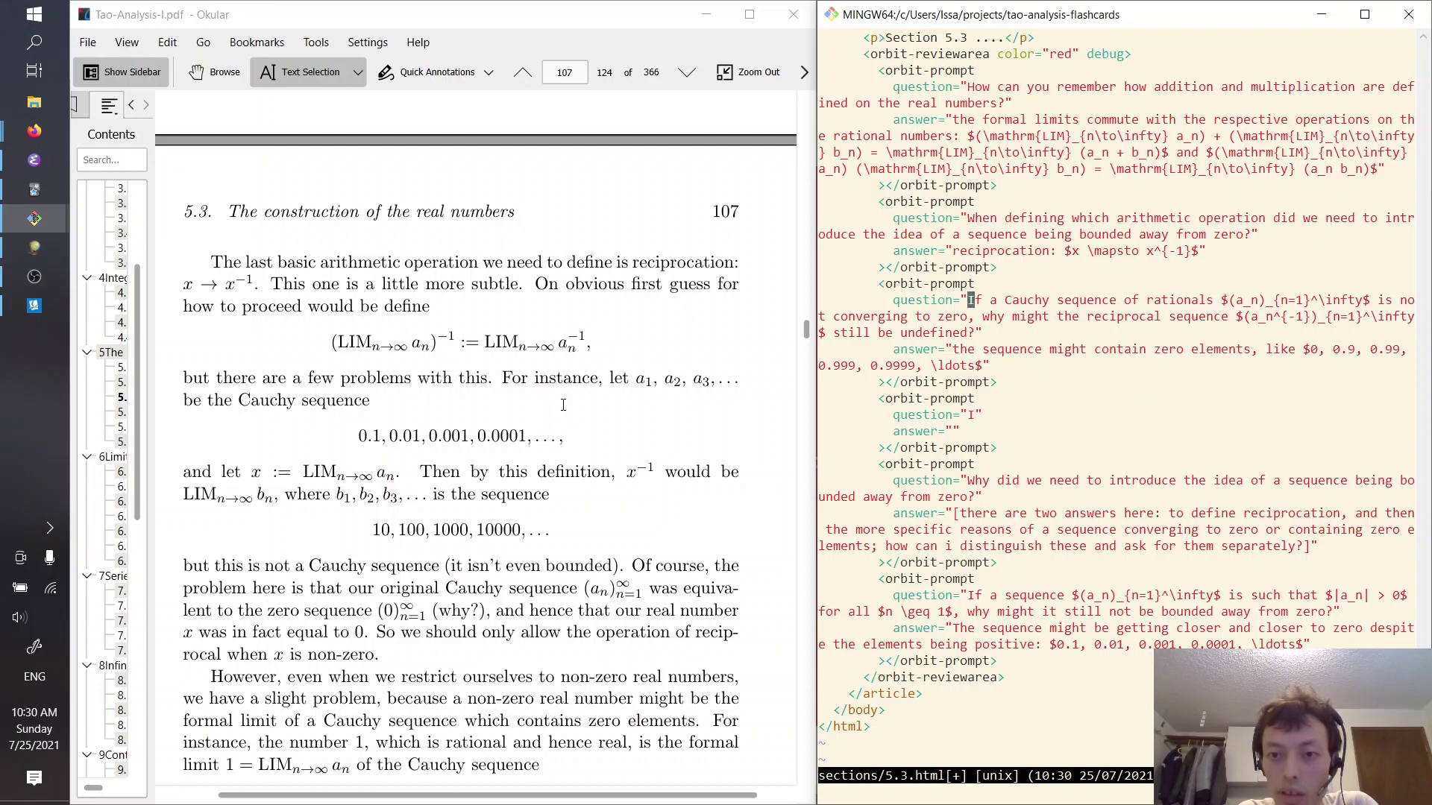
key("y")
key("i")
key("quotedbl")
key("j")
key("j")
key("j")
key("j")
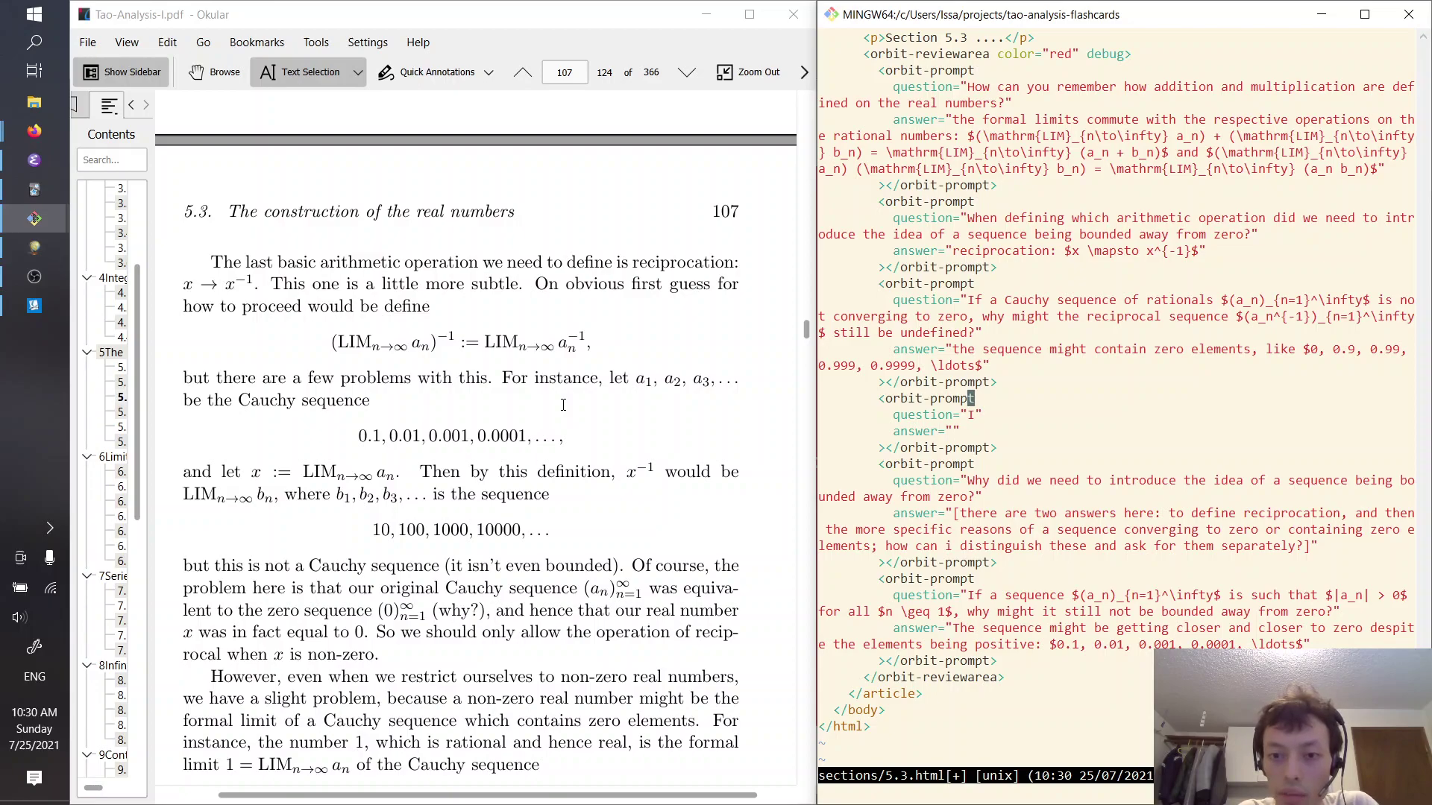
key("v")
key("p")
Replace "is not converging to zero" in the new prompt's question with "does not contain zero elements"
key("k")
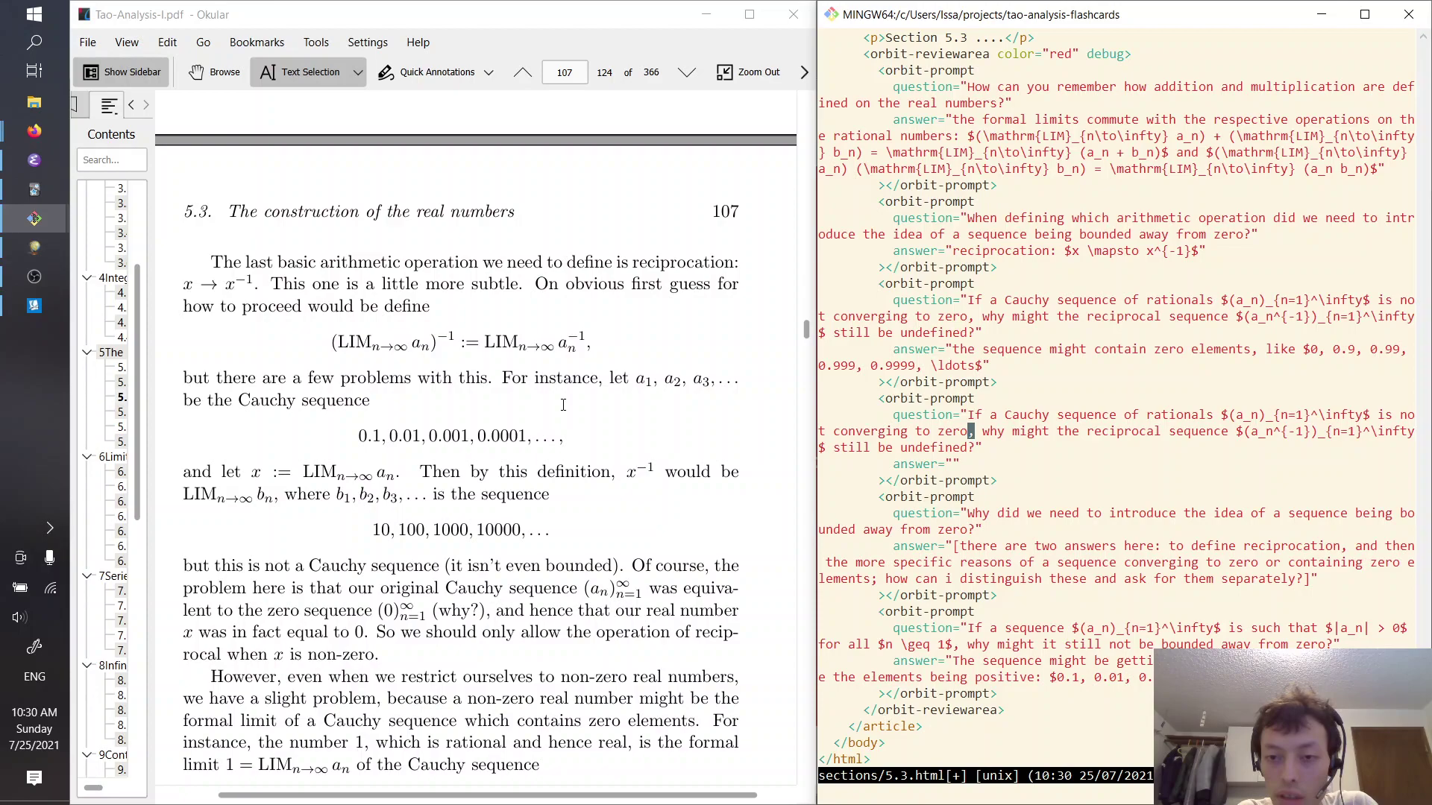
key("k")
key("l")
key("w")
key("w")
key("l")
key("l")
key("l")
key("l")
key("l")
key("l")
key("l")
key("l")
key("l")
key("l")
key("l")
key("l")
key("l")
key("l")
key("l")
key("l")
key("l")
key("l")
key("l")
key("l")
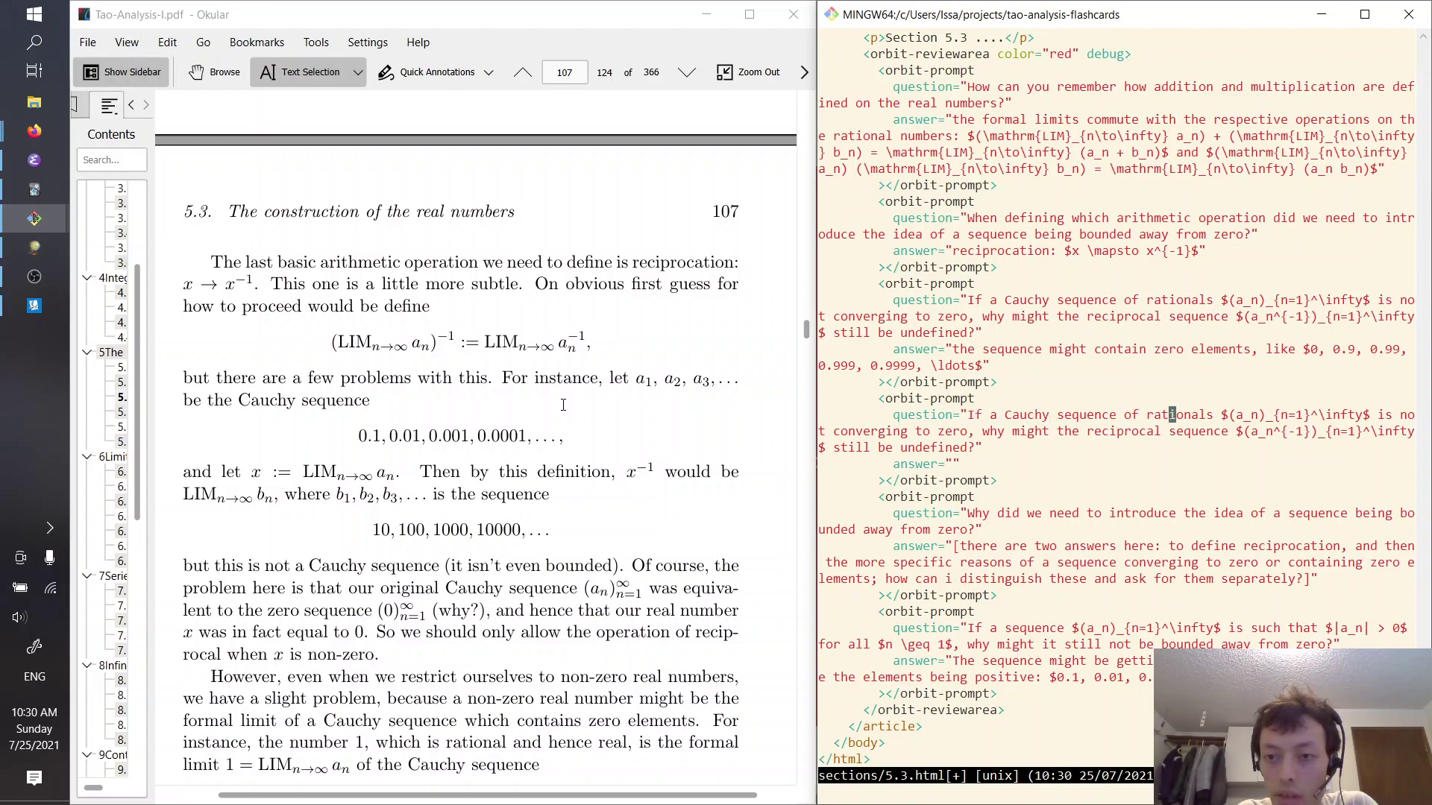
key("l")
key("l")
key("l")
key("l")
key("l")
key("l")
key("l")
key("l")
key("l")
key("l")
key("l")
key("l")
key("l")
key("l")
key("l")
key("l")
key("l")
key("l")
key("l")
key("l")
key("l")
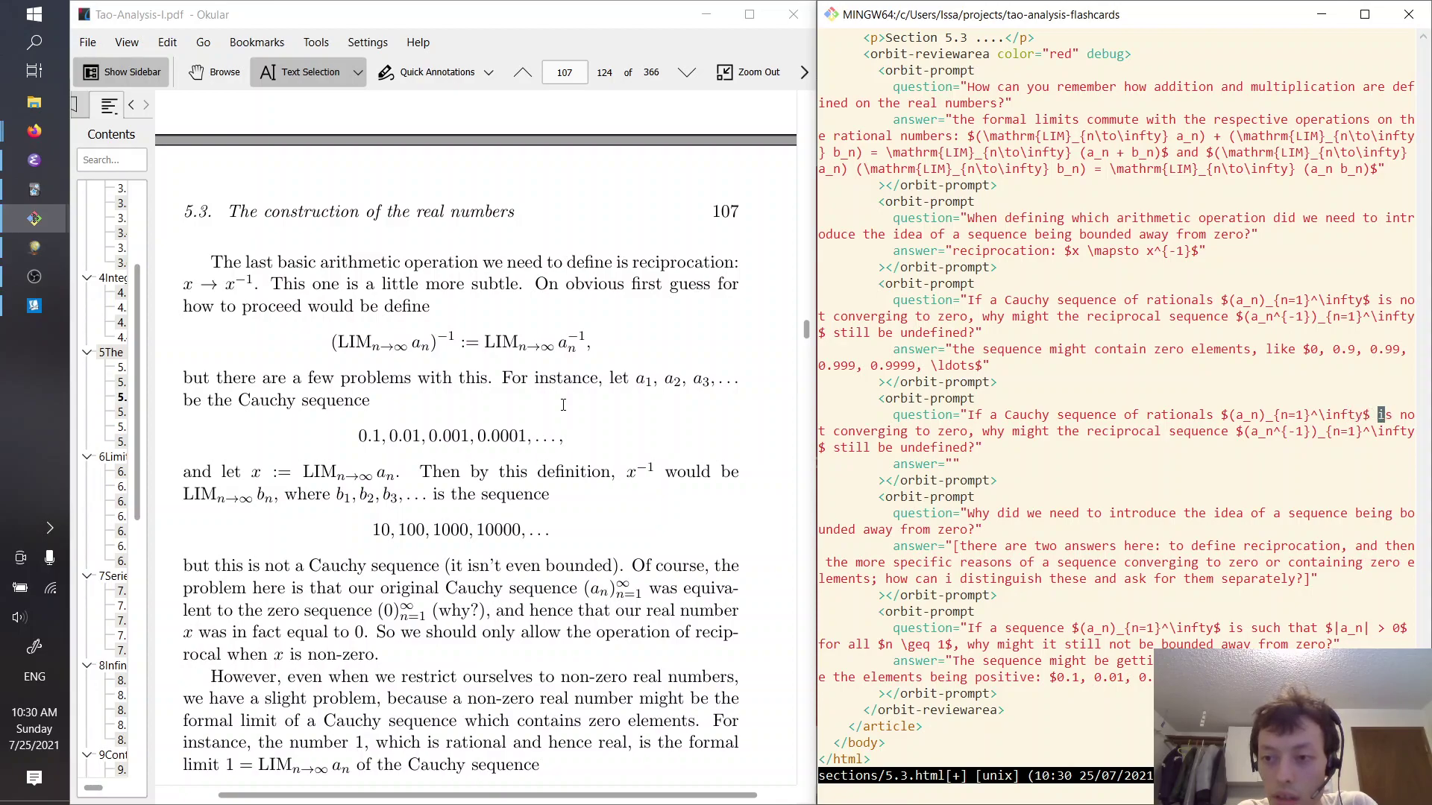
key("v")
key("l")
key("l")
key("l")
key("l")
key("l")
key("l")
key("l")
key("l")
key("l")
key("l")
key("l")
key("l")
key("l")
key("l")
key("l")
key("l")
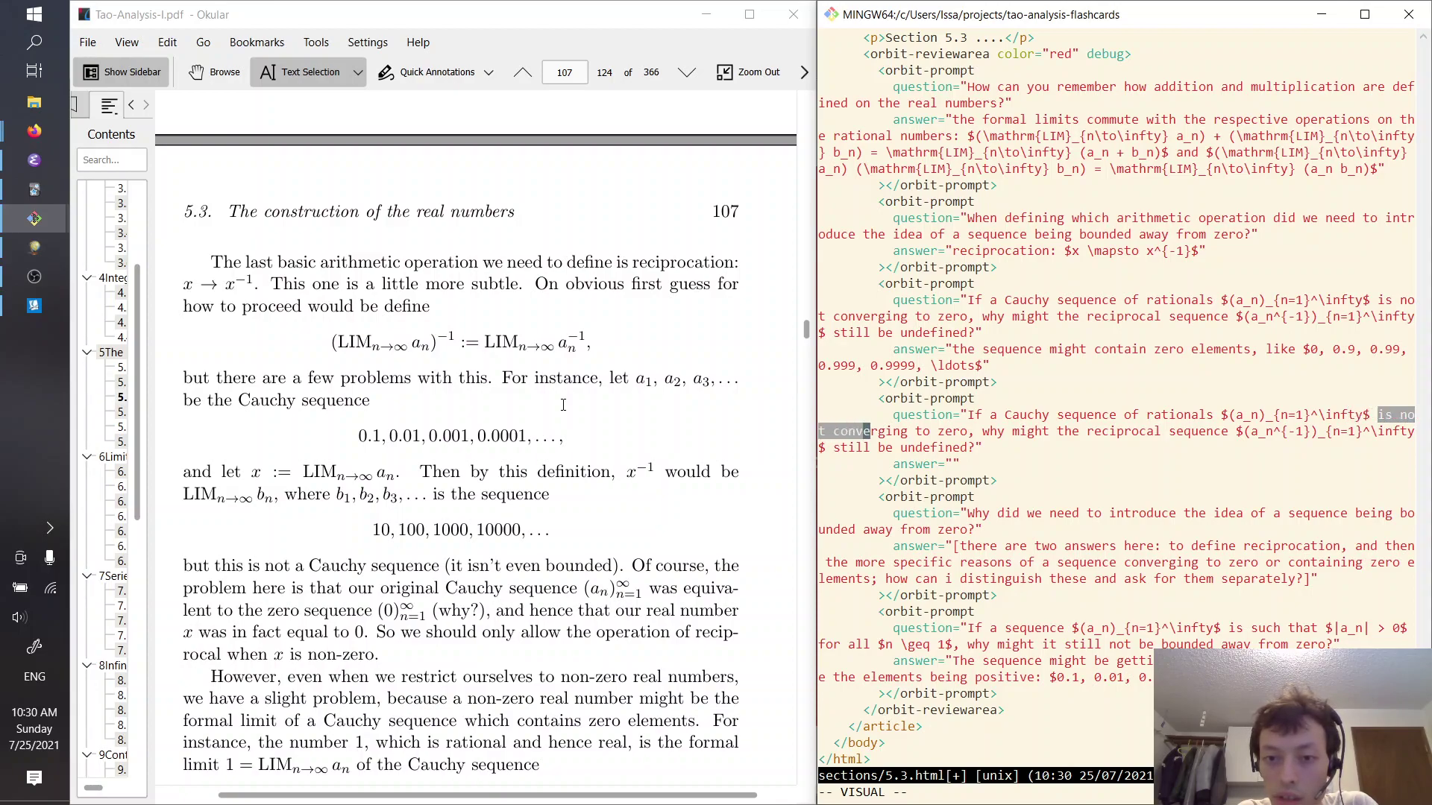
key("l")
key("l")
key("l")
key("l")
key("l")
key("l")
key("l")
key("l")
key("l")
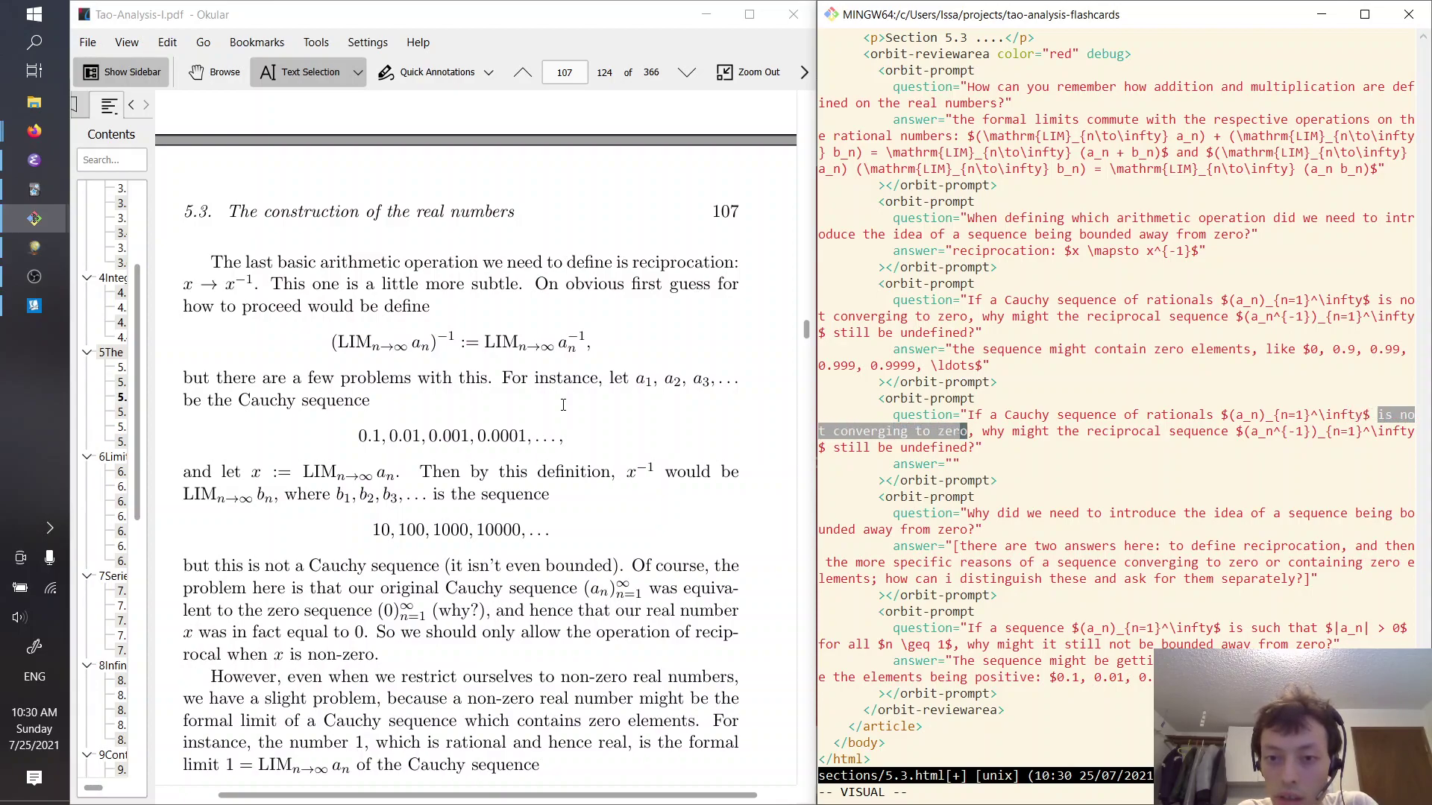
type("cdoes not contain ")
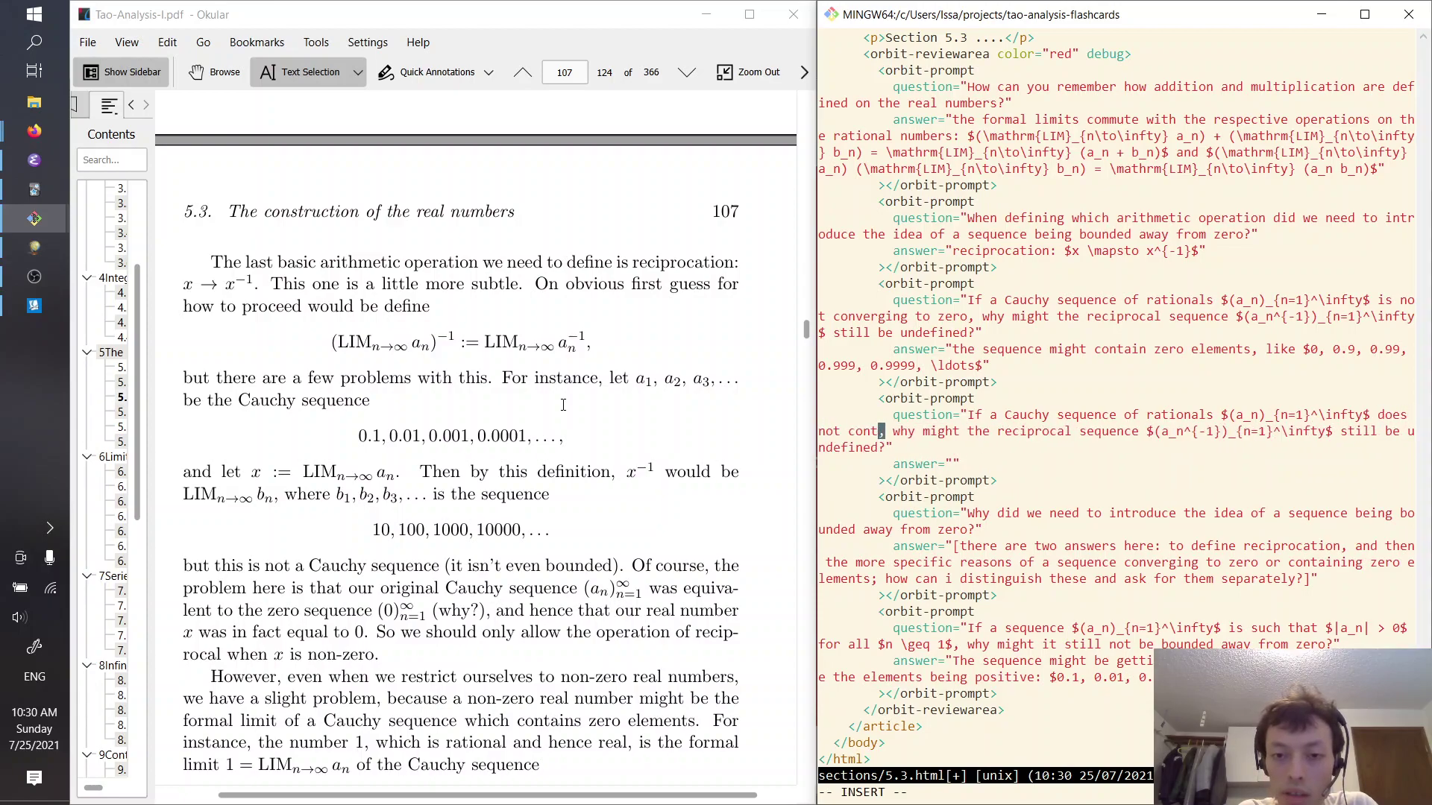
type("zero elements")
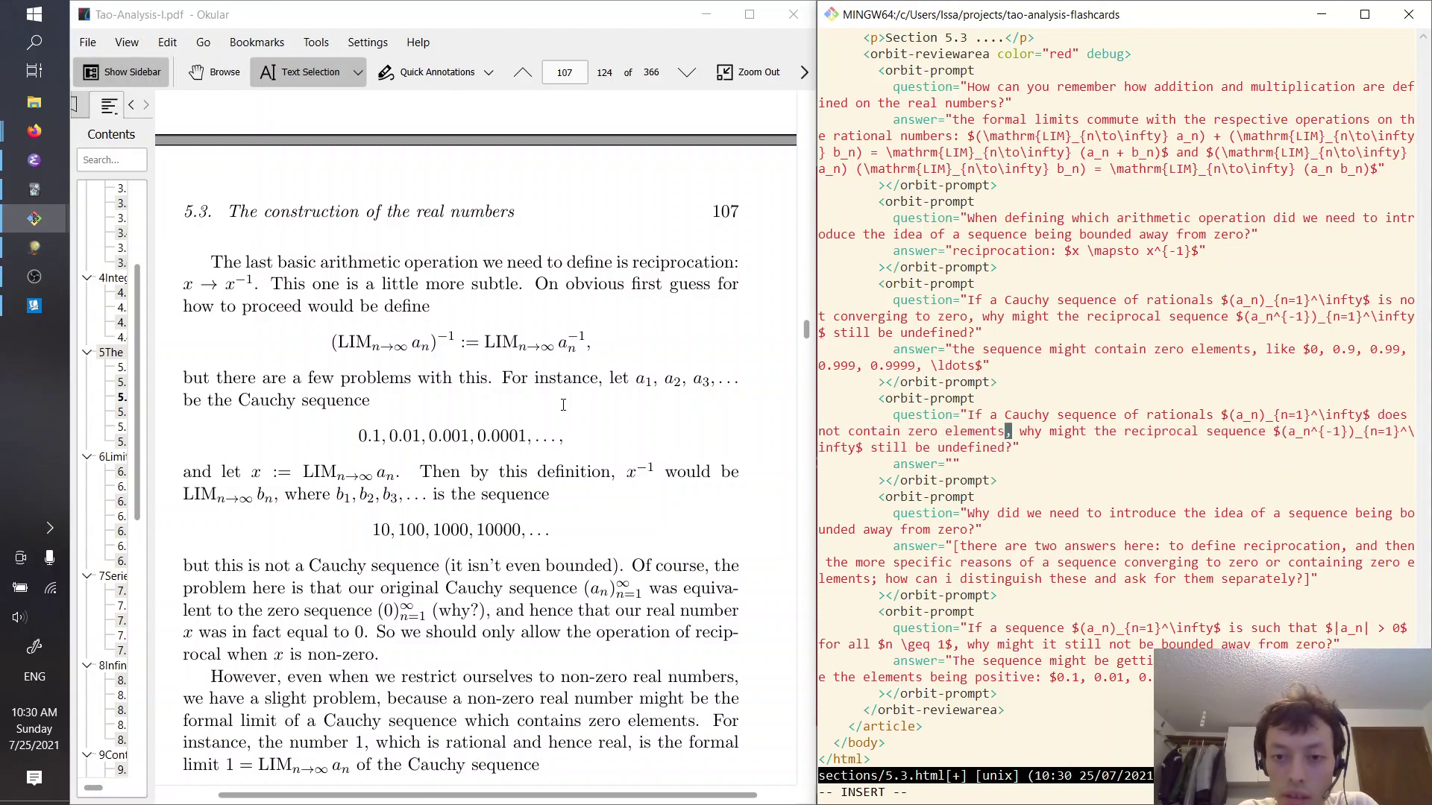
key("Escape")
Review the rest of the new prompt's question alongside the textbook's page 107 passage on problems with defining reciprocals
key("l")
key("l")
key("l")
key("l")
key("l")
key("l")
key("l")
key("l")
key("l")
key("l")
key("l")
key("l")
key("l")
key("l")
key("l")
key("l")
key("l")
key("l")
key("l")
key("l")
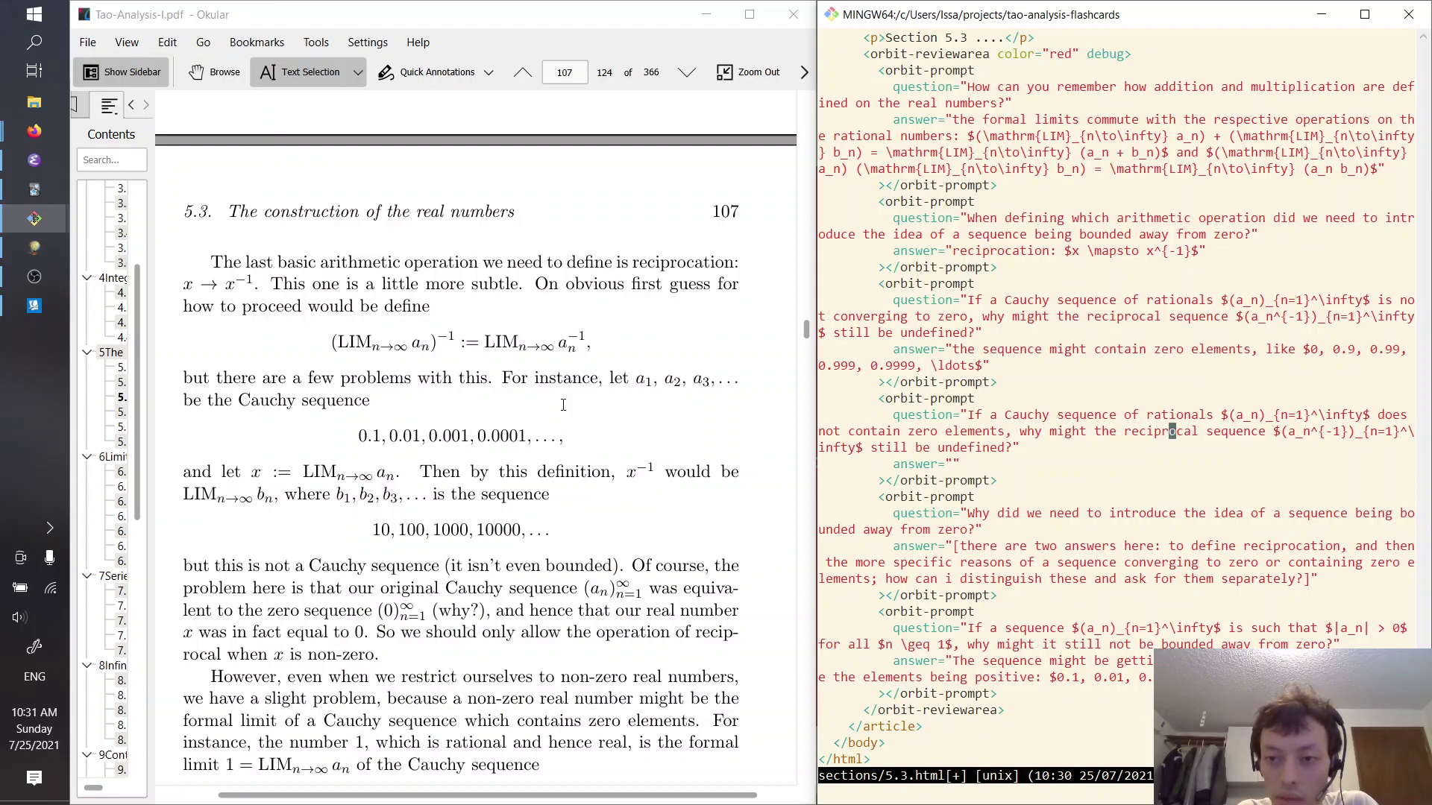
key("l")
key("l")
key("l")
key("l")
key("l")
key("l")
key("l")
key("l")
key("l")
key("l")
key("l")
key("l")
key("l")
key("l")
key("l")
key("l")
key("l")
key("l")
key("l")
key("l")
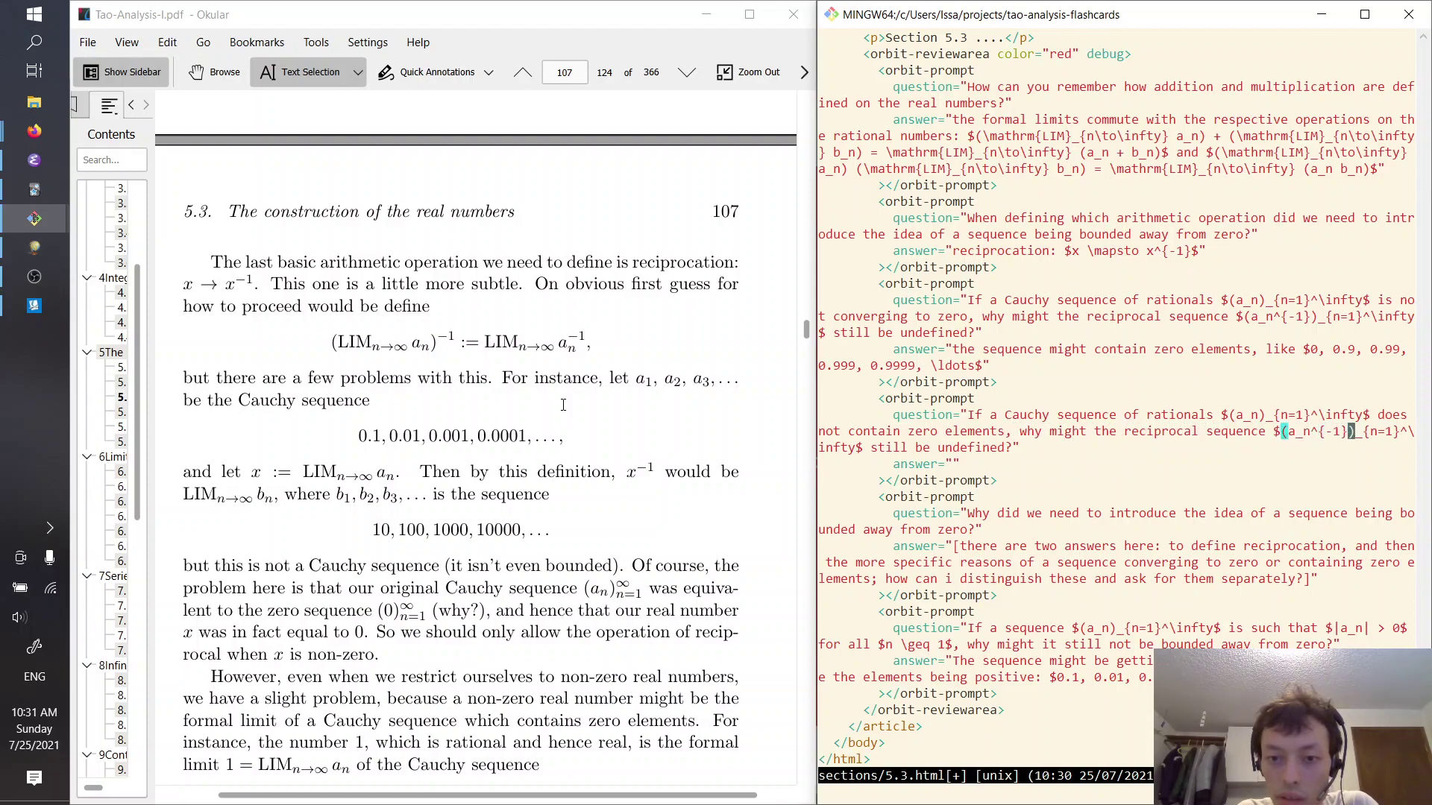
key("l")
key("l")
key("l")
key("l")
key("l")
key("l")
key("l")
key("l")
key("l")
key("l")
key("l")
key("l")
key("l")
key("l")
key("l")
key("l")
key("l")
key("l")
key("l")
key("l")
key("j")
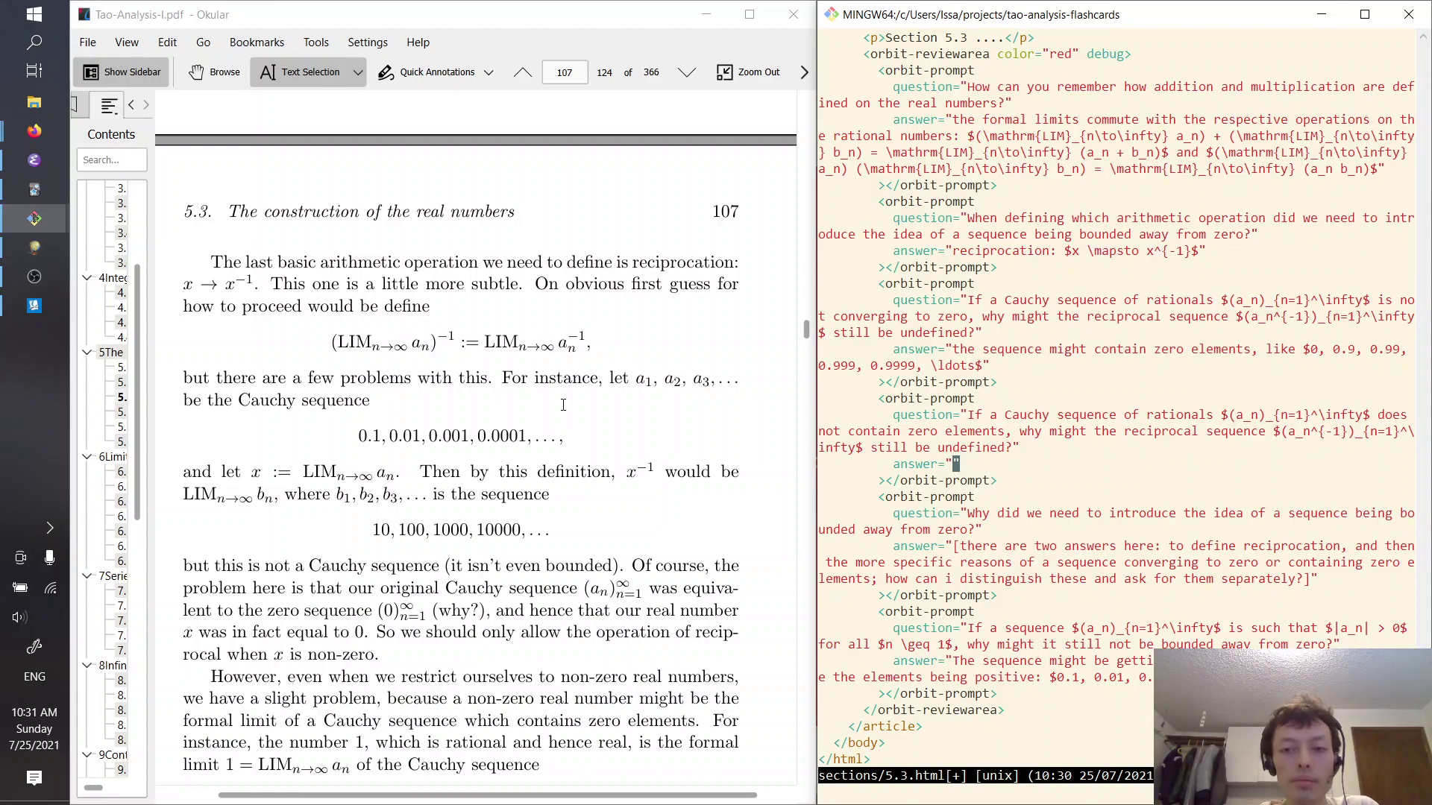
left_click(614, 336)
scroll(615, 336, "down", 1)
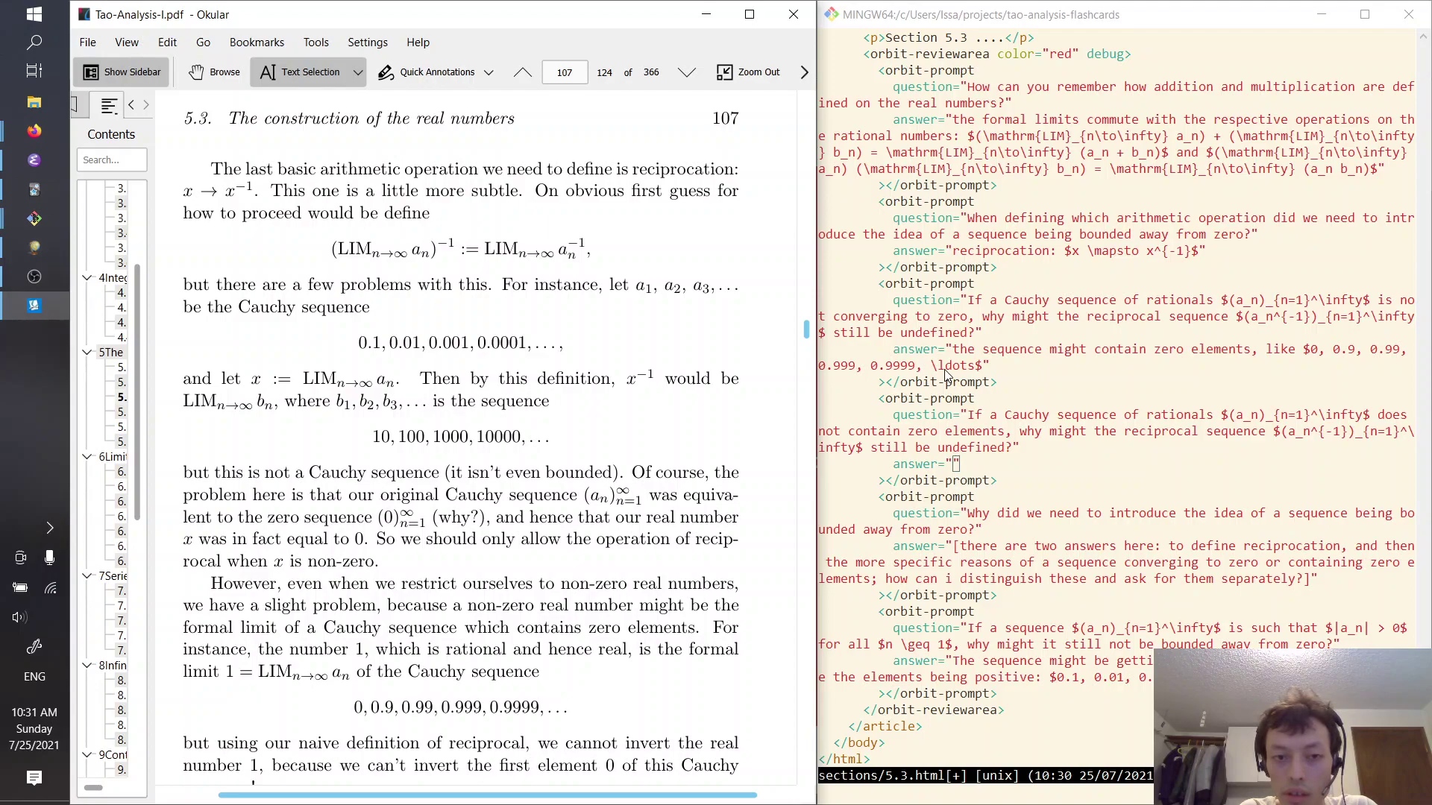
left_click(971, 465)
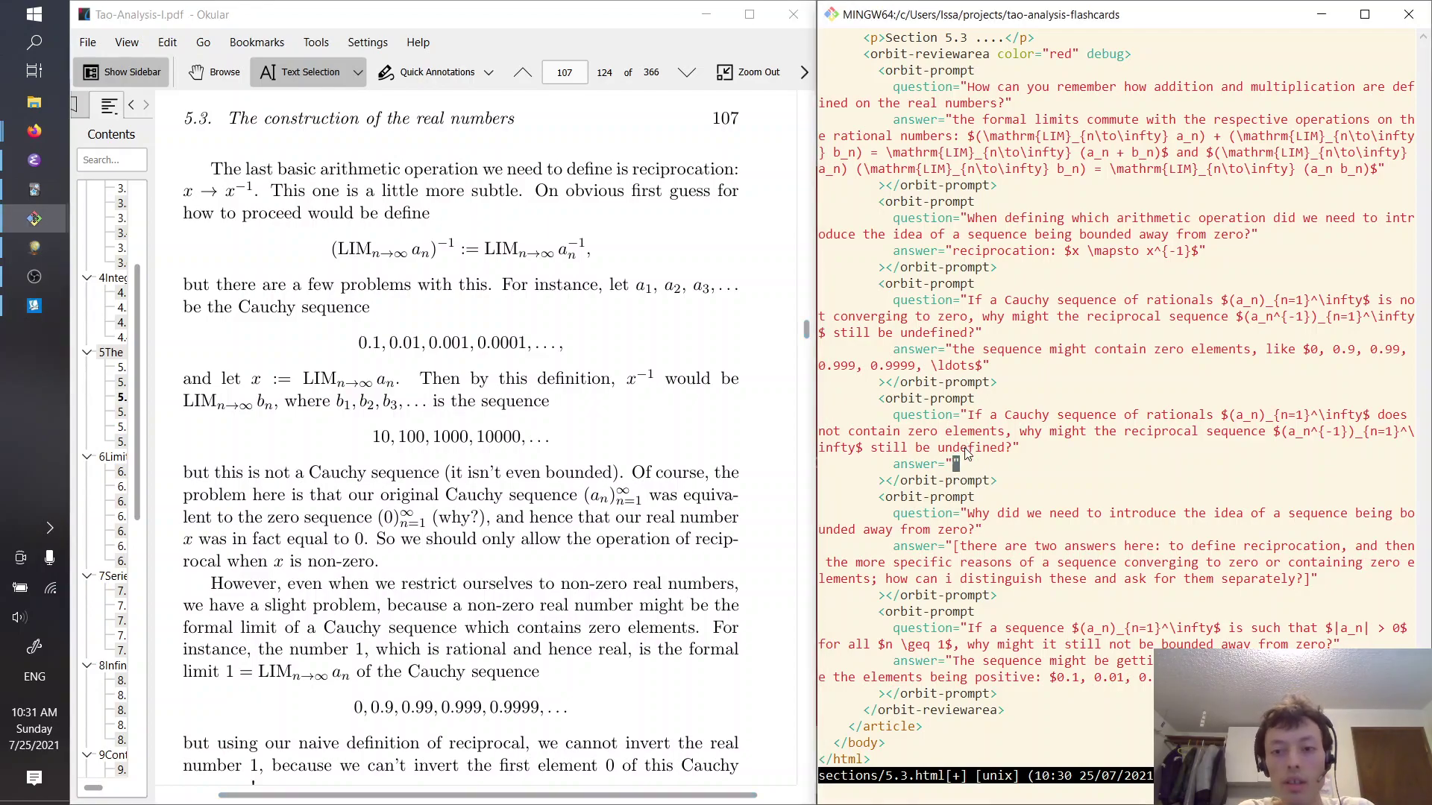
key("k")
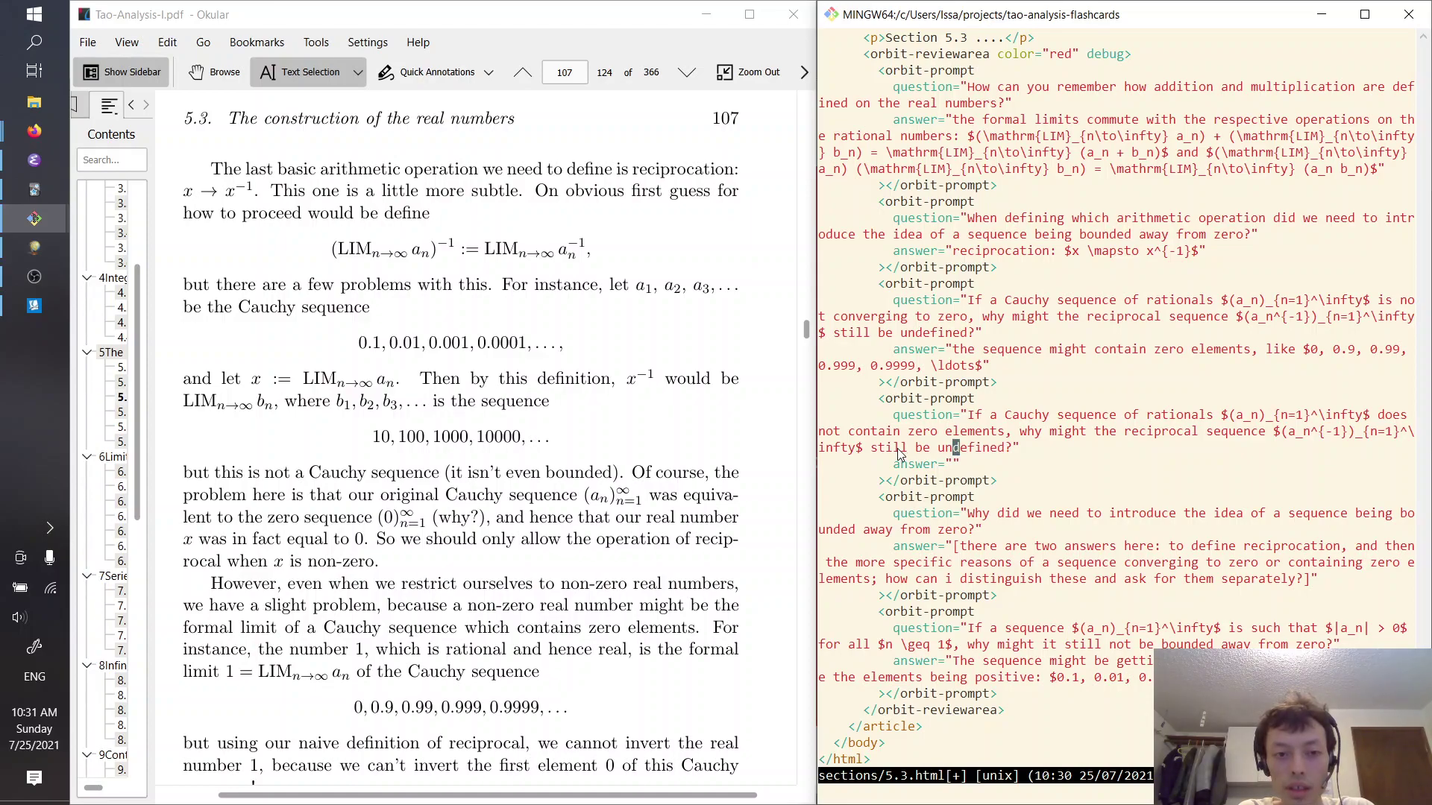
Compare the zero-elements prompt's question and answer with the new prompt's "still be undefined" wording
left_click(918, 334)
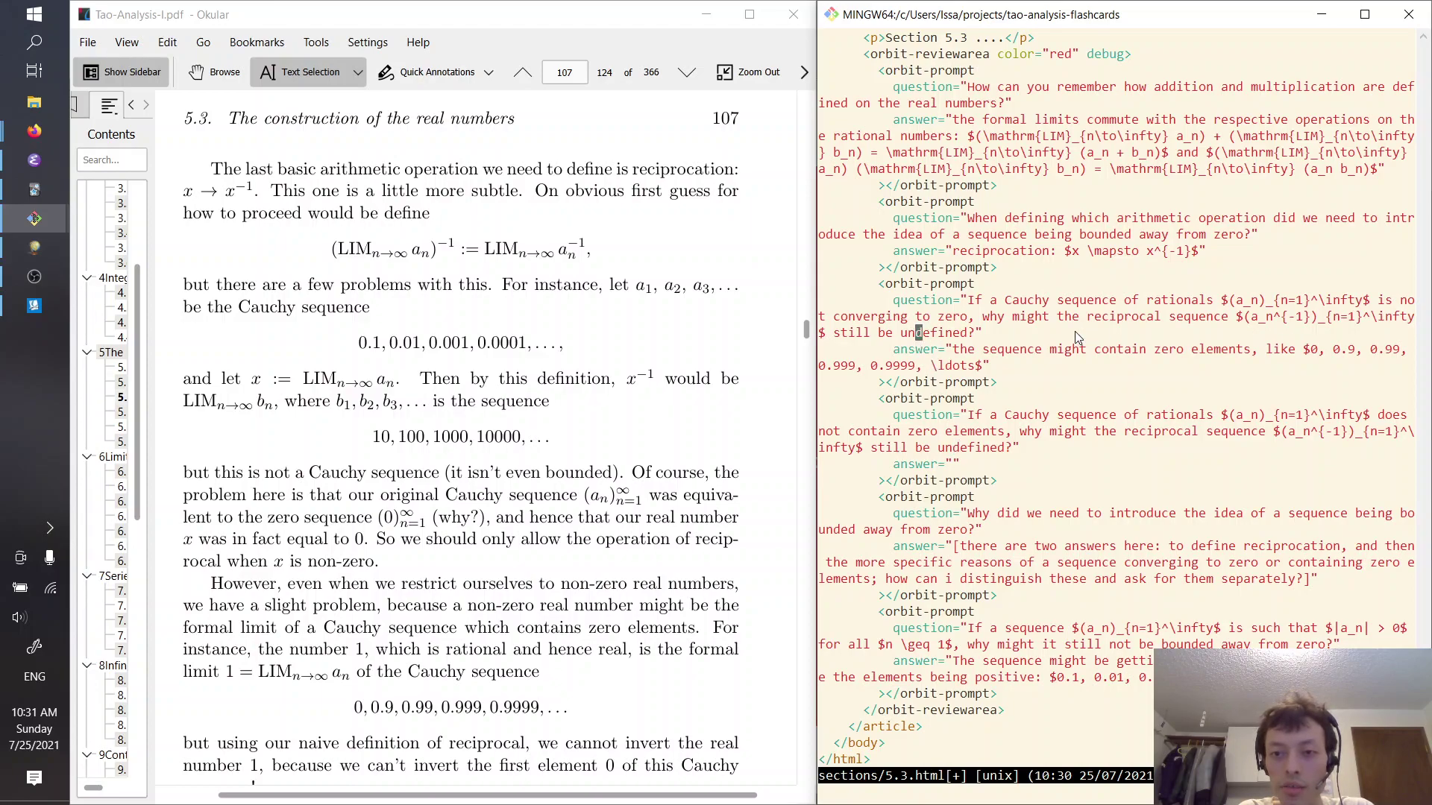
left_click(1314, 352)
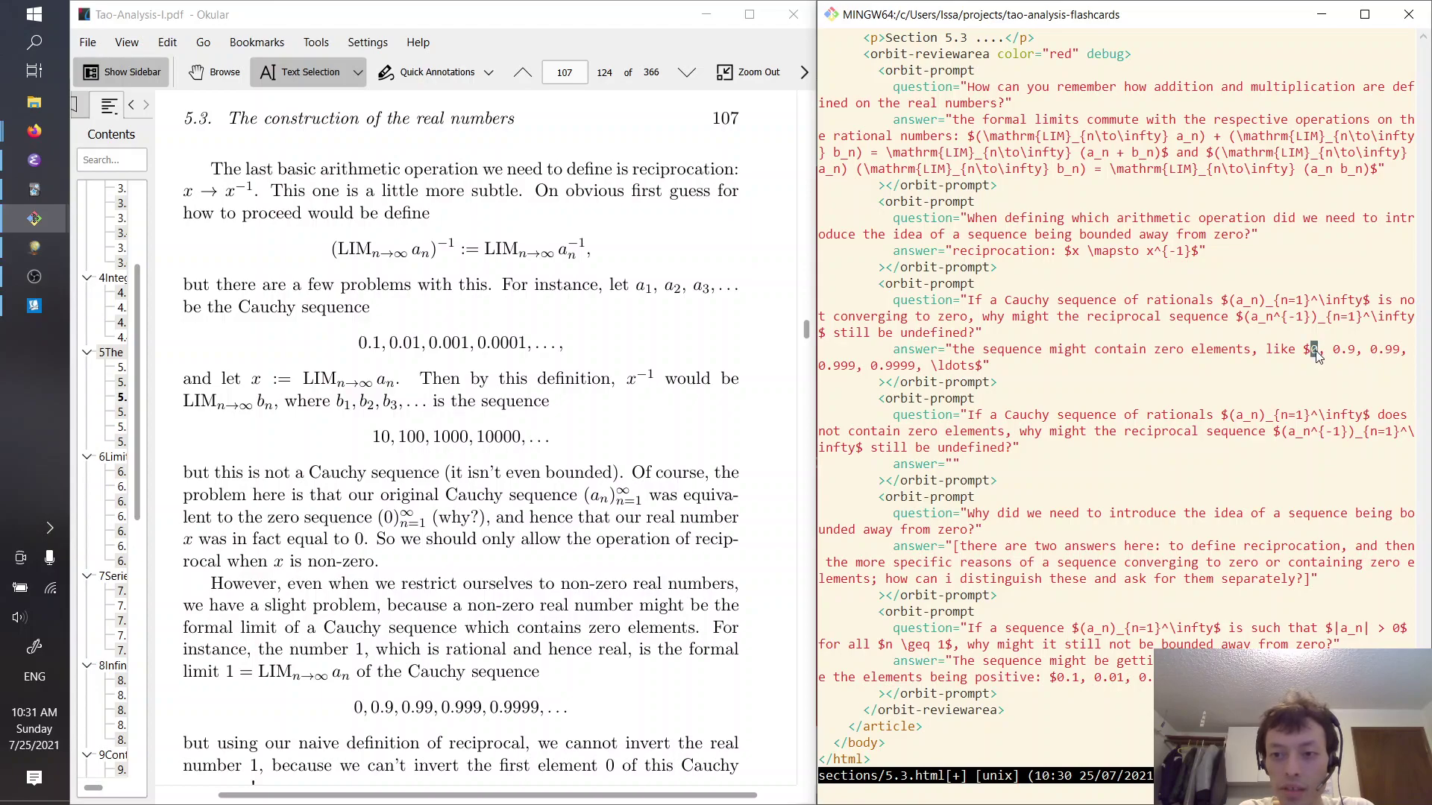
key("v")
key("Escape")
left_click(1308, 353)
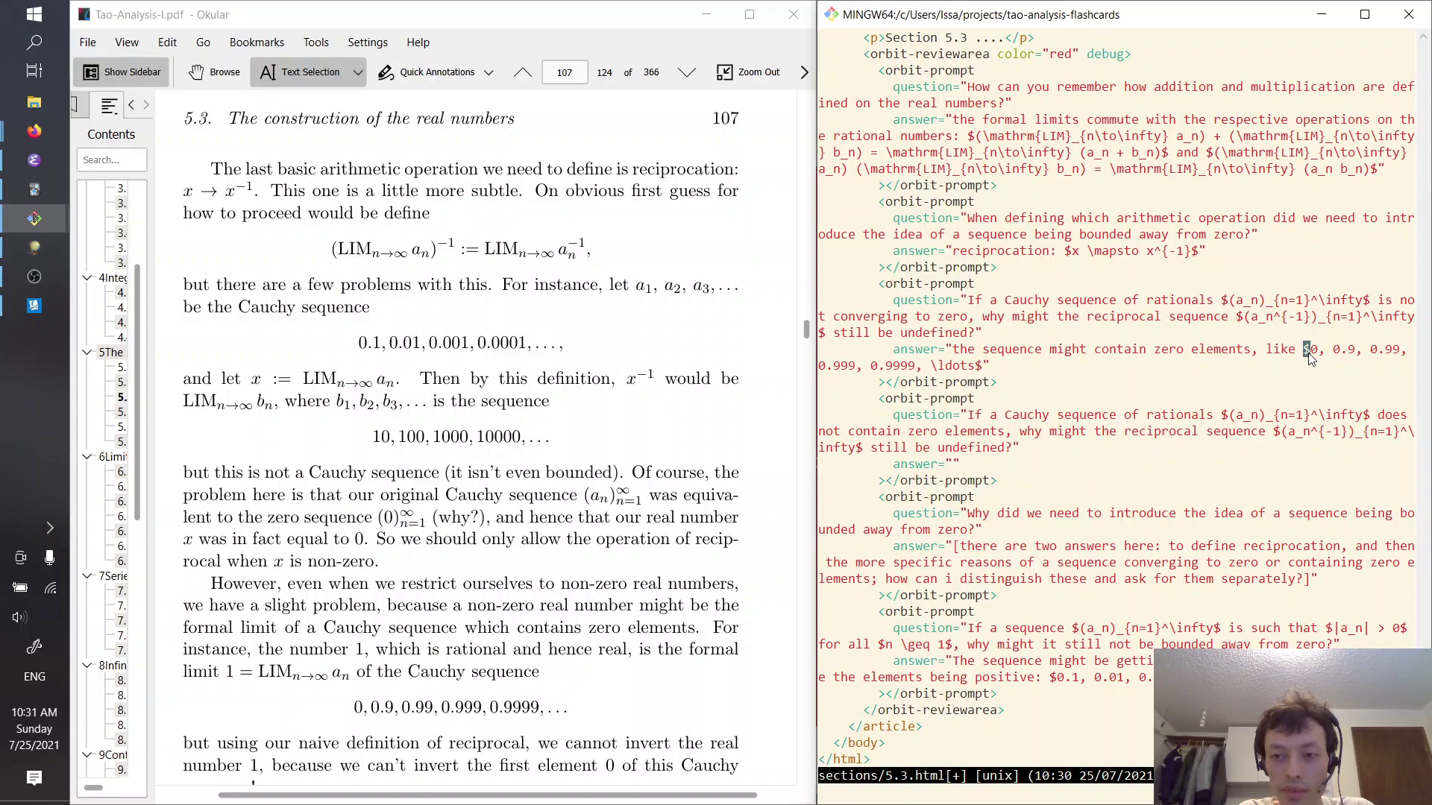
left_click(958, 462)
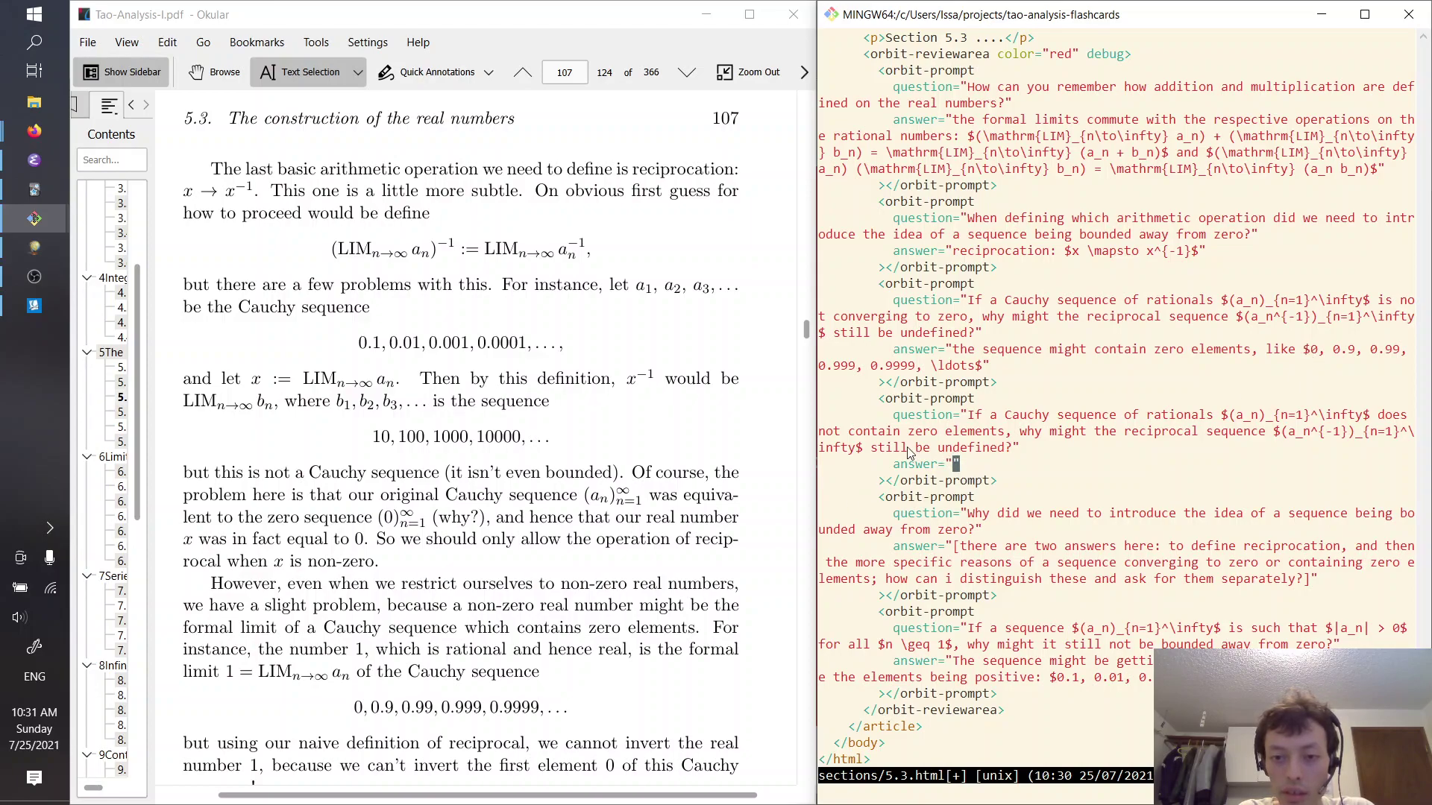
mouse_move(872, 448)
left_mouse_down()
mouse_move(1009, 453)
mouse_move(867, 448)
left_mouse_up()
left_click(1001, 449)
left_click(869, 447)
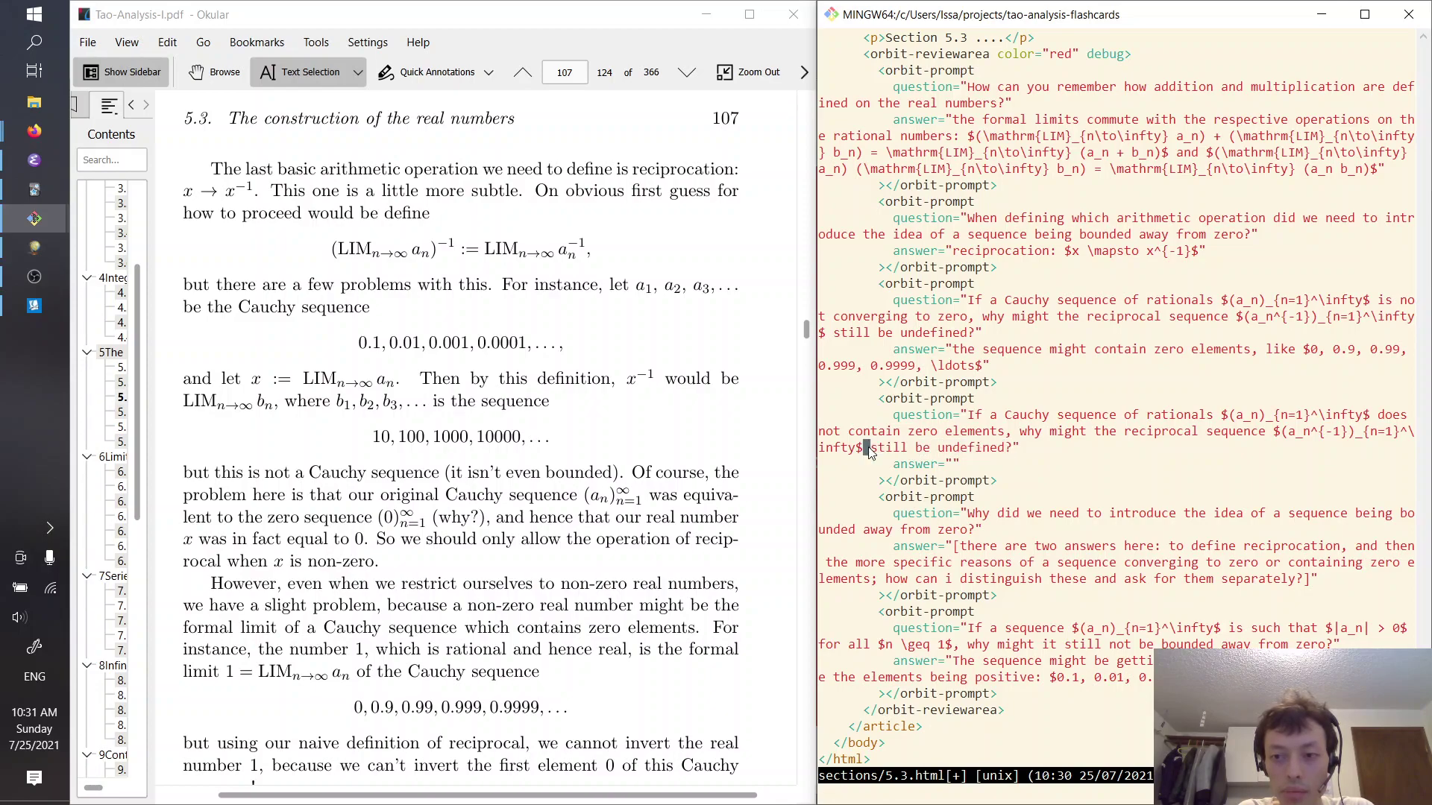
left_click_drag(870, 456, 1004, 453)
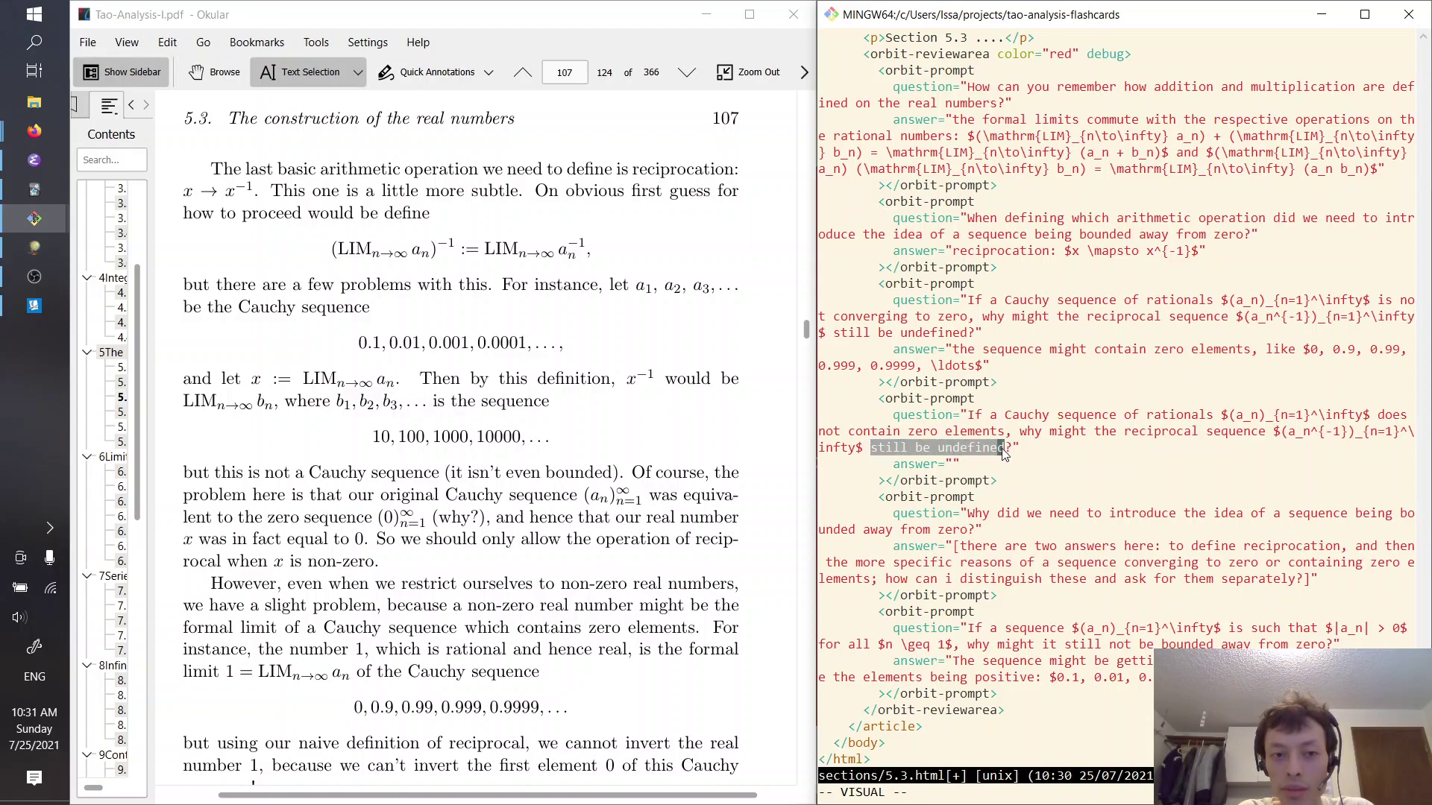
mouse_move(1004, 453)
left_mouse_down()
mouse_move(810, 450)
mouse_move(1008, 453)
left_mouse_up()
left_click(1014, 454)
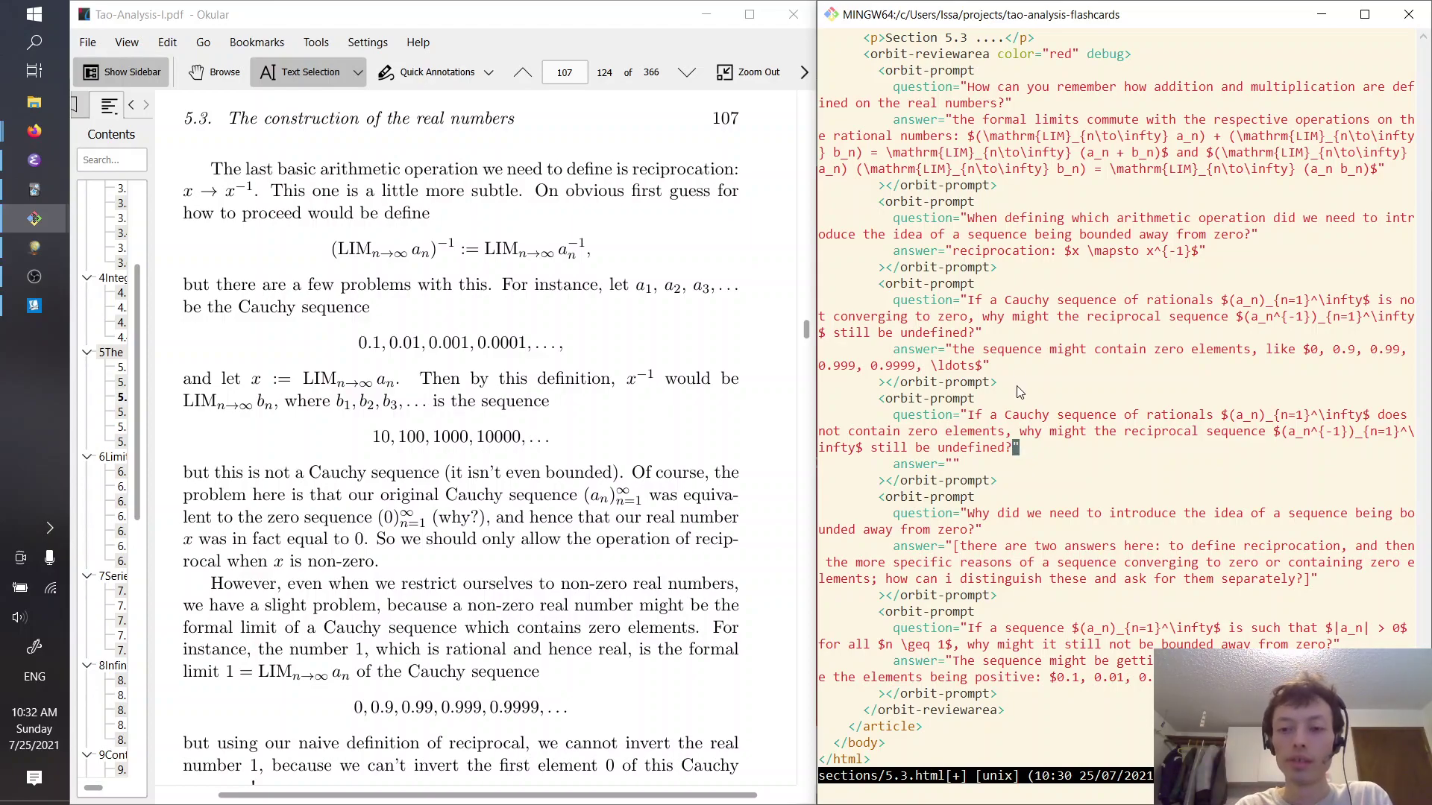
Replace "still be undefined" in the new prompt's question with "still not be Cauchy"
scroll(1020, 389, "down", 1)
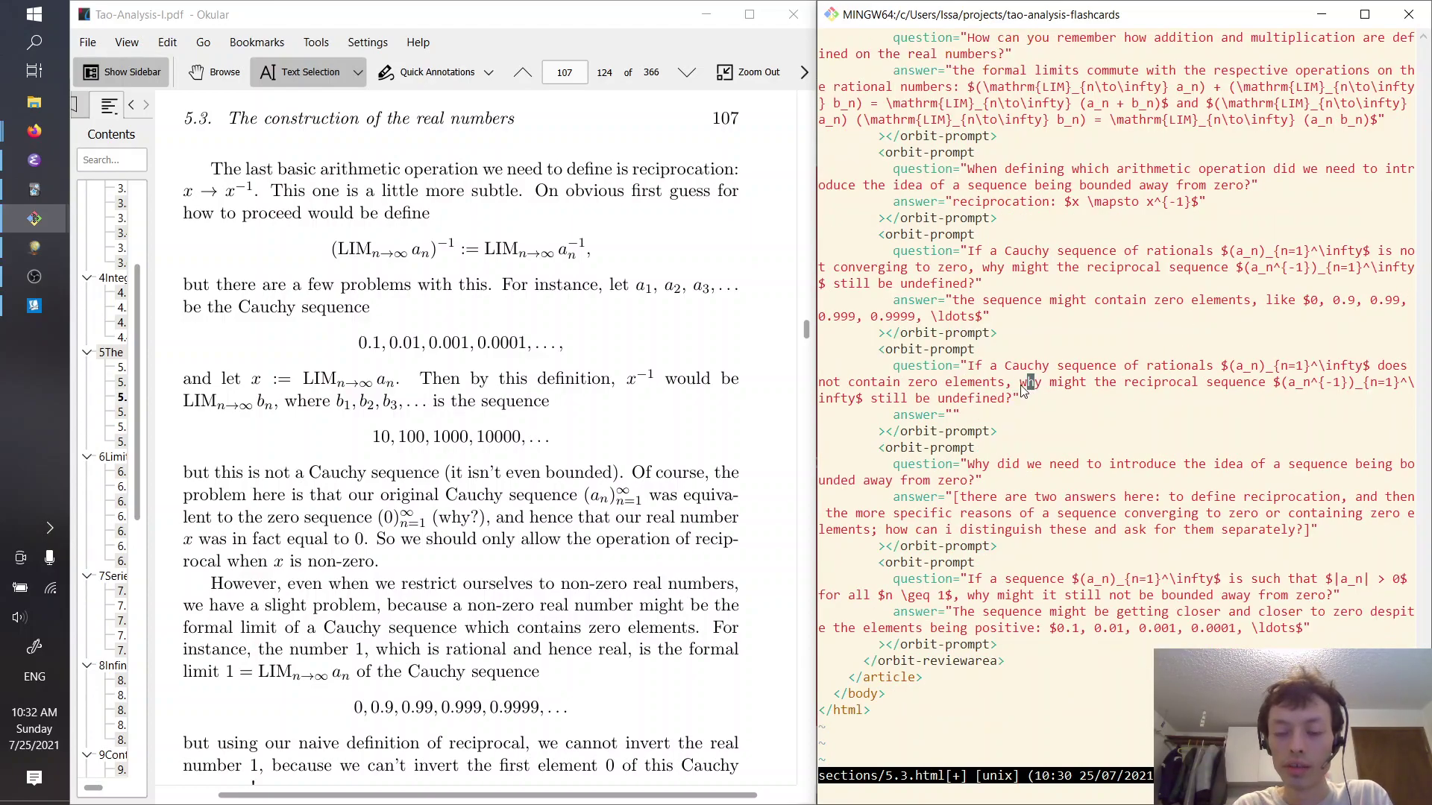
left_click(1187, 383)
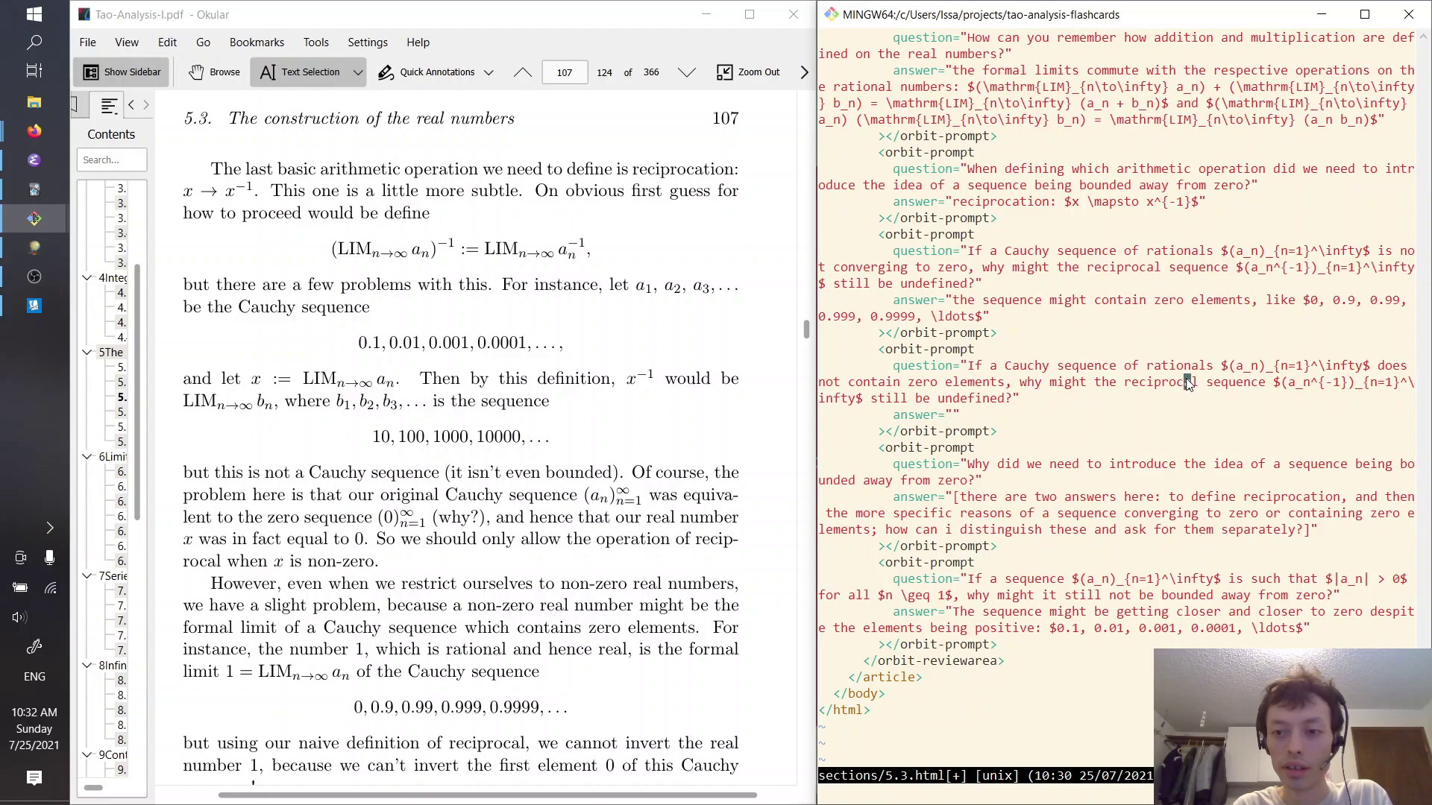
left_click(868, 400)
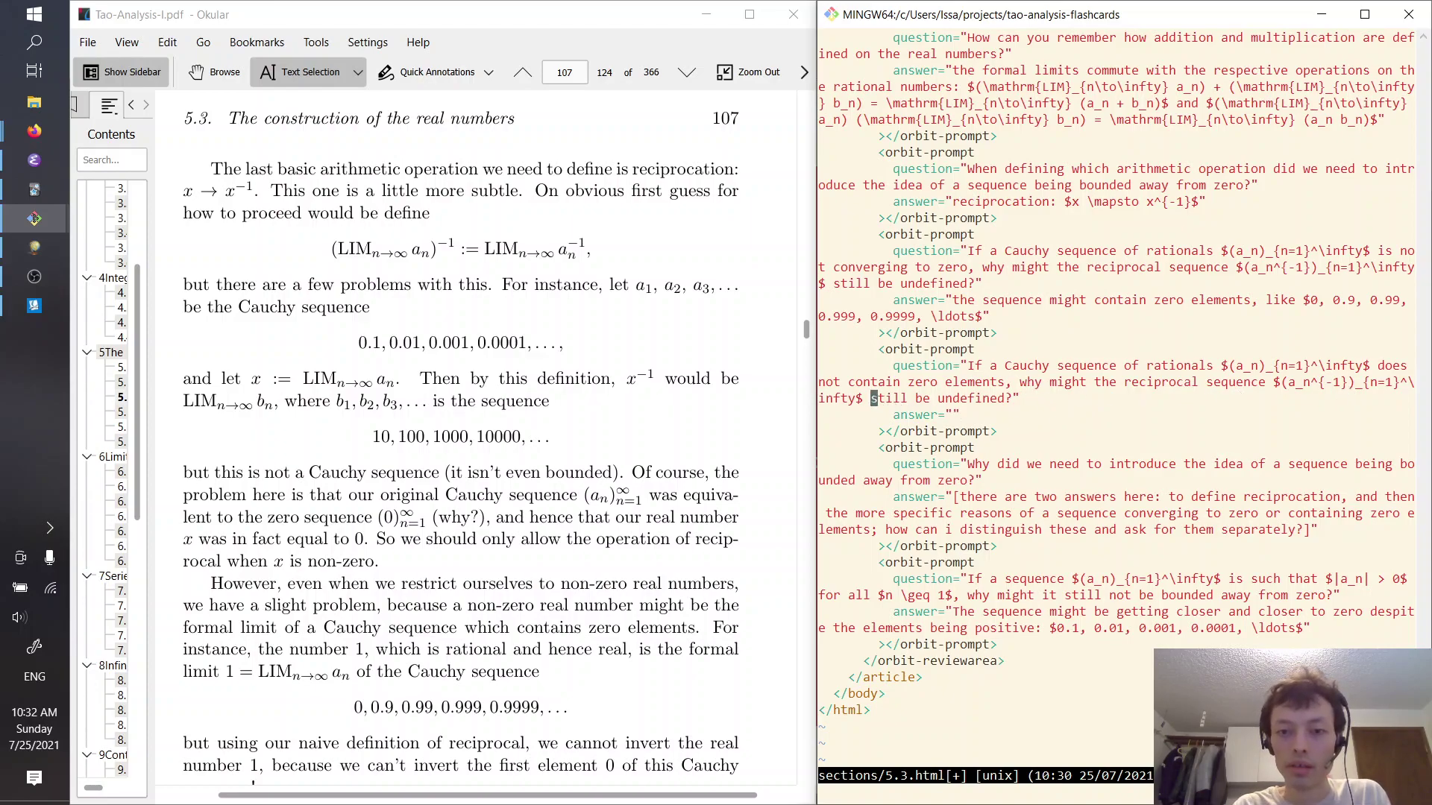
key("v")
key("e")
key("e")
key("e")
type("c not")
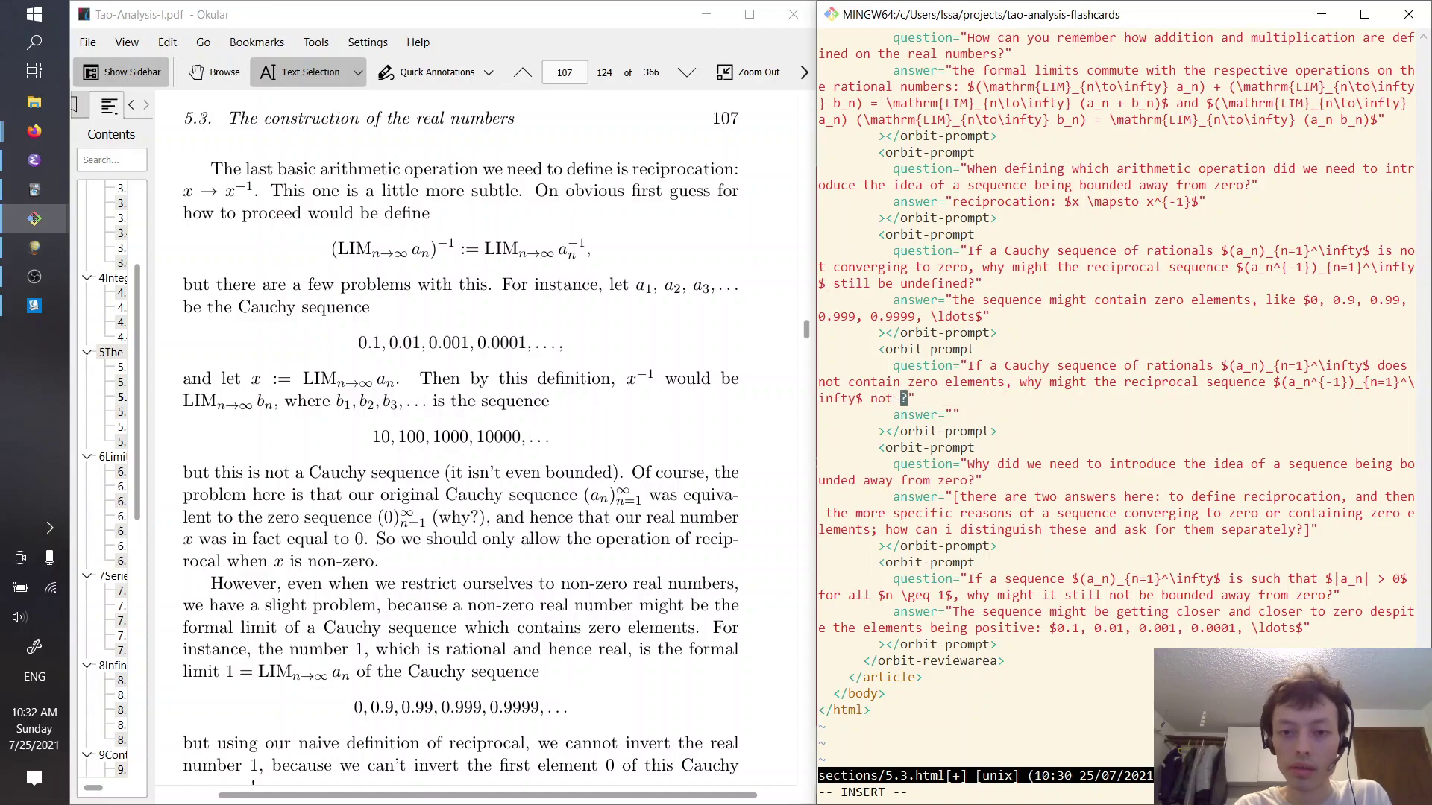
key("Left")
key("Left")
key("Left")
key("Left")
type("still")
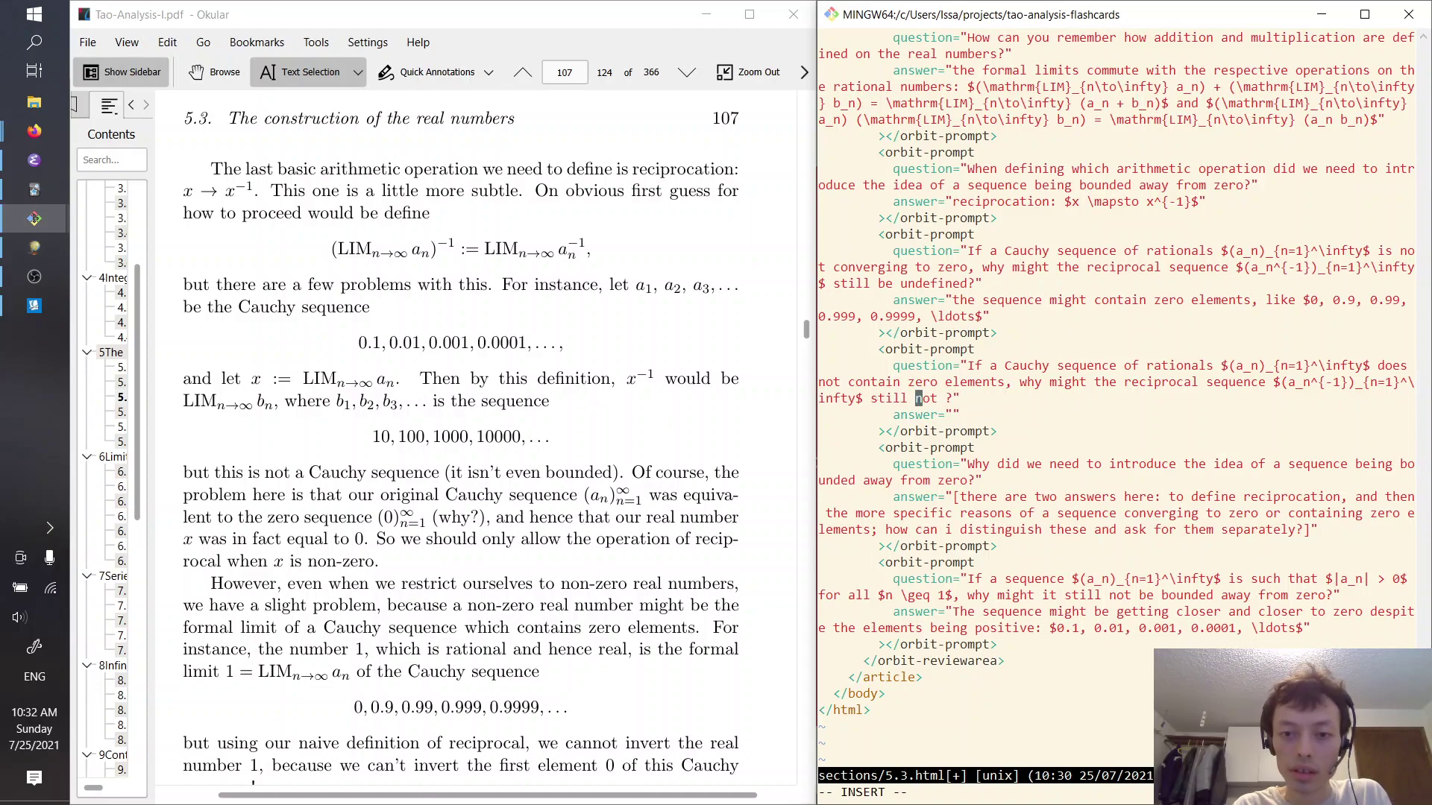
key("Right")
key("Right")
key("Right")
key("Right")
type("be Cau")
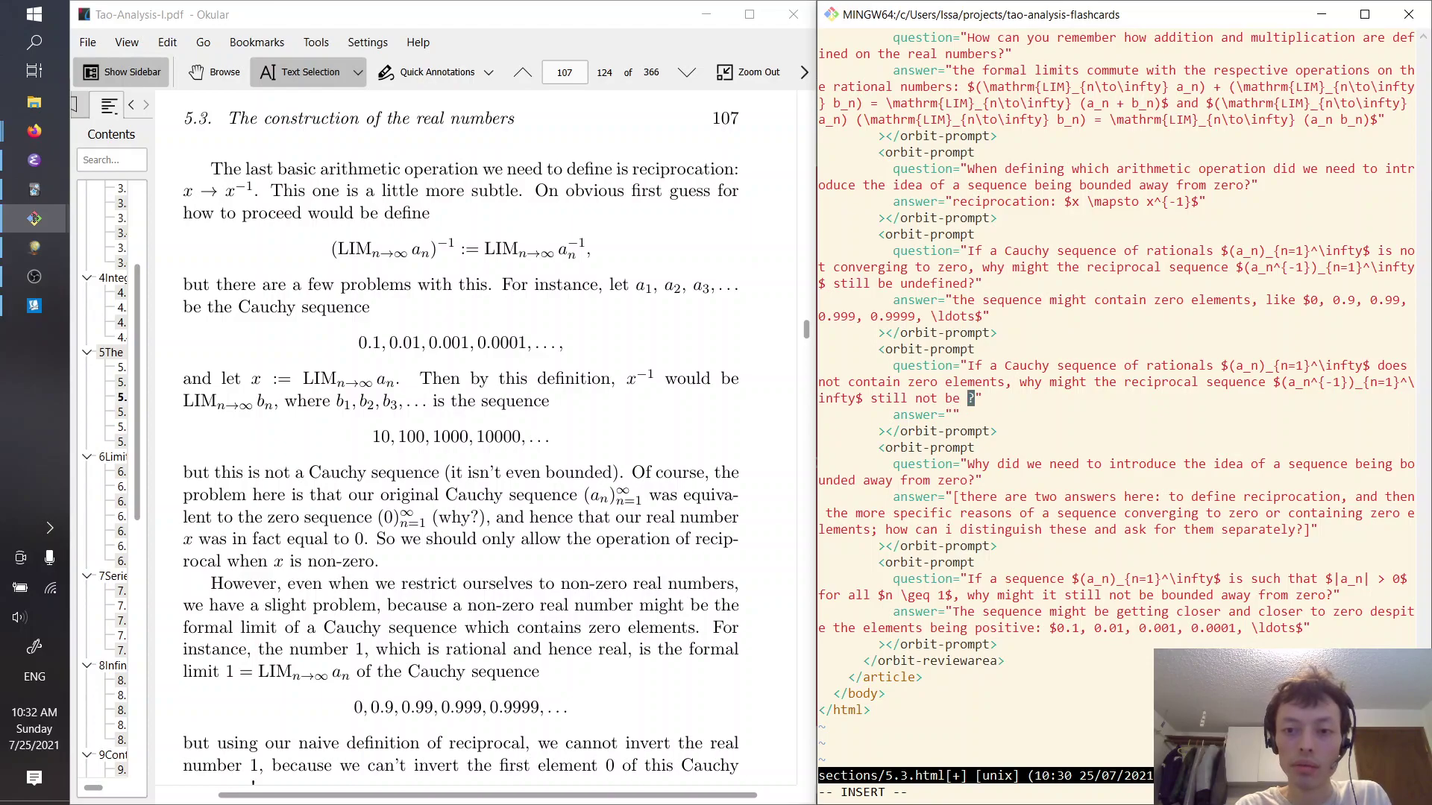
type("chy")
key("Escape")
key("j")
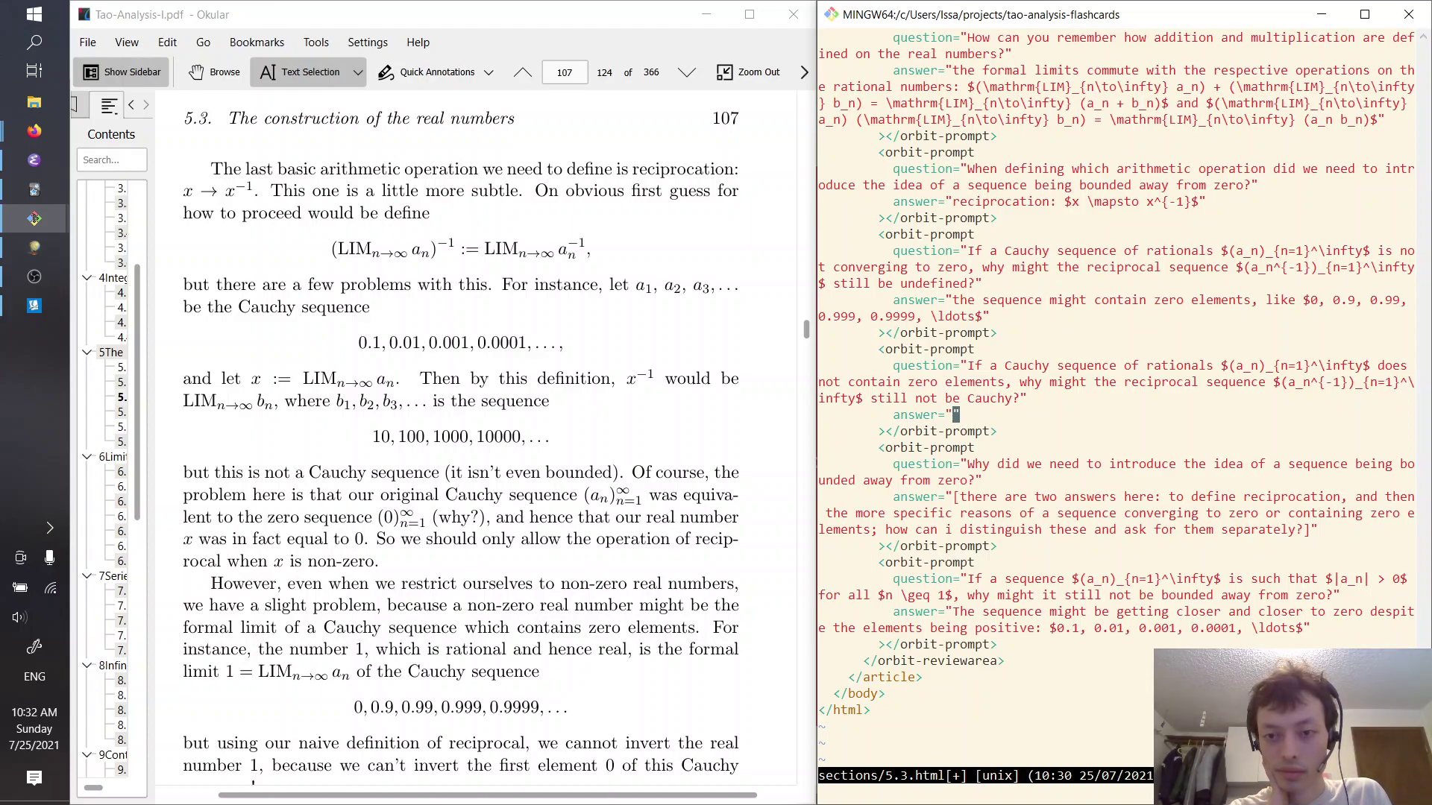
Begin the new prompt's answer with "The reciprocal sequence might be growing unboundedly as the original sequence gets smaller and smaller: "
key("i")
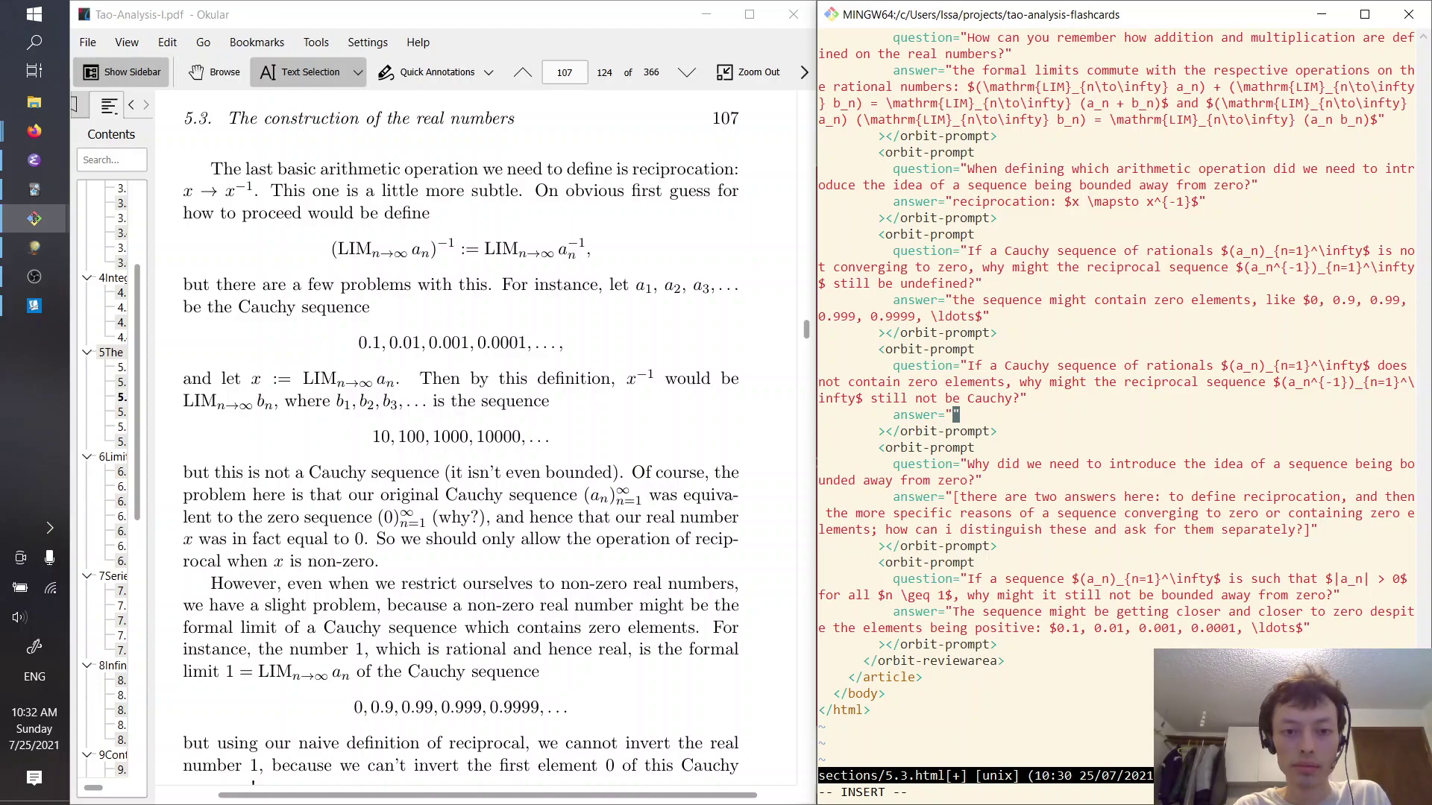
type("The ")
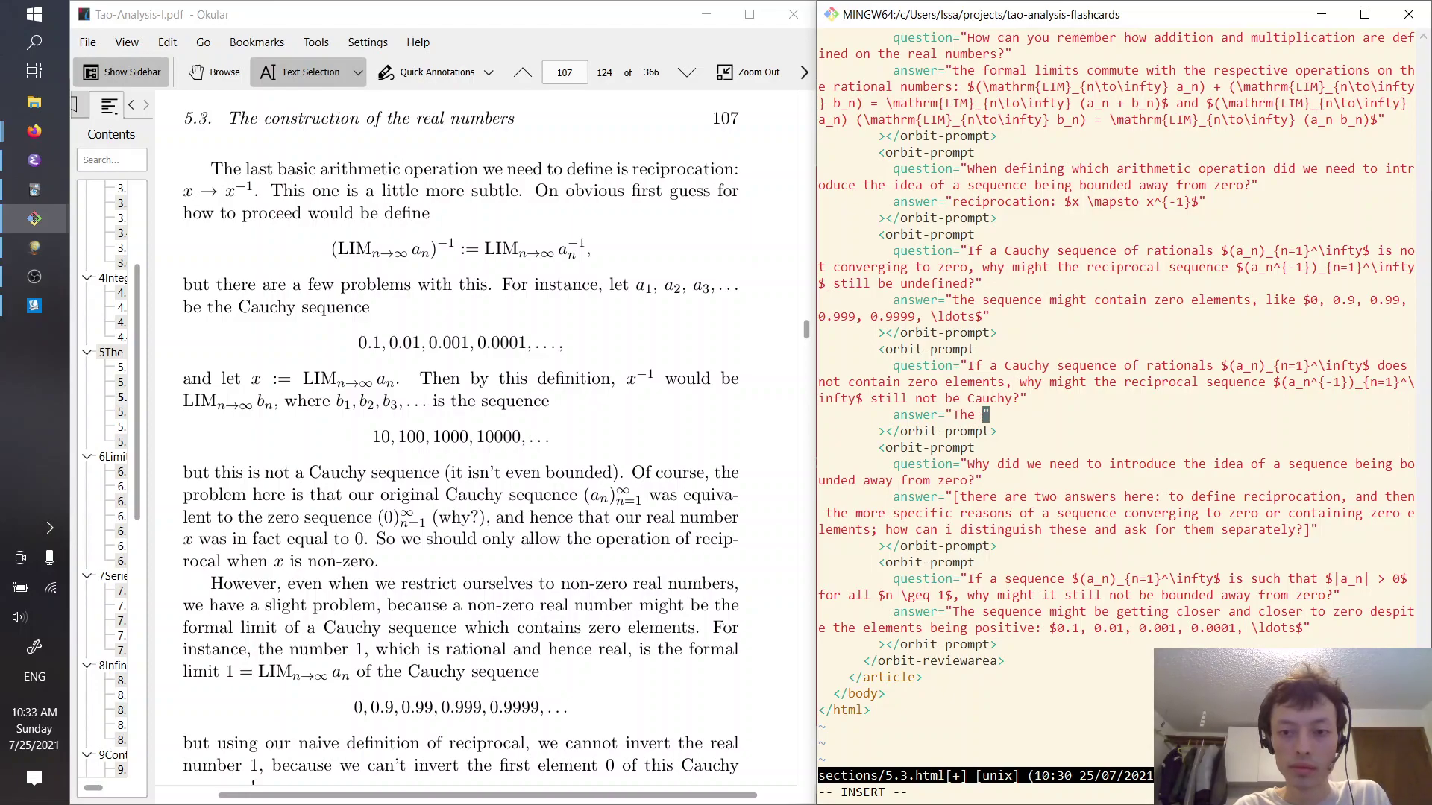
type("recipr")
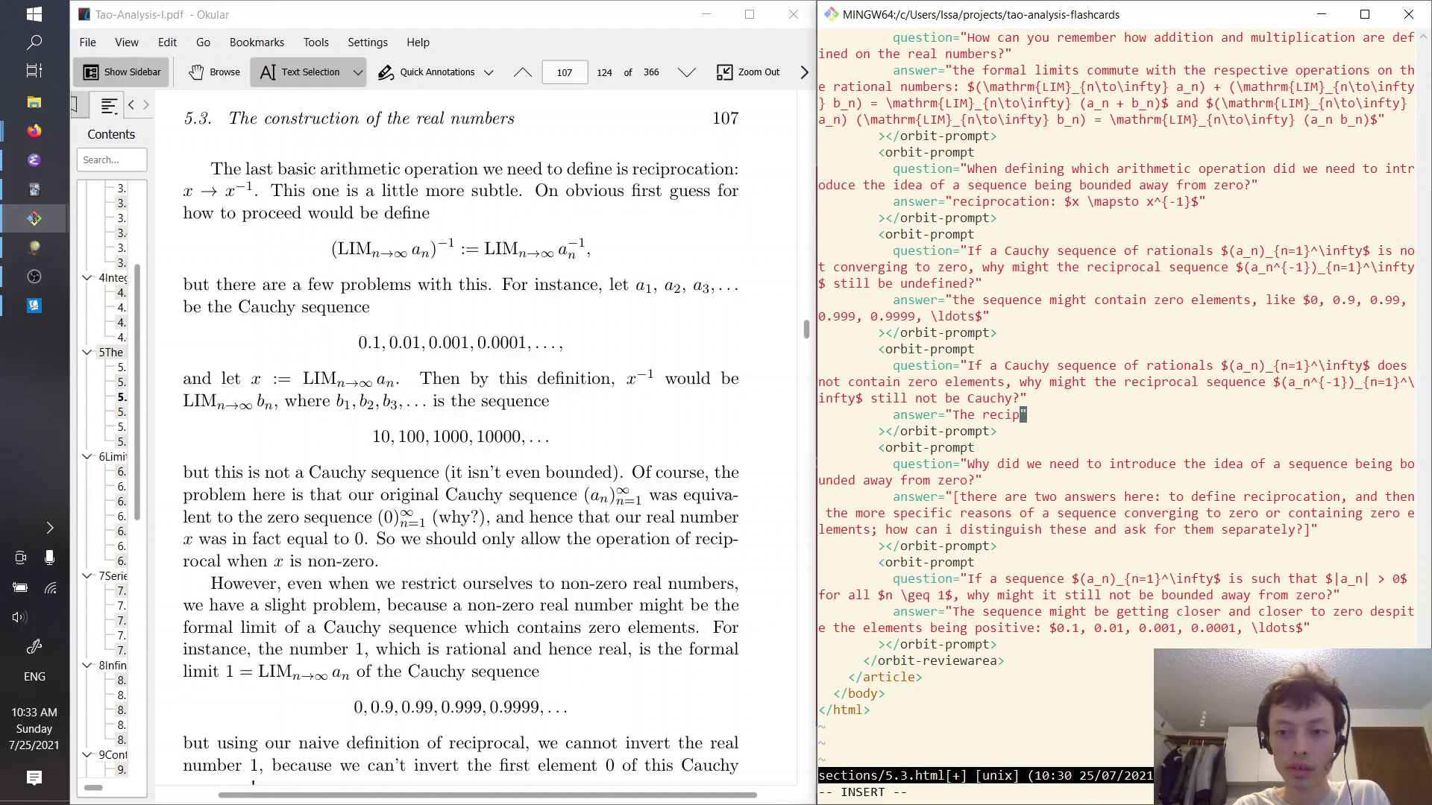
type("ocal sequence mig")
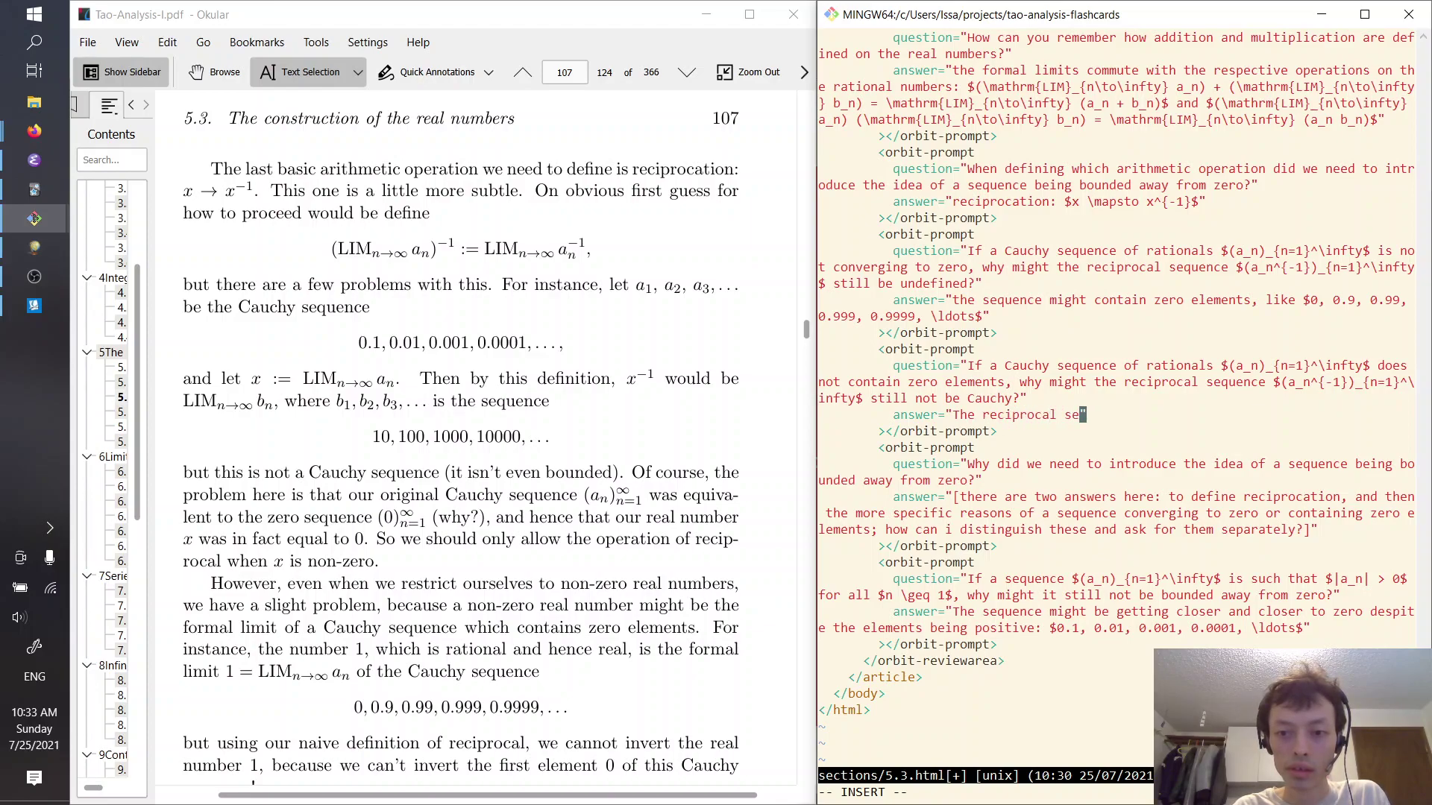
type("ht ")
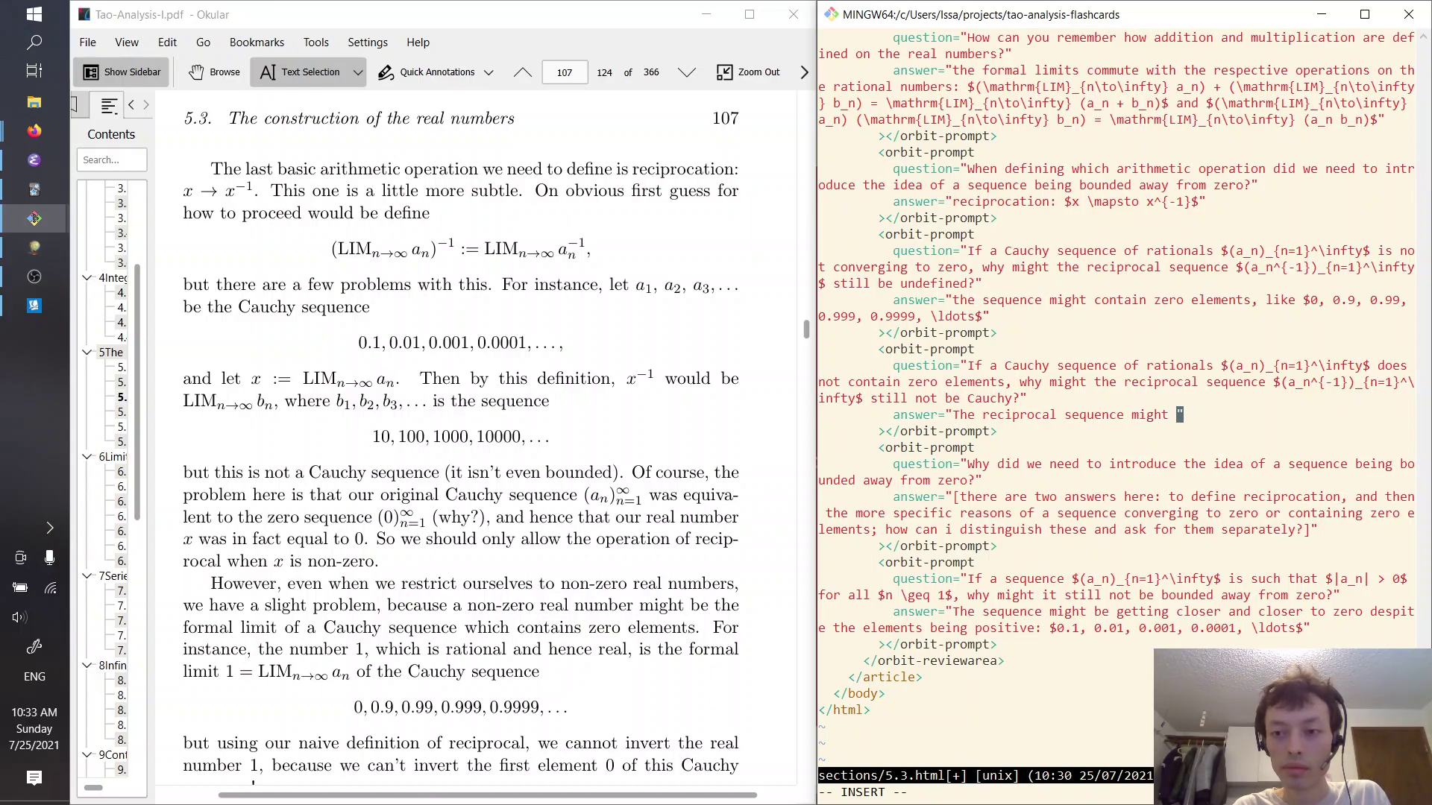
type("be un")
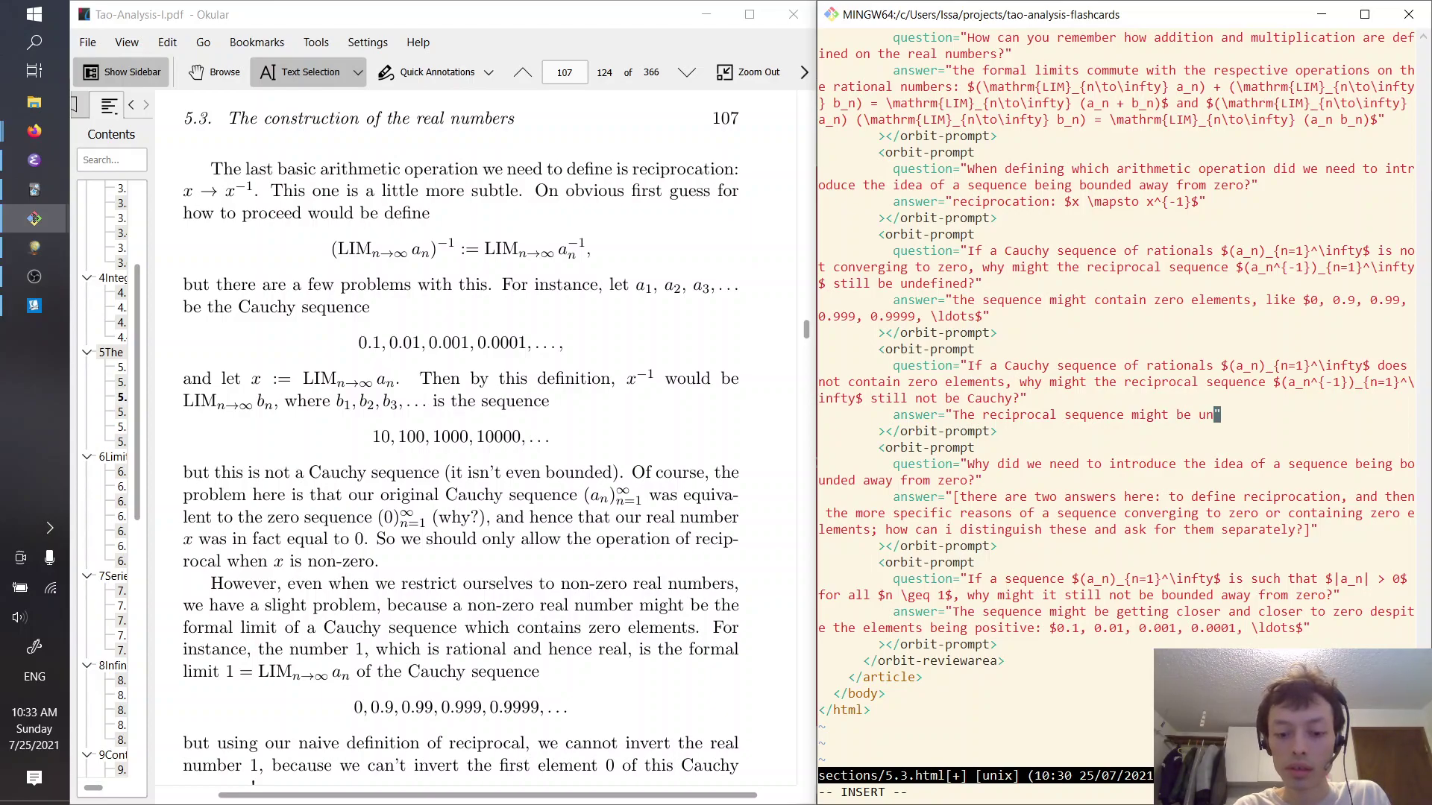
key("BackSpace")
key("BackSpace")
type("growing unbou")
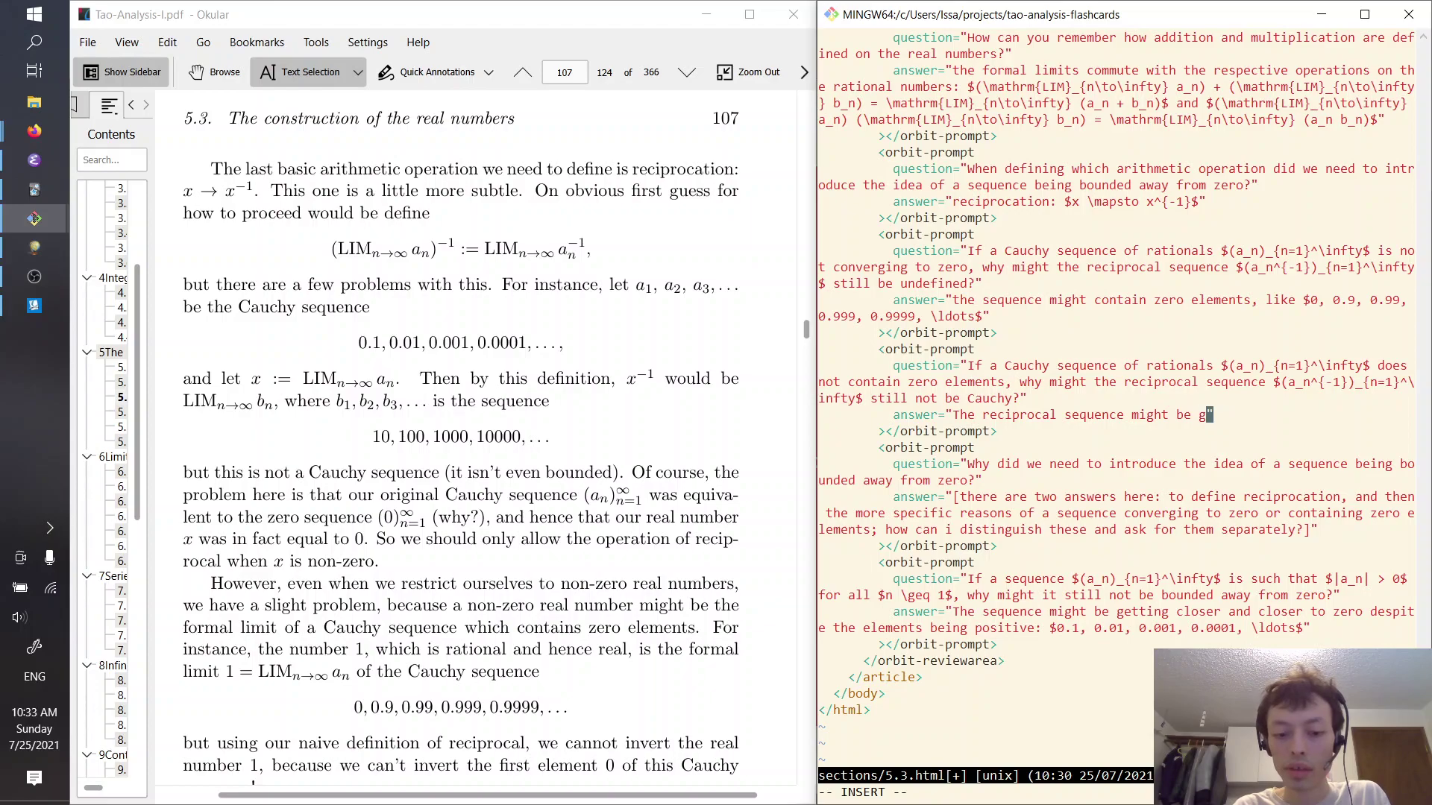
type("ndedly as the ")
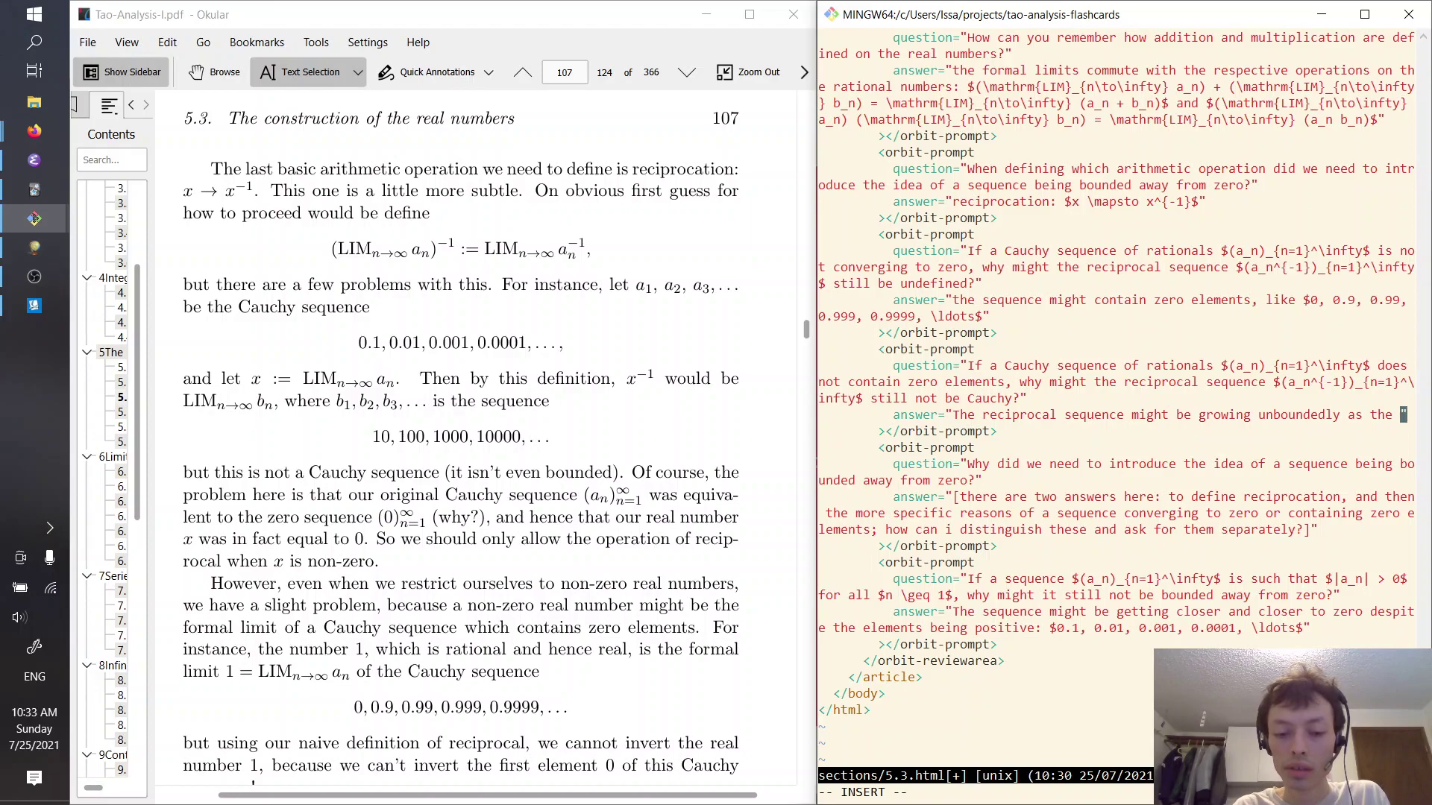
type("se")
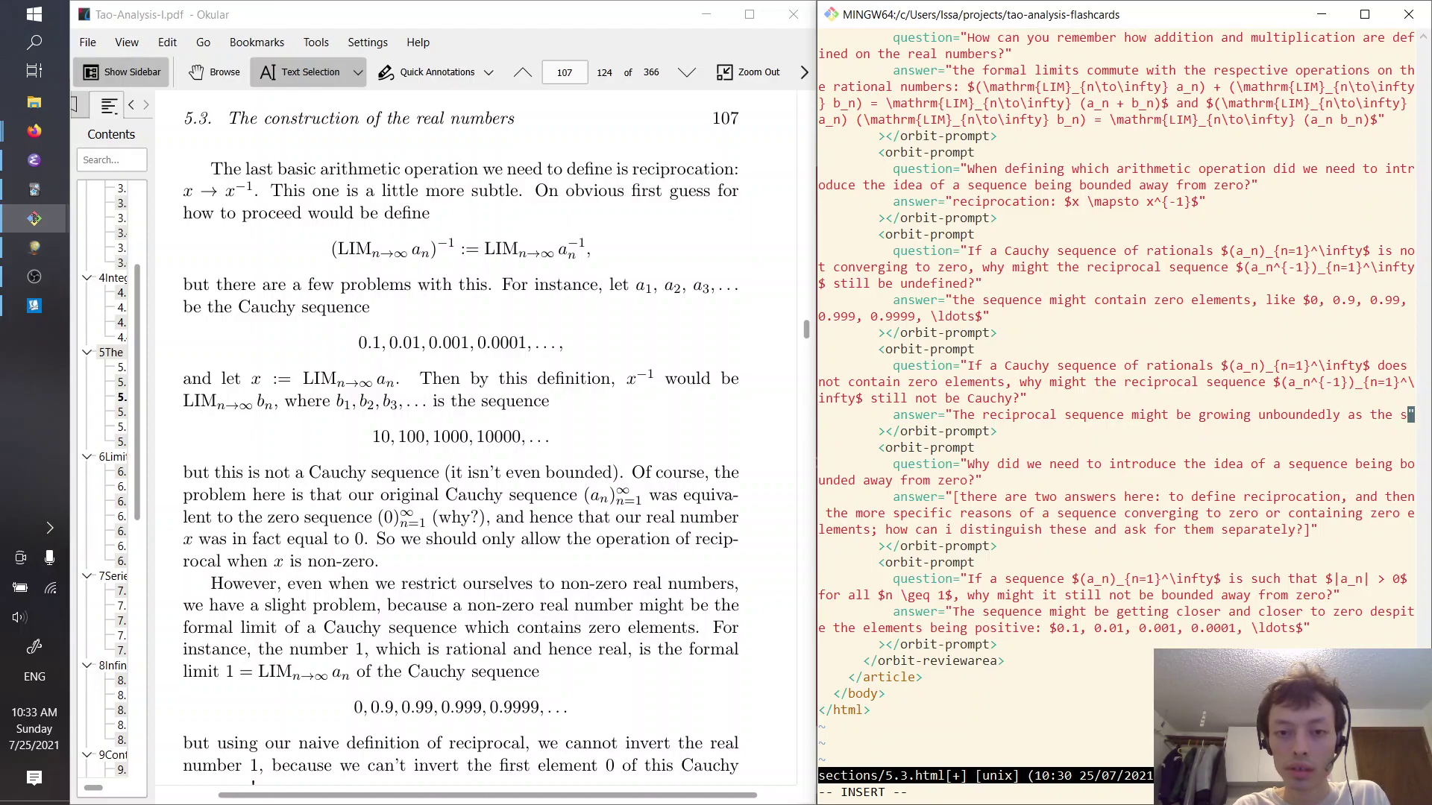
key("BackSpace")
key("BackSpace")
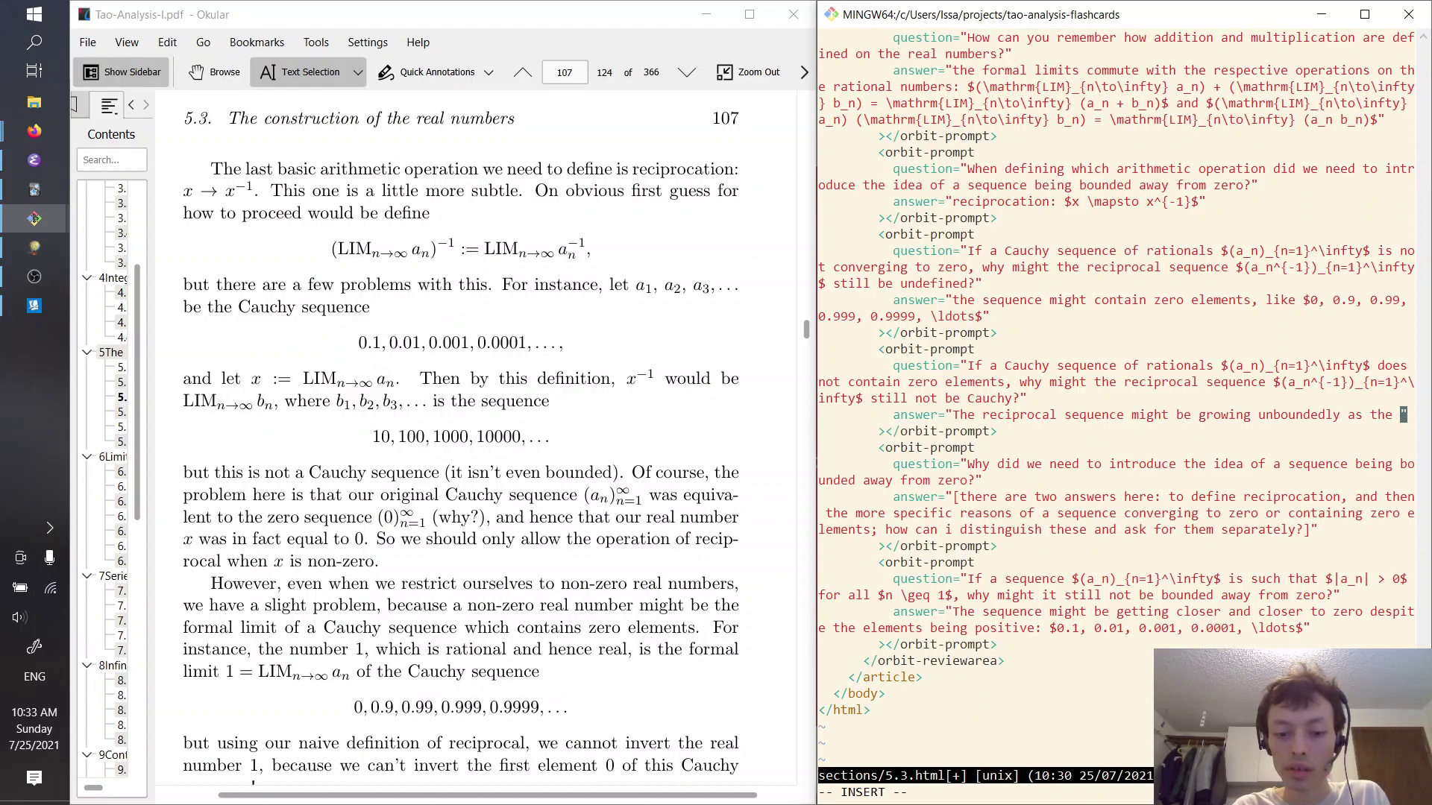
type("original se")
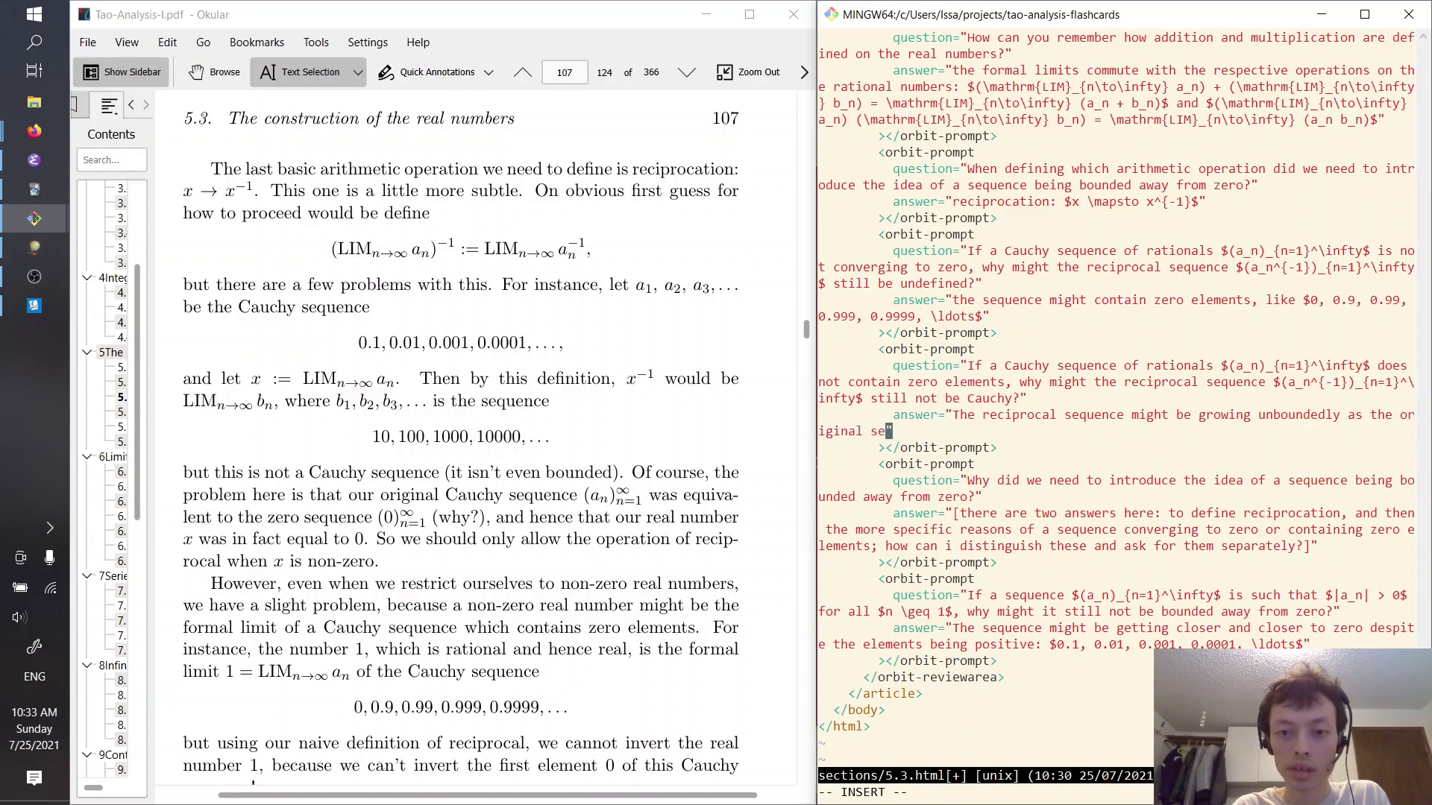
type("quence ")
type("gets smaller and ")
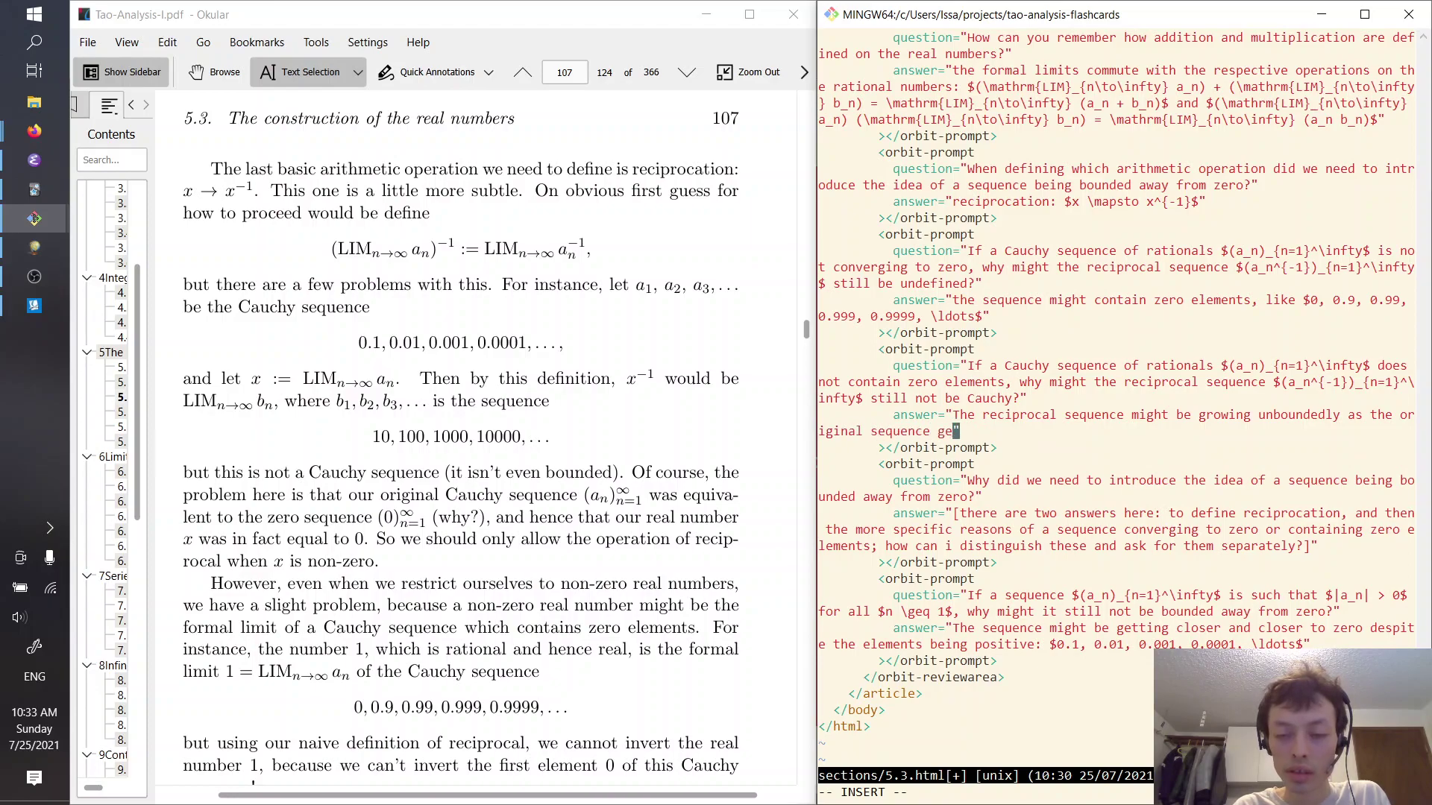
type("smaller: ")
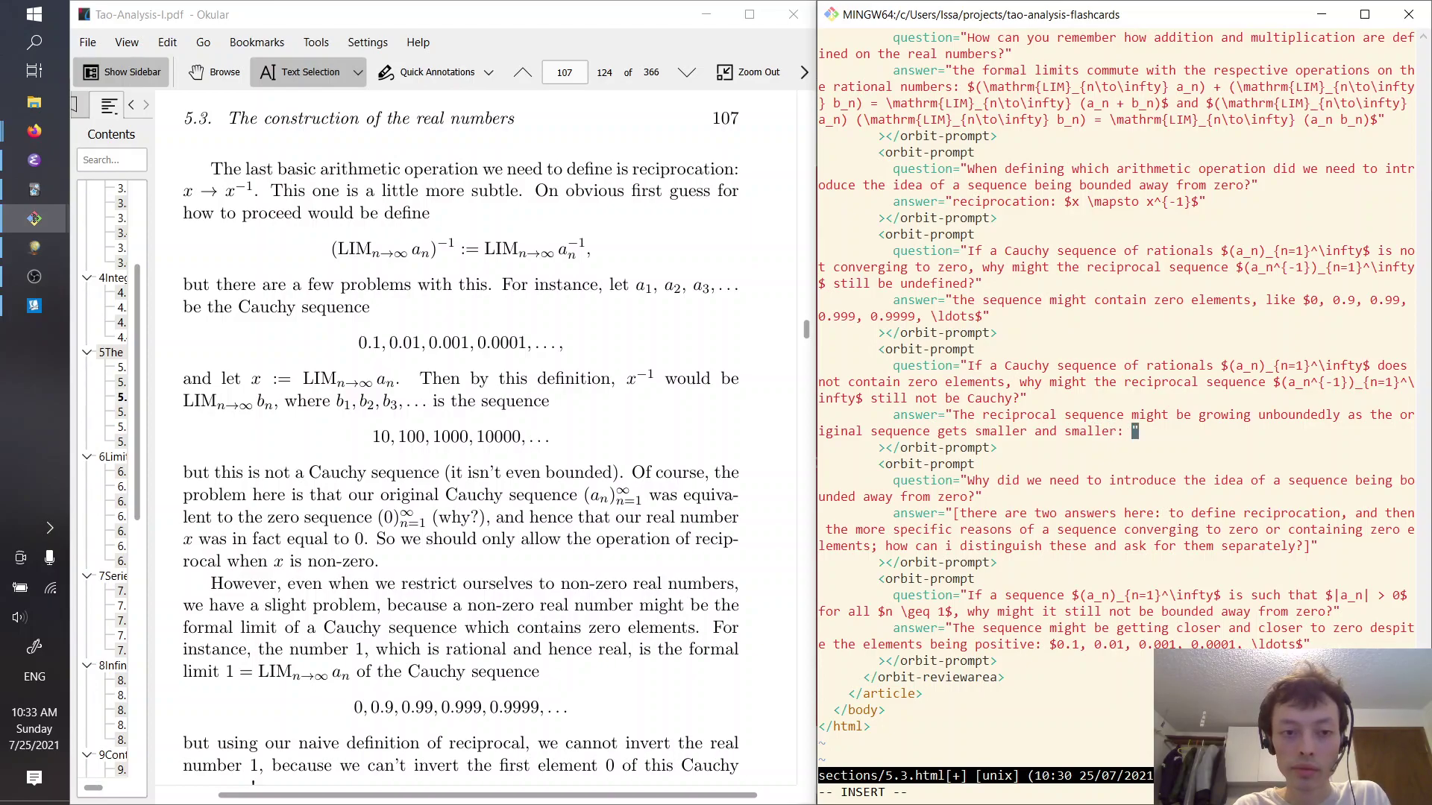
Add the example sequence "$0.1, 0.01, 0.001, 0.0001, \ldots$" after the colon in the new prompt's answer
type("$0.1")
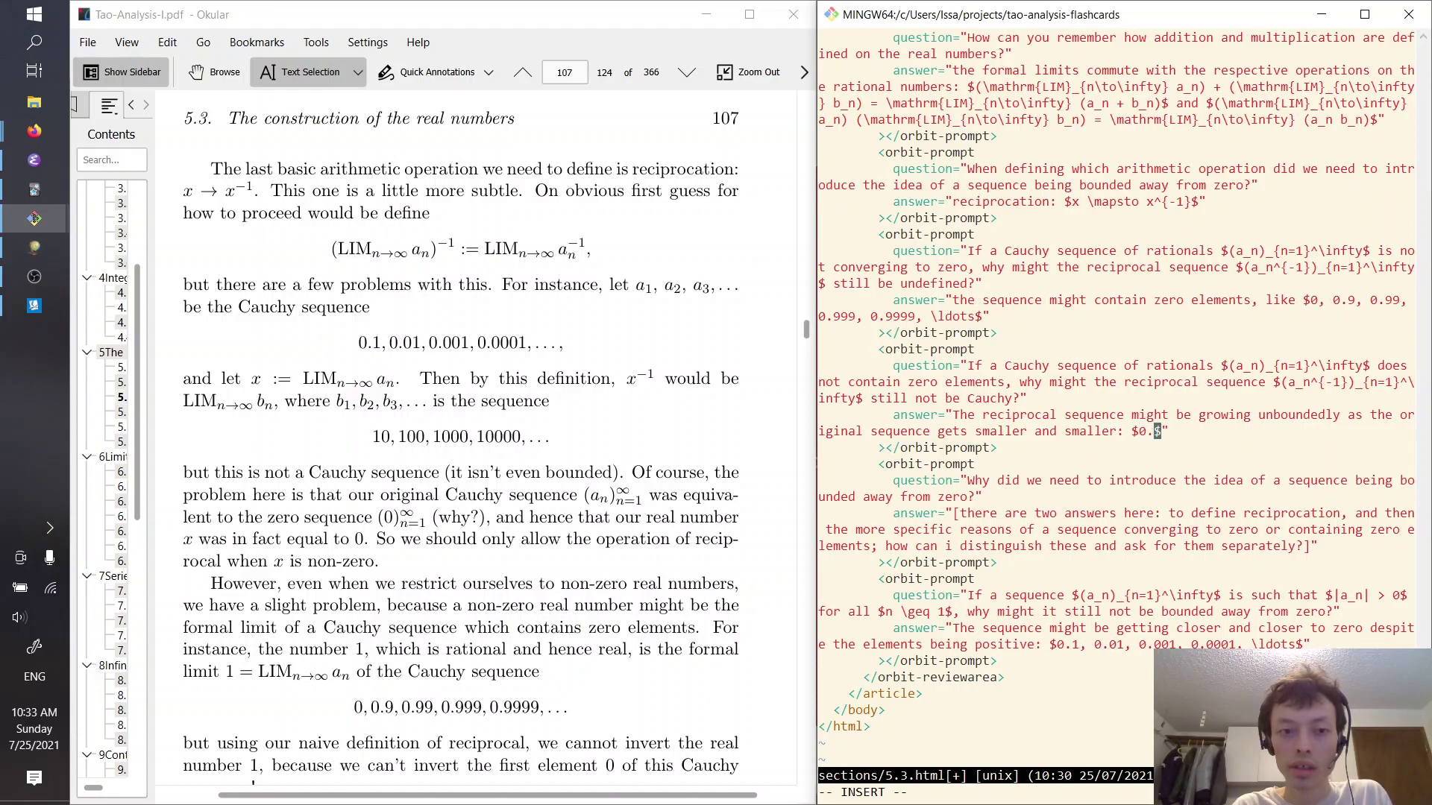
type(", 0.01")
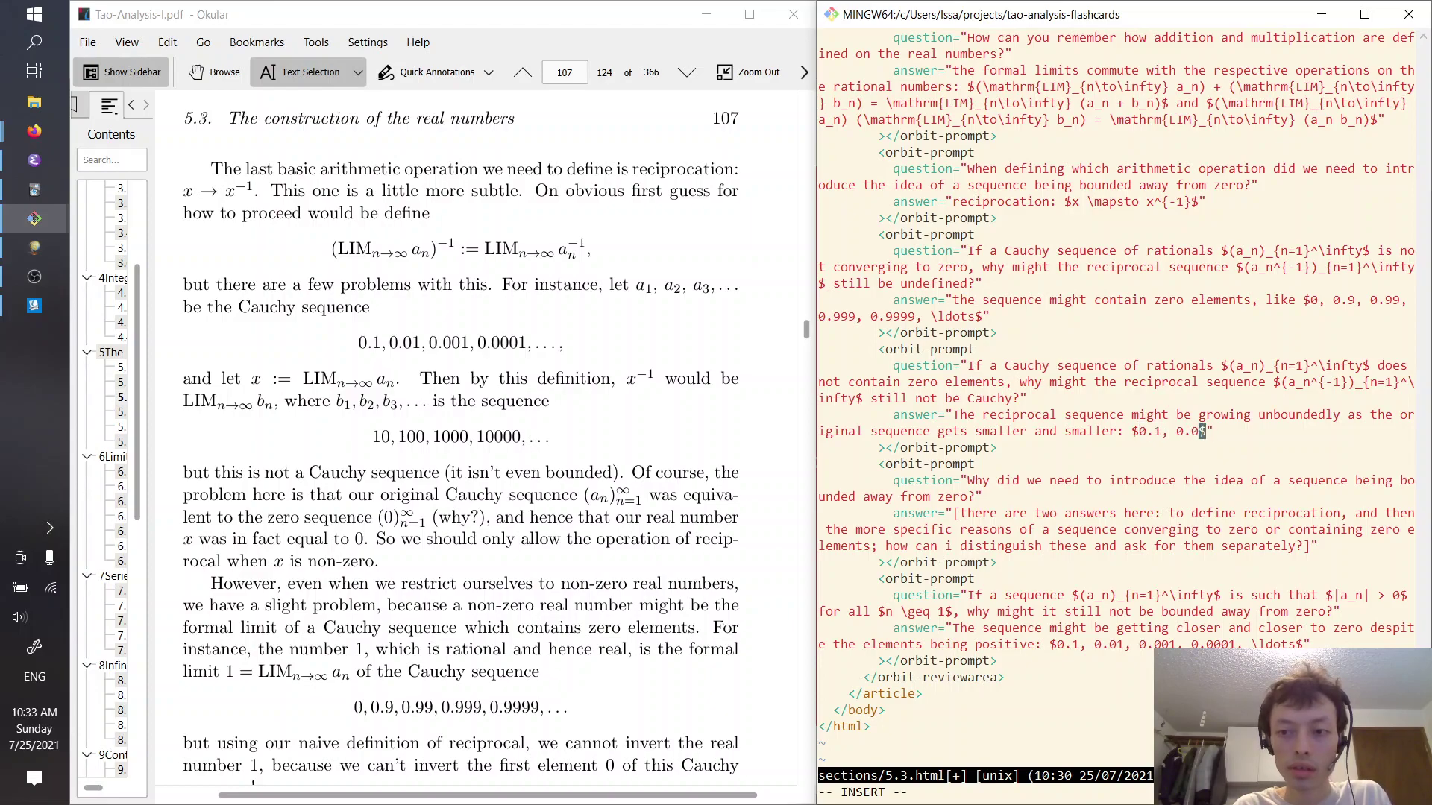
type(", 0.001, ")
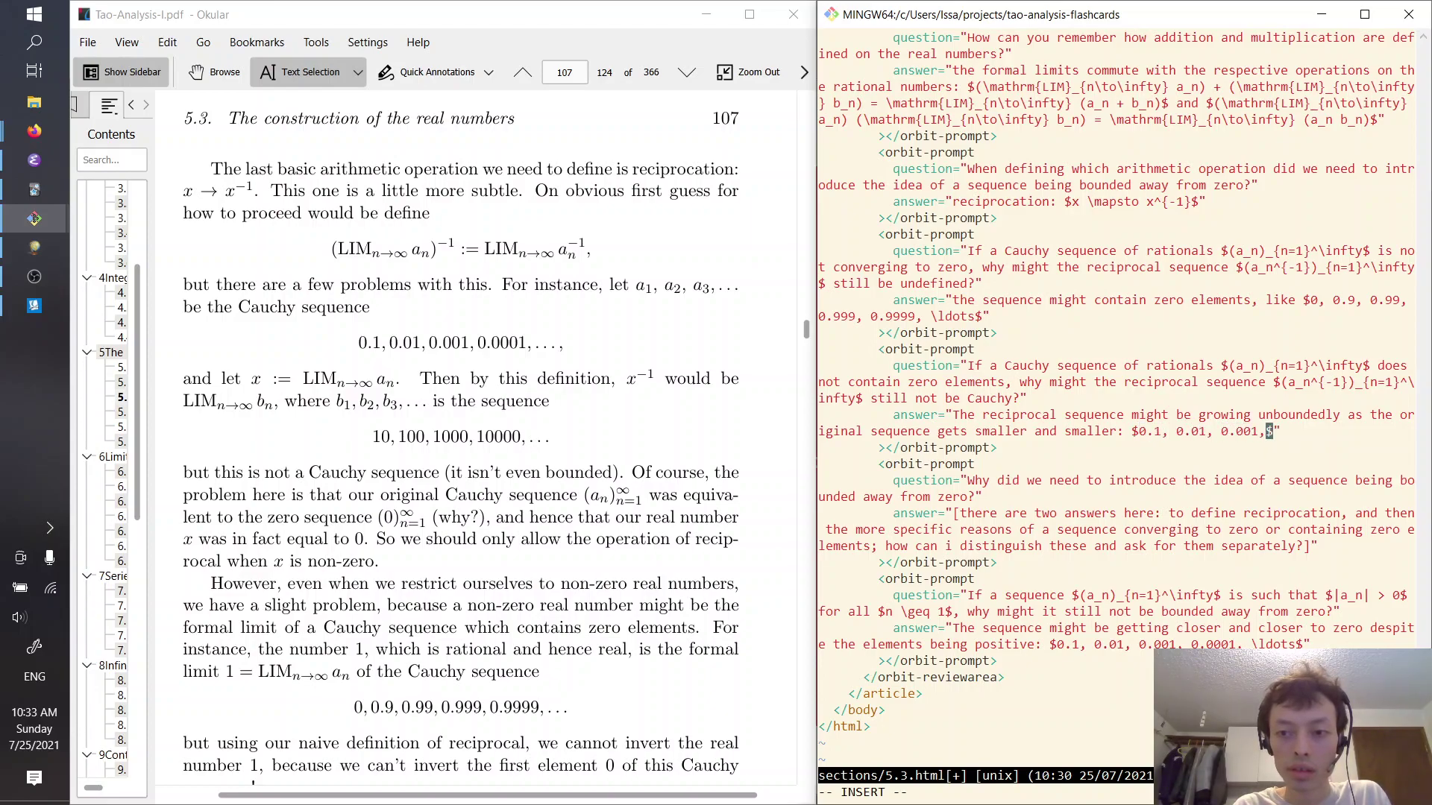
type("0.0001")
type(", \\ldots")
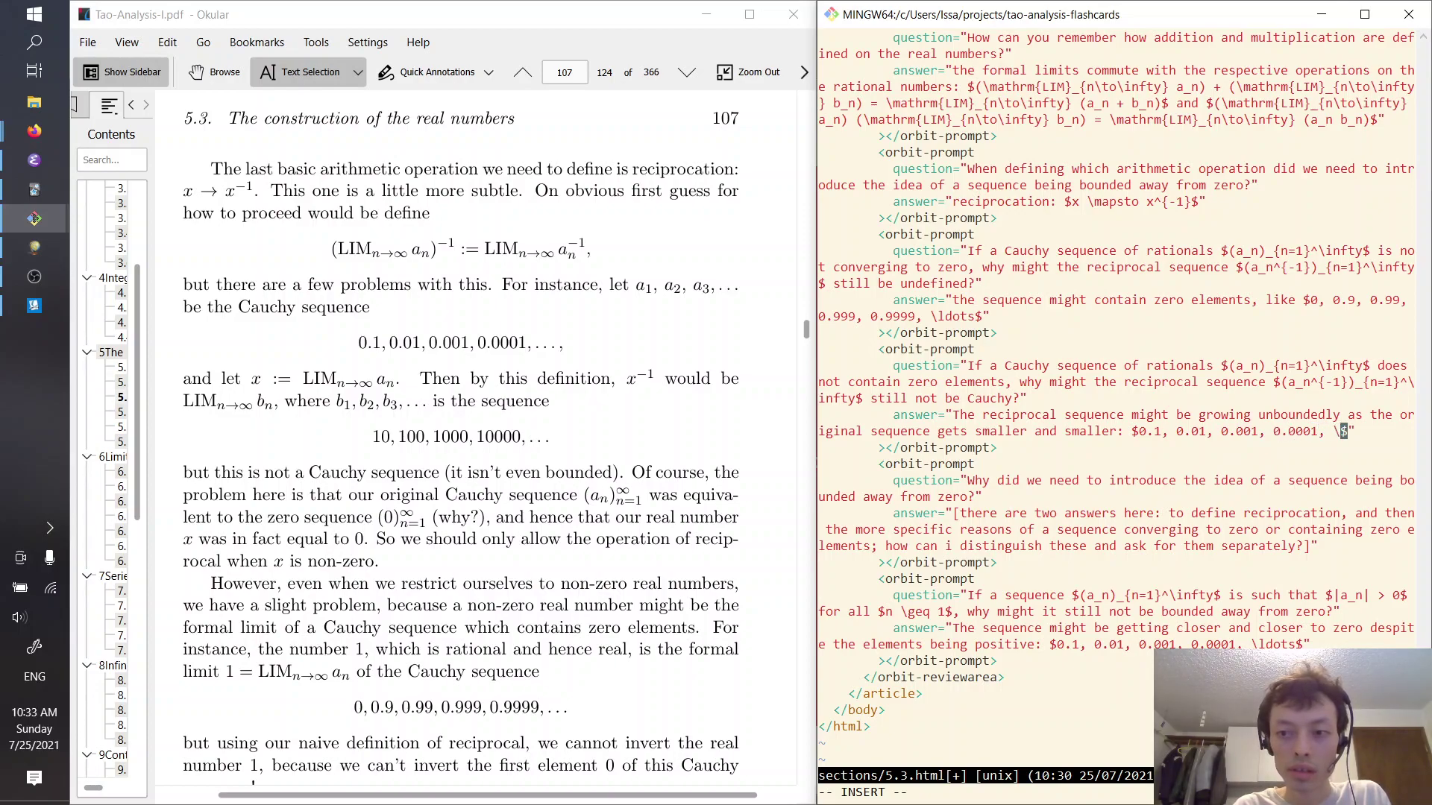
Insert "the reciprocal sequence of" before the example sequence in the new prompt's answer
key("Escape")
key("b")
key("b")
key("b")
key("b")
key("b")
key("b")
key("b")
key("b")
key("b")
key("b")
key("b")
key("b")
key("b")
key("b")
key("b")
key("b")
key("b")
key("b")
key("b")
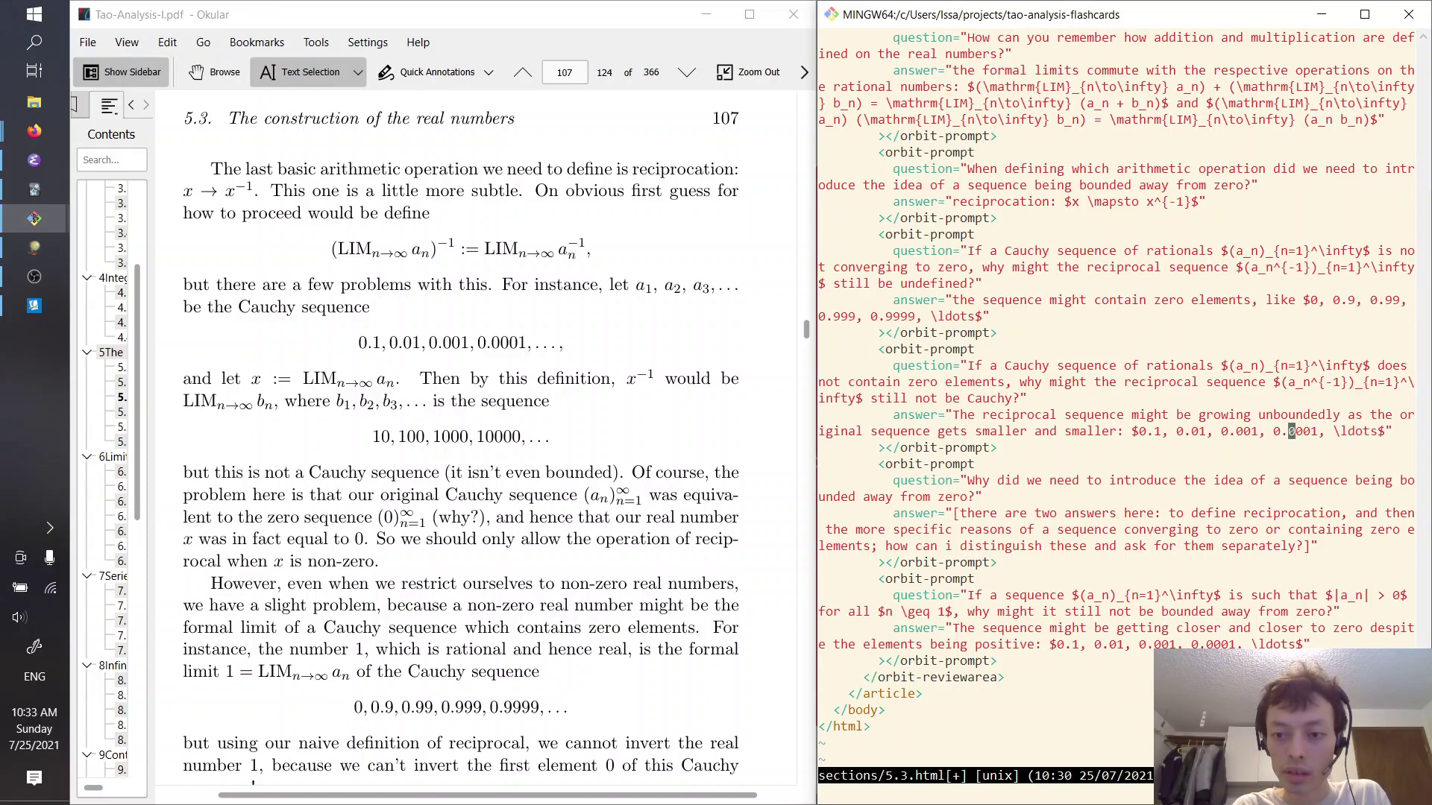
type("ithe recip")
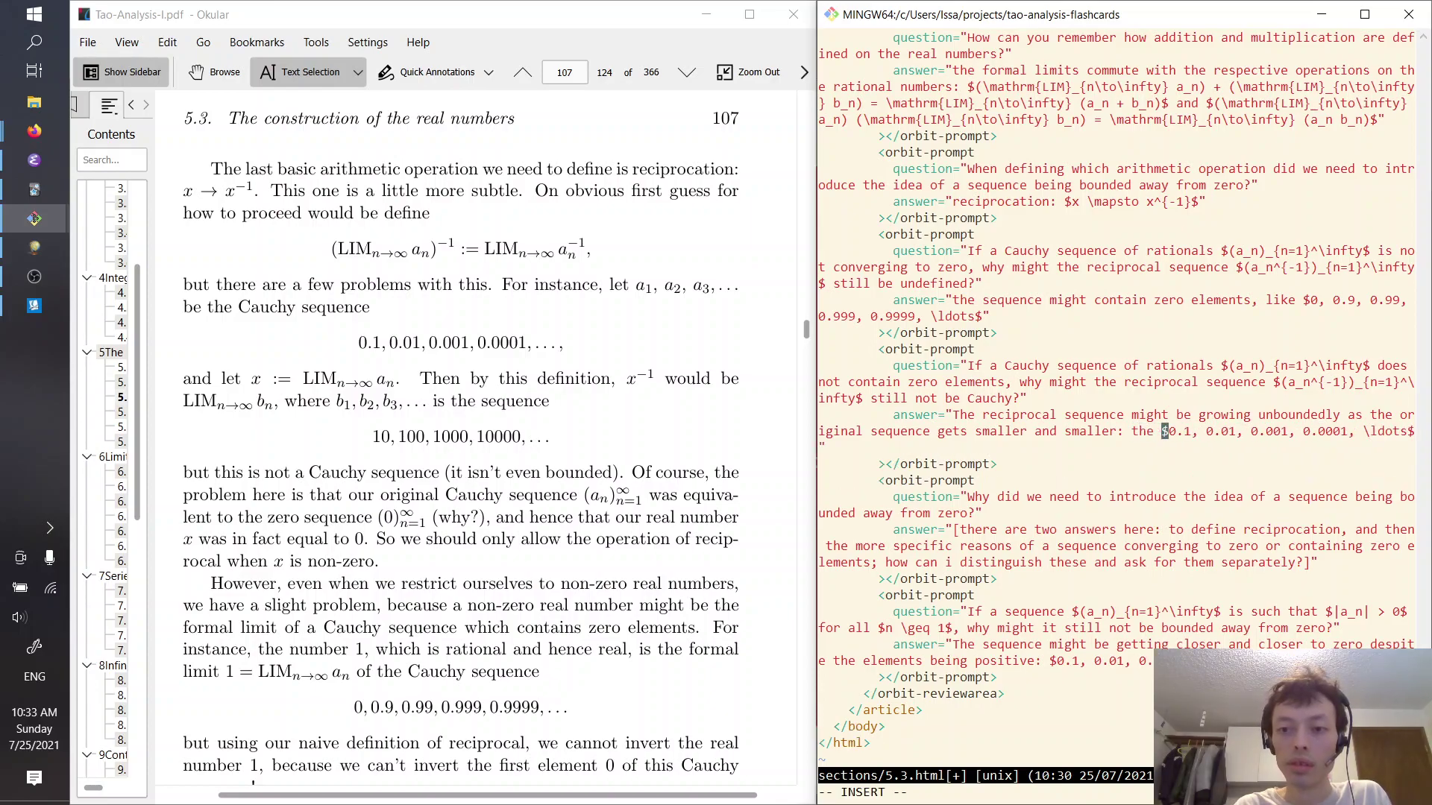
type("rocal sequence")
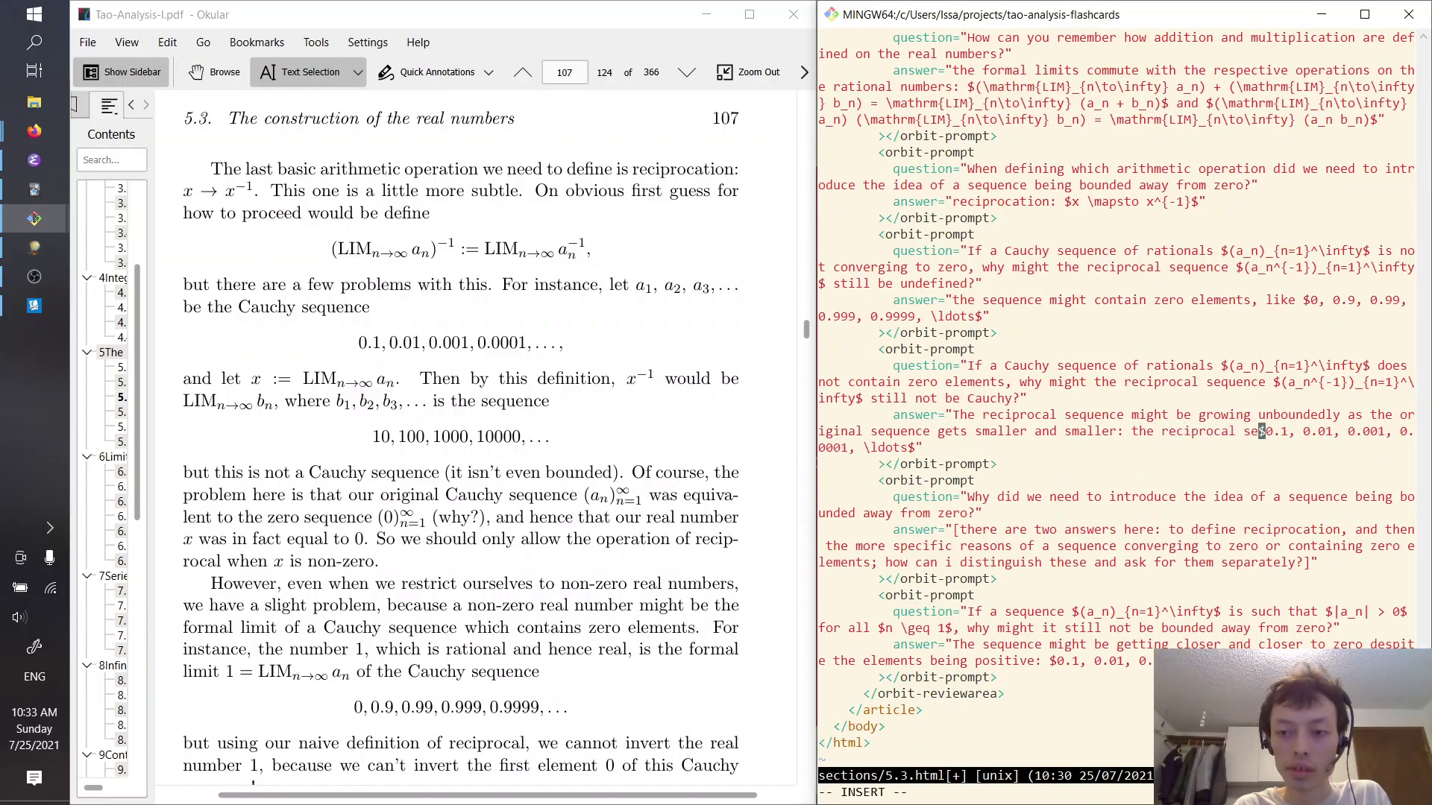
type(" of")
key("Escape")
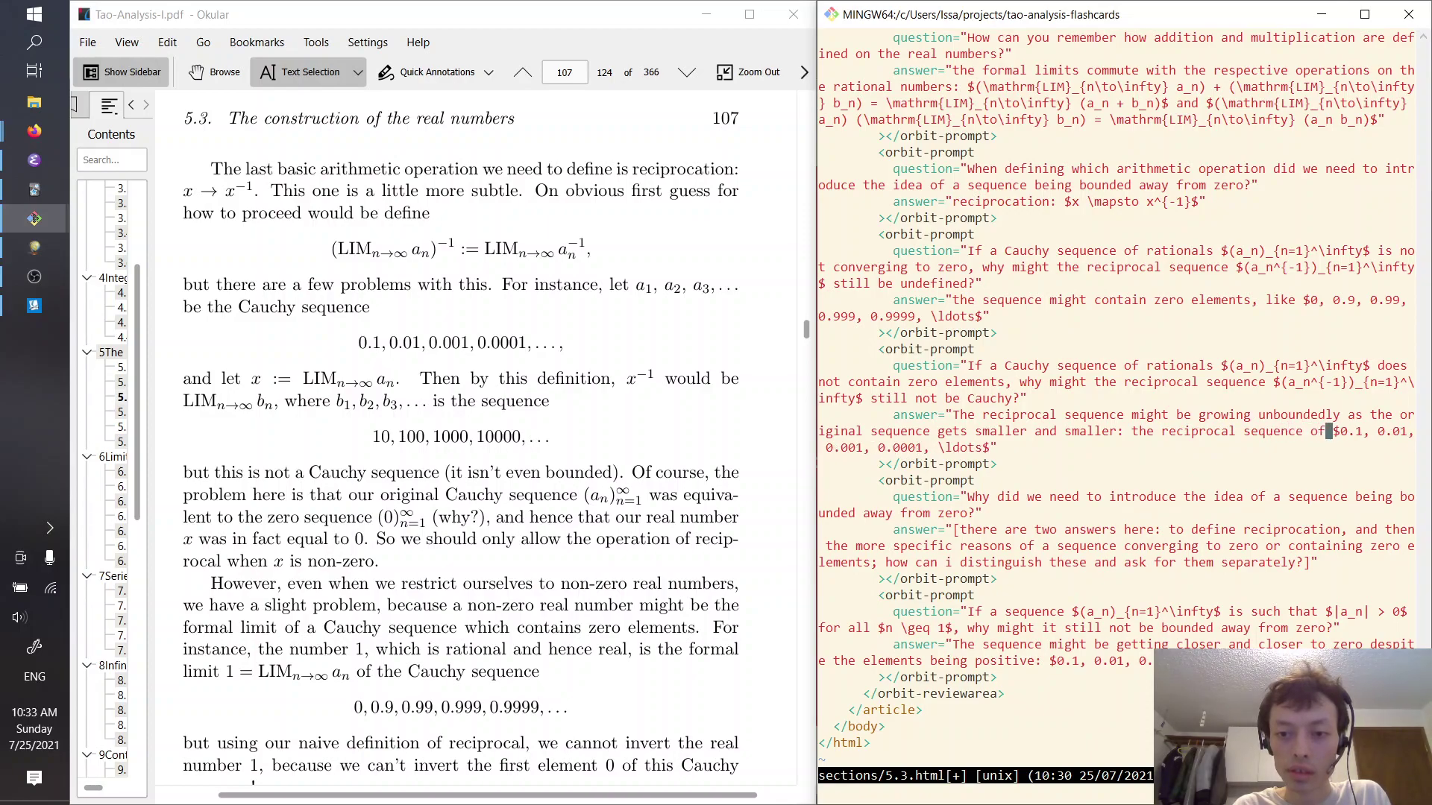
Append " is $10, 100, 1000, 10000, \ldots$" after the example sequence in the new prompt's answer
key("dollar")
type("i is $$")
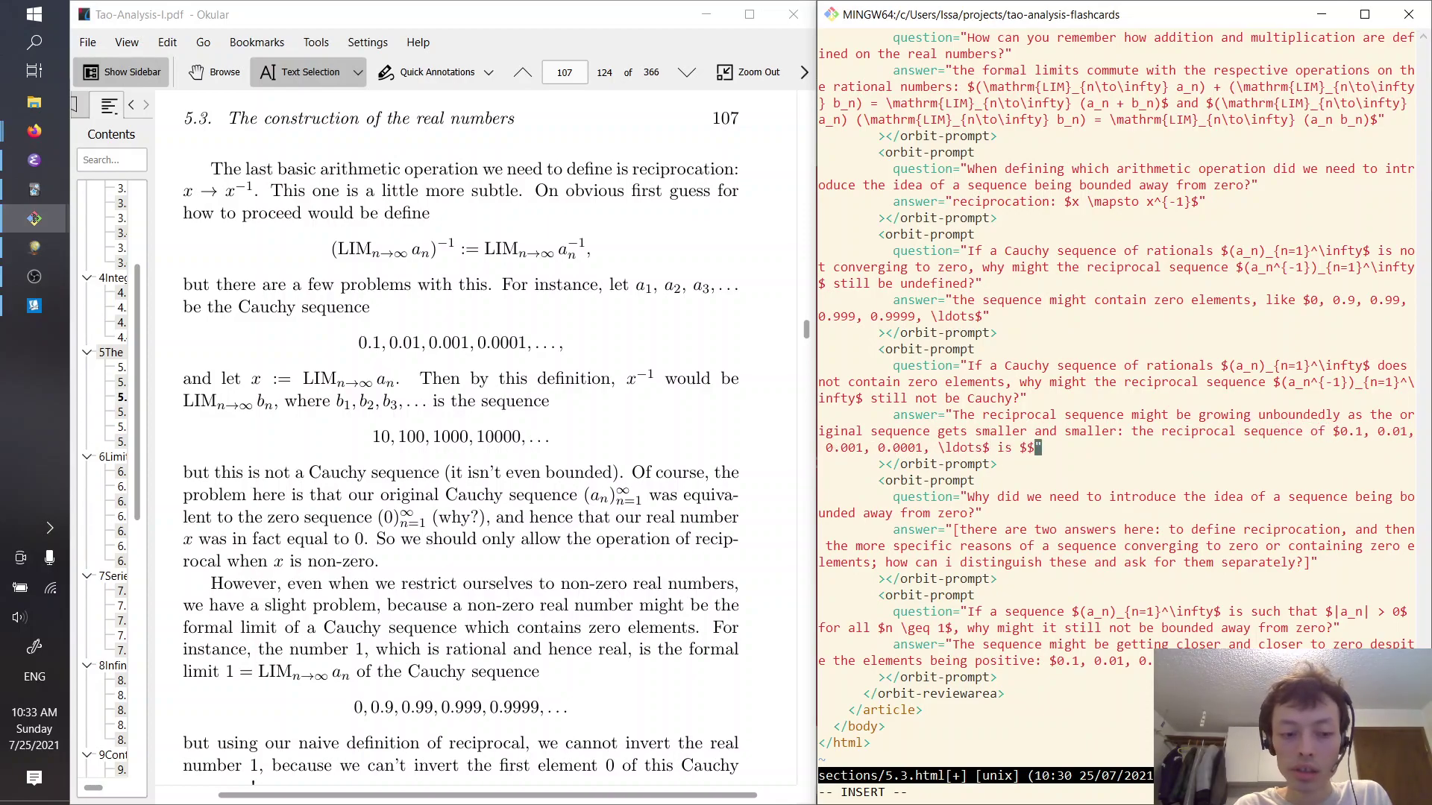
key("Left")
type("10, ")
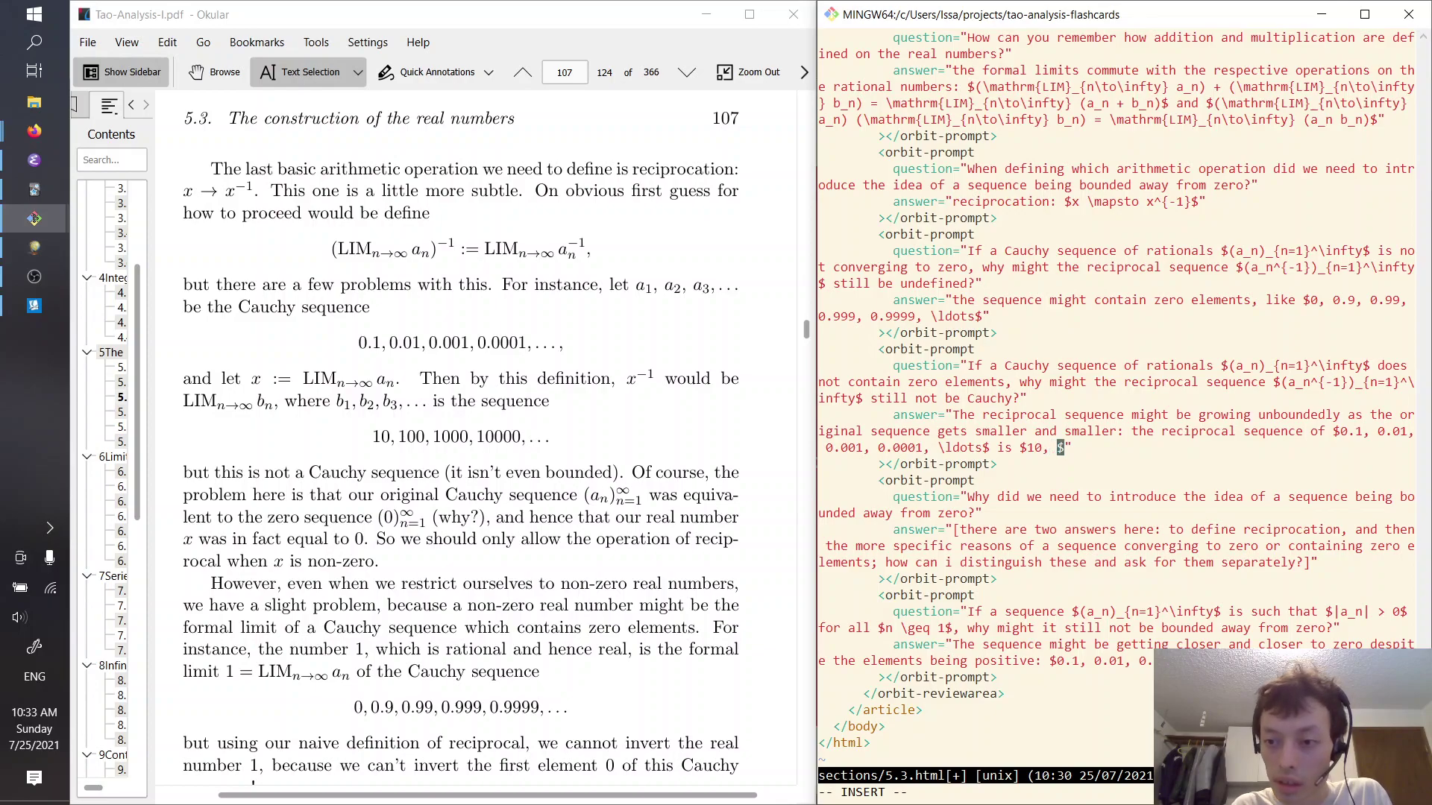
type("100, ")
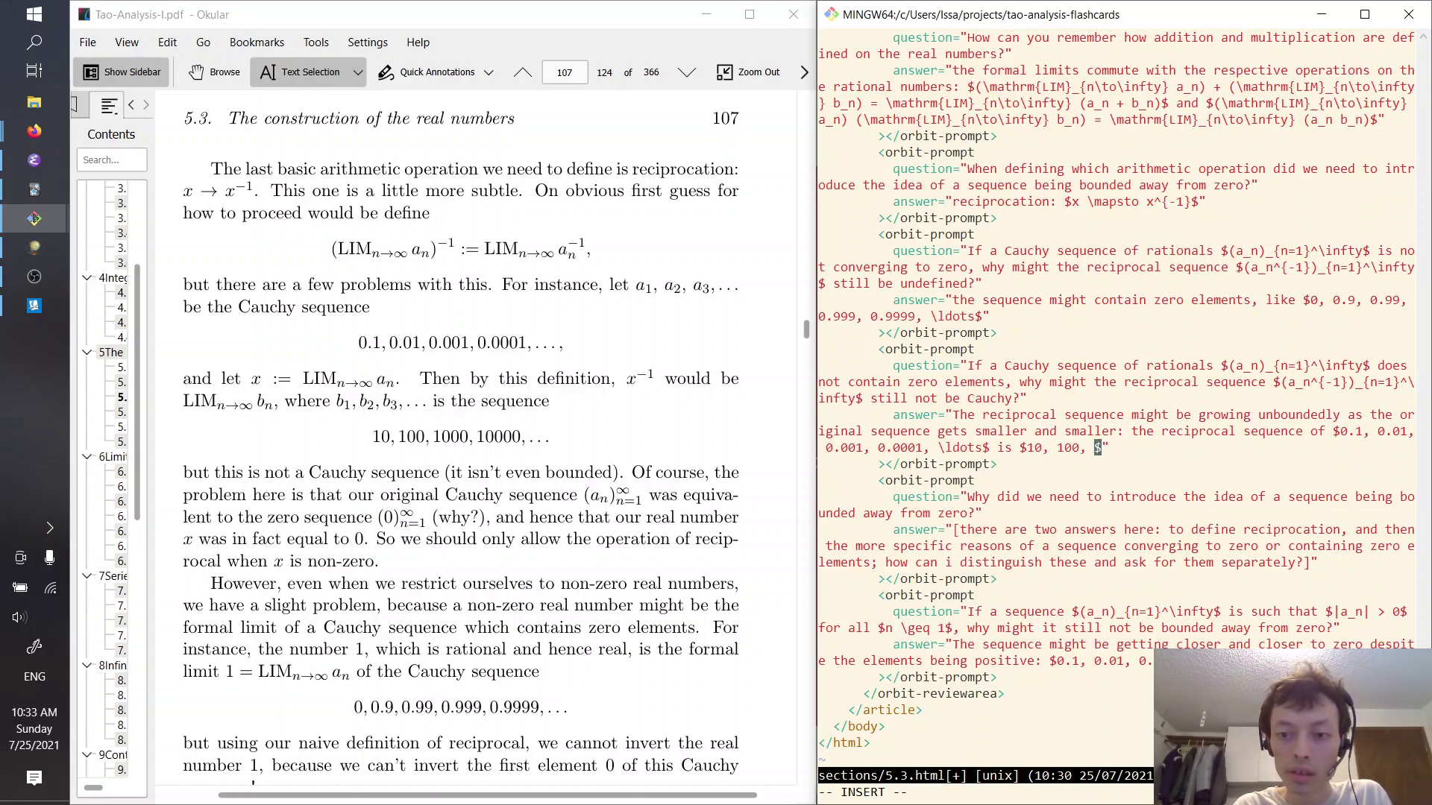
type("1000, 1000")
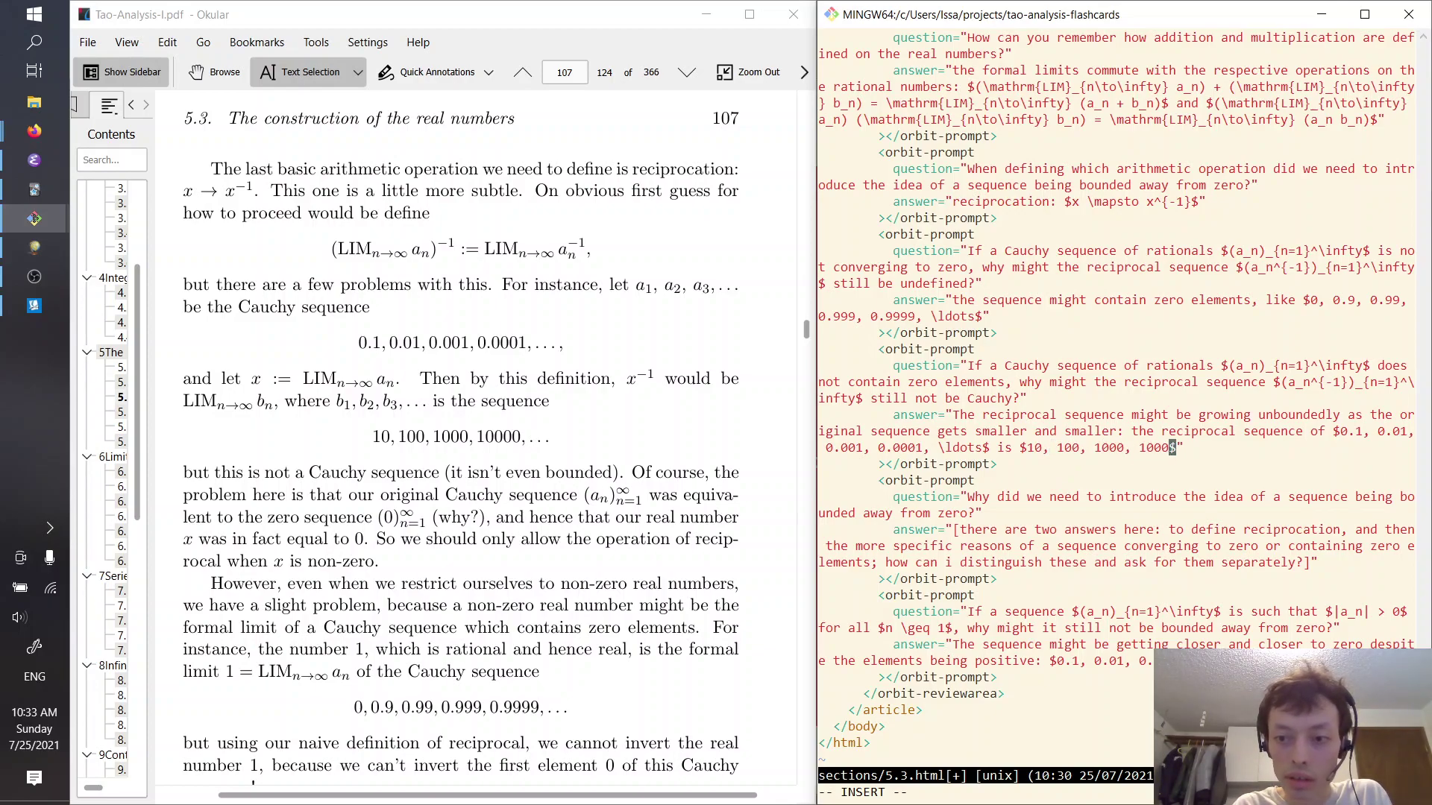
type("0")
type(", \\ldots")
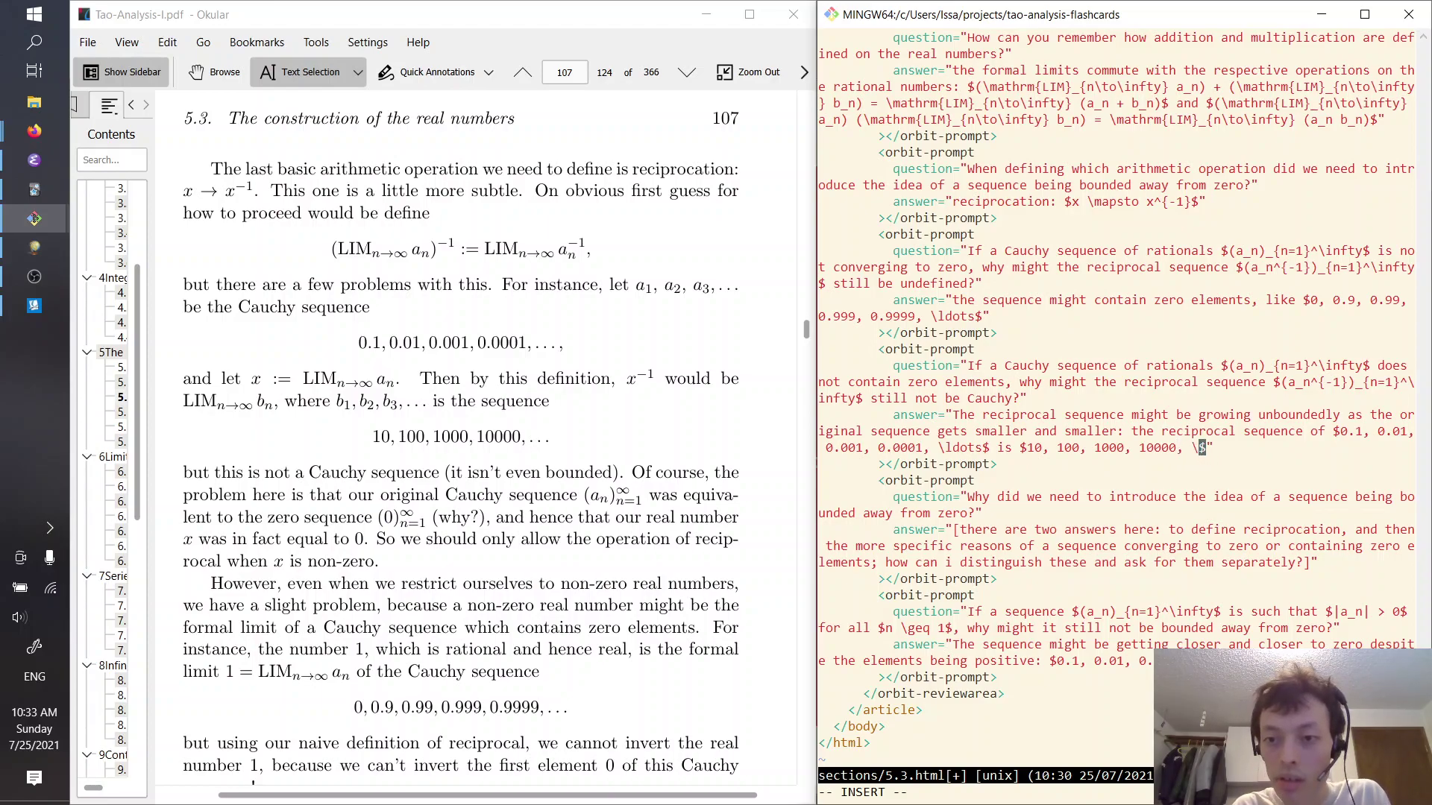
key("Right")
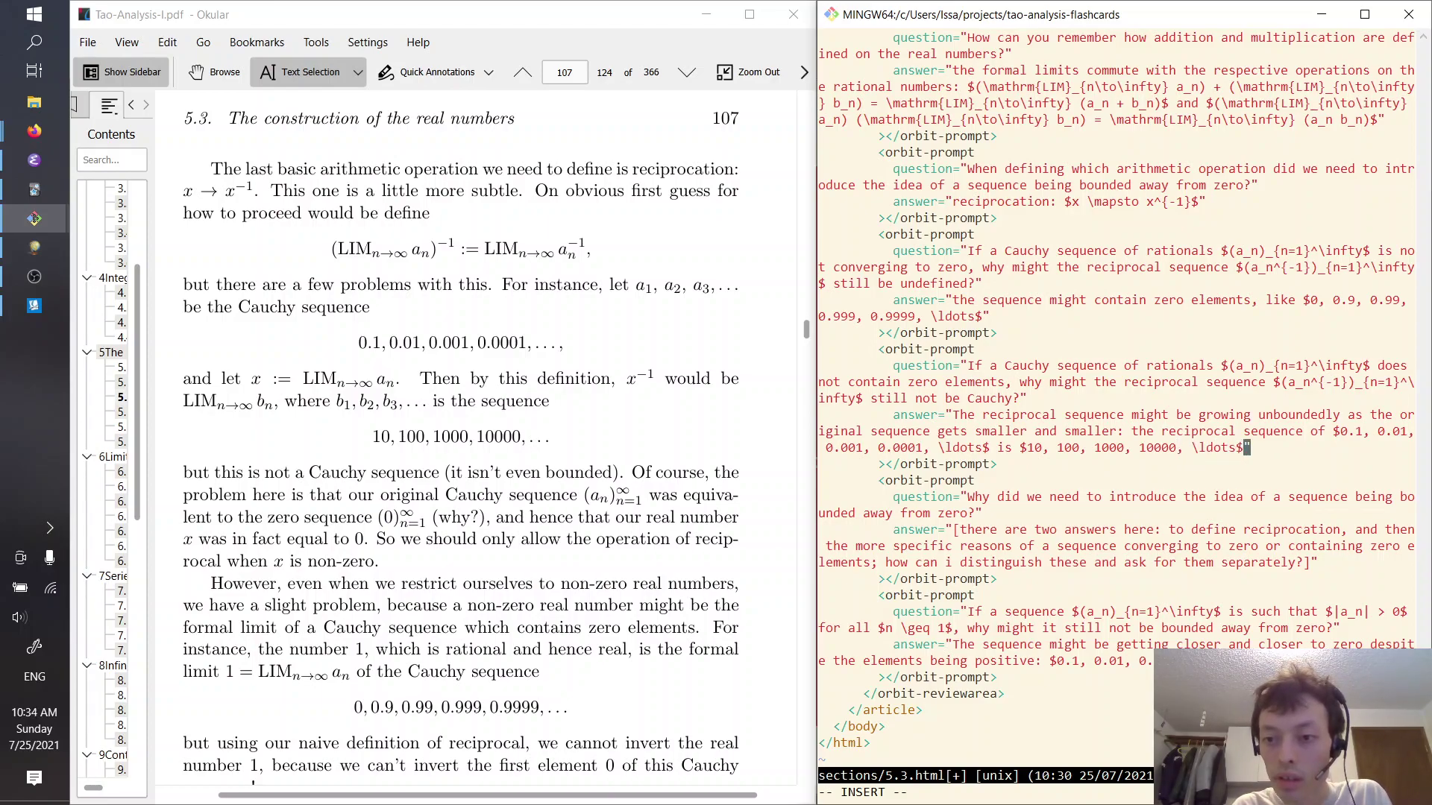
Finish the new prompt's answer with ", which is not Cauchy" and save the file
type(", which is ")
type("not Cauchy")
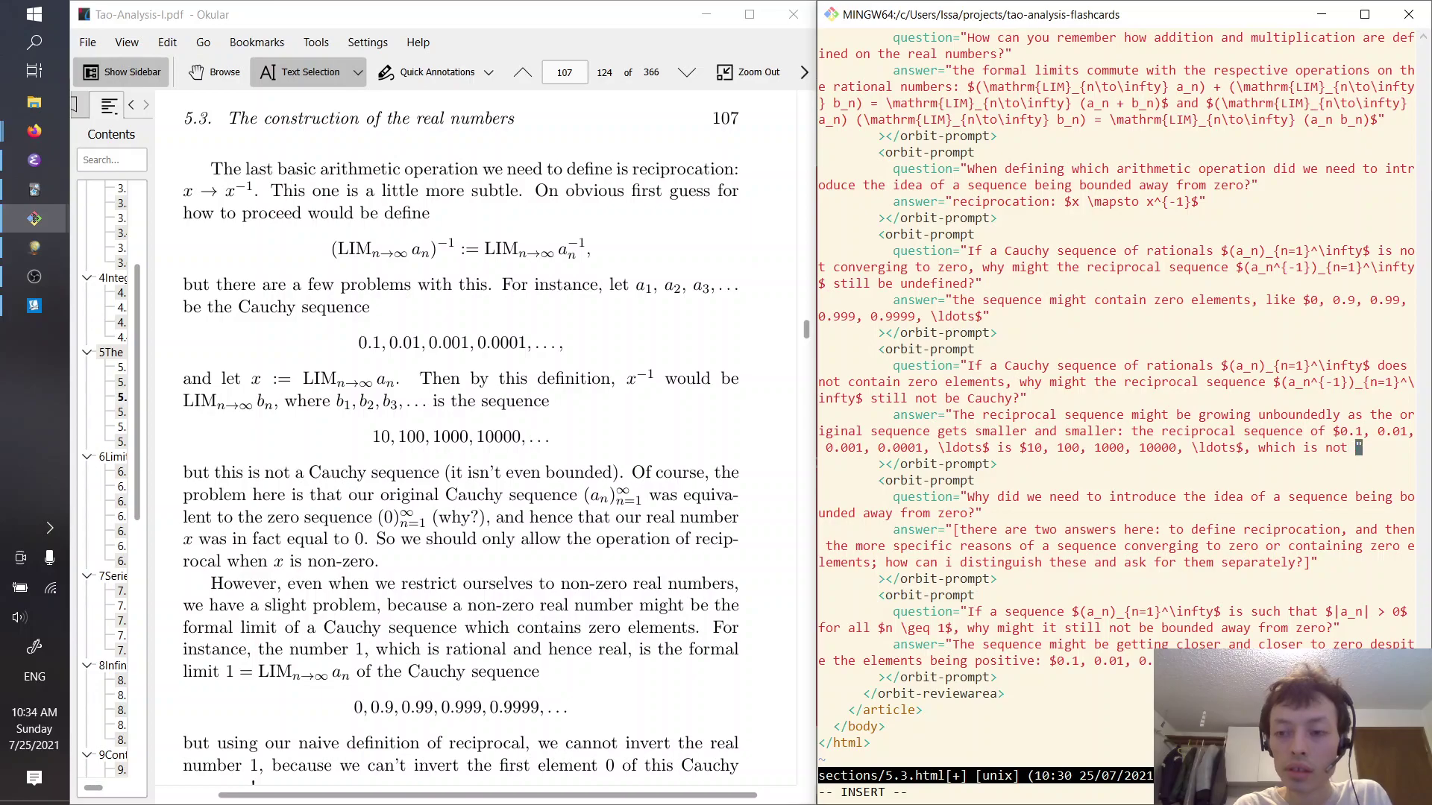
key("Escape")
type(":w")
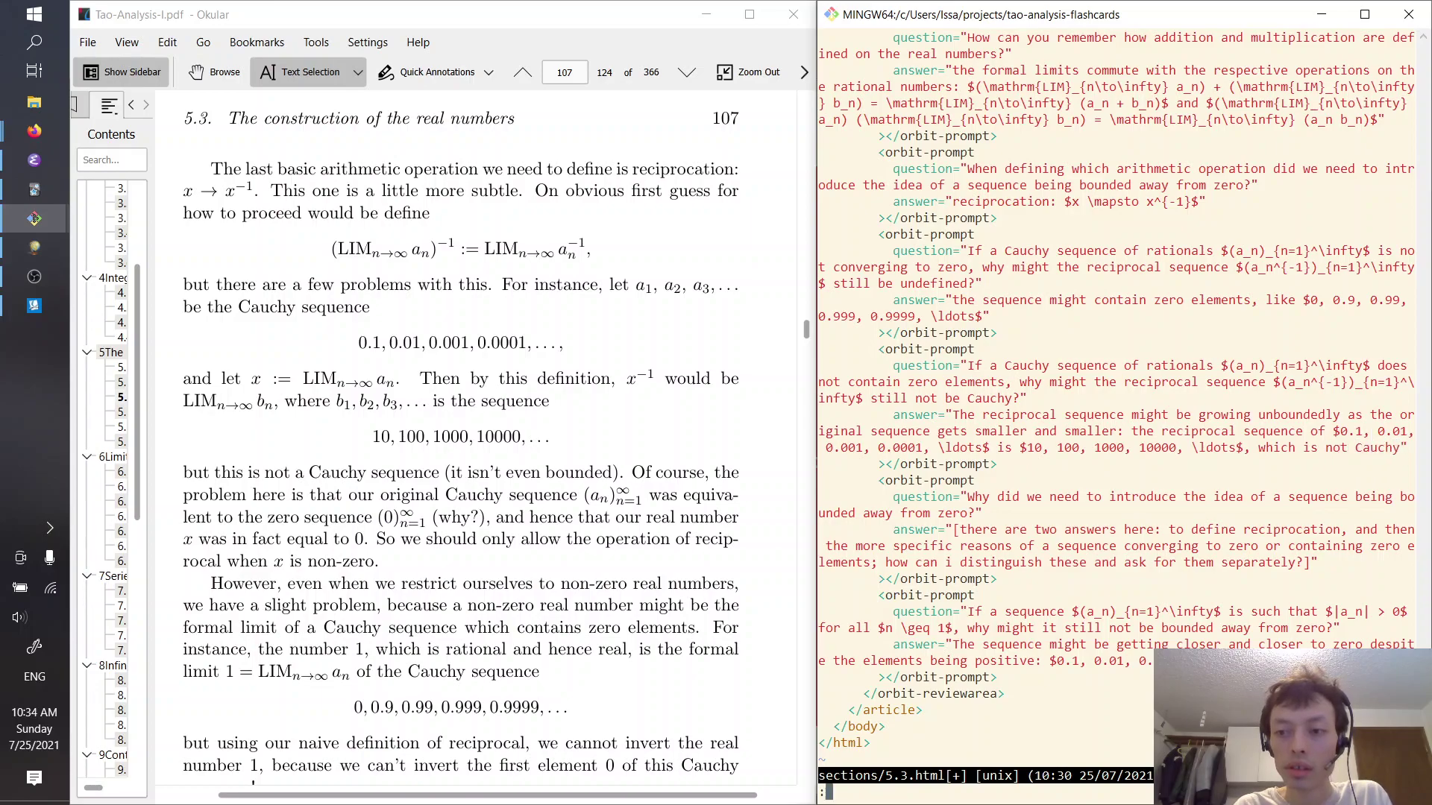
key("Return")
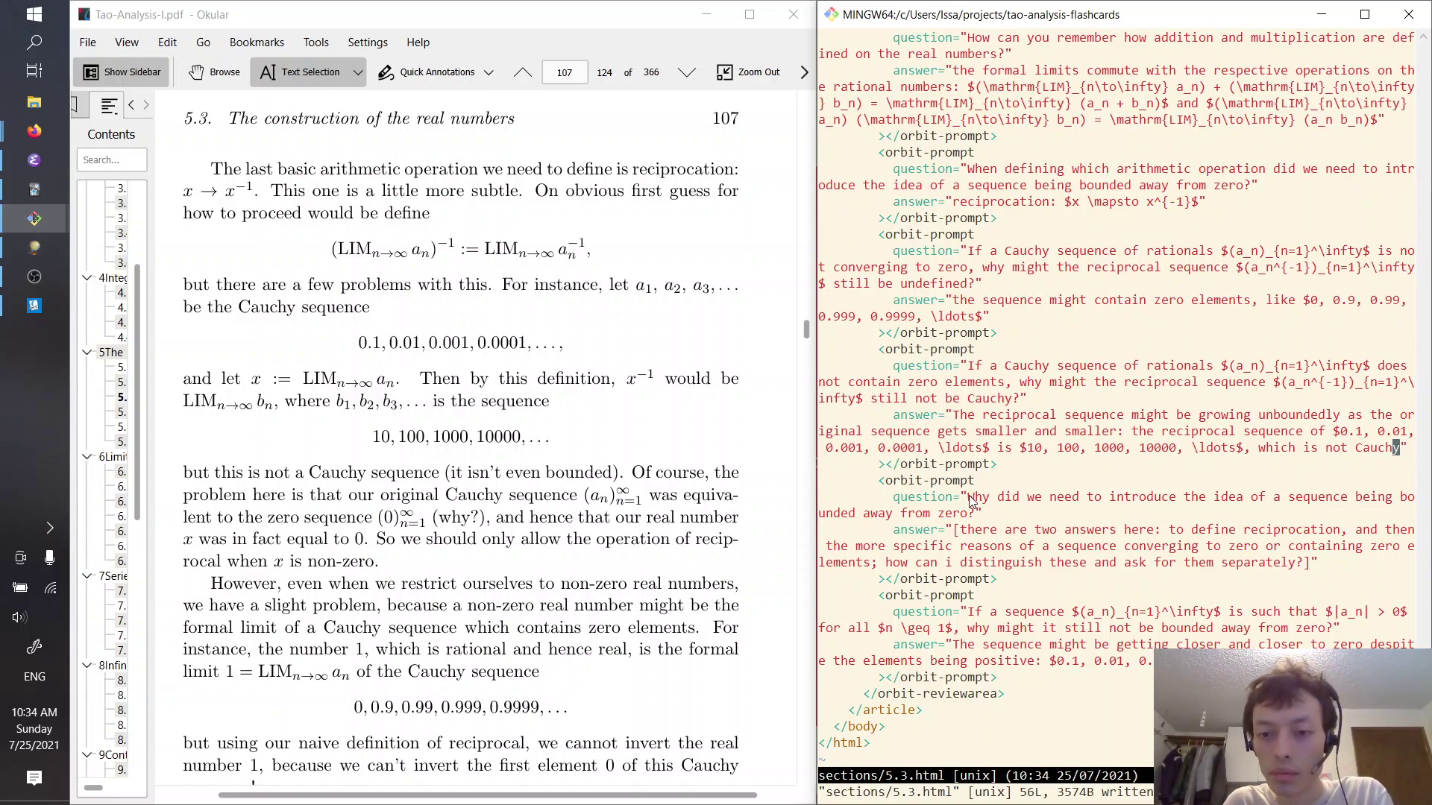
Review the bracketed-note prompt asking why the idea of being bounded away from zero was needed, alongside the more specific prompts above it
left_click_drag(969, 498, 1132, 565)
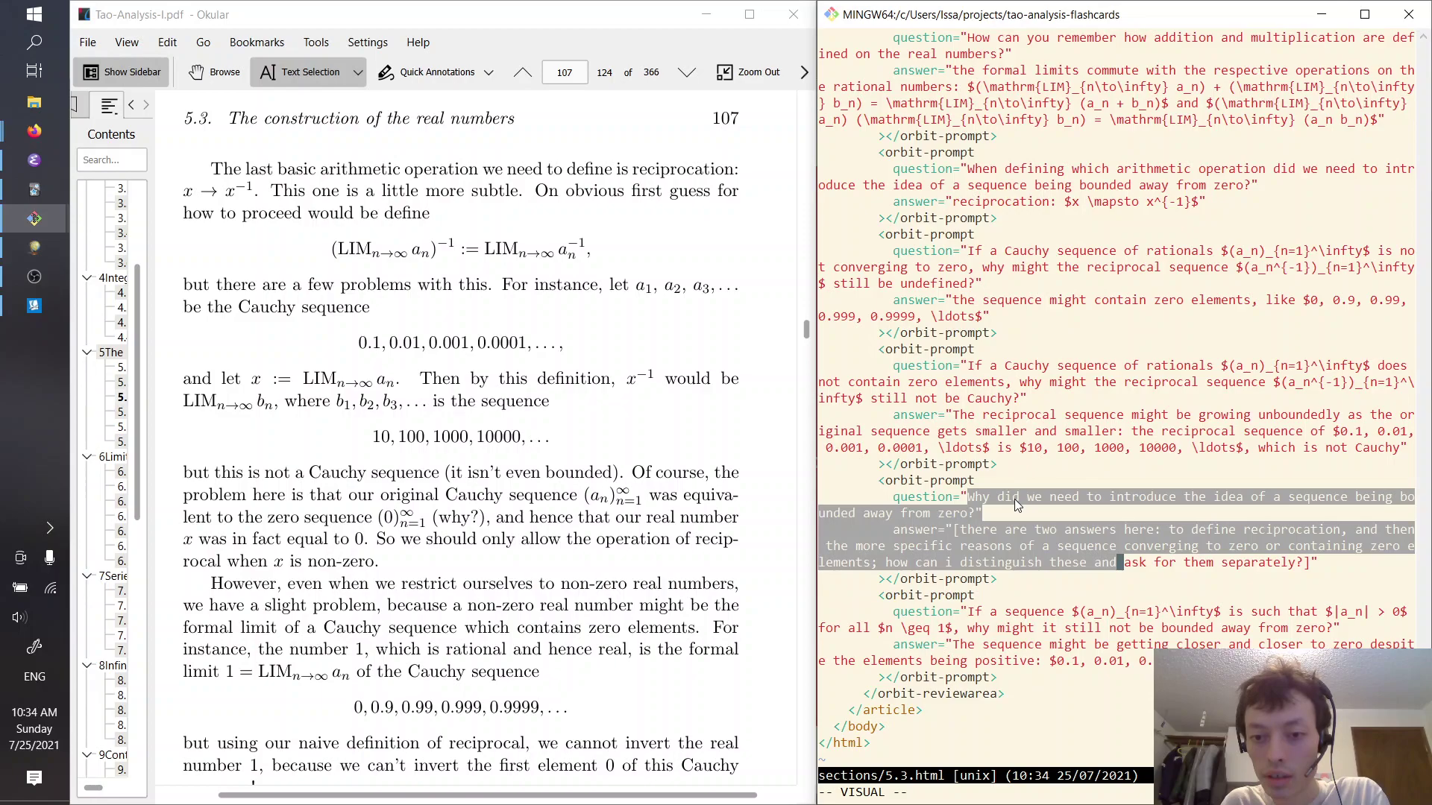
left_click(1014, 499)
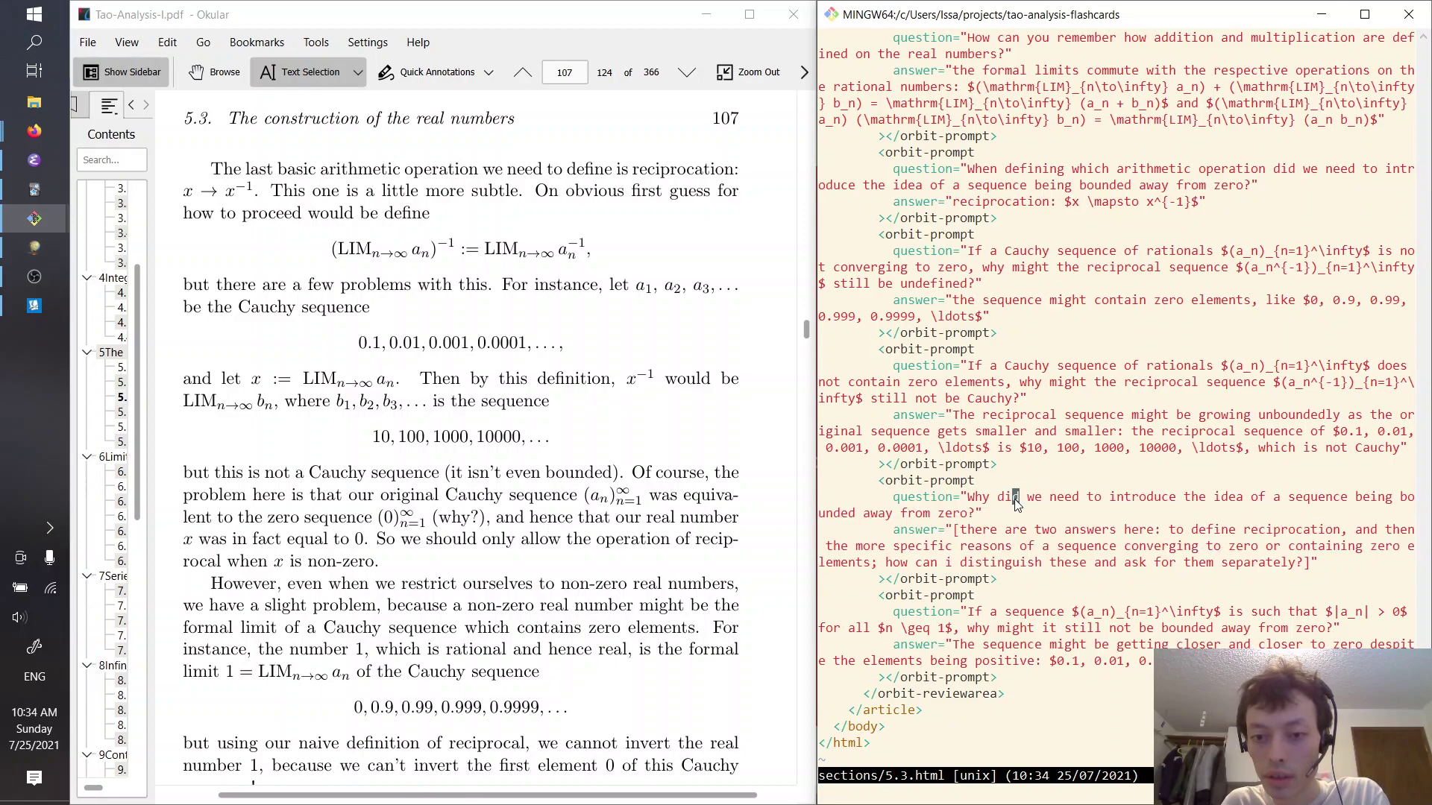
key("h")
key("h")
key("h")
key("h")
key("h")
key("h")
key("h")
key("k")
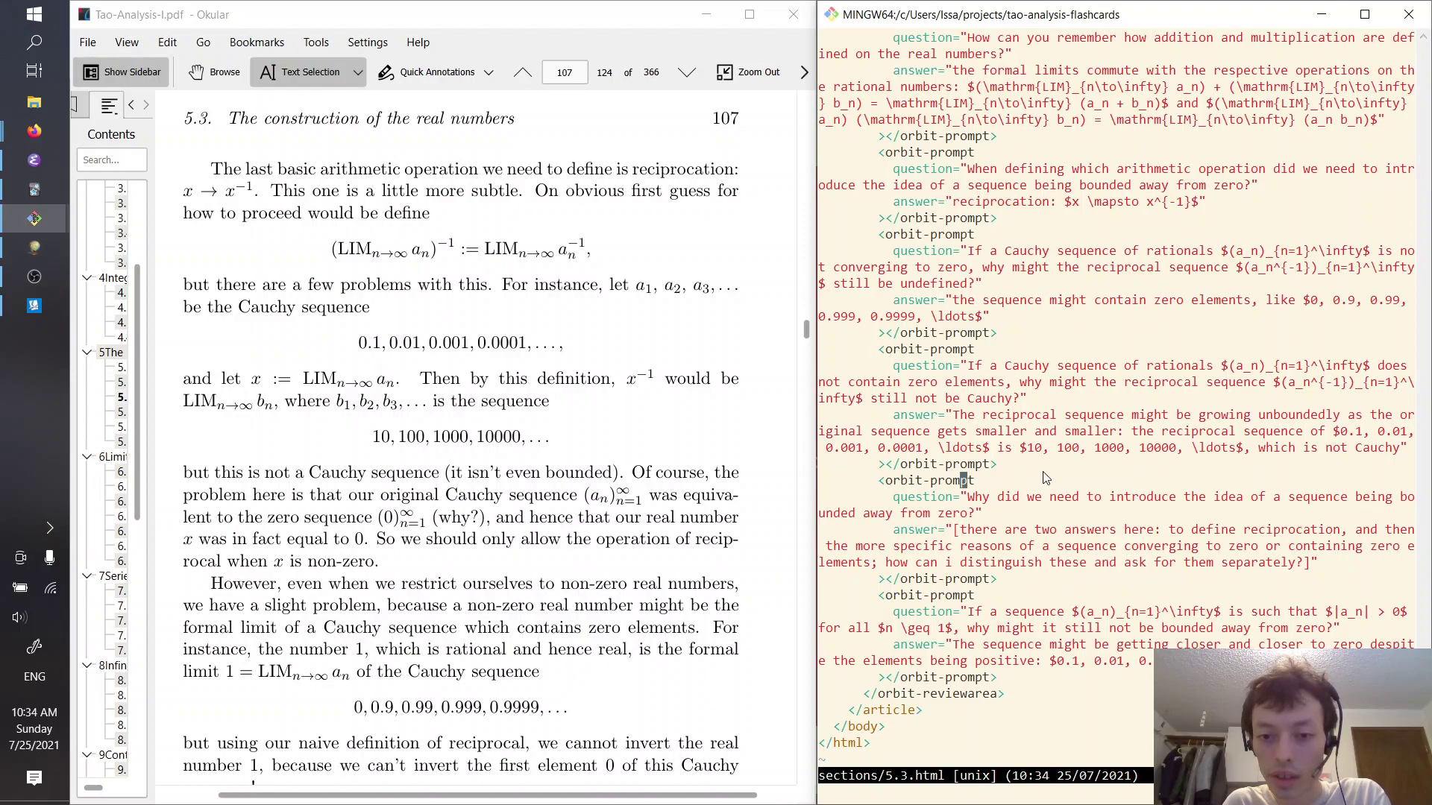
key("z")
key("z")
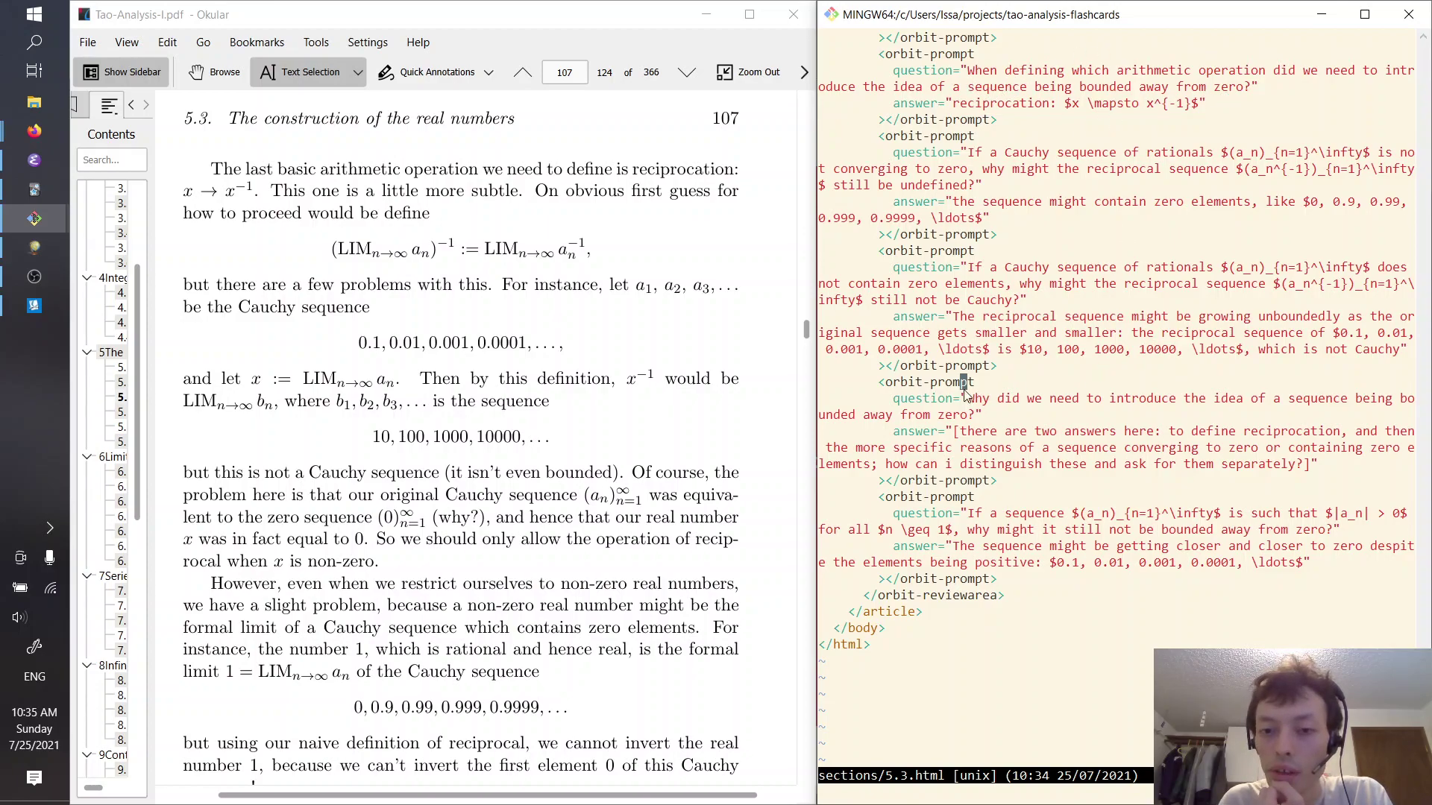
Delete the whole "Why did we need to introduce the idea of a sequence being bounded away from zero?" prompt and save the file
left_click(935, 381)
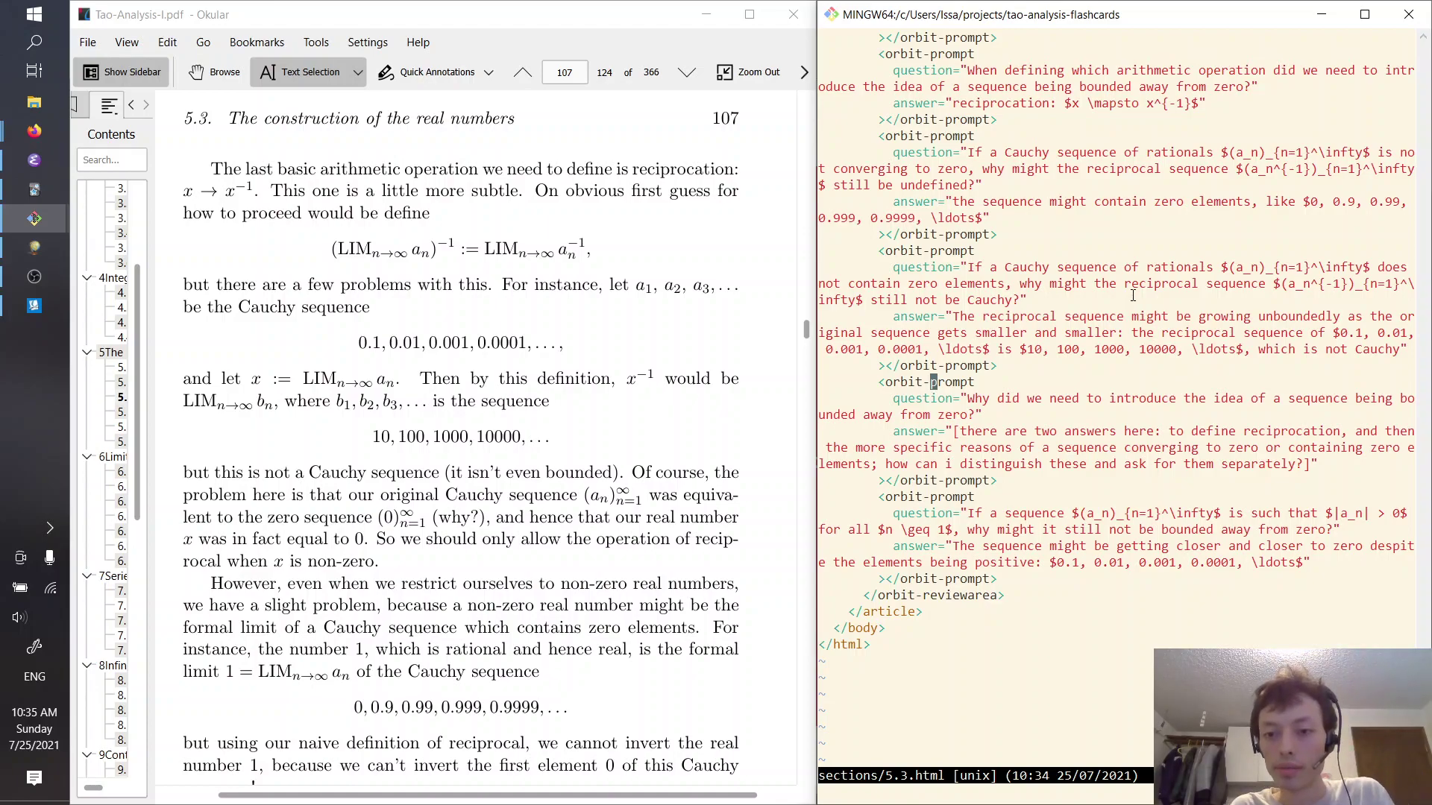
key("V")
key("j")
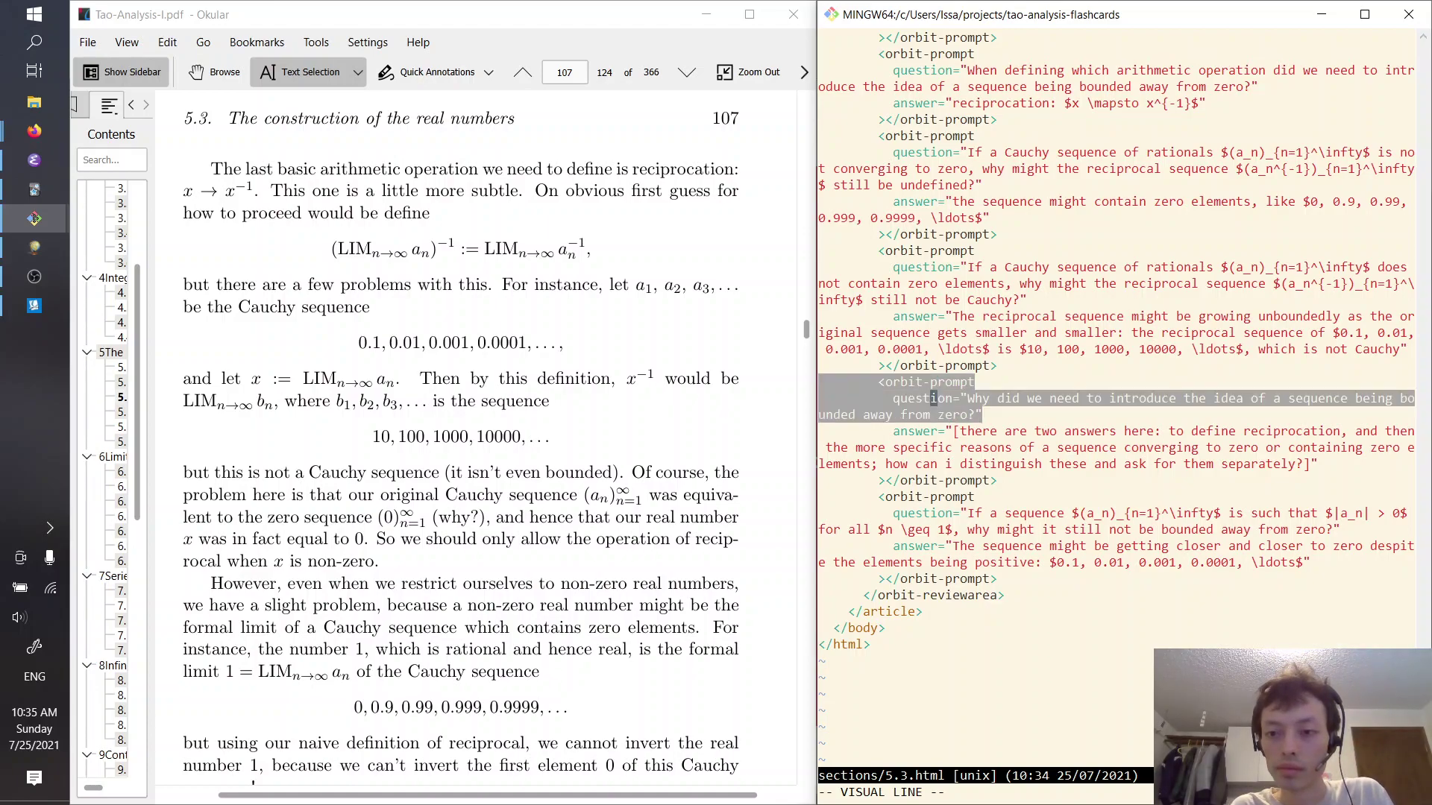
key("j")
key("j")
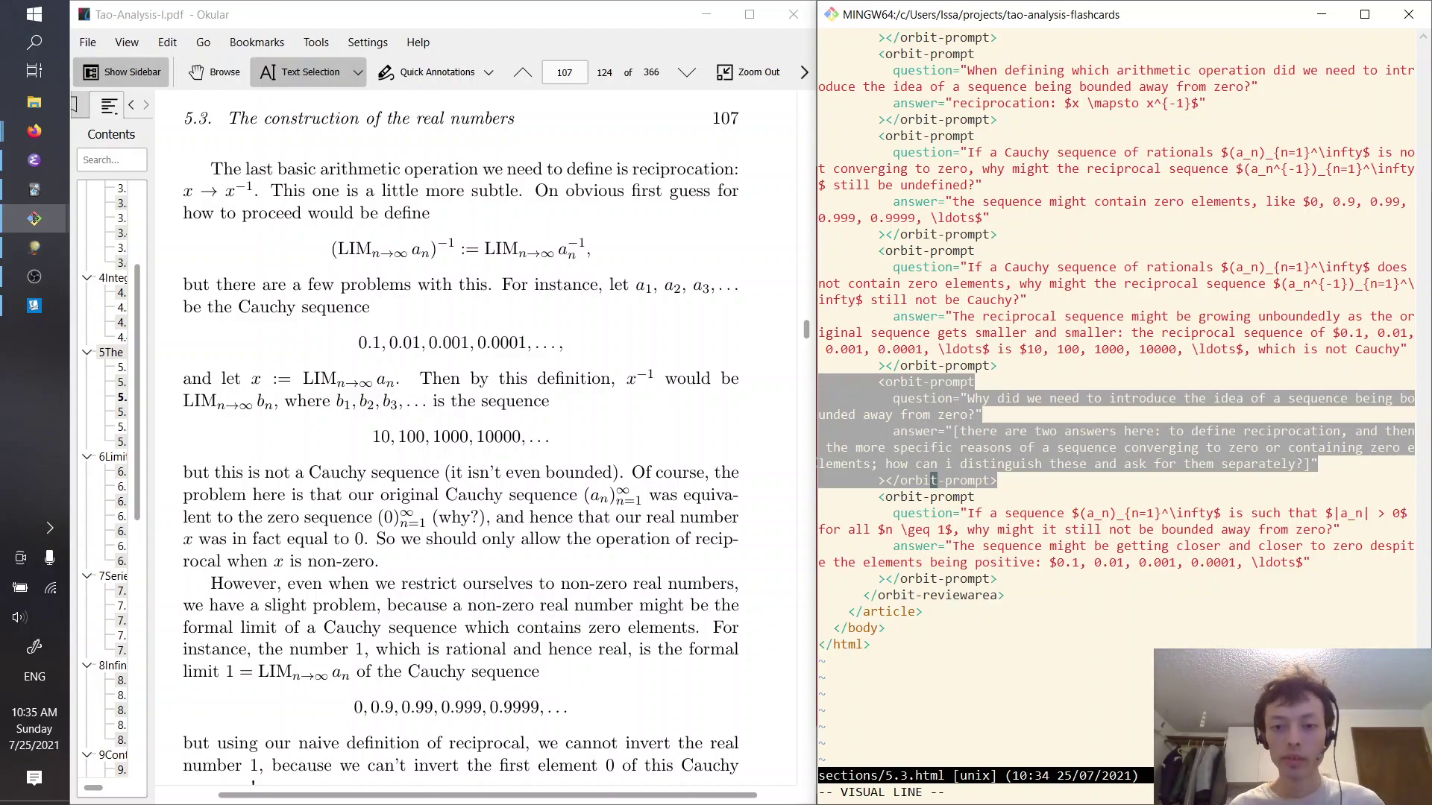
type("d:w")
key("Return")
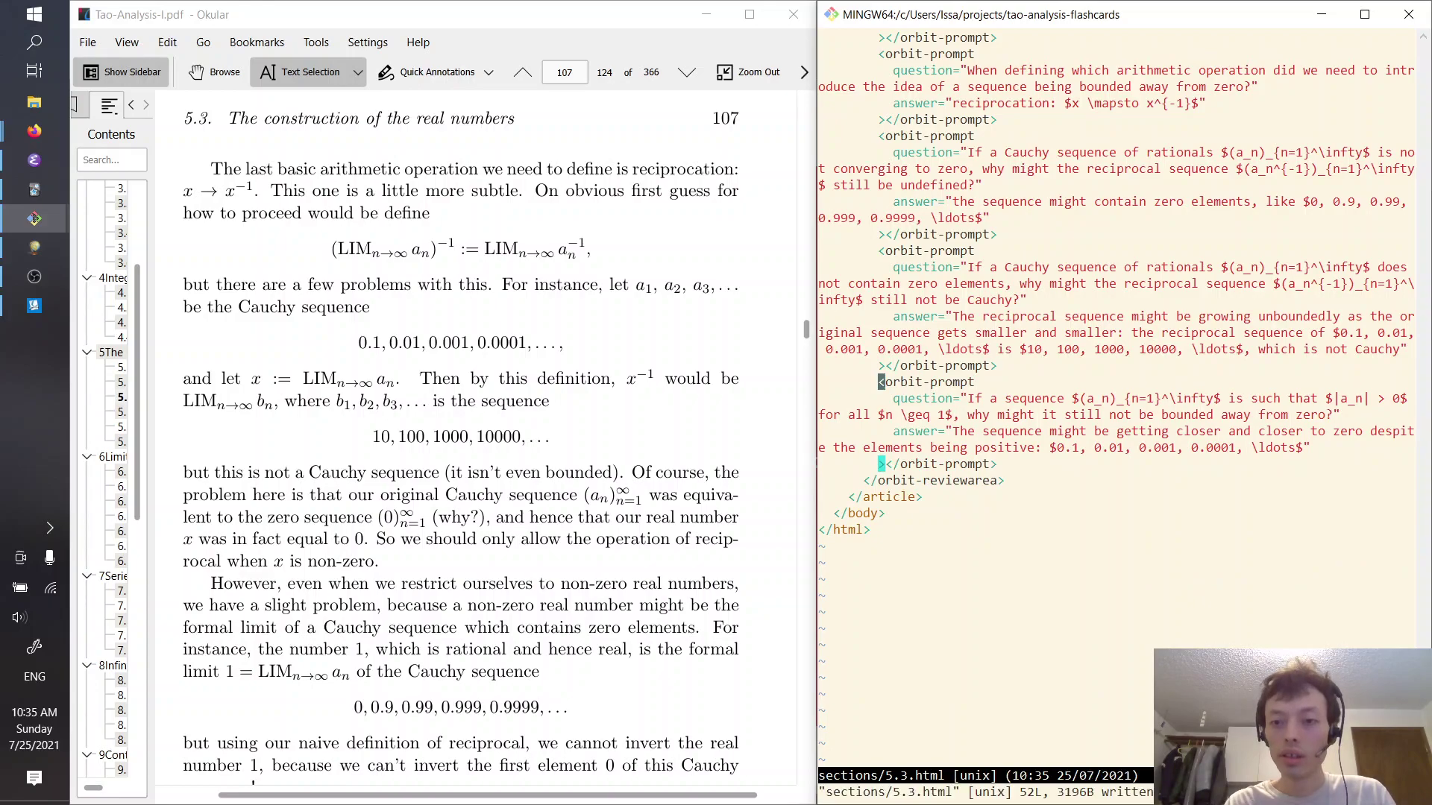
Check the last remaining prompt, and commit the changes to Git with the message "break up bounded away from zero prompt"
key("j")
left_click(1240, 399)
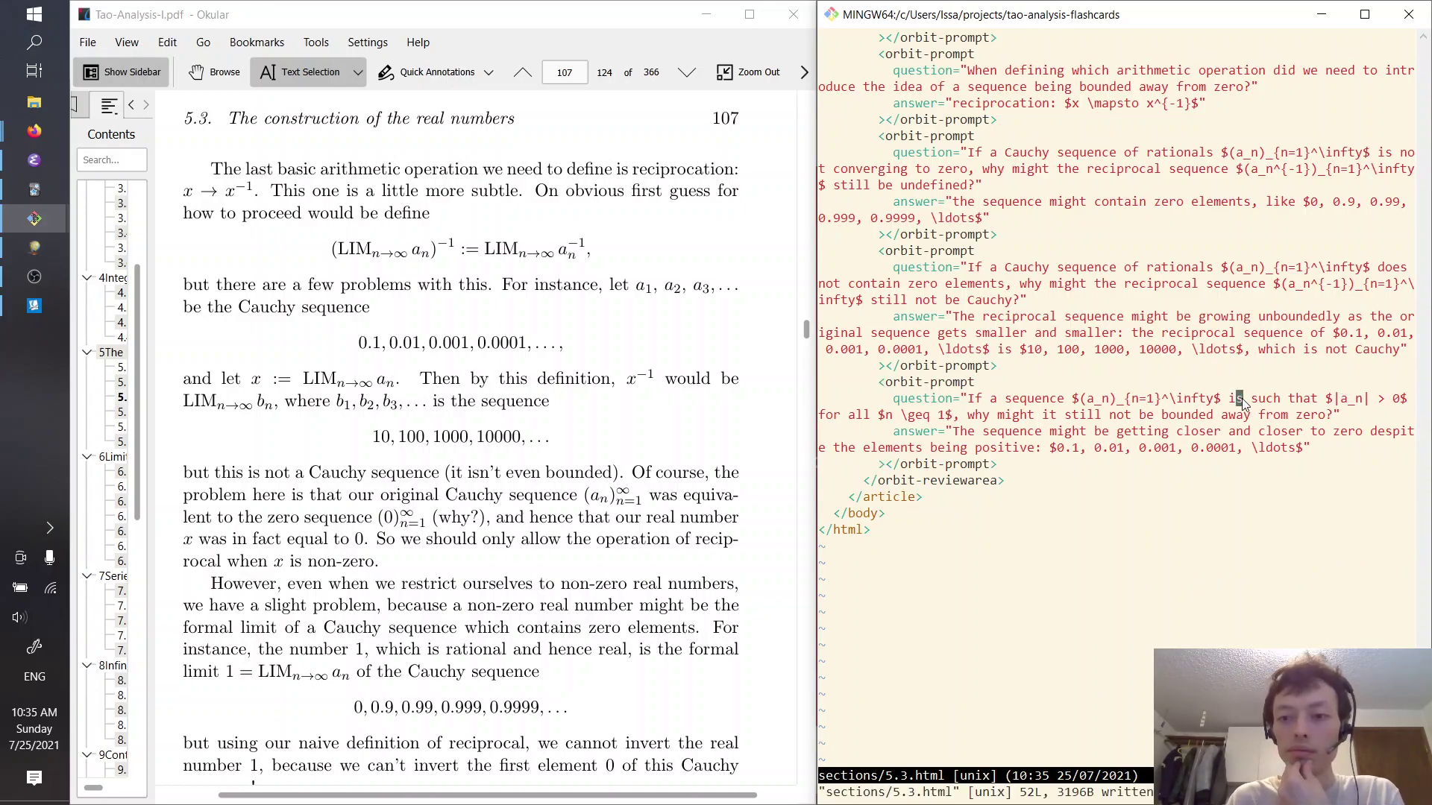
left_click(1256, 417)
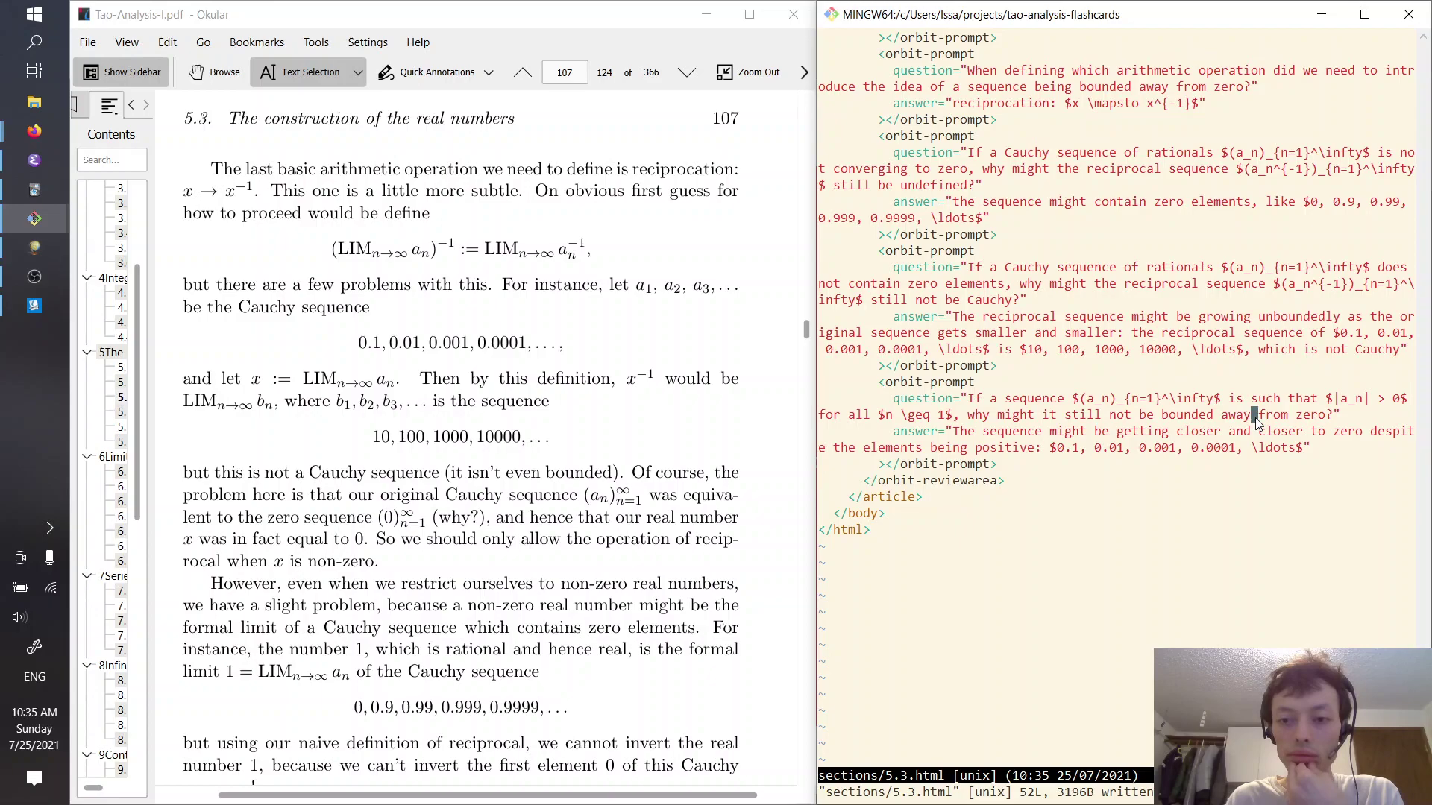
left_click(963, 464)
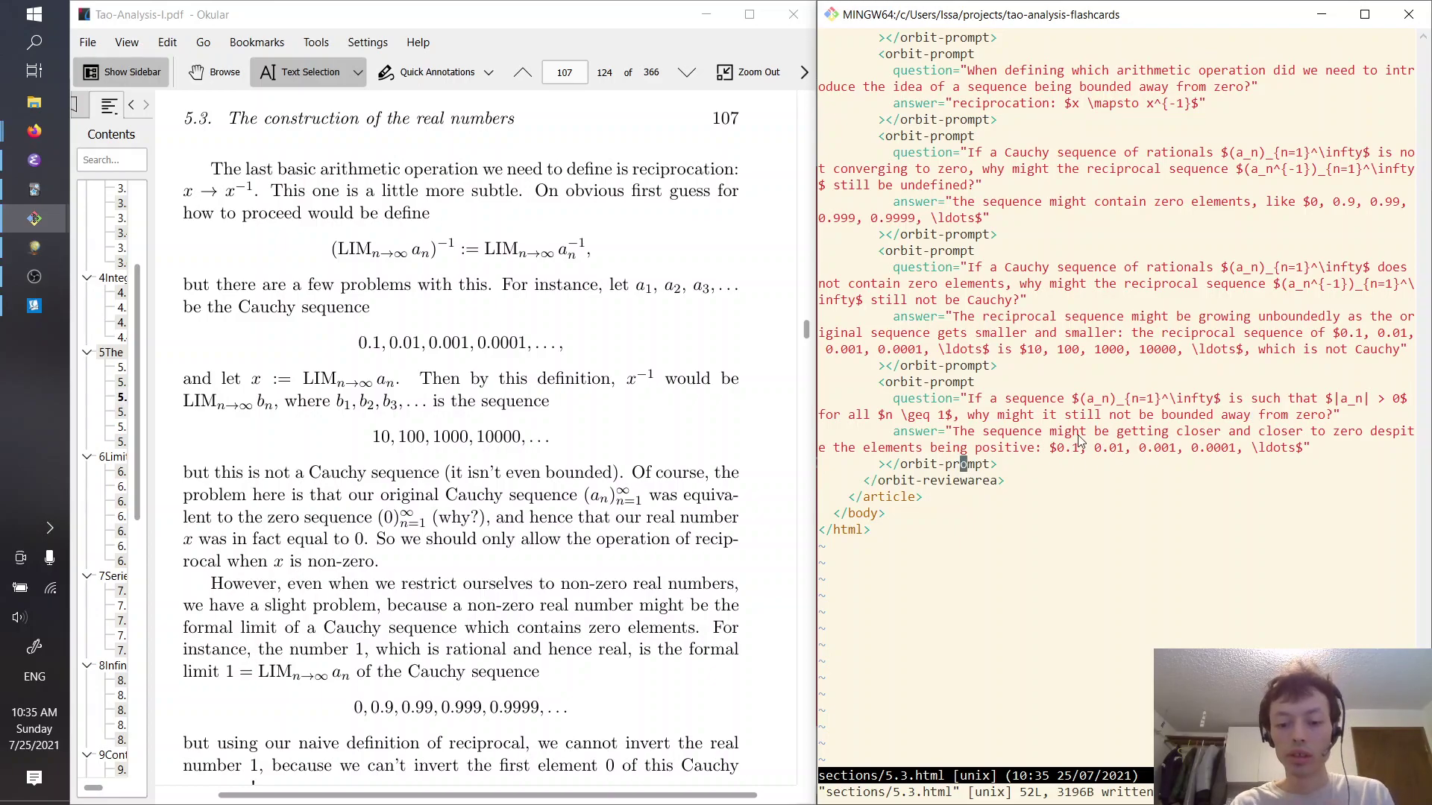
type(":G cm \"")
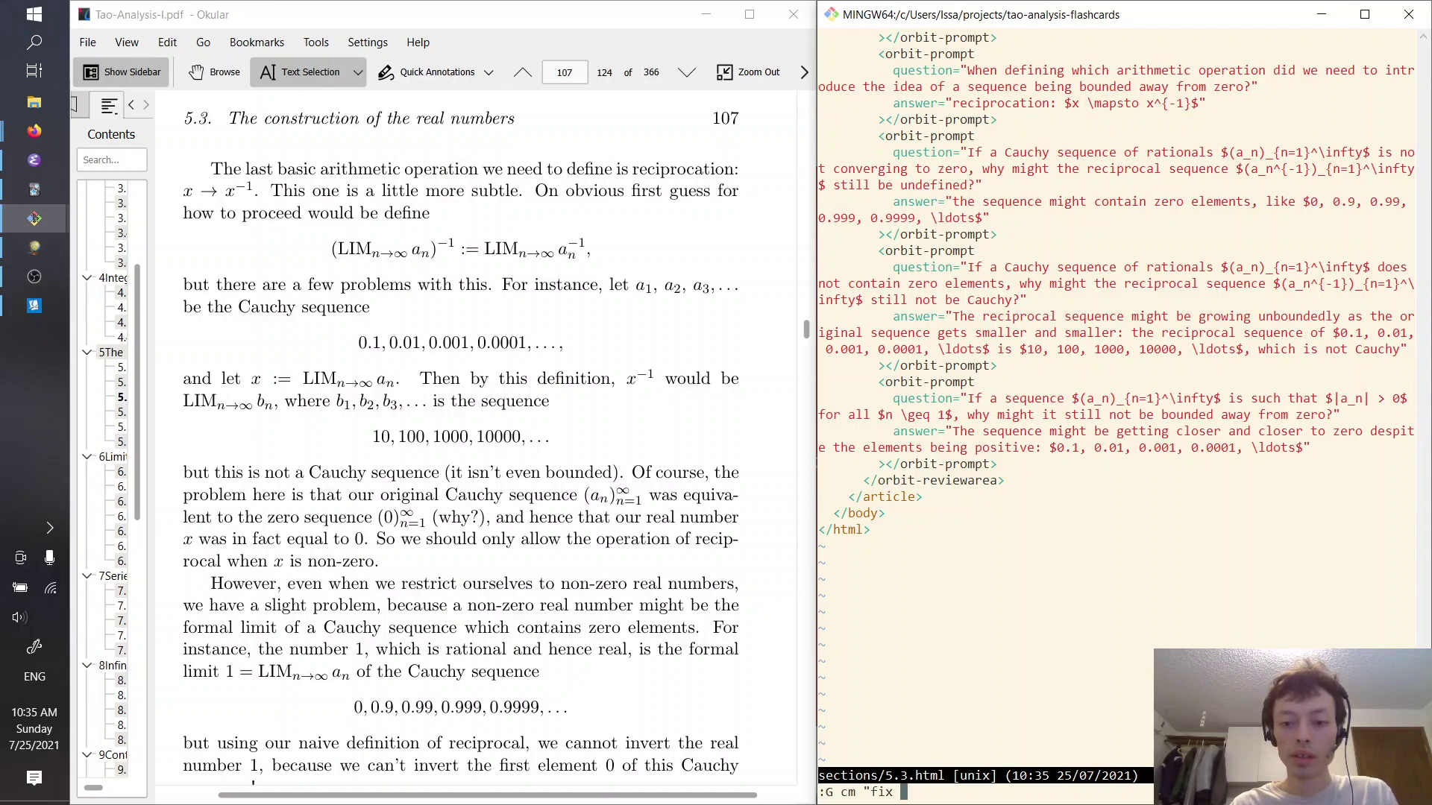
type("break u")
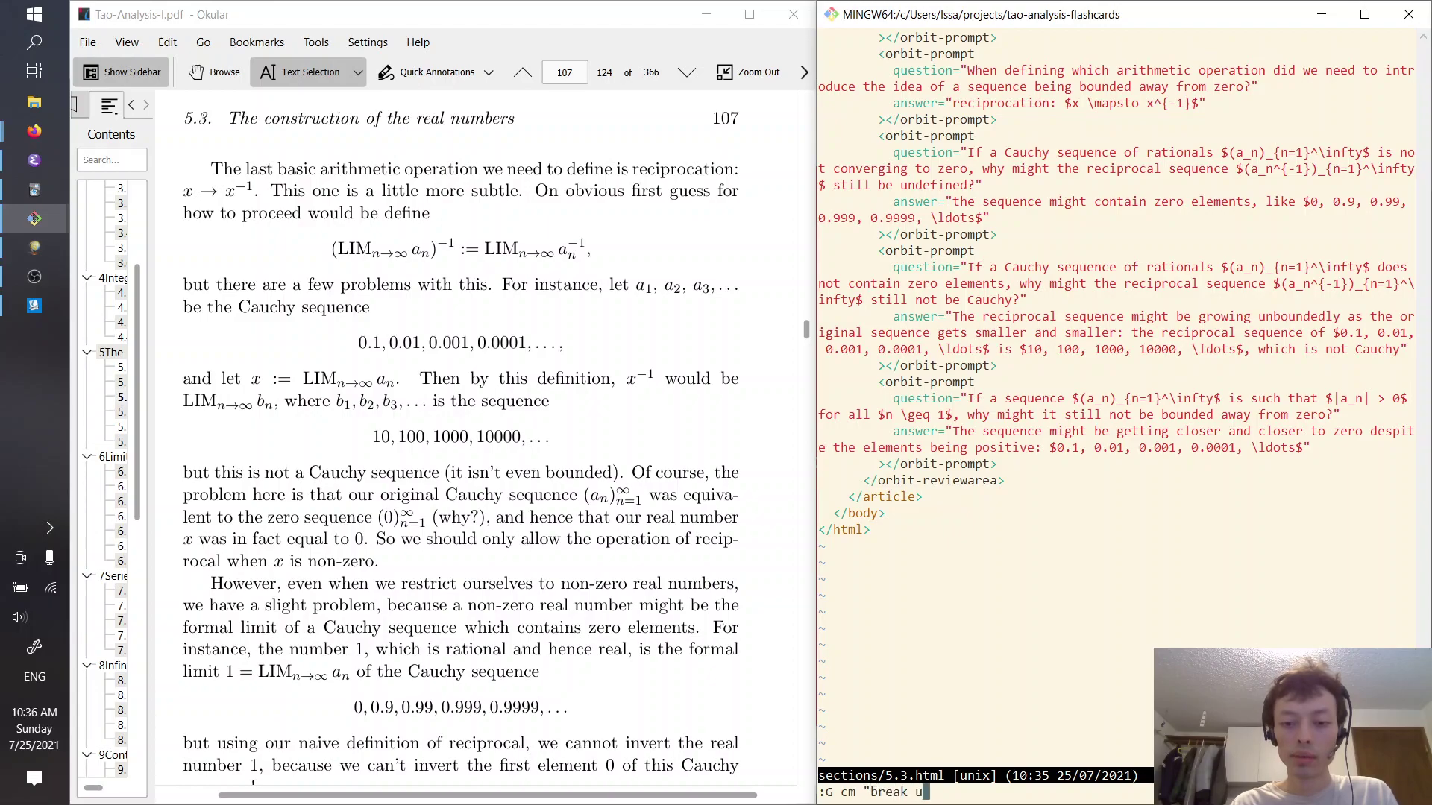
type("p bounded away fr")
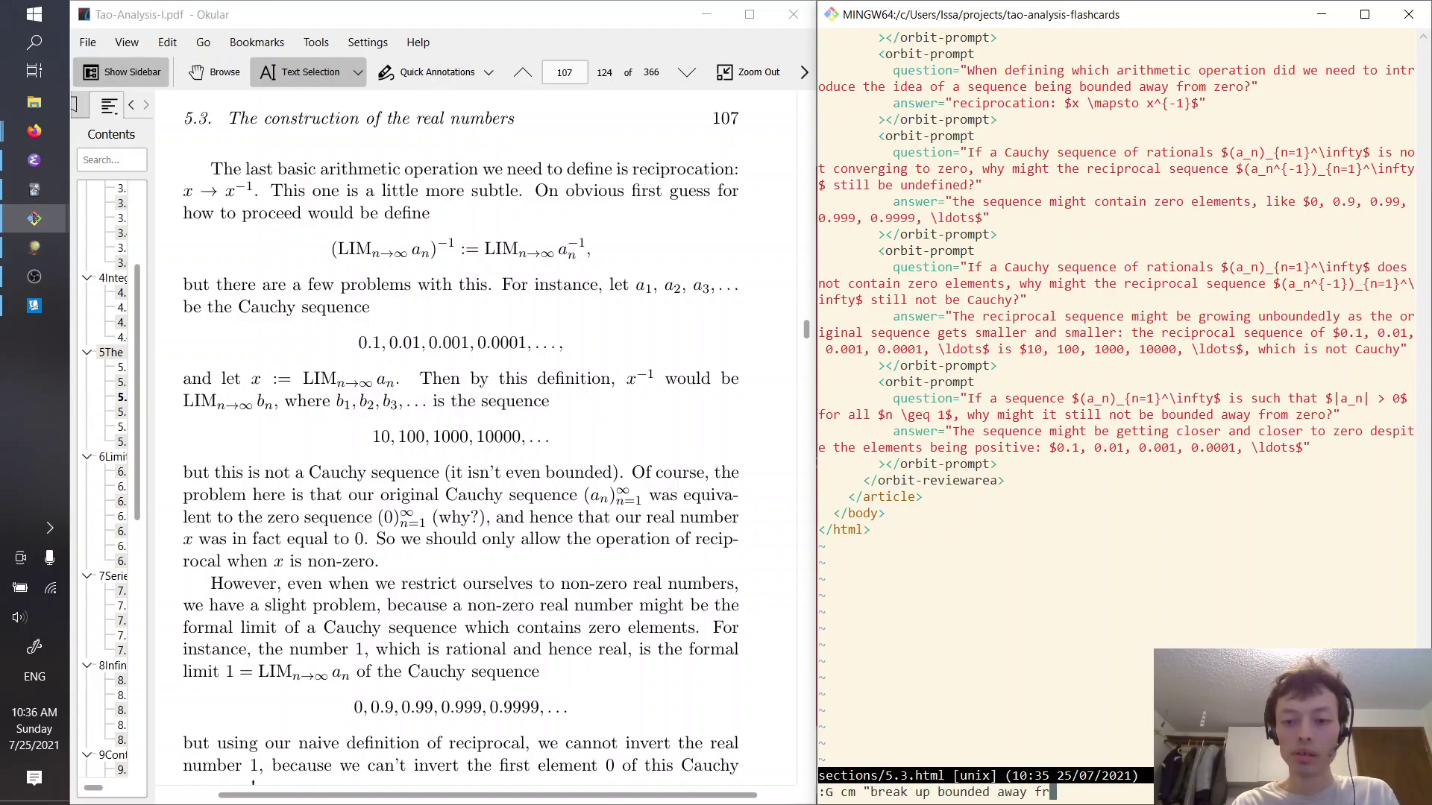
type("om zero question\"")
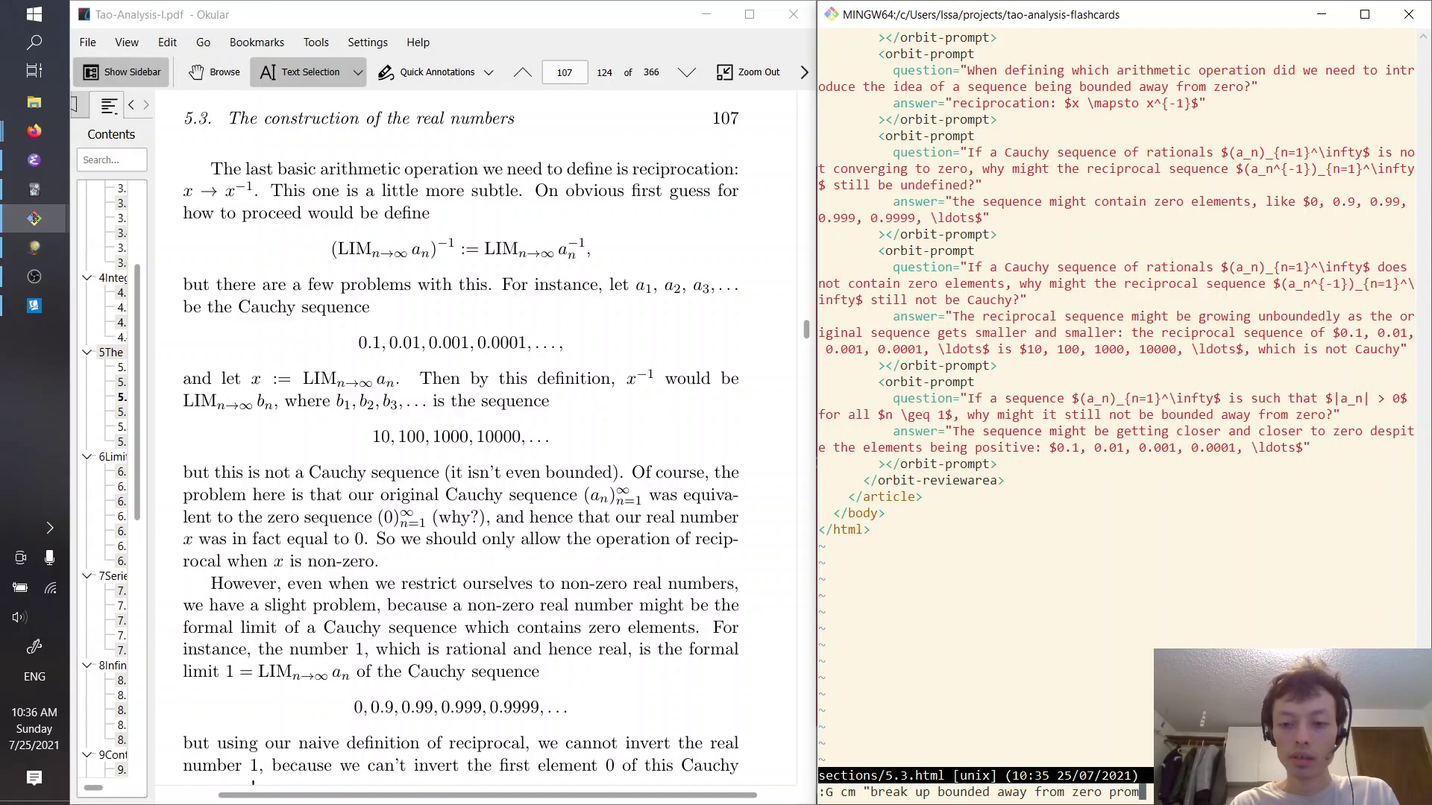
key("Return")
key("Return")
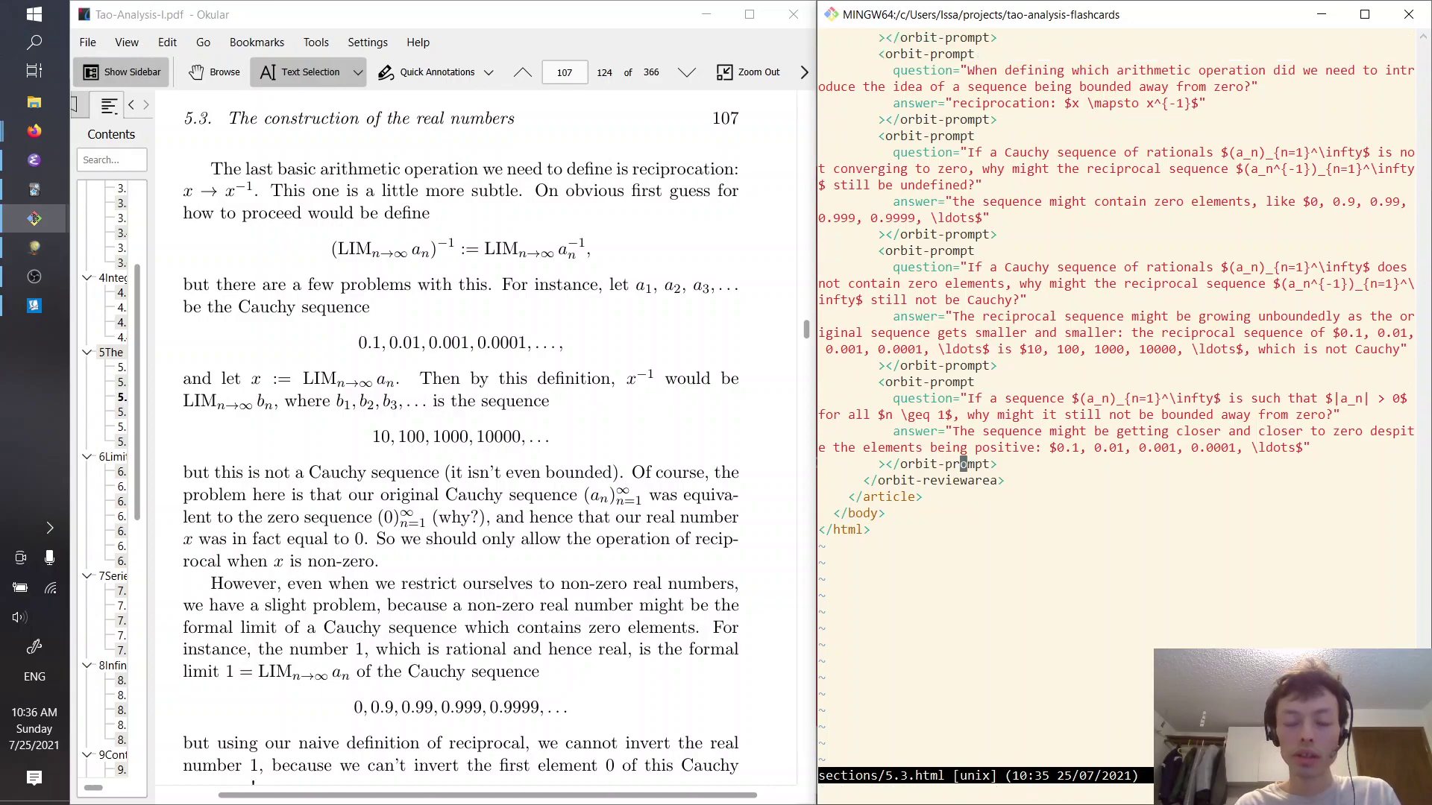
Switch to the Tao PDF in Okular, find Definition 5.3.1, and highlight its wording on when two real numbers are equal
left_click(610, 320)
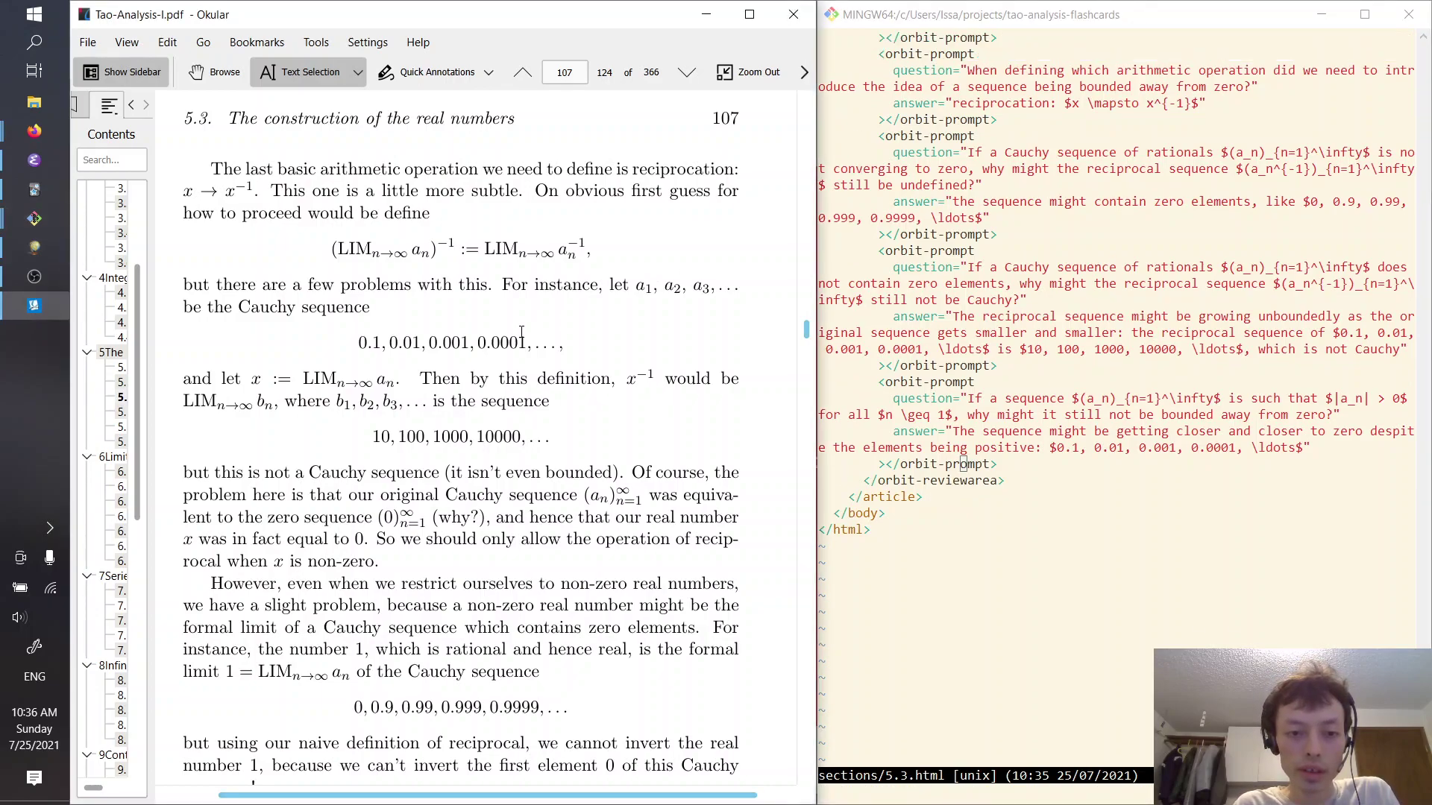
scroll(521, 331, "up", 20)
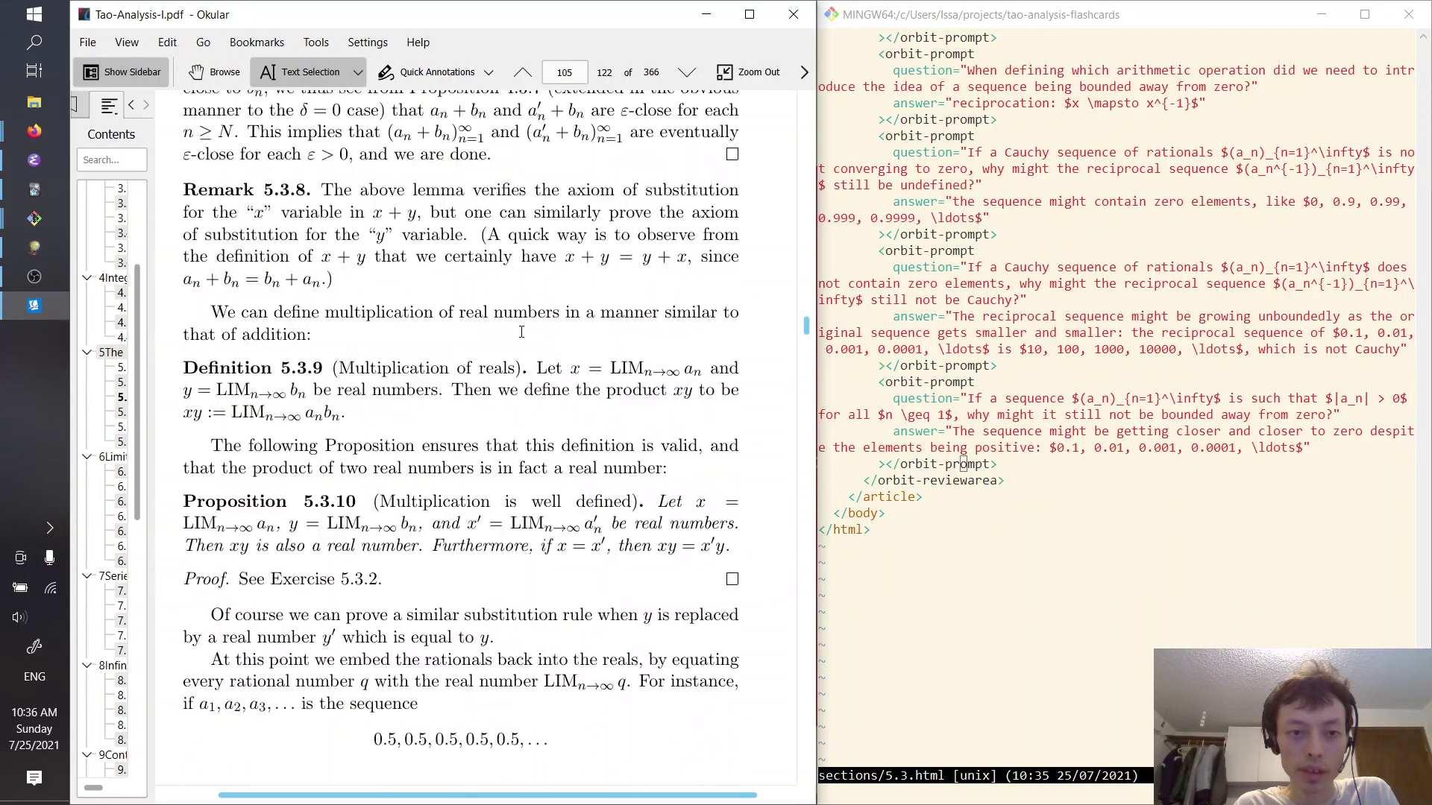
scroll(521, 331, "up", 10)
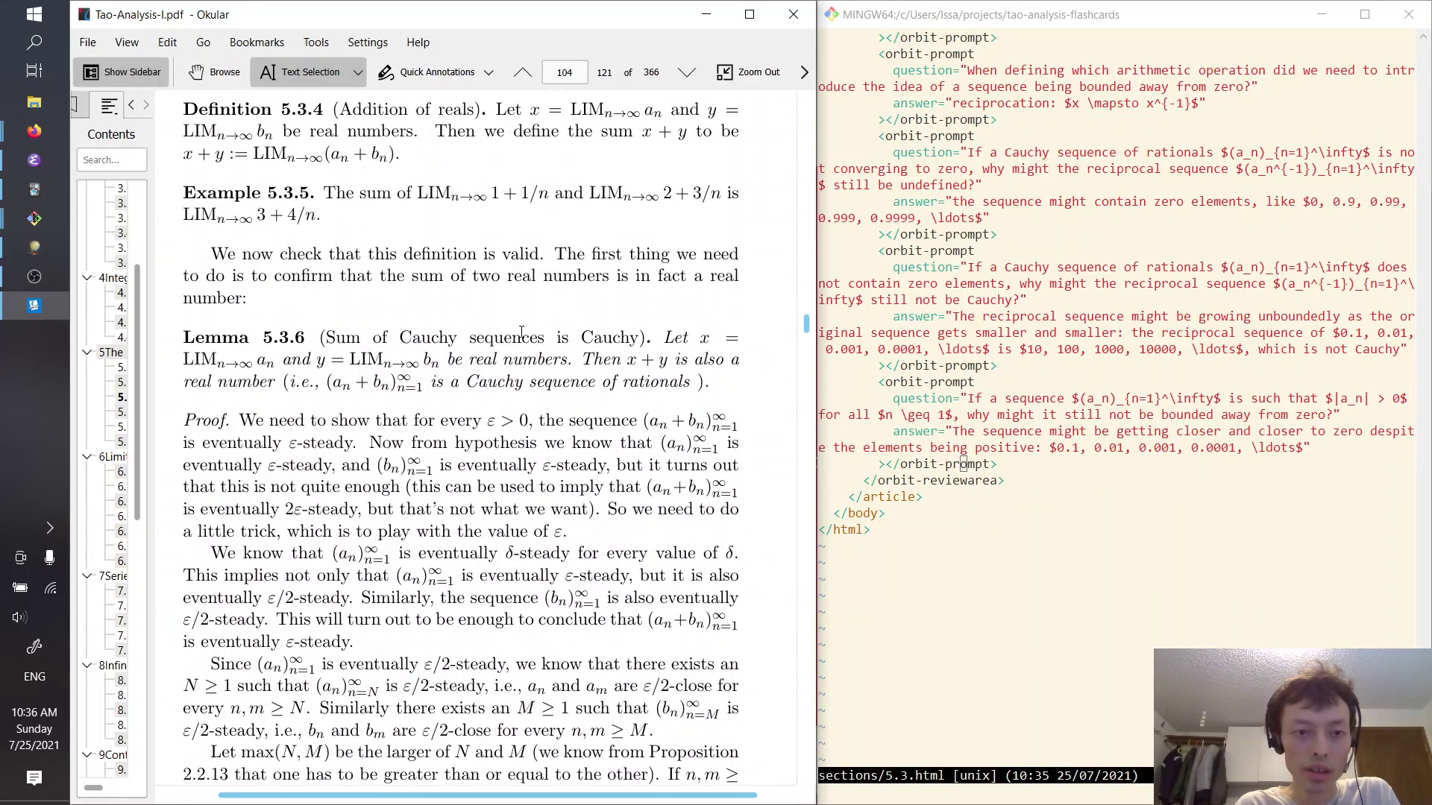
scroll(521, 332, "up", 10)
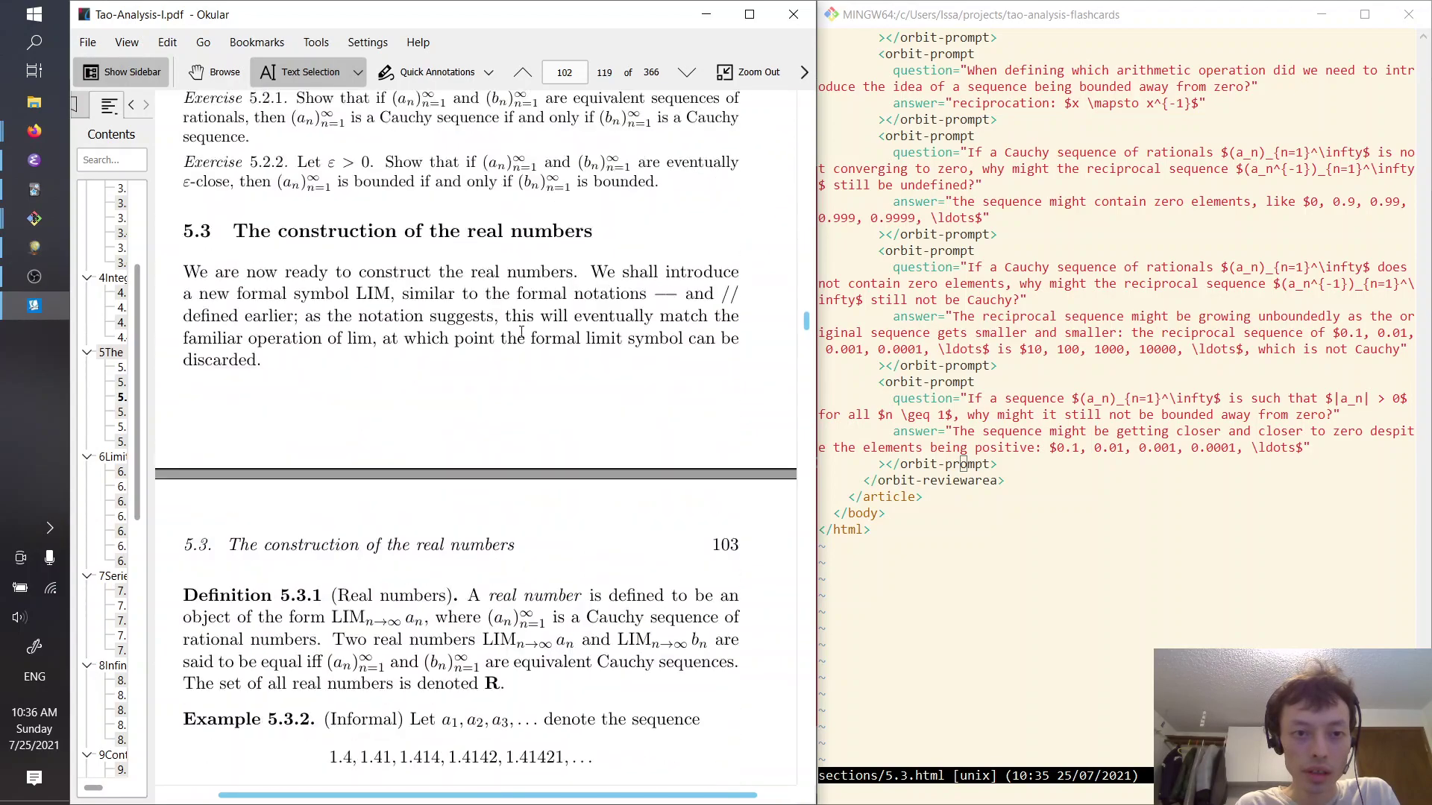
scroll(521, 331, "down", 5)
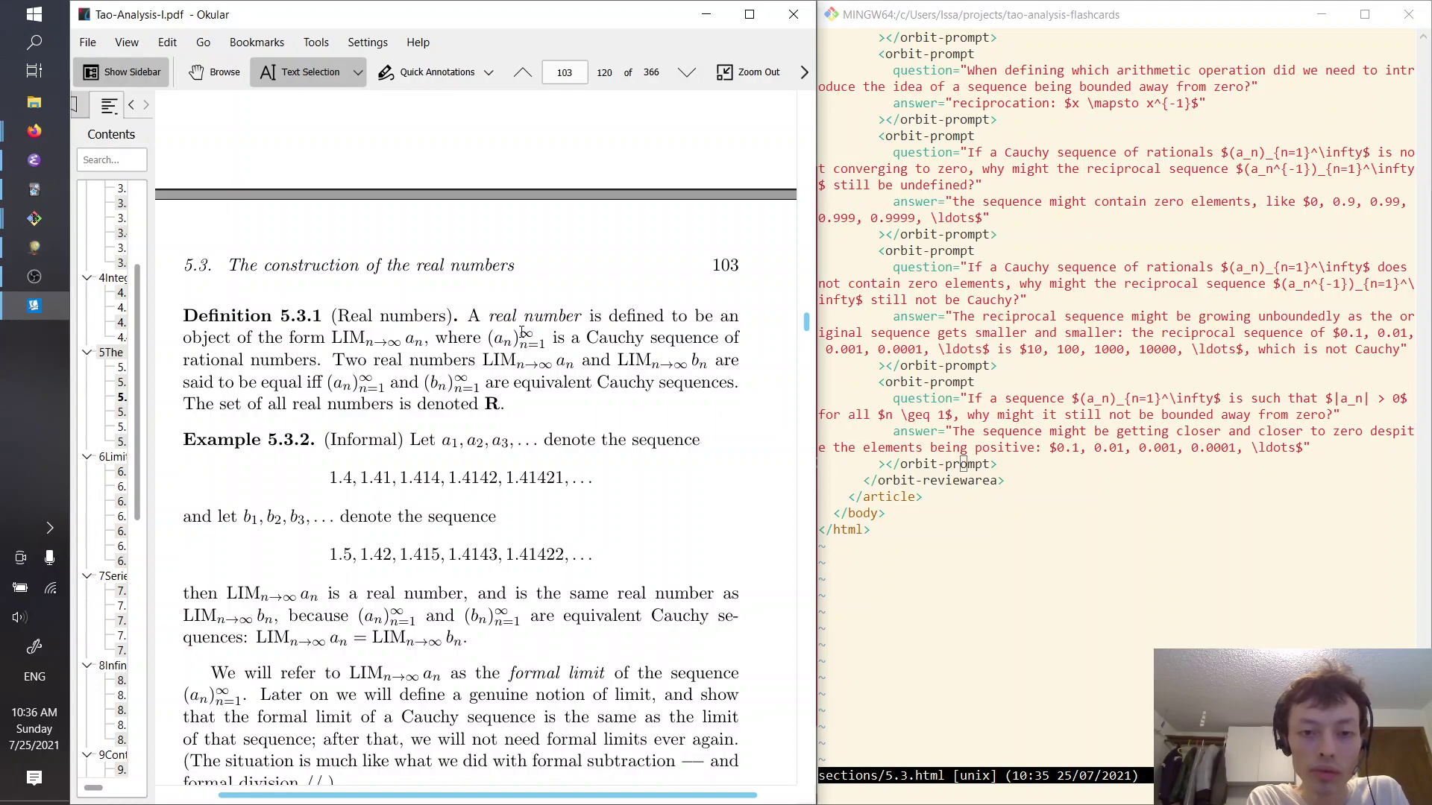
left_click_drag(409, 360, 738, 356)
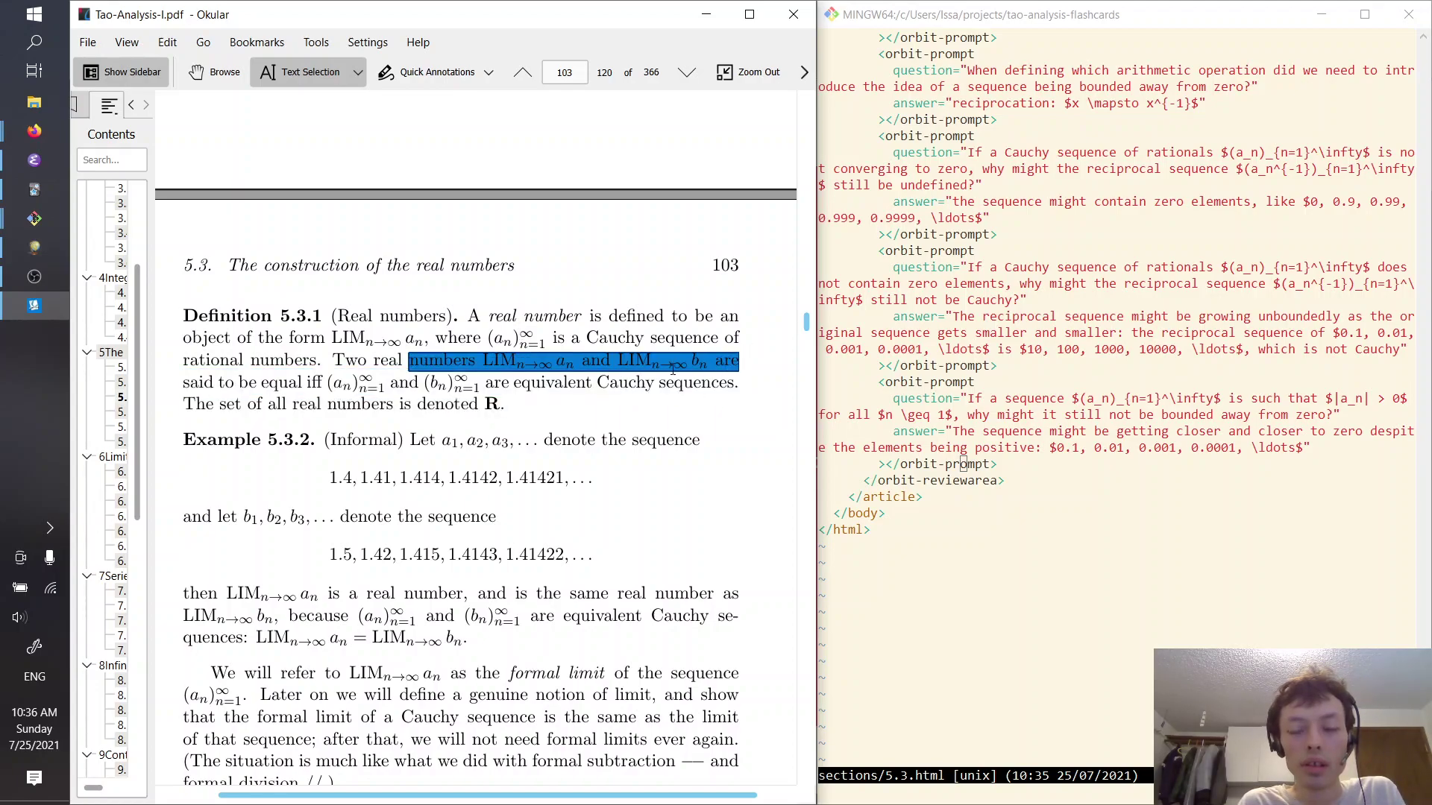
Switch back to the Vim terminal and insert an empty orbit-prompt above the addition and multiplication prompt, ready for entering its question
left_click(927, 277)
scroll(969, 313, "up", 10)
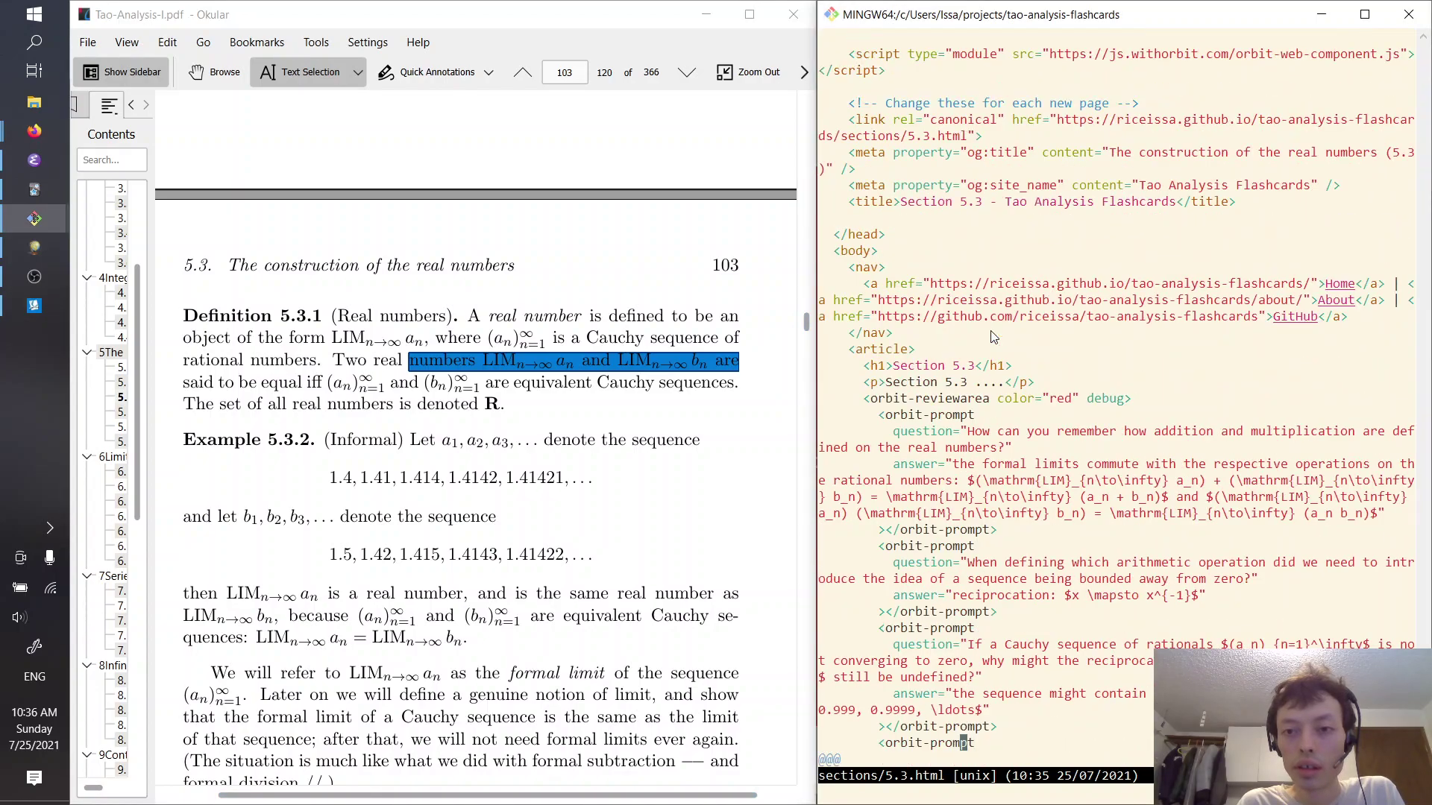
scroll(994, 337, "down", 3)
left_click(1001, 285)
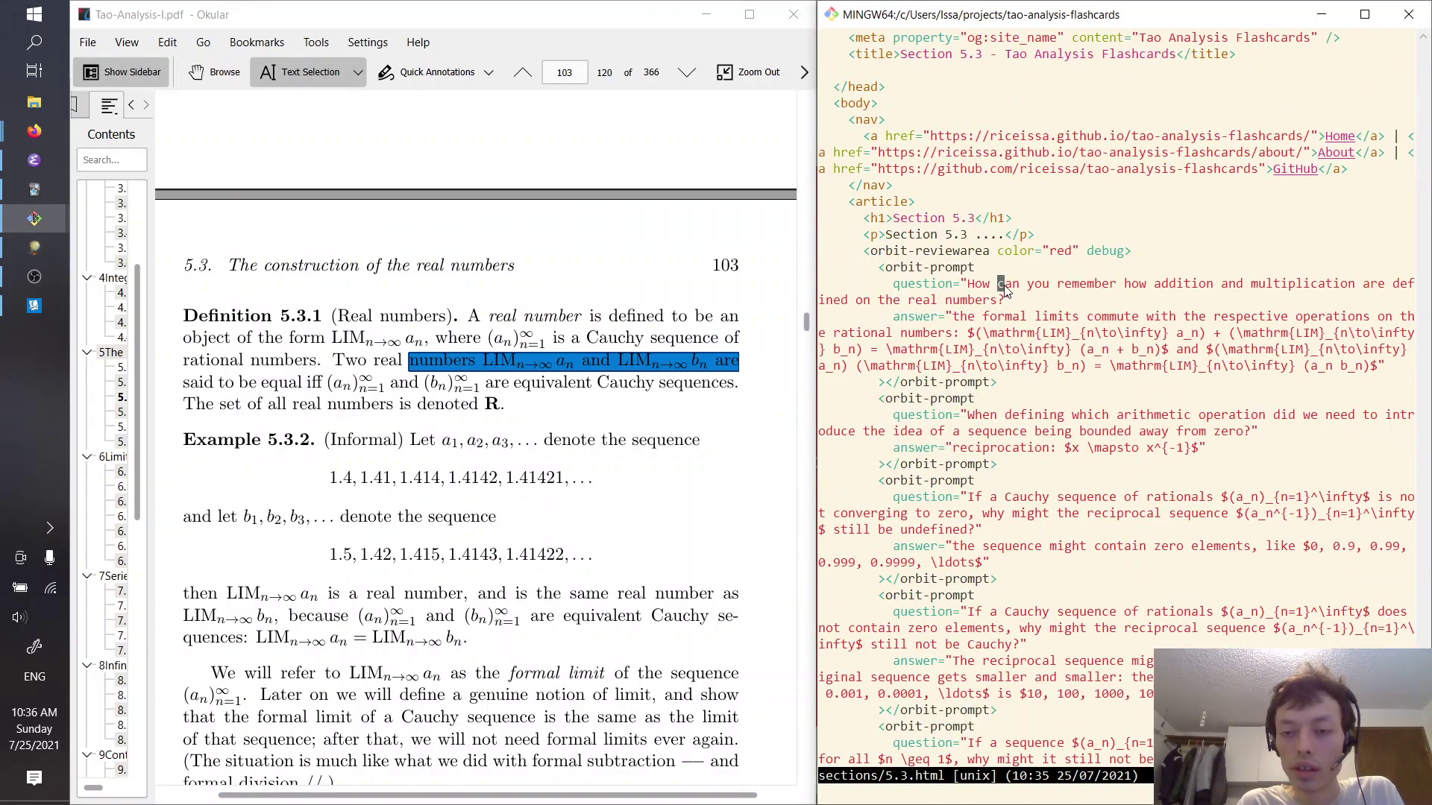
left_click(949, 253)
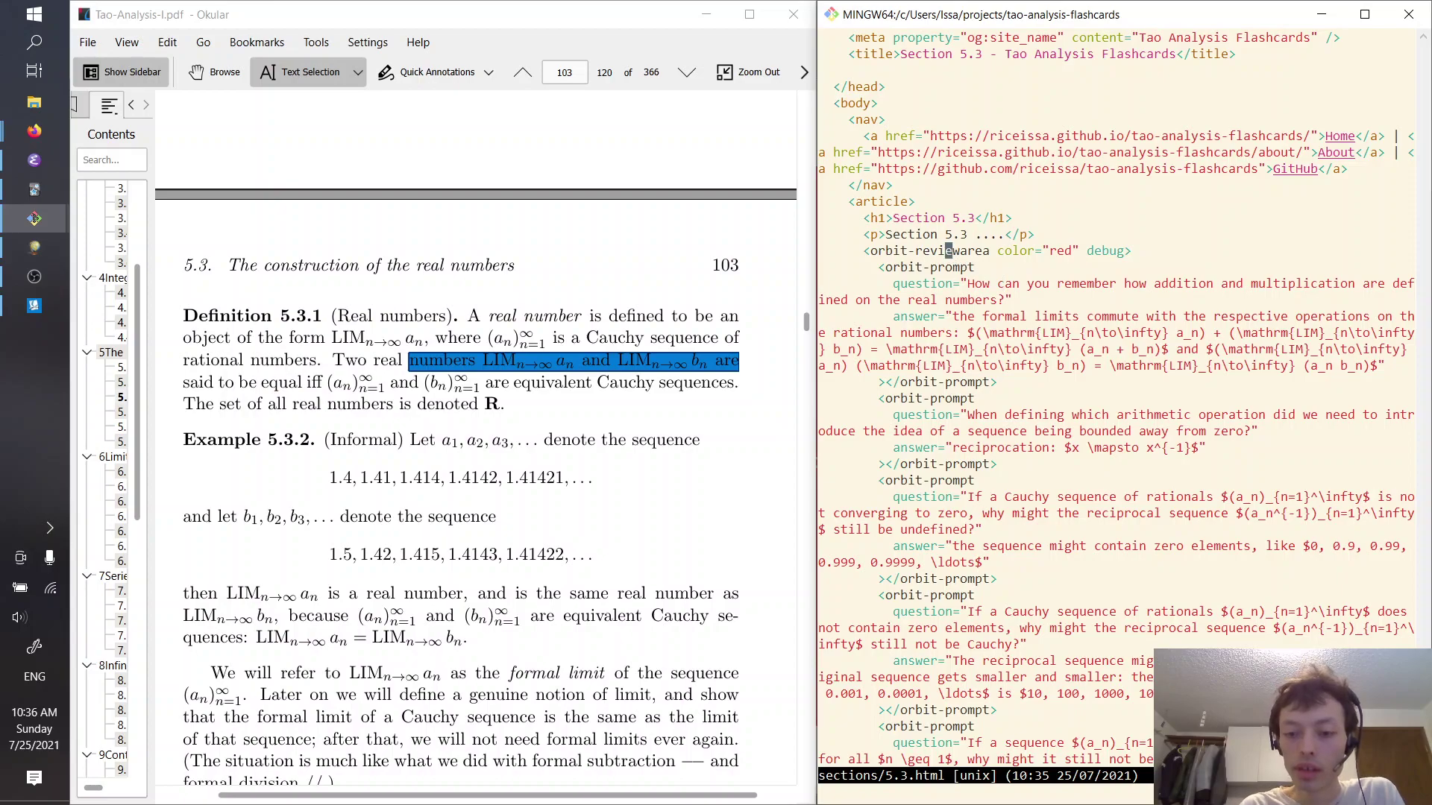
key("p")
key("$")
key("i")
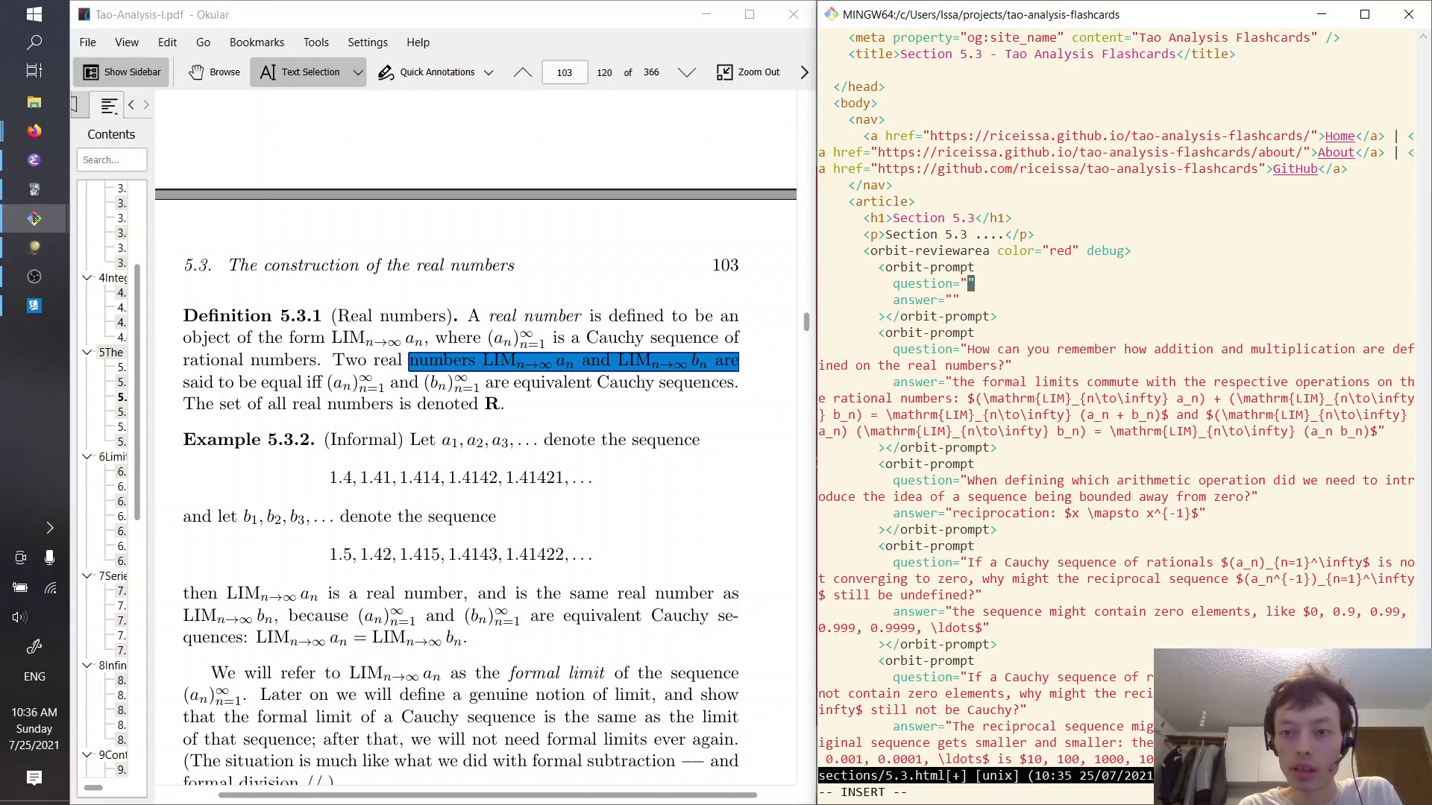
Begin the new question with "When are two real numbers $\mathrm{LIM}_{n\to\infty} a_n$", copying the limit expression from the addition and multiplication answer
type("When are t")
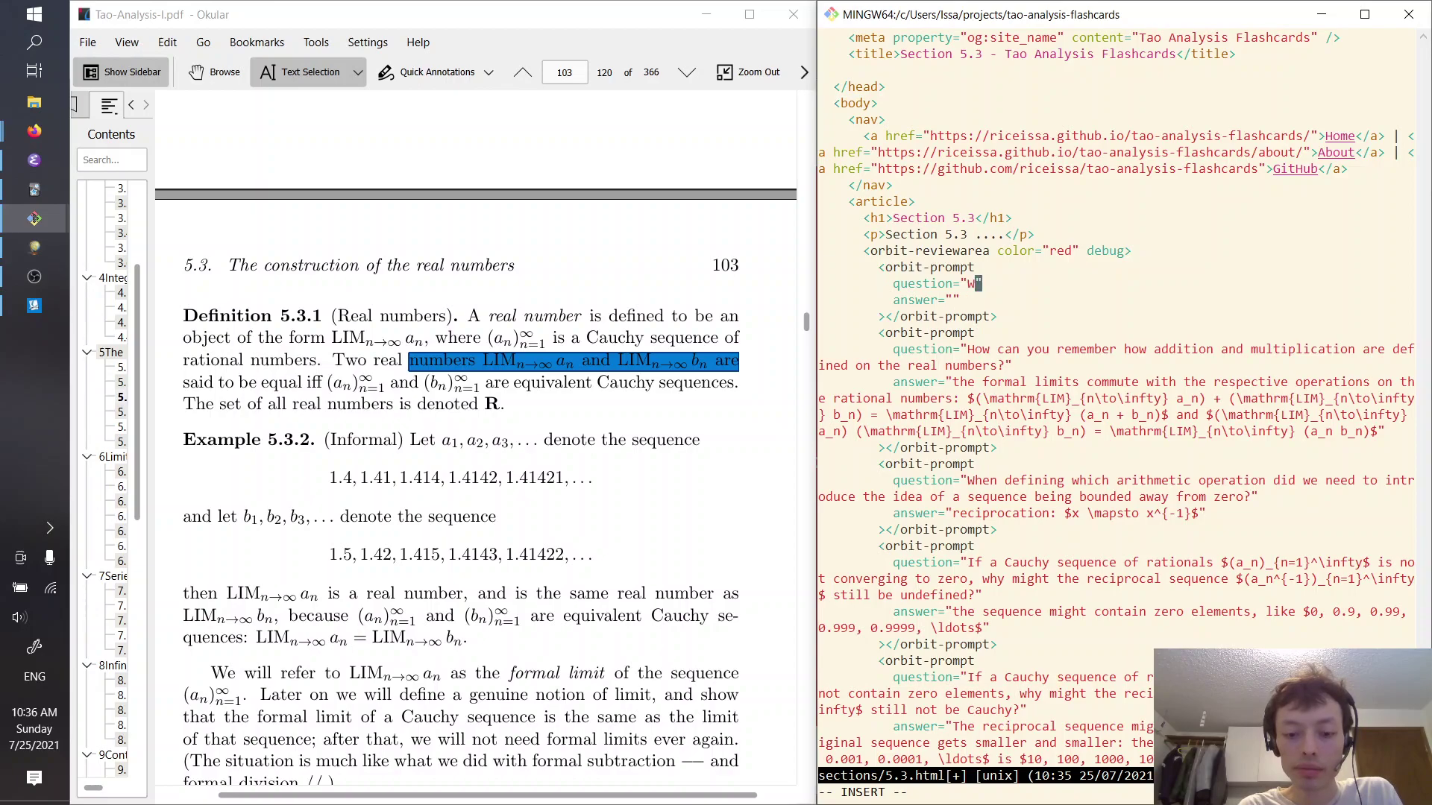
type("wo ")
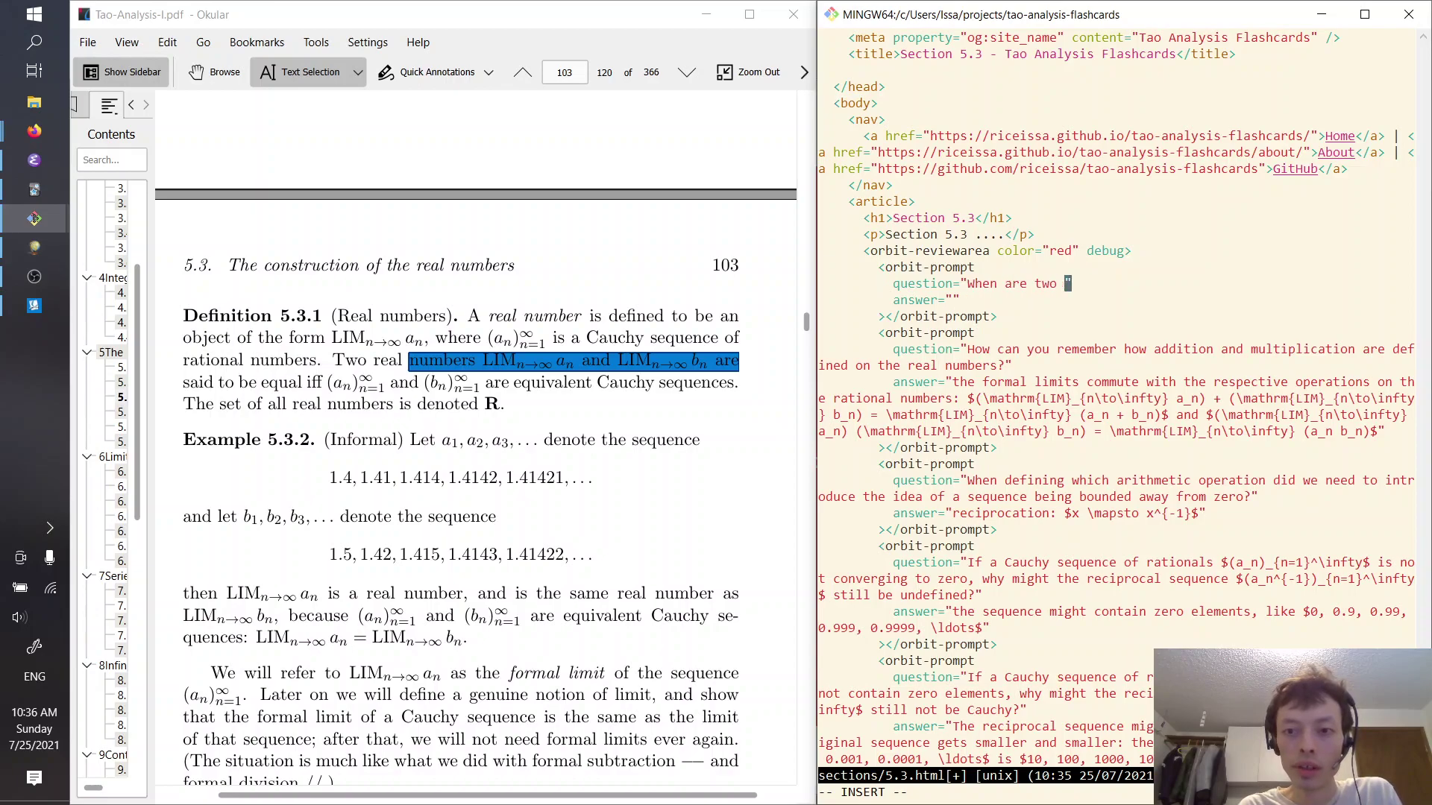
type("real numbers $\\$")
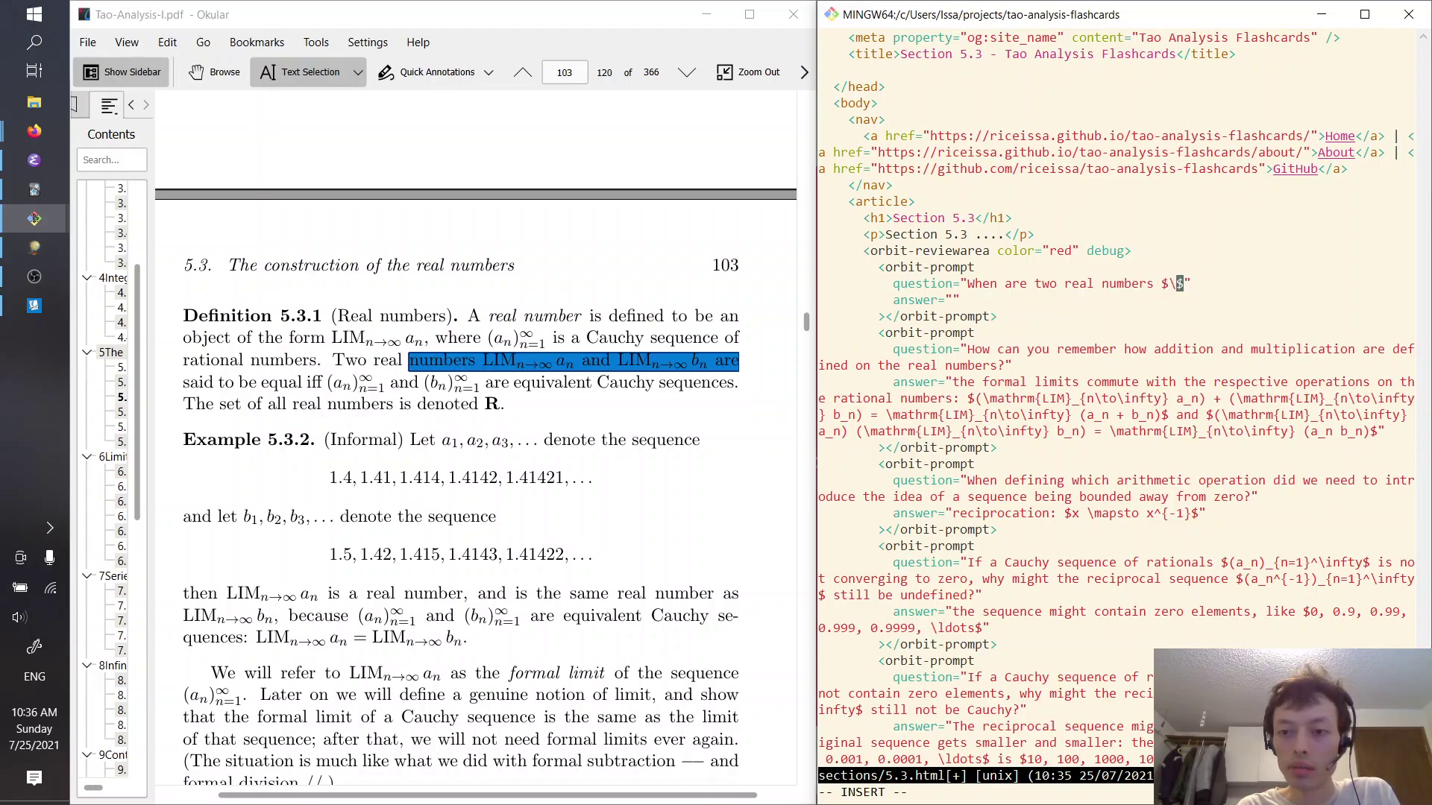
key("Escape")
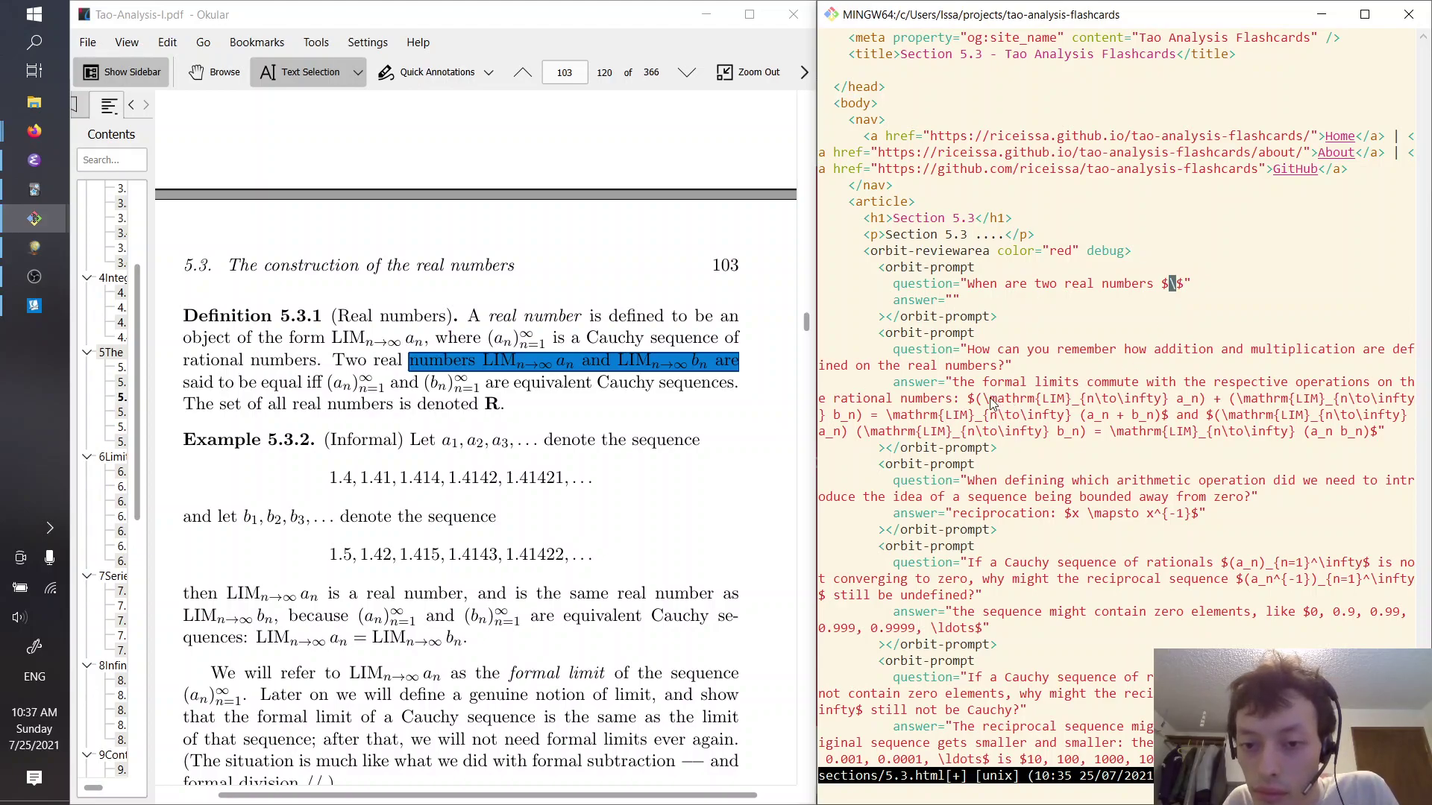
left_click_drag(984, 398, 1196, 401)
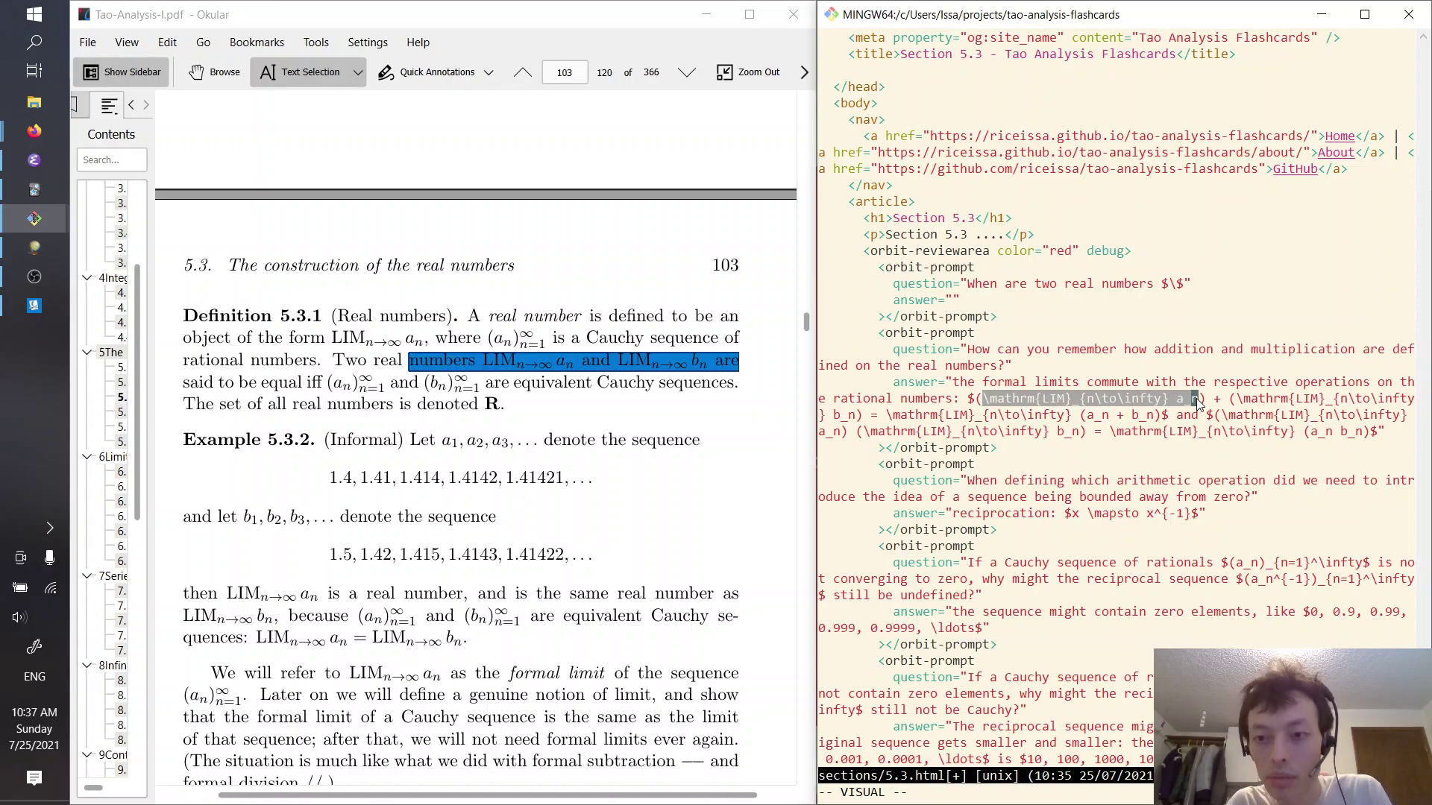
key("y")
left_click(1172, 283)
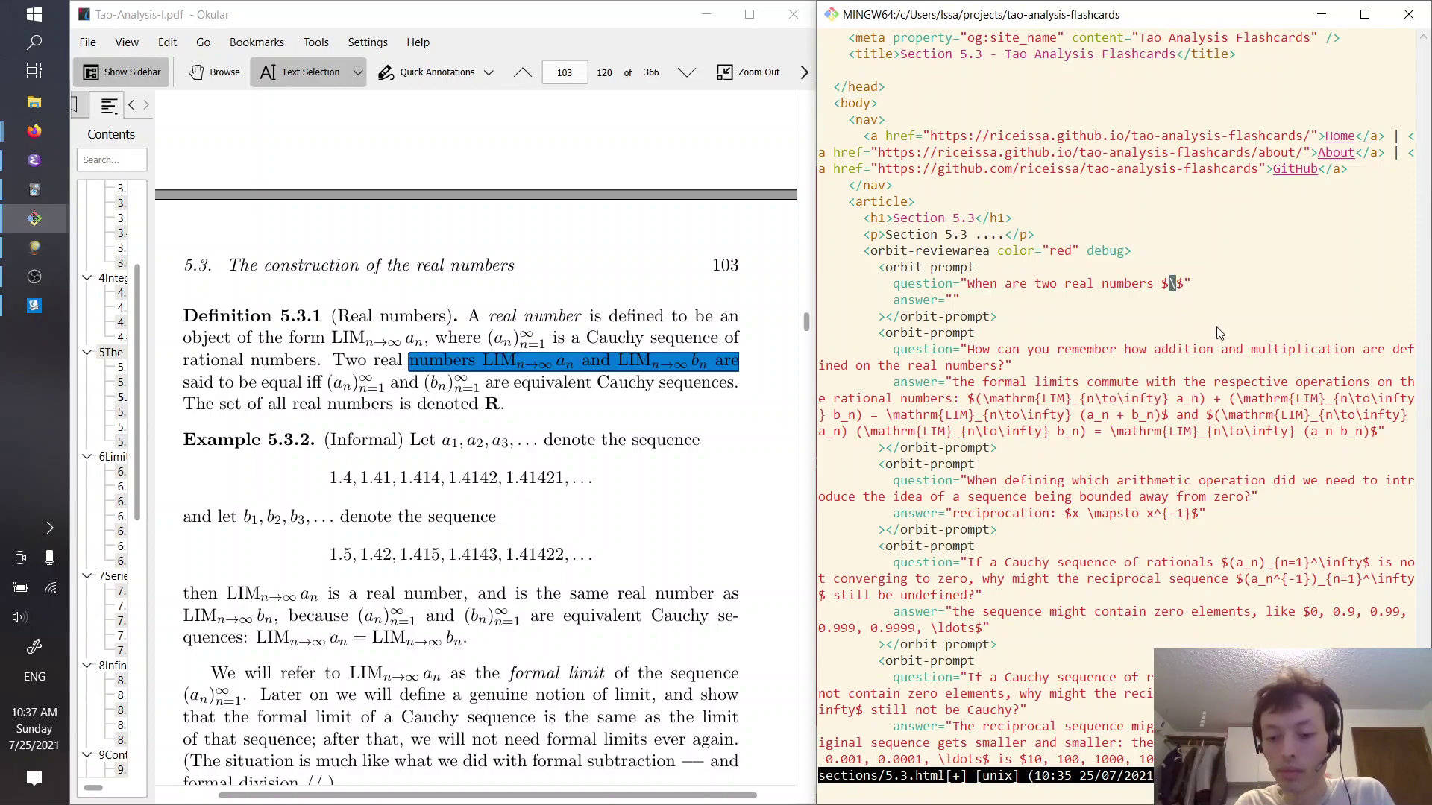
key("P")
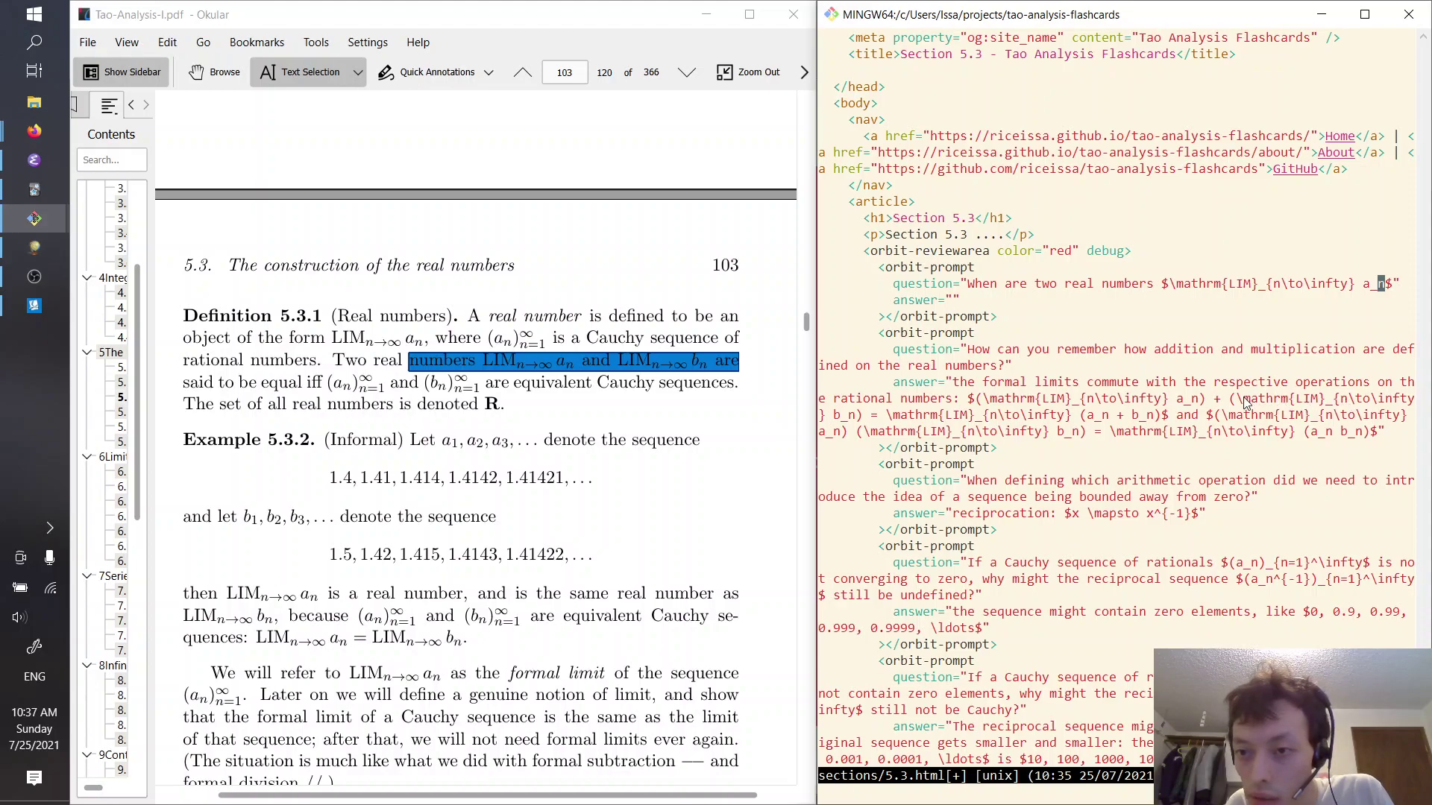
Complete the question with " and $\mathrm{LIM}_{n\to\infty} b_n$ equal?", copying the b_n limit from the answer of the prompt below
left_click_drag(1234, 400, 855, 418)
key("y")
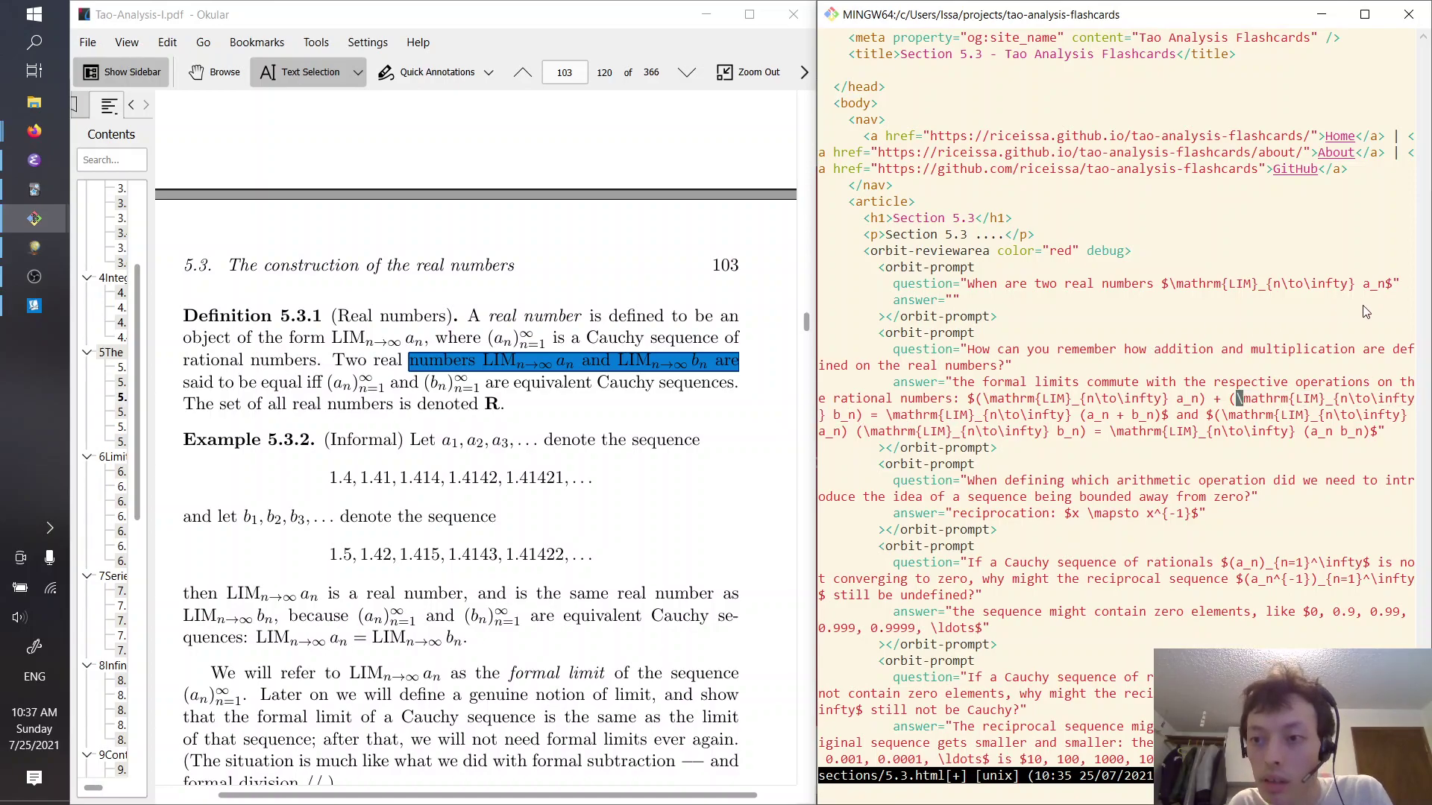
left_click(1396, 284)
type("i and $$")
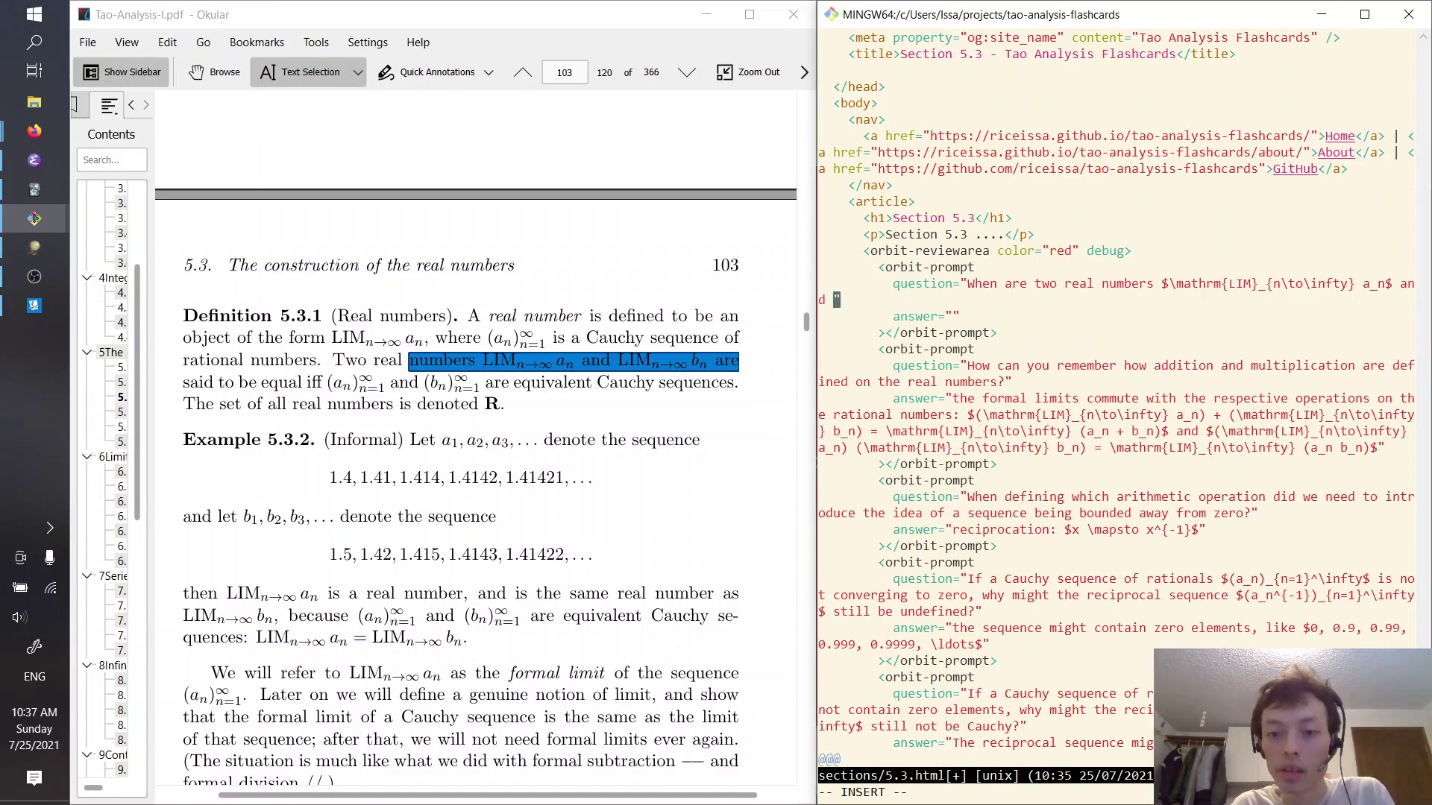
key("Escape")
key("P")
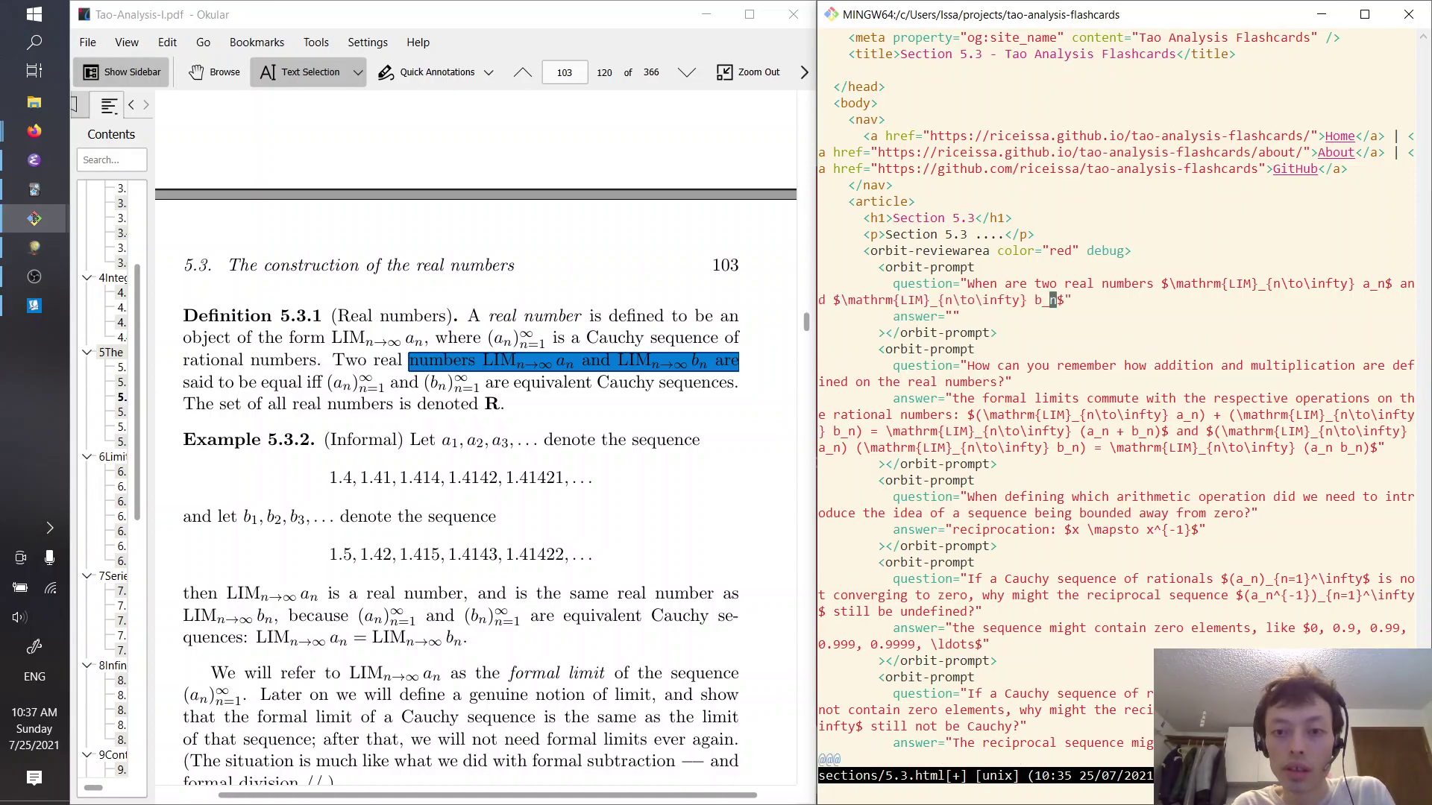
type("l")
type("a")
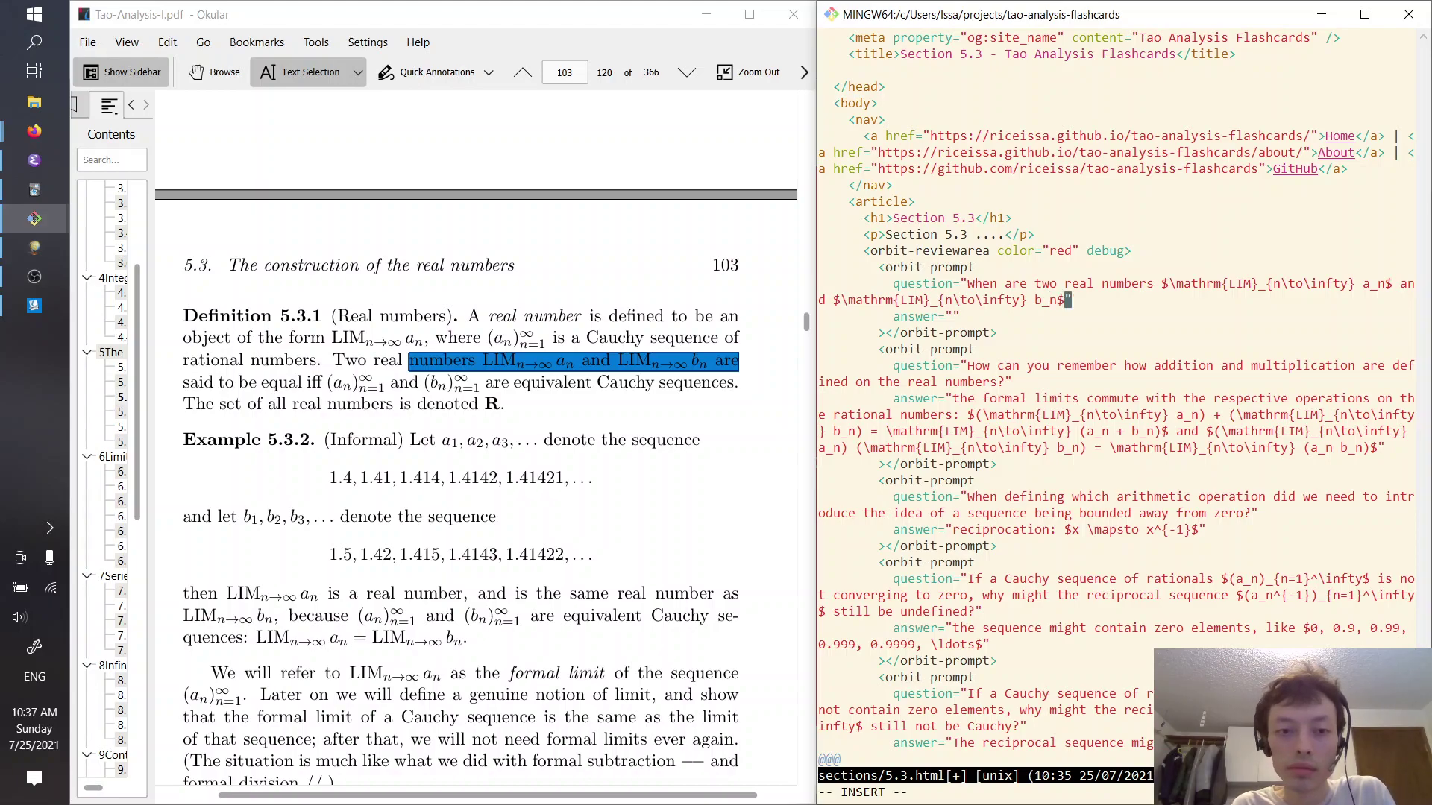
type(" equal?")
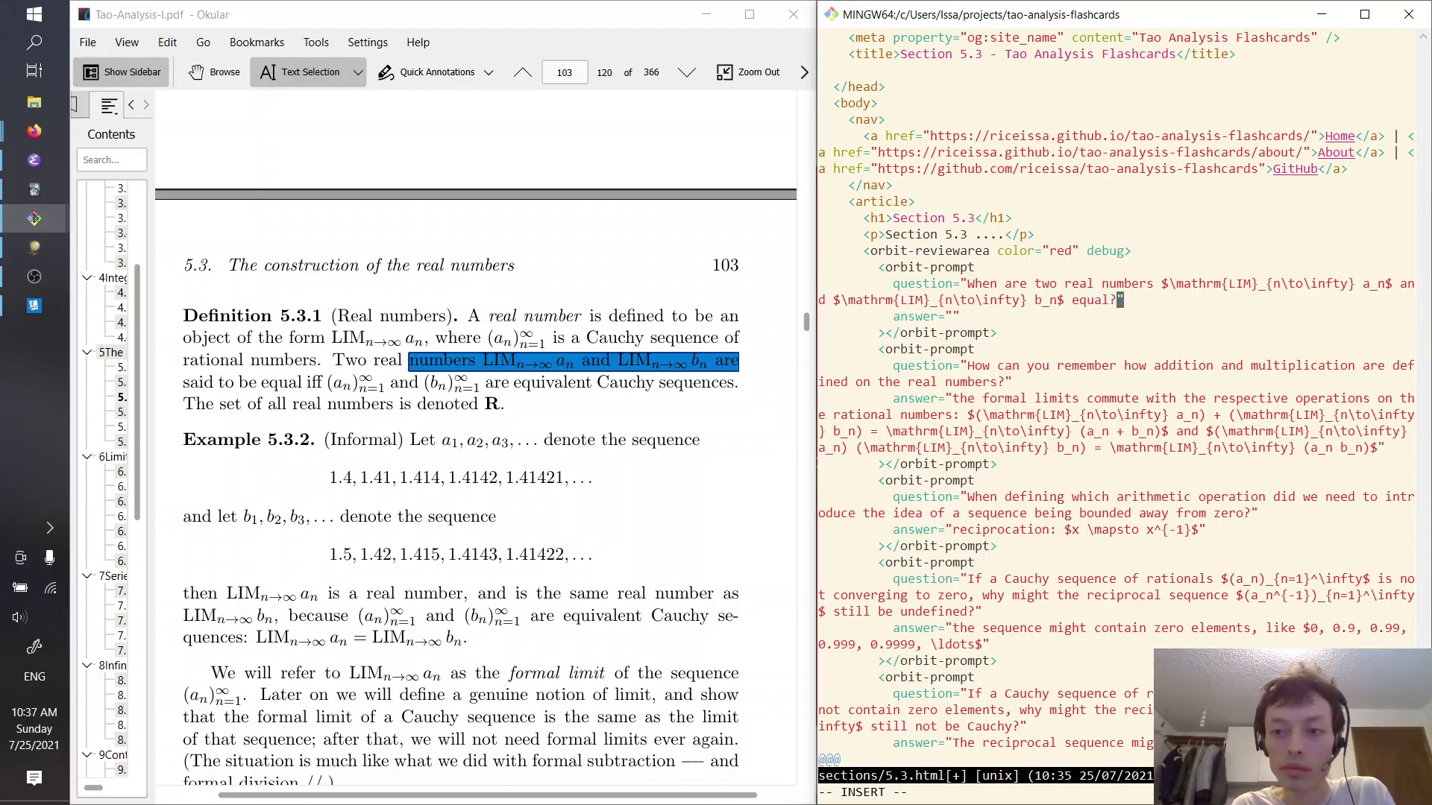
Begin the new prompt's answer with "when $(a_n)_{n=1}^\infty$", copying the sequence notation from the question about Cauchy sequences not converging to zero
key("Escape")
key("j")
key("i")
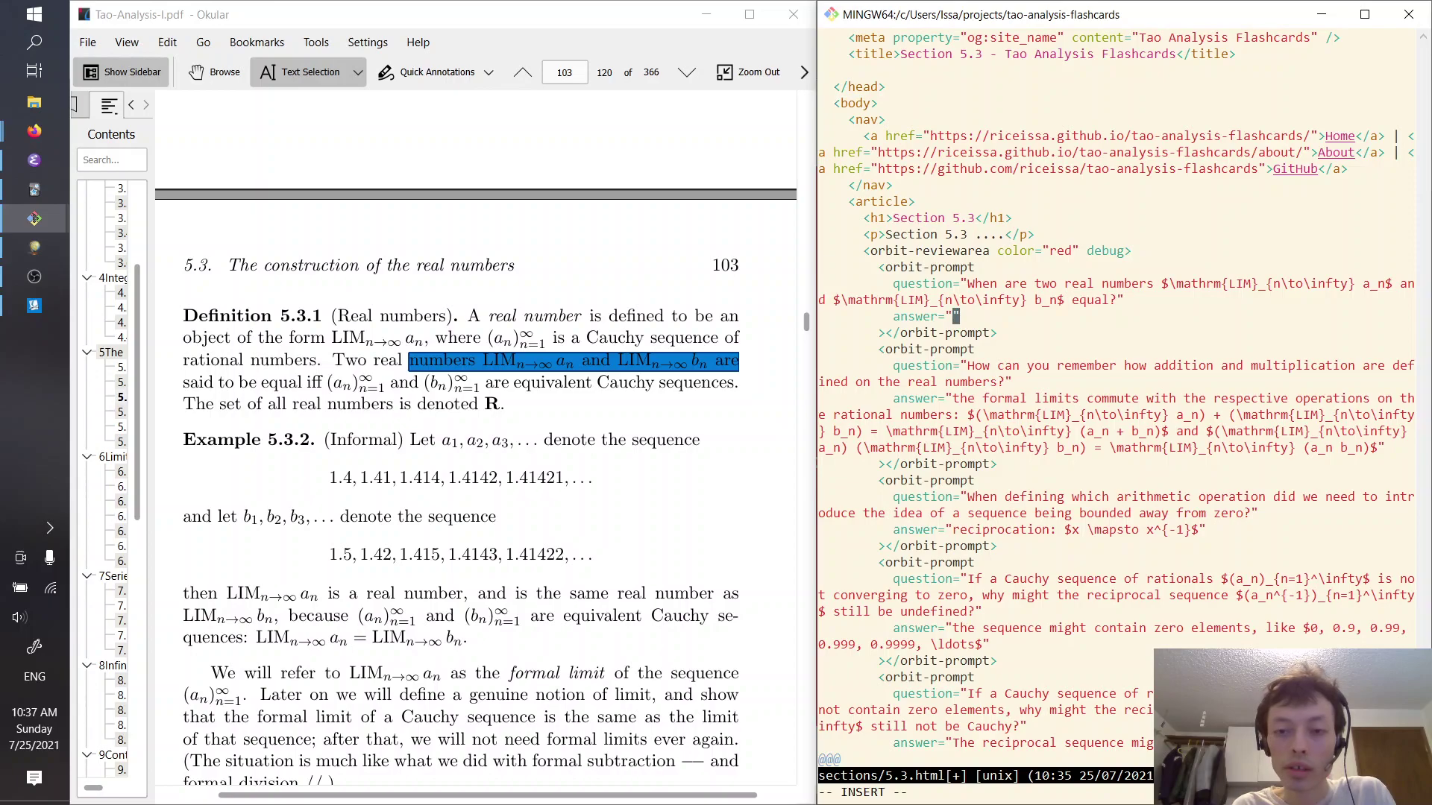
type("when ")
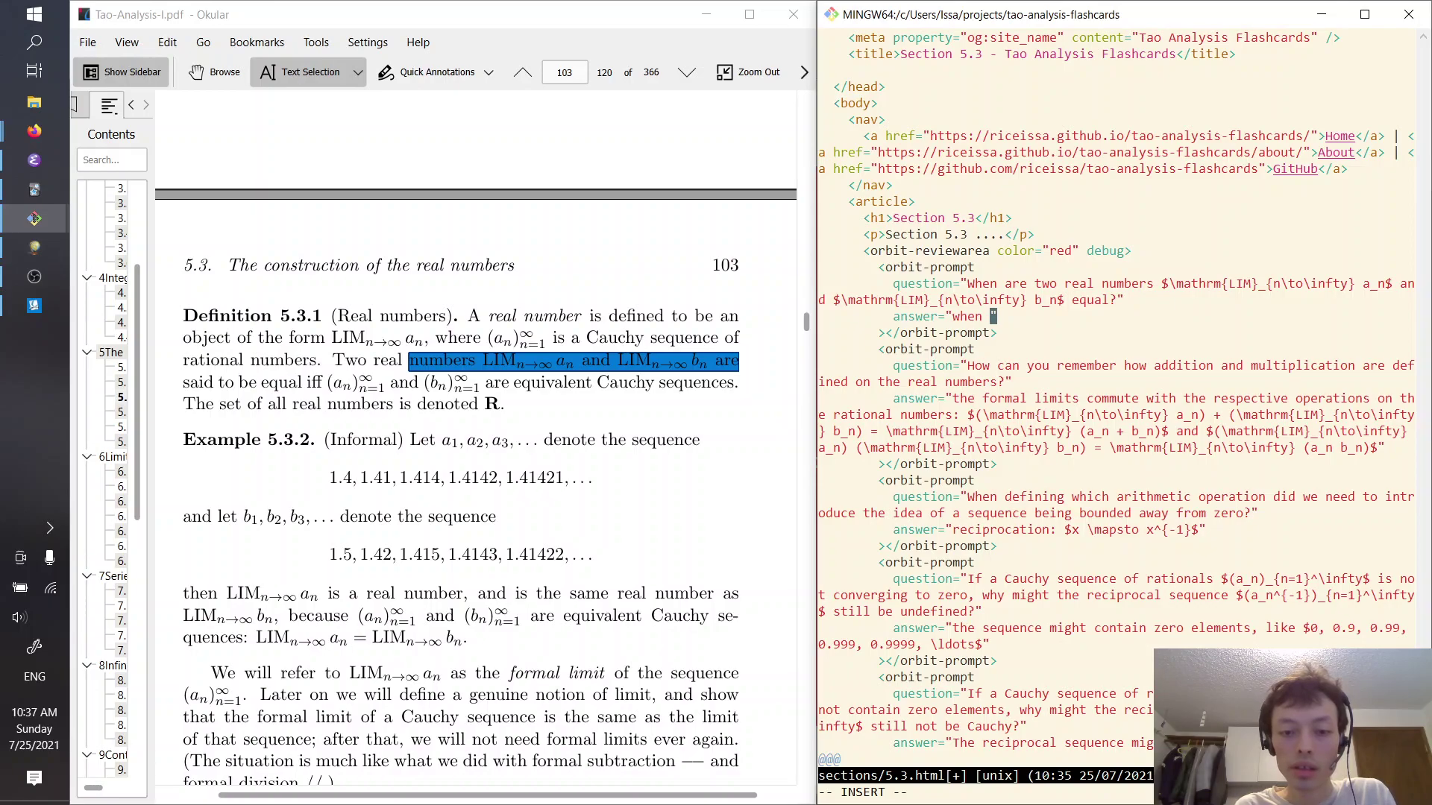
type("$$")
key("Left")
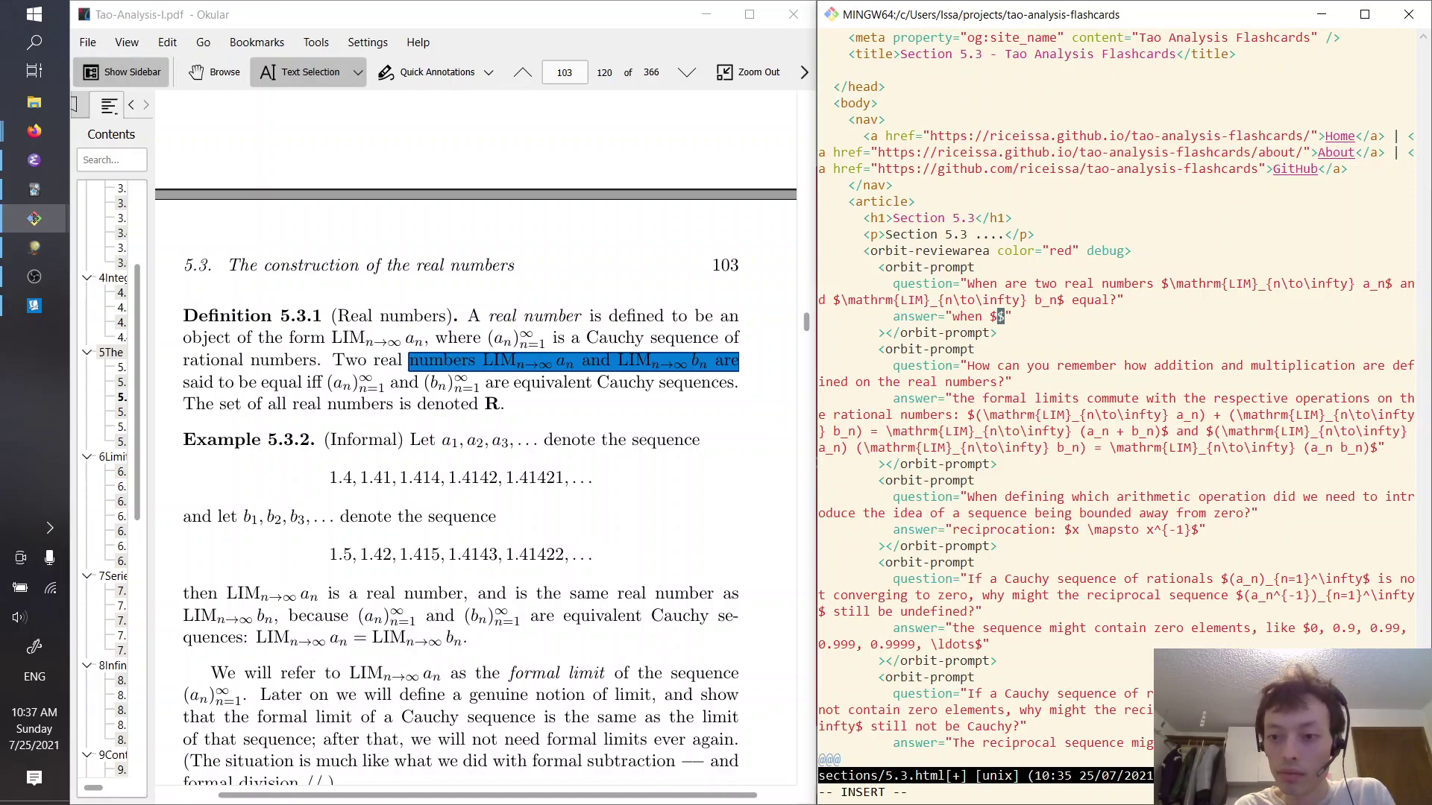
key("Escape")
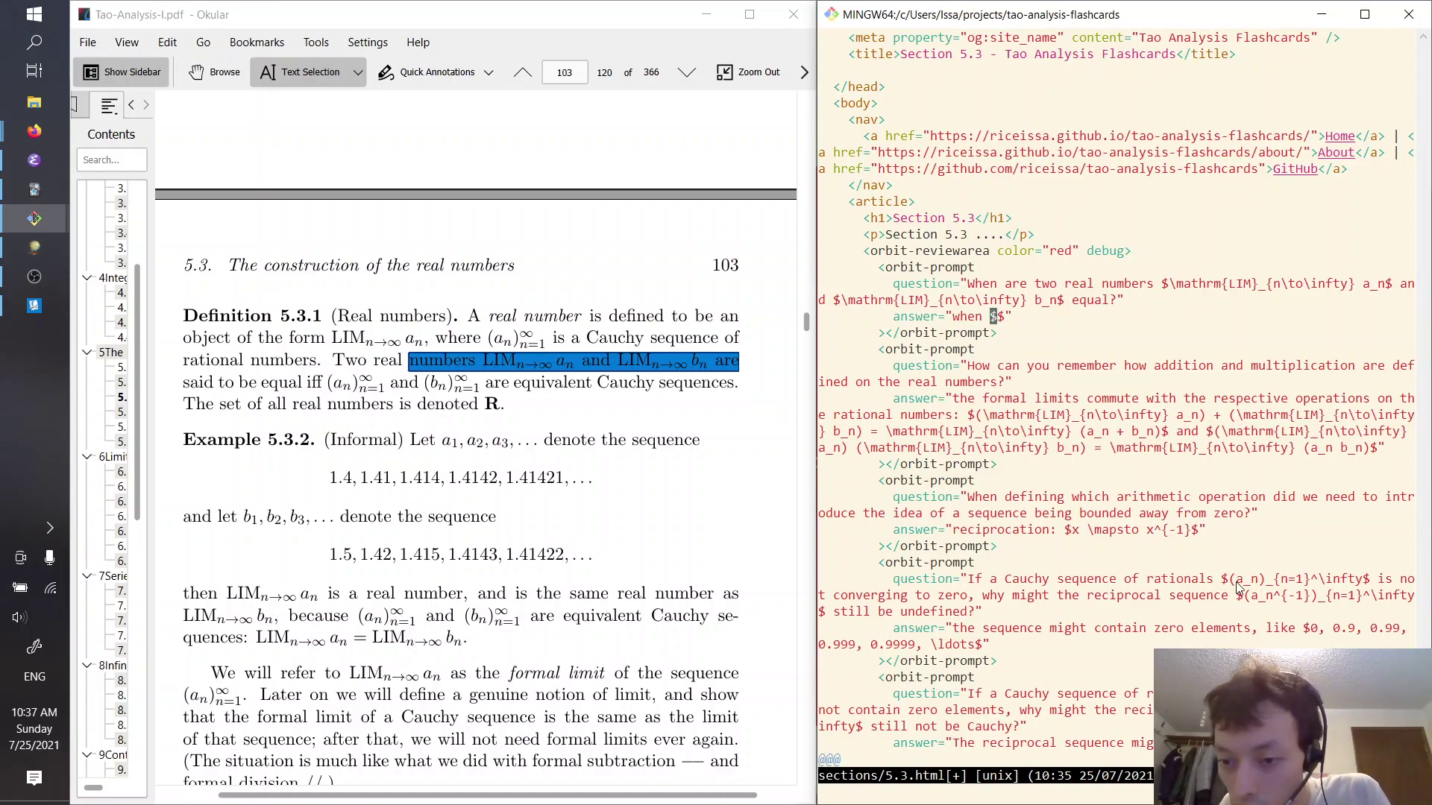
left_click_drag(1228, 586, 1358, 584)
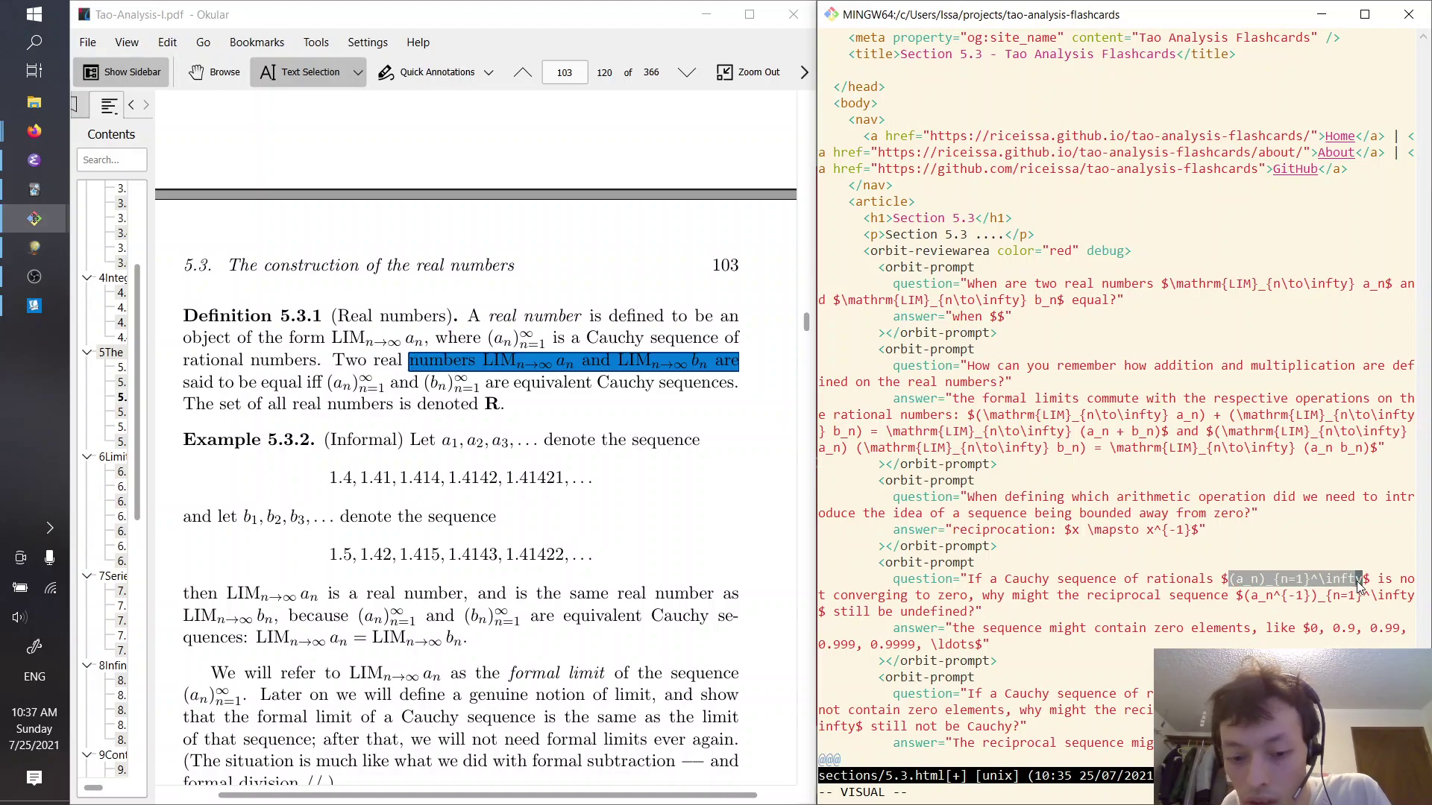
key("y")
left_click(997, 320)
type("p")
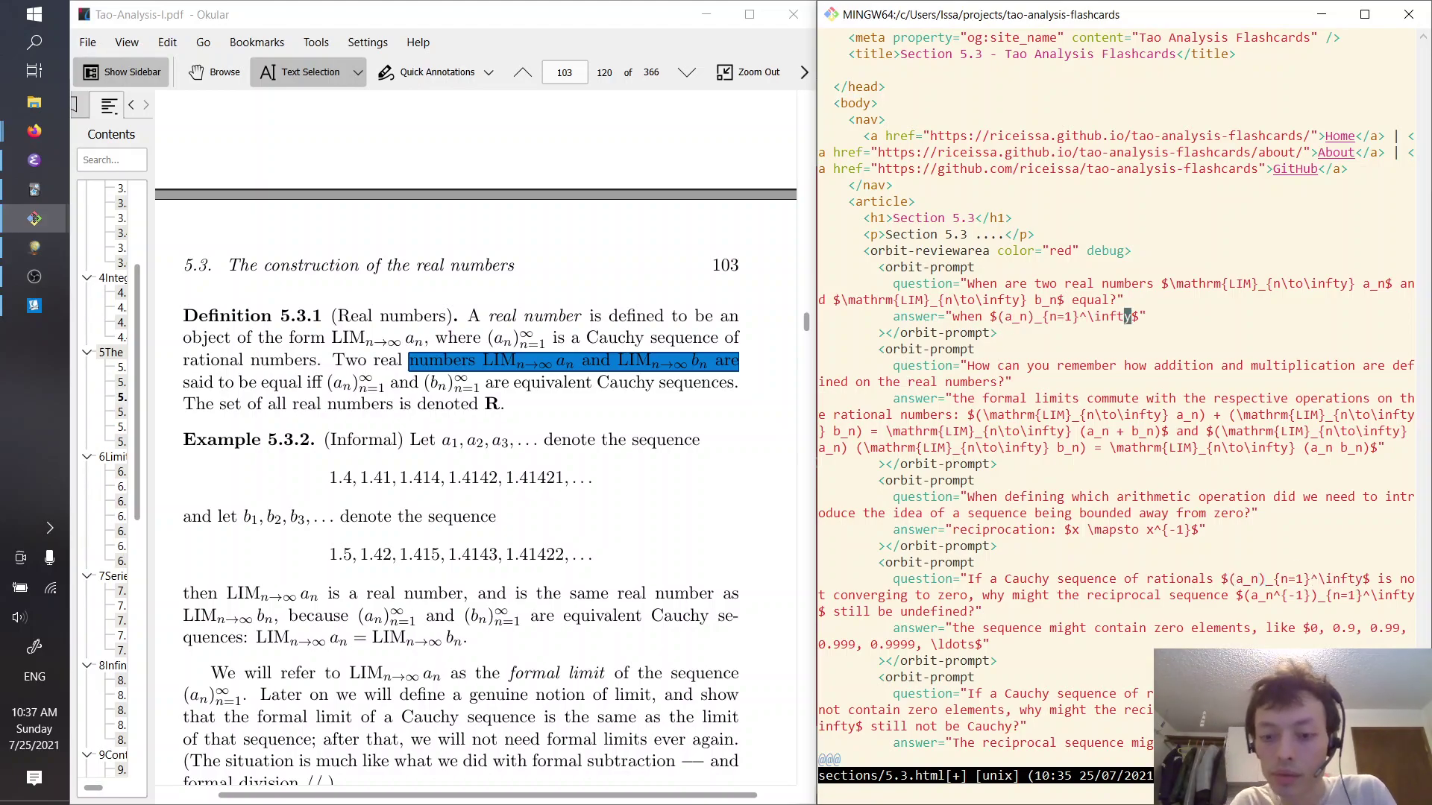
Extend the answer with " and $(b_n)_{n=1}^\infty$", reusing the copied sequence notation with a changed to b
type("la and $$")
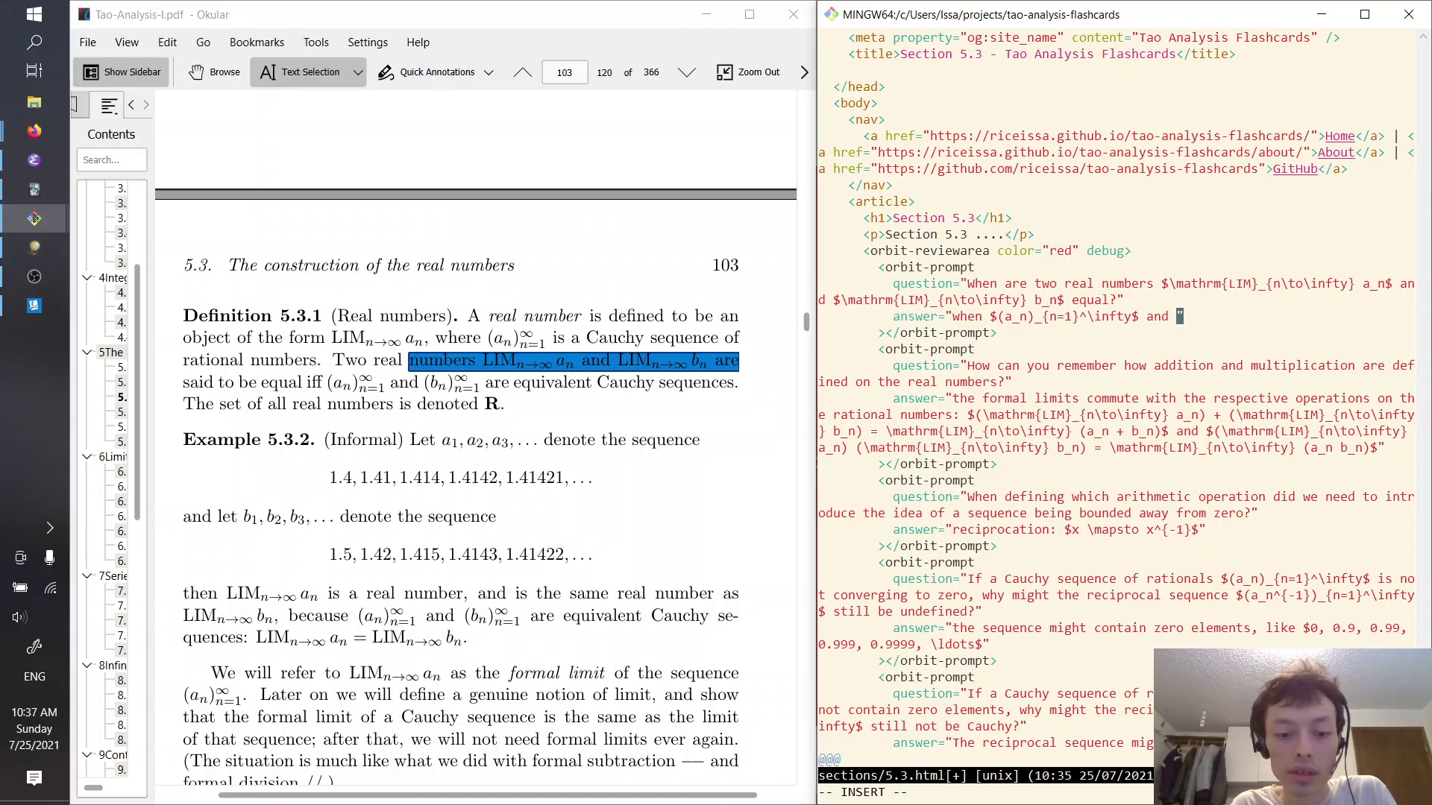
key("Escape")
key("P")
key("h")
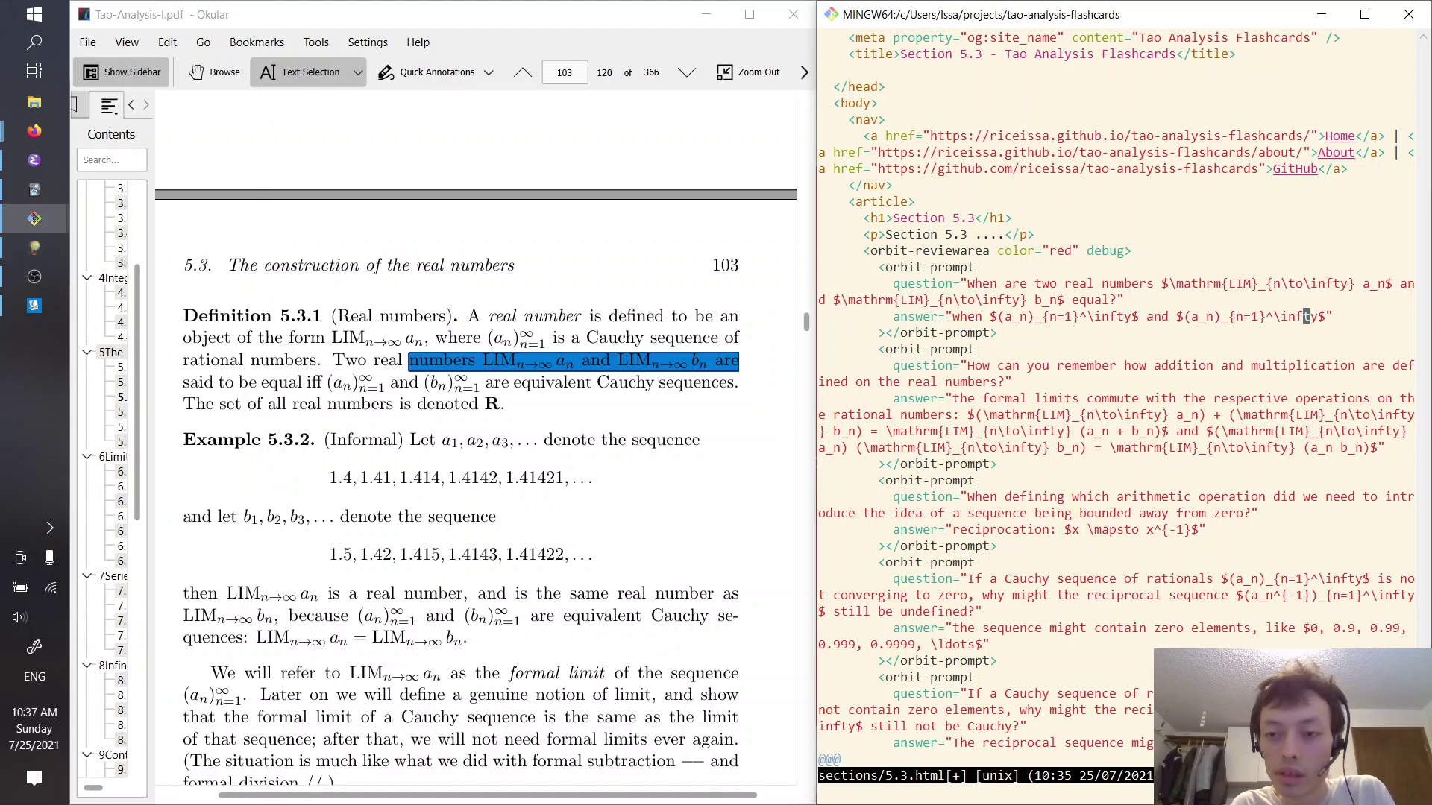
key("shift+f")
key("a")
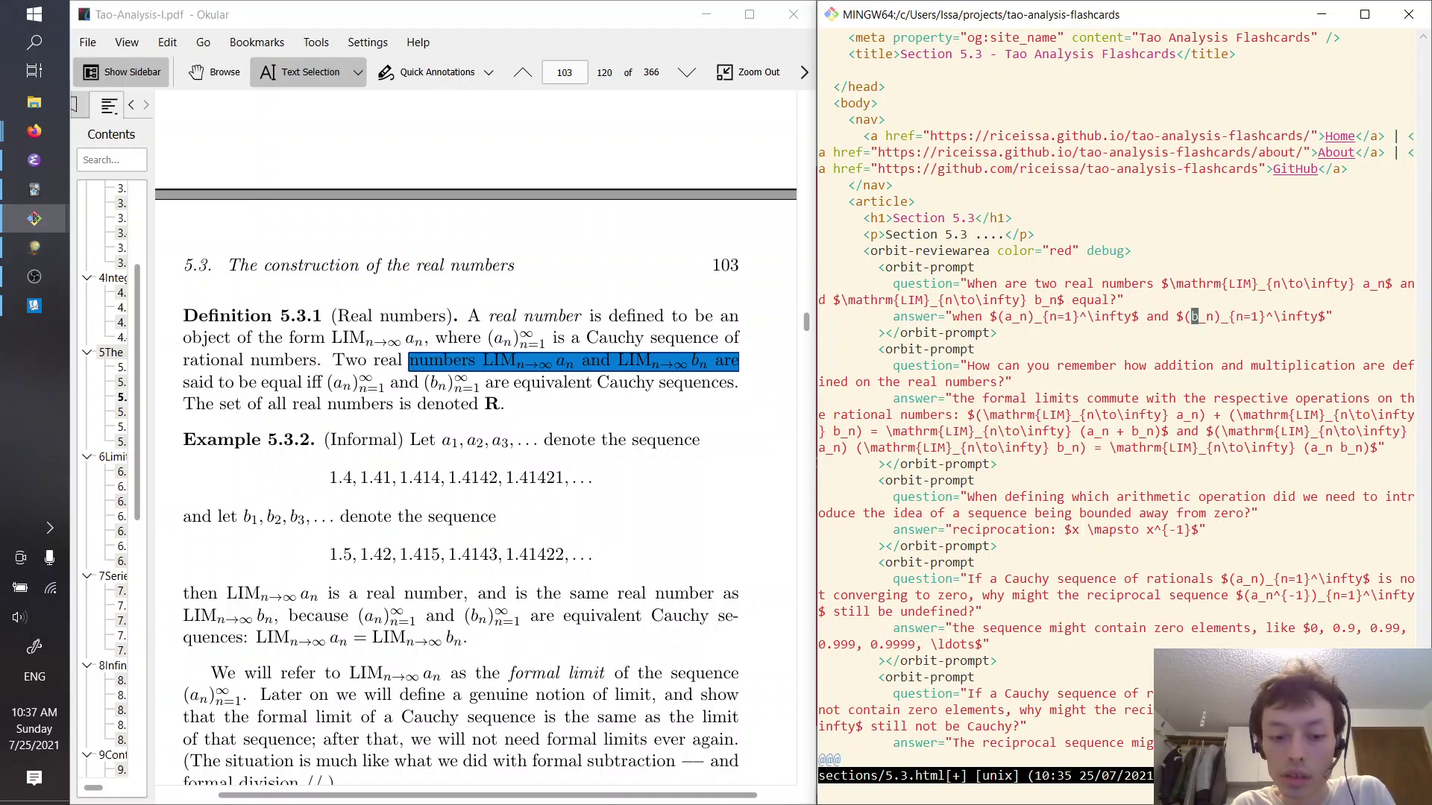
Finish the answer with " are equivalent Cauchy sequences" and save the file
key("dollar")
type("i are equiv")
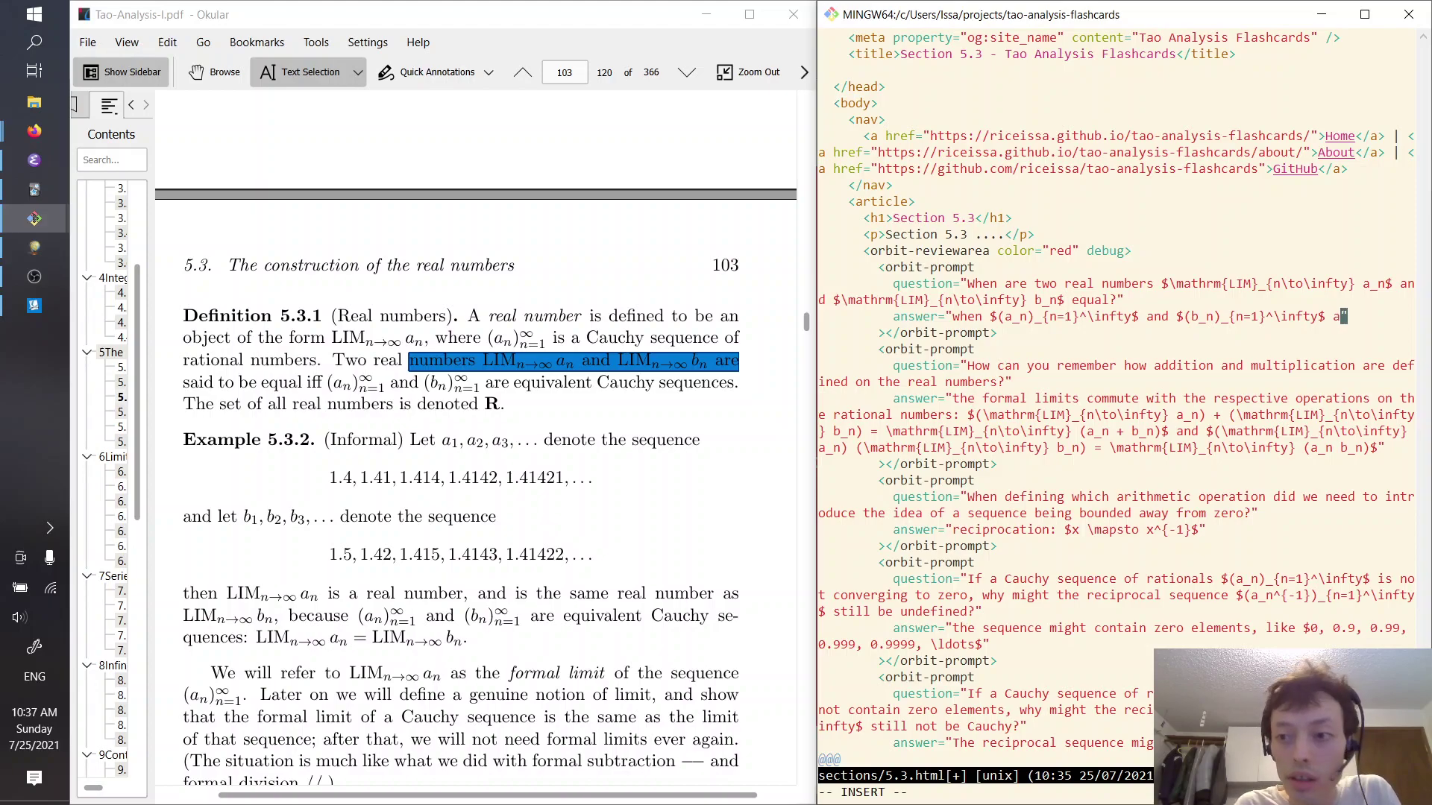
type("alent Cauchy e")
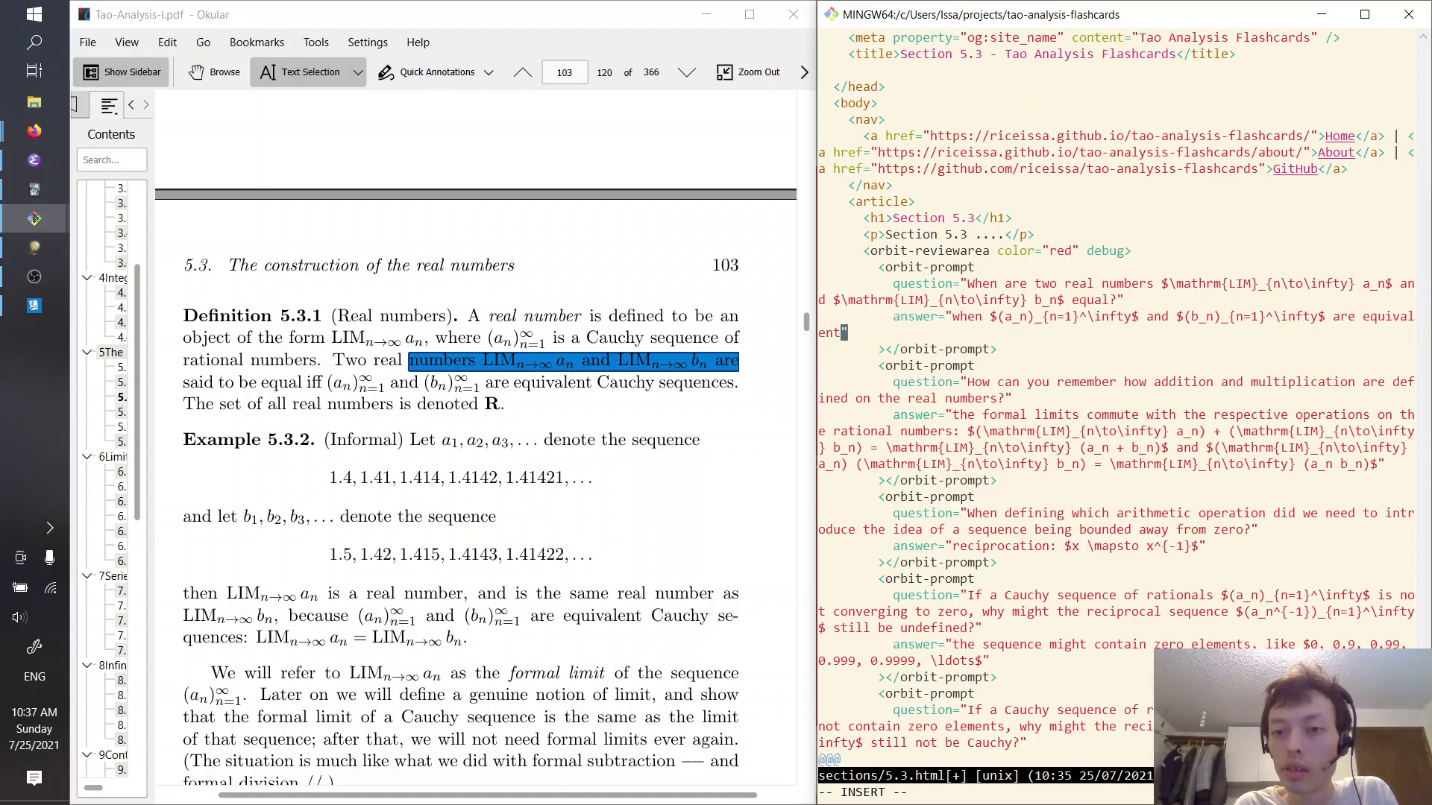
type("equences")
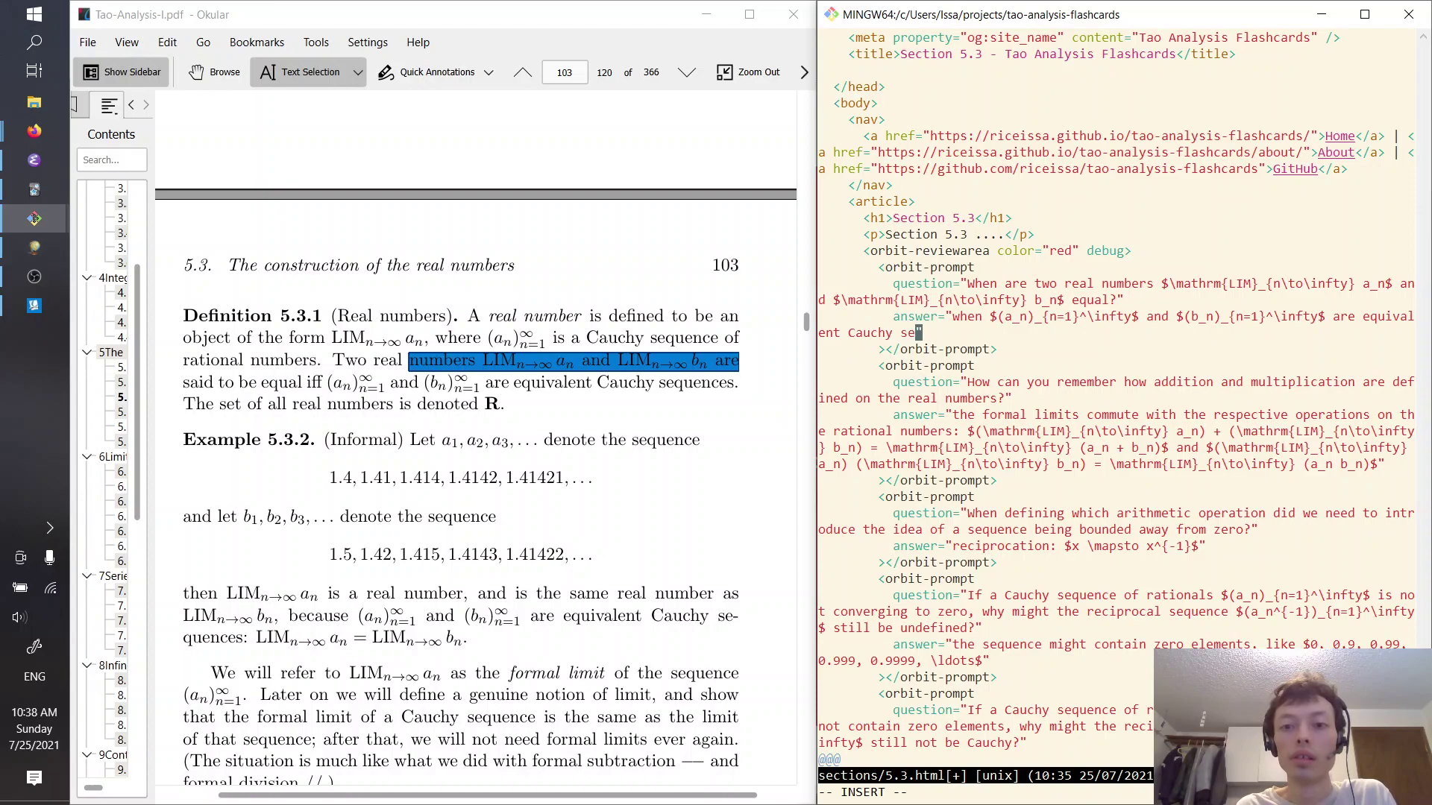
key("Escape")
key("colon")
type("w")
key("Return")
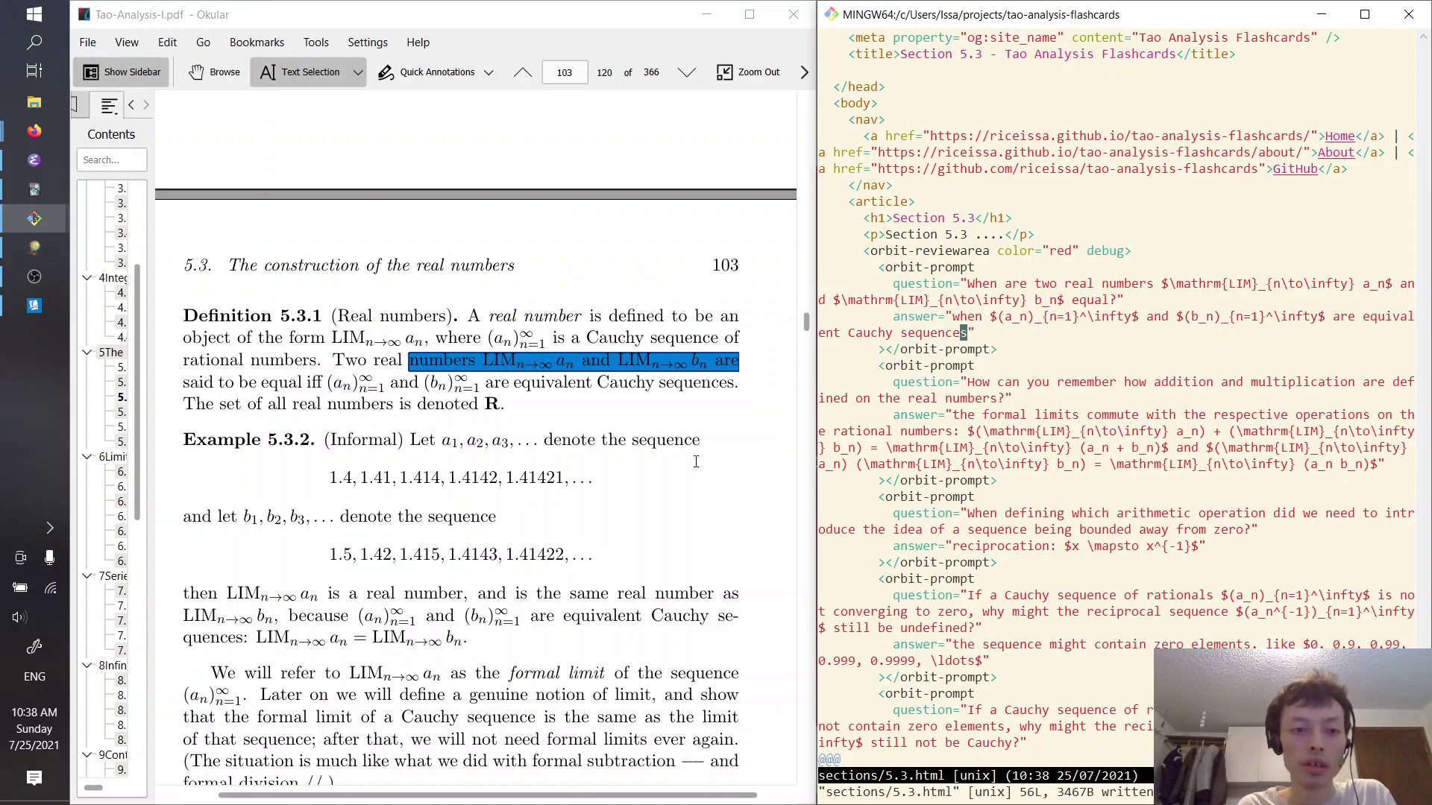
Open sections/4.2.html in a split window, using the PDF's table of contents to identify the section on the rationals
left_click_drag(460, 404, 505, 407)
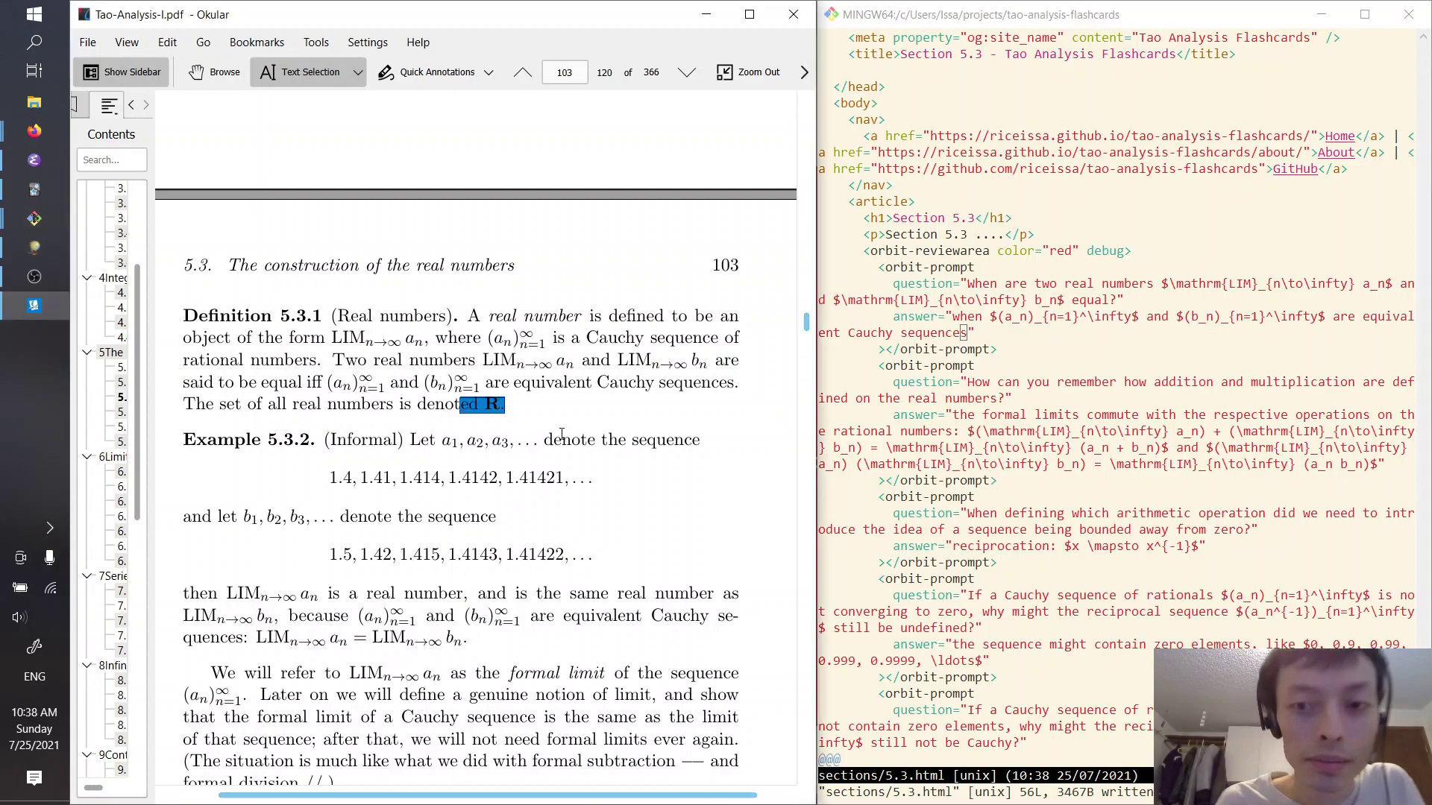
key("alt+Tab")
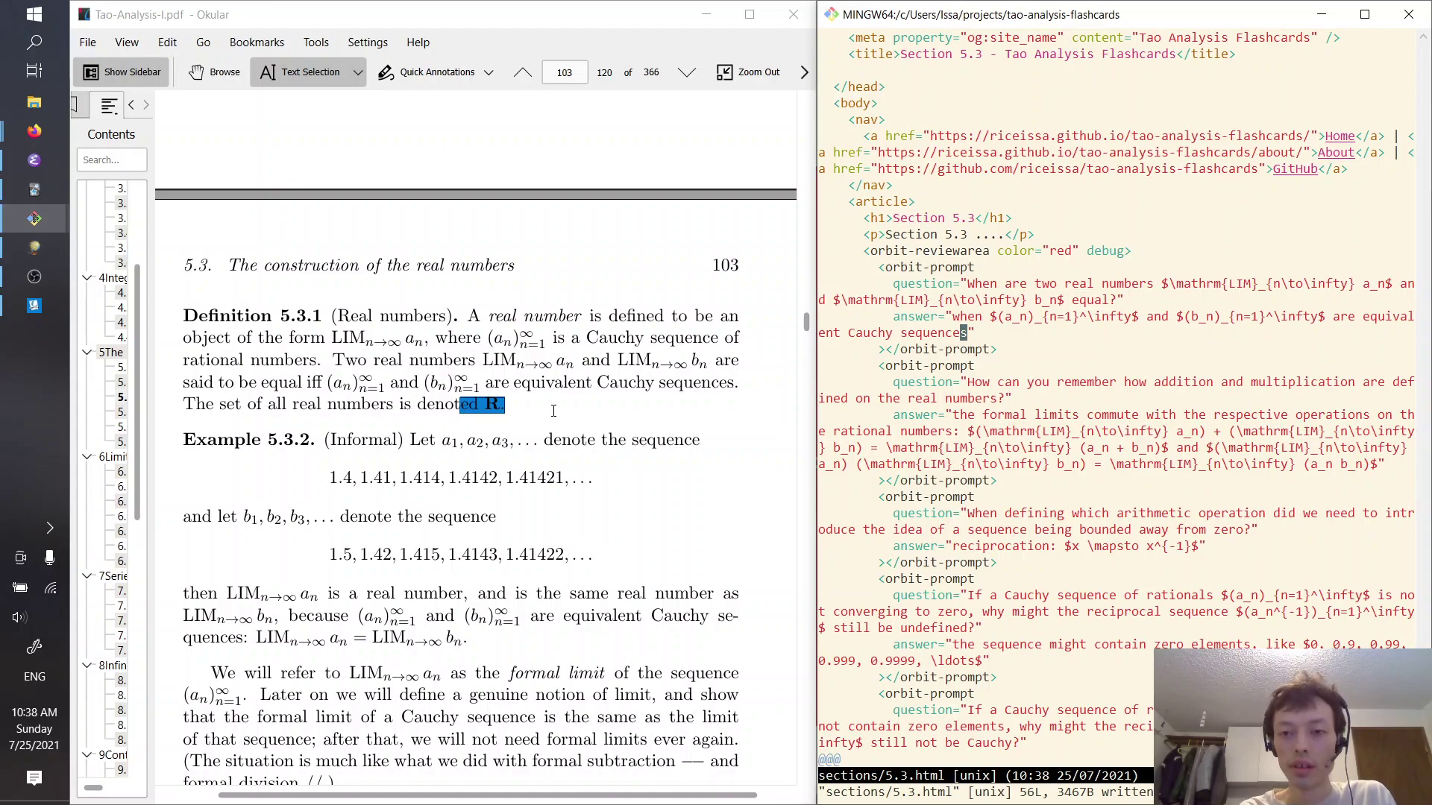
type(":sp ")
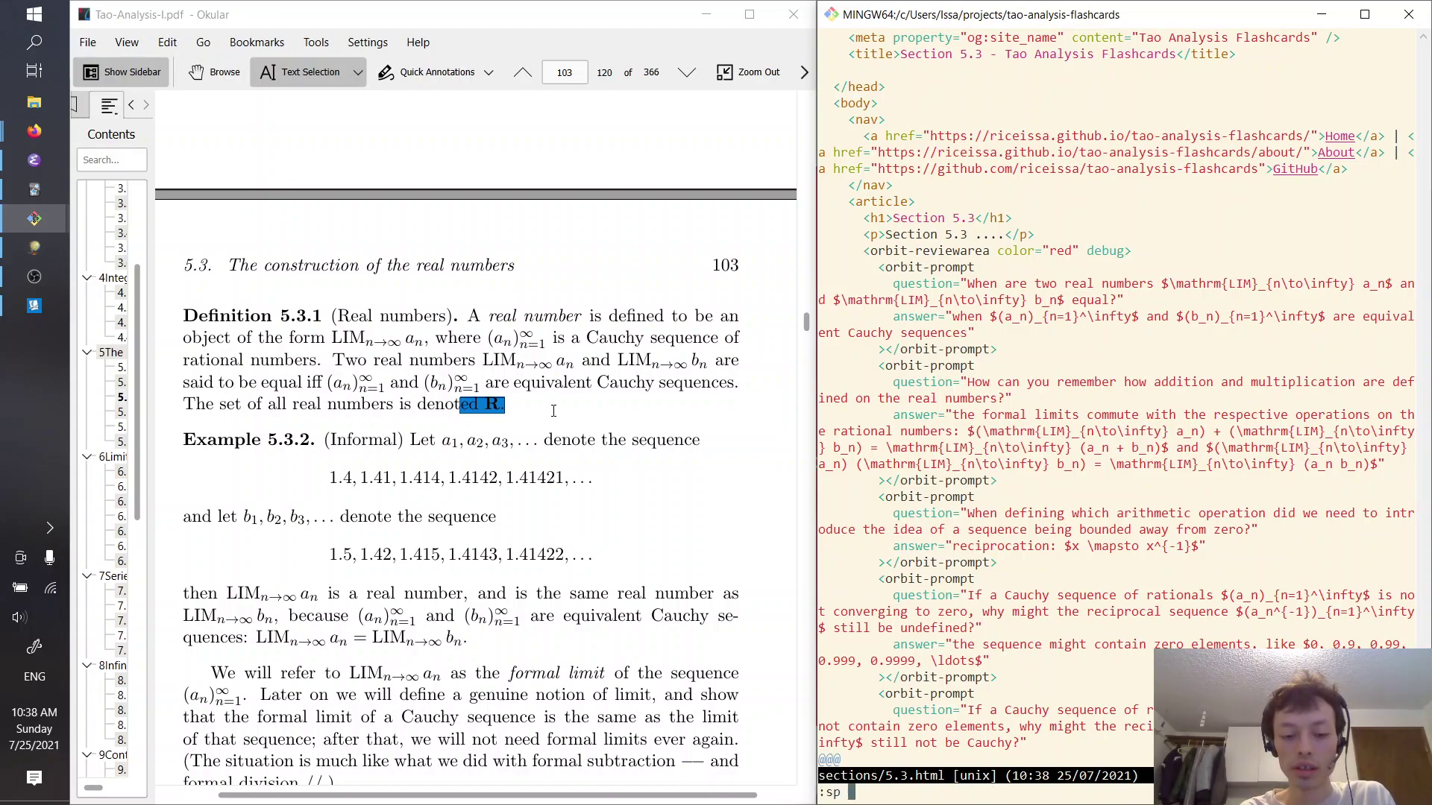
type("sections/")
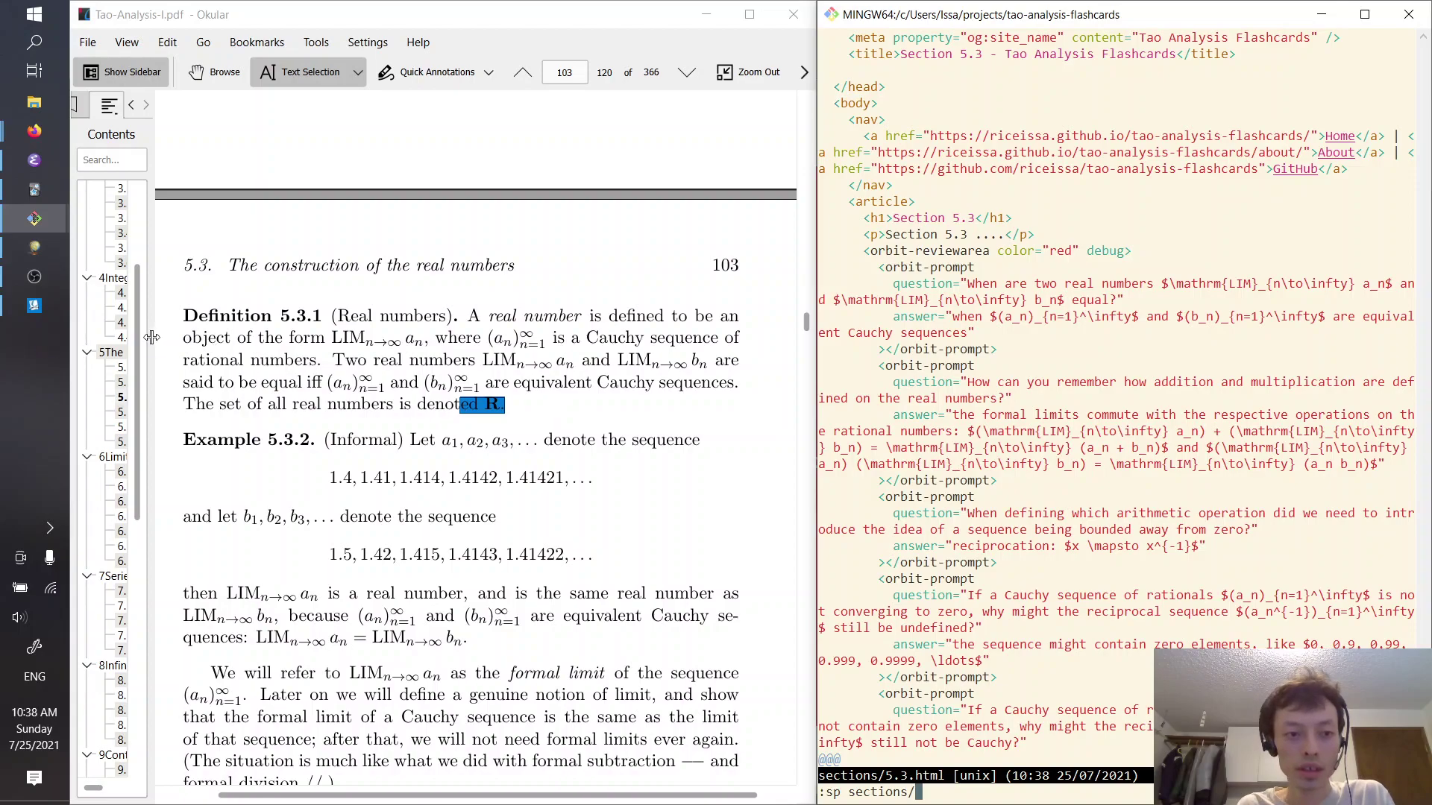
left_click_drag(152, 336, 319, 336)
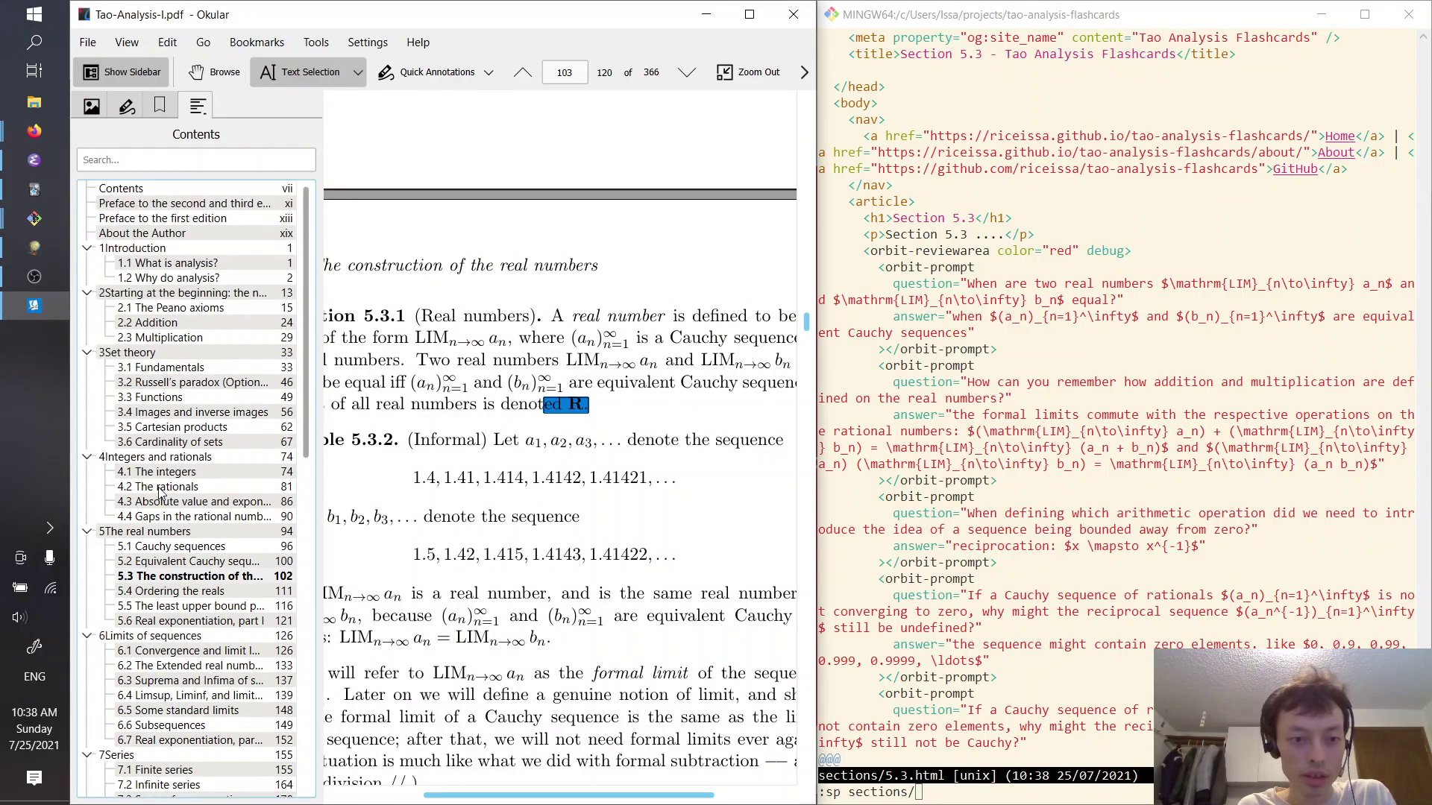
key("alt+Tab")
type("4")
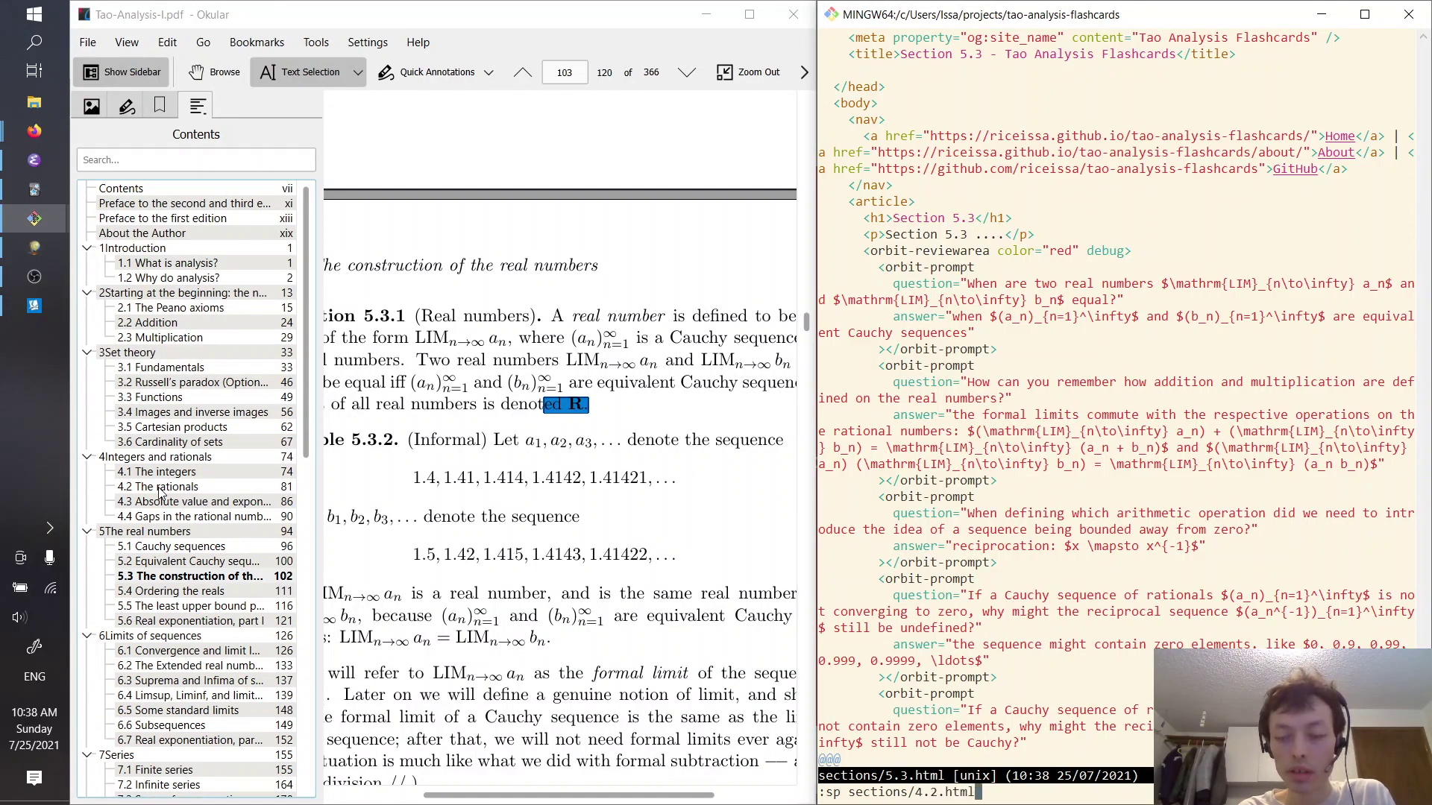
key("Return")
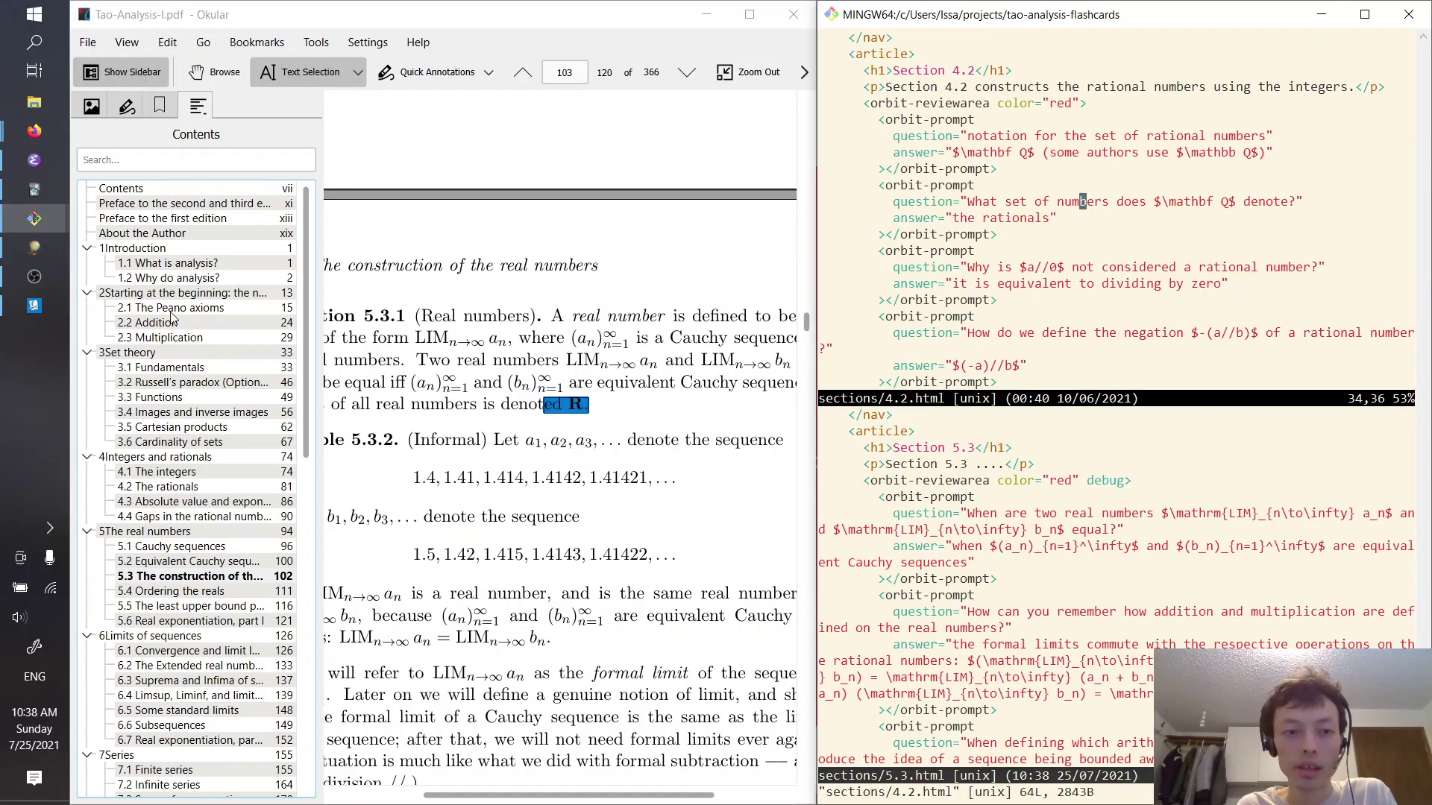
left_click_drag(322, 308, 150, 308)
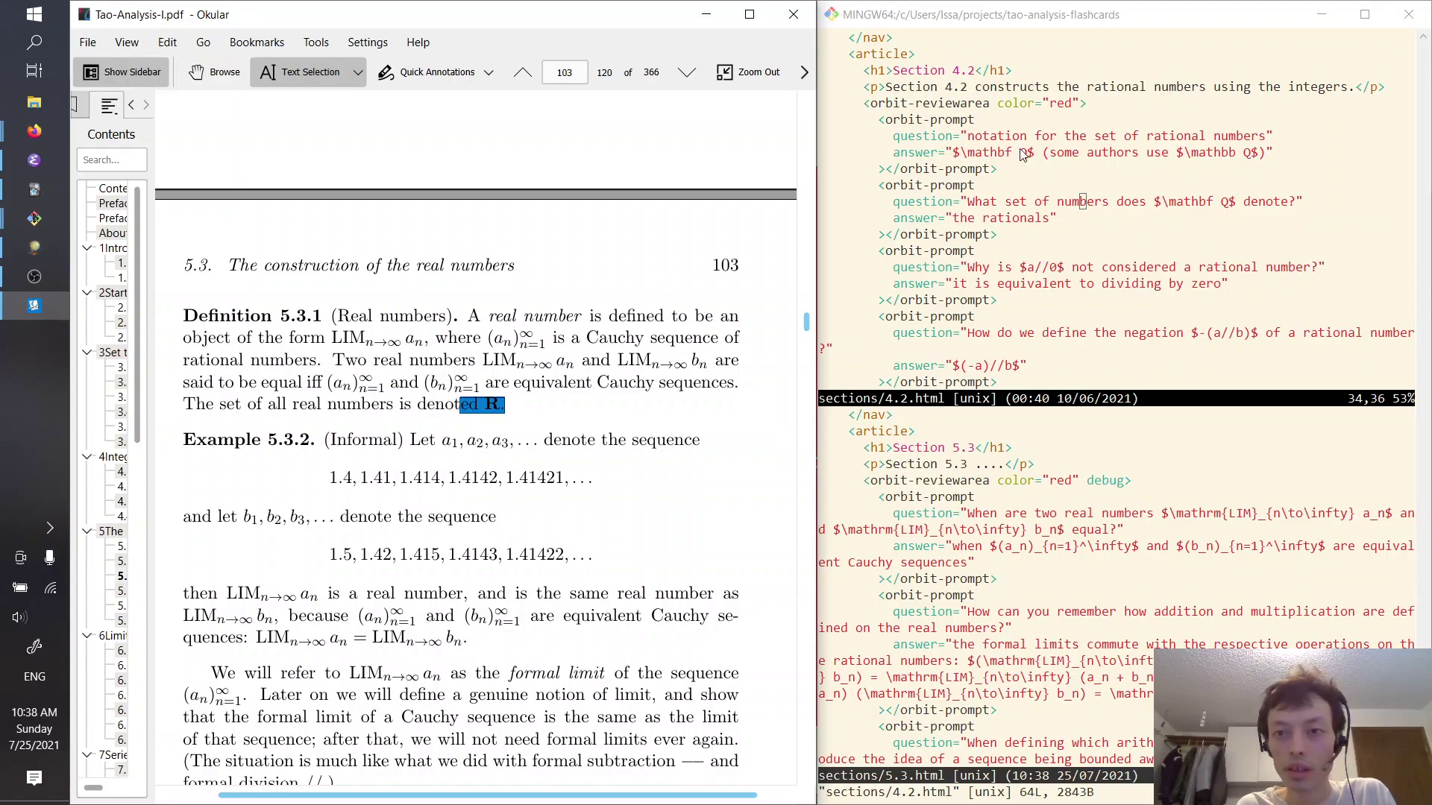
key("alt+Tab")
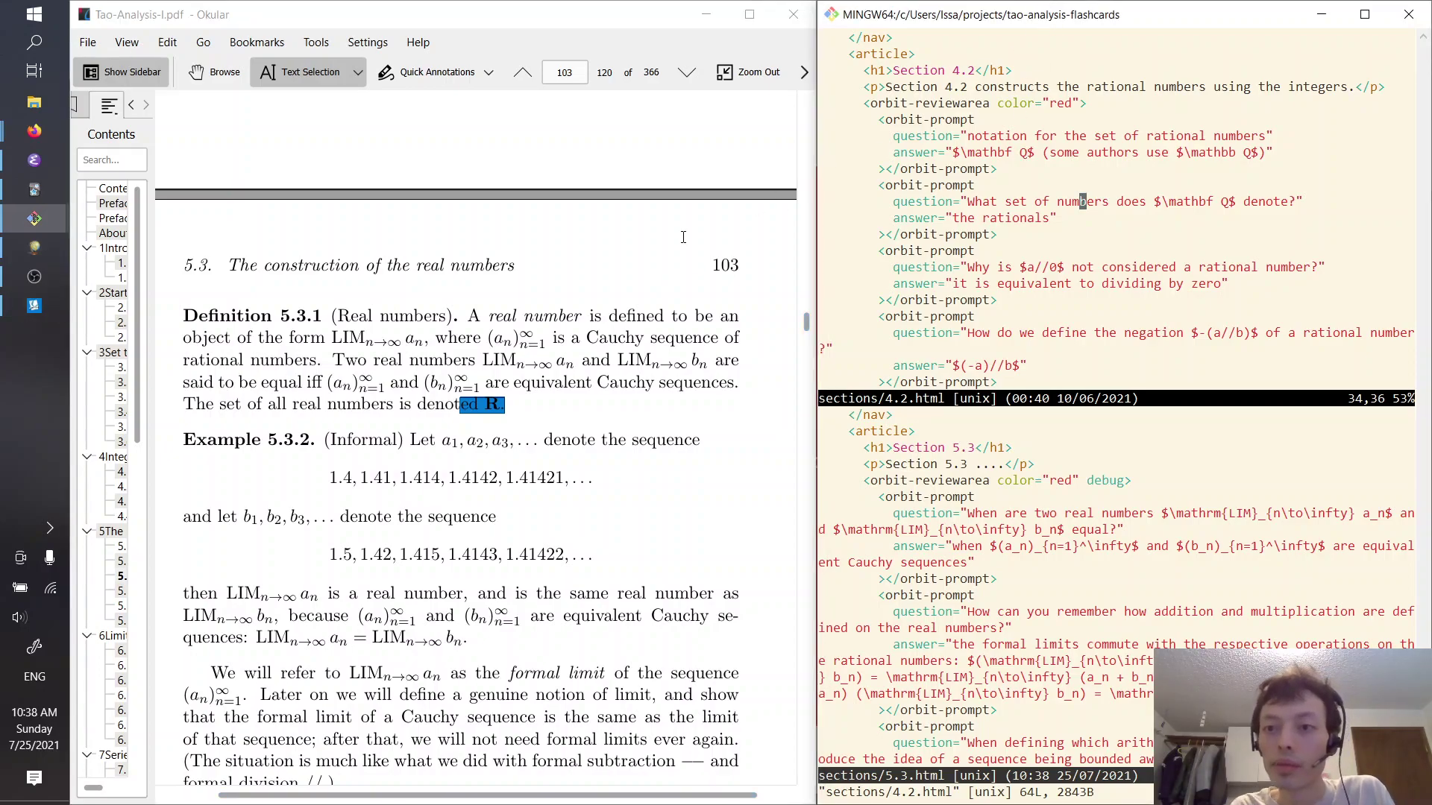
Copy the two complete prompts about the notation $\mathbf Q$ for the rational numbers from sections/4.2.html
key("k")
key("k")
key("k")
key("k")
key("k")
key("shift+v")
key("j")
key("j")
key("j")
key("j")
key("j")
key("j")
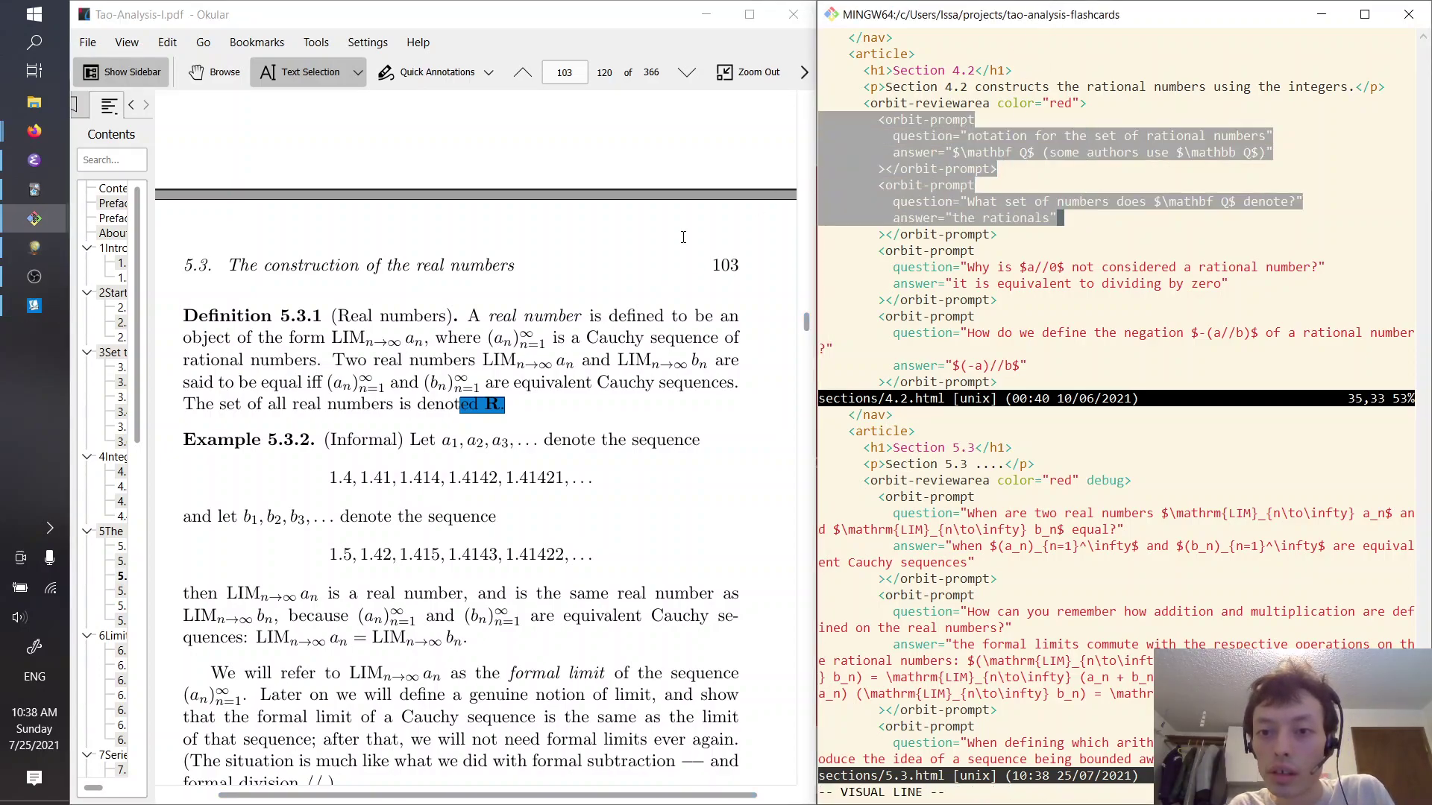
key("j")
key("y")
Paste the copied prompts at the start of the review area in sections/5.3.html and show only that file
key("ctrl+w")
key("j")
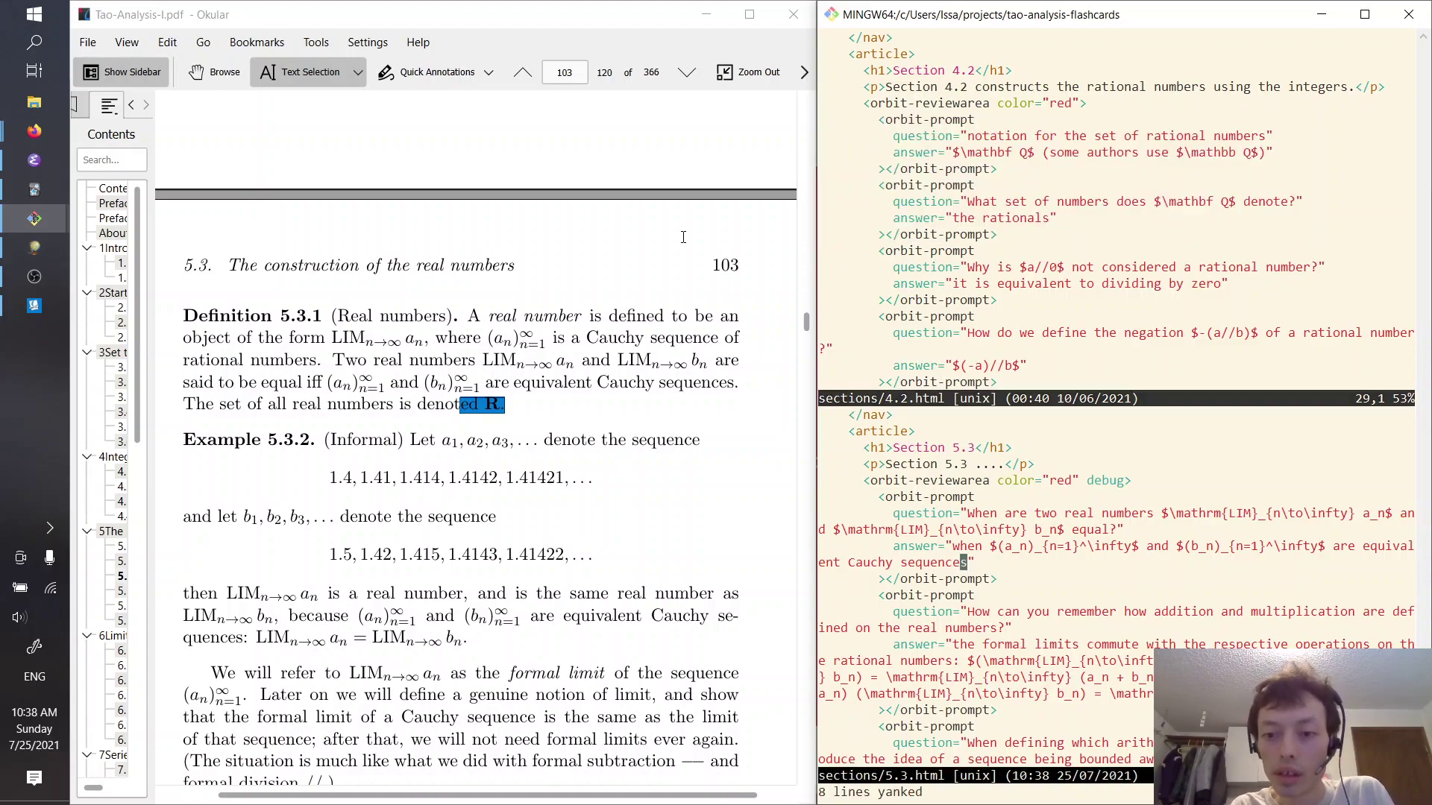
key("k")
key("k")
key("k")
key("$")
key("z")
key("z")
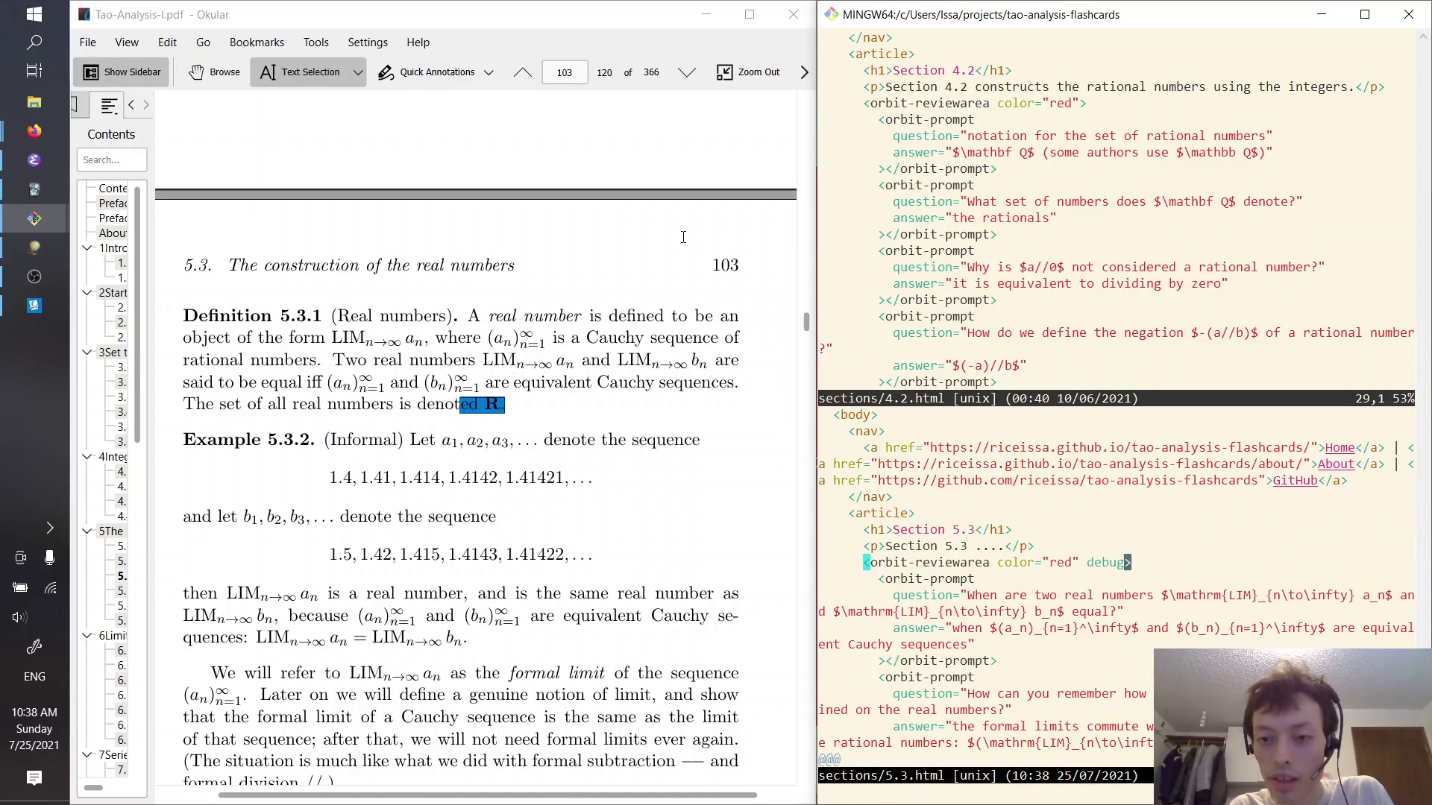
key("p")
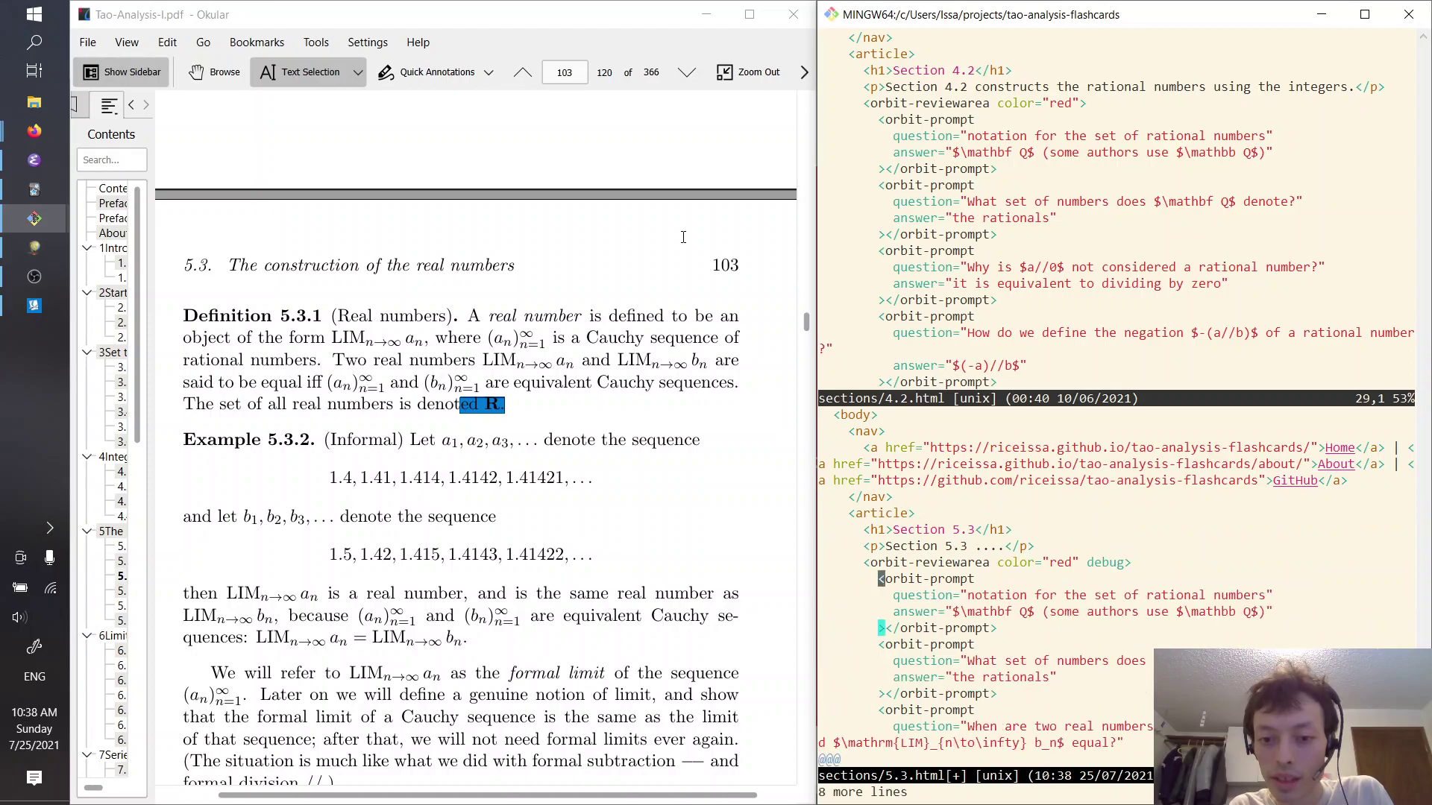
key("j")
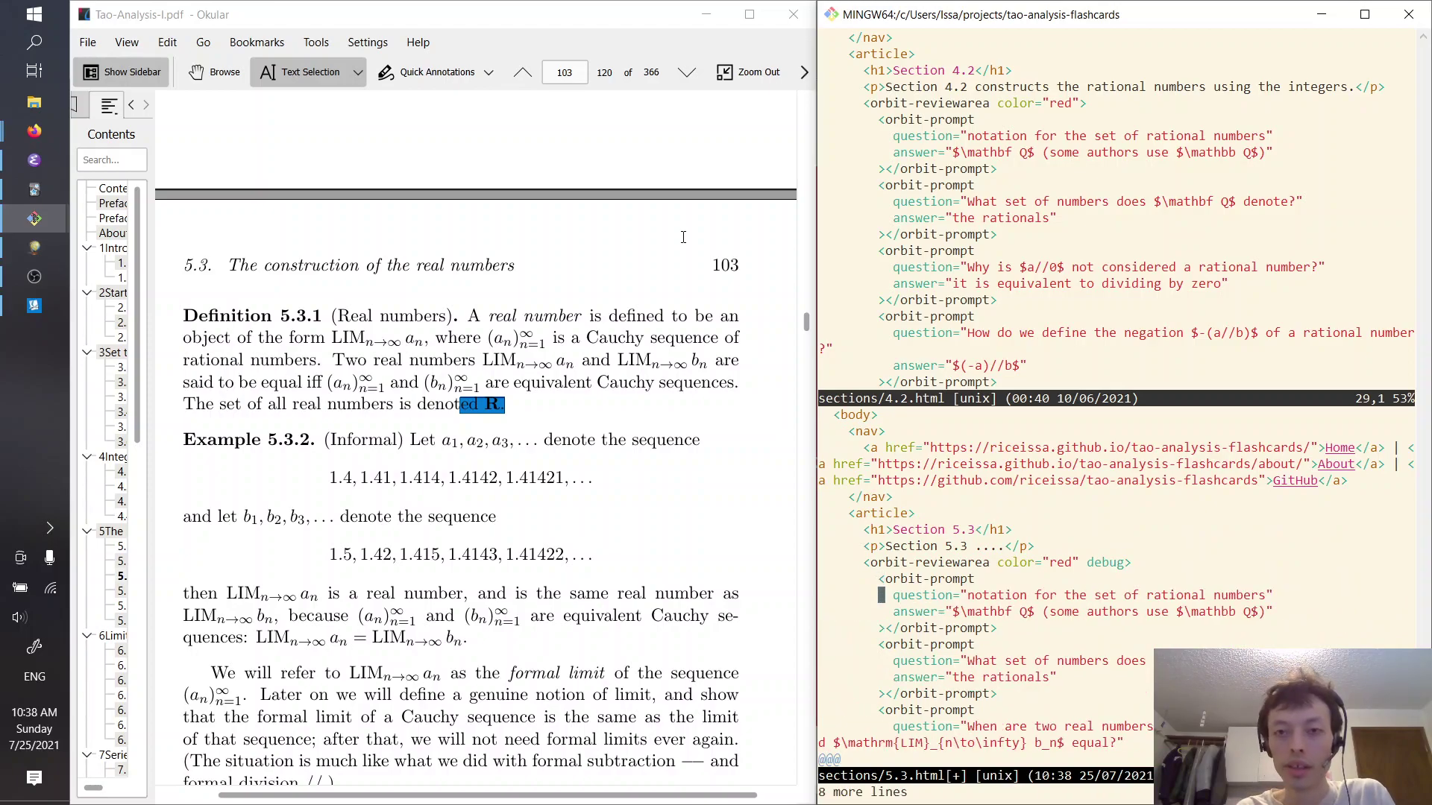
key("ctrl+w")
key("o")
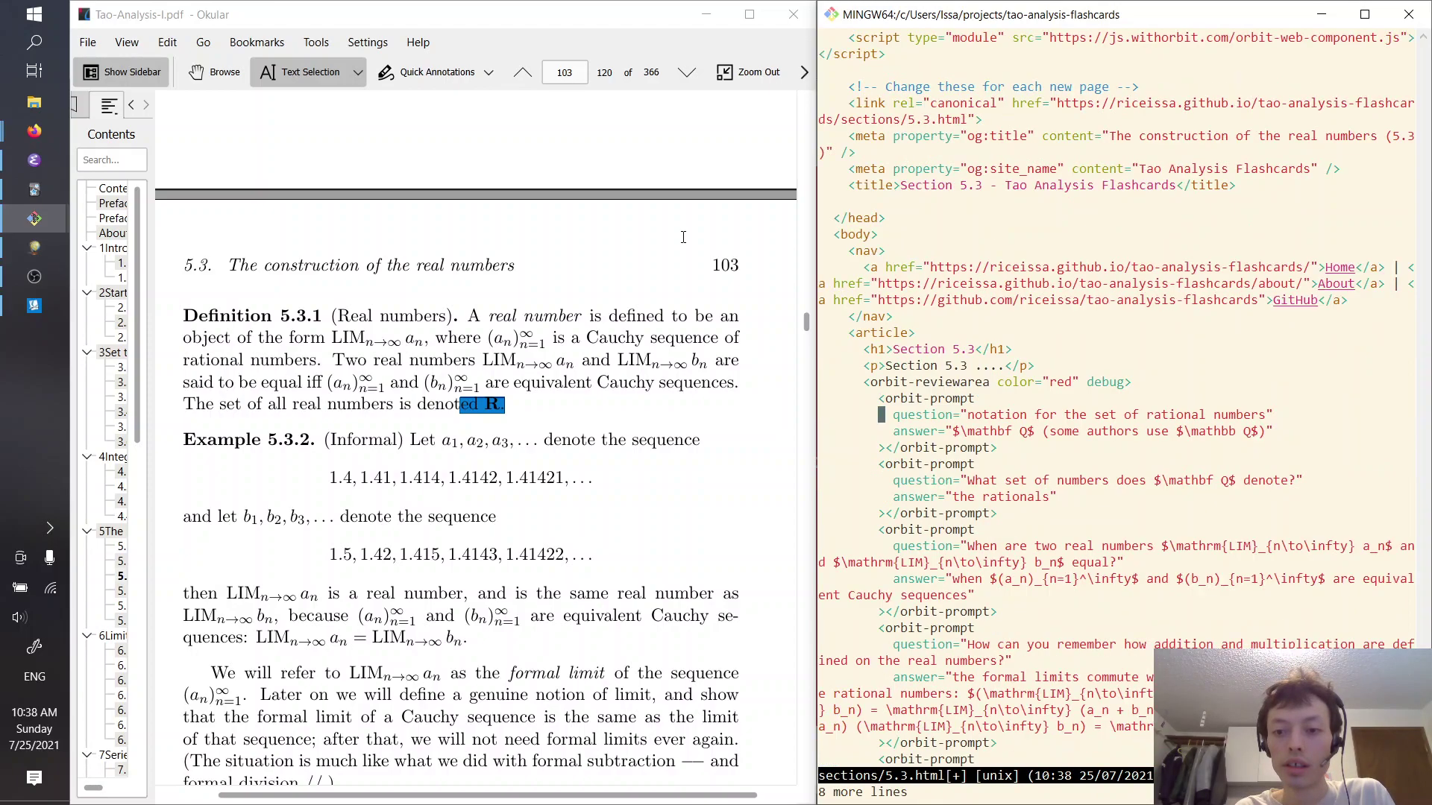
Change "rational" to "real" in the first pasted question so it reads "notation for the set of real numbers"
key("l")
key("l")
key("l")
key("l")
key("l")
key("l")
key("l")
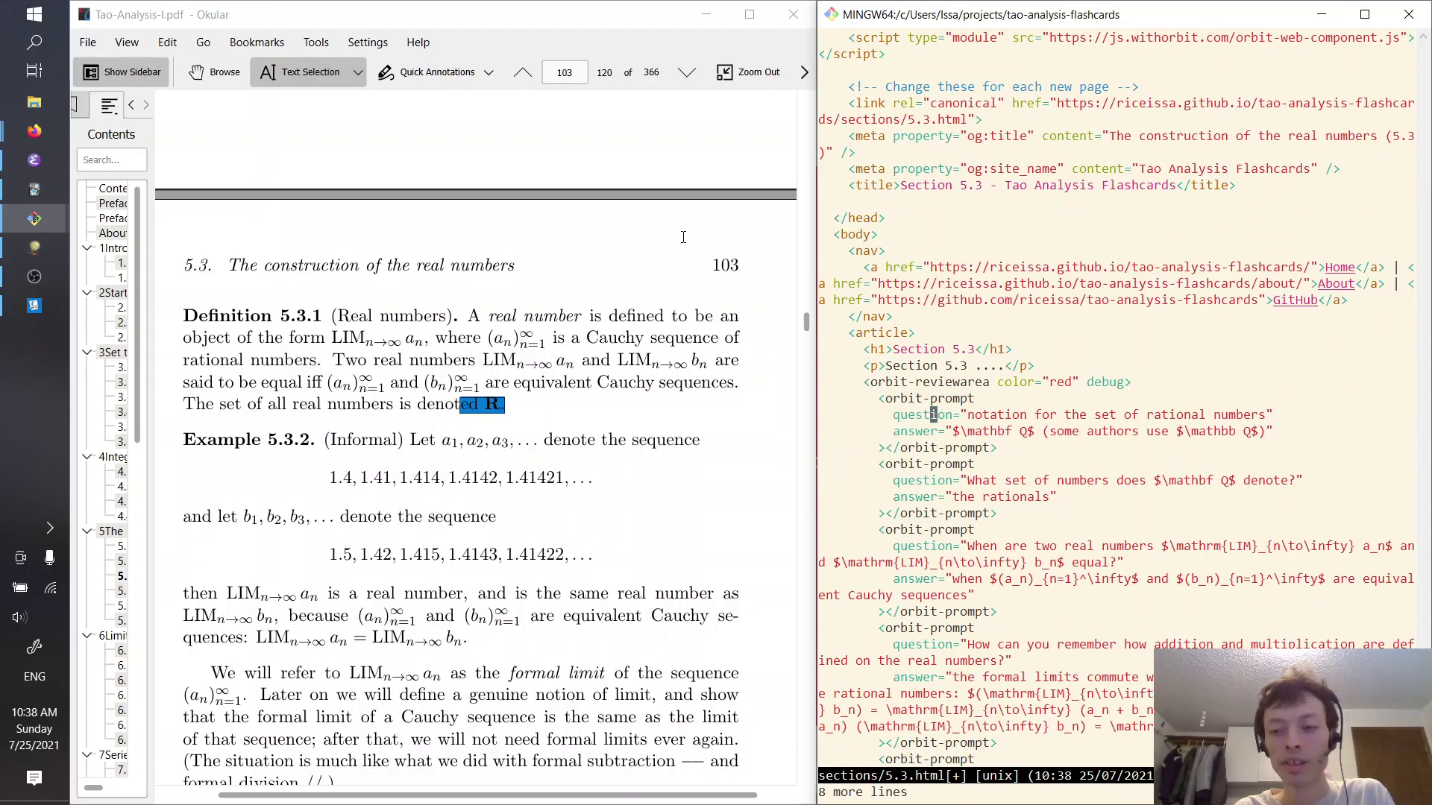
key("shift+w")
key("shift+w")
key("shift+w")
key("shift+w")
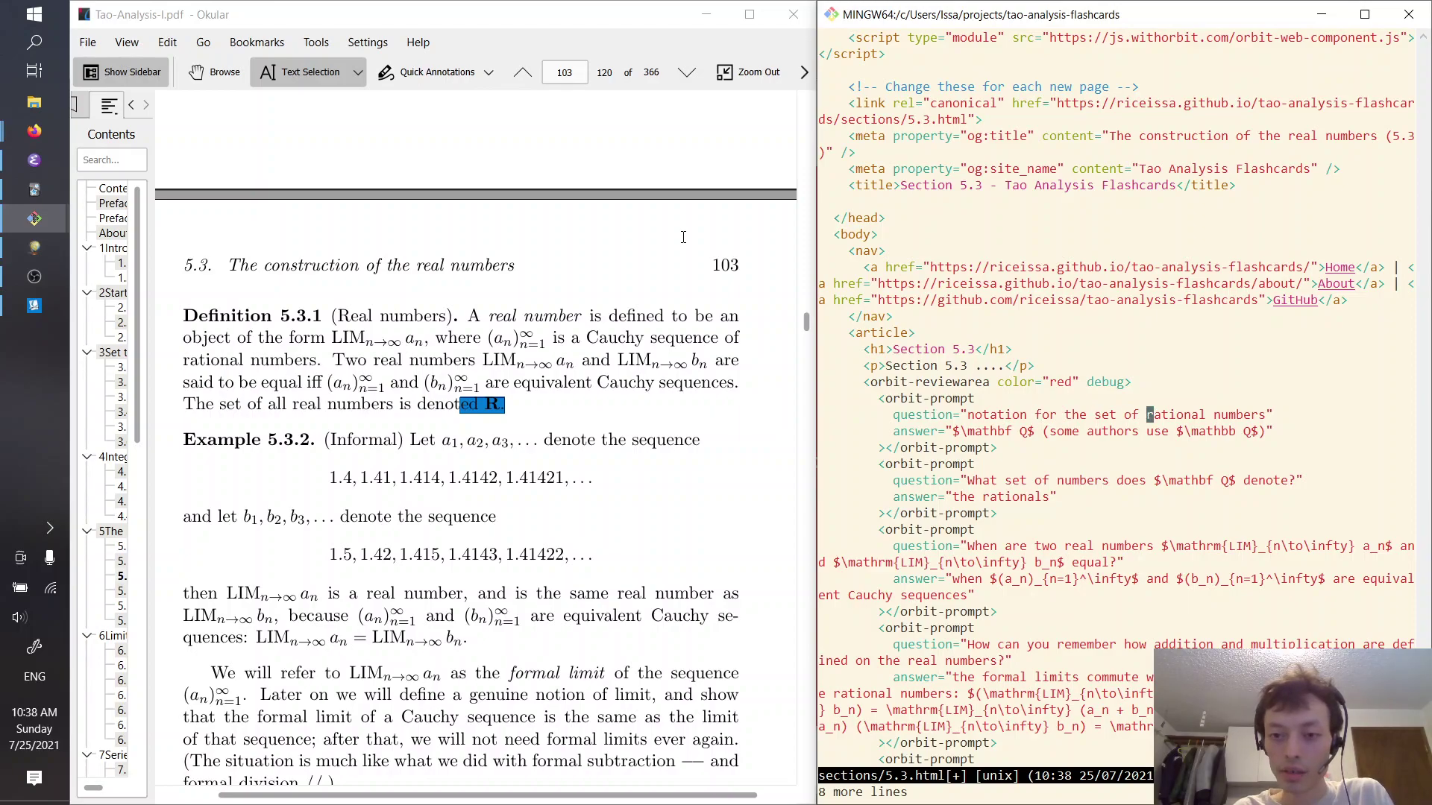
type("cwreal")
key("Escape")
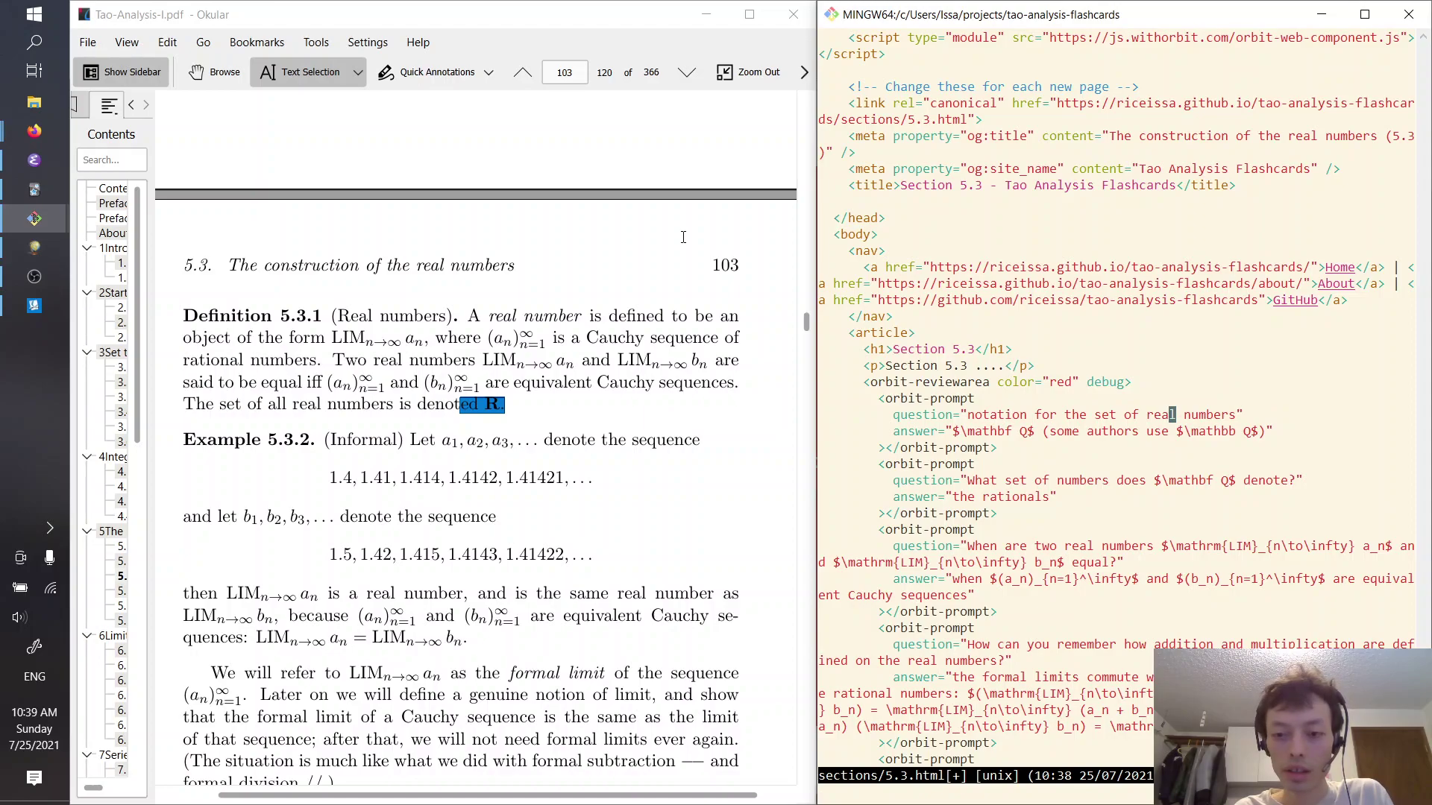
Replace every Q with R in the first pasted prompt's answer and in the question of the second pasted prompt
type("/Q")
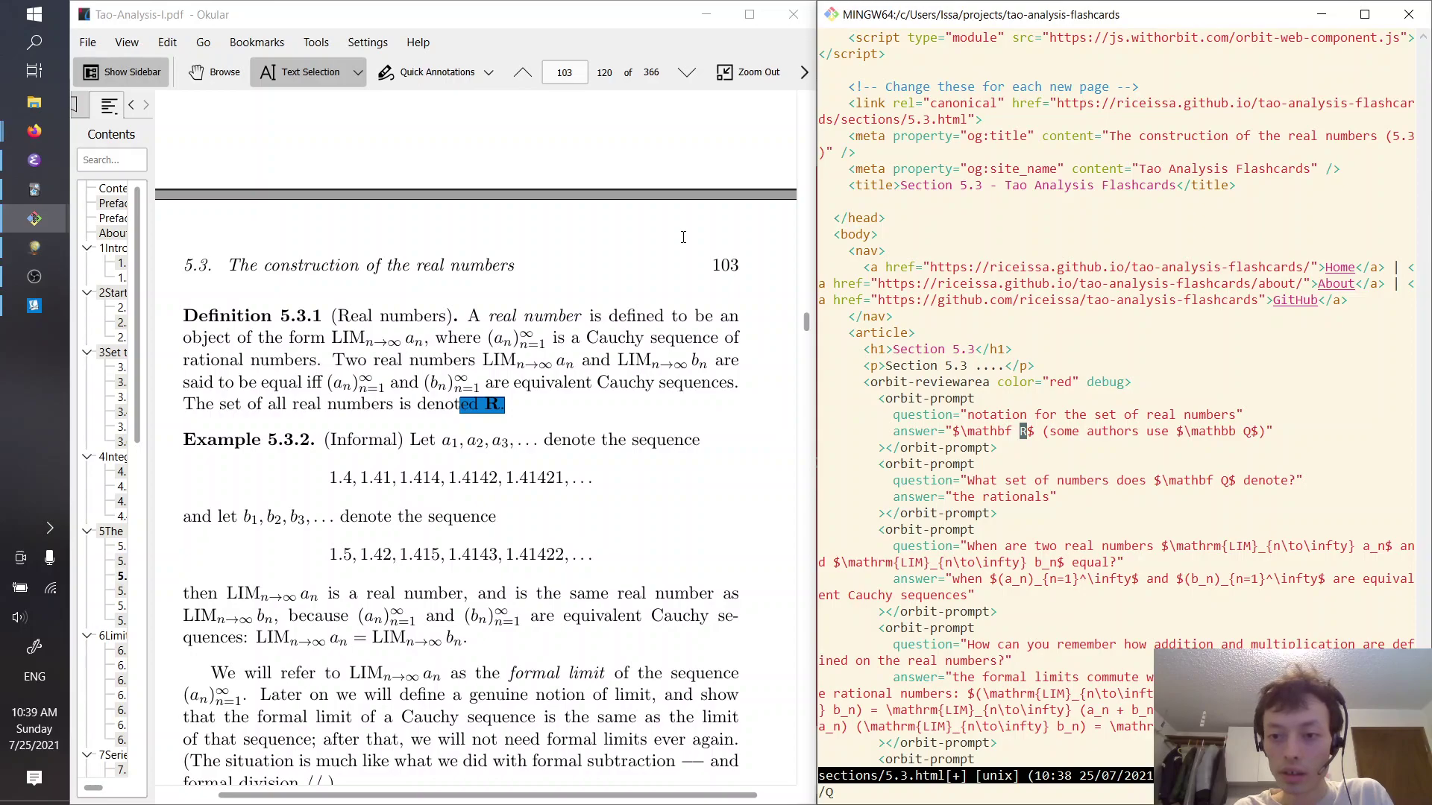
key("Return")
key("n")
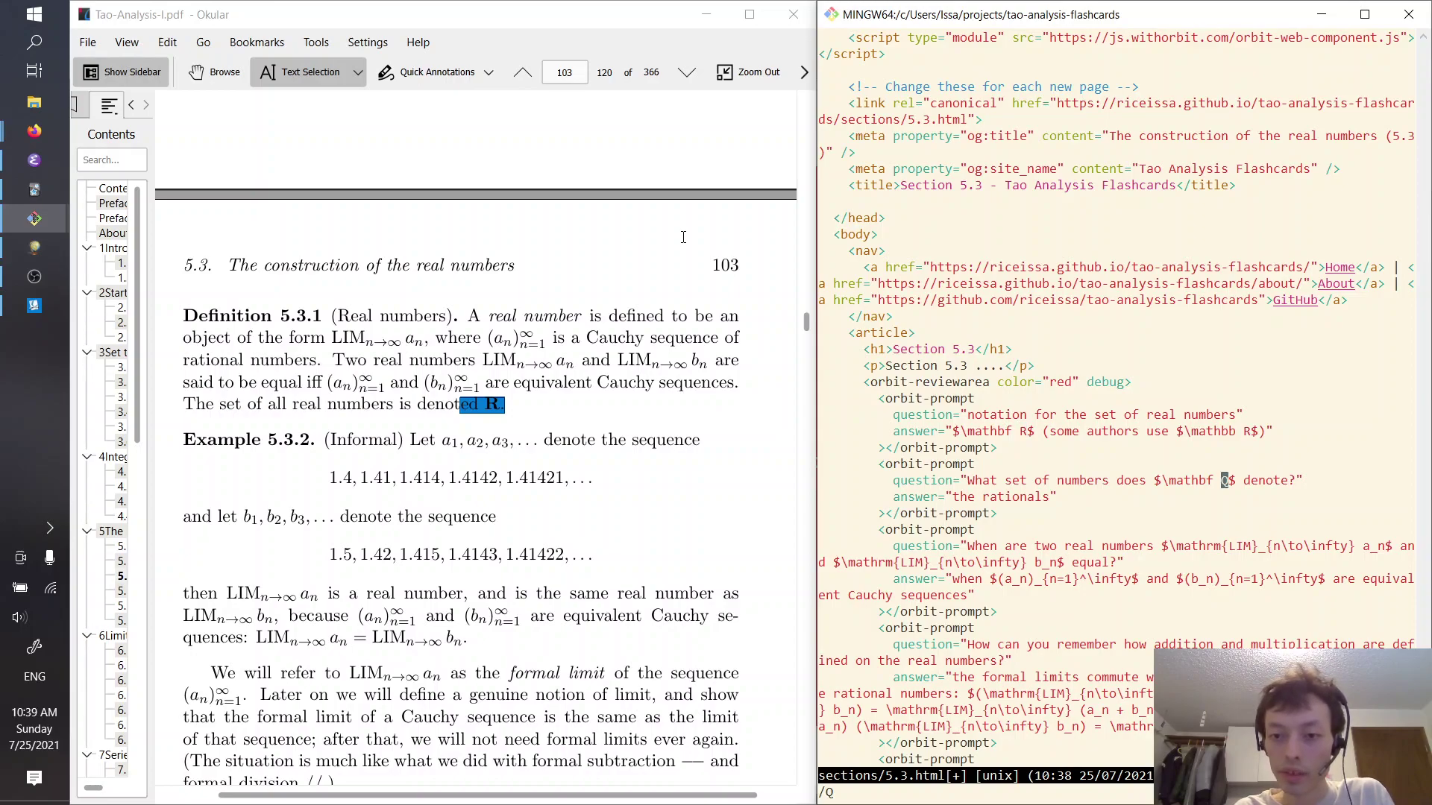
type("hlrR/ra")
Set the answer of the "What set of numbers" prompt to "the reals" and save the file
key("Return")
type("cw")
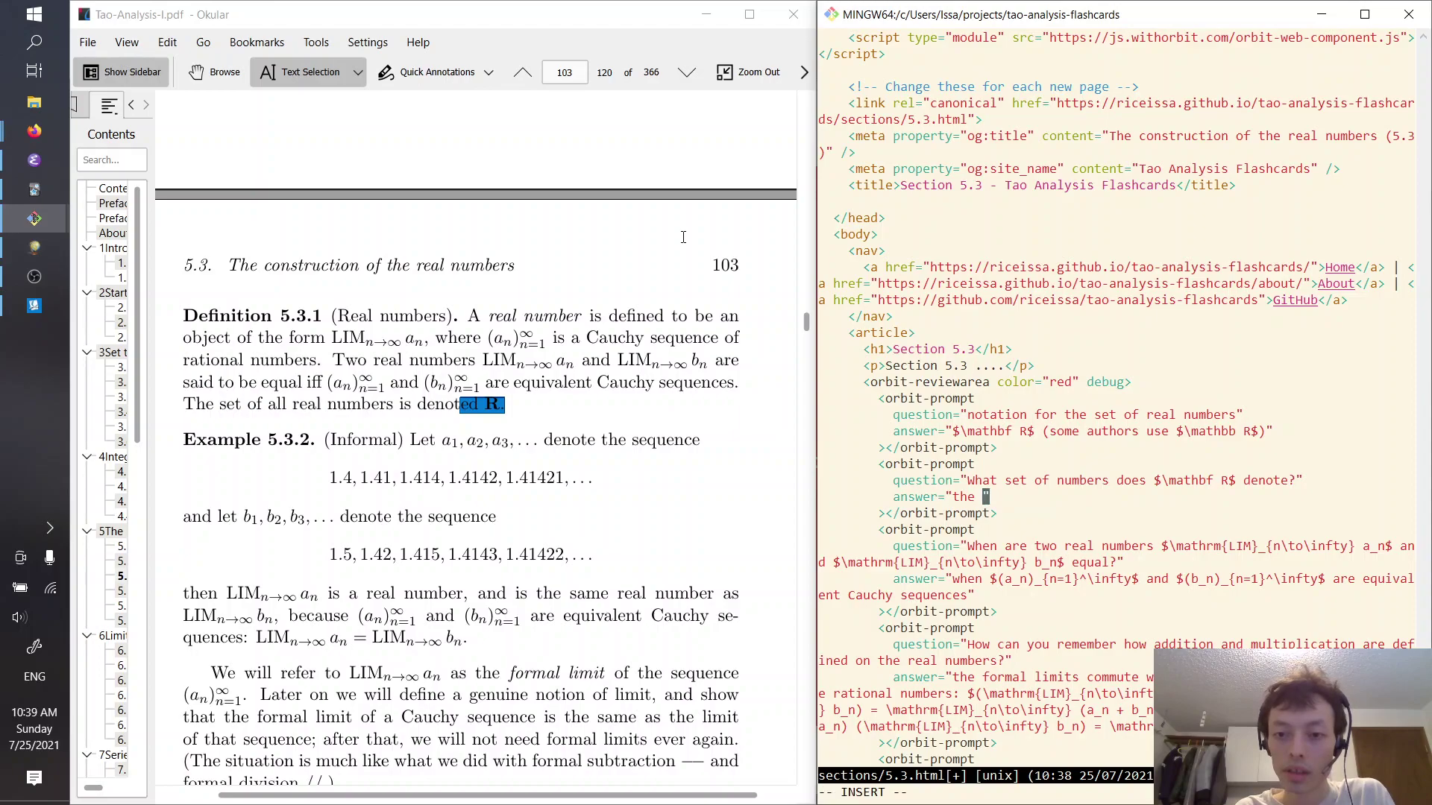
type("real")
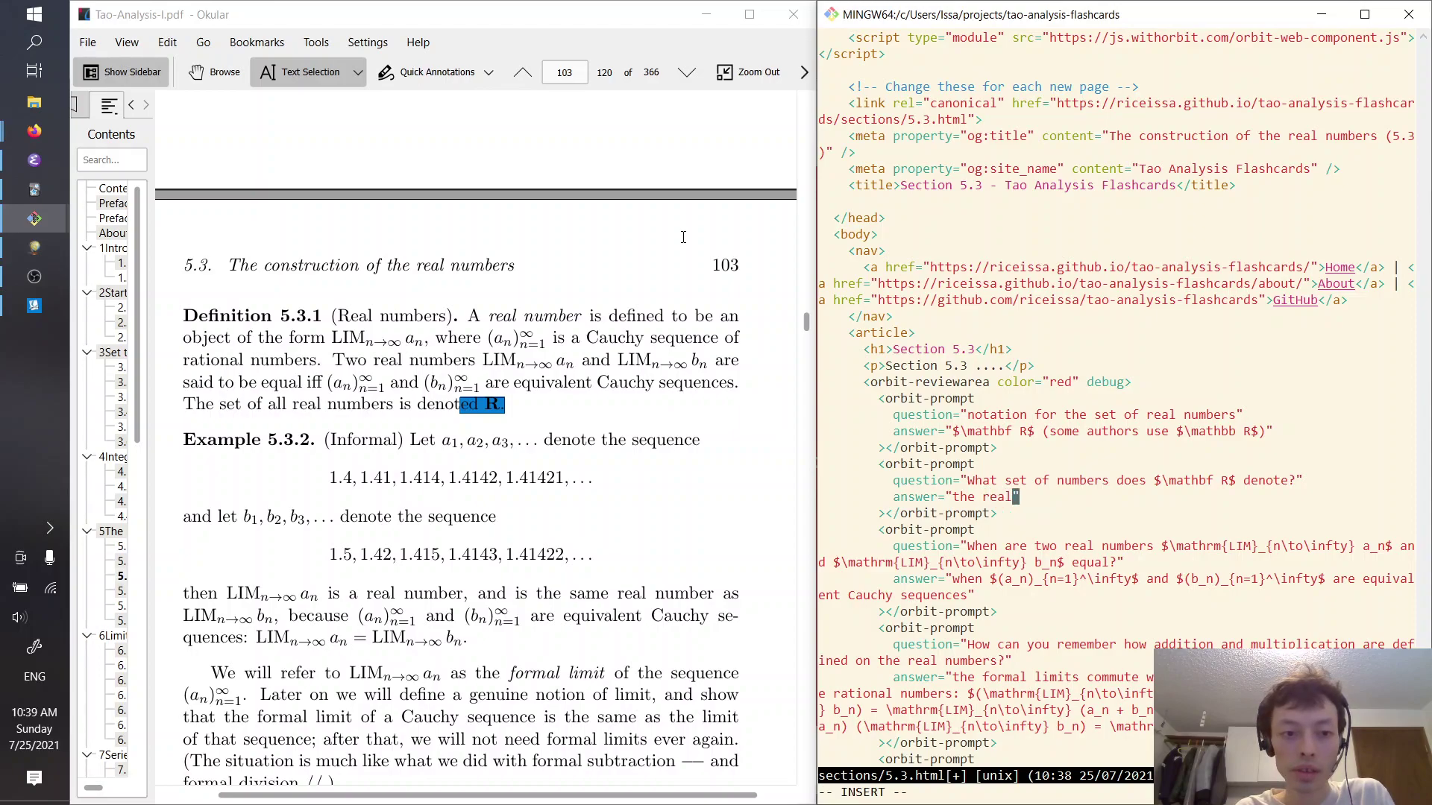
type(" numbers")
key("Escape")
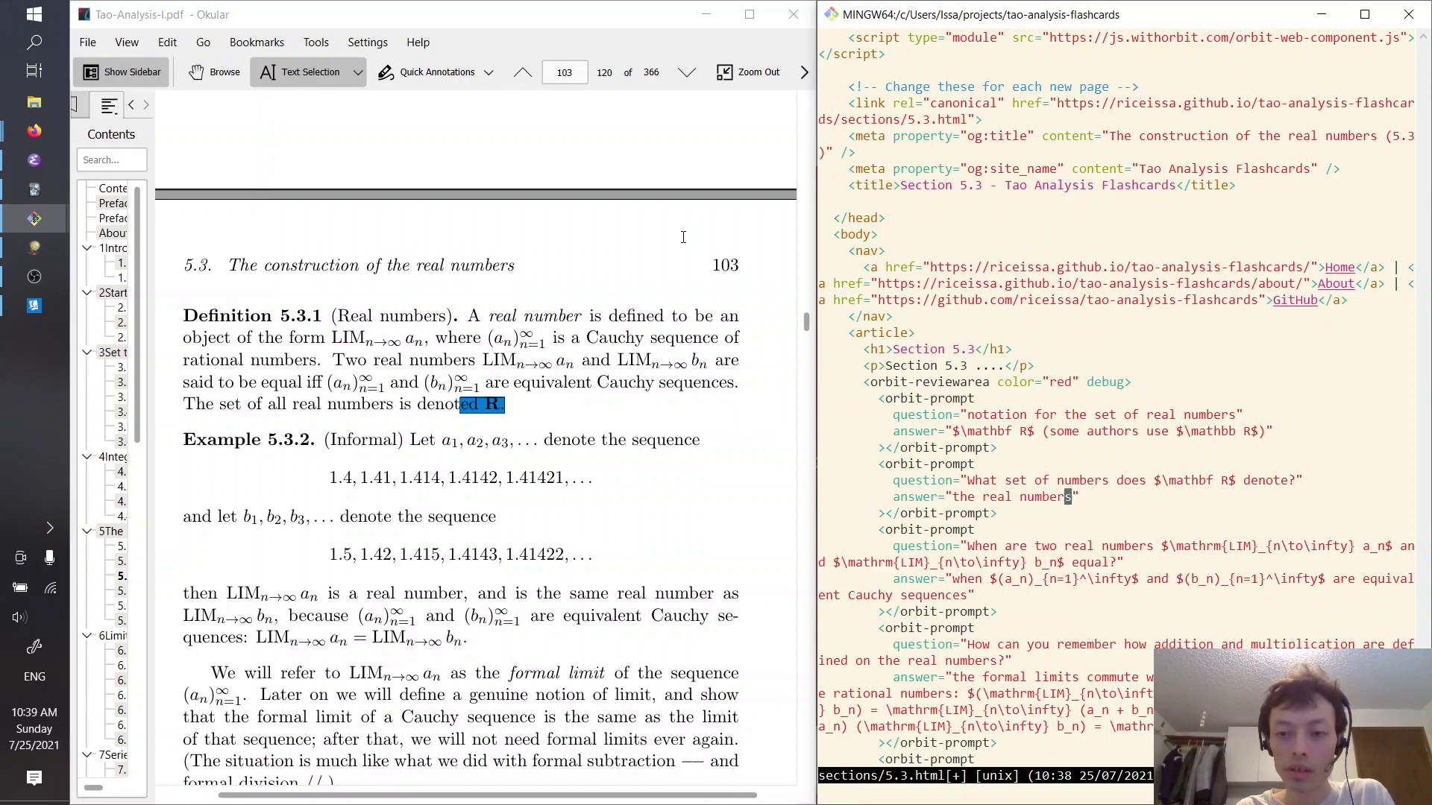
type("vbhc")
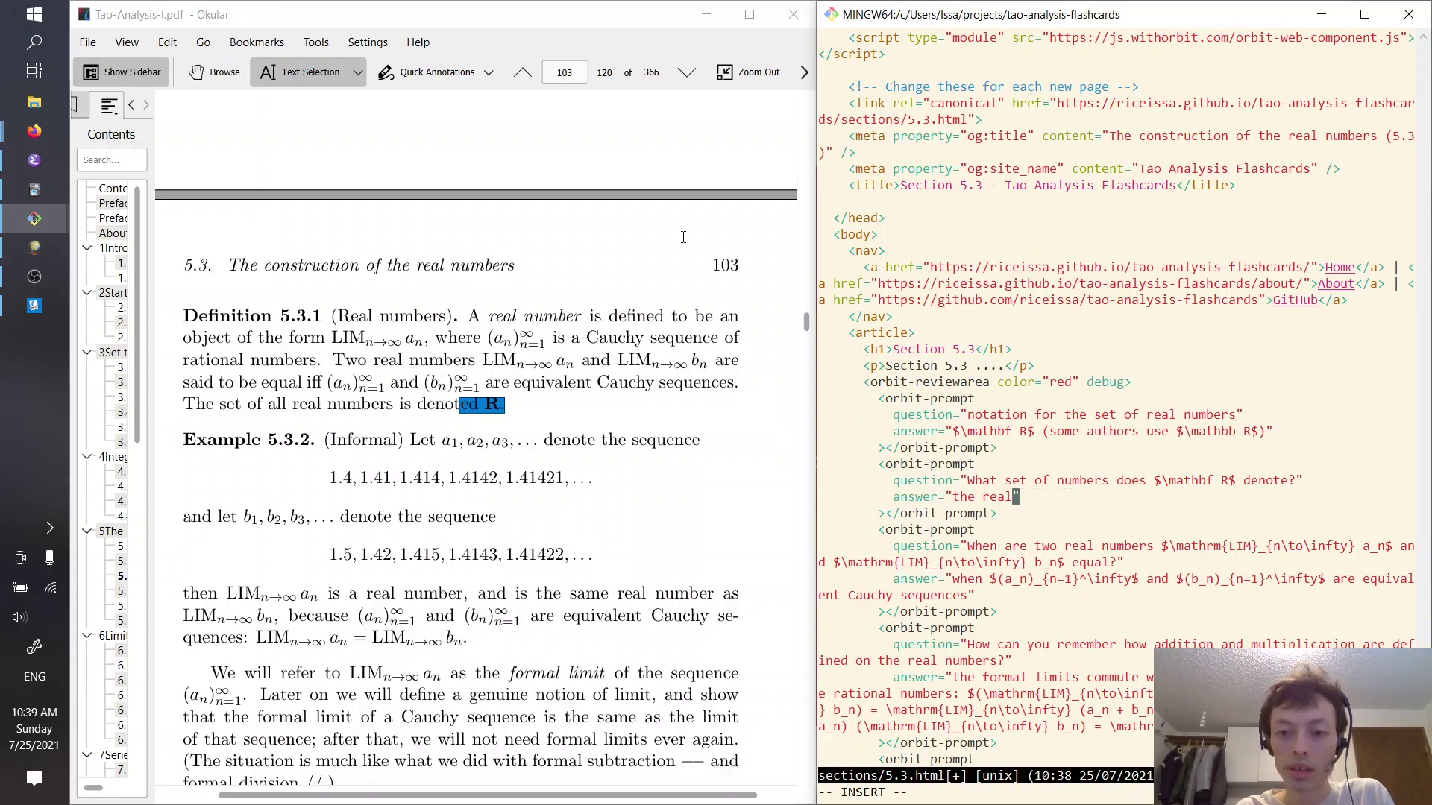
type("s")
key("Escape")
type(":w")
key("Return")
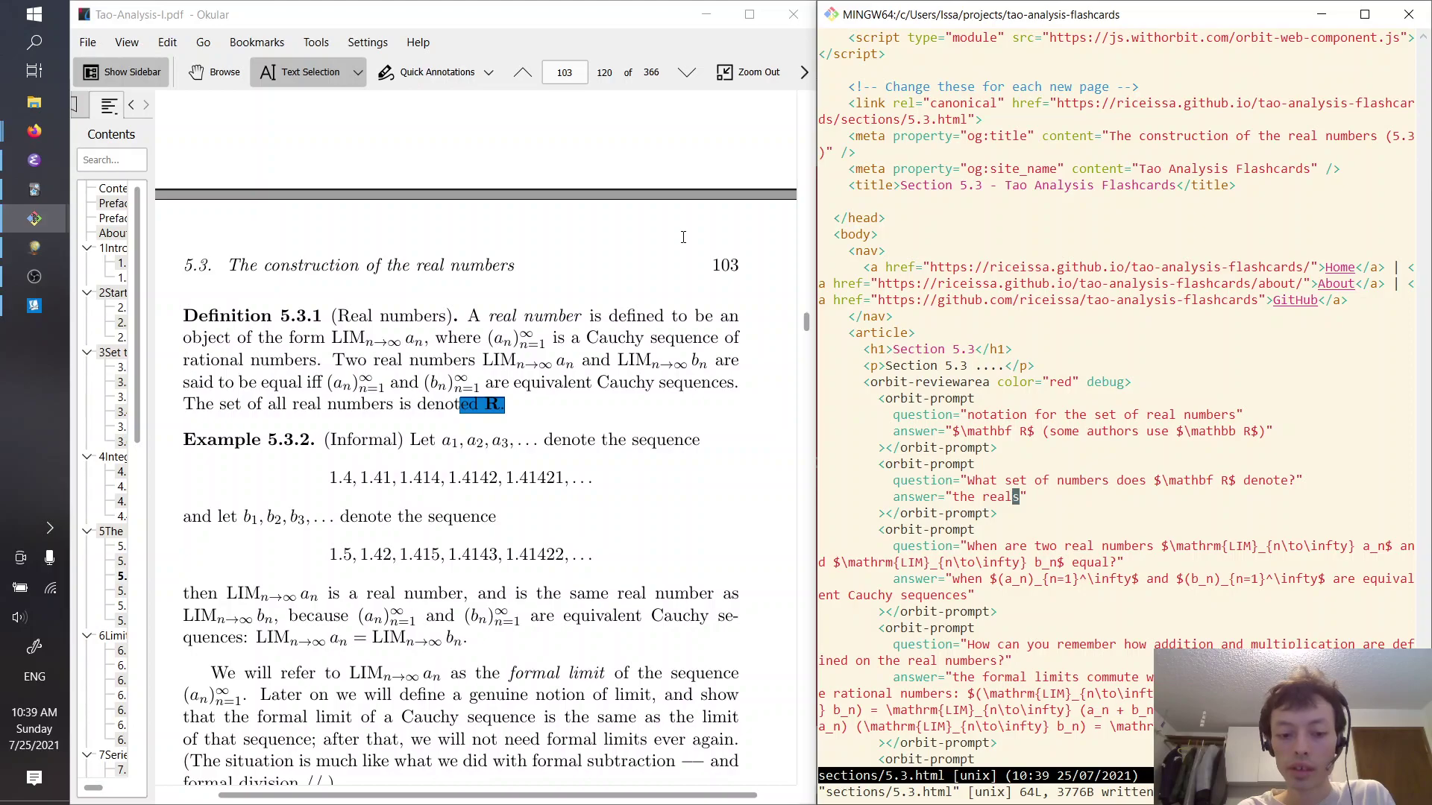
Suspend the editor, review the uncommitted changes with "git d", and resume editing
key("ctrl+z")
key("ctrl+l")
type("git d")
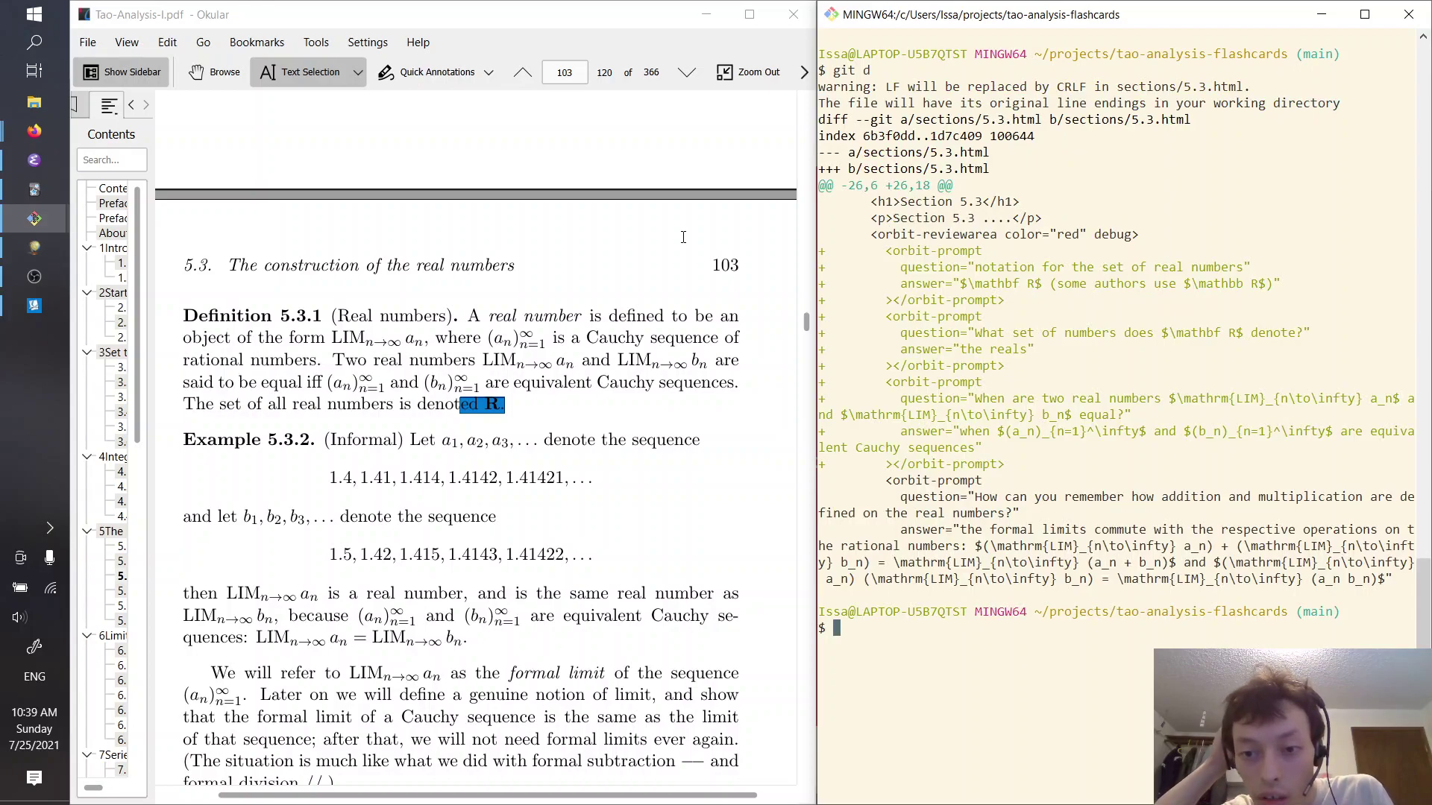
type("fg")
key("Return")
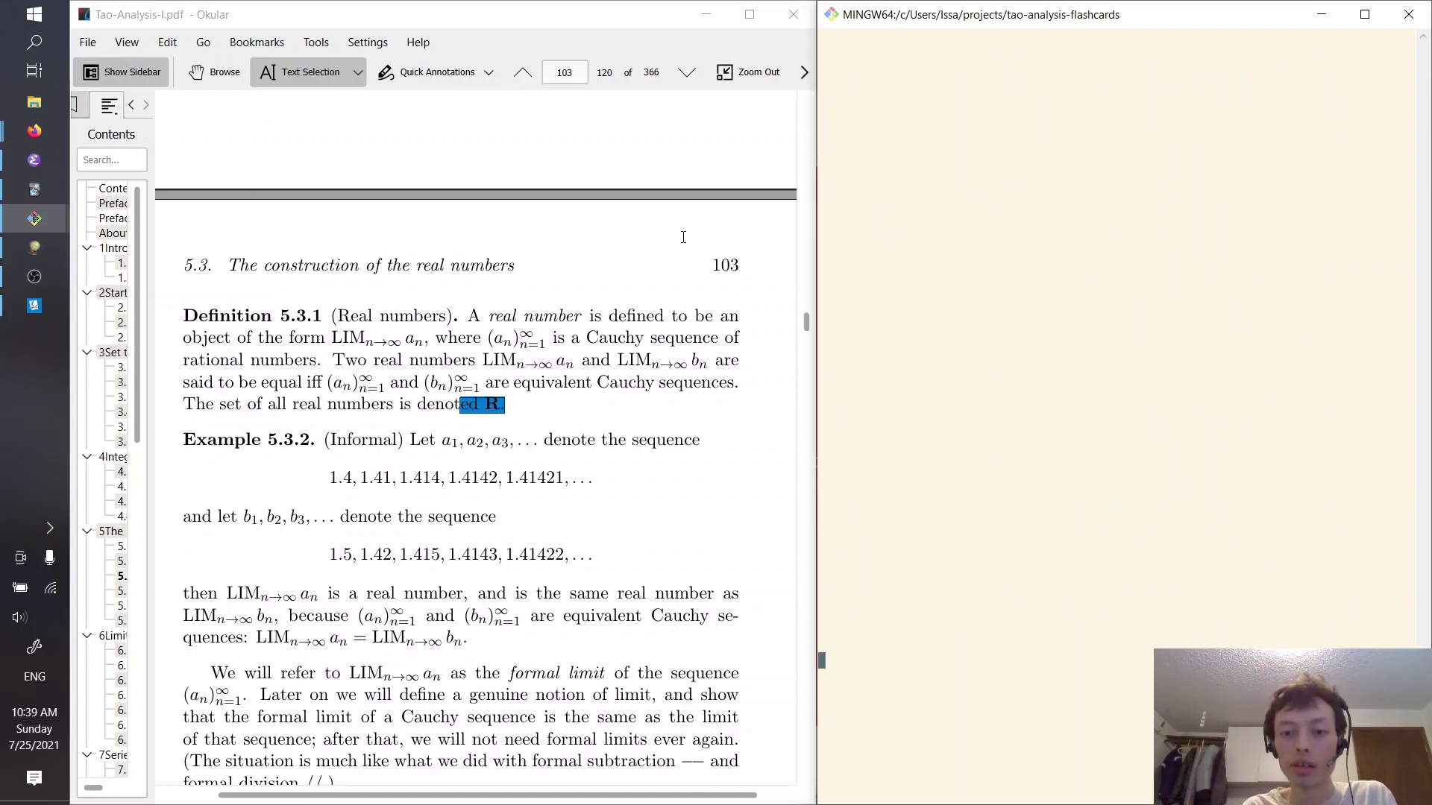
Commit the changes from within the editor with the message "add more prompts"
type(":G c")
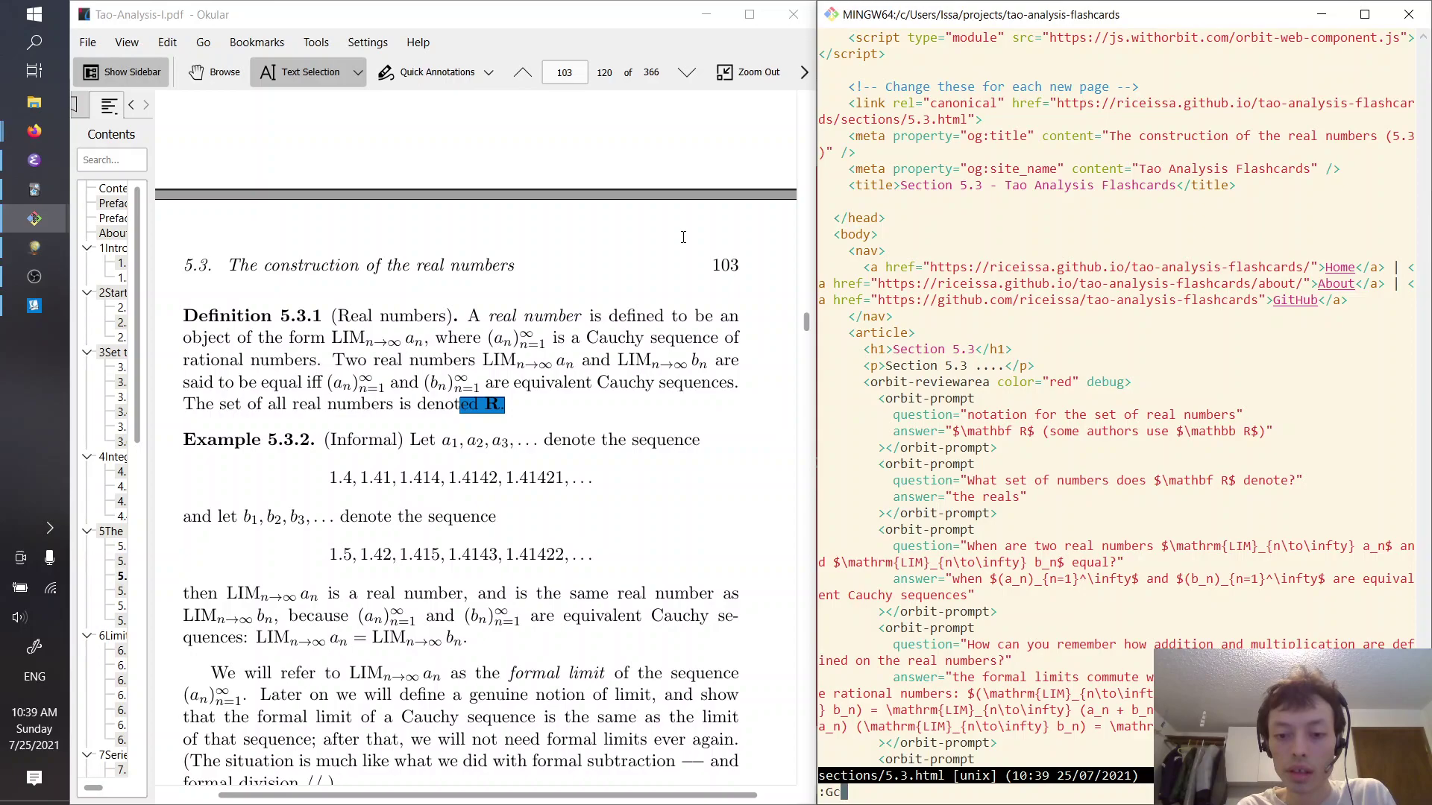
type("m \"add more ")
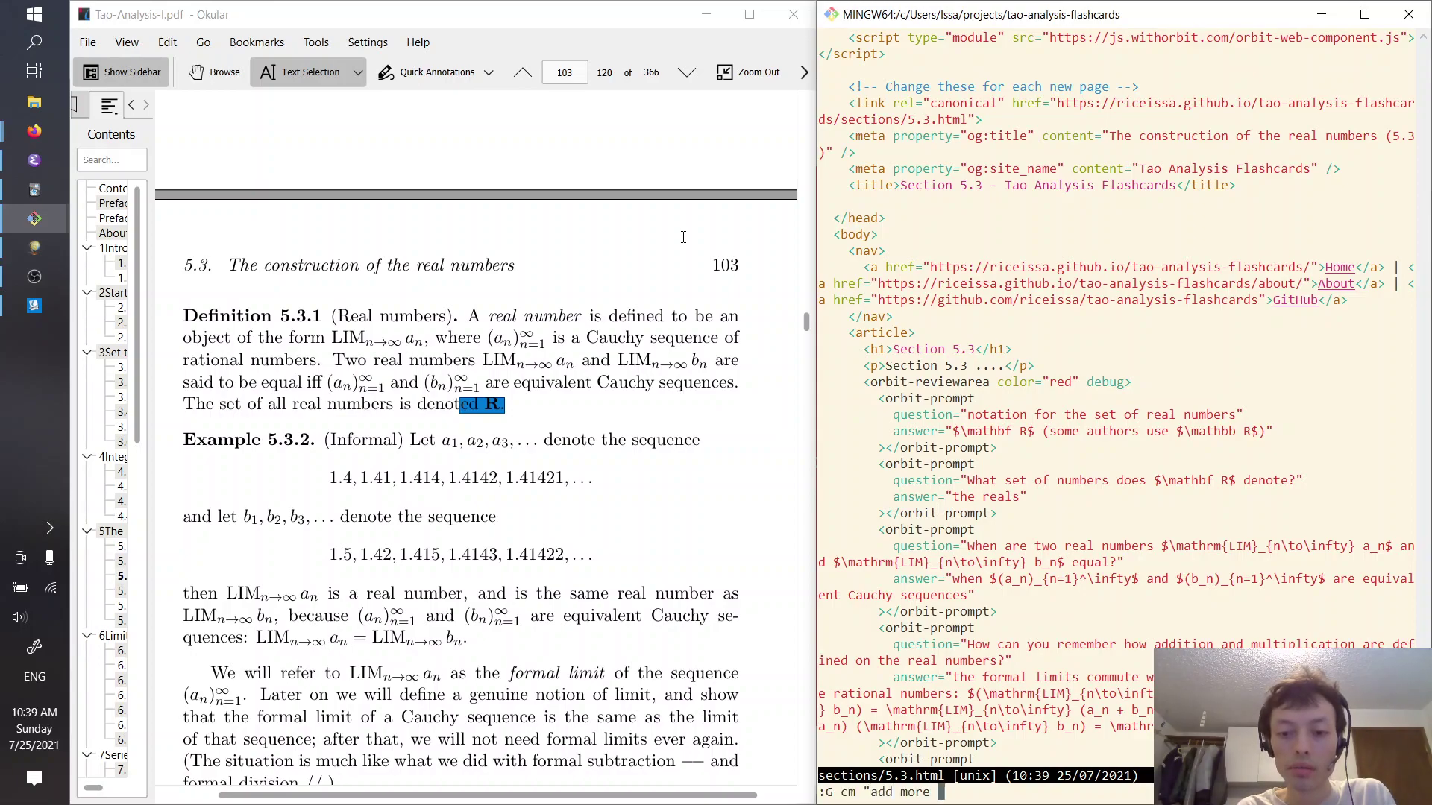
type("prompts\"")
key("Return")
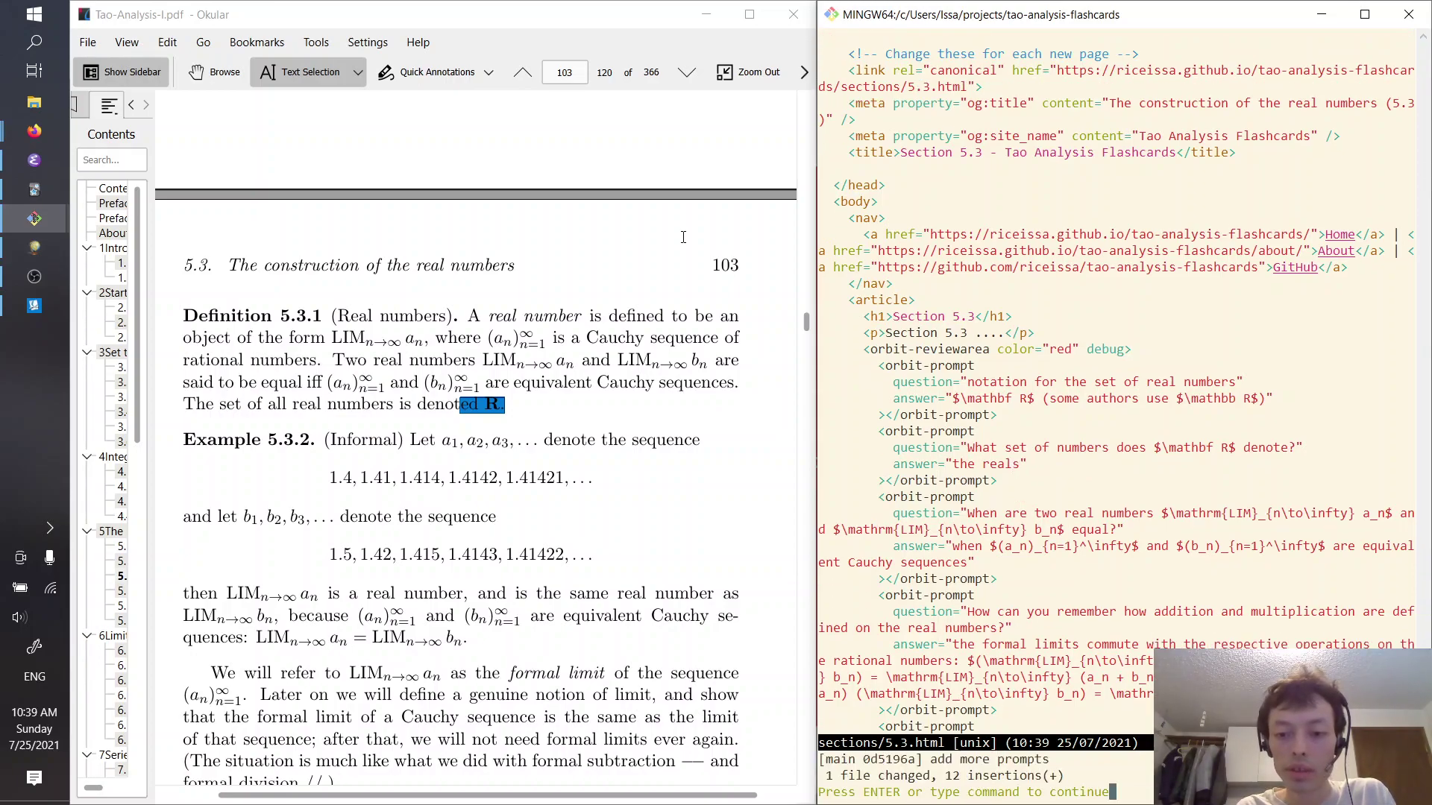
key("Return")
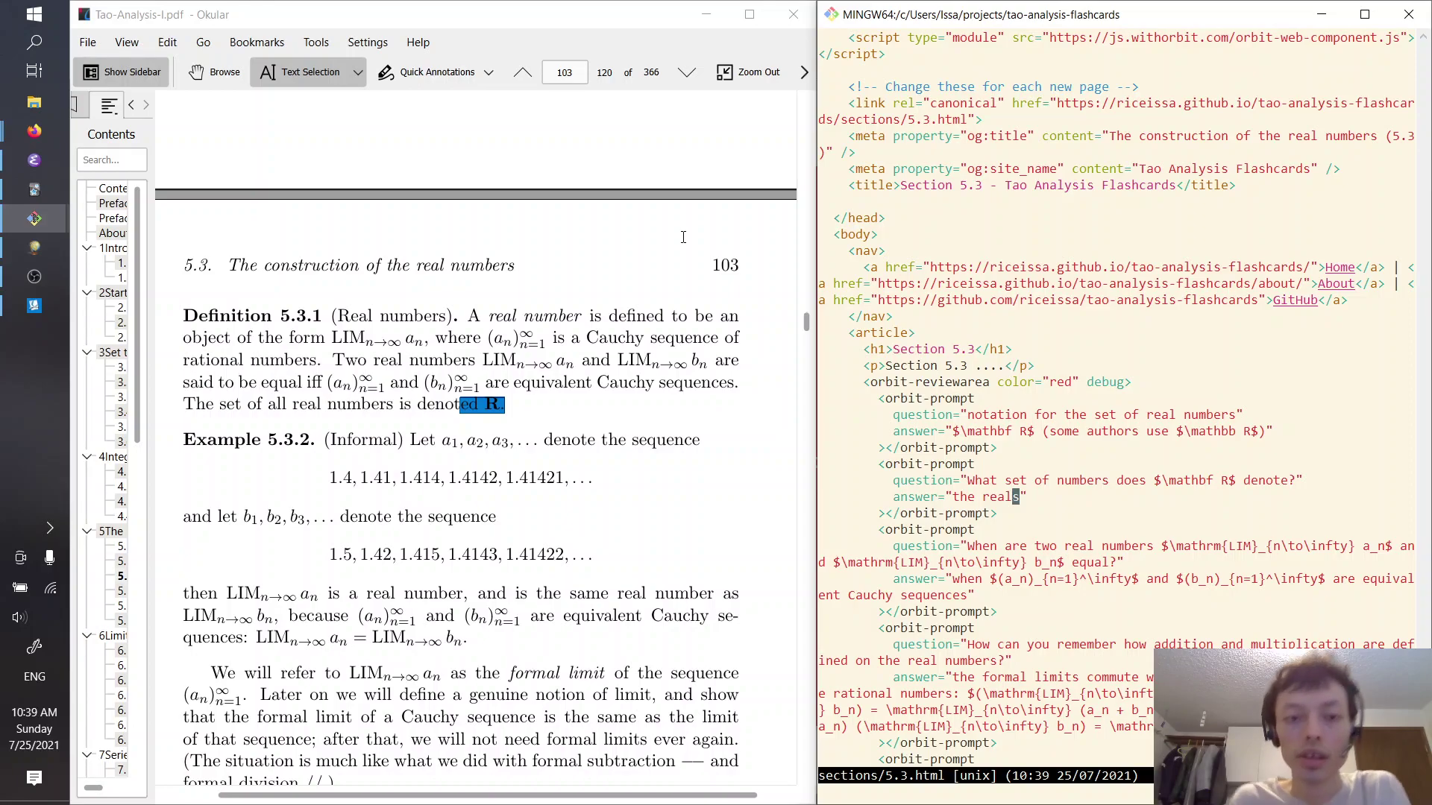
Read the textbook from Definition 5.3.1 through Example 5.3.2 and the paragraph introducing formal limits, looking for further prompt material
left_click(590, 269)
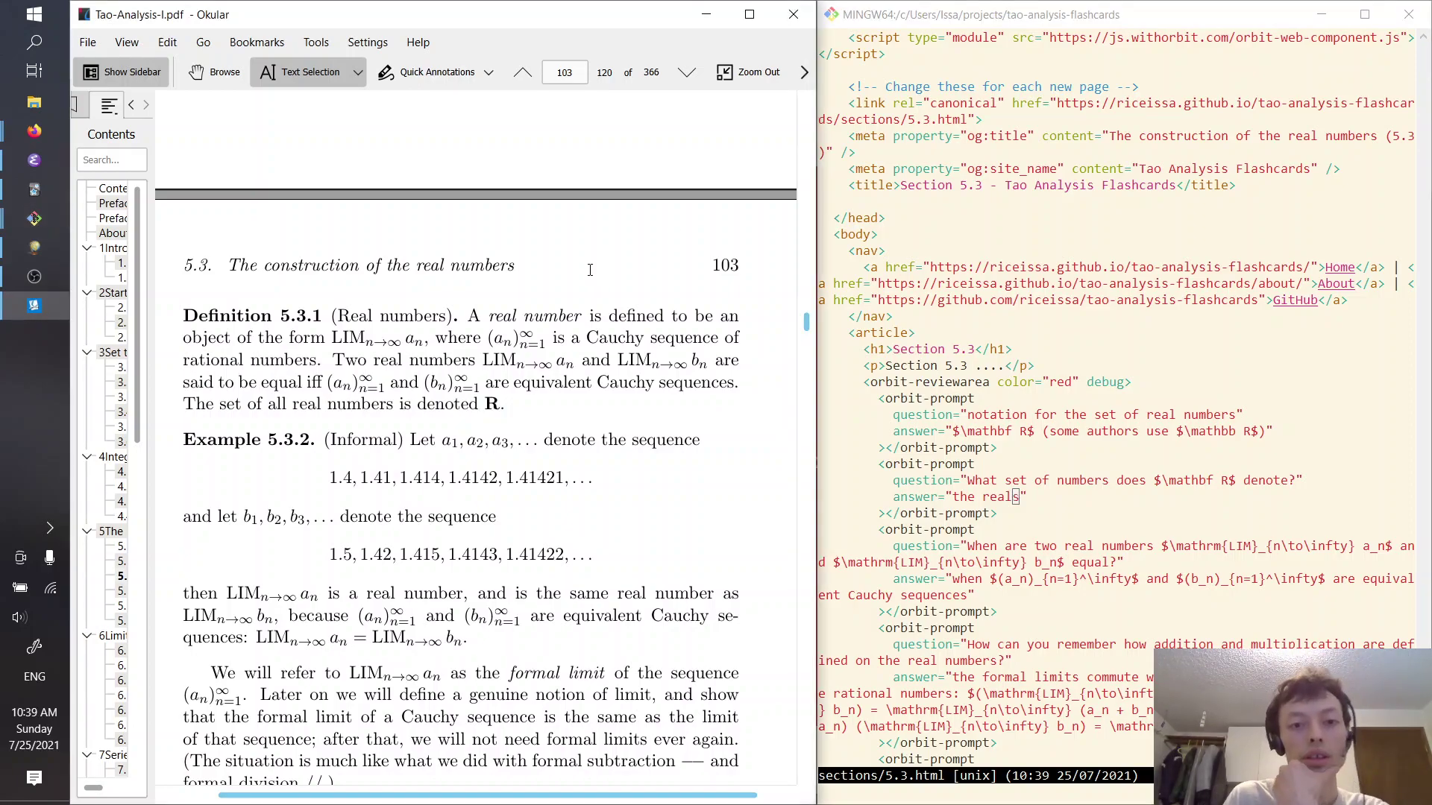
scroll(582, 271, "down", 1)
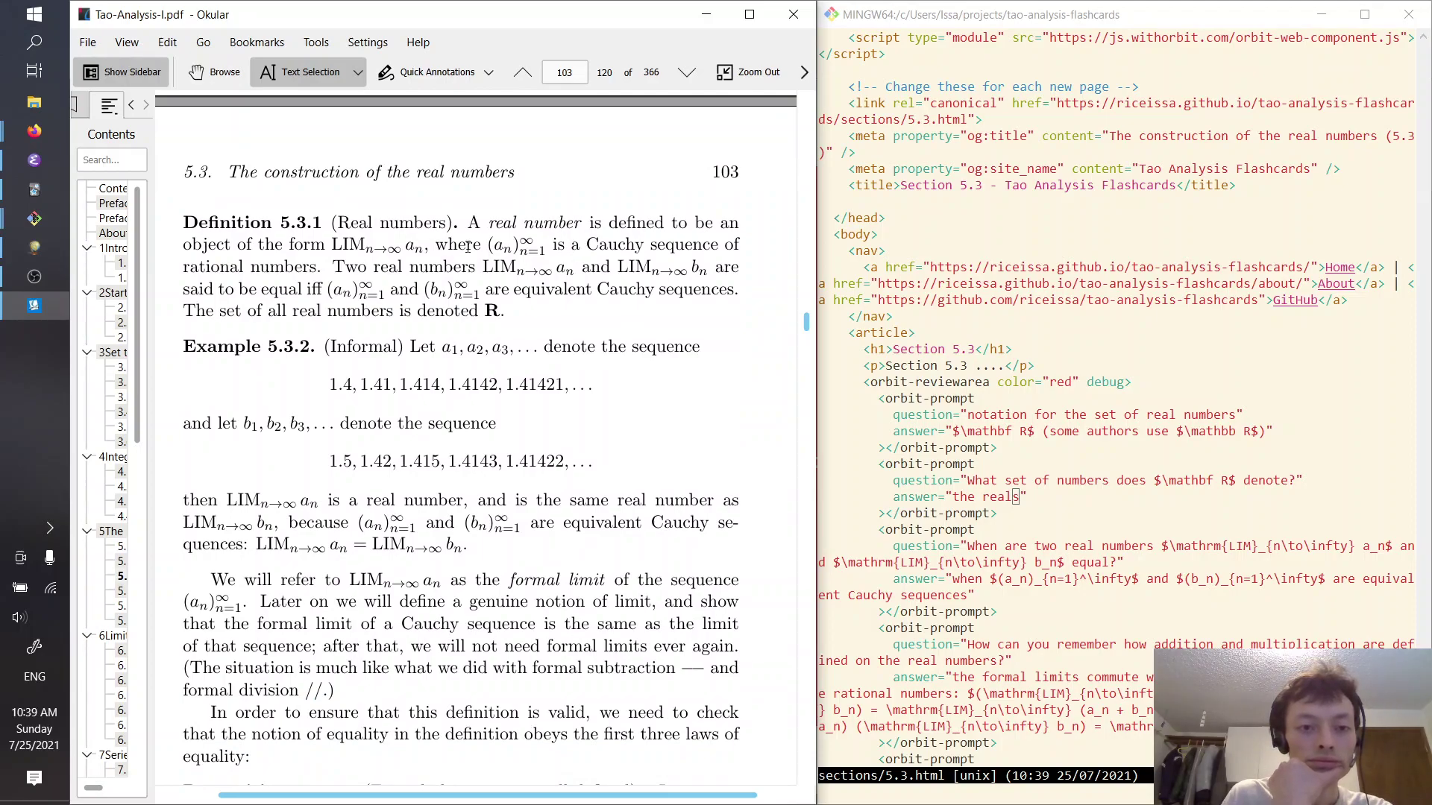
scroll(480, 283, "down", 1)
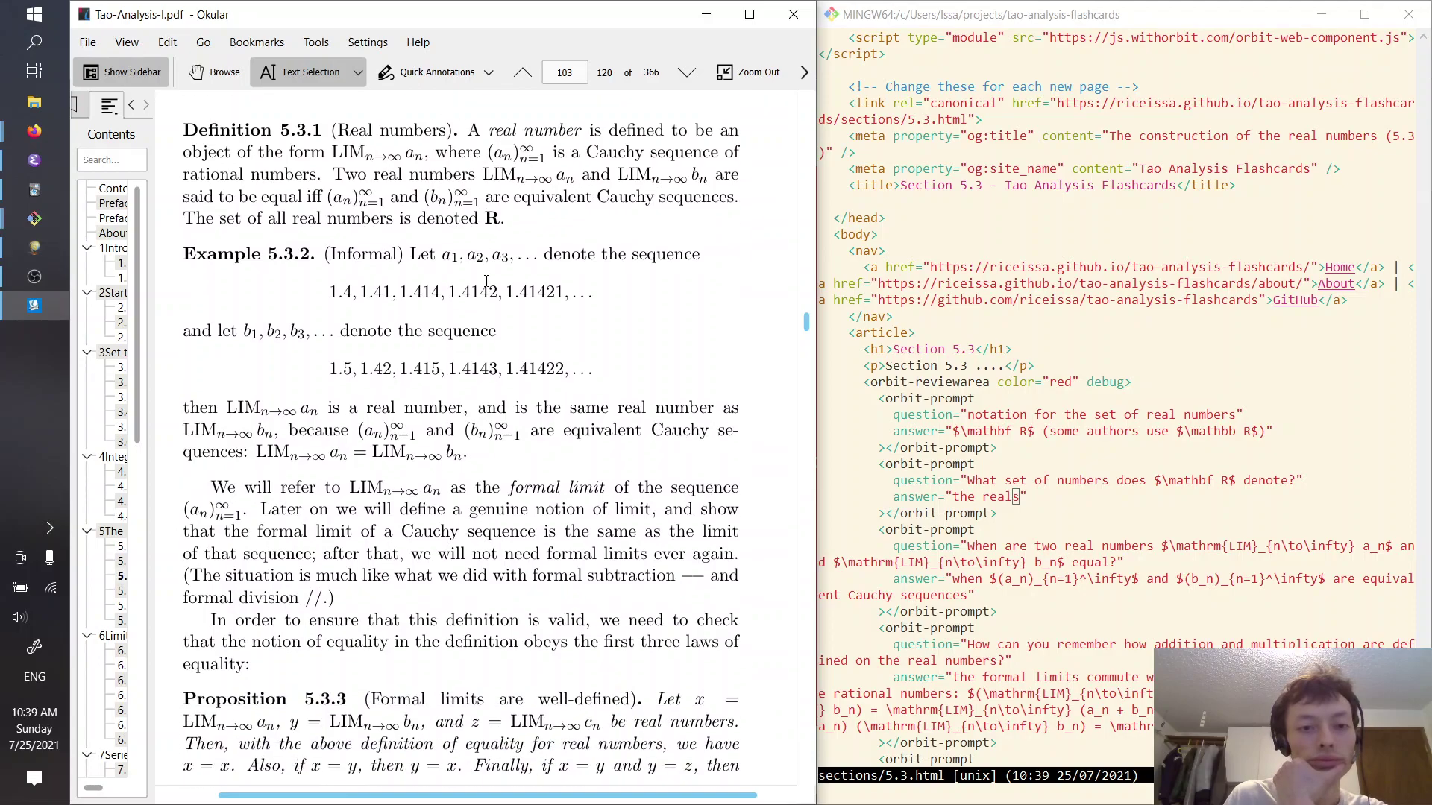
scroll(606, 281, "down", 2)
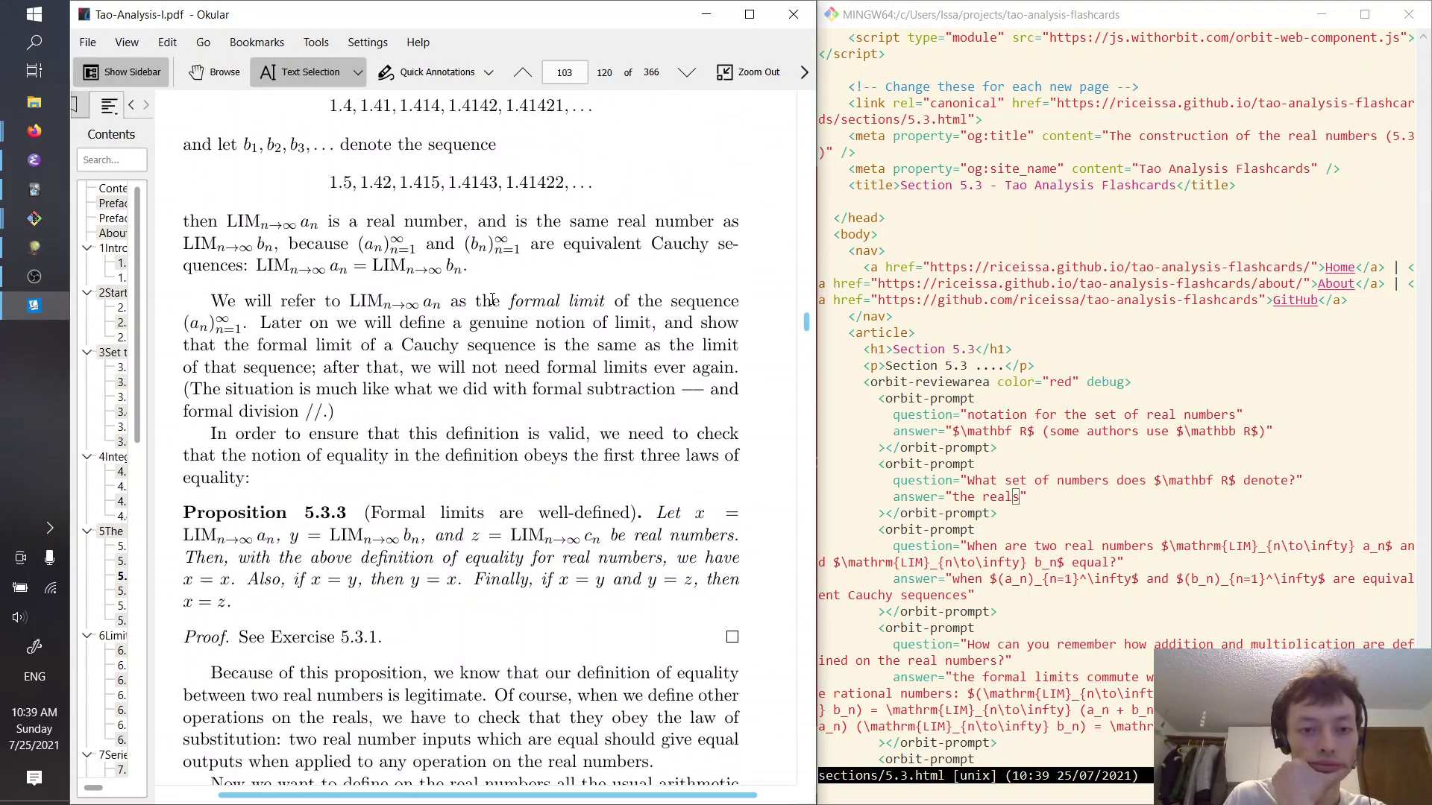
left_click_drag(492, 299, 567, 301)
scroll(466, 255, "down", 1)
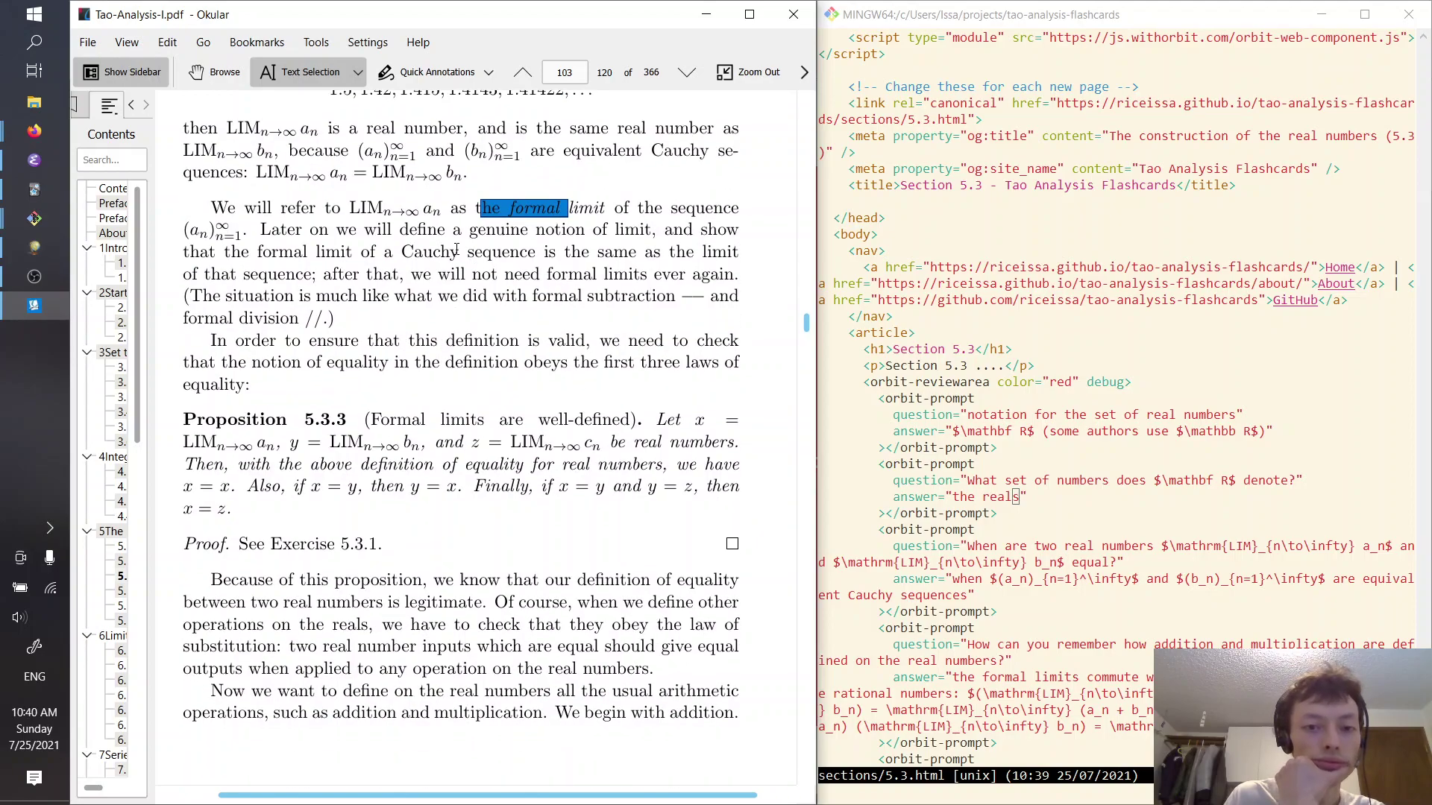
left_click(409, 273)
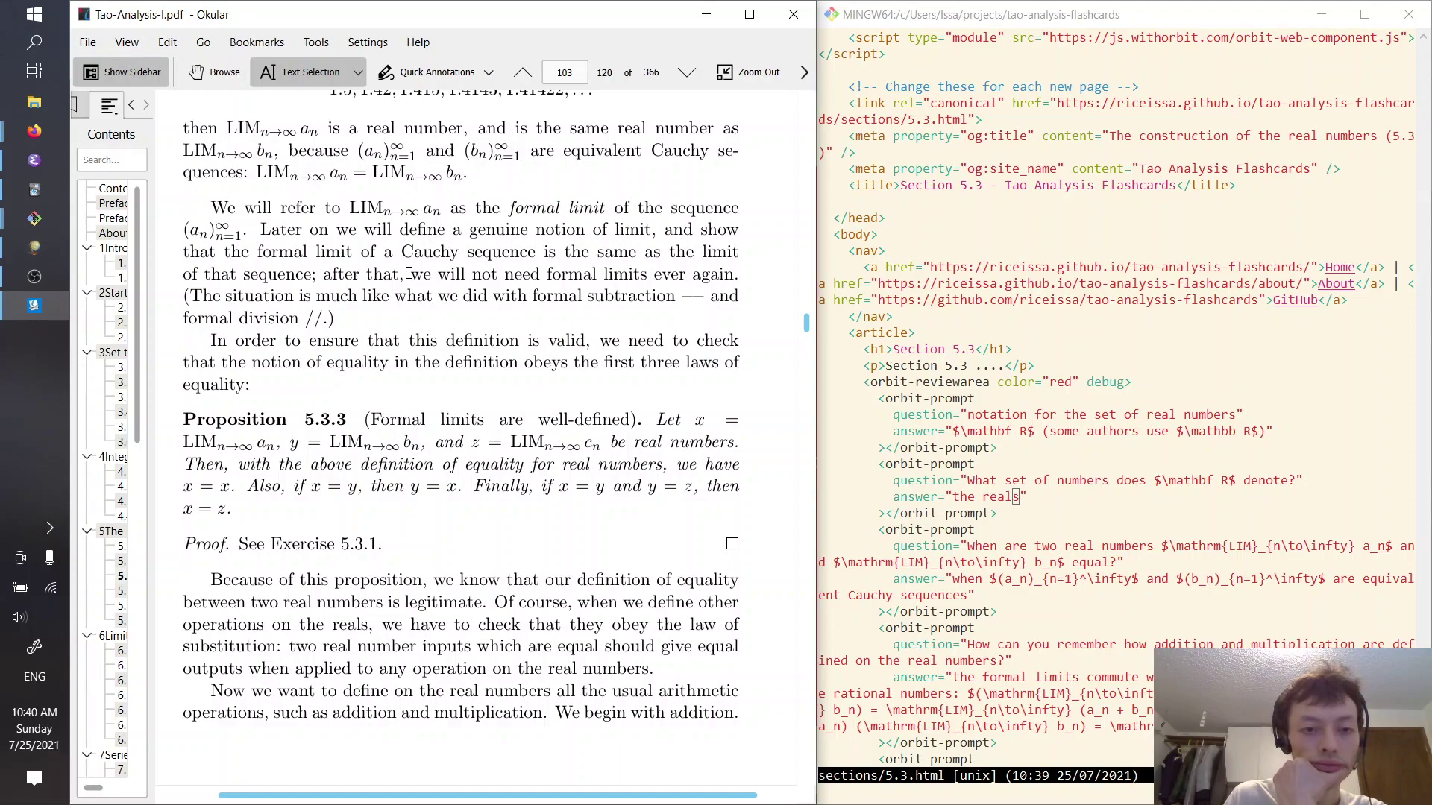
scroll(409, 274, "down", 1)
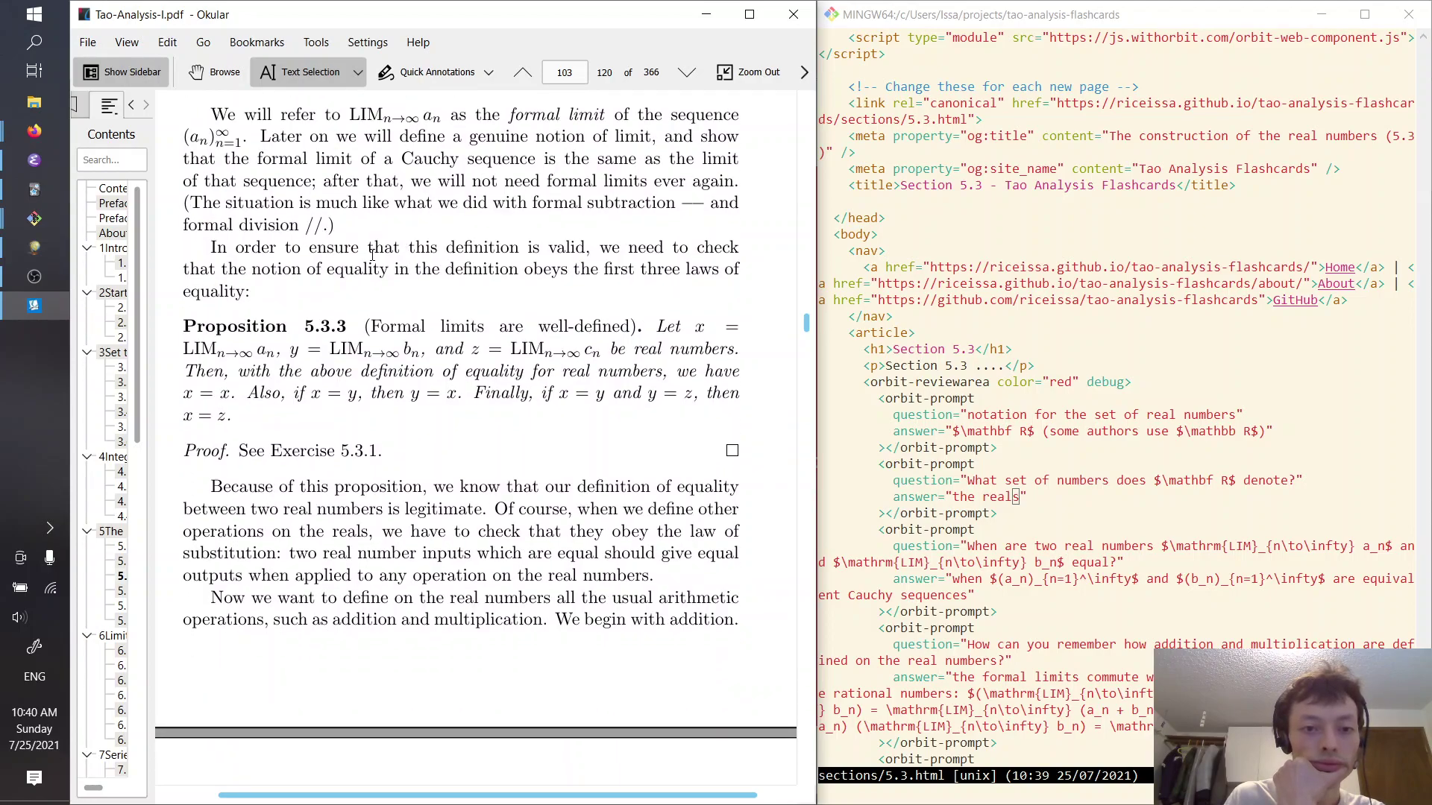
Read Proposition 5.3.3 on formal limits being well-defined, continuing to Definition 5.3.4 on addition of reals and Lemma 5.3.6 on page 104
scroll(372, 255, "down", 1)
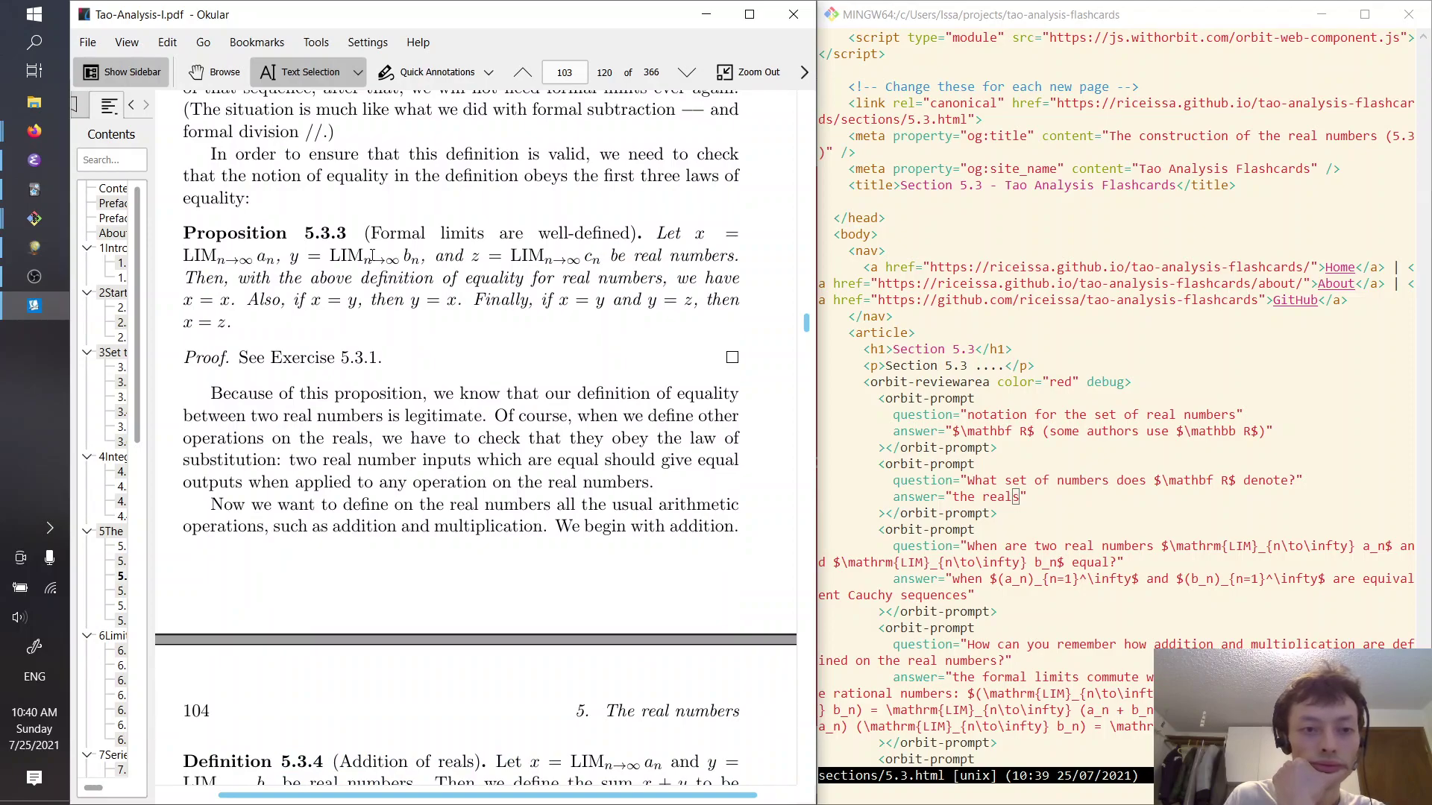
left_click_drag(320, 233, 724, 311)
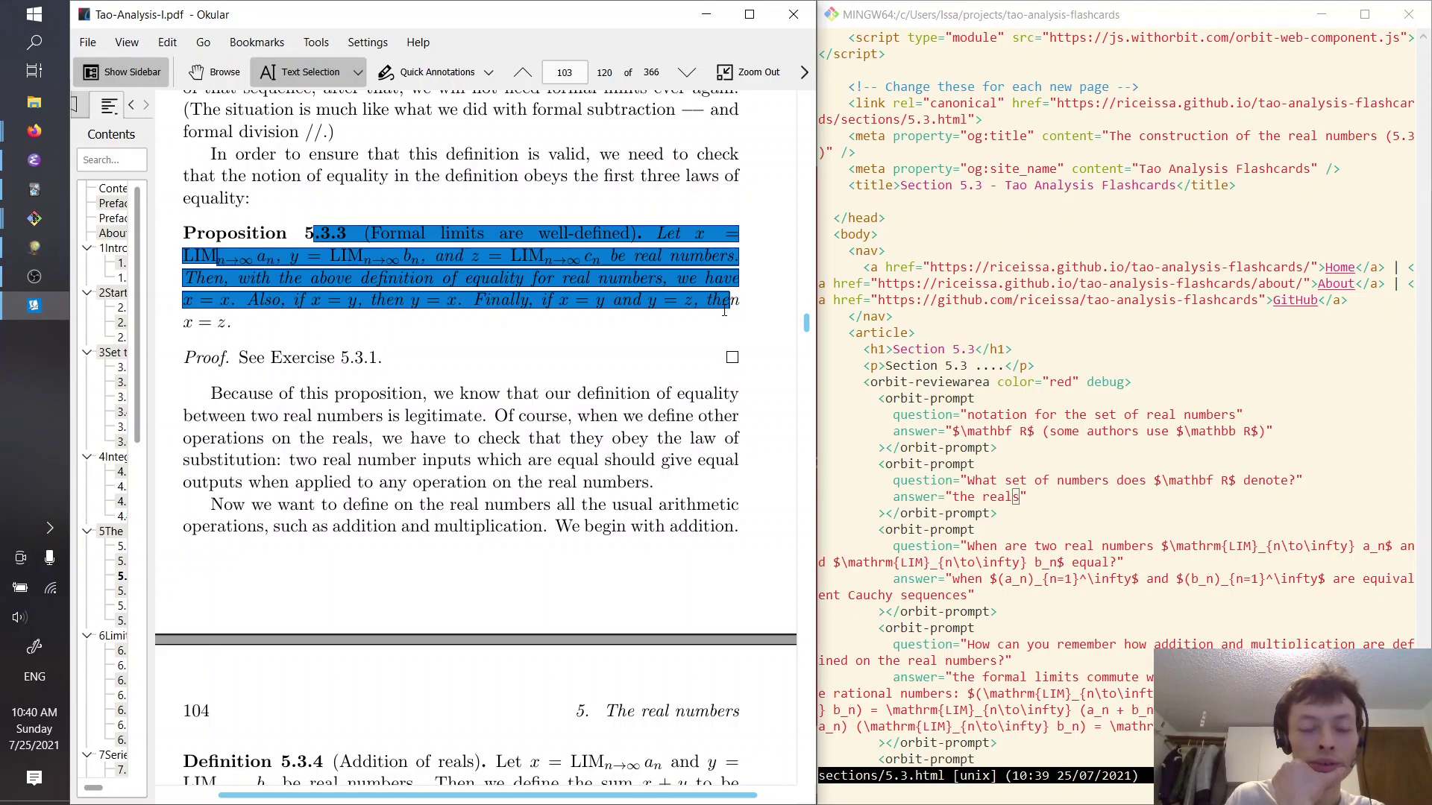
left_click_drag(700, 302, 243, 239)
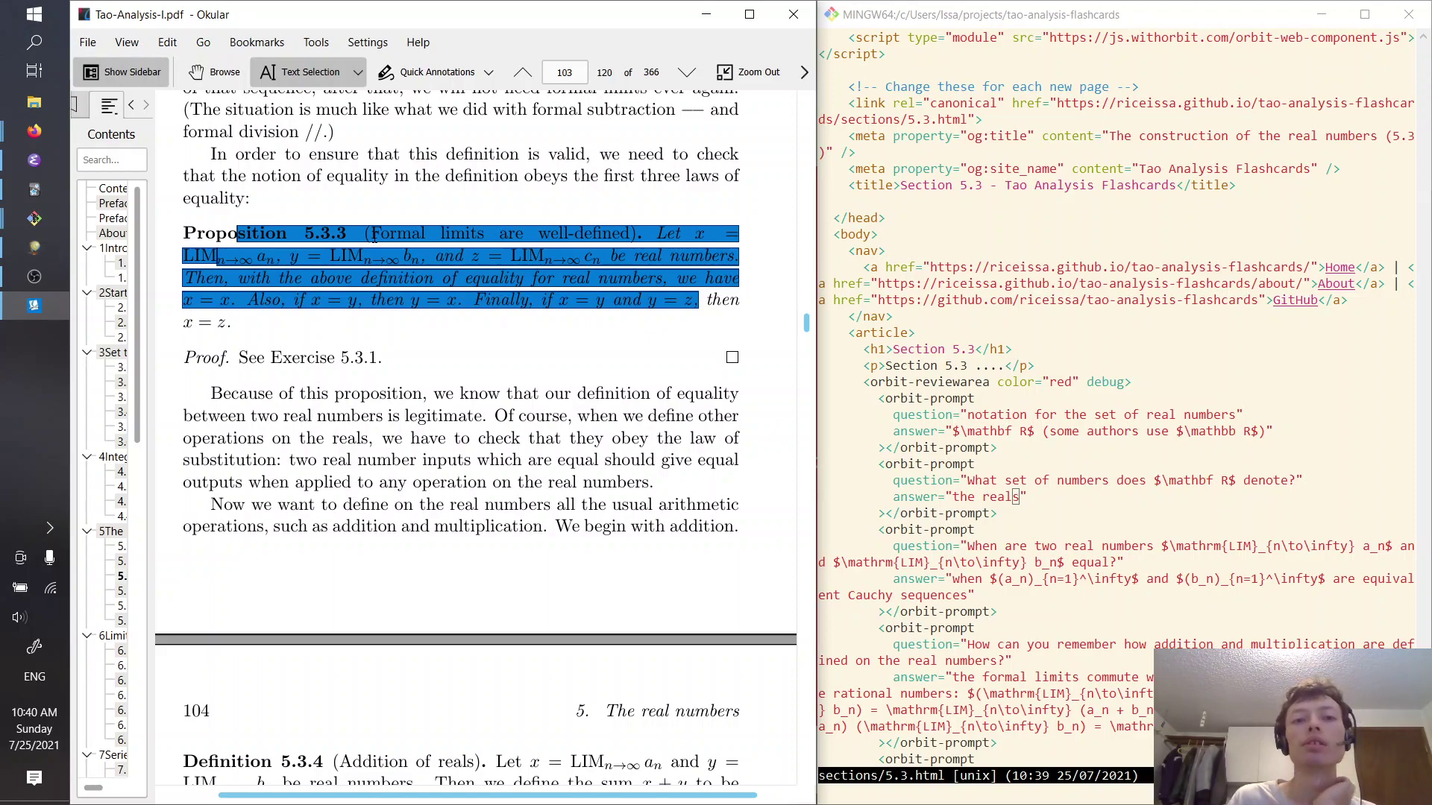
left_click(434, 241)
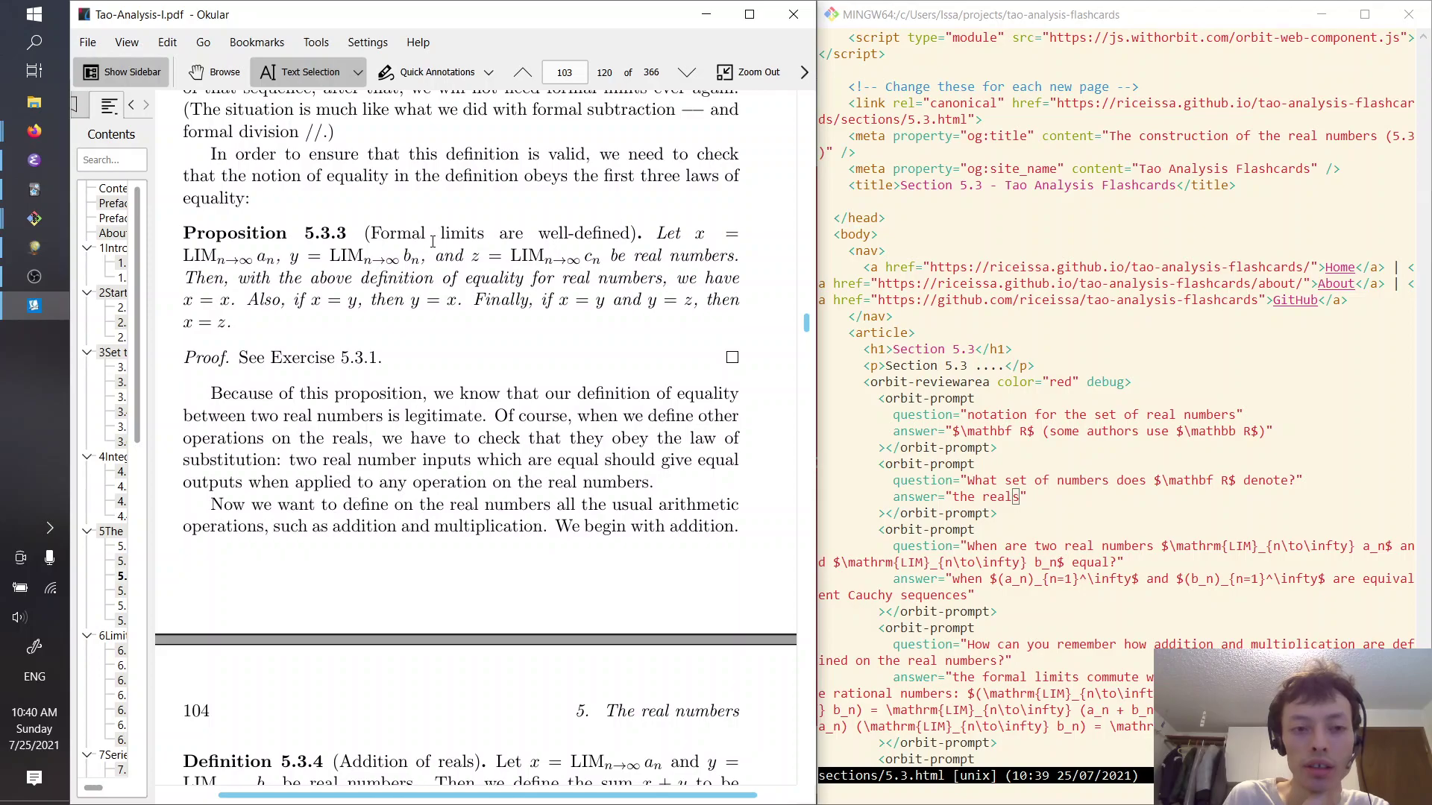
scroll(432, 242, "down", 1)
scroll(421, 244, "down", 1)
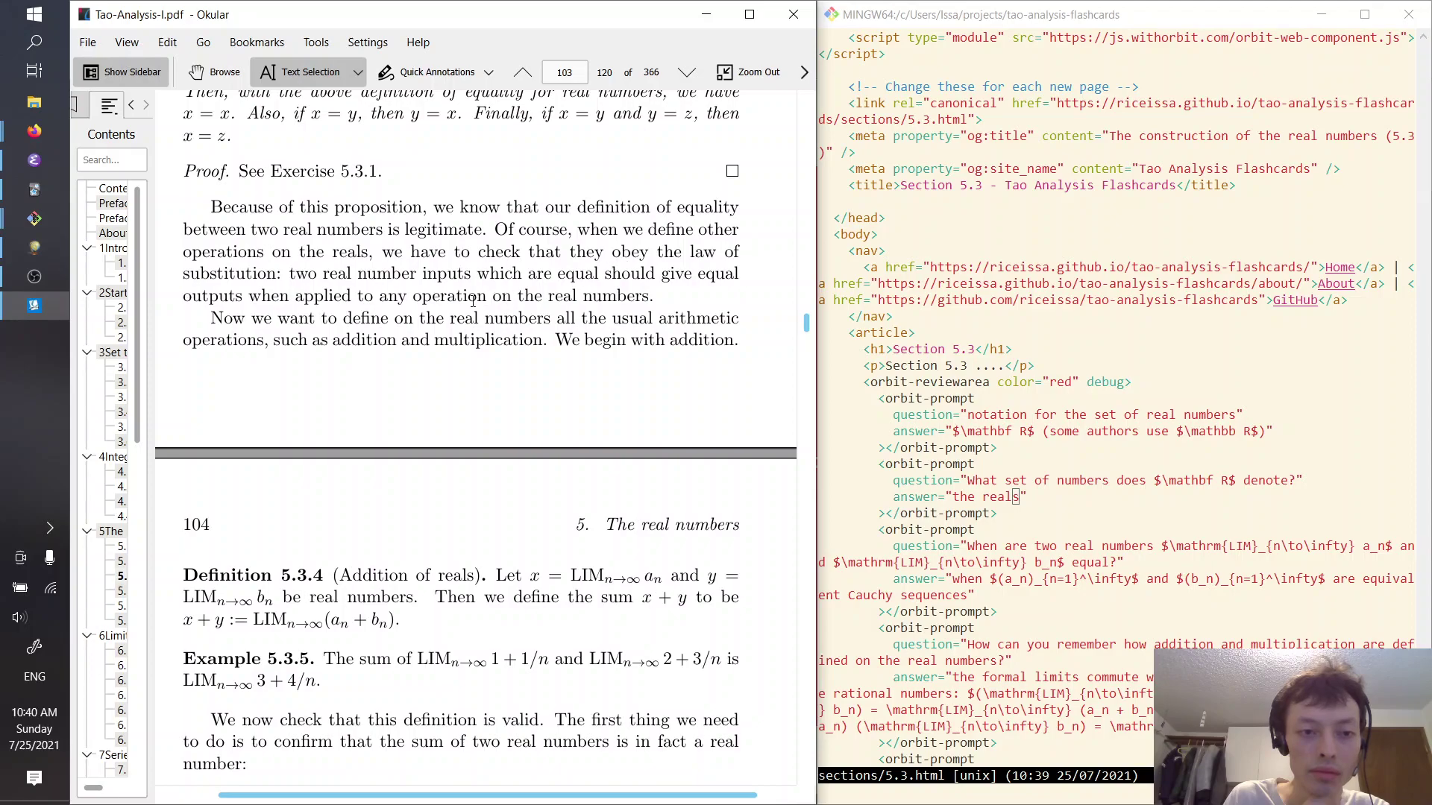
scroll(472, 301, "down", 1)
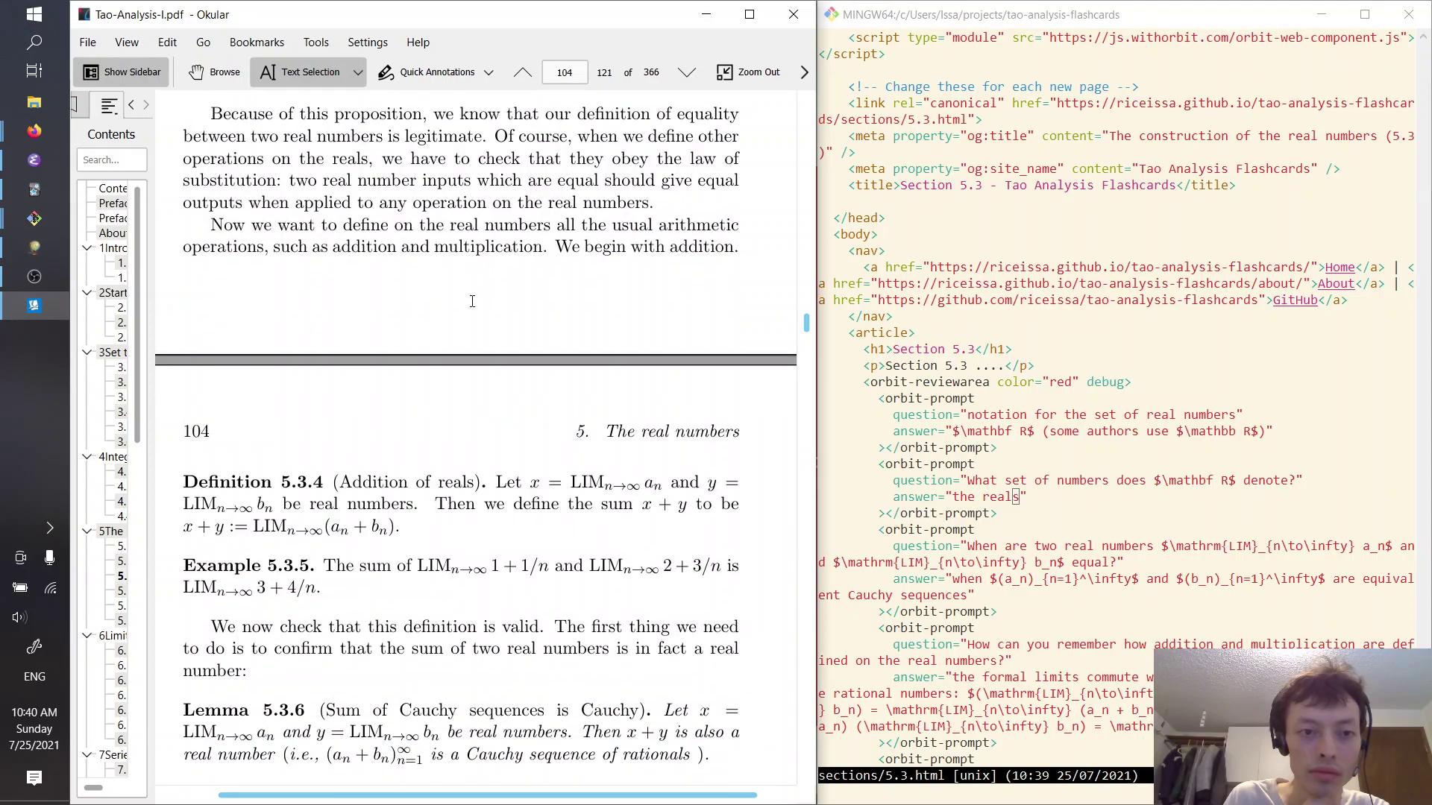
scroll(472, 301, "down", 3)
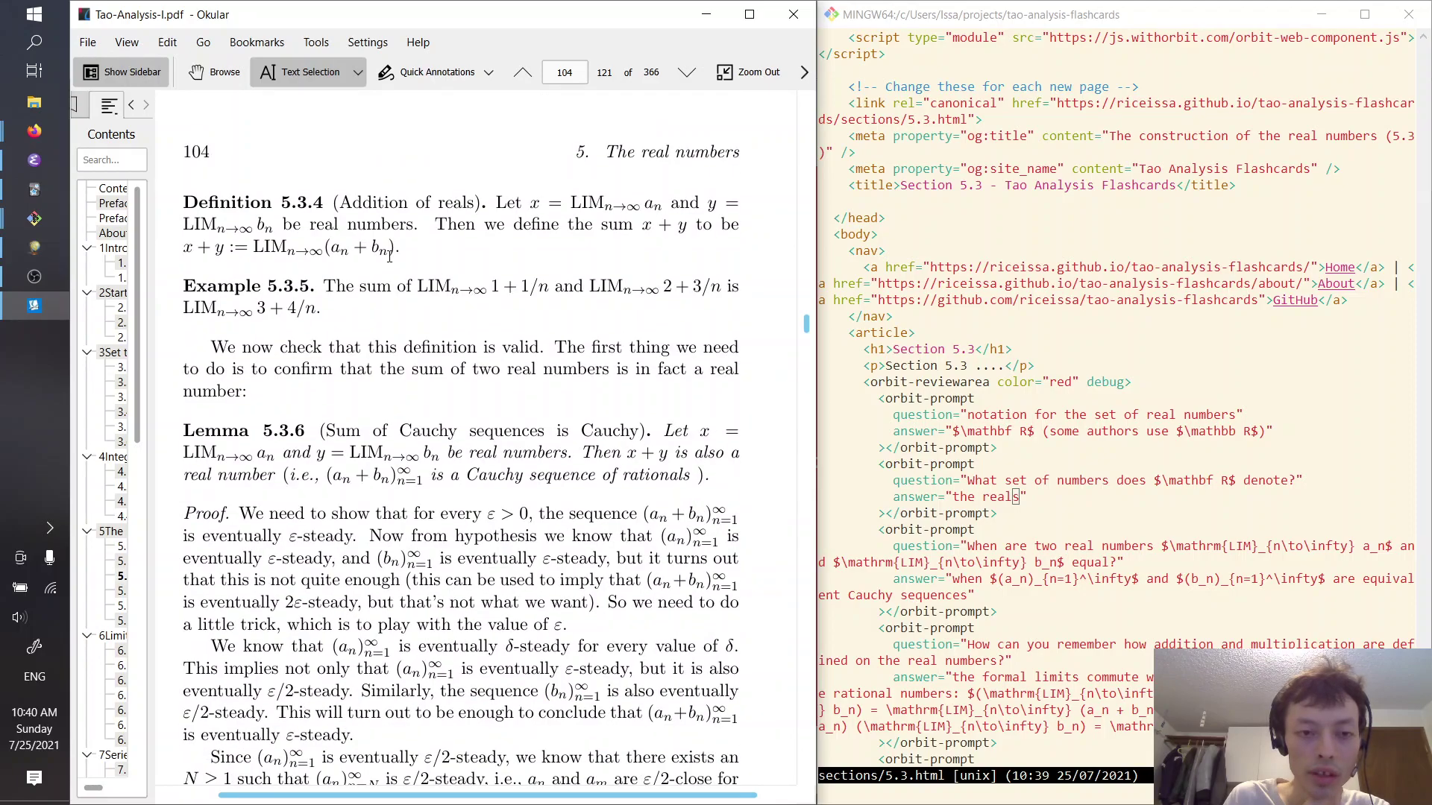
Switch to the editor and review the existing prompt on remembering how addition and multiplication are defined on the real numbers, highlighting its question
scroll(1022, 343, "down", 5)
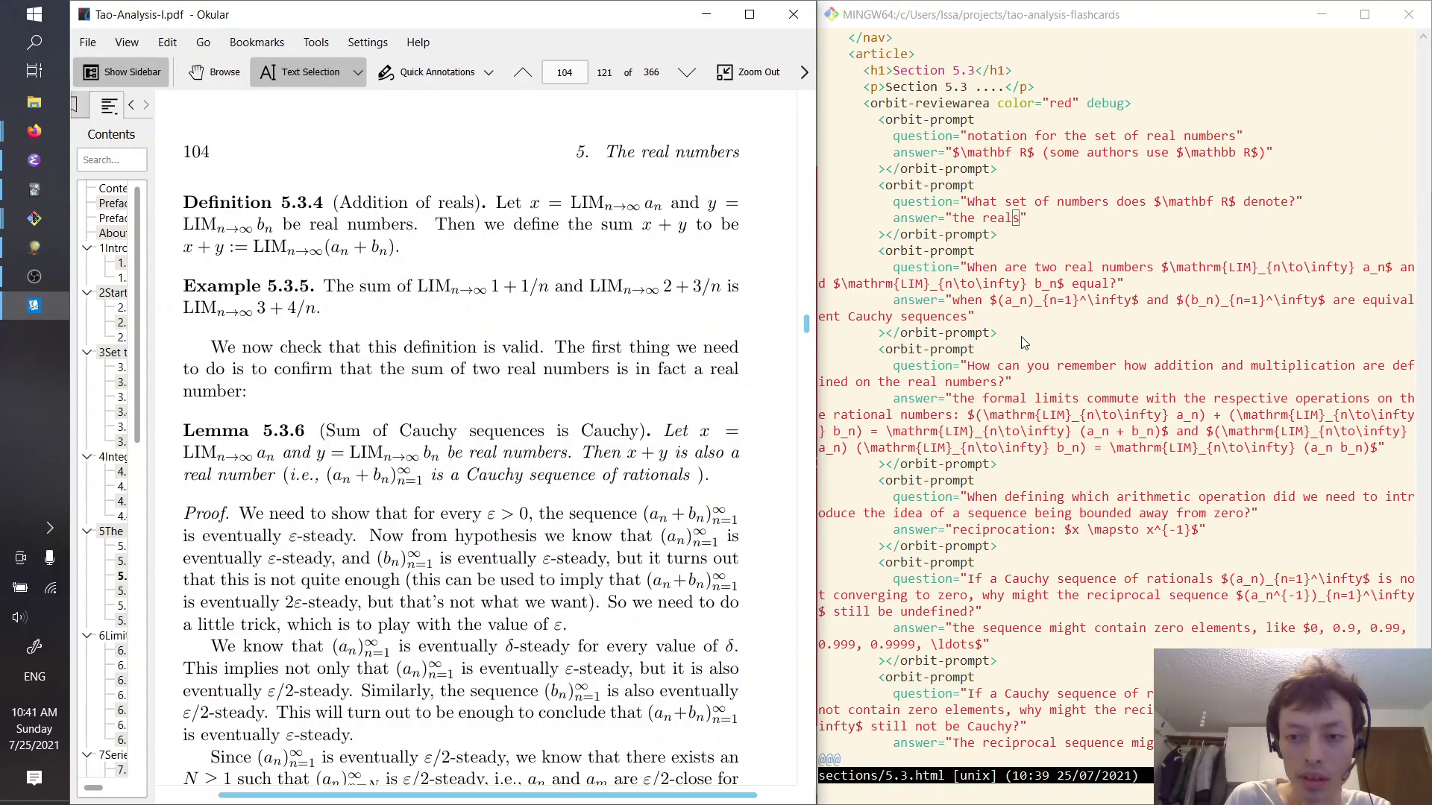
scroll(1022, 343, "down", 1)
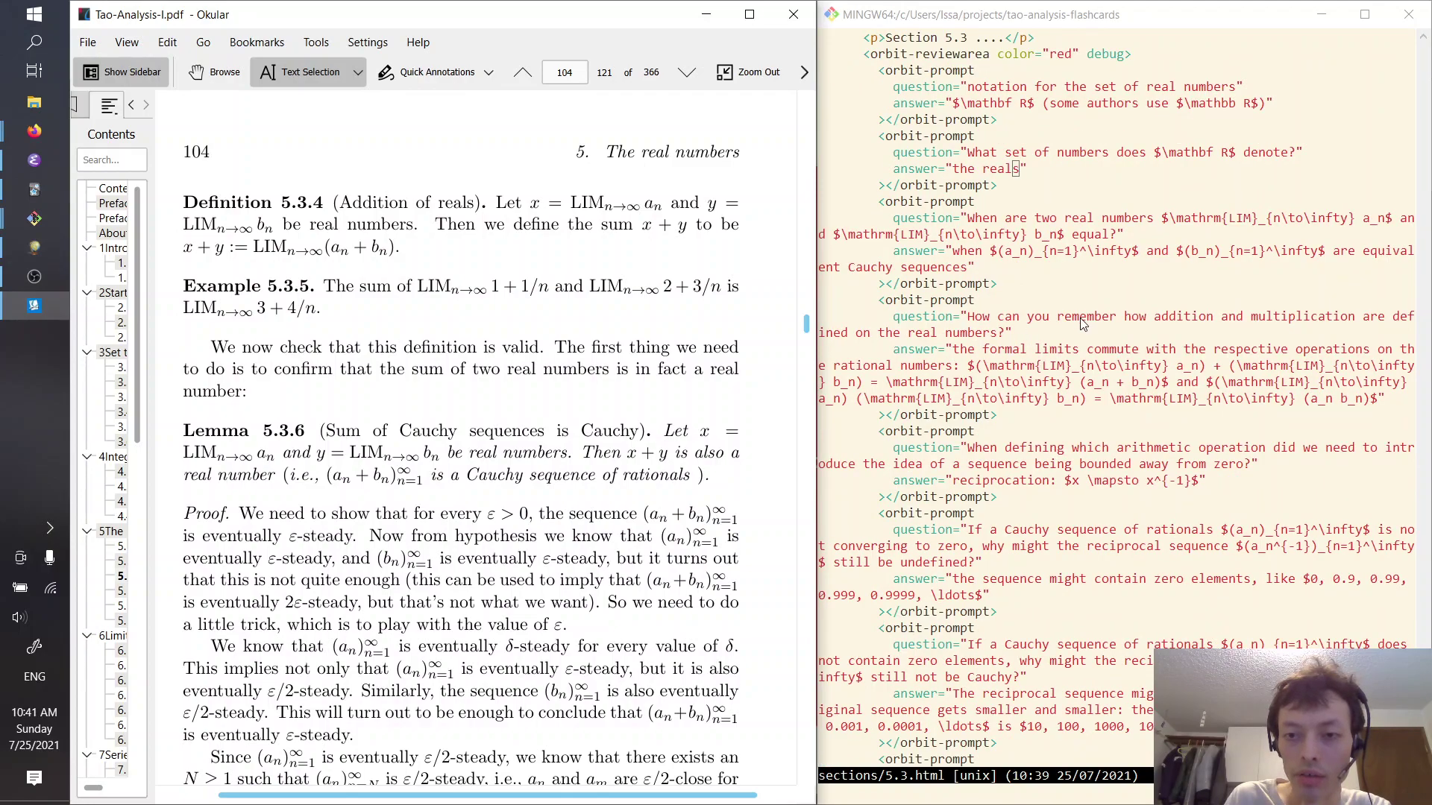
left_click_drag(1004, 321, 1382, 327)
left_click(1325, 321)
left_click(1060, 321)
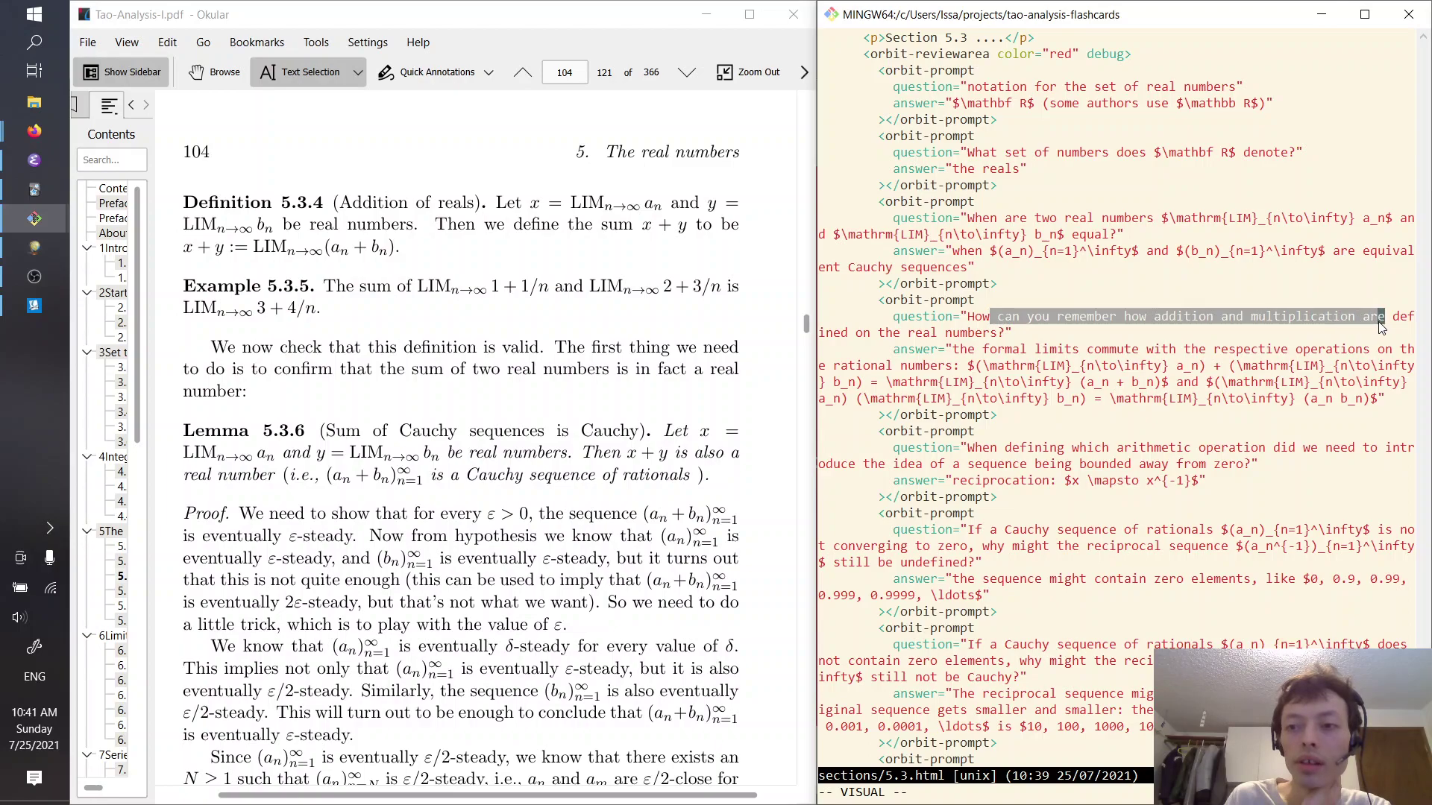
left_click(1379, 327)
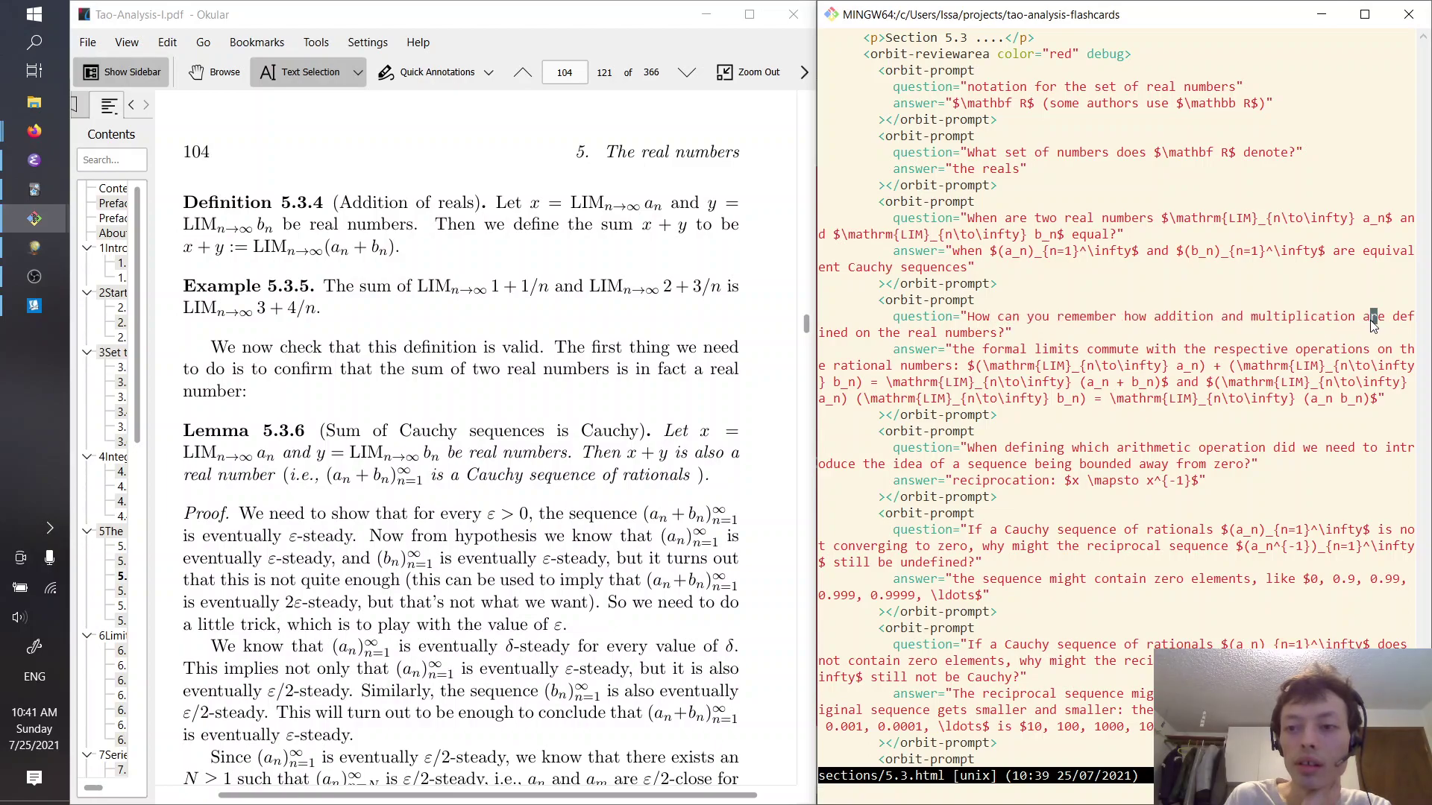
mouse_move(971, 320)
left_mouse_down()
mouse_move(1006, 341)
mouse_move(973, 320)
left_mouse_up()
left_click(1006, 340)
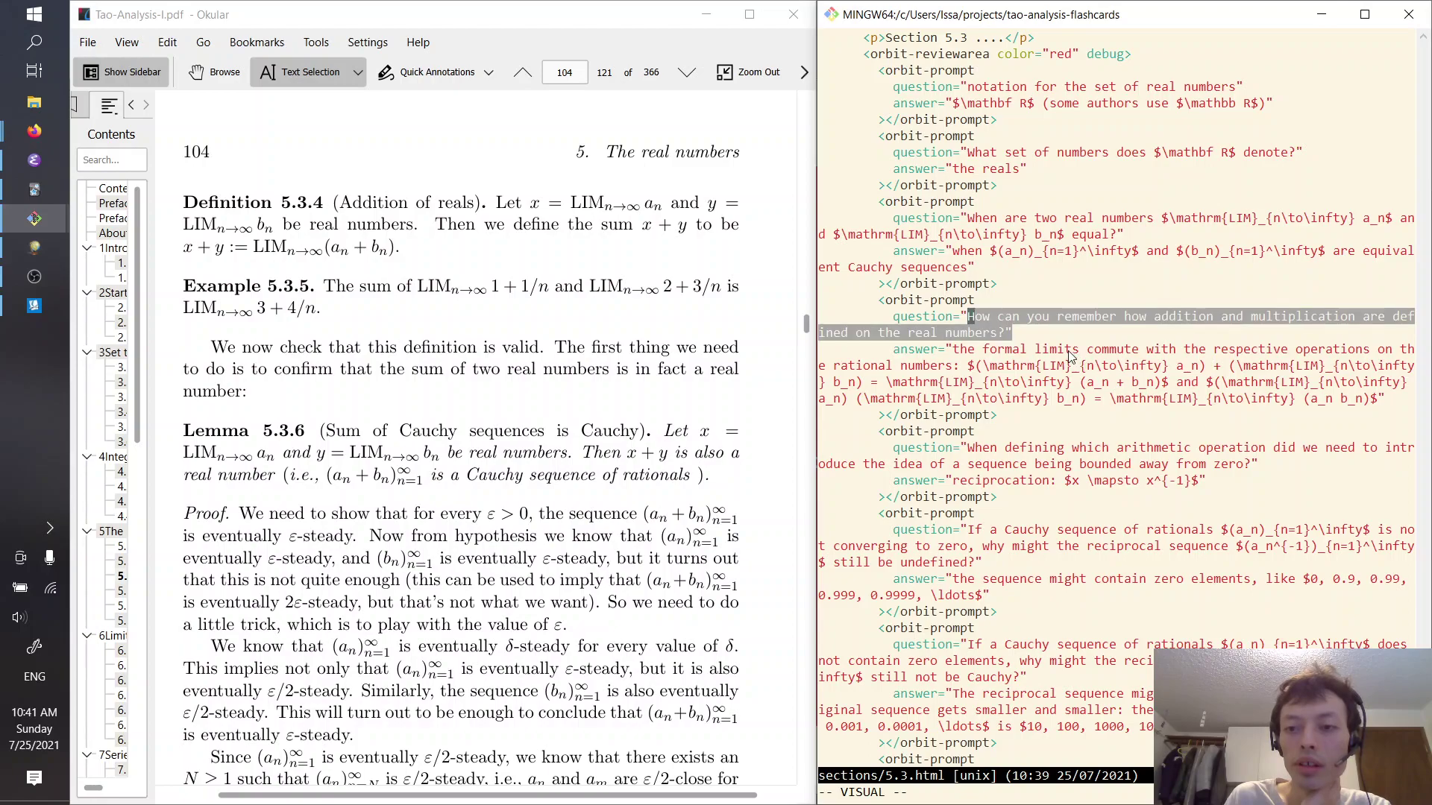
Review the flashcard answer about how formal limits commute with addition and multiplication on the real numbers
left_click_drag(1067, 351, 1367, 352)
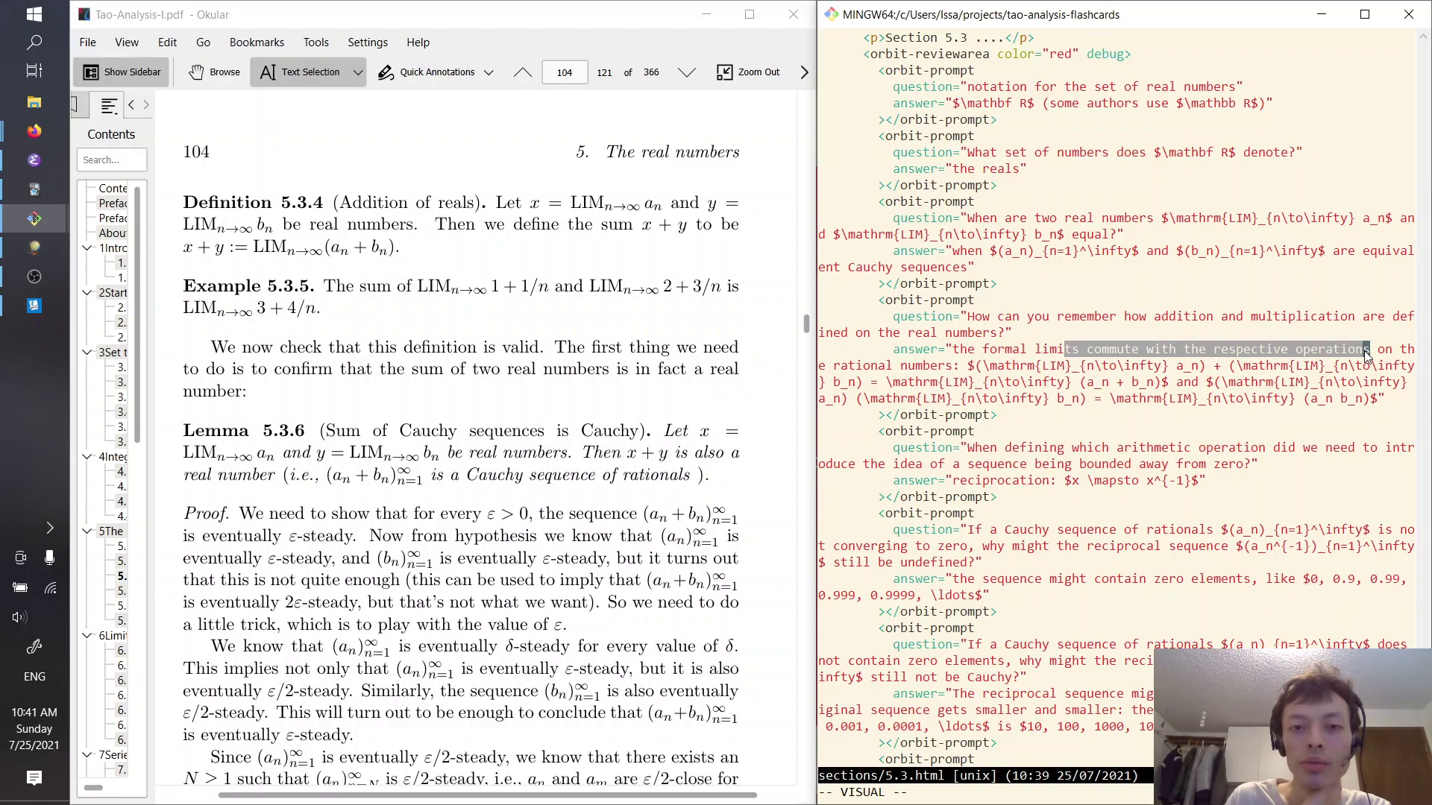
left_click(1363, 350)
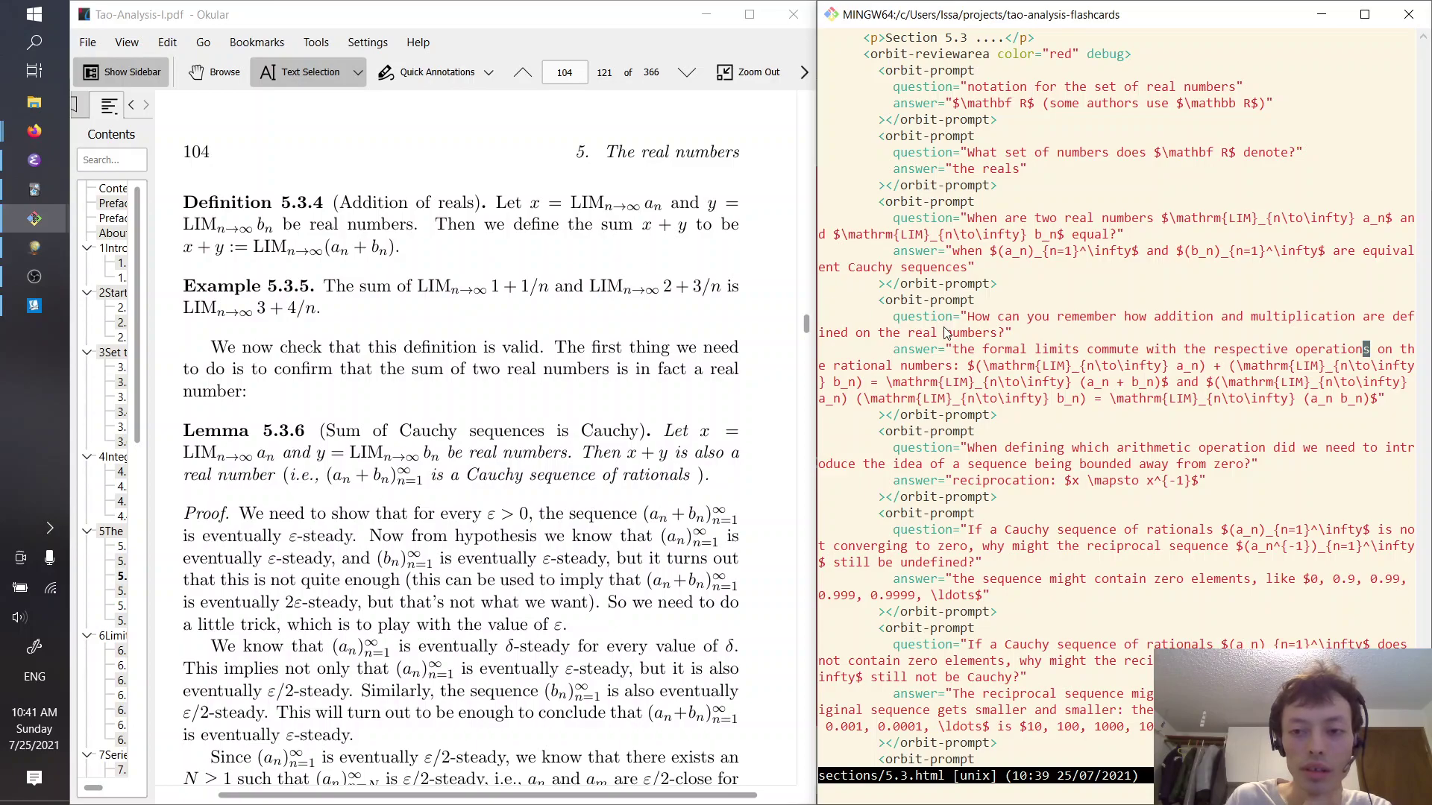
left_click_drag(1007, 349, 1190, 355)
key("Escape")
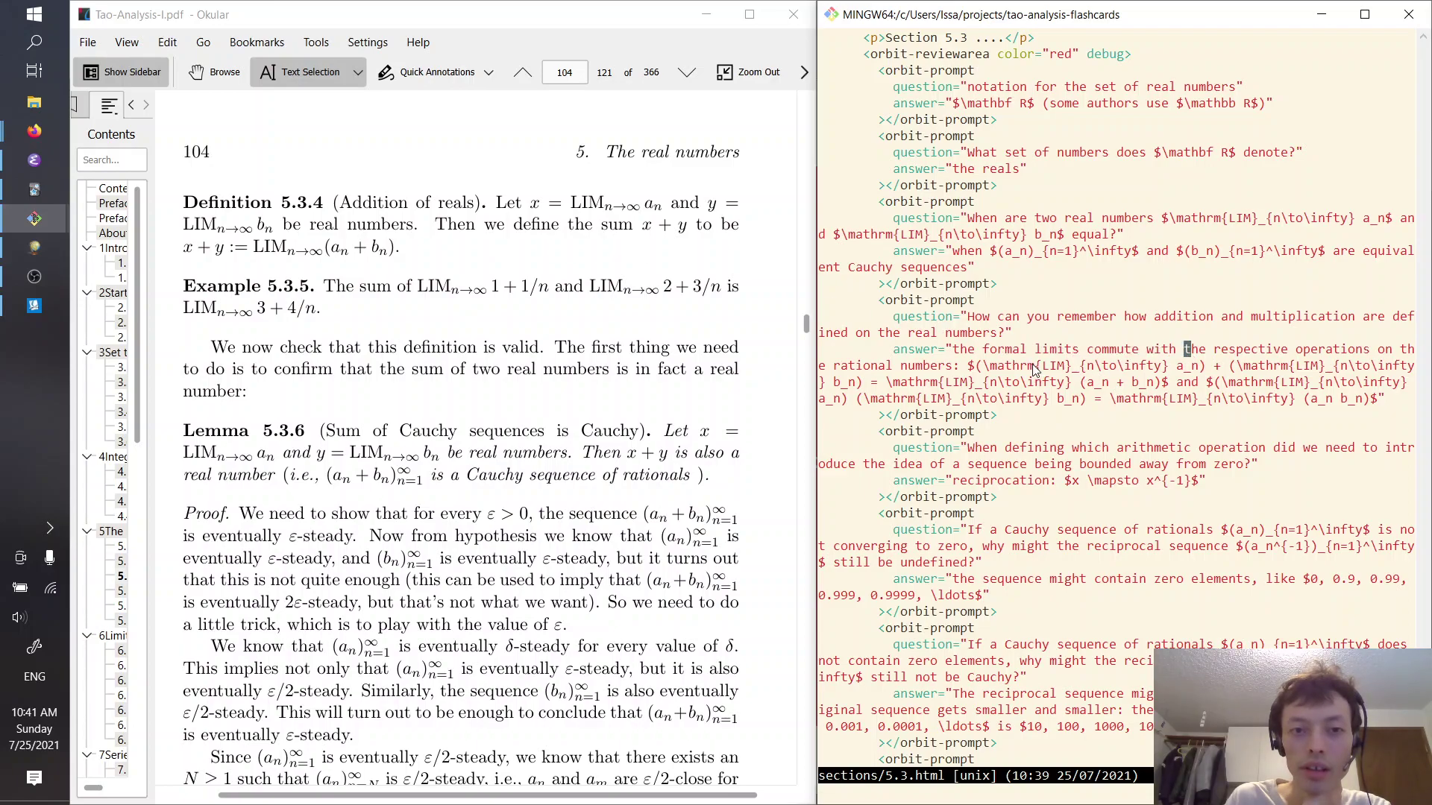
left_click_drag(1000, 364, 1179, 359)
key("Escape")
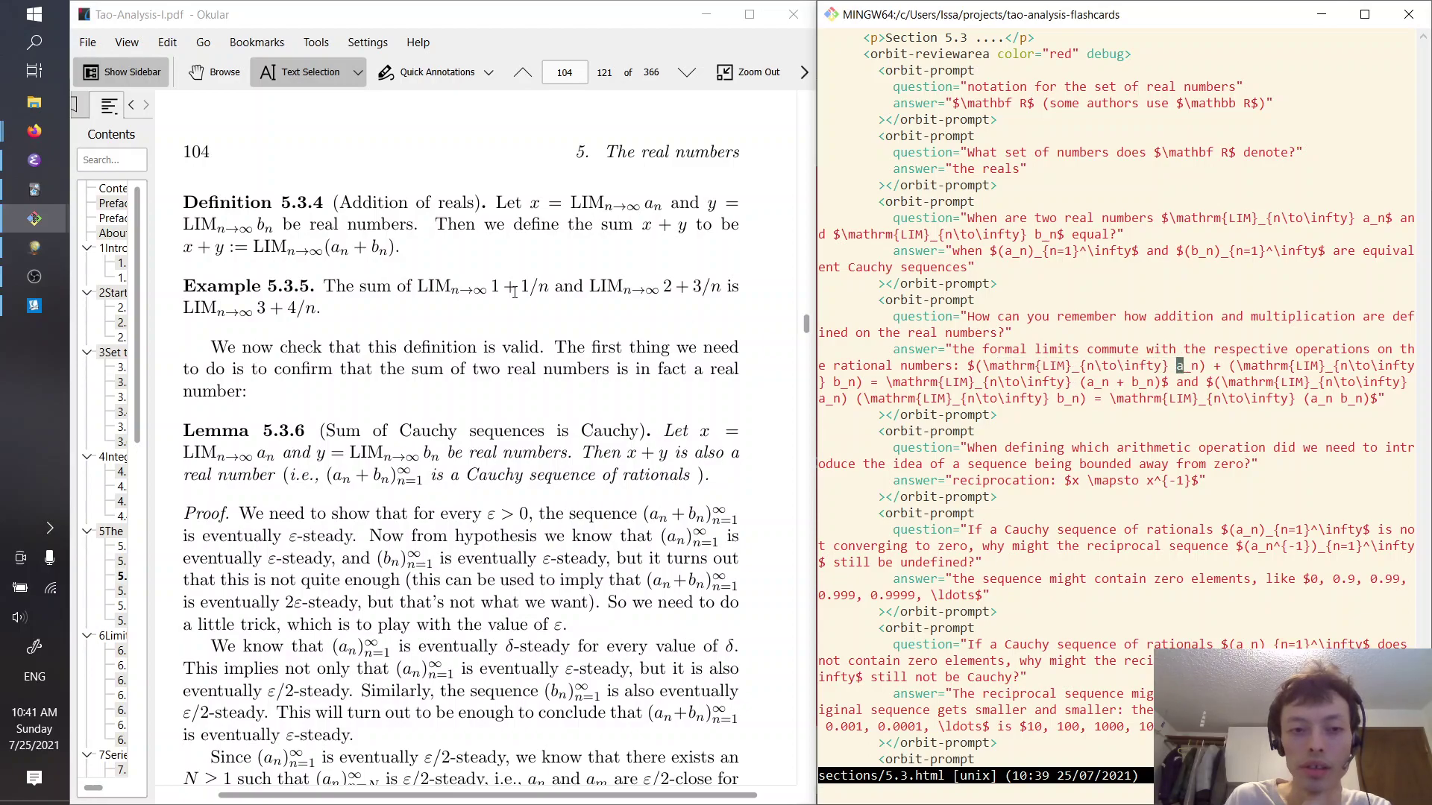
Read the textbook from Example 5.3.5 on to the statement of Lemma 5.3.6, the sum of Cauchy sequences
left_click(497, 287)
scroll(497, 288, "down", 1)
scroll(497, 288, "down", 1)
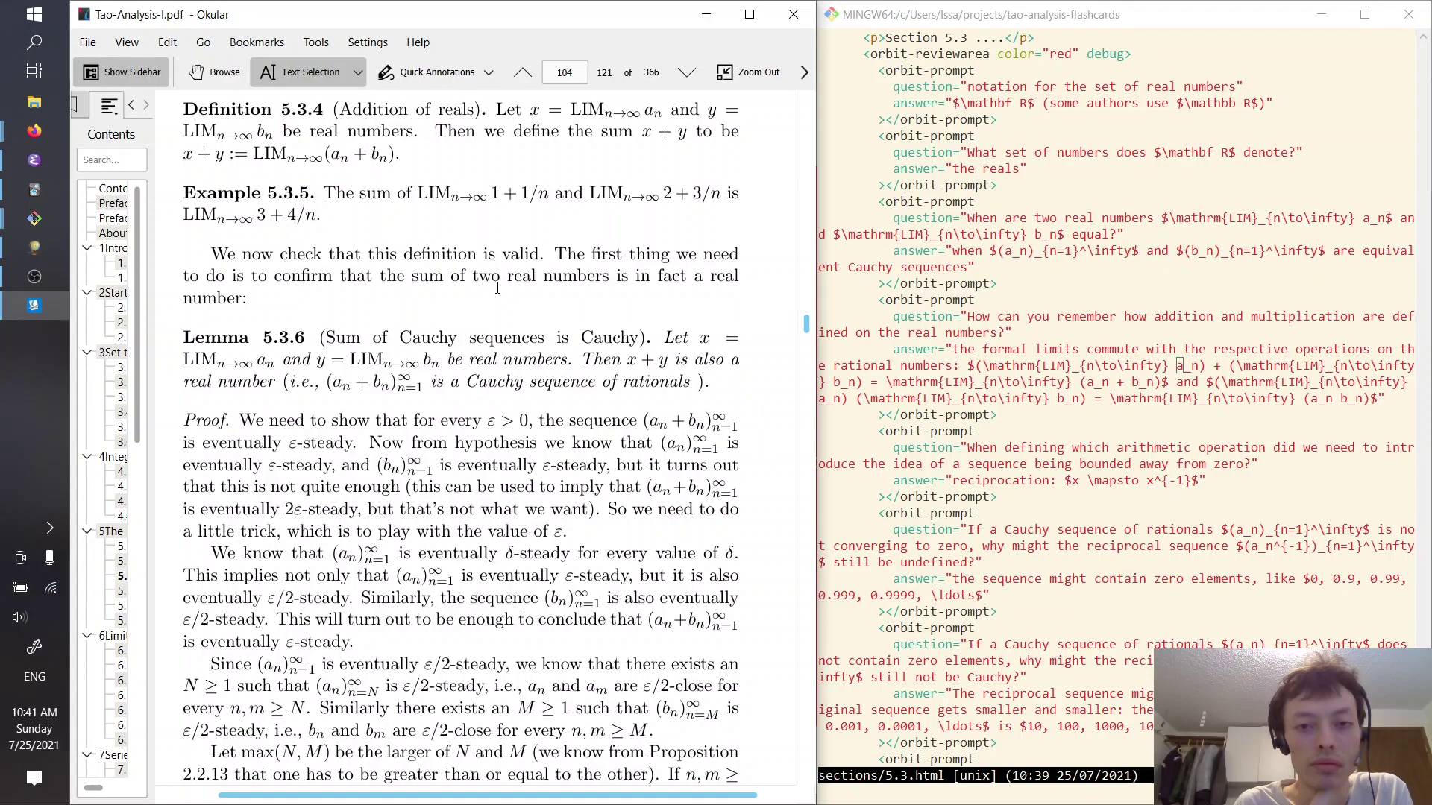
scroll(497, 287, "down", 1)
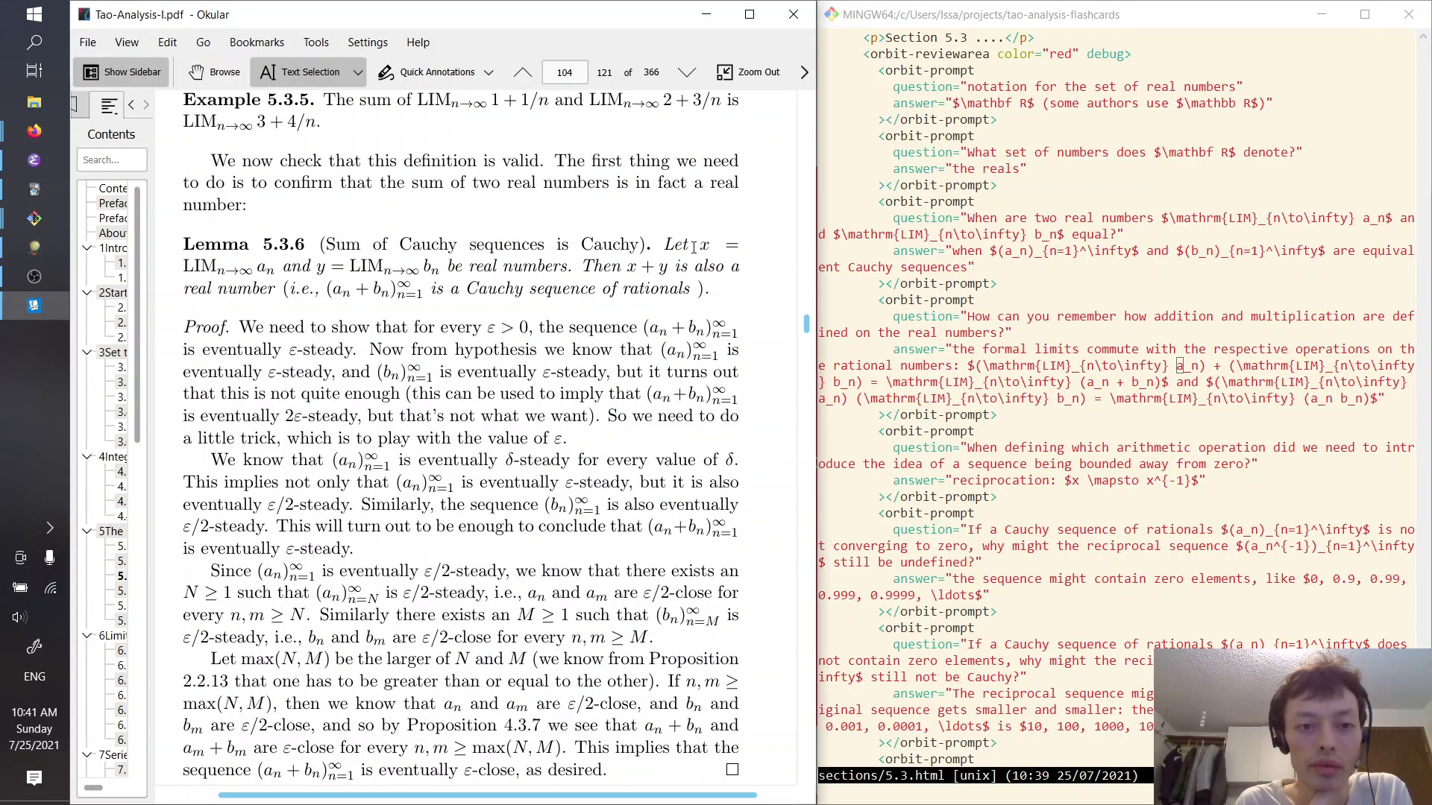
scroll(477, 243, "down", 2)
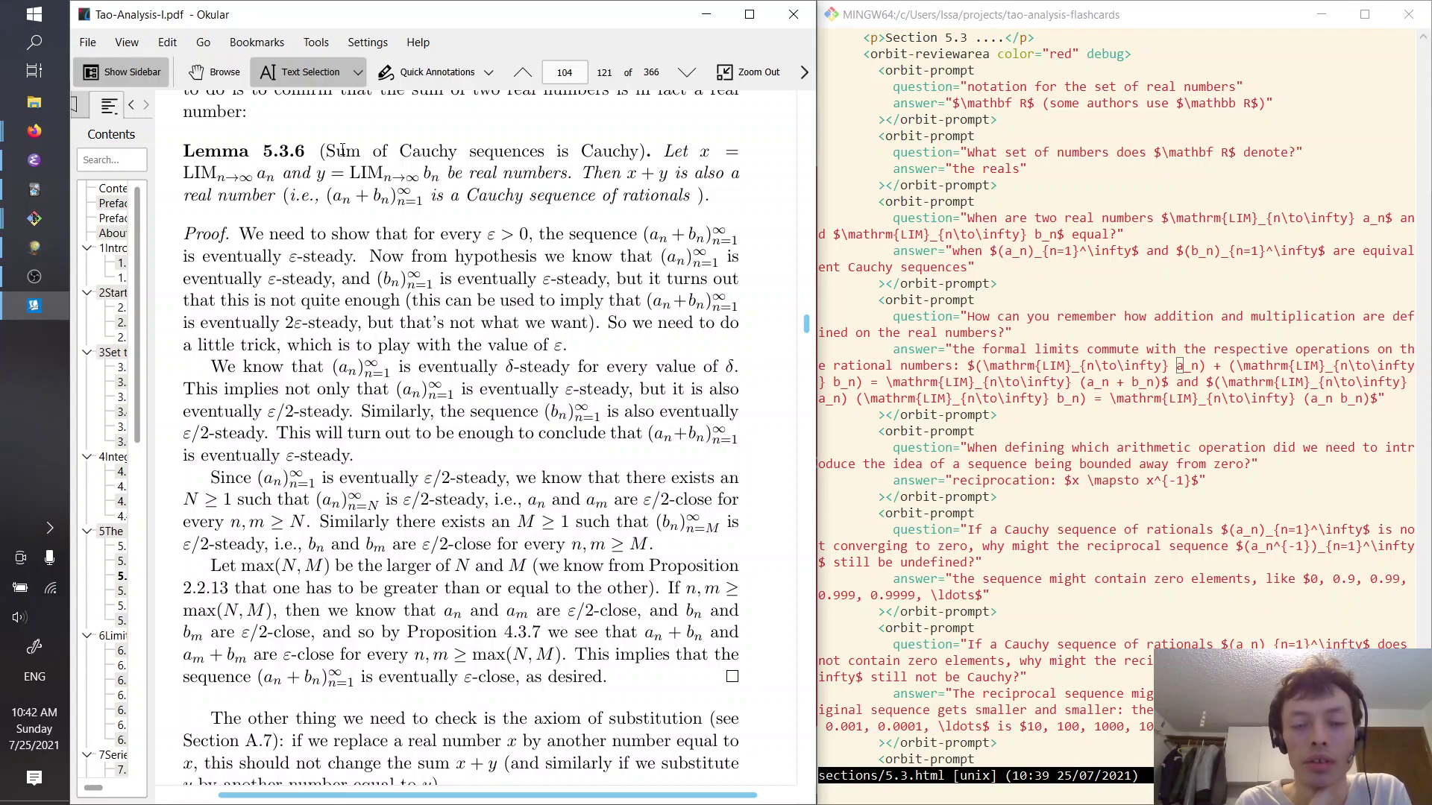
left_click_drag(327, 150, 629, 158)
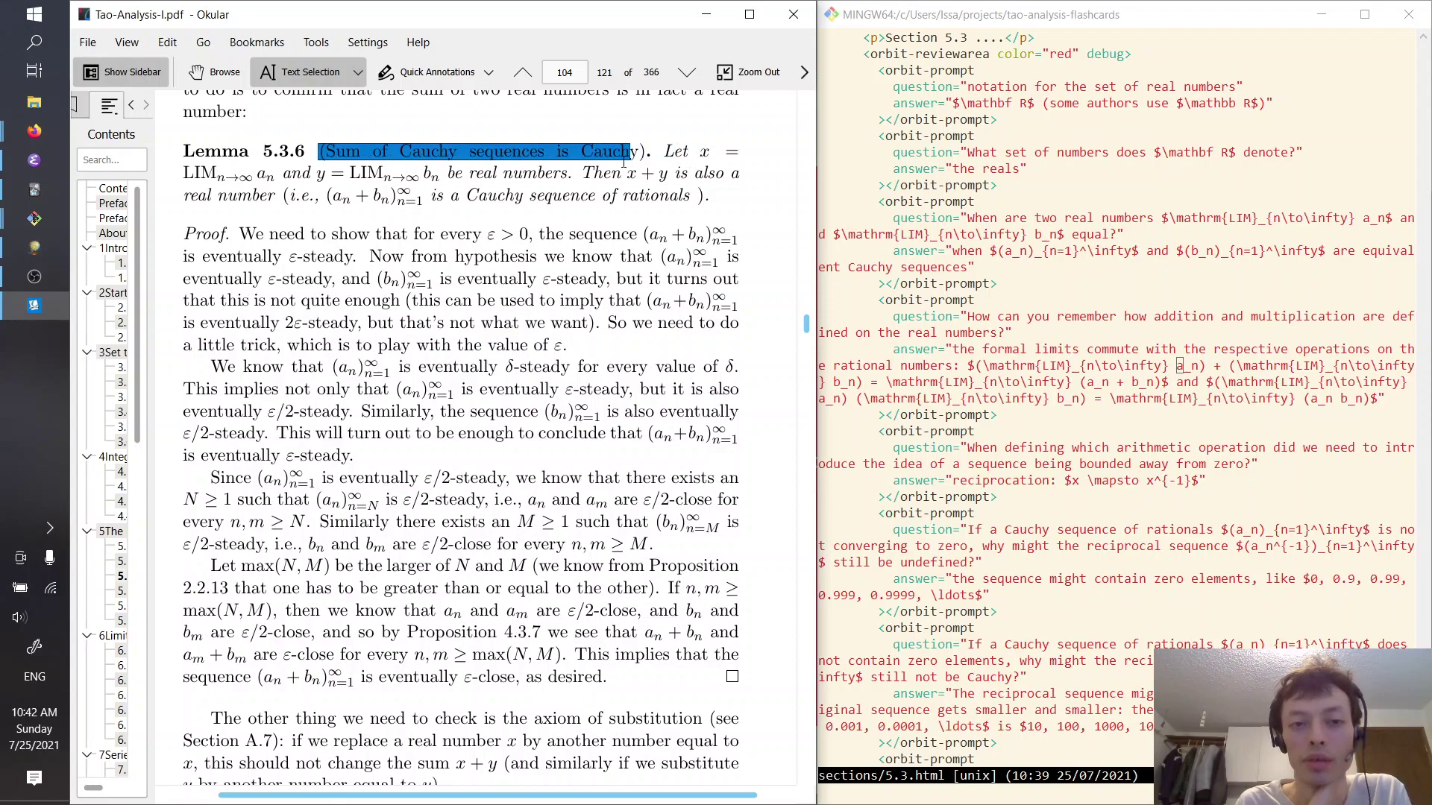
left_click(624, 162)
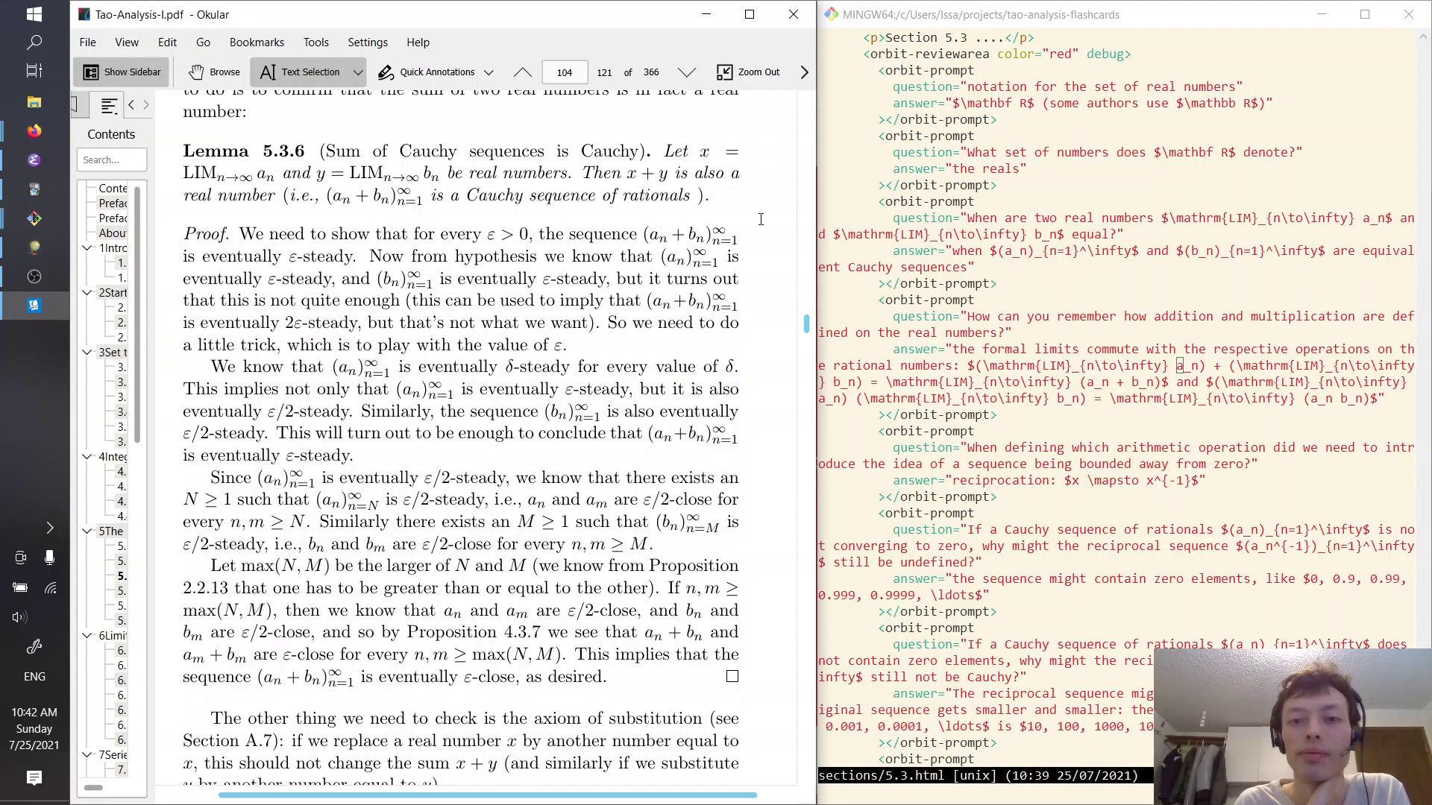
Study the proof of Lemma 5.3.6, especially the ε/2-steady argument, and reread the lemma's statement
left_click_drag(639, 234, 569, 235)
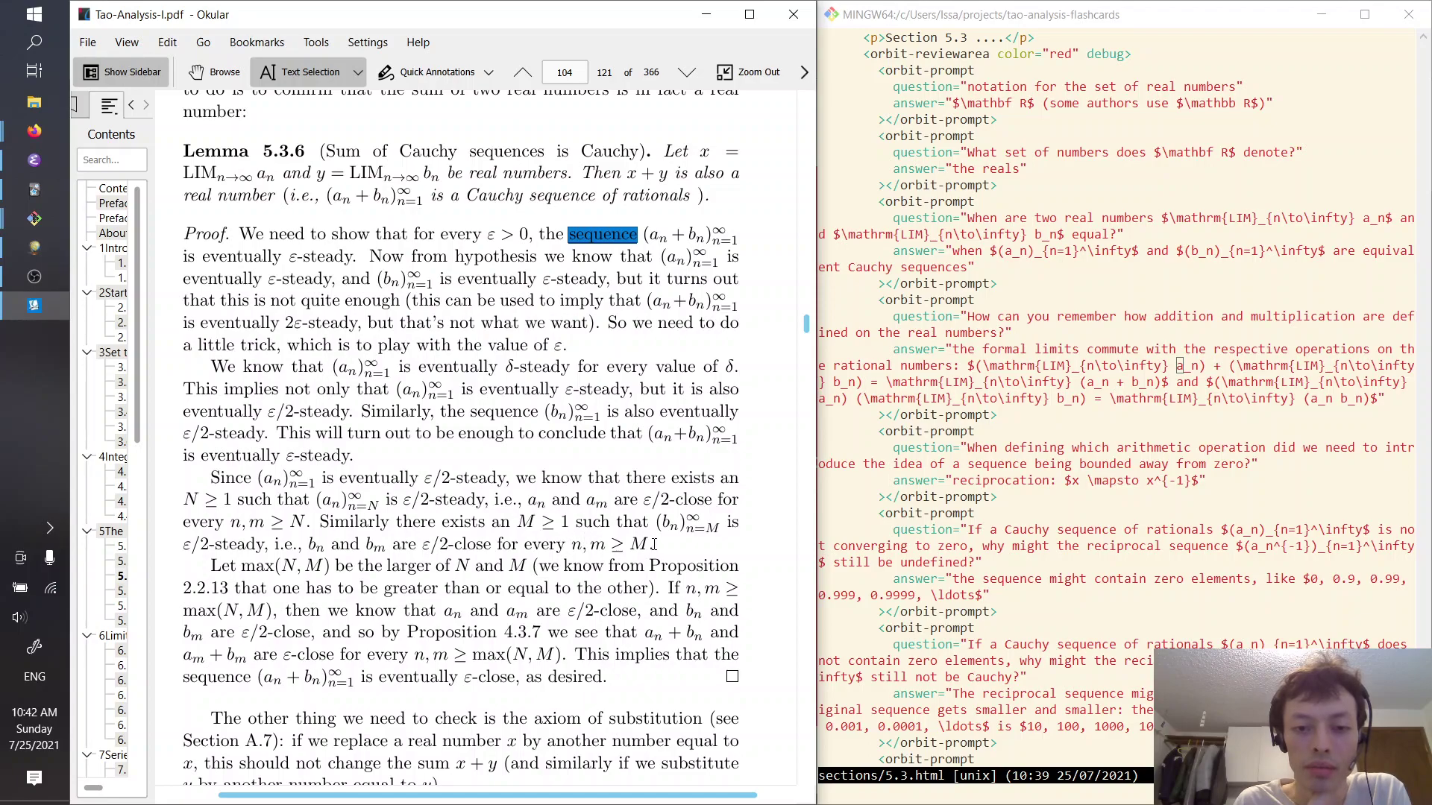
left_click_drag(653, 545, 350, 492)
left_click(253, 494)
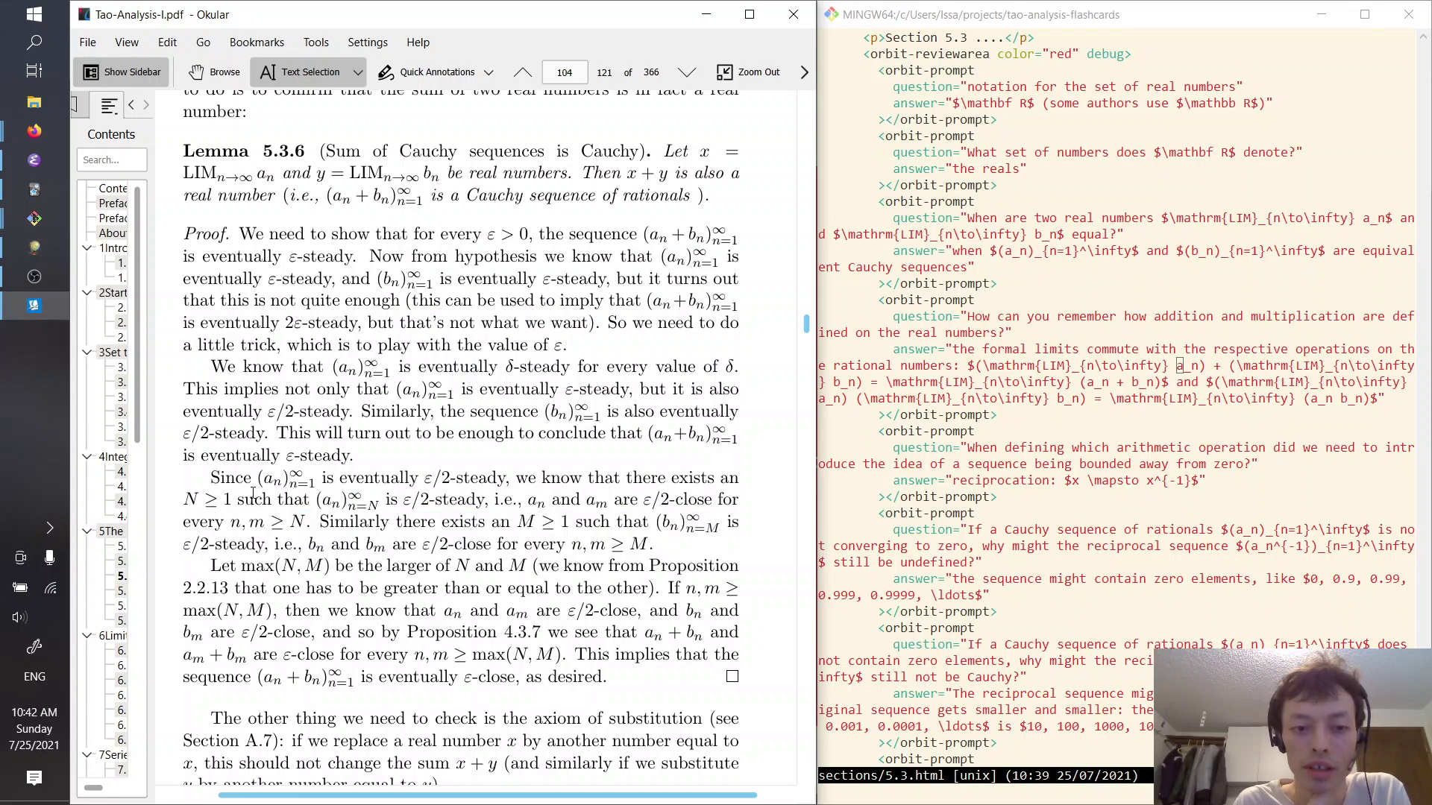
left_click_drag(223, 478, 648, 545)
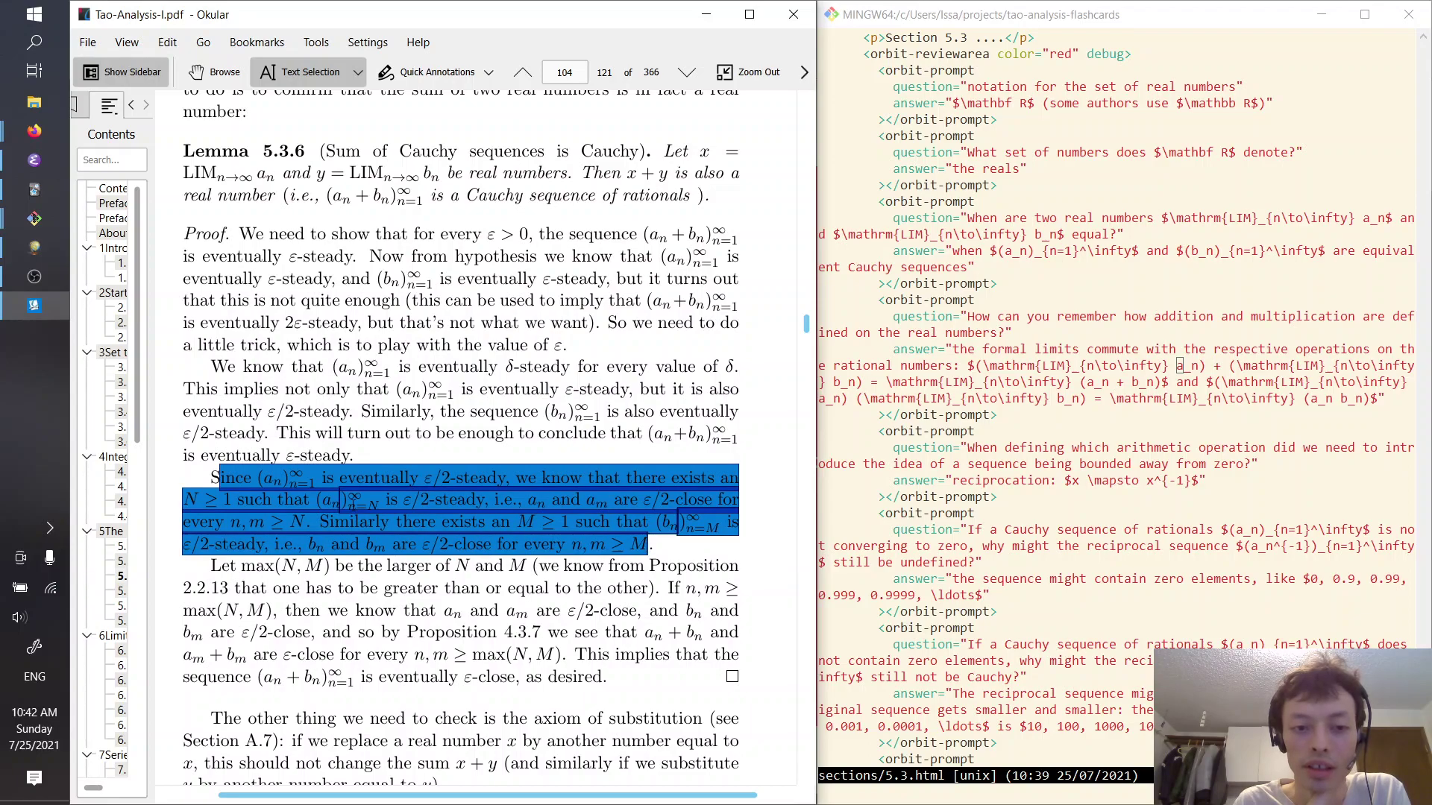
left_click(418, 501)
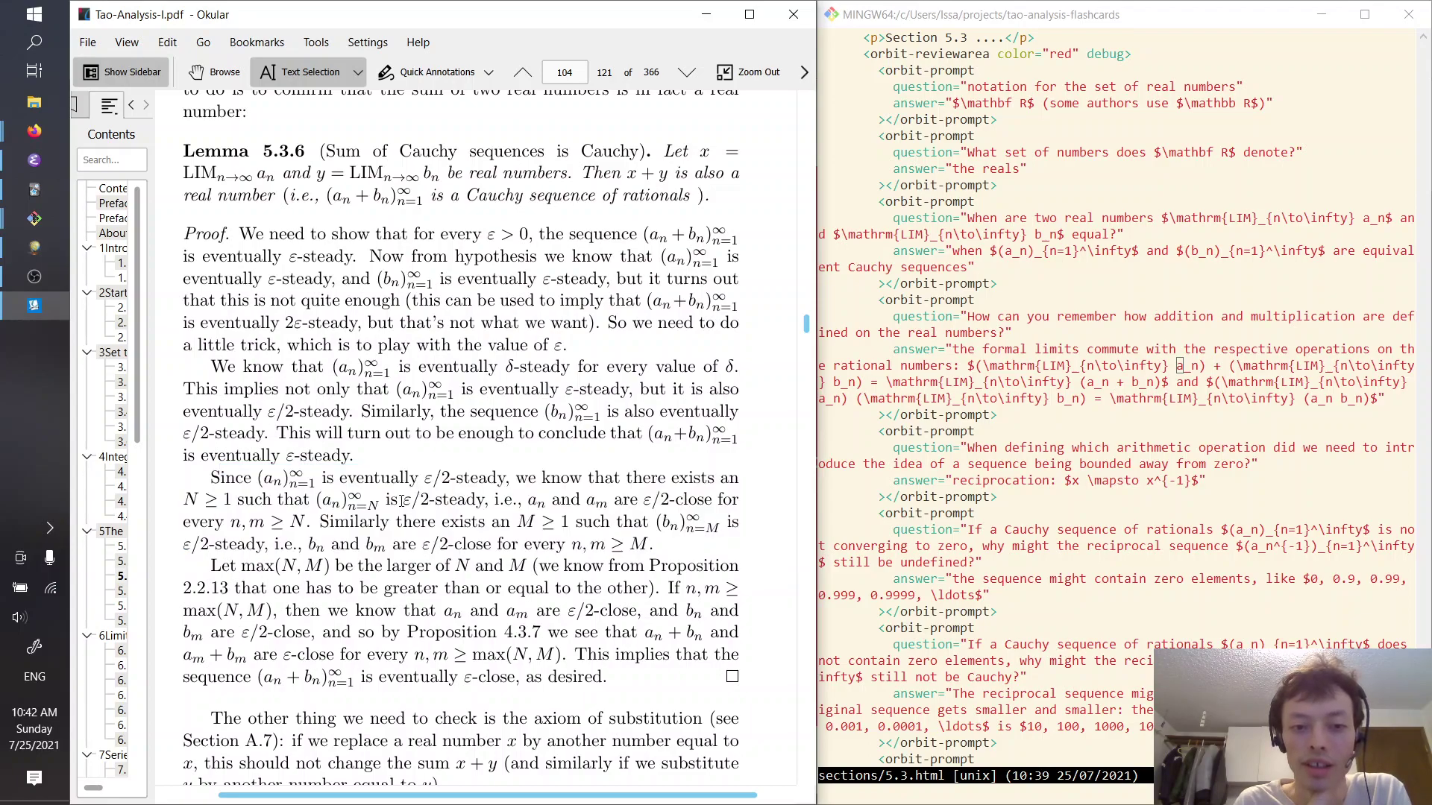
left_click_drag(401, 500, 561, 525)
left_click(654, 511)
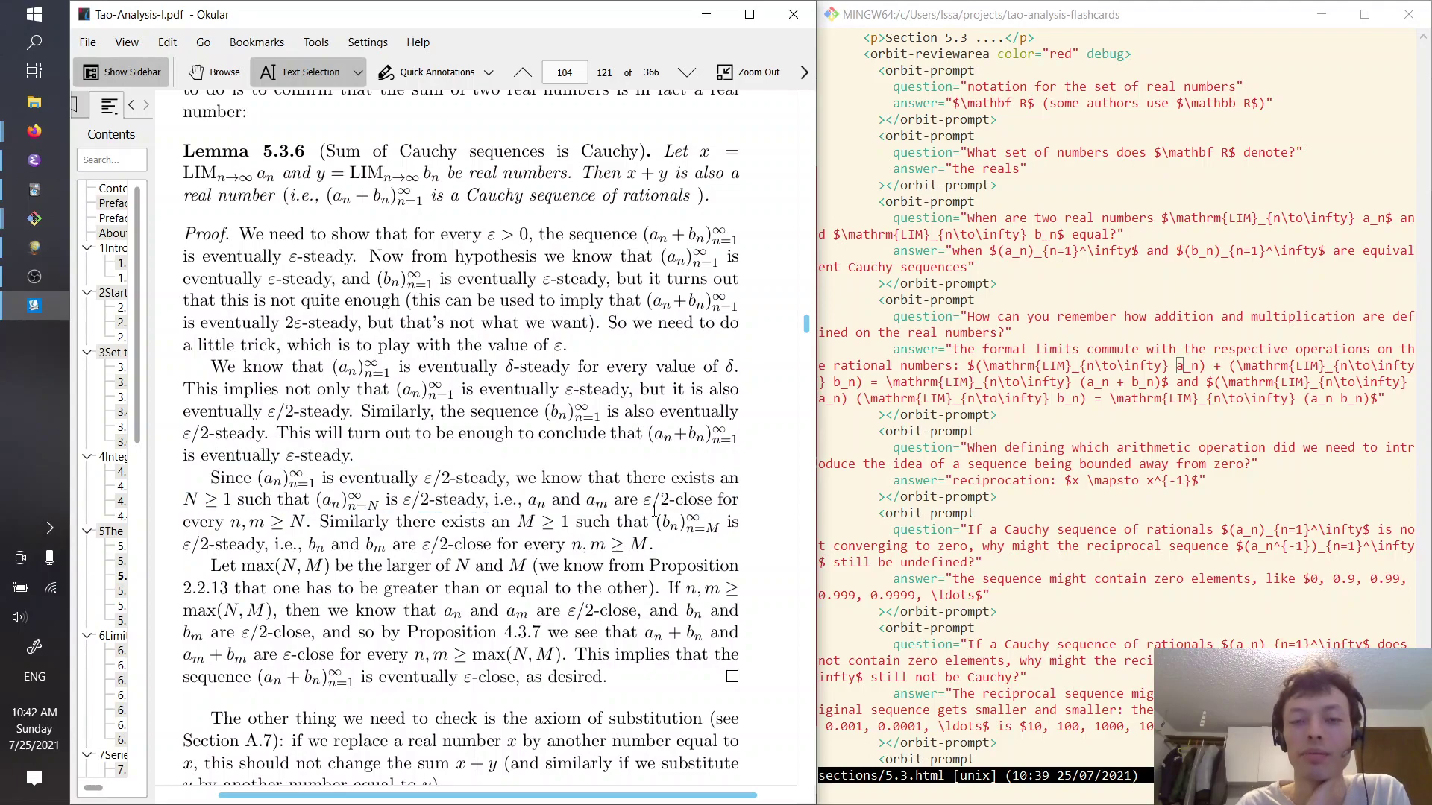
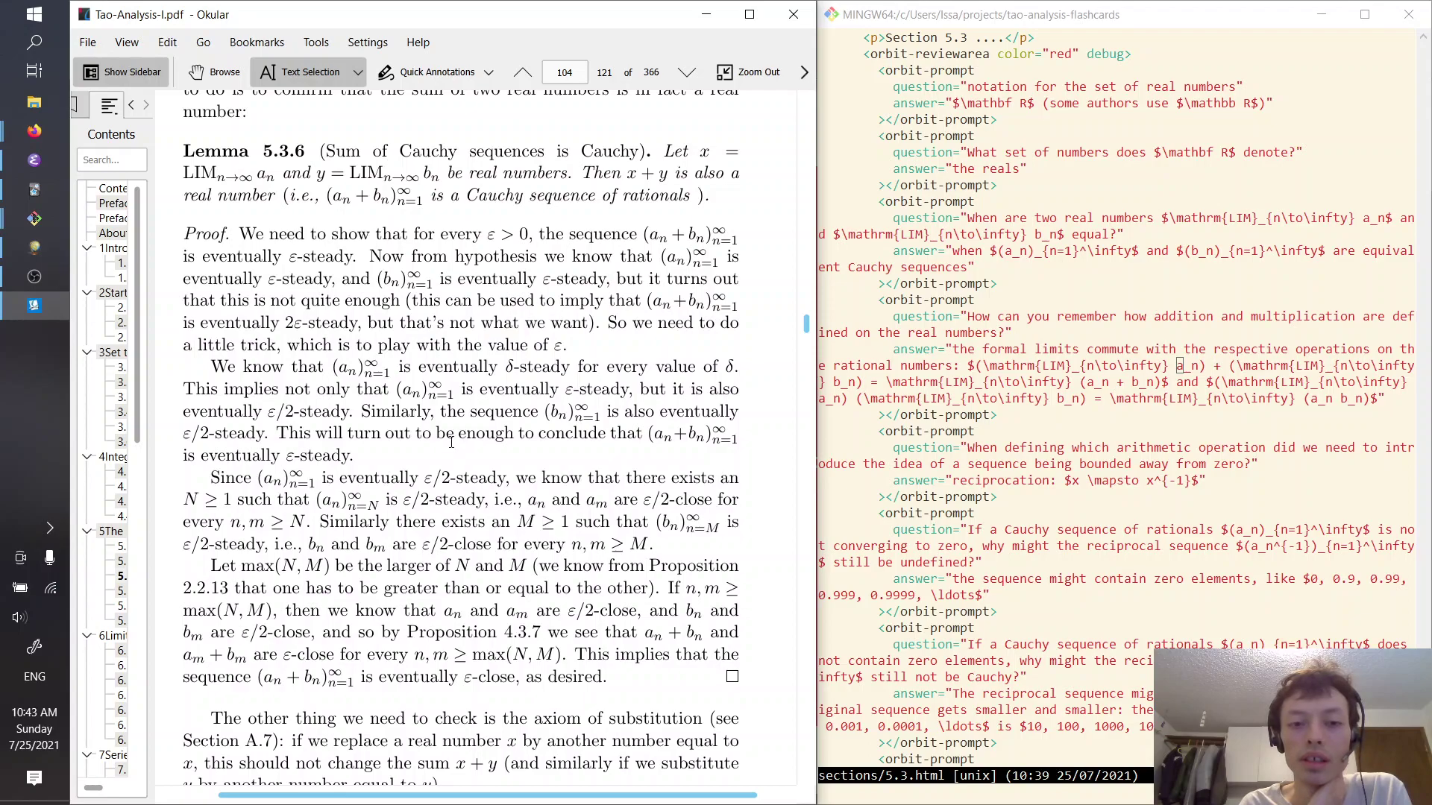
mouse_move(425, 478)
left_mouse_down()
mouse_move(468, 477)
mouse_move(403, 478)
left_mouse_up()
left_click(468, 477)
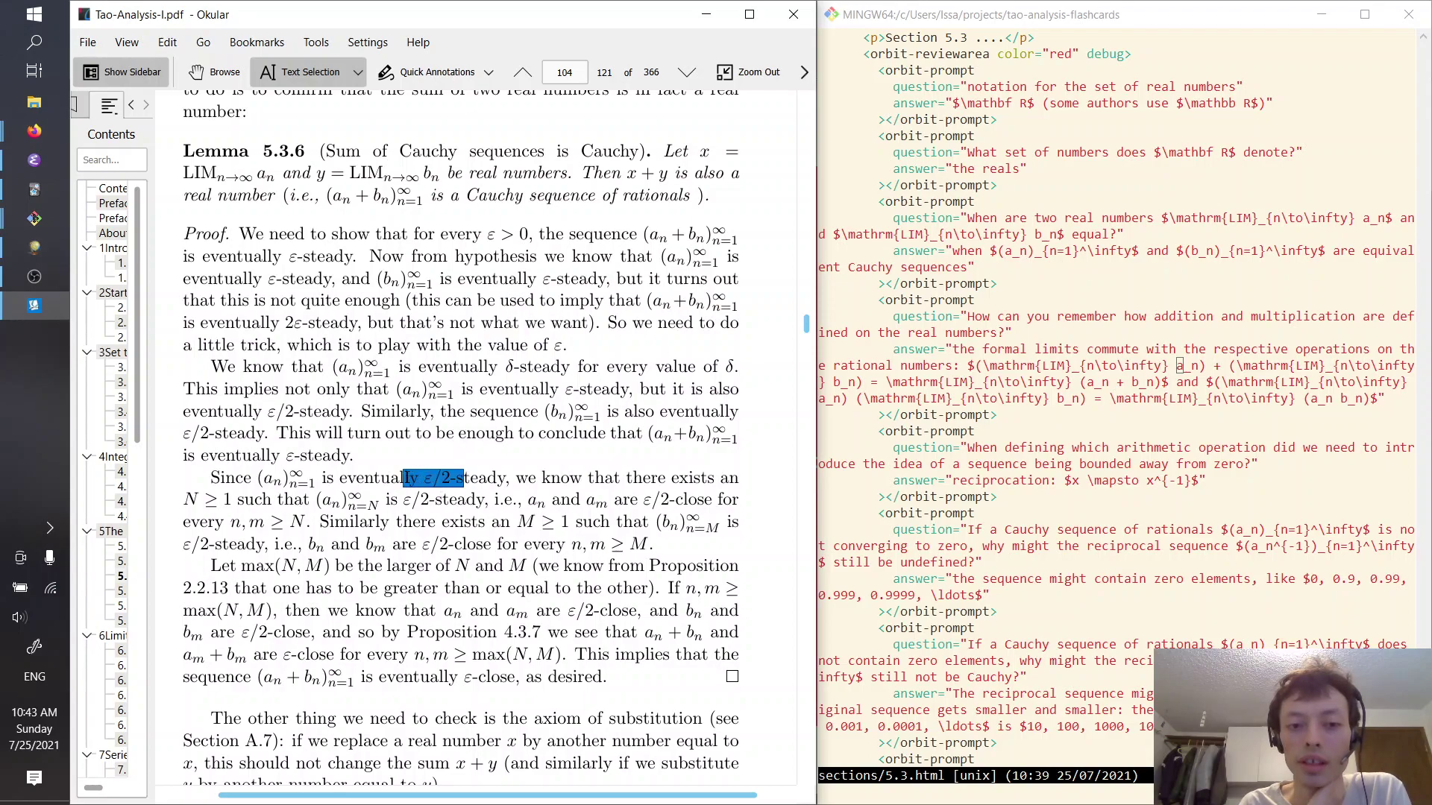
left_click(413, 479)
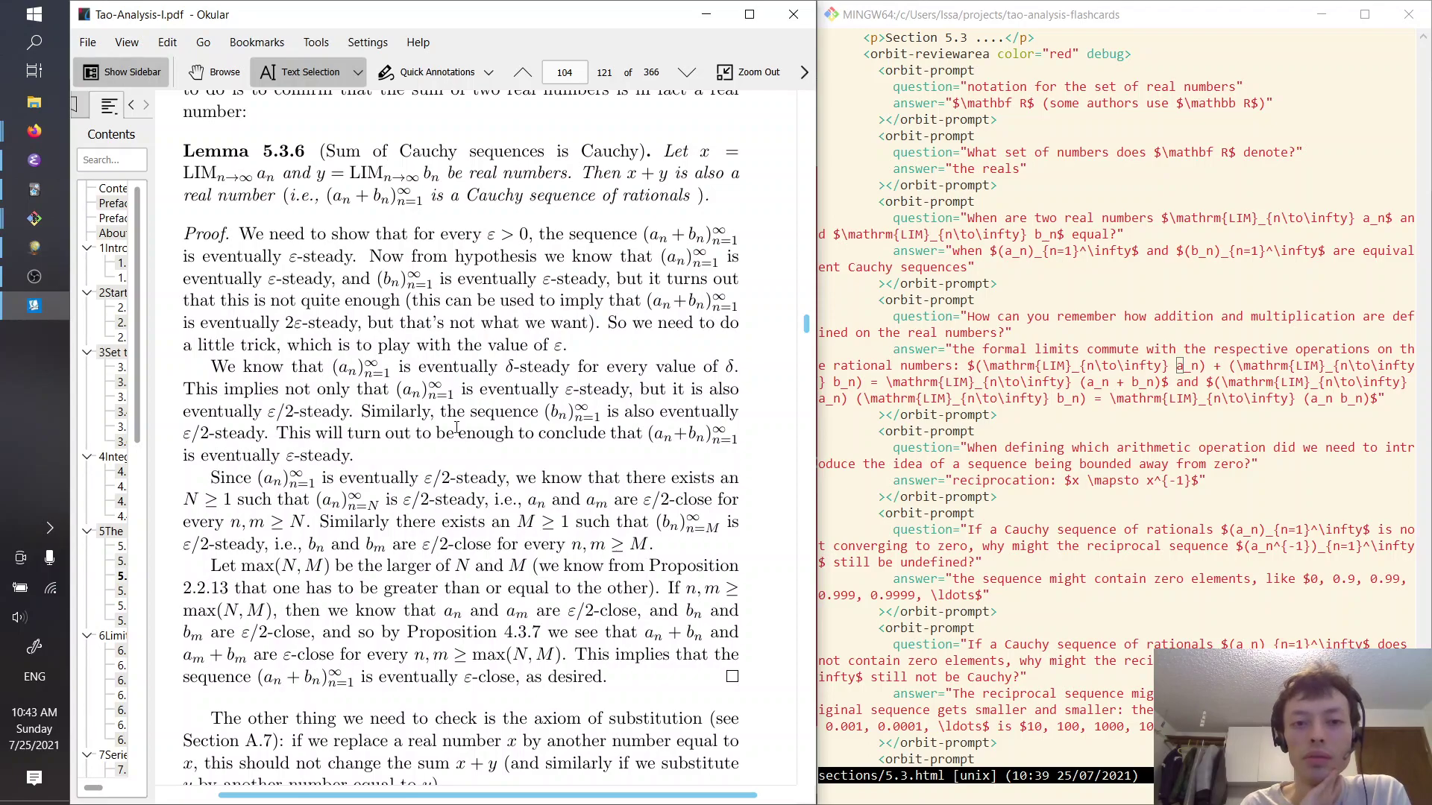
scroll(467, 420, "up", 2)
left_click_drag(219, 246, 660, 760)
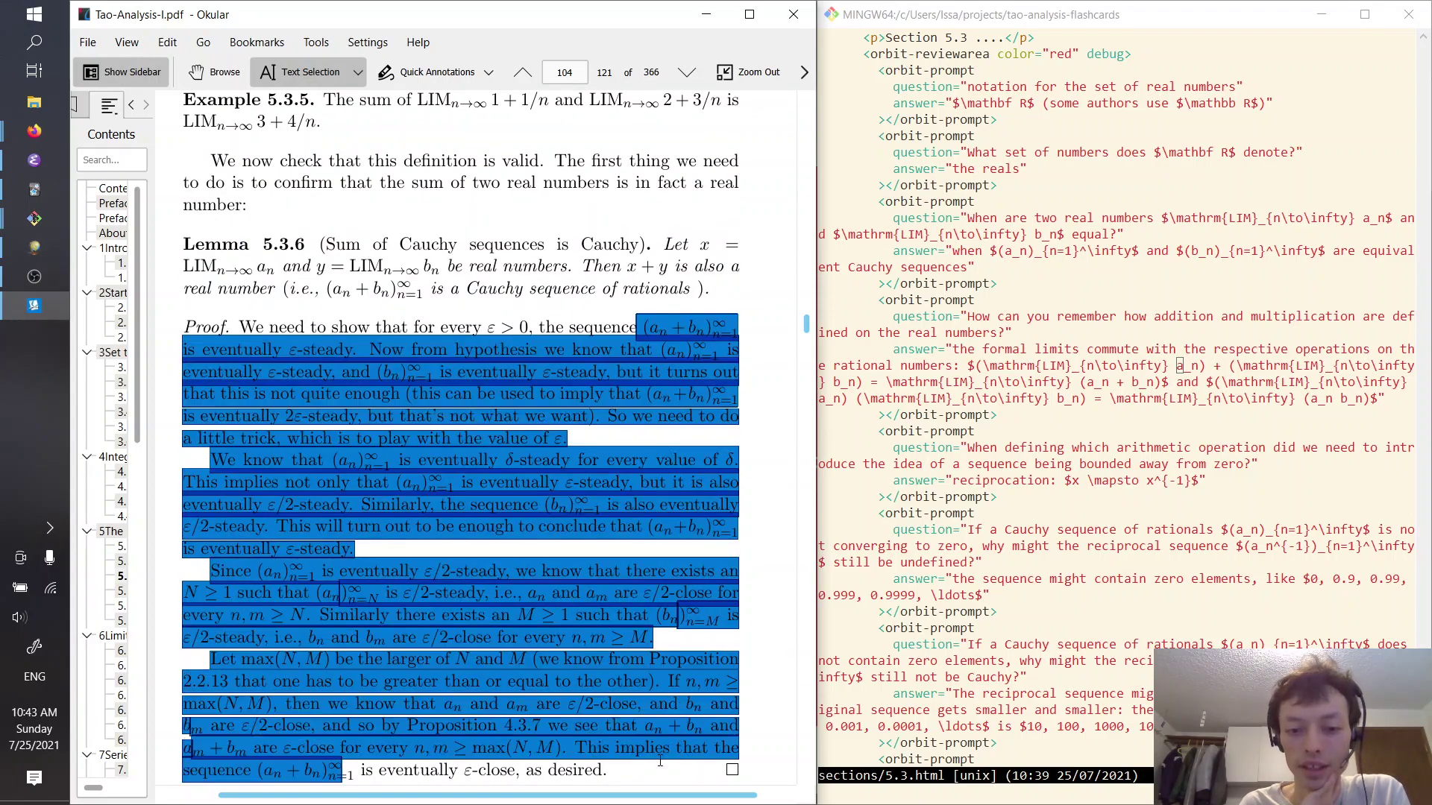
left_click(448, 419)
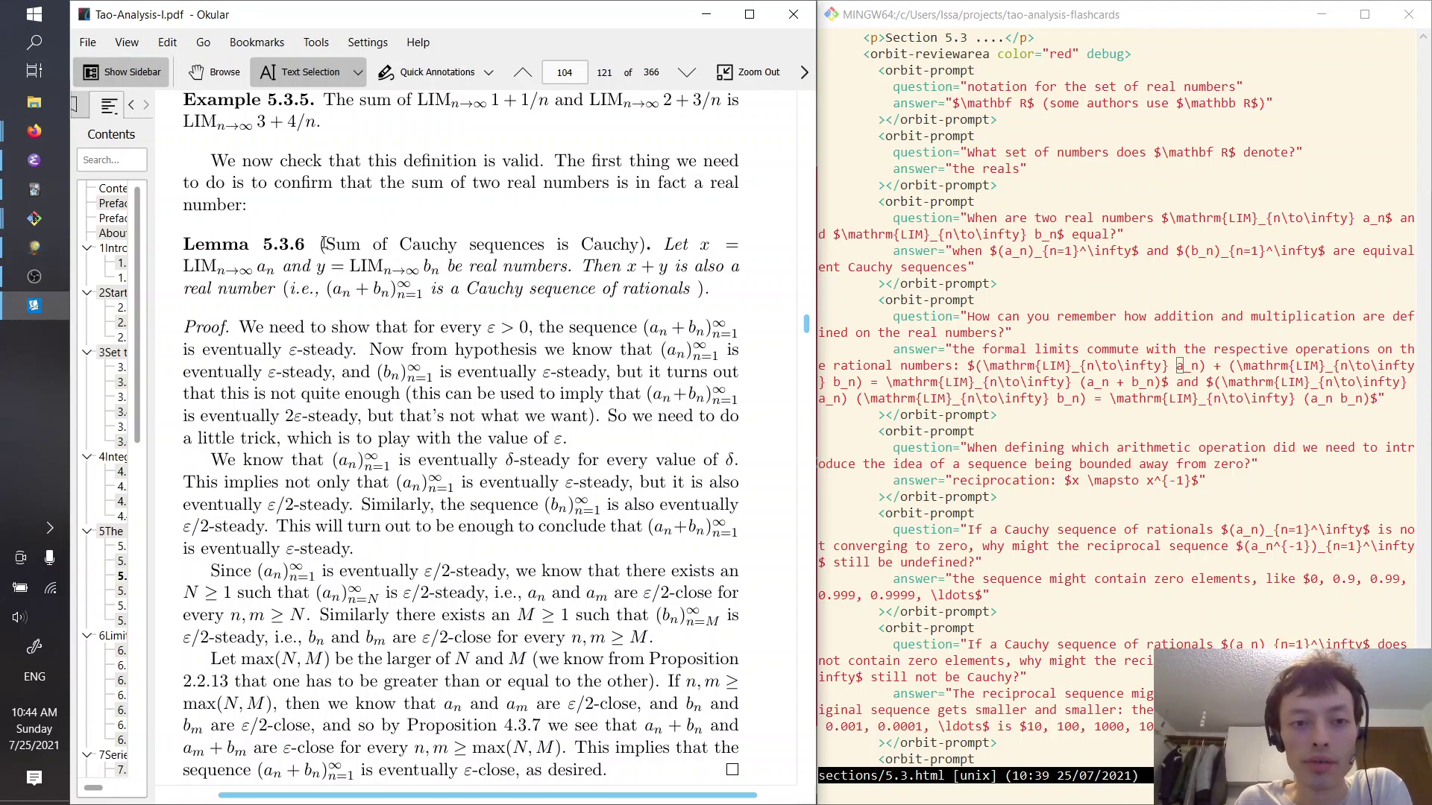
left_click_drag(321, 245, 665, 246)
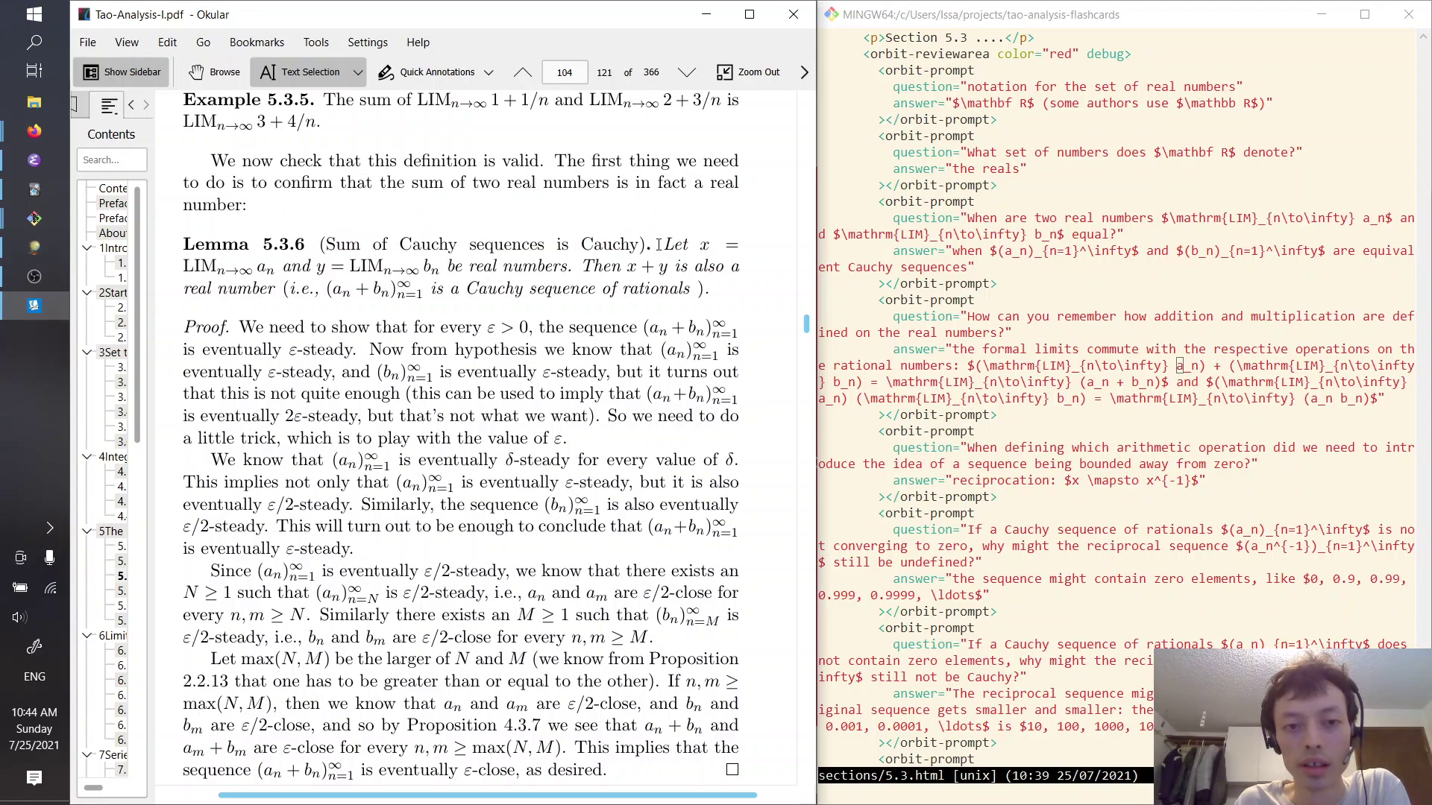
left_click_drag(187, 245, 662, 293)
Read on from the axiom of substitution through Proposition 5.3.10 and highlight the sentence about embedding the rationals into the reals
scroll(662, 292, "down", 6)
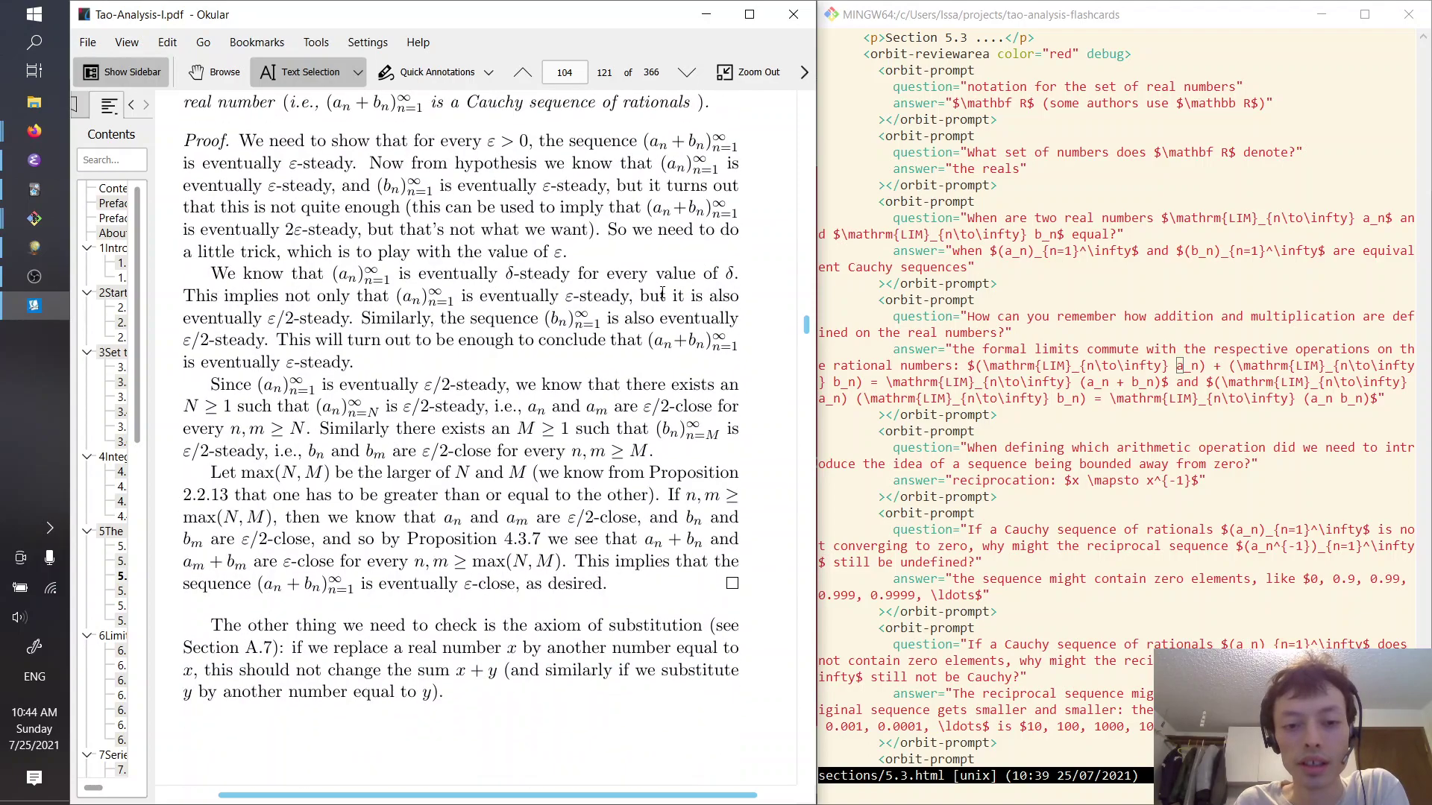
scroll(662, 293, "down", 1)
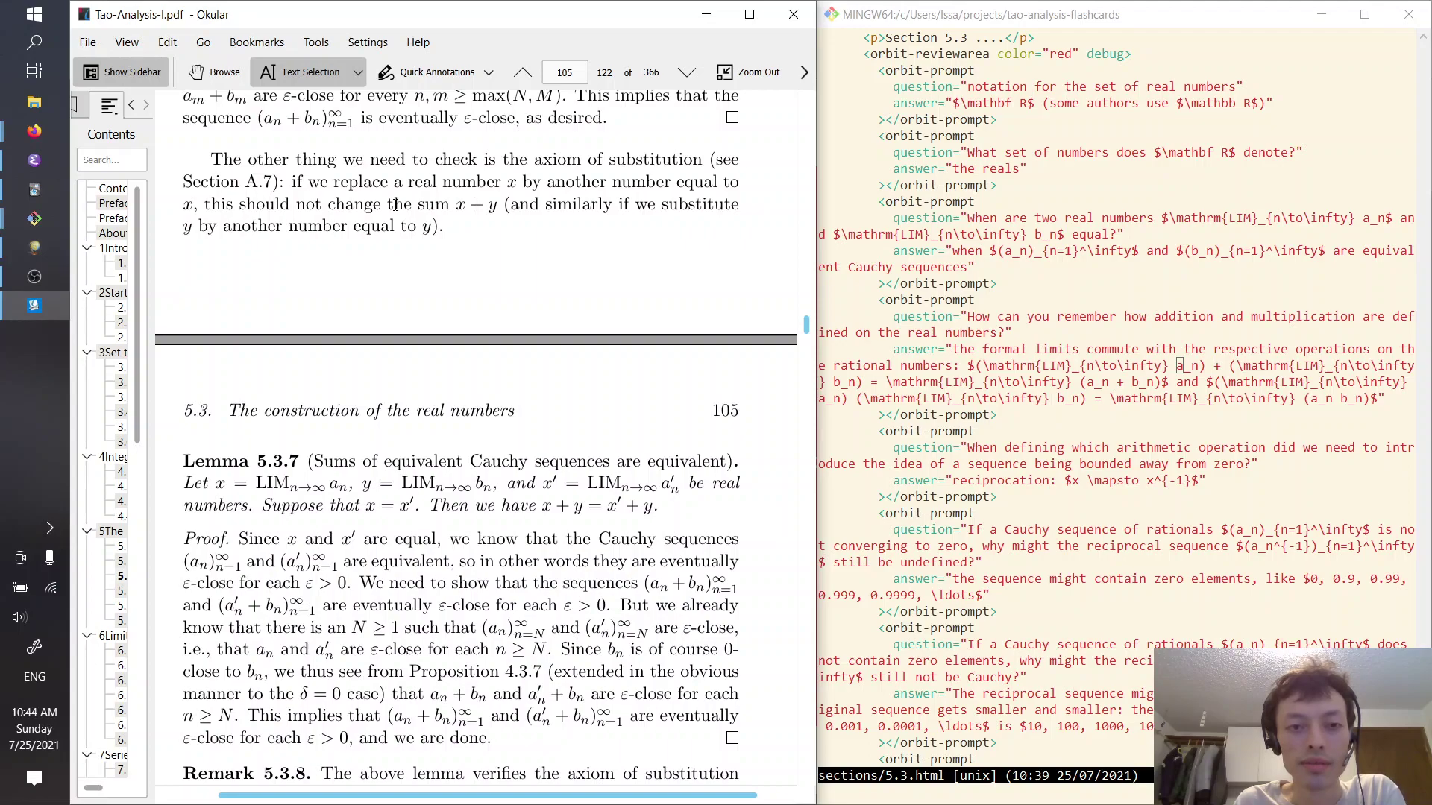
left_click_drag(443, 226, 214, 159)
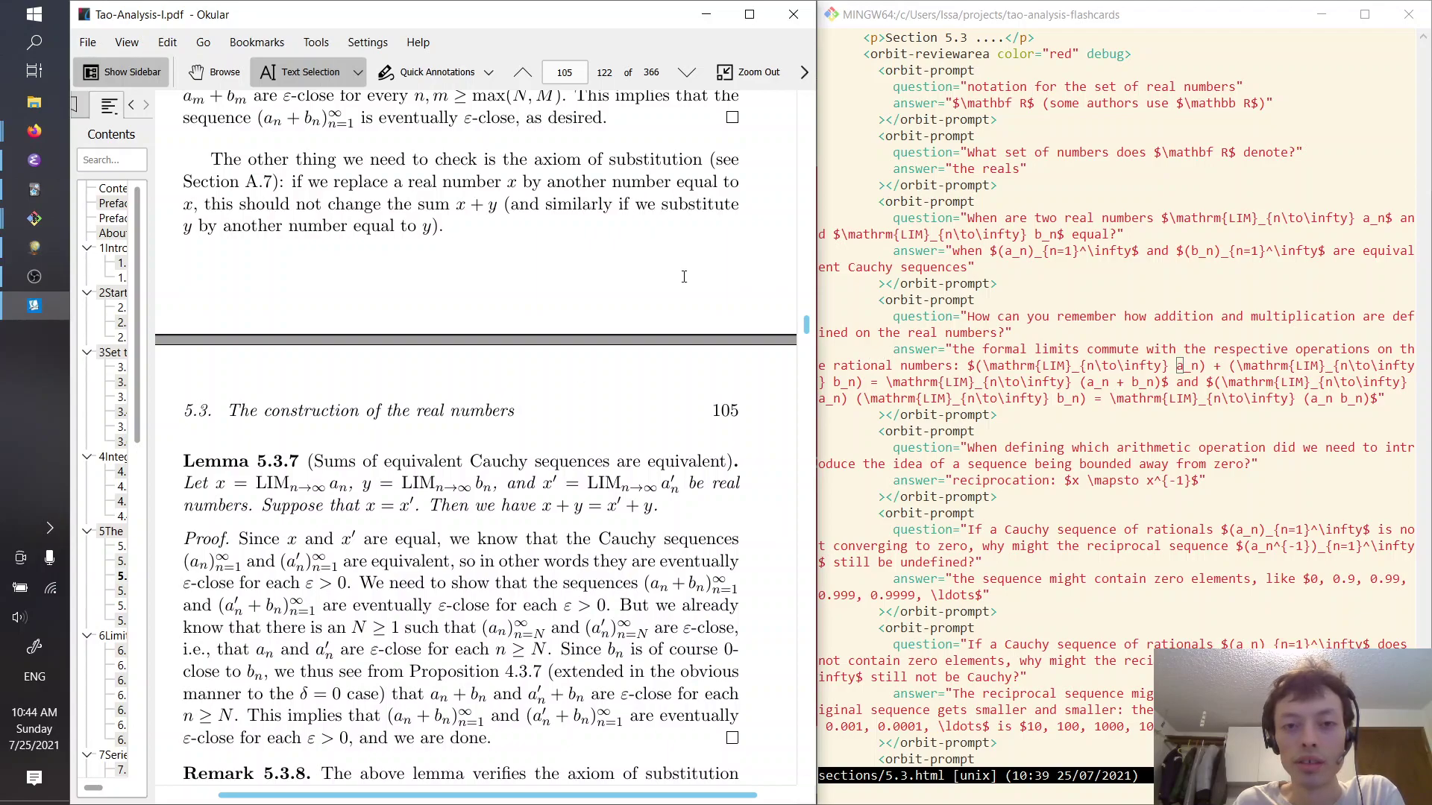
scroll(698, 293, "down", 3)
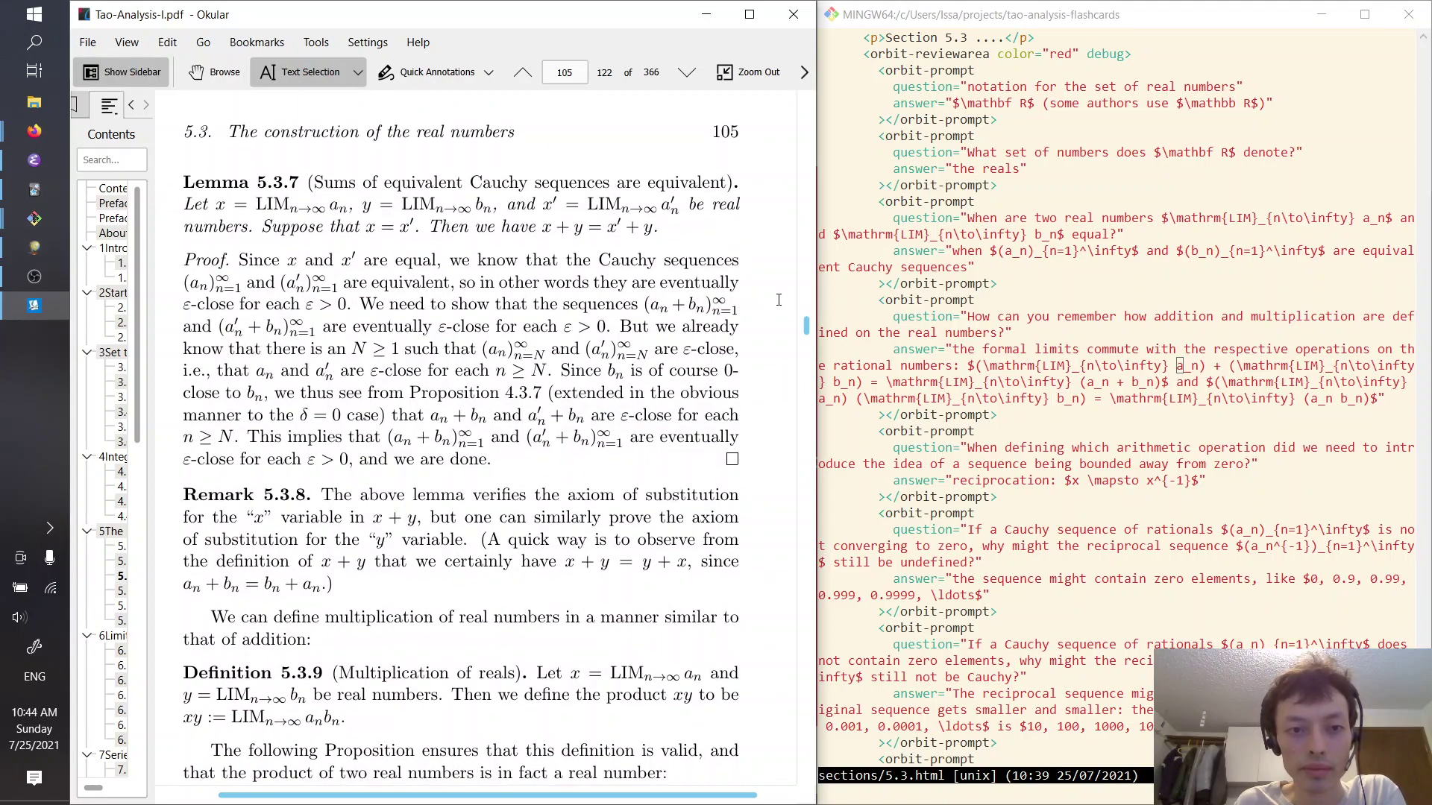
scroll(693, 299, "down", 4)
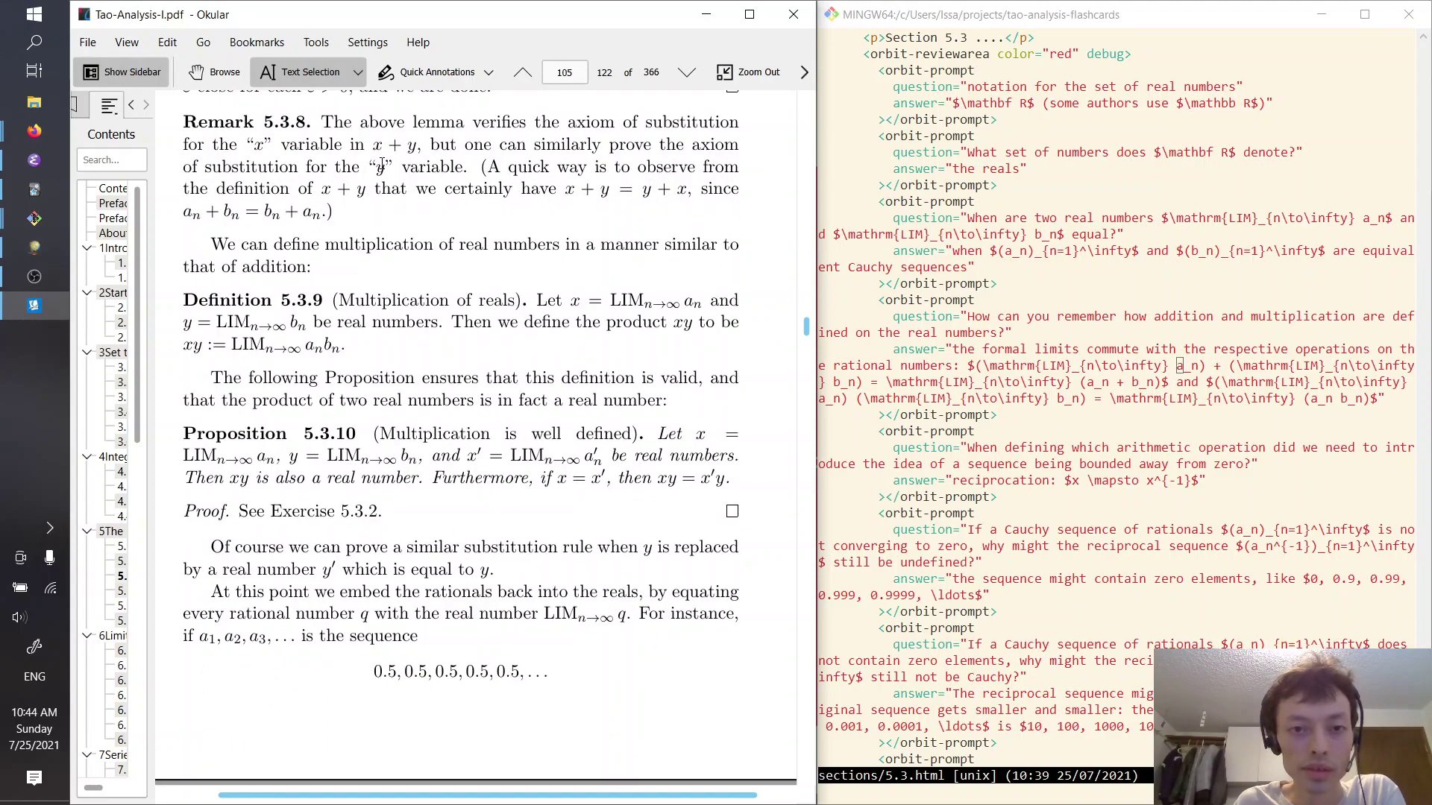
scroll(614, 284, "down", 1)
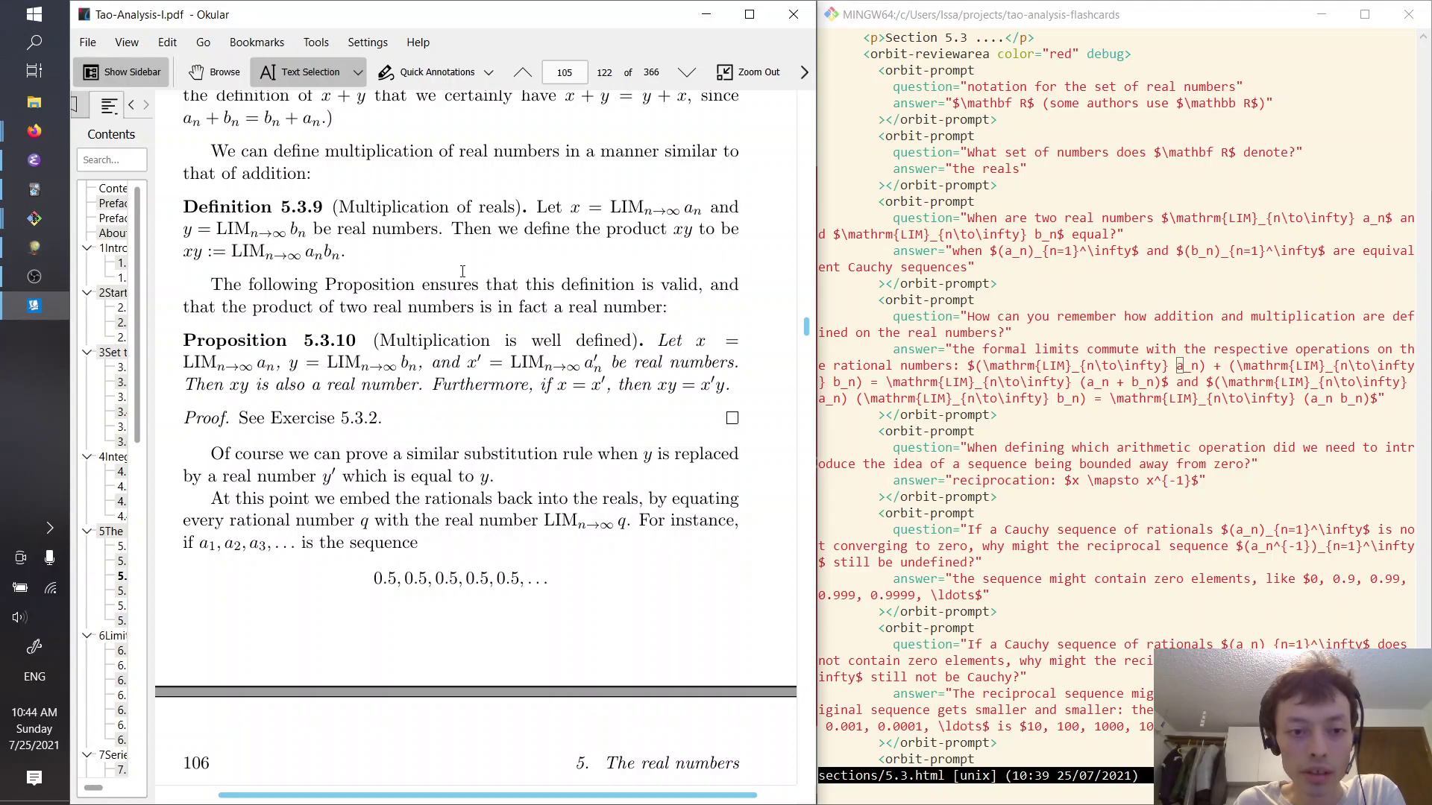
scroll(462, 270, "down", 3)
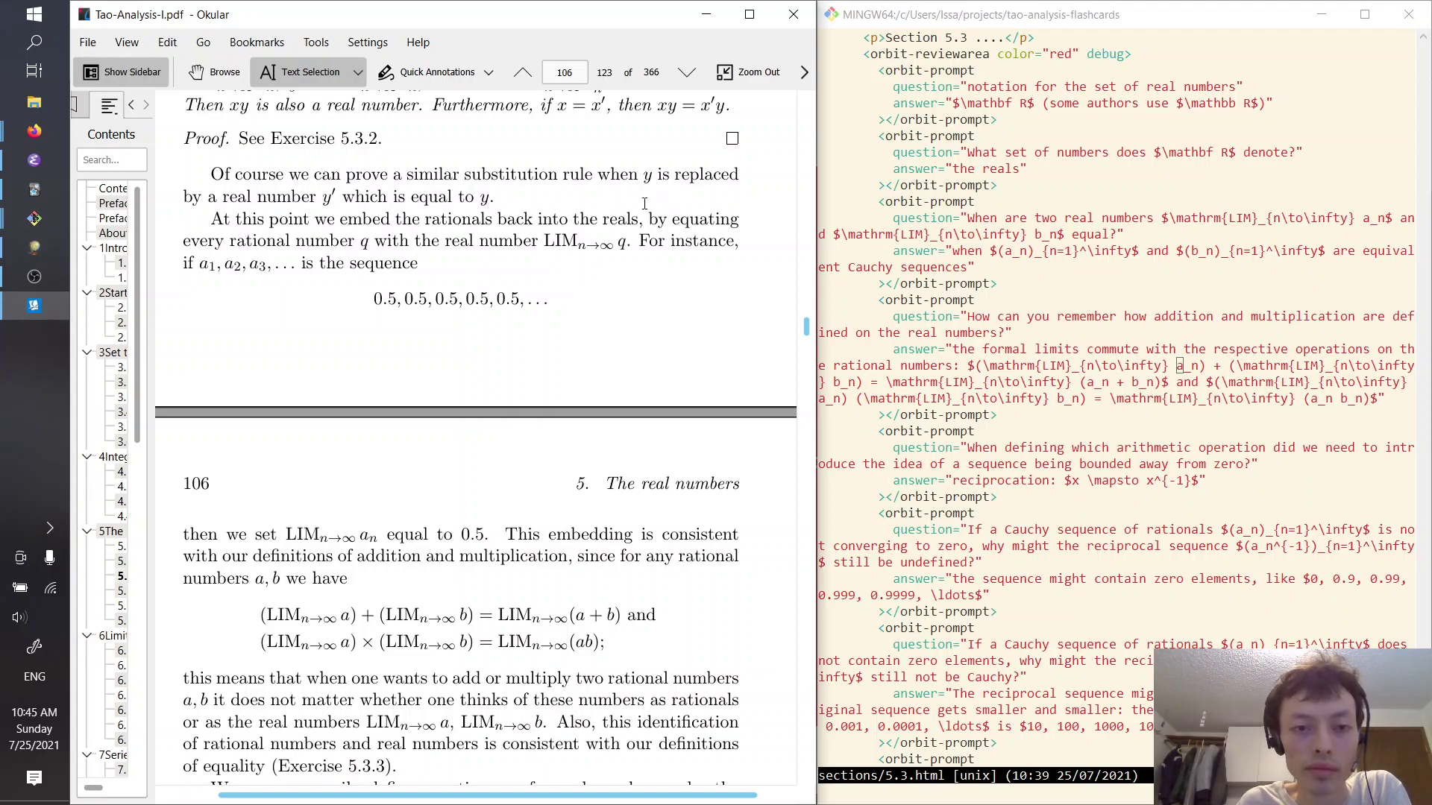
left_click_drag(231, 222, 579, 243)
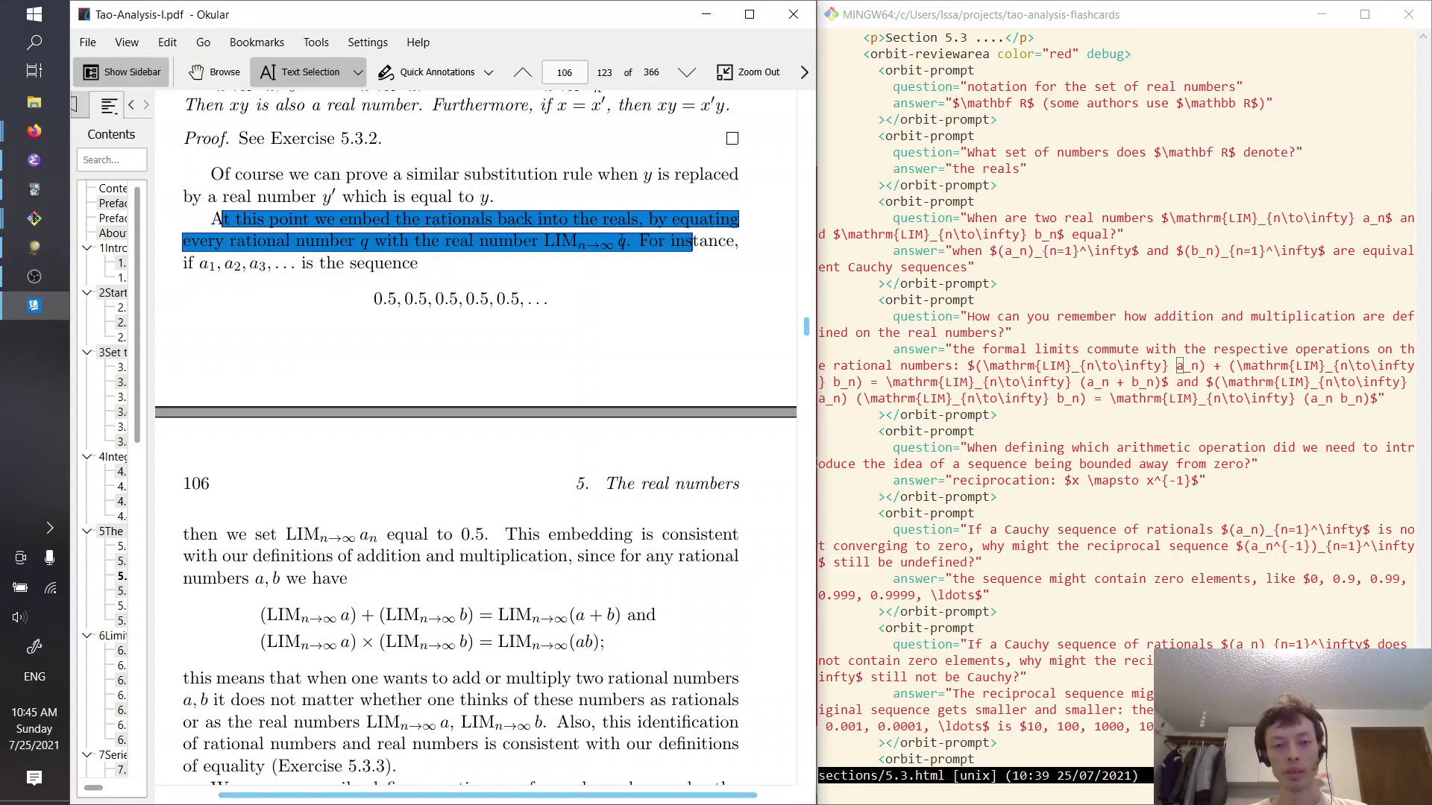
In sections/5.3.html, insert a blank orbit-prompt after the flashcard on remembering real addition and multiplication
left_click(1107, 36)
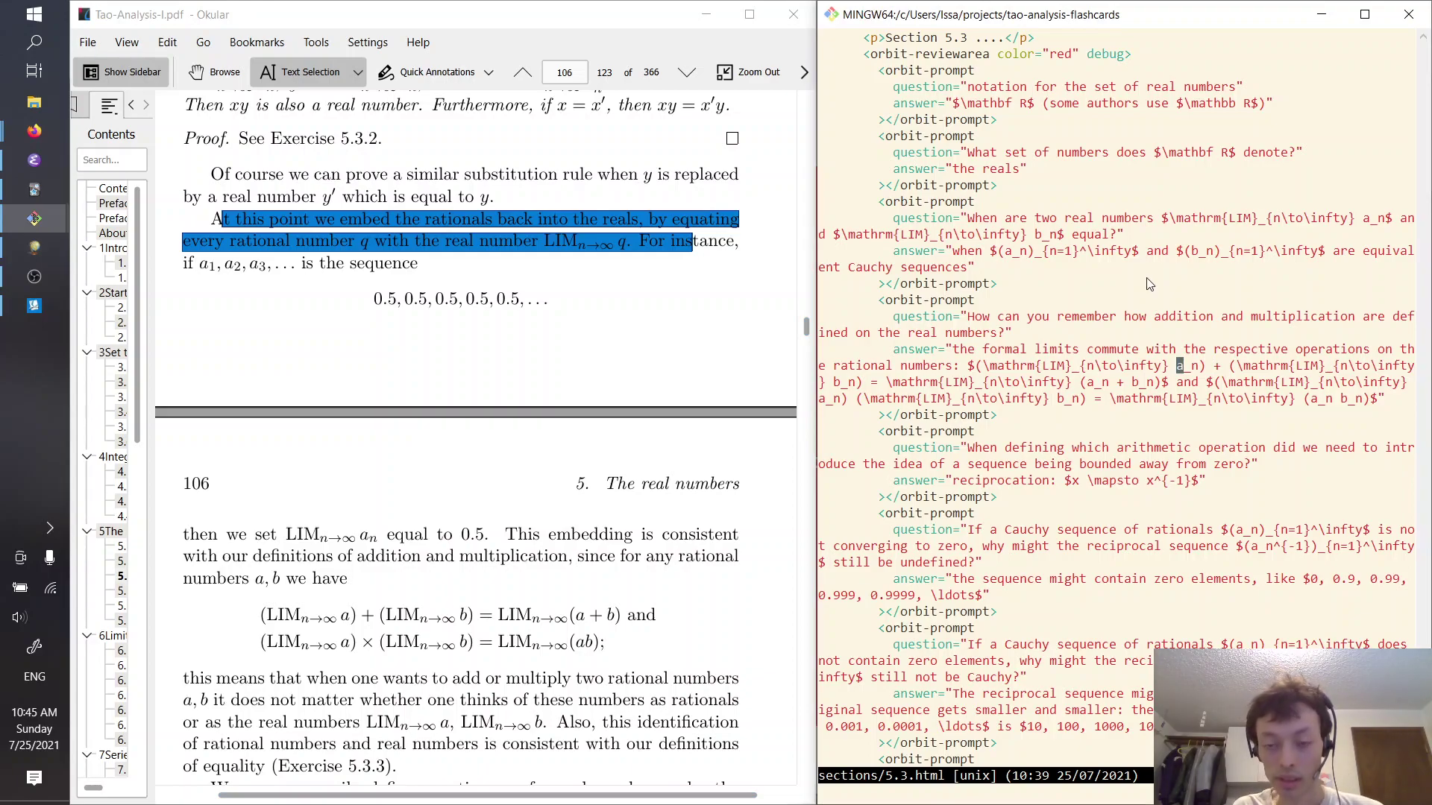
key("j")
key("p")
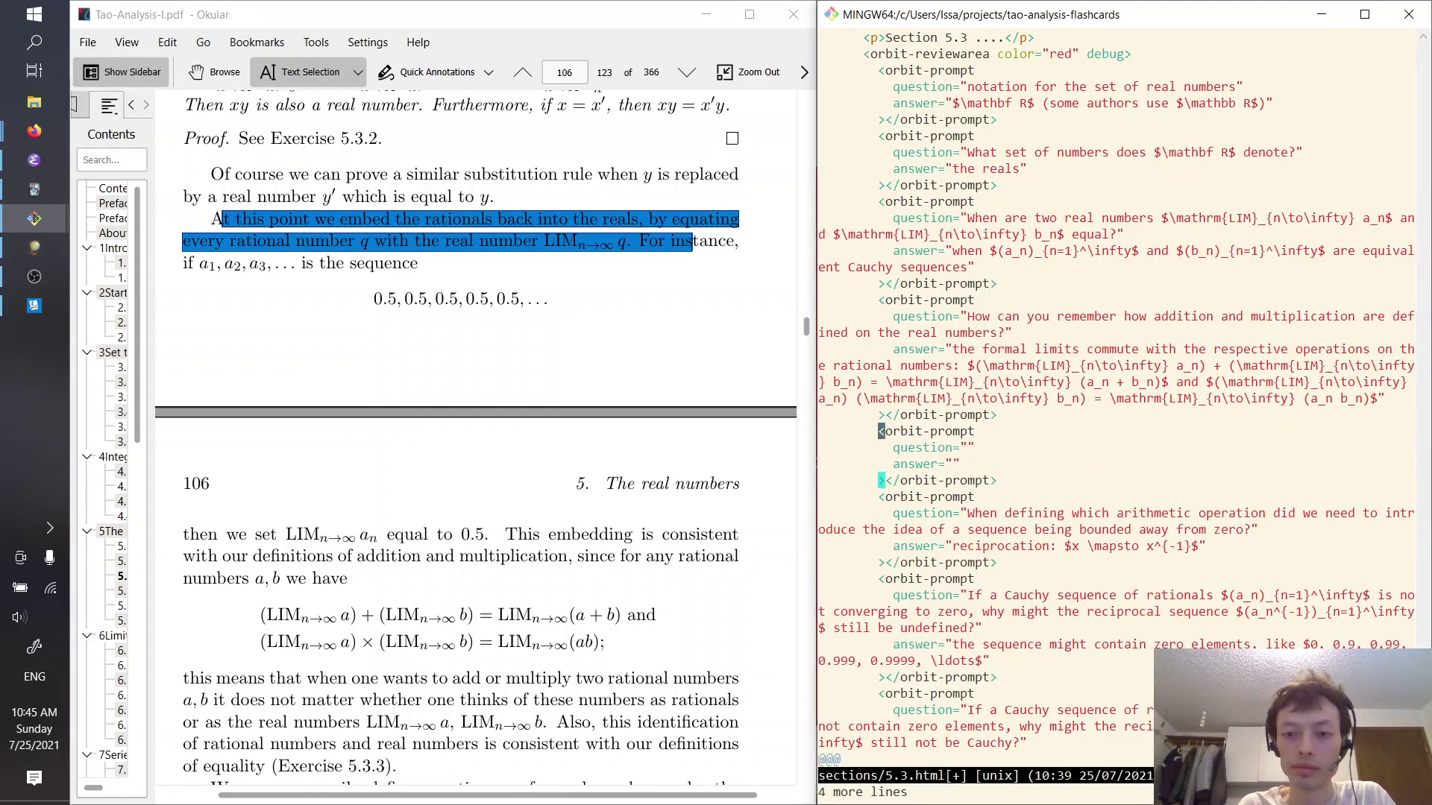
Begin the blank prompt's question with "If we have a rational number $q$, in the formal limit notation,"
key("j")
key("$")
type("ion=\"")
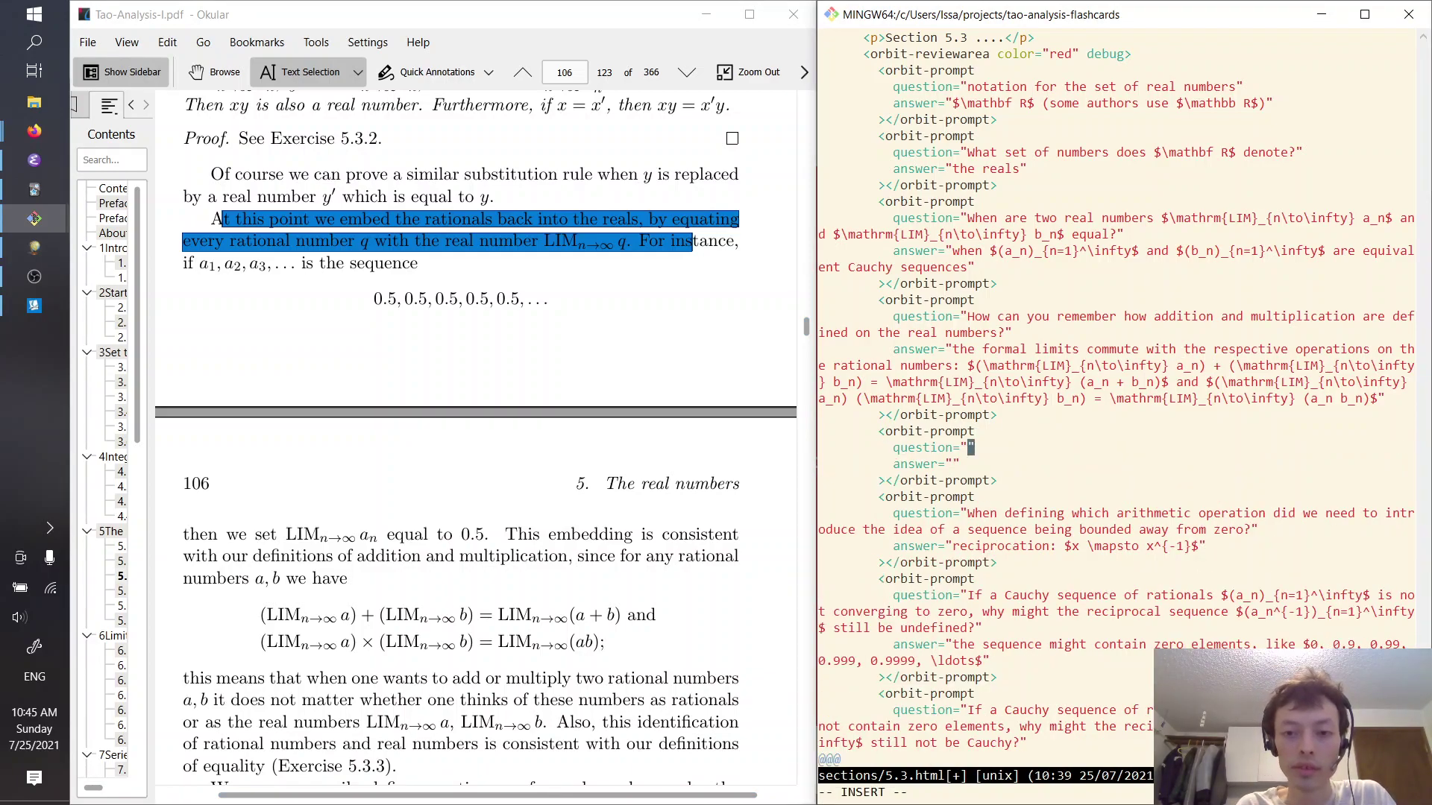
type("If we have a")
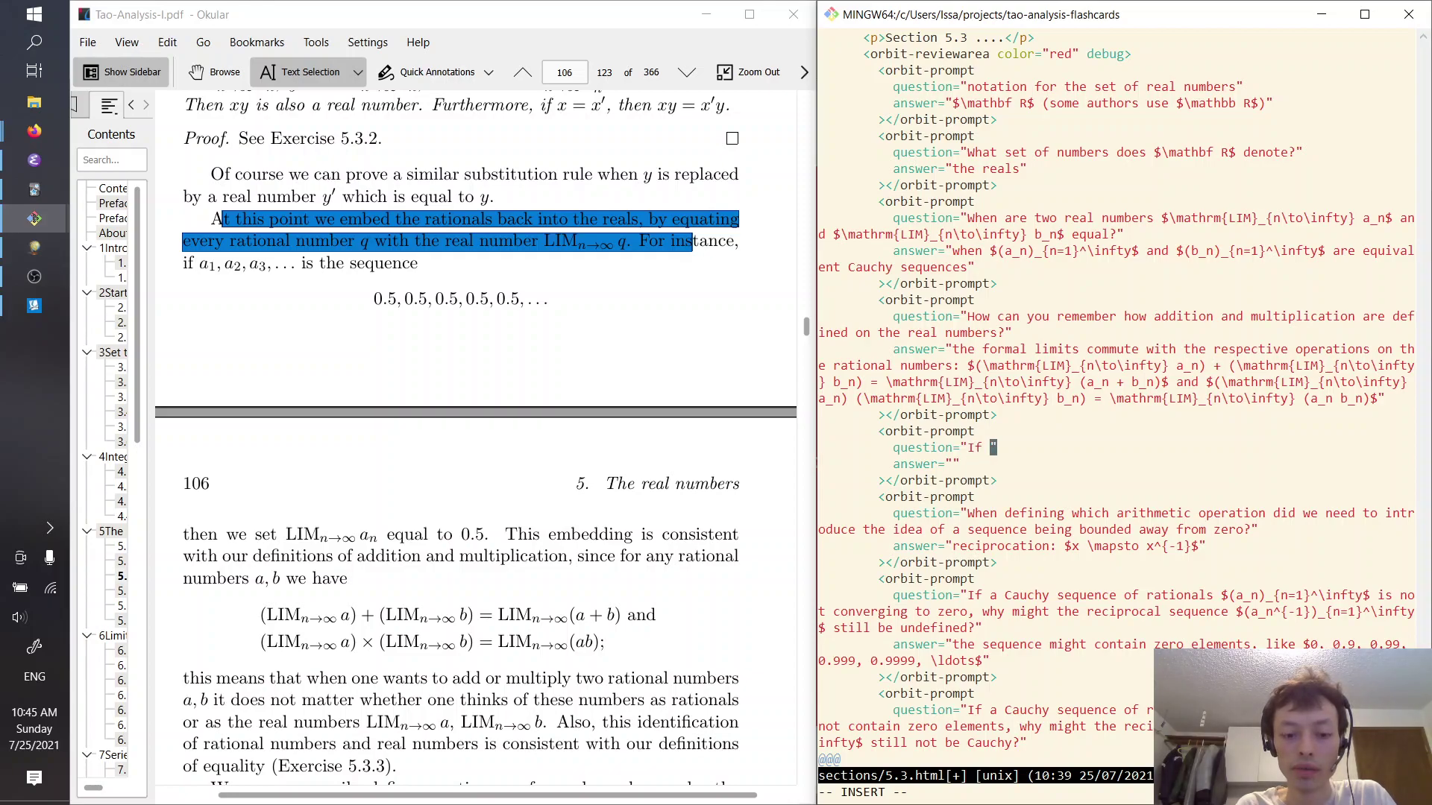
type(" rational numb")
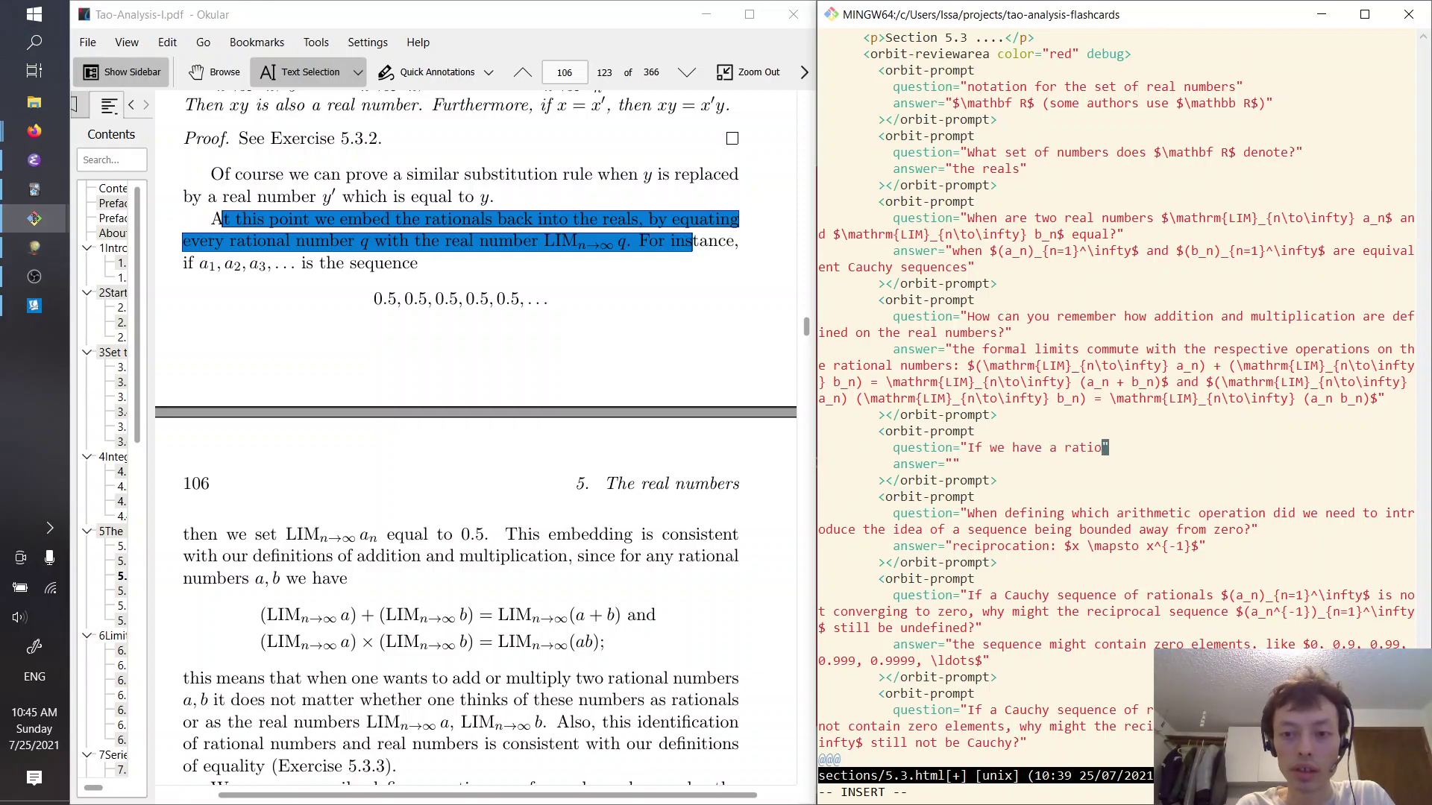
type("er $q$, ")
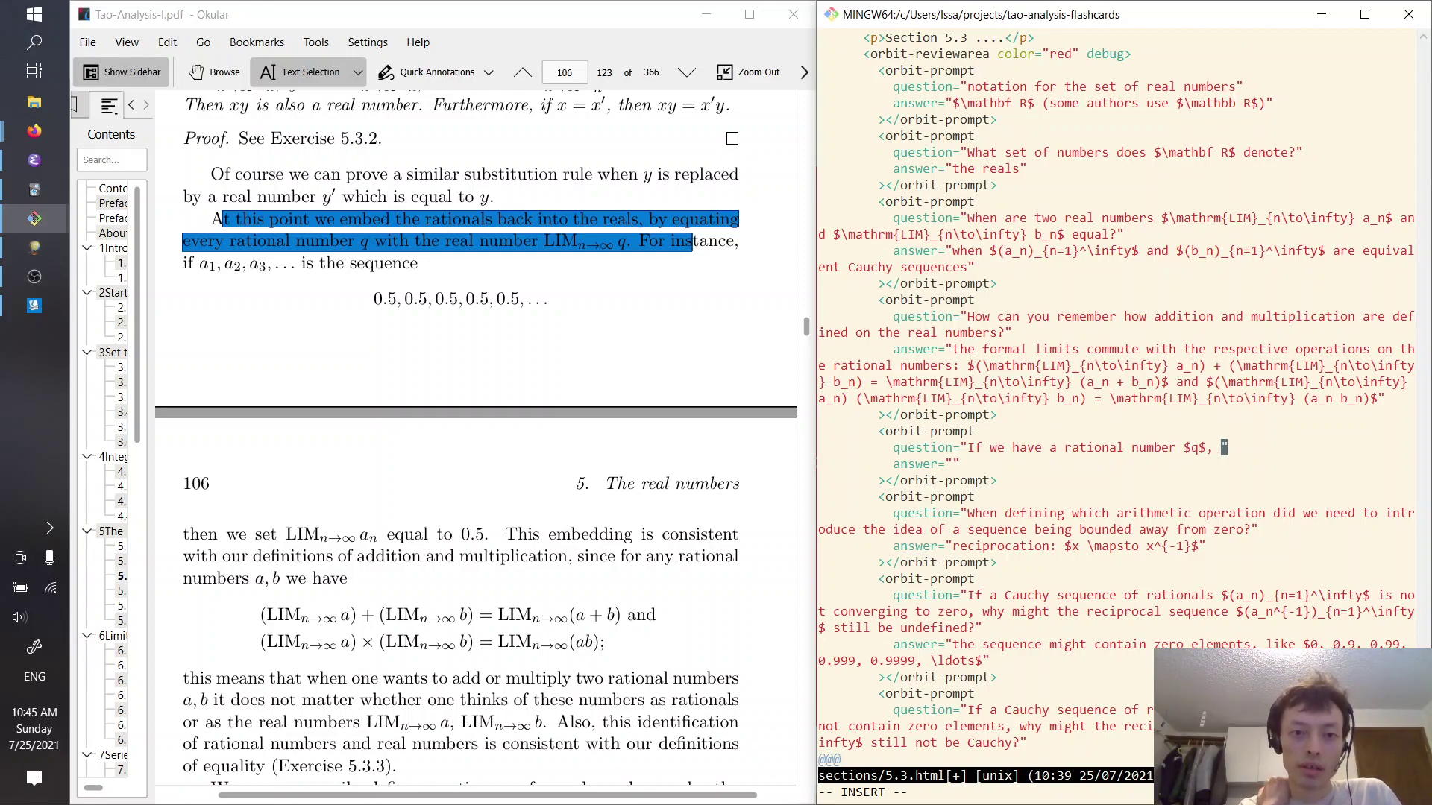
type("in the forma")
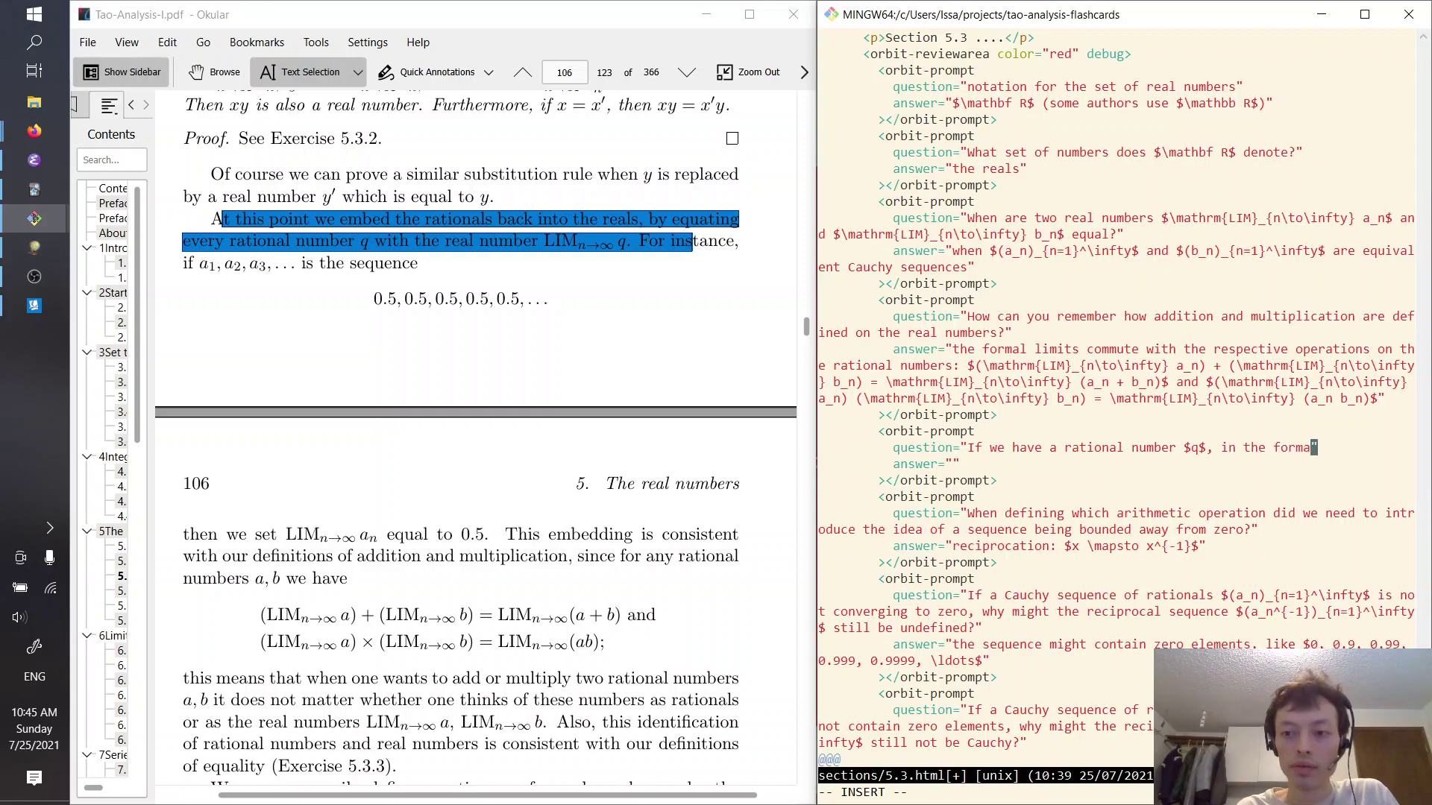
type("l limit notati")
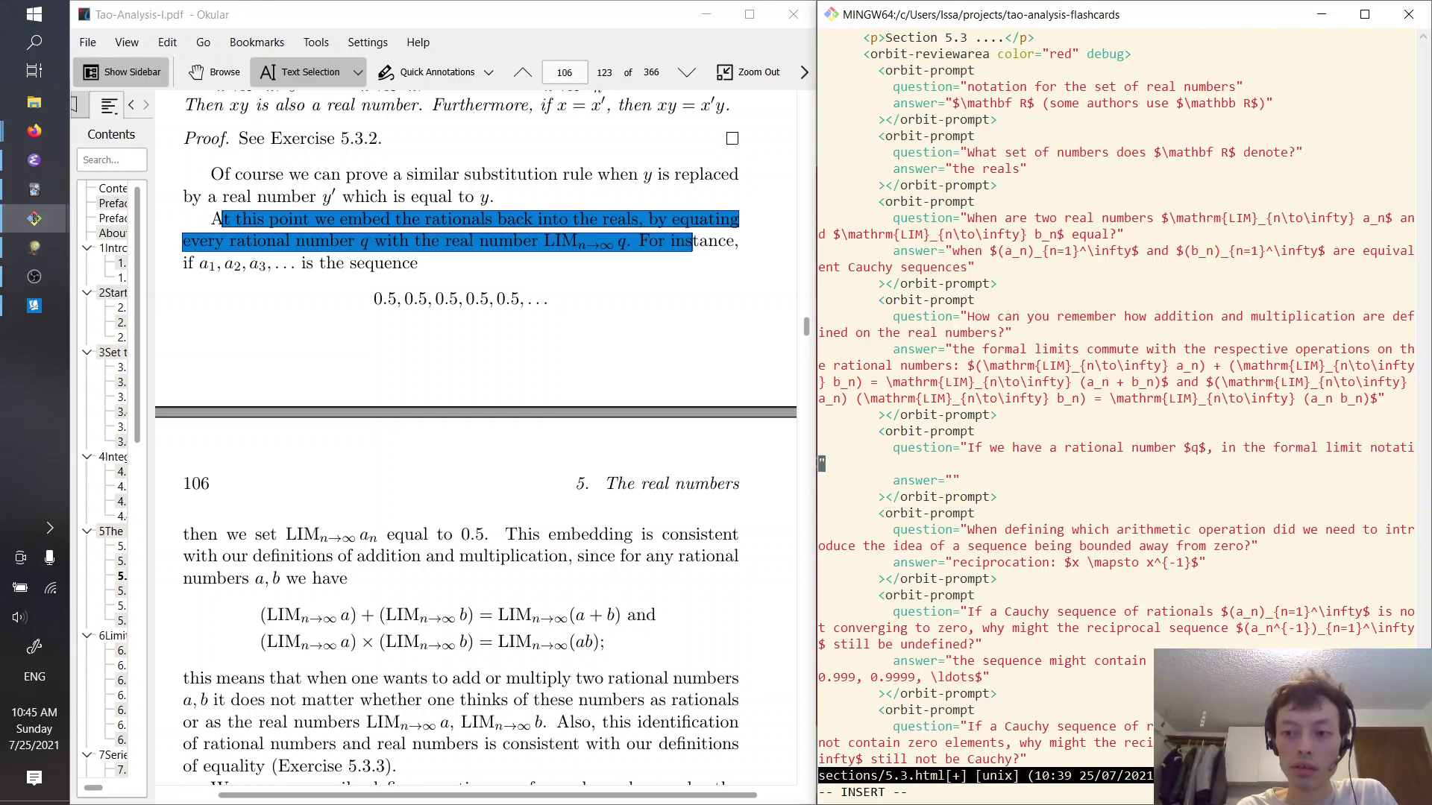
type("on, w")
key("Escape")
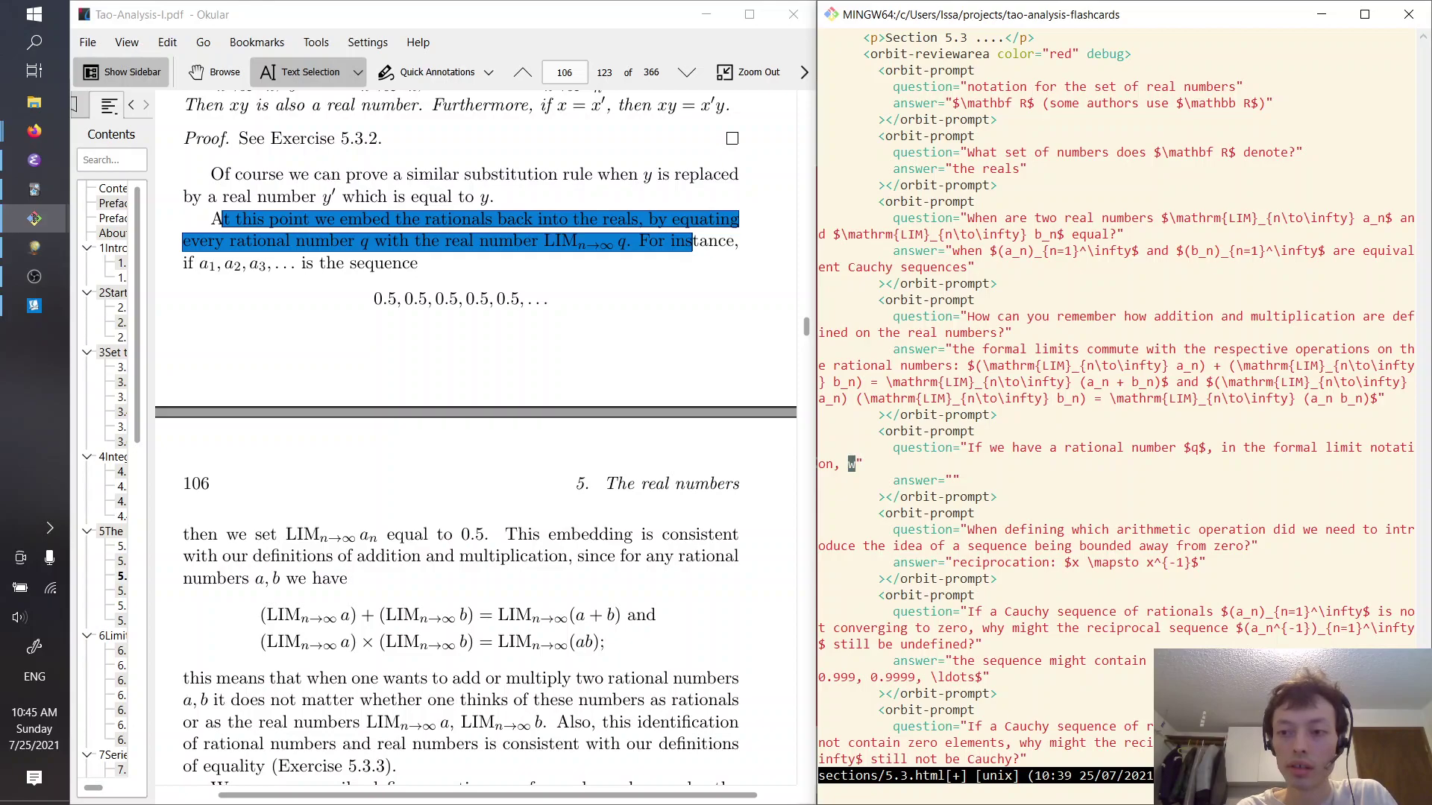
Complete the rational-number question with "what real number does $q$ correspond to?"
key("b")
key("b")
key("b")
key("b")
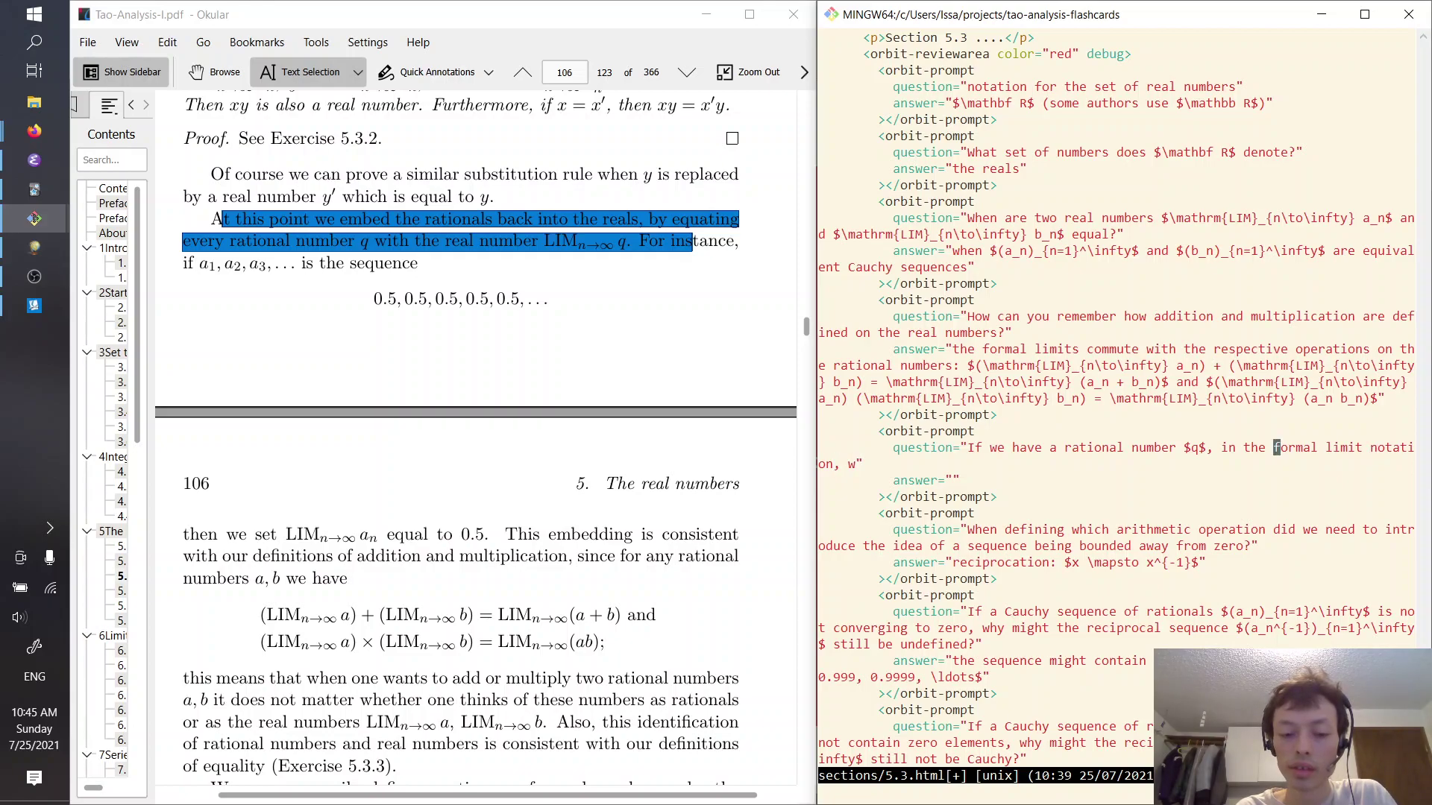
key("b")
key("b")
key("dollar")
type("ion, what ")
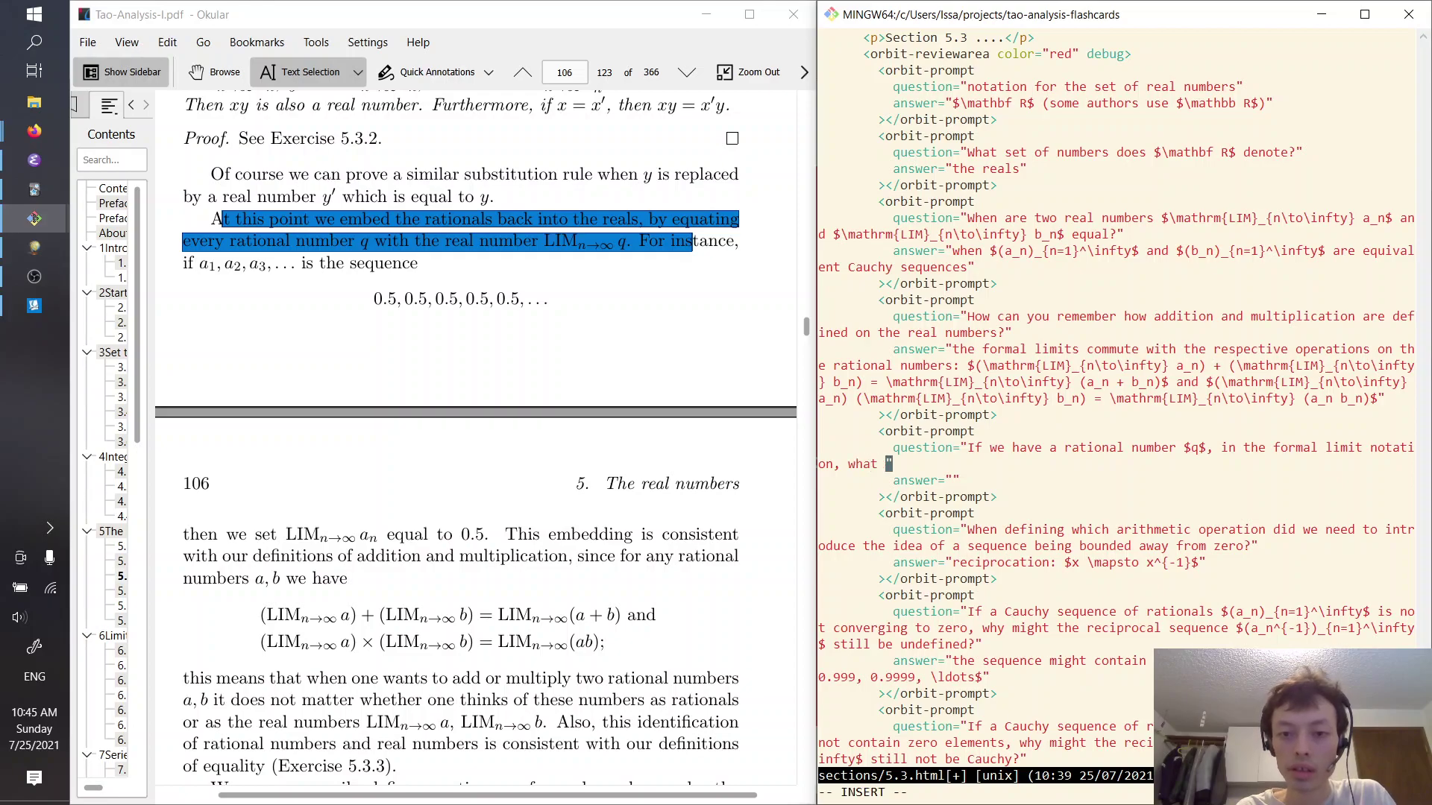
type("real number doe")
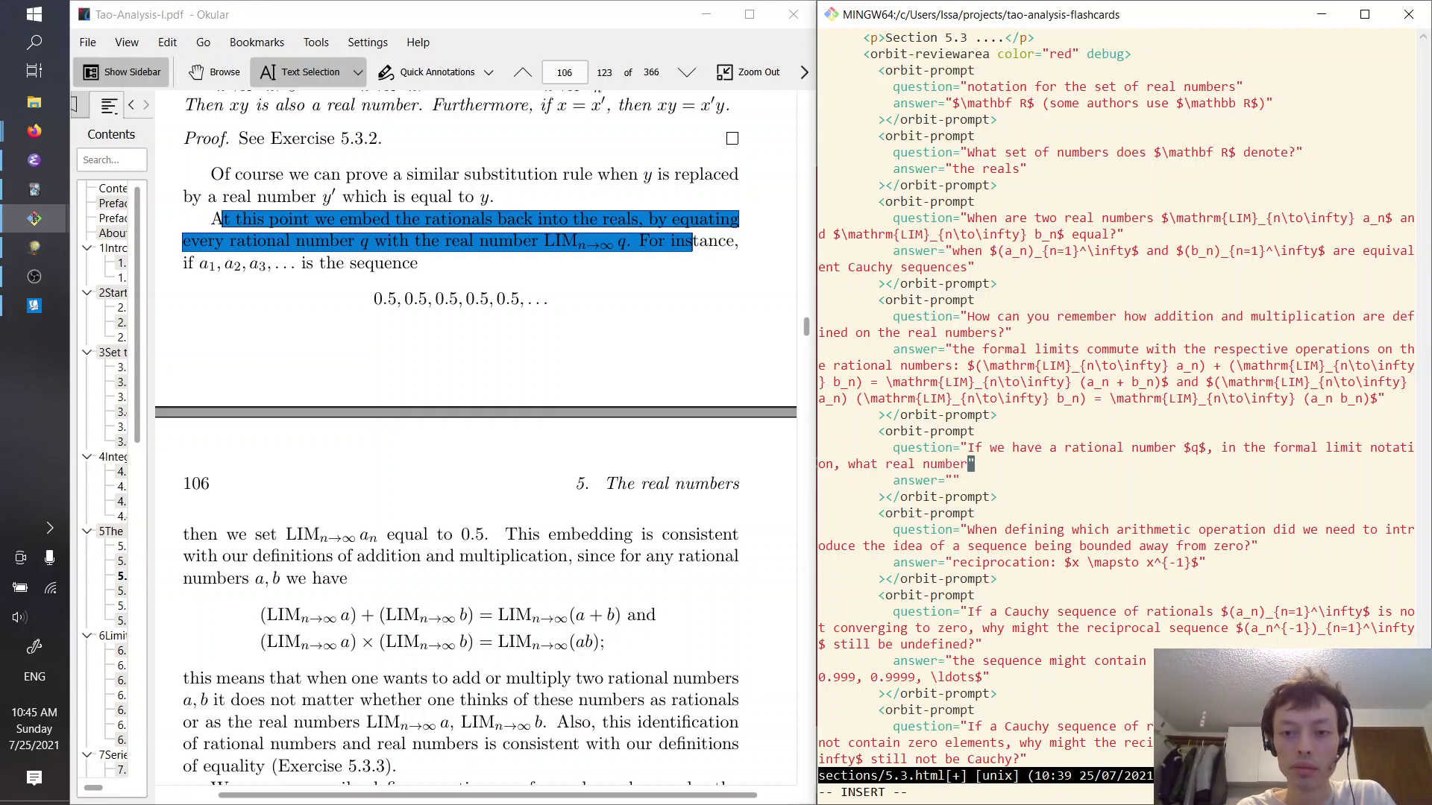
type("s $q$ cor")
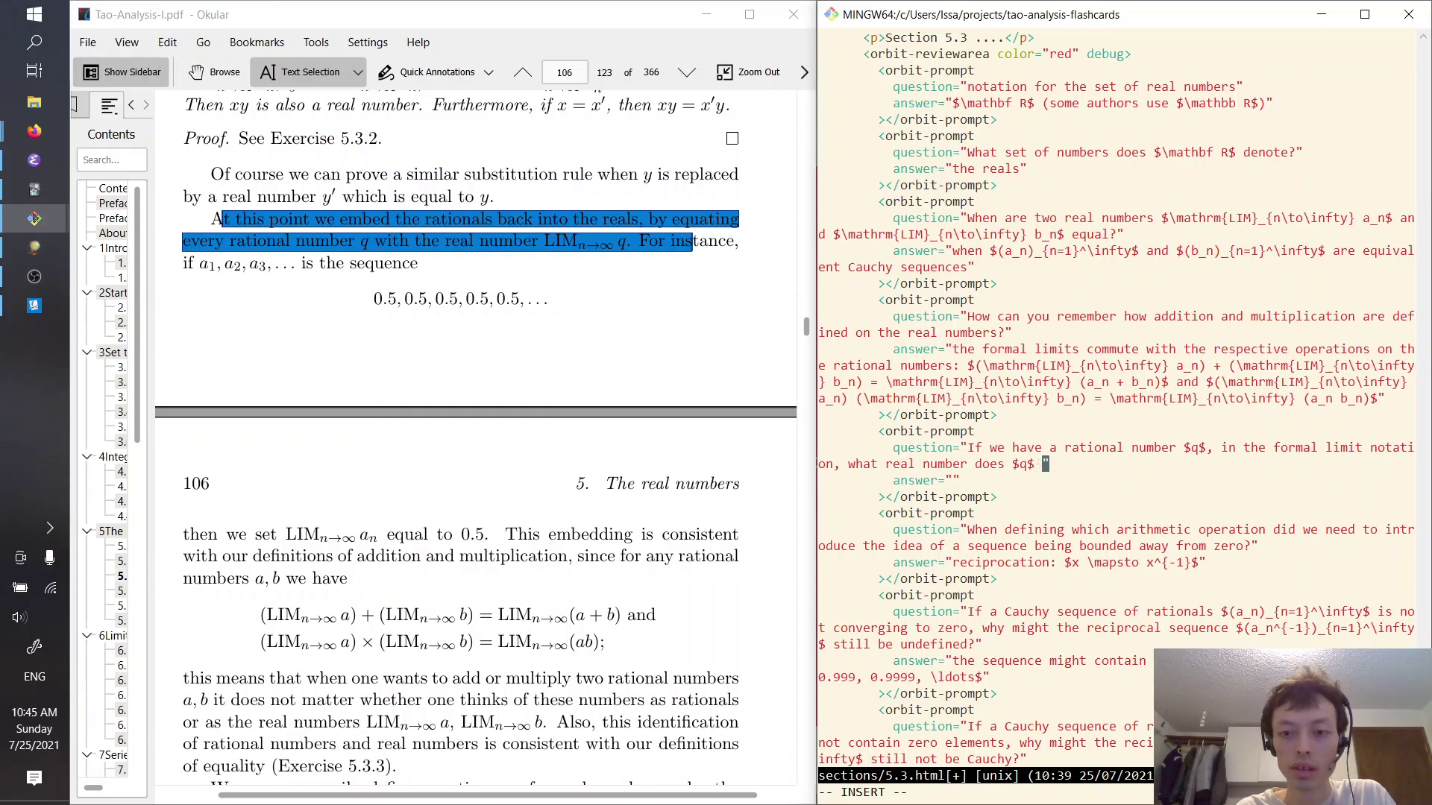
type("respond ")
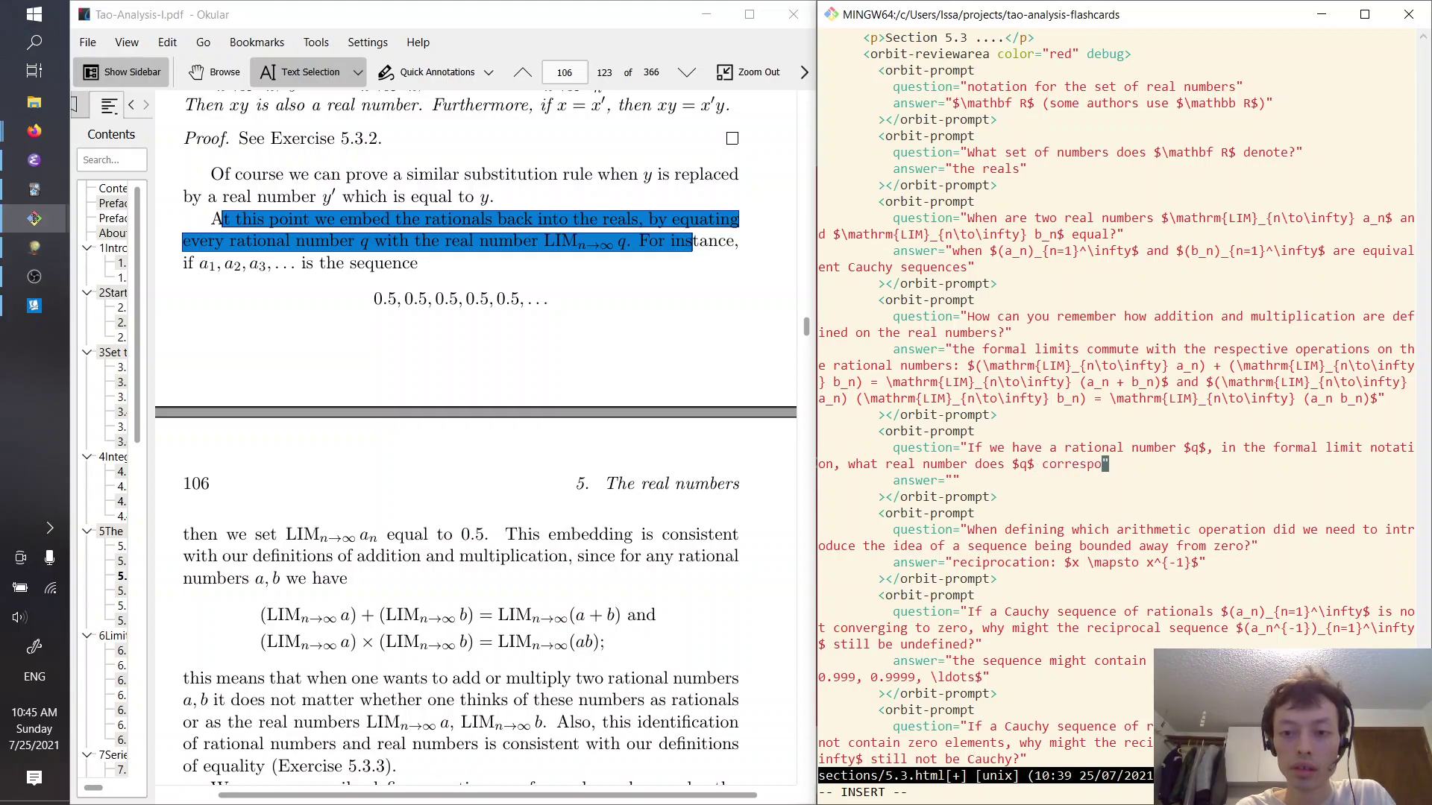
type("to?")
key("Escape")
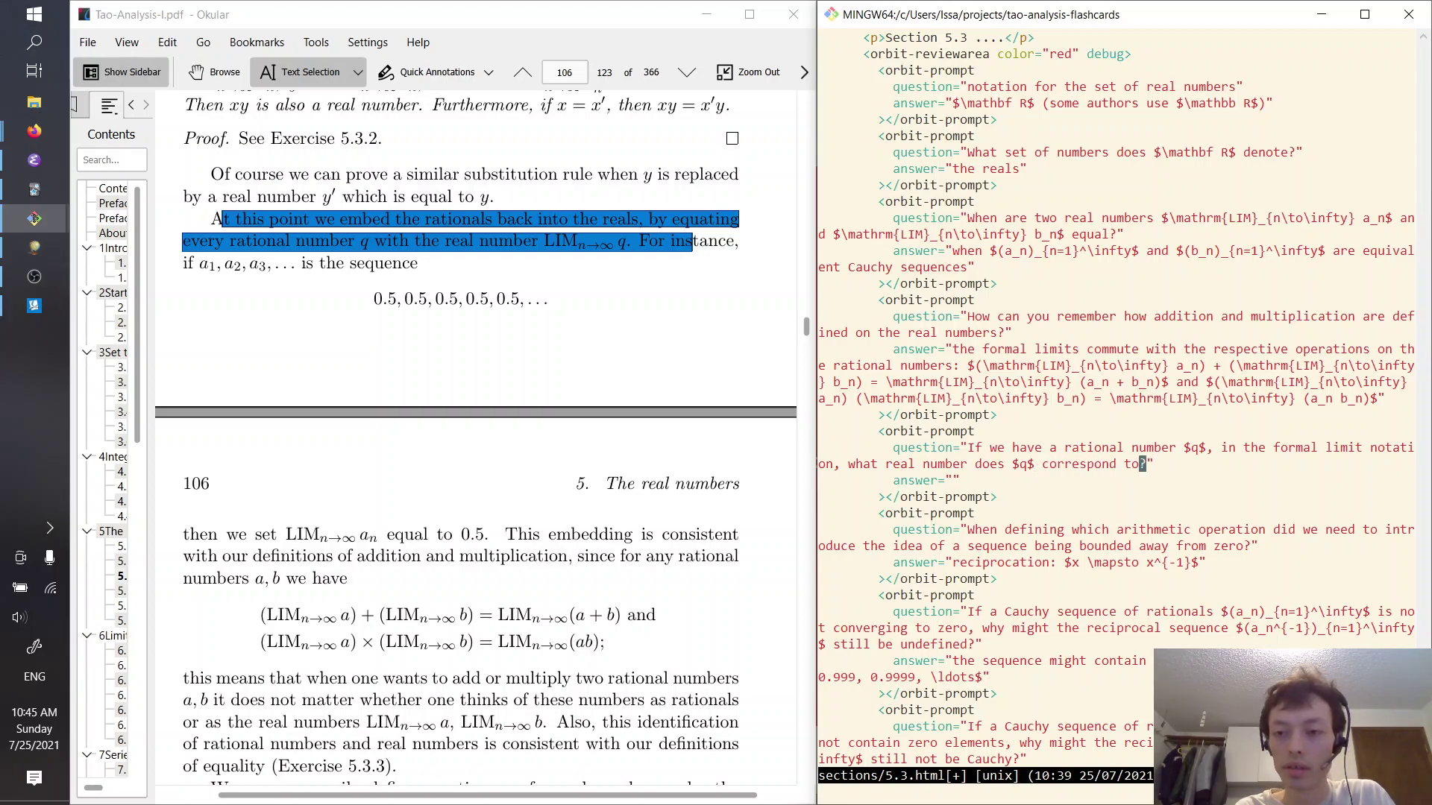
Cut the phrase "in the formal limit notation, " from the middle of the rational-number question
key("k")
key("l")
key("l")
key("l")
key("l")
key("l")
key("l")
key("l")
key("l")
key("l")
key("l")
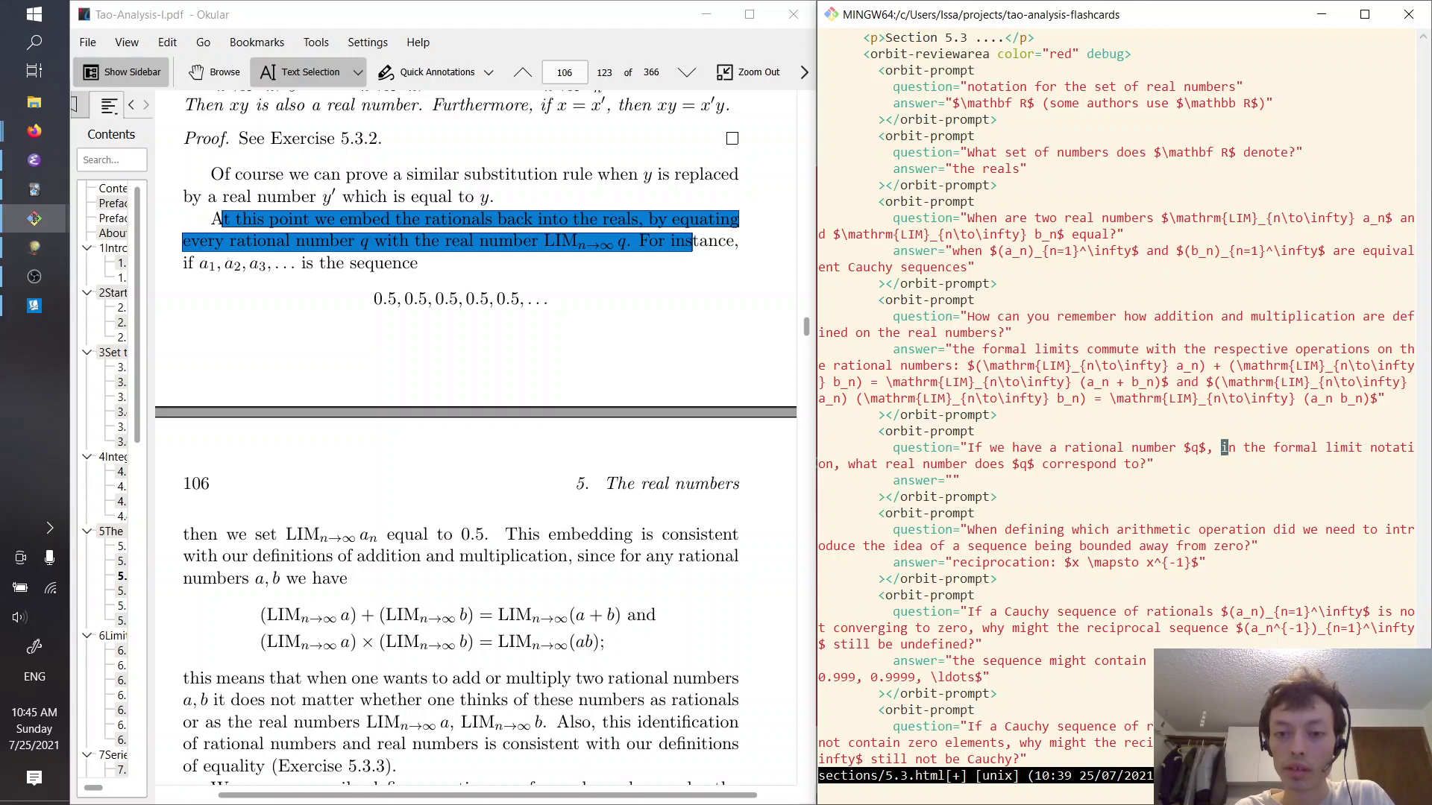
key("v")
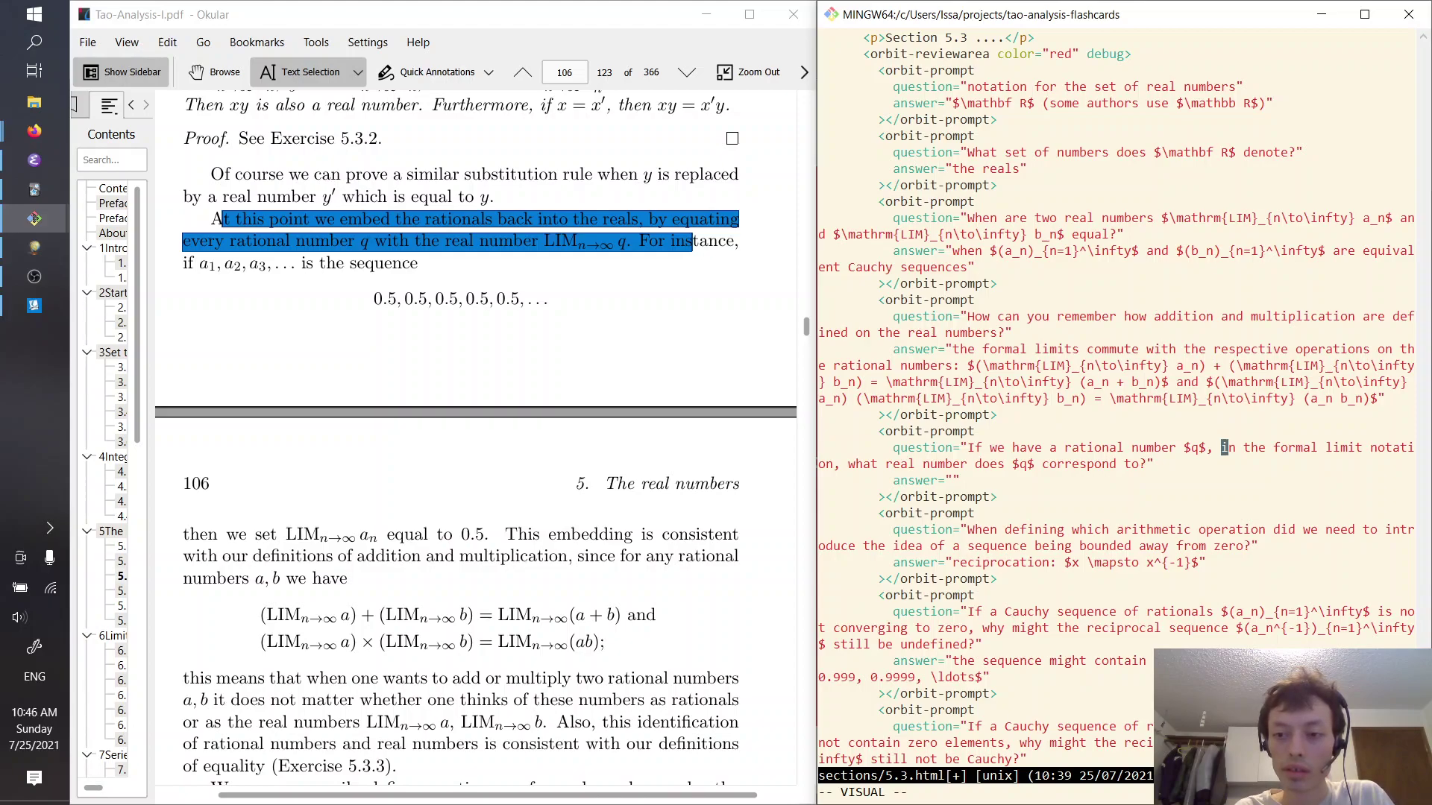
key("l")
key("l")
key("l")
key("l")
key("l")
key("l")
key("l")
key("l")
key("l")
key("l")
key("l")
key("l")
key("l")
key("l")
key("l")
key("l")
key("l")
key("l")
key("l")
key("l")
key("l")
key("l")
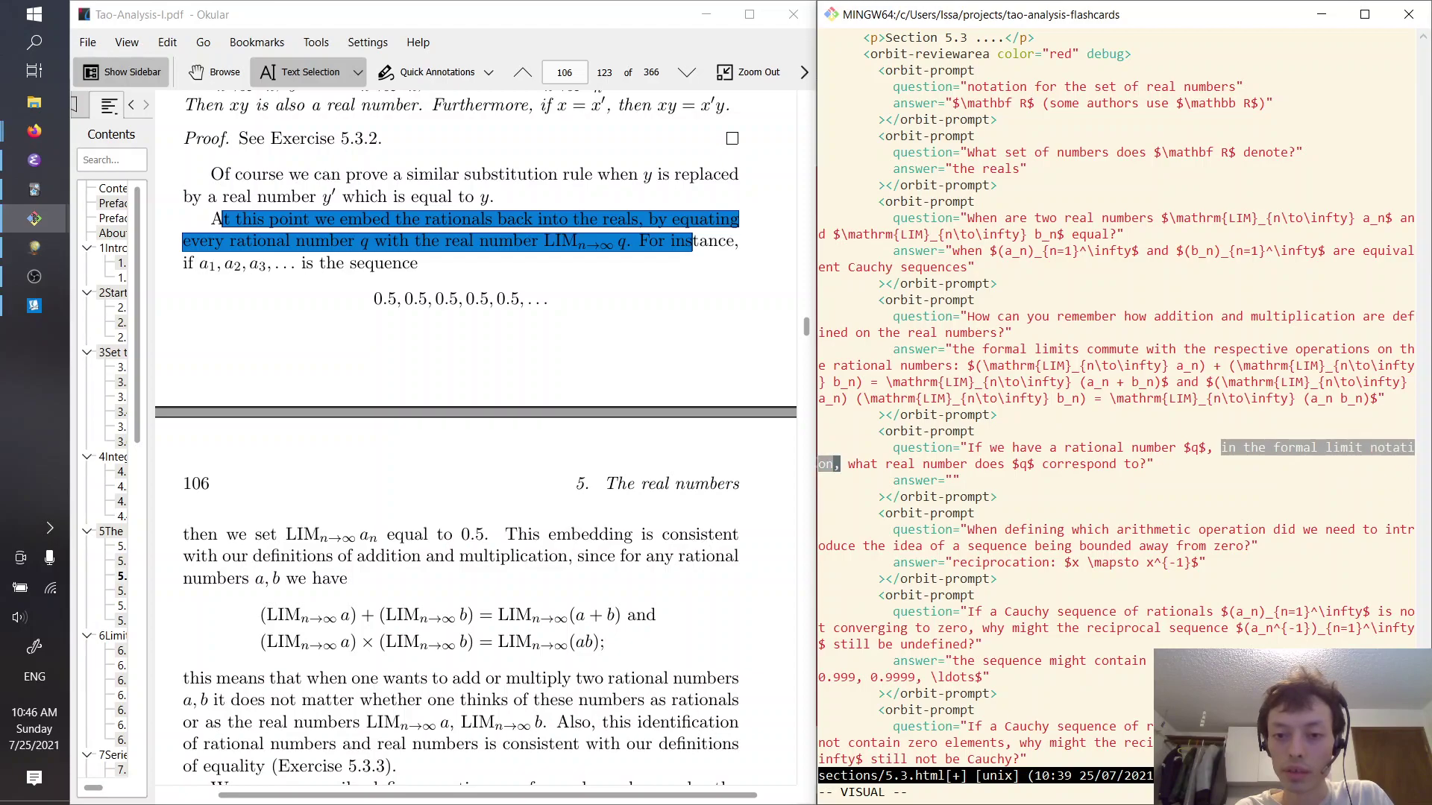
key("l")
key("d")
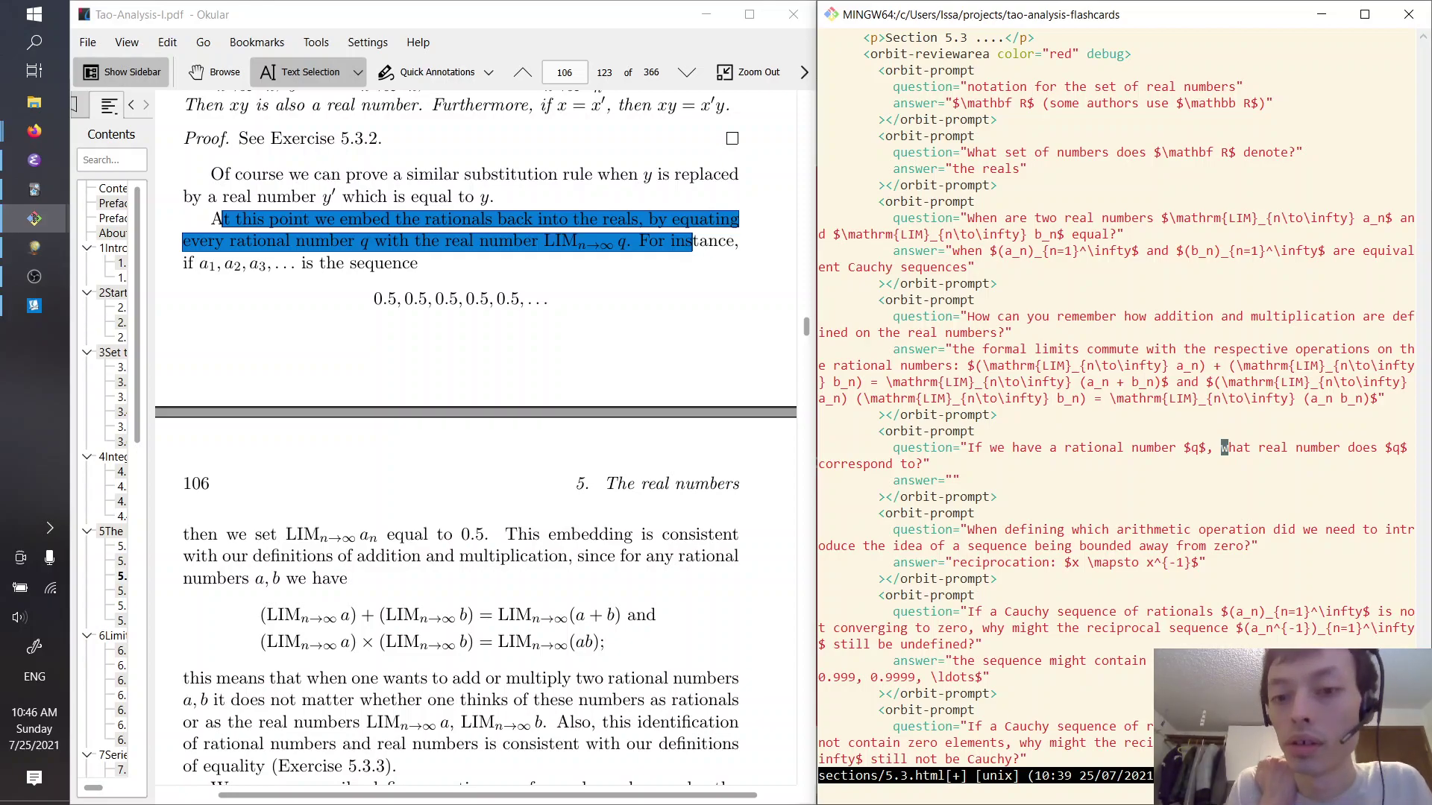
Put the cut phrase back at the question's end so it finishes "correspond to, when written in the formal limit notation?"
left_click(917, 464)
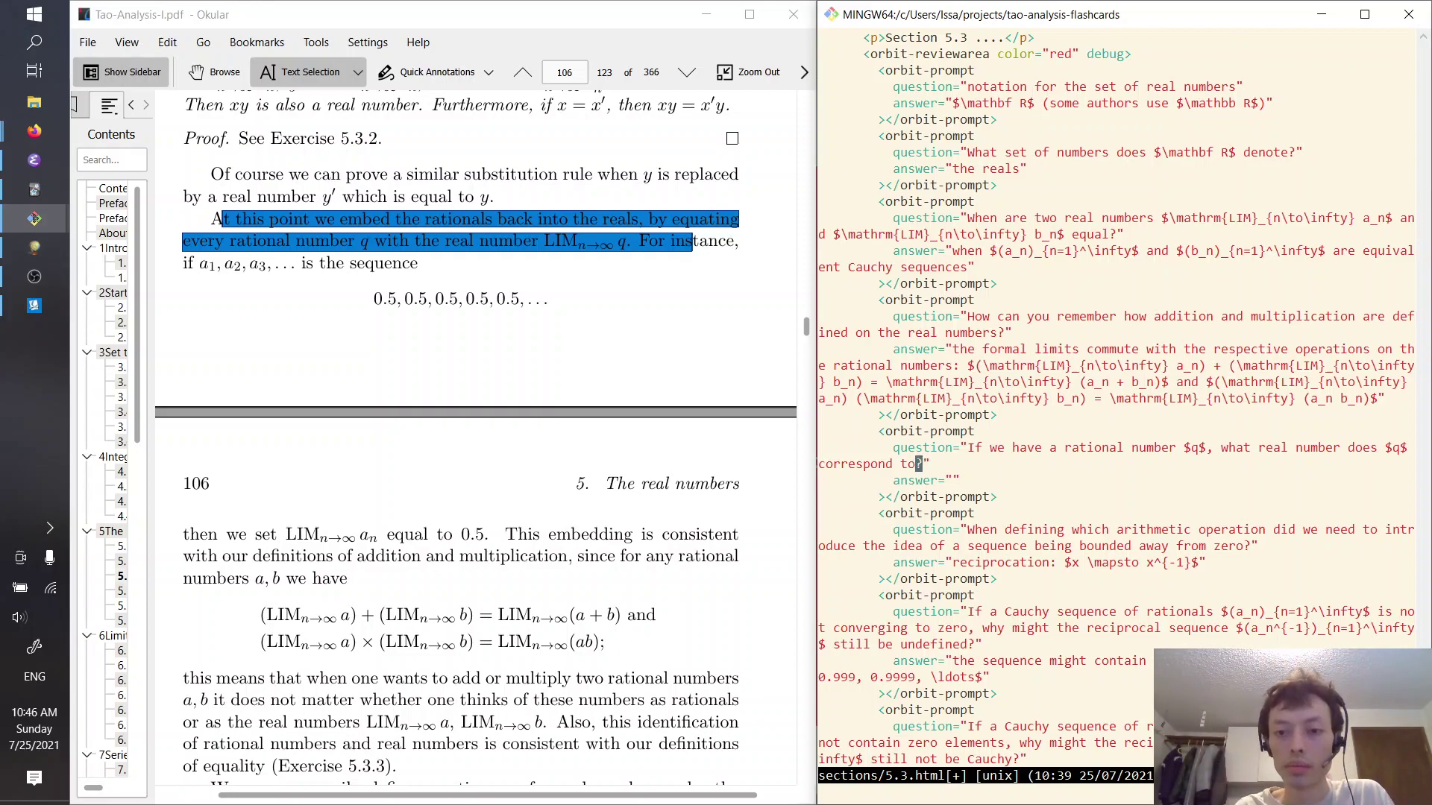
type("in the formal limit notation,")
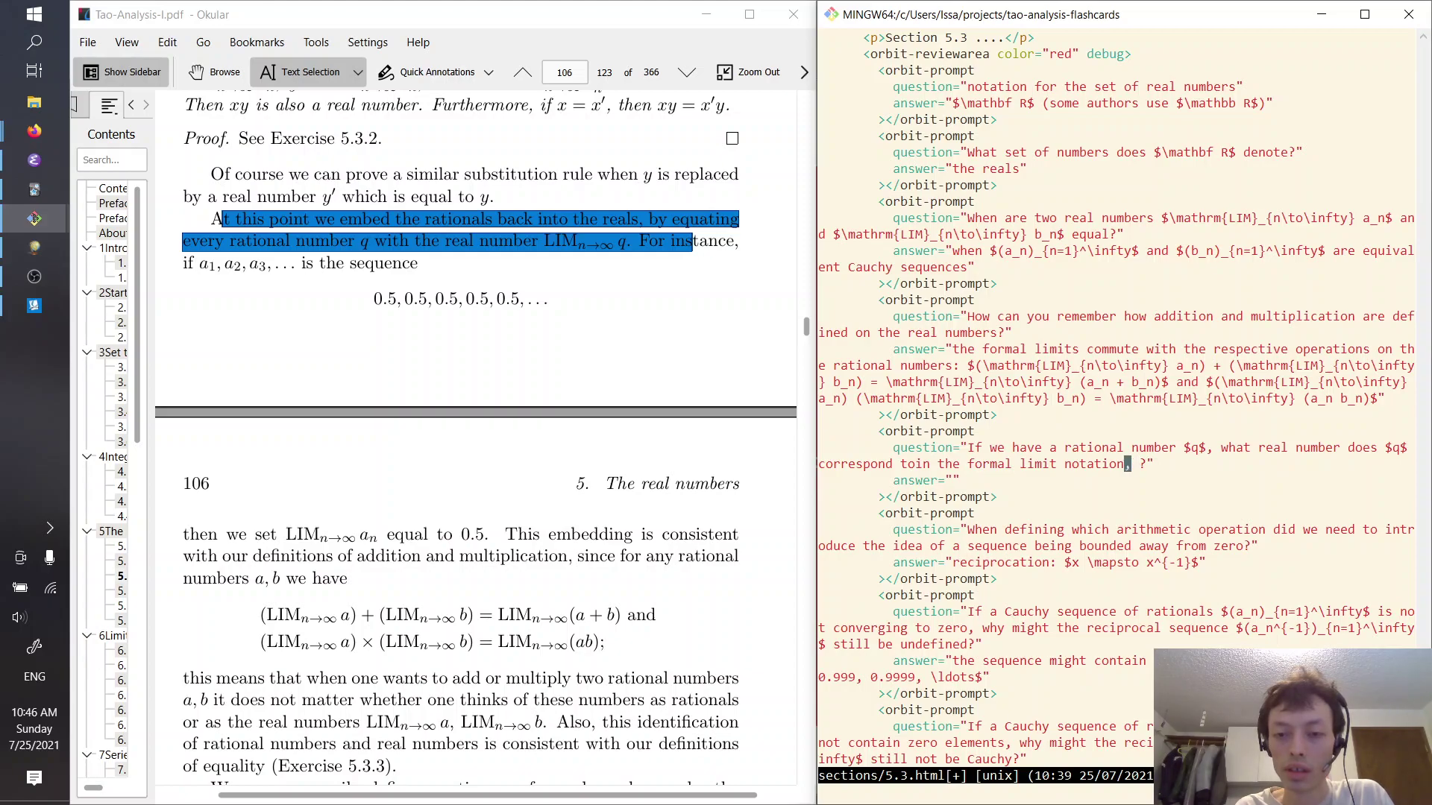
type(" ?to")
key("Return")
type("la")
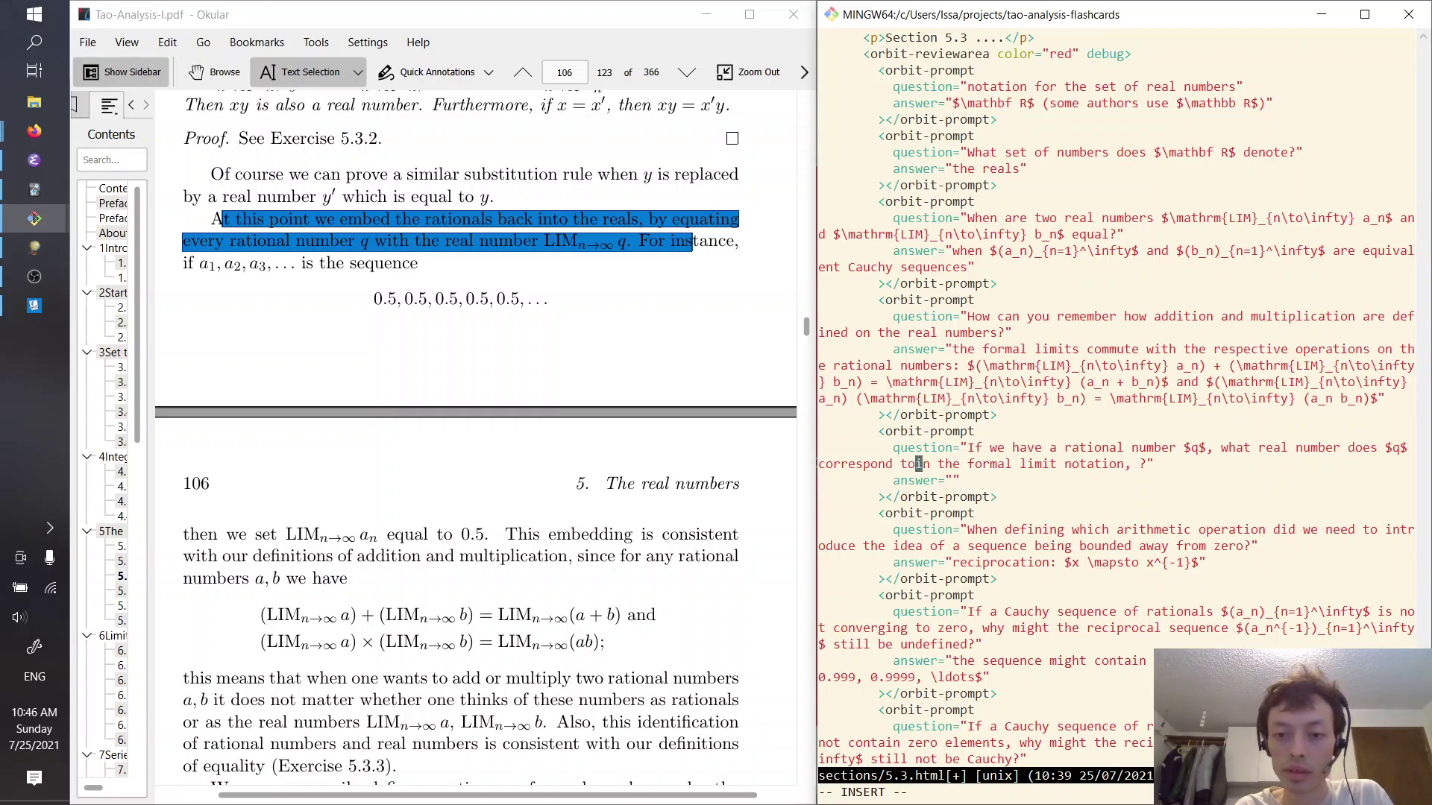
type(", when written")
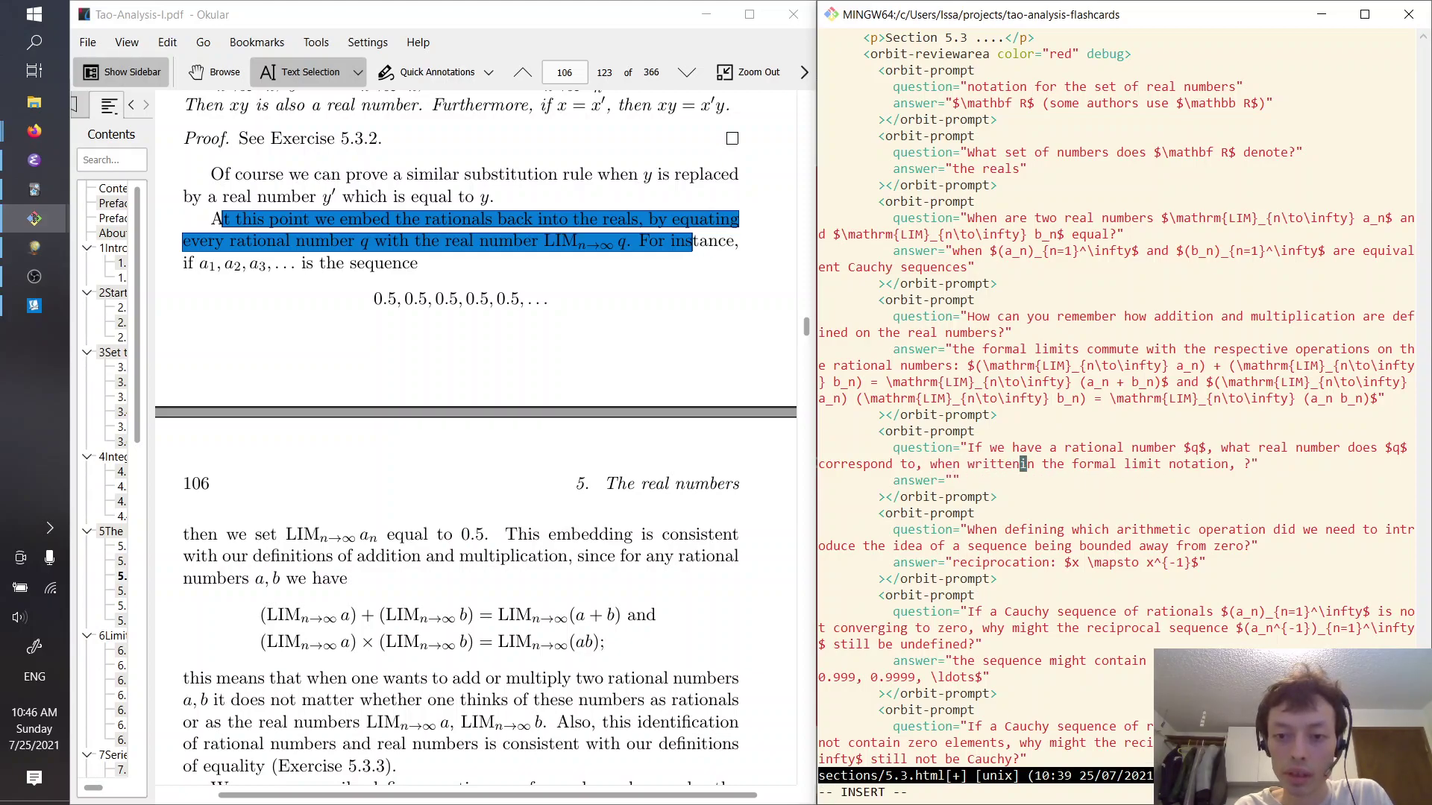
key("Escape")
key("w")
key("w")
key("w")
key("w")
key("w")
key("w")
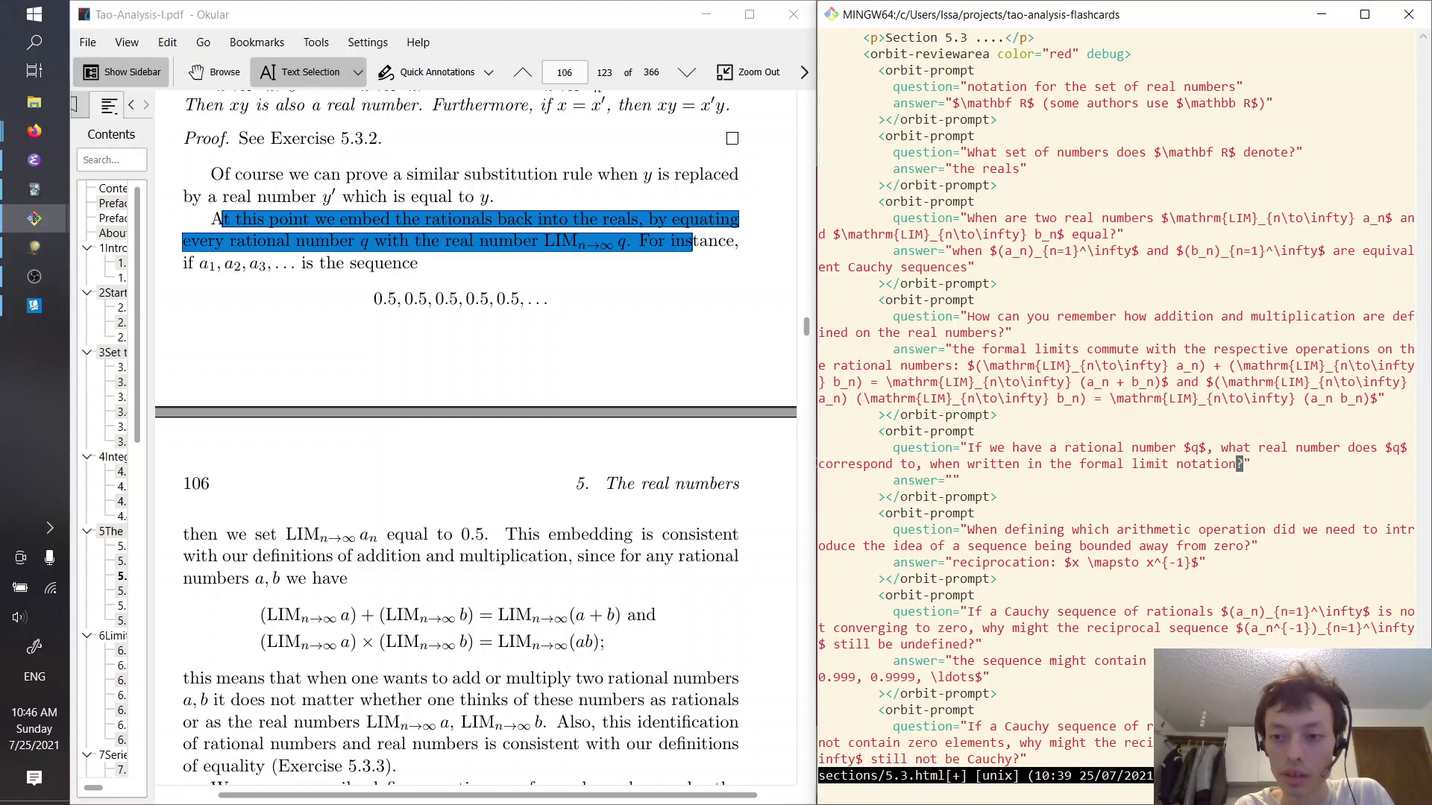
Fill in the prompt's answer as "$\mathrm{LIM}_{n\to\infty} q$" and save sections/5.3.html
type("dwji$$")
key("Left")
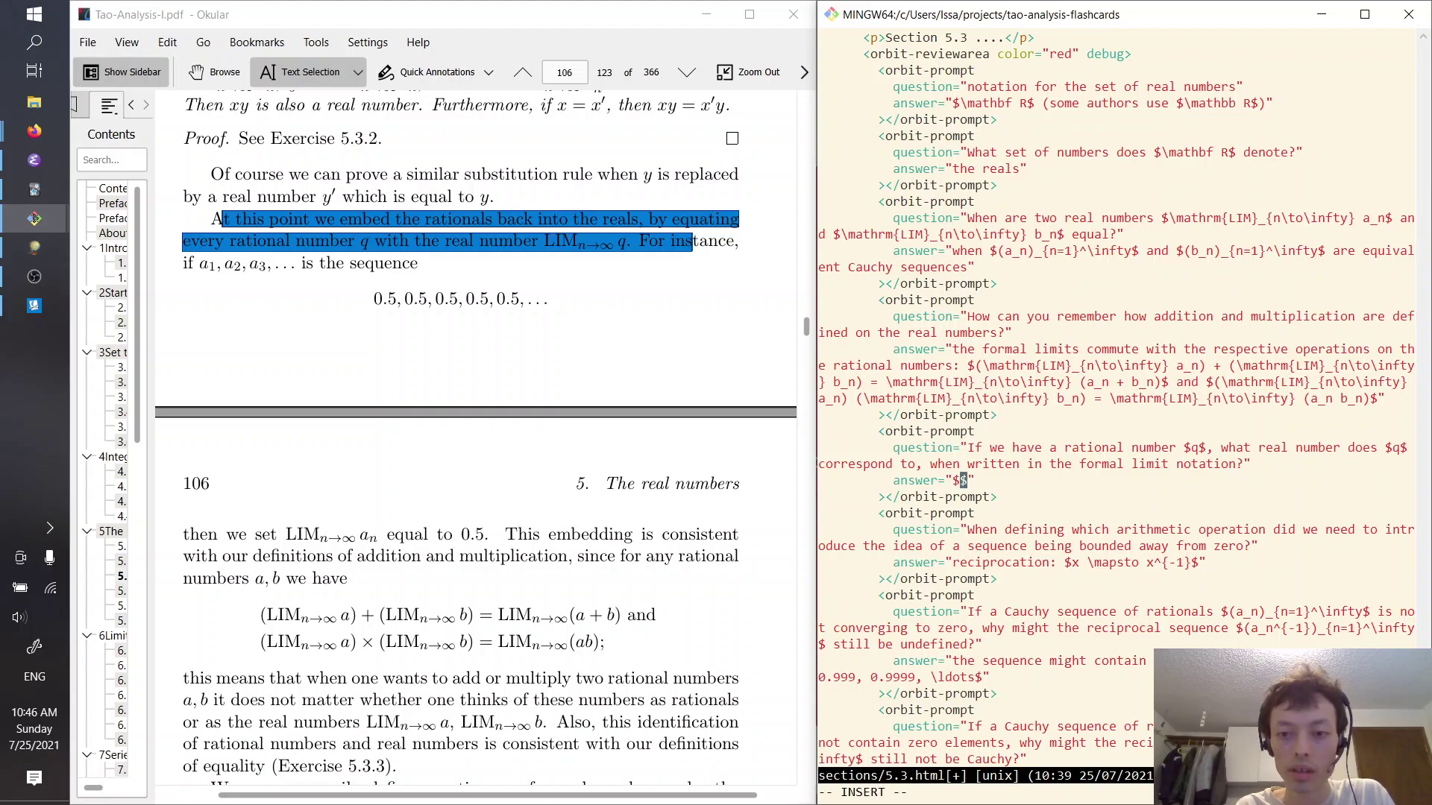
type("\\mathrm{")
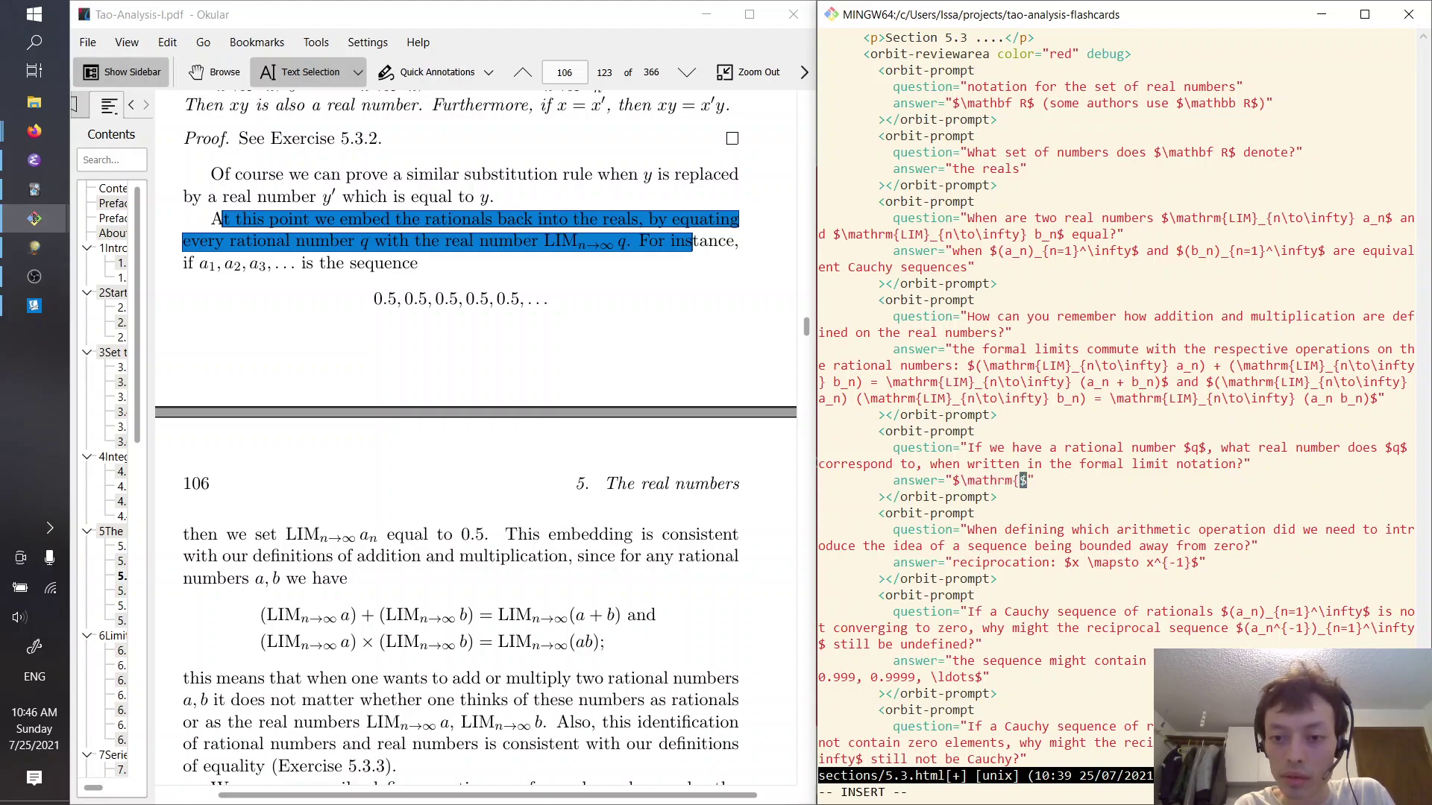
type("LIM}_{}")
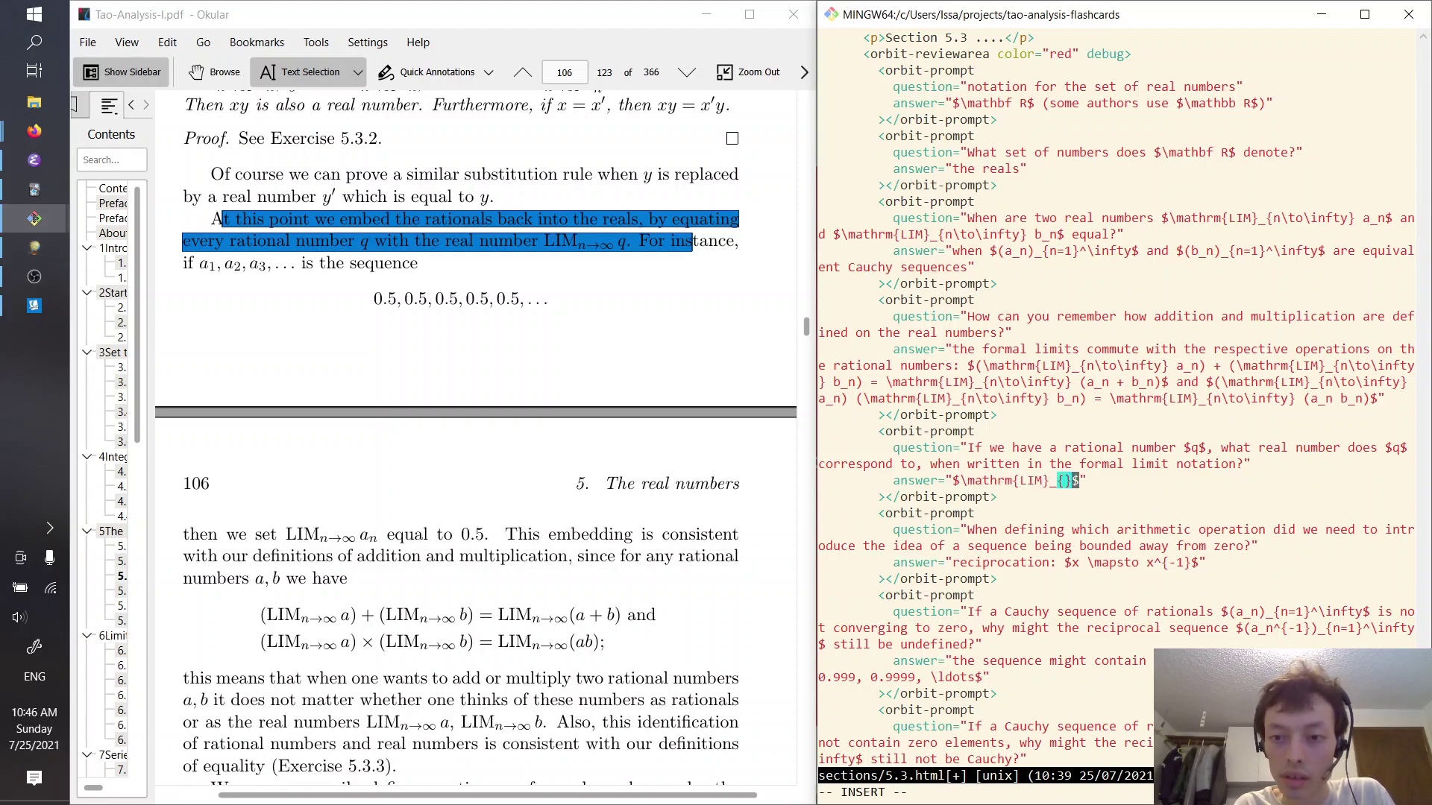
key("Left")
type("n\\to\\inf")
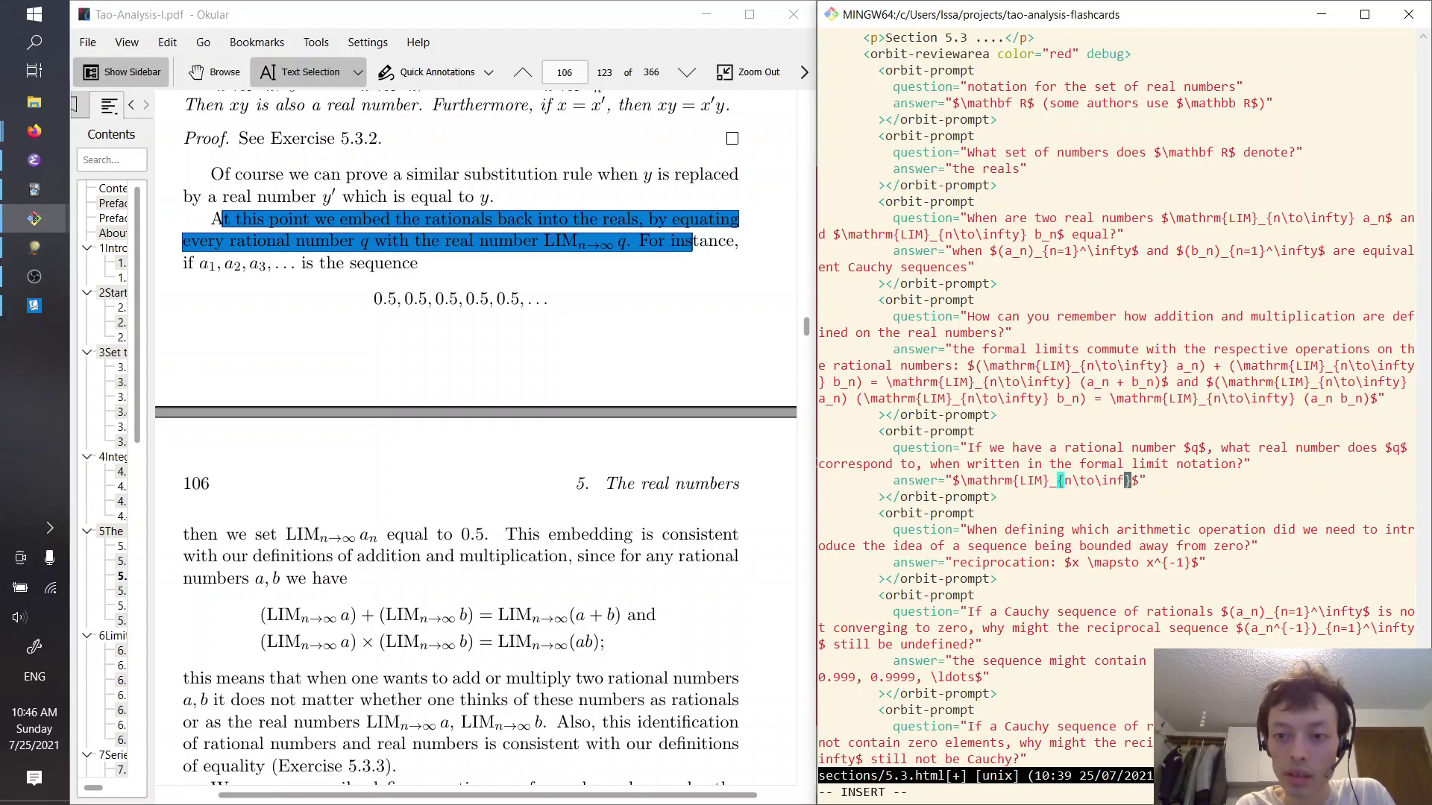
type("ty")
key("Right")
type("q")
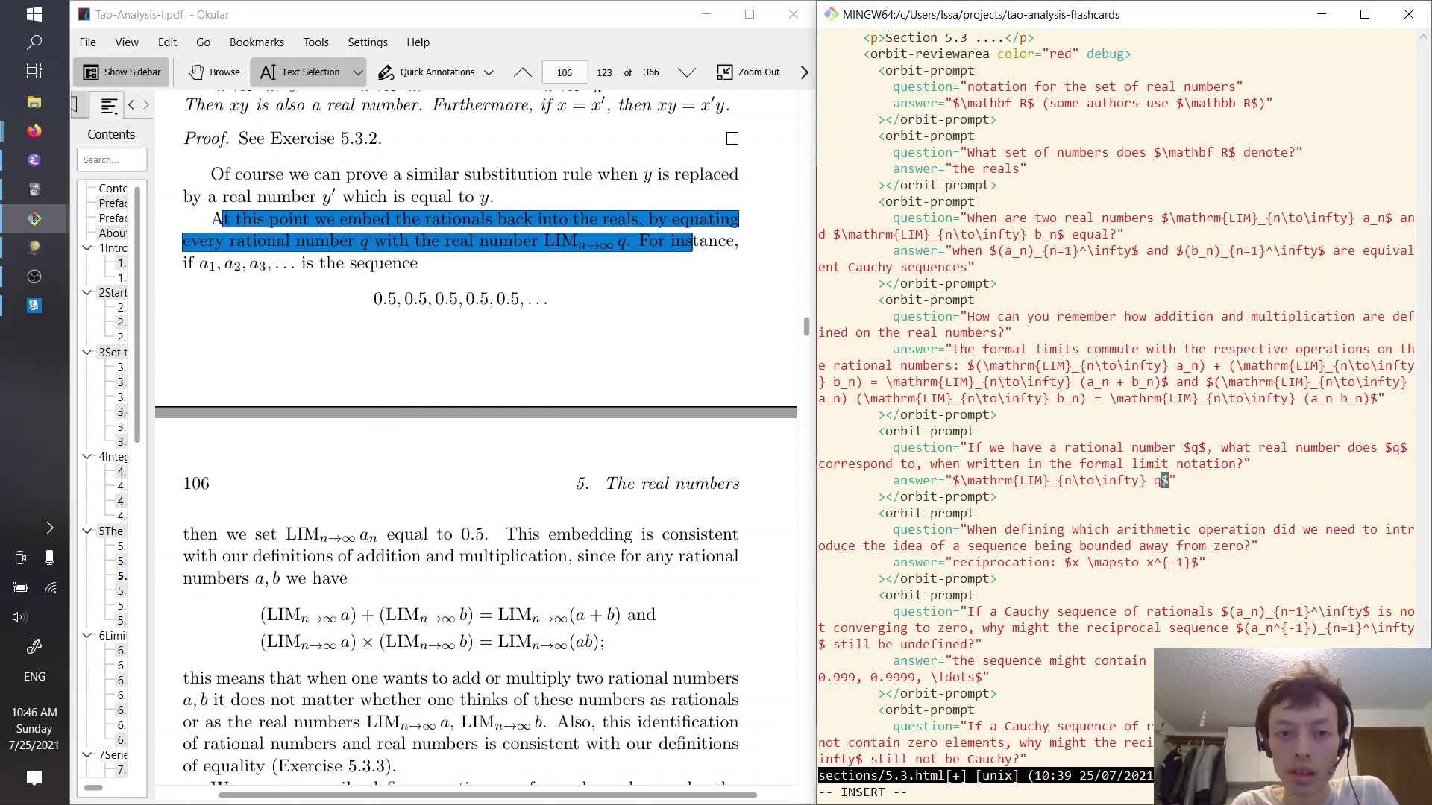
key("Escape")
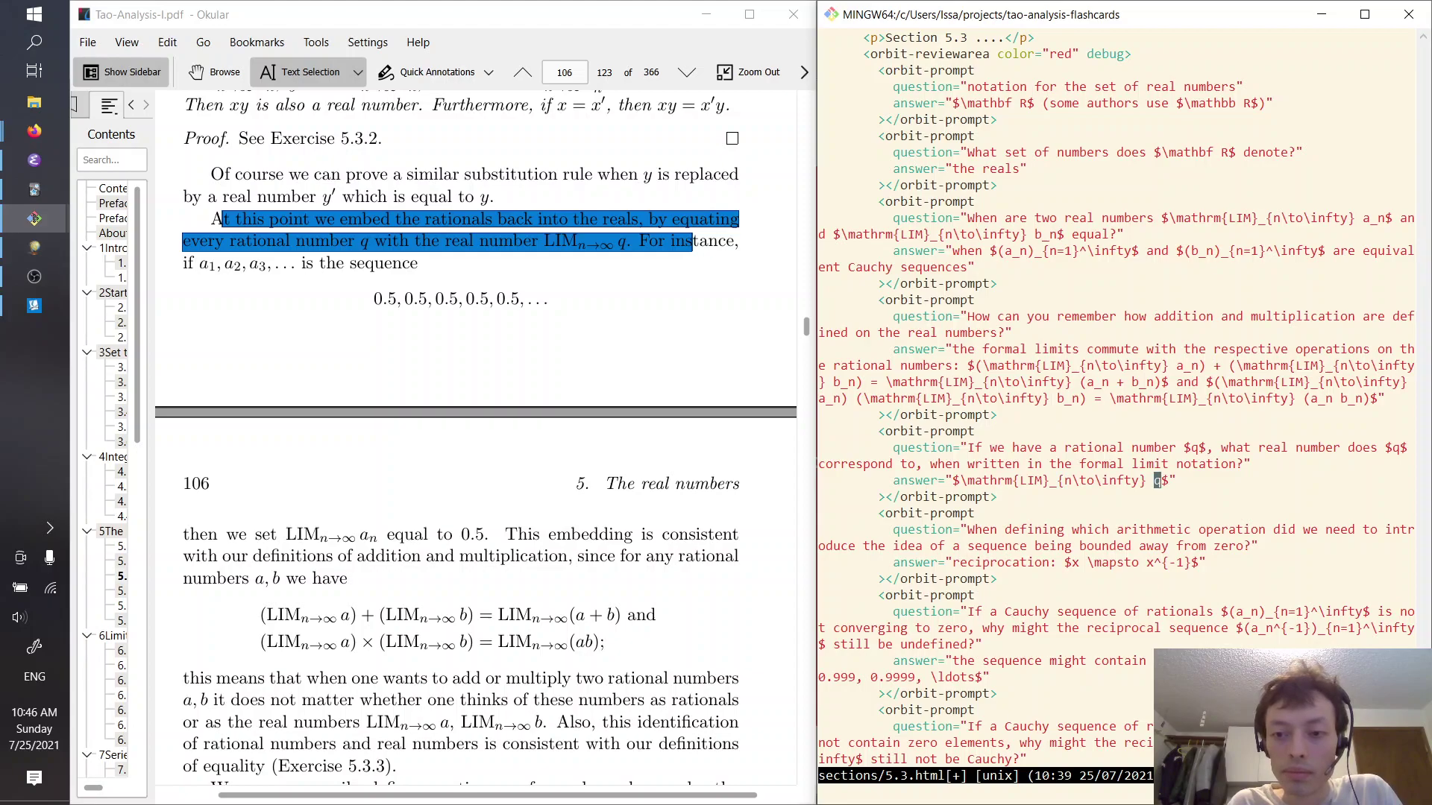
type(":w")
key("Return")
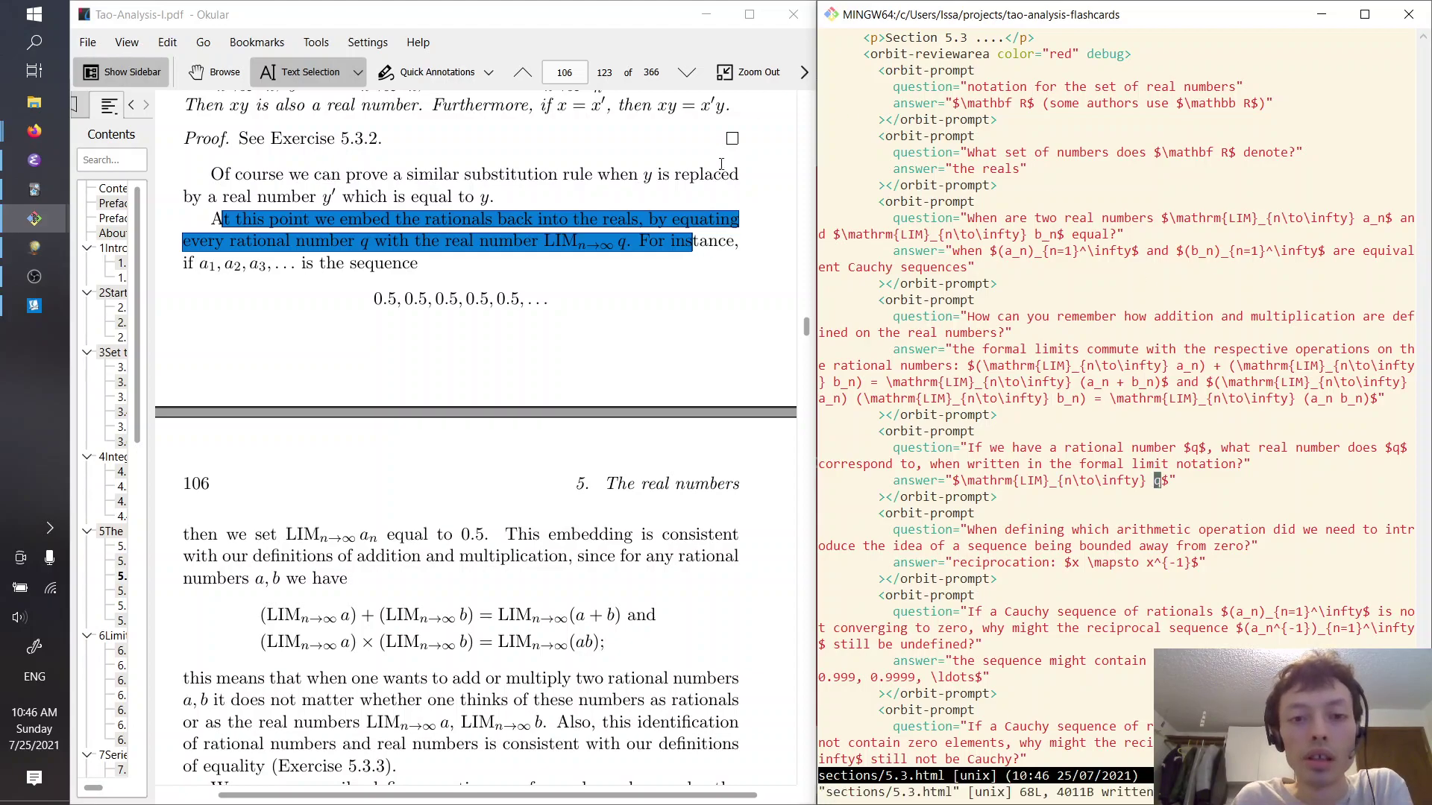
In the Okular textbook, reread the passage embedding the rationals into the reals, including the constant sequence 0.5 example
left_click(532, 281)
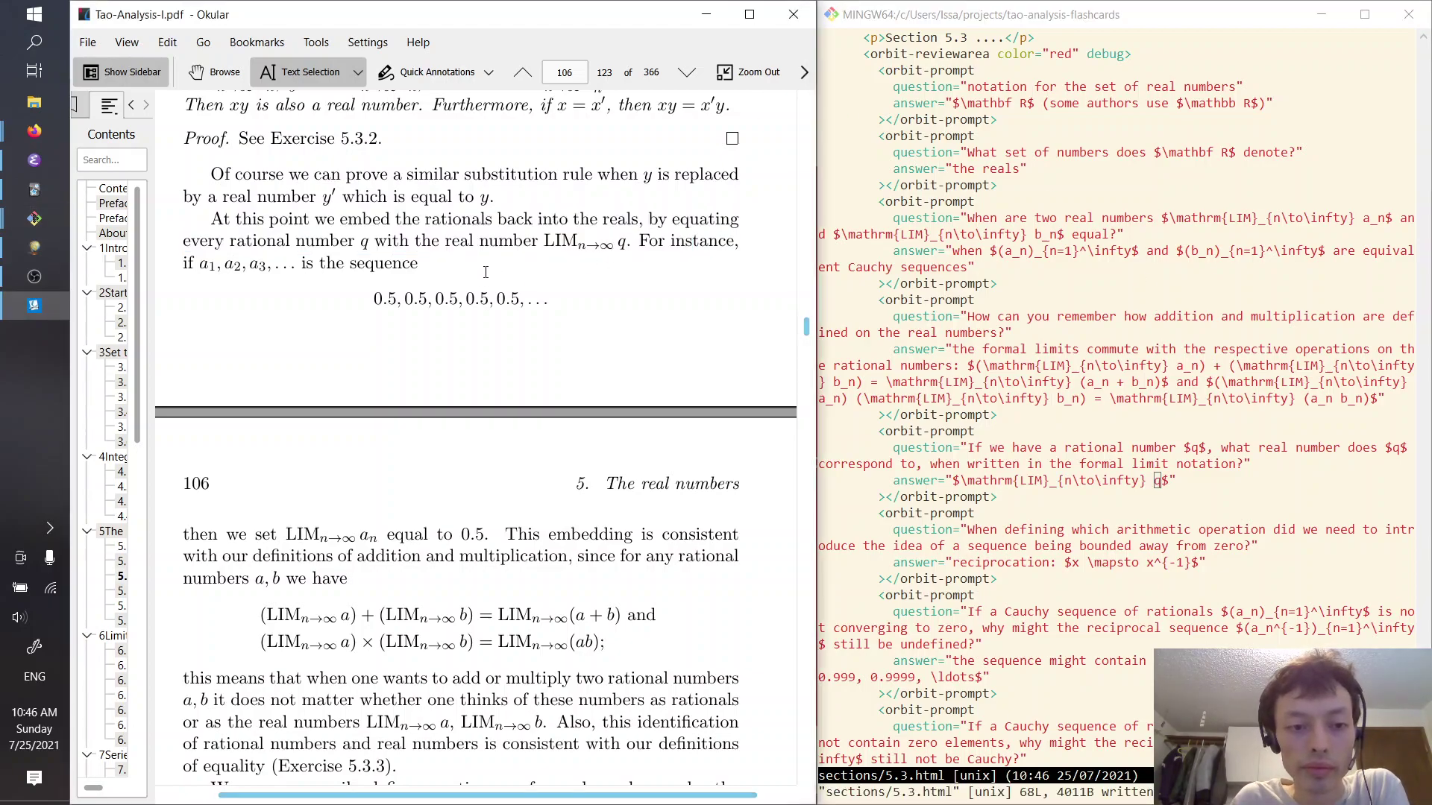
scroll(485, 272, "down", 3)
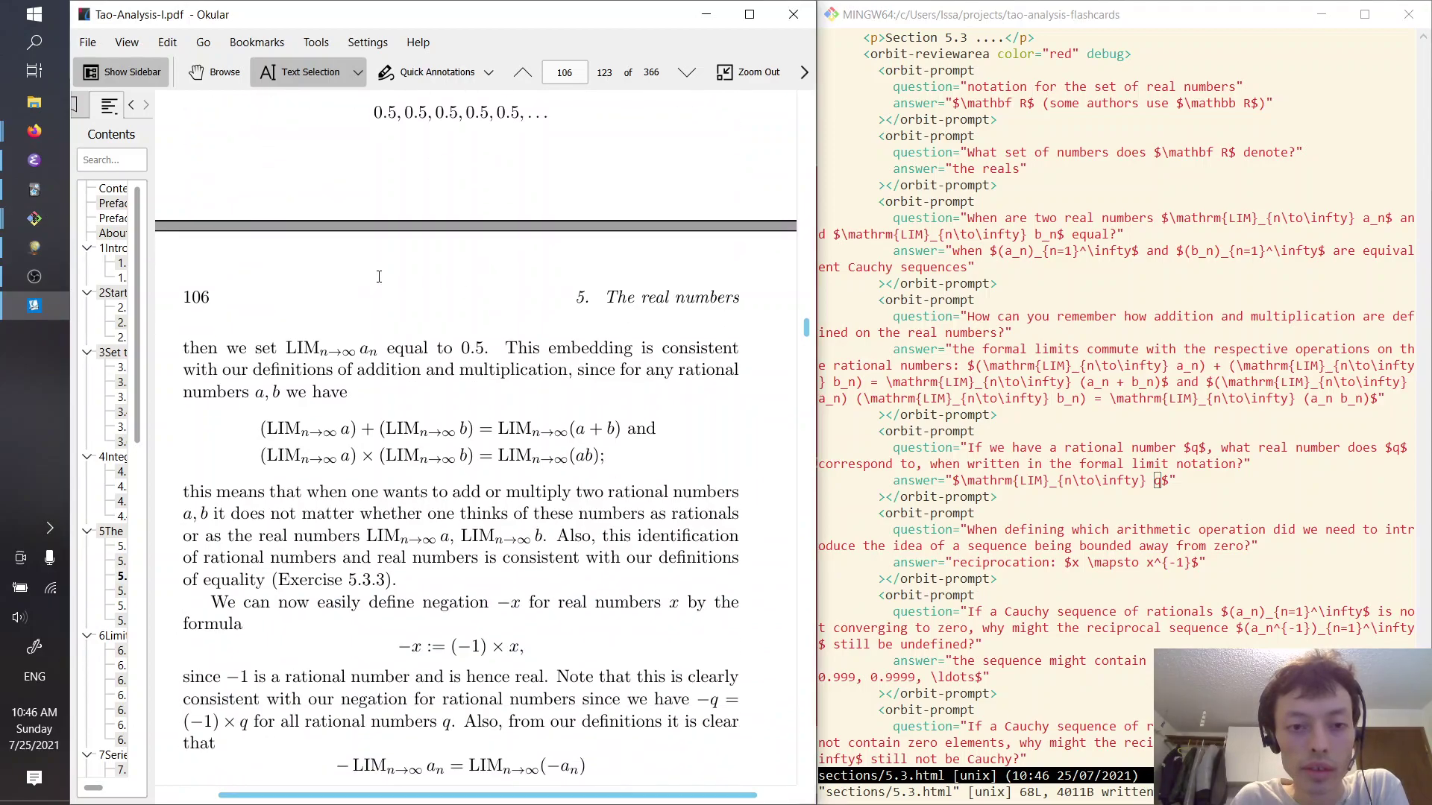
scroll(379, 277, "up", 1)
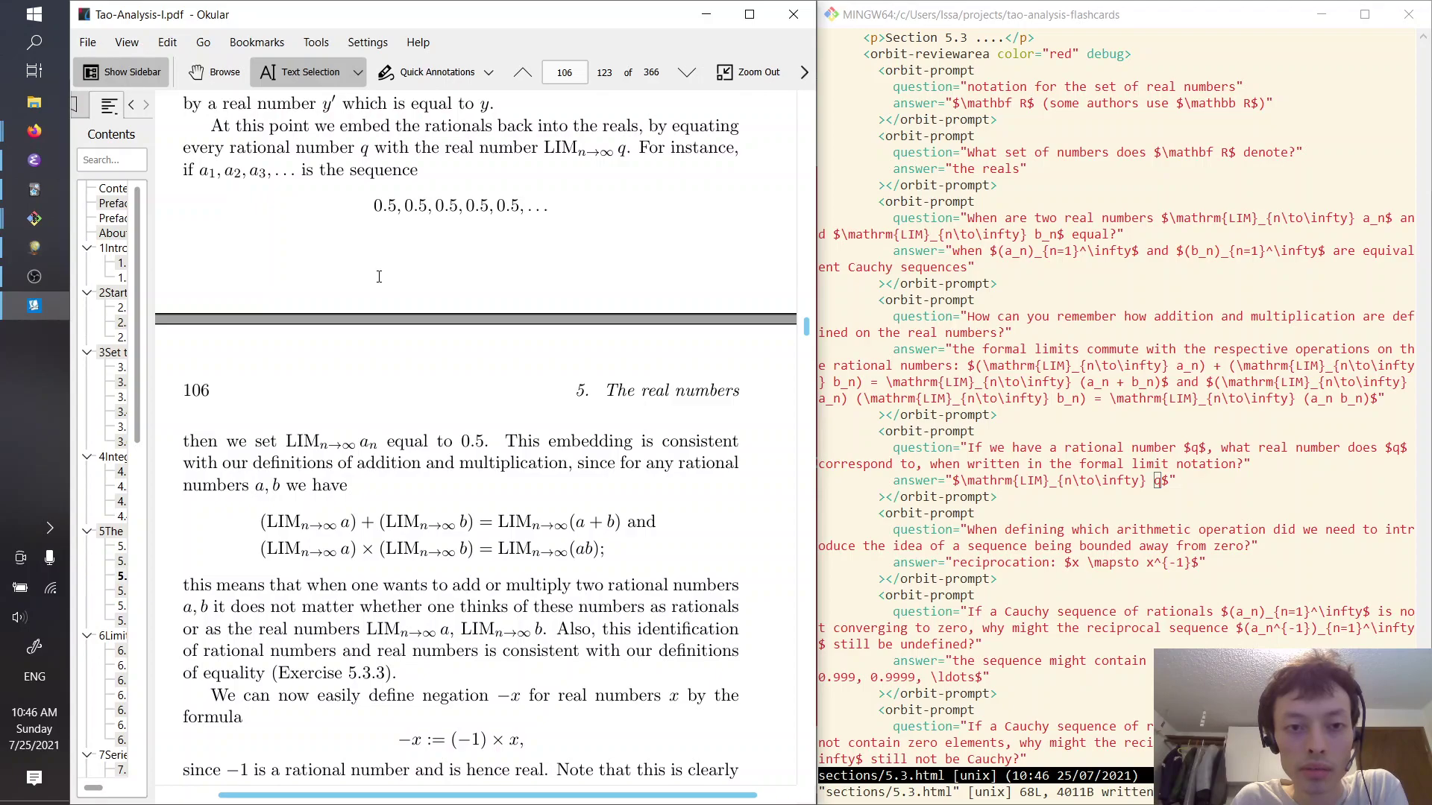
scroll(379, 276, "up", 1)
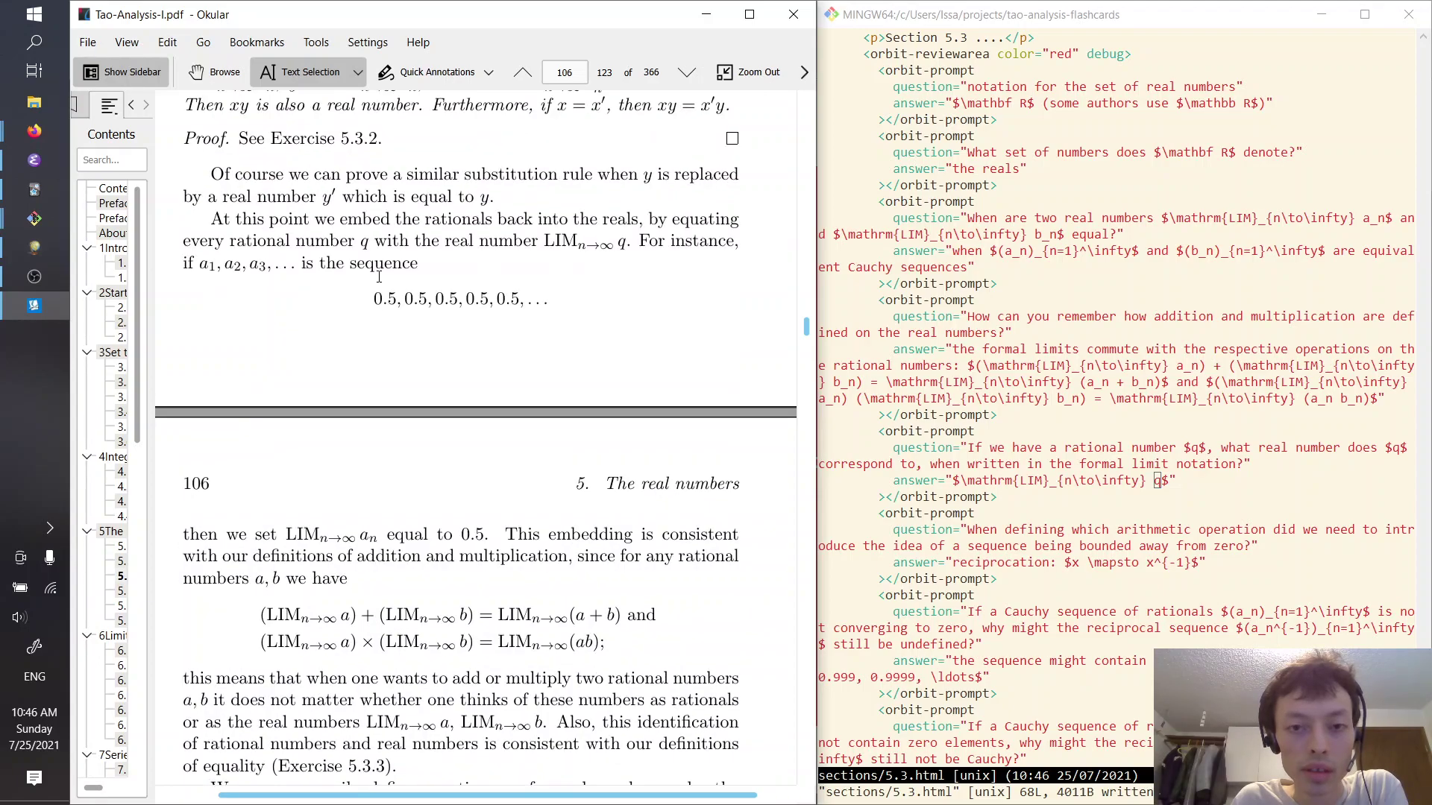
scroll(378, 277, "down", 1)
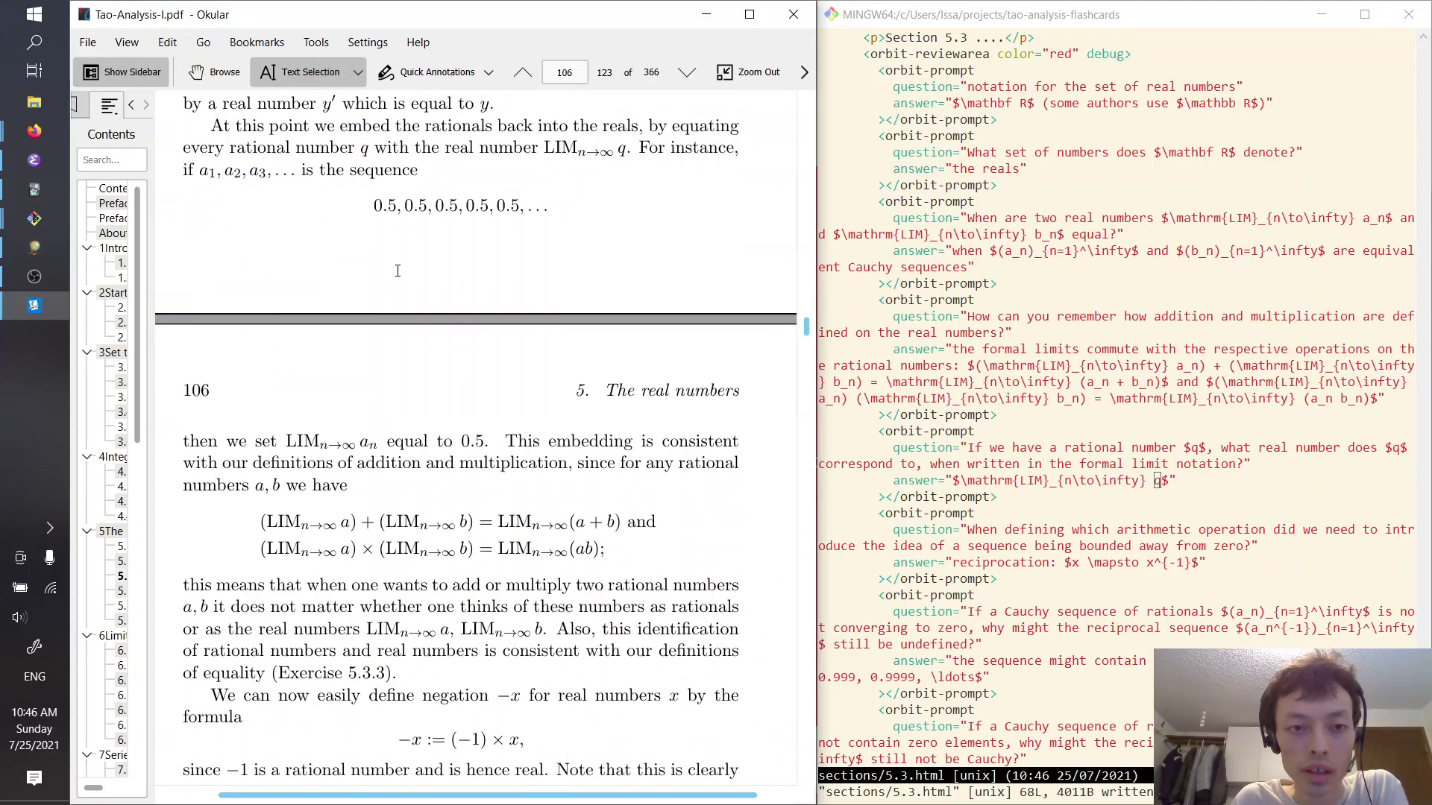
double_click(324, 172)
left_click_drag(397, 208, 533, 210)
left_click(532, 209)
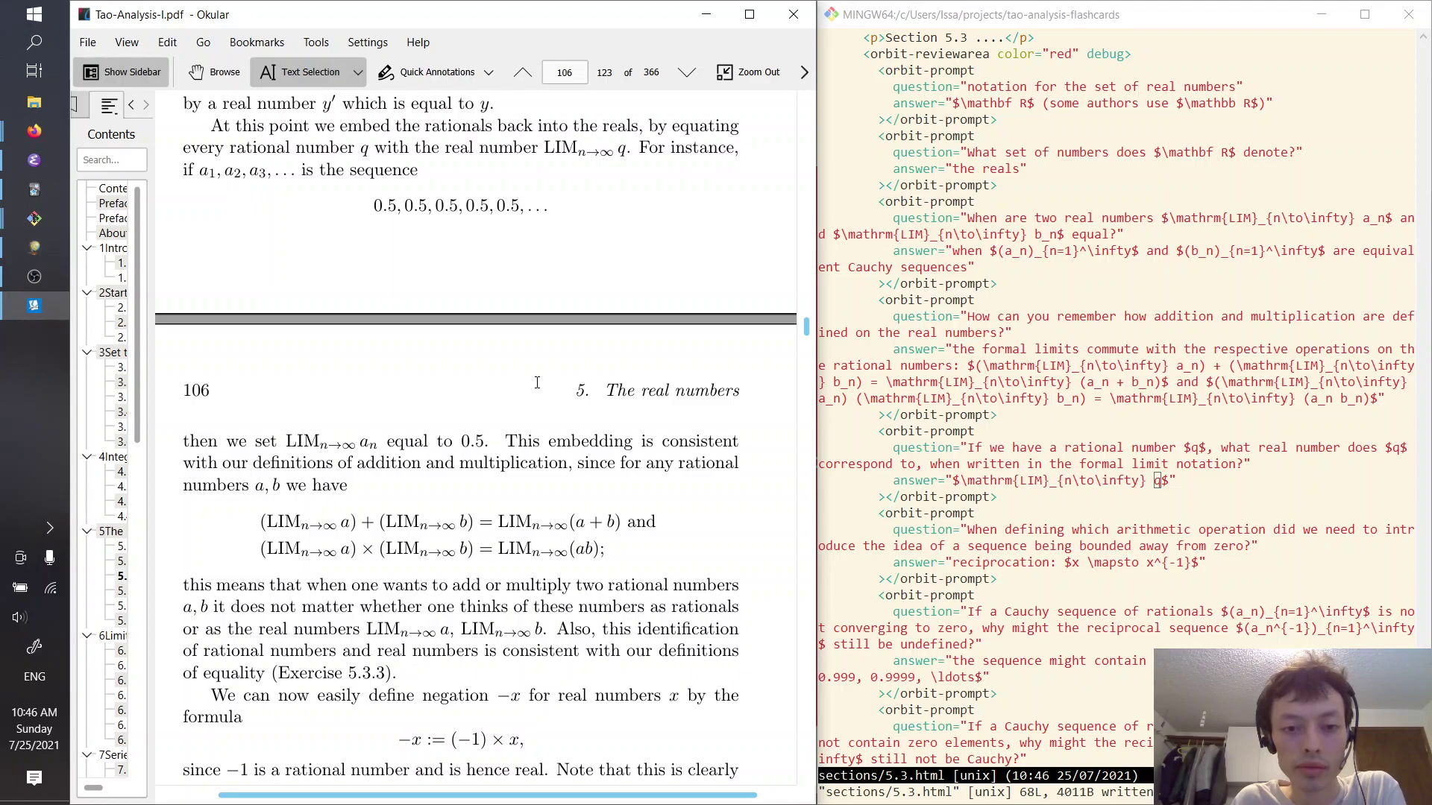
In the Okular textbook, read how the embedding agrees with addition and multiplication and how negation of real numbers is defined
scroll(536, 382, "up", 1)
scroll(537, 383, "down", 3)
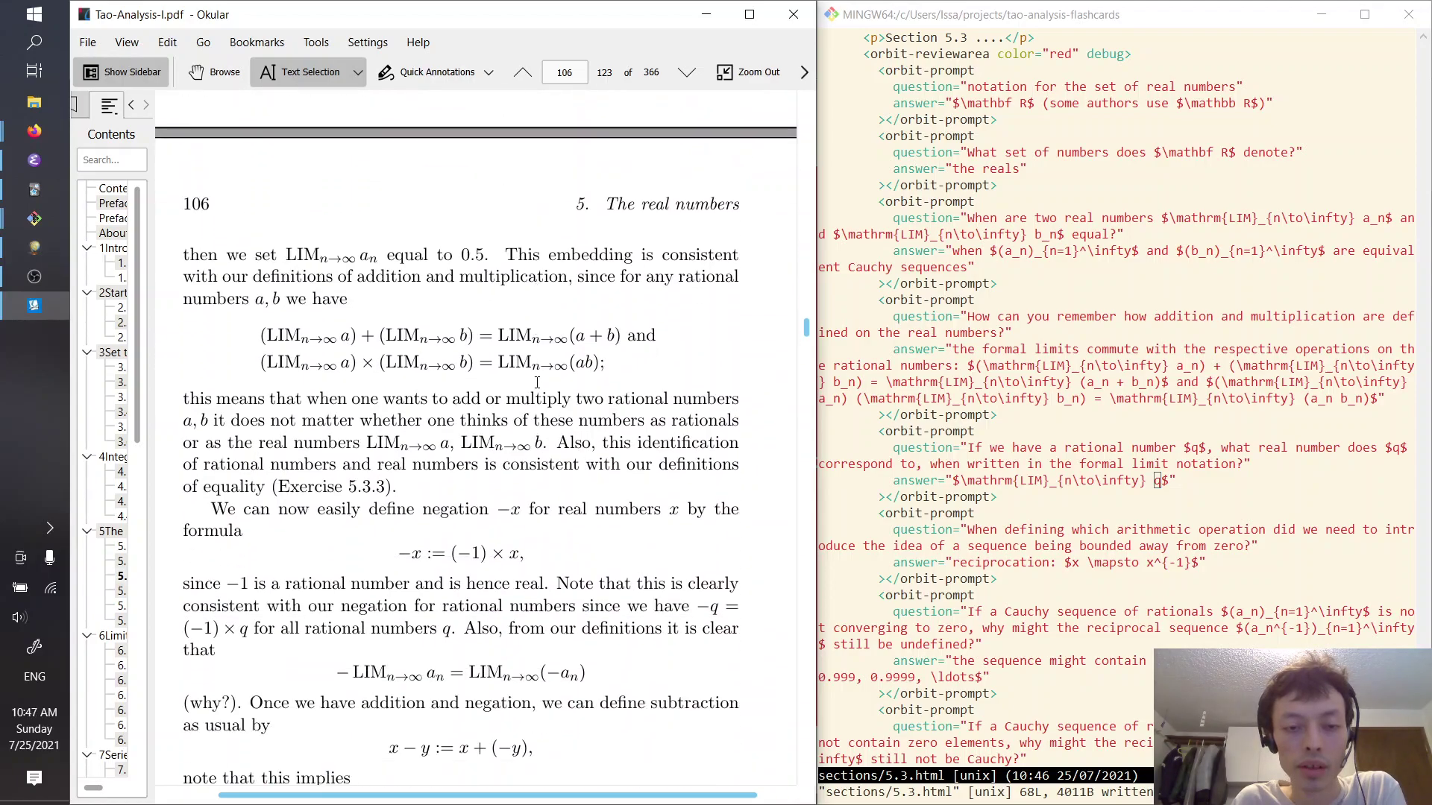
left_click_drag(508, 254, 651, 258)
left_click(650, 258)
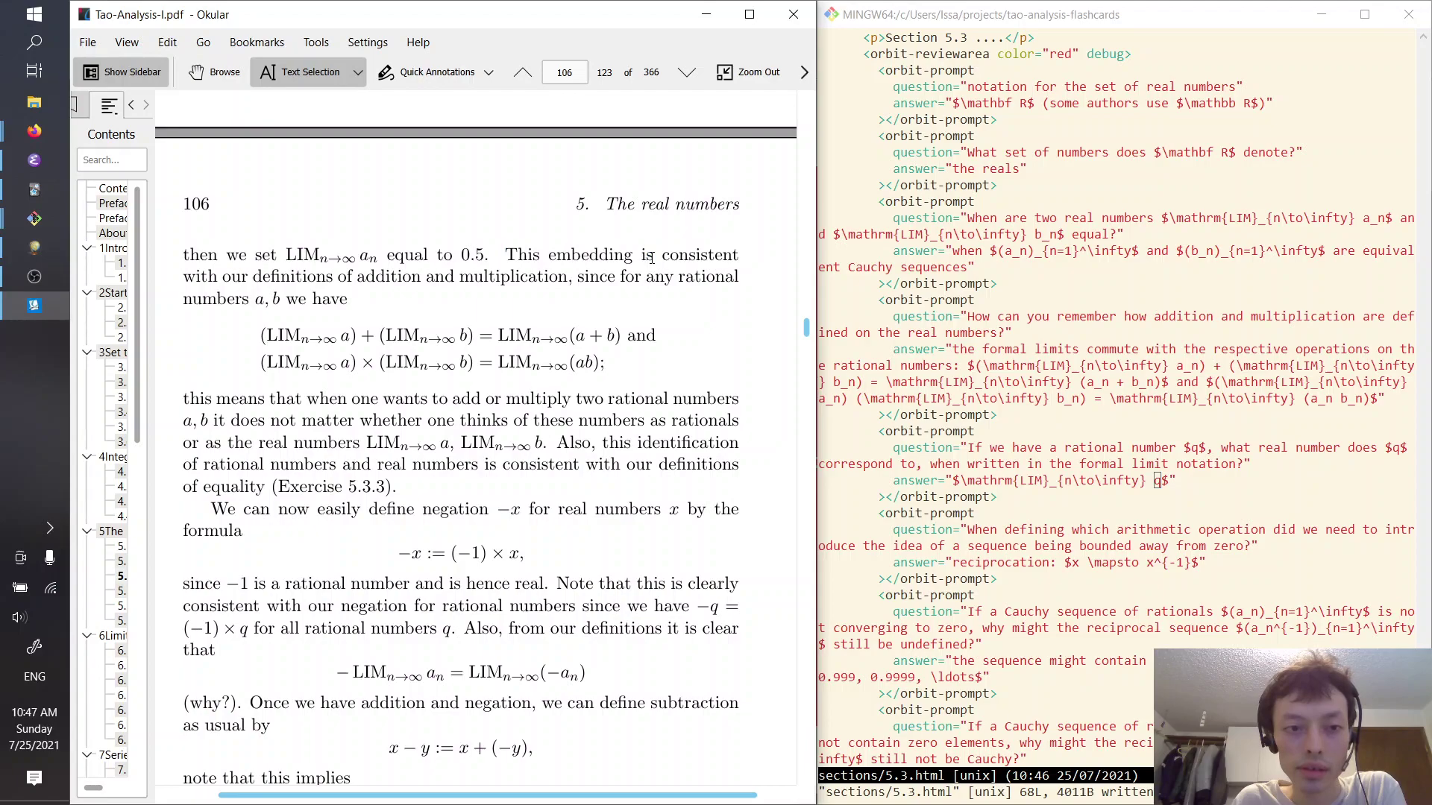
scroll(648, 269, "down", 2)
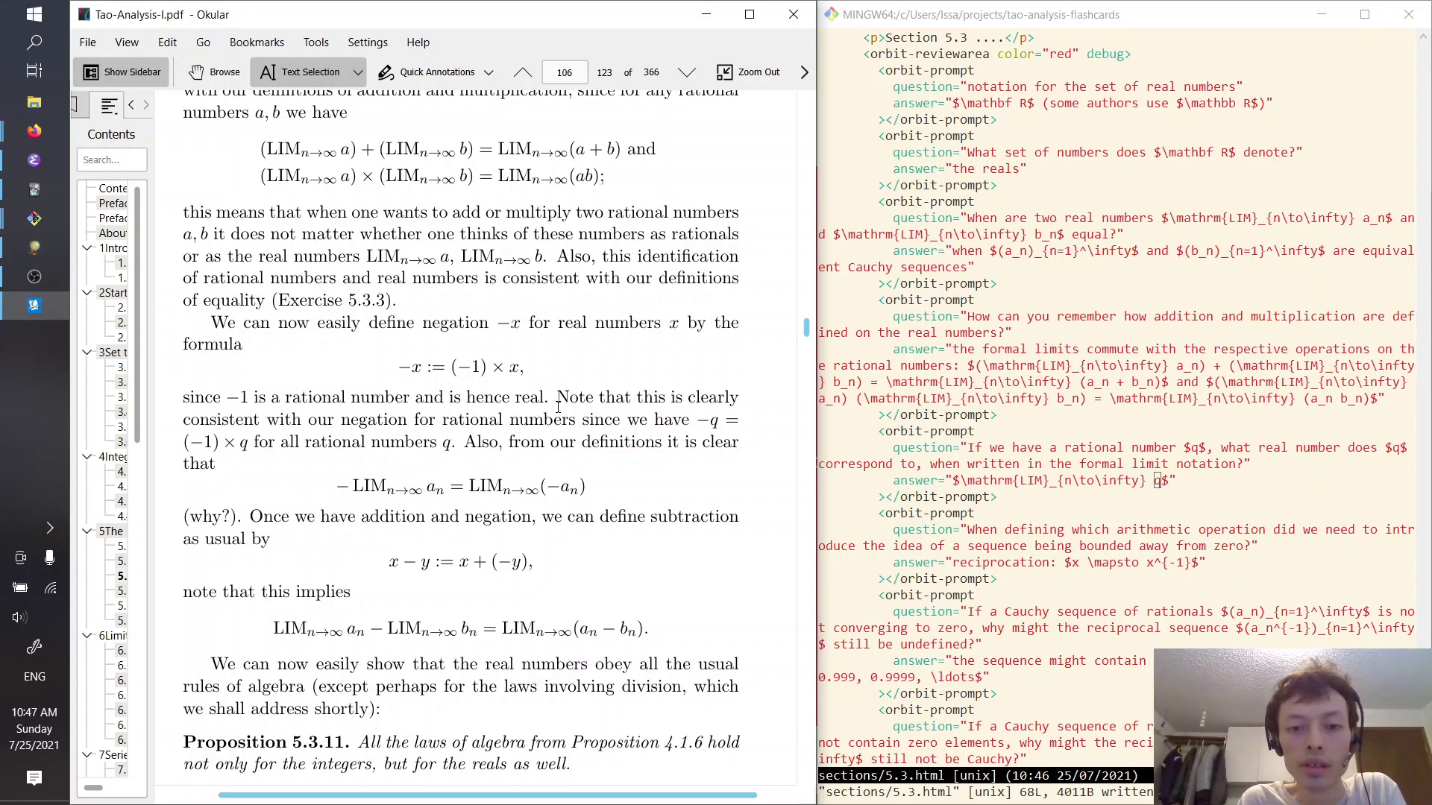
left_click_drag(557, 408, 682, 422)
left_click(547, 337)
scroll(546, 337, "down", 1)
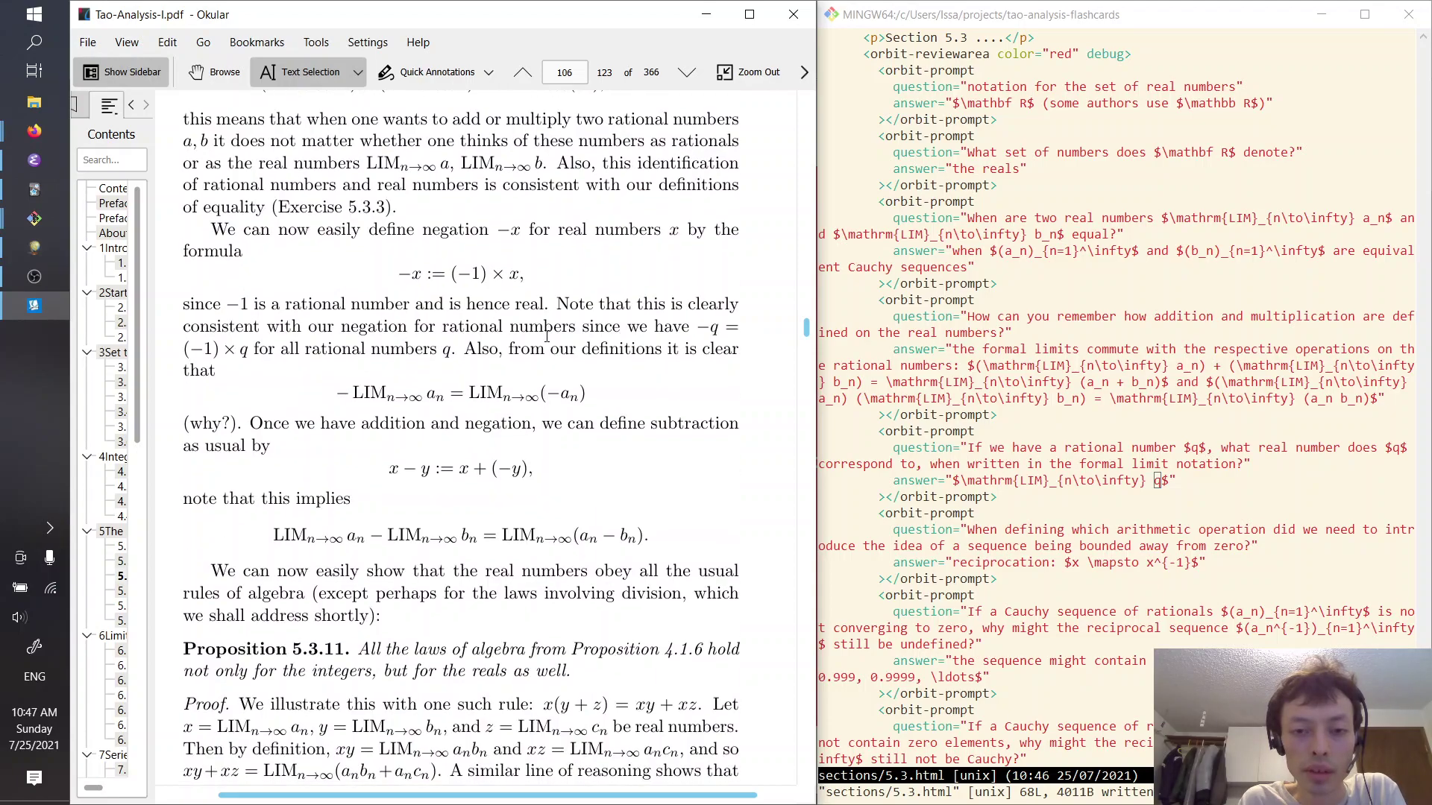
left_click_drag(561, 306, 691, 330)
Switch to sections/5.3.html in the MINGW64 terminal and paste an empty orbit-prompt block after the rational-number prompt
key("alt+Tab")
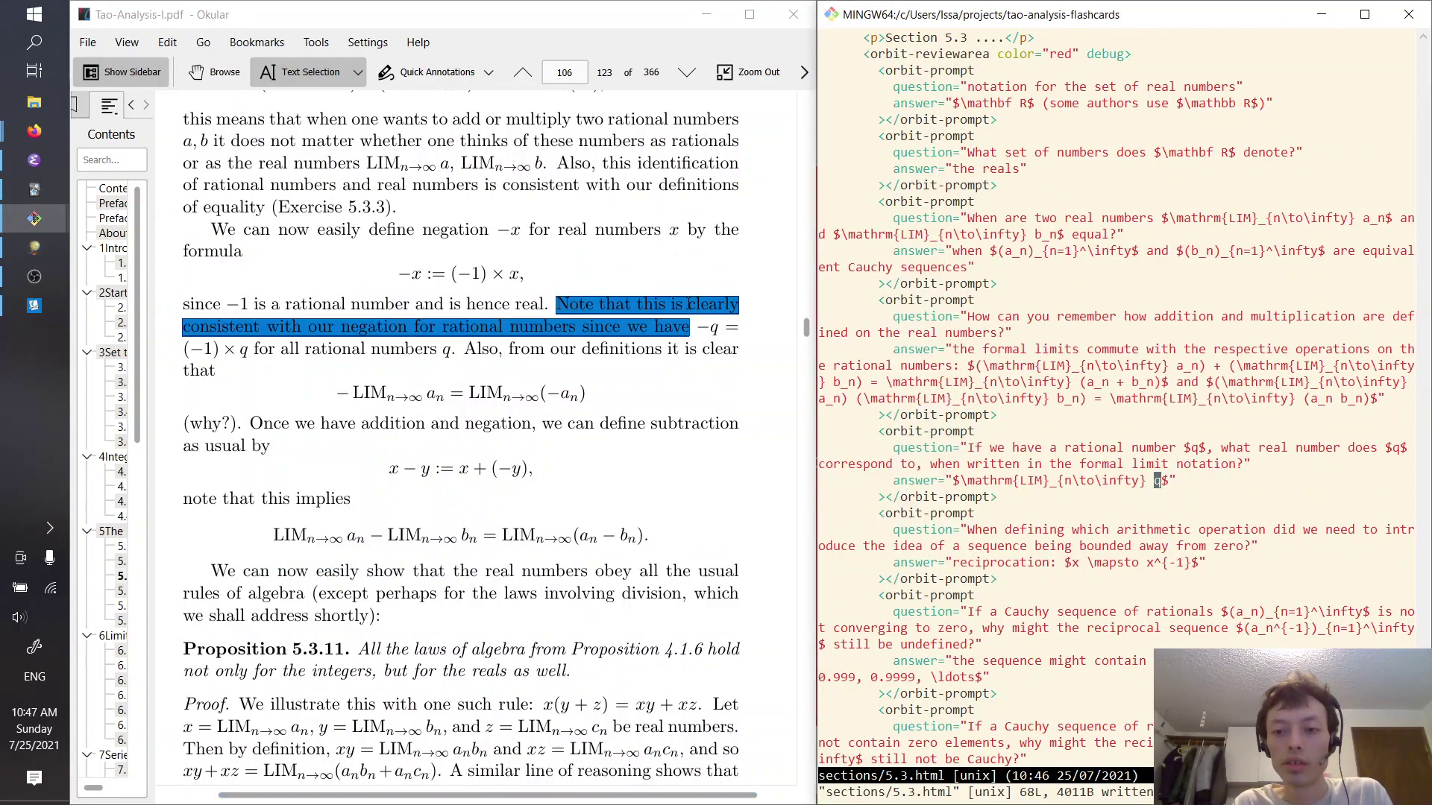
key("j")
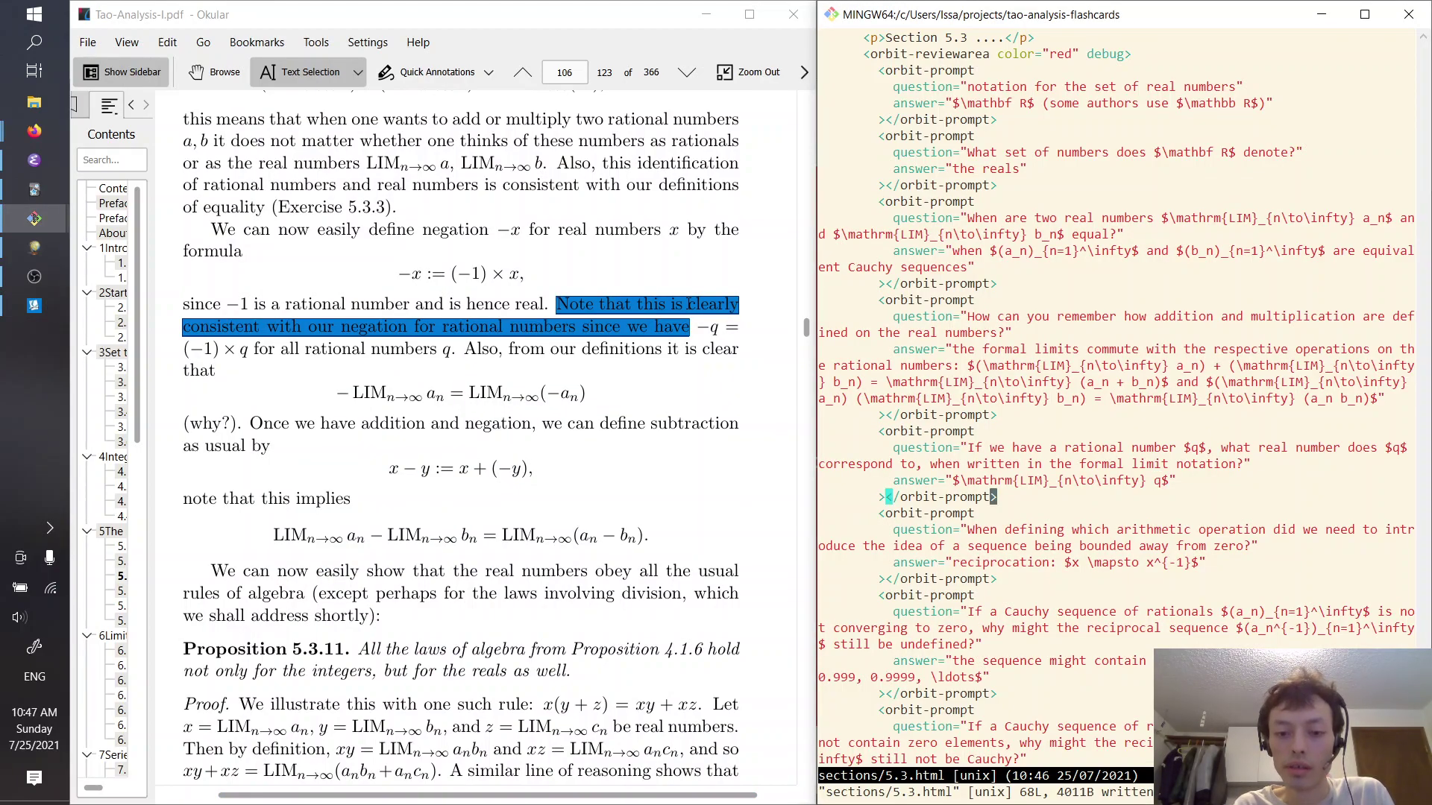
key("z")
key("z")
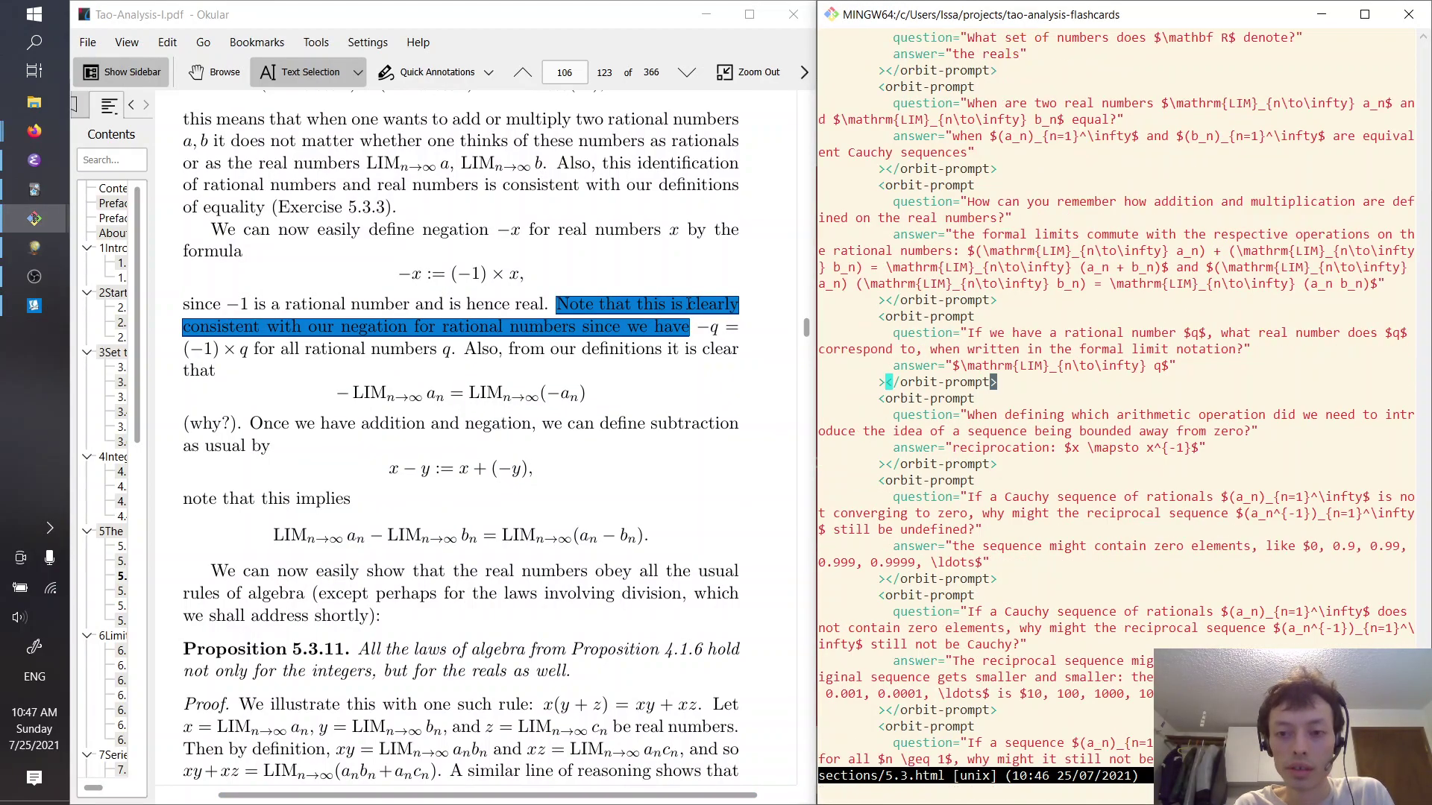
key("p")
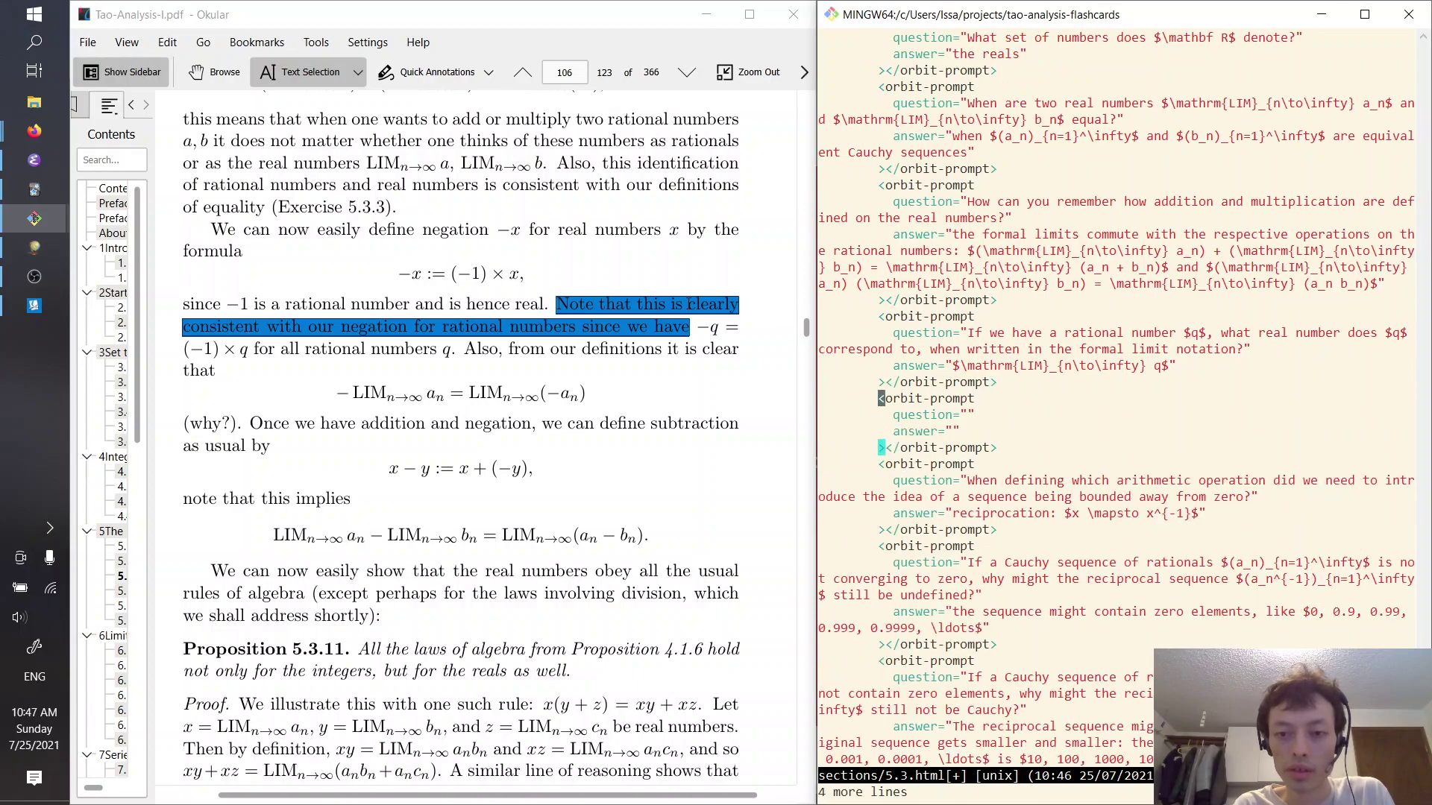
Write the new prompt's question as "How do we define the negation $-x$ for the real number $x$?"
key("j")
key("$")
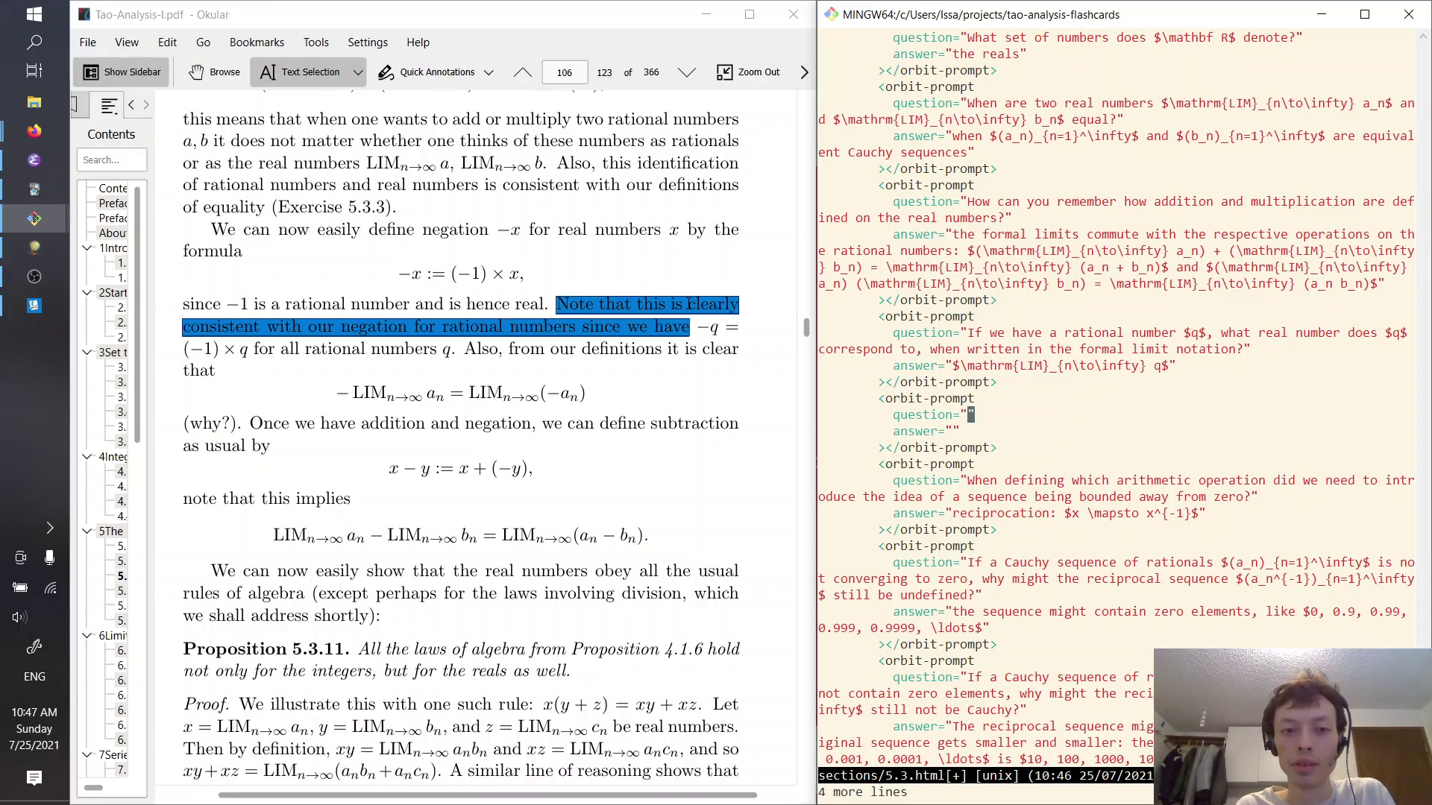
type("ion=\"")
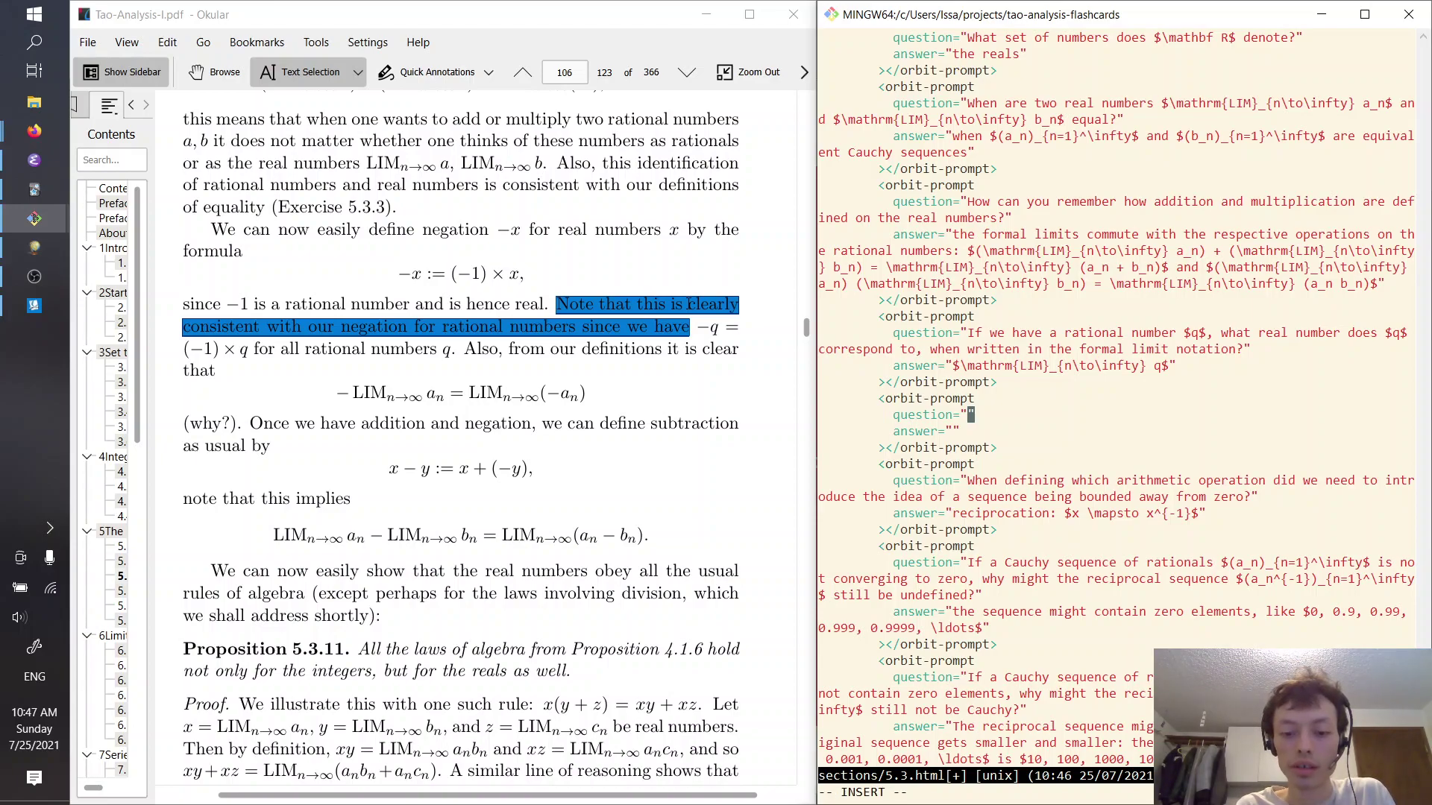
type("How ")
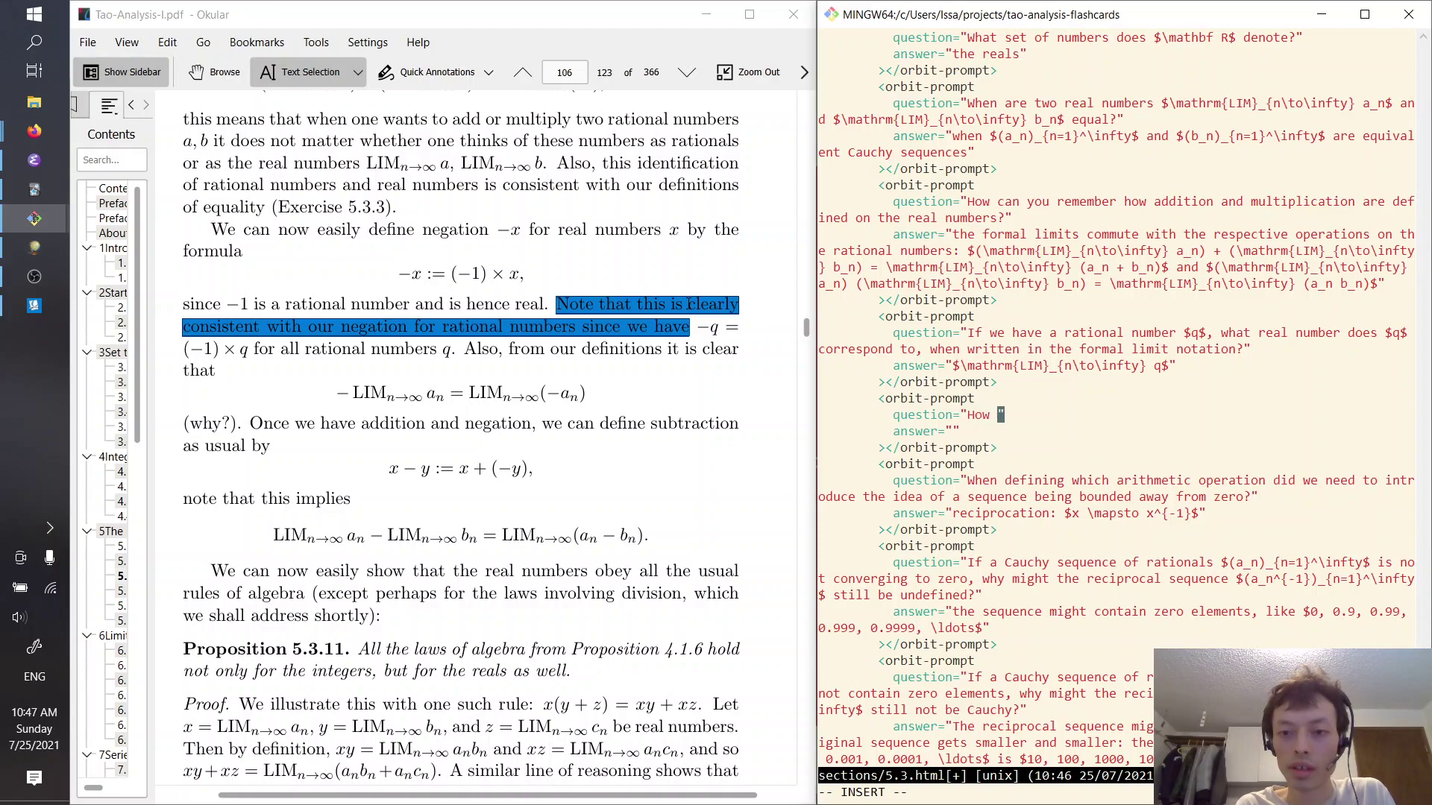
type("do we define ")
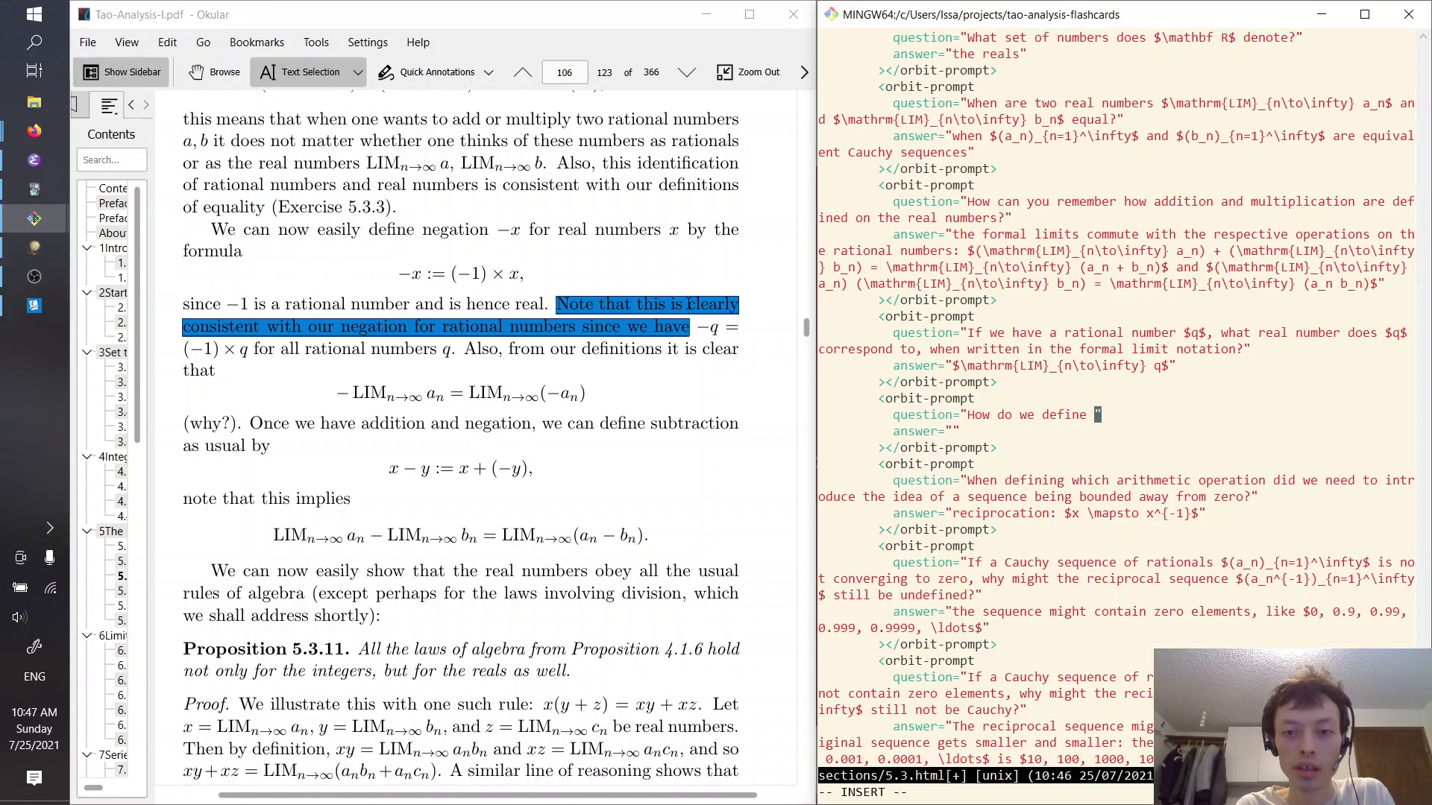
type("the negation ")
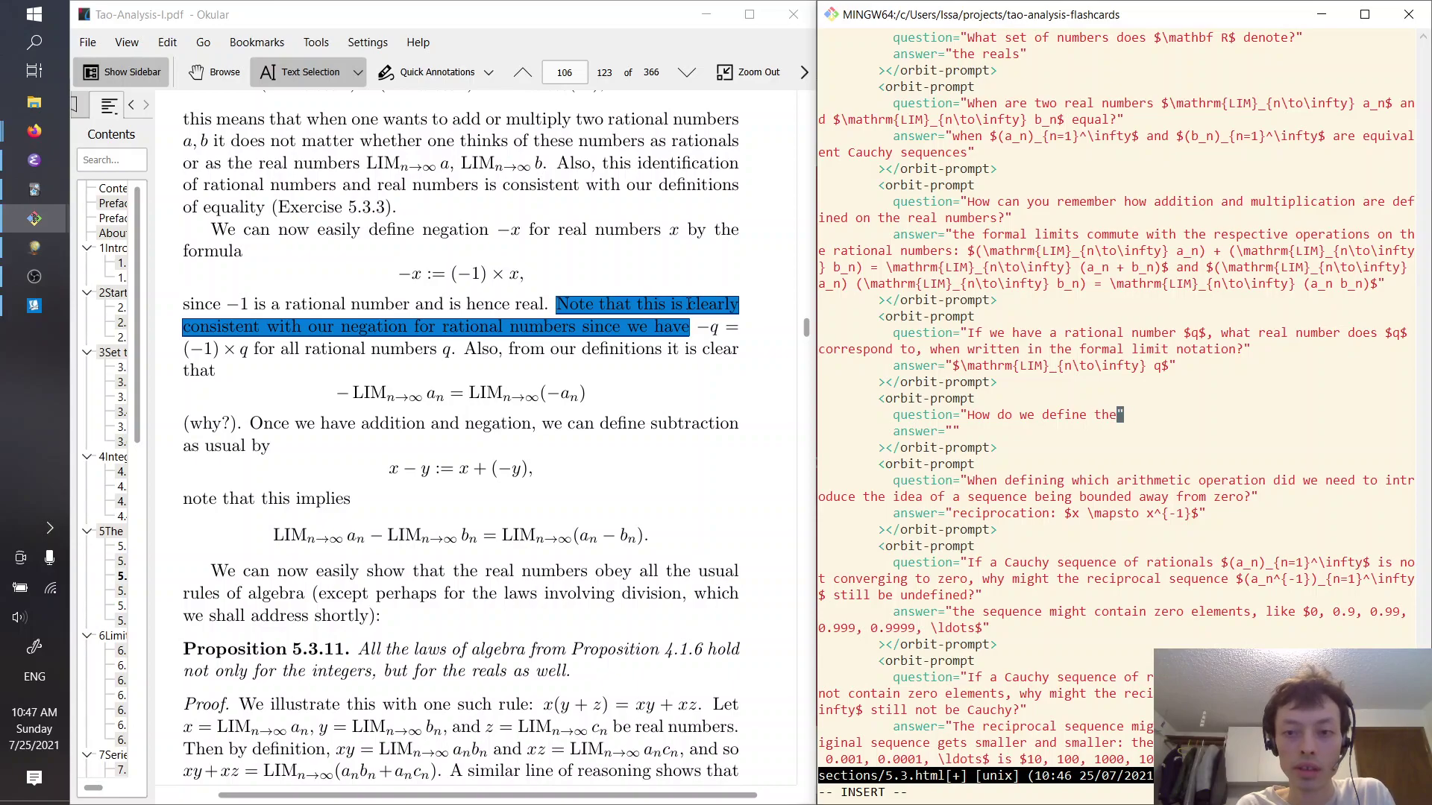
type("$-x$ fo")
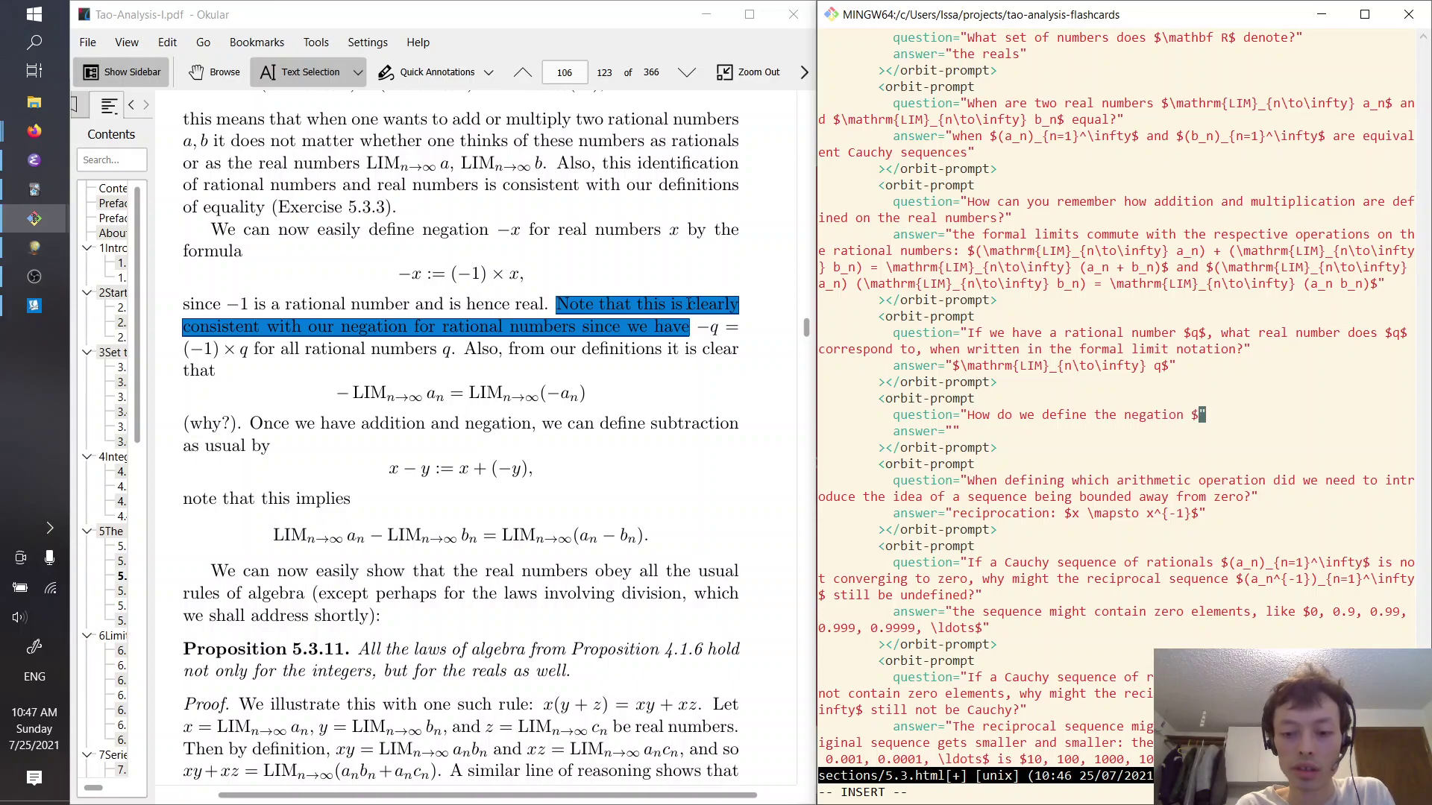
type("r the")
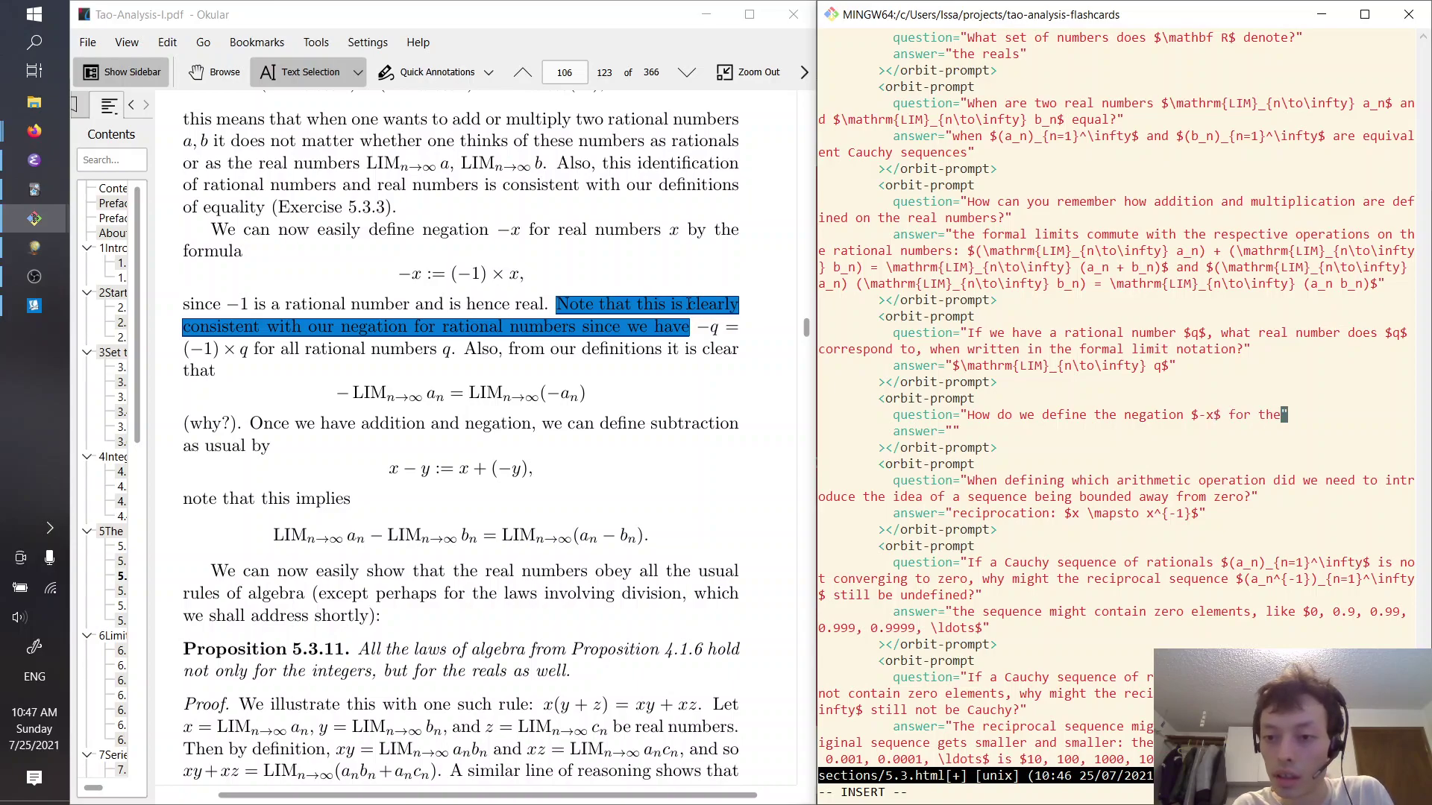
type(" real number")
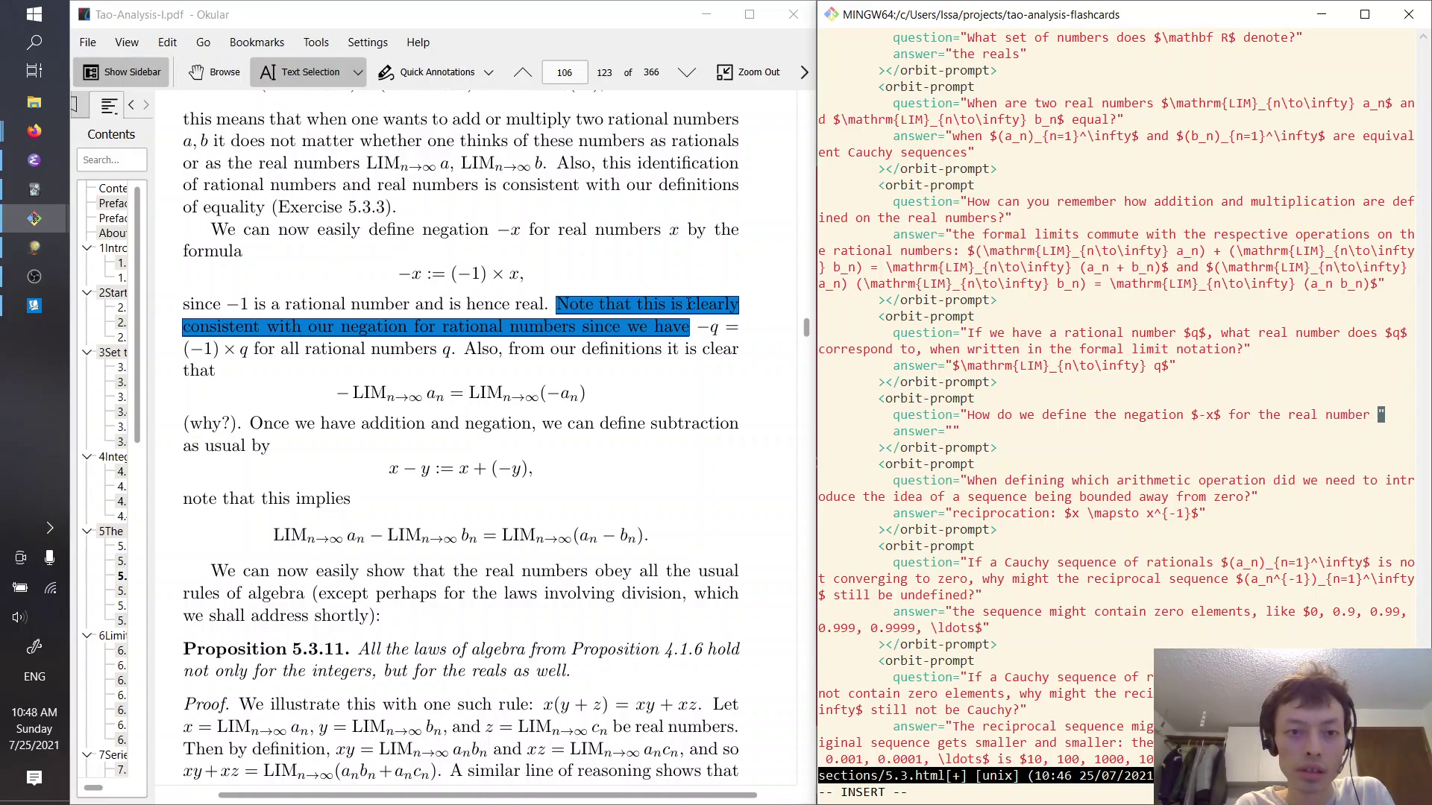
type(" $x$?")
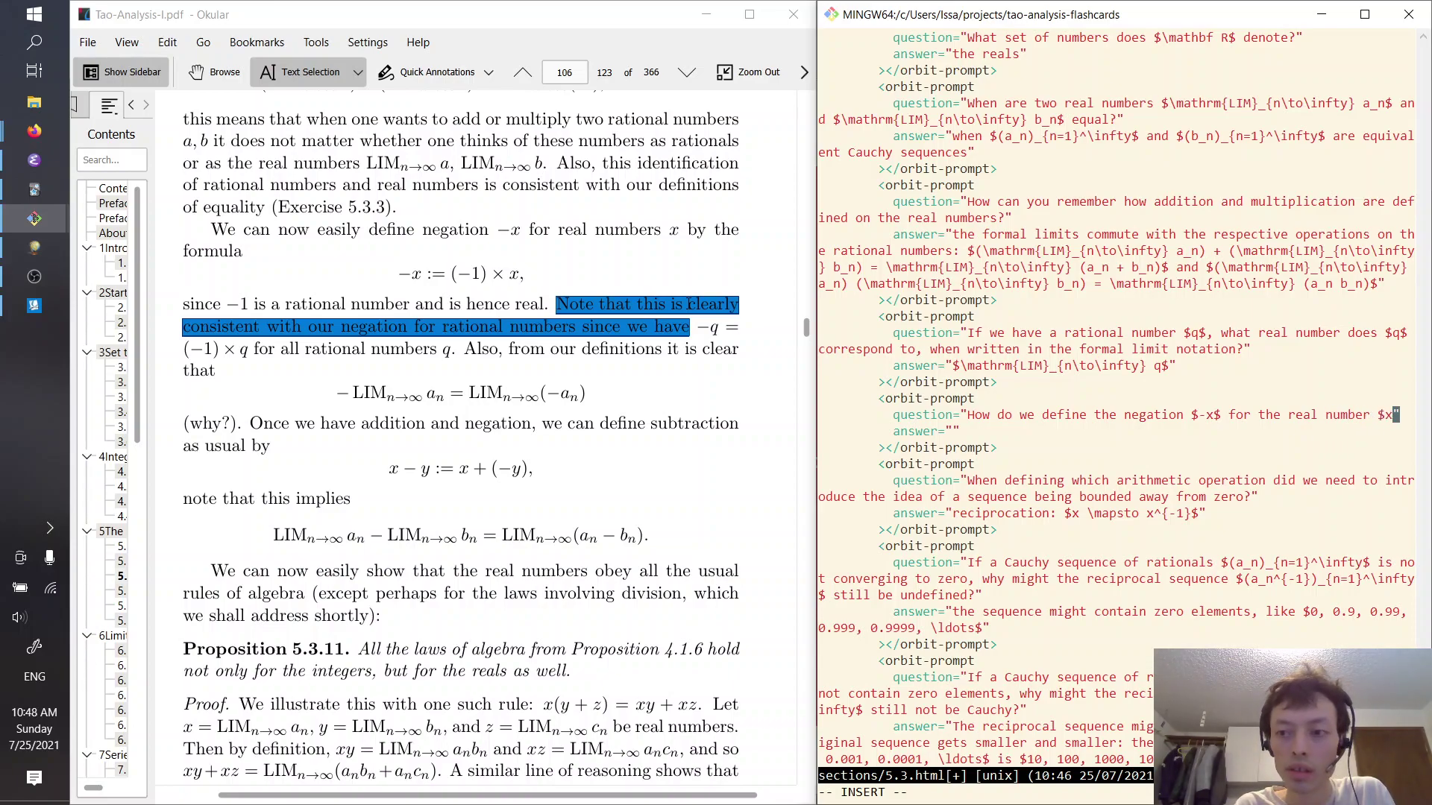
Fill in the negation prompt's answer as "$(-1) \times x$" and save sections/5.3.html
key("Escape")
key("j")
key("i")
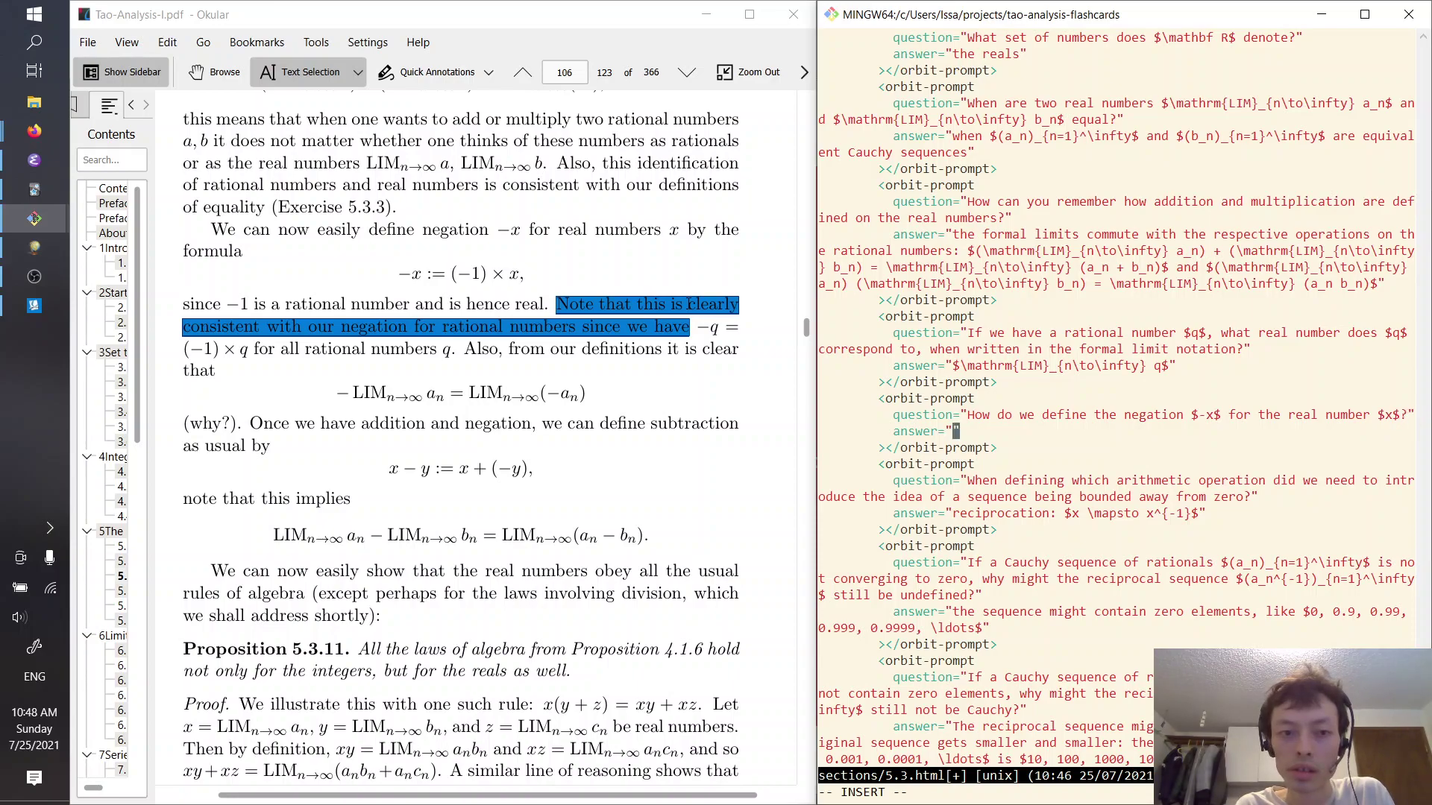
type("$$")
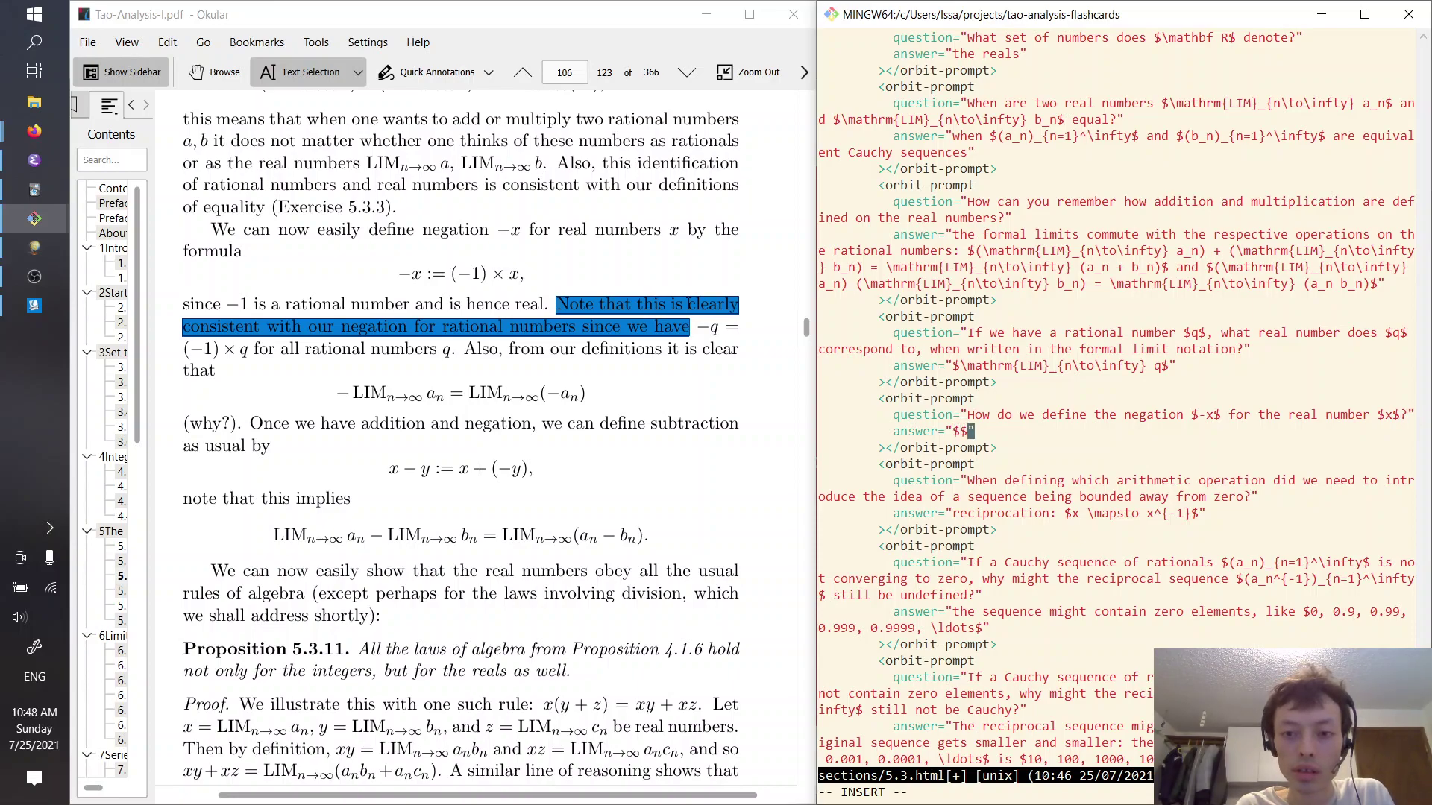
key("Escape")
key("i")
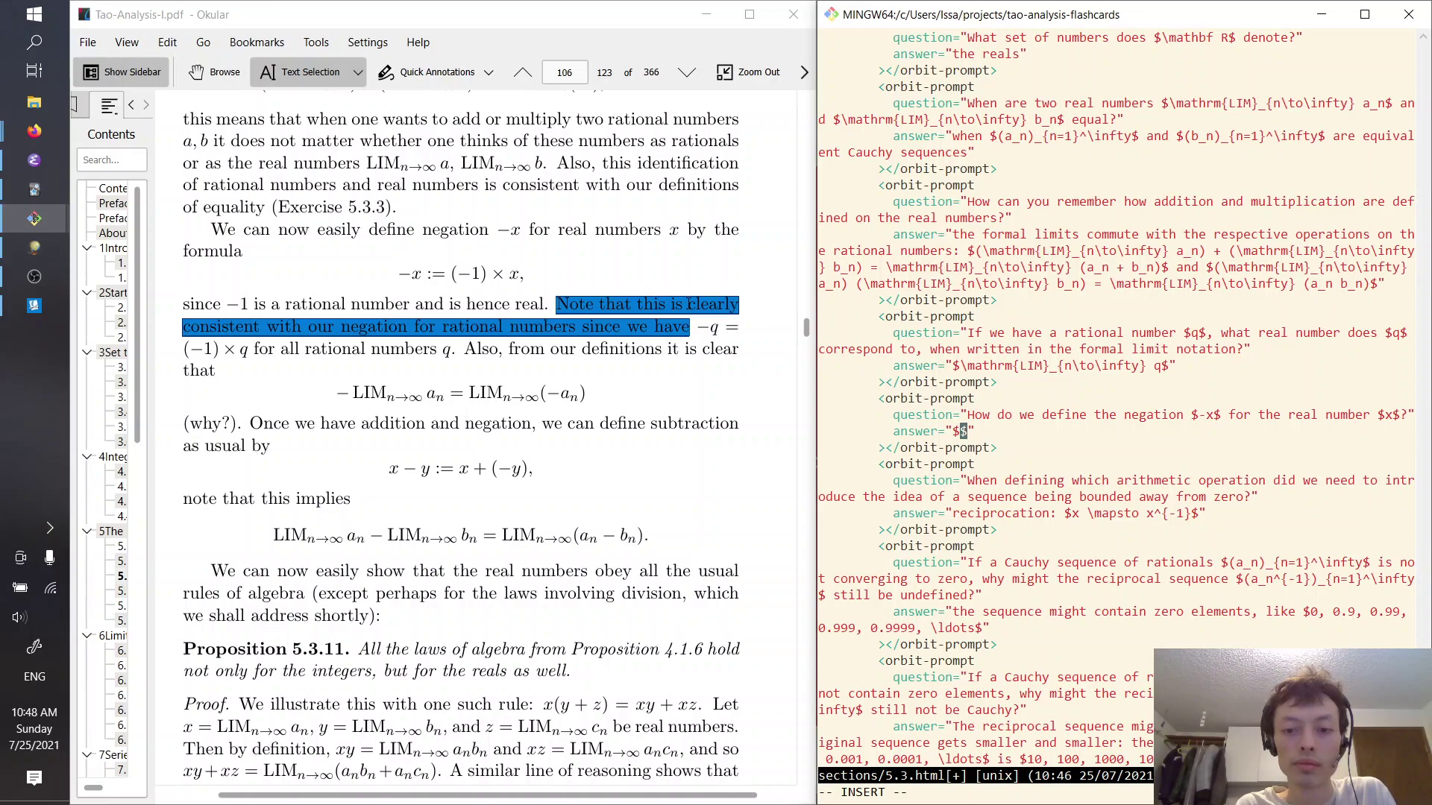
type("(-1")
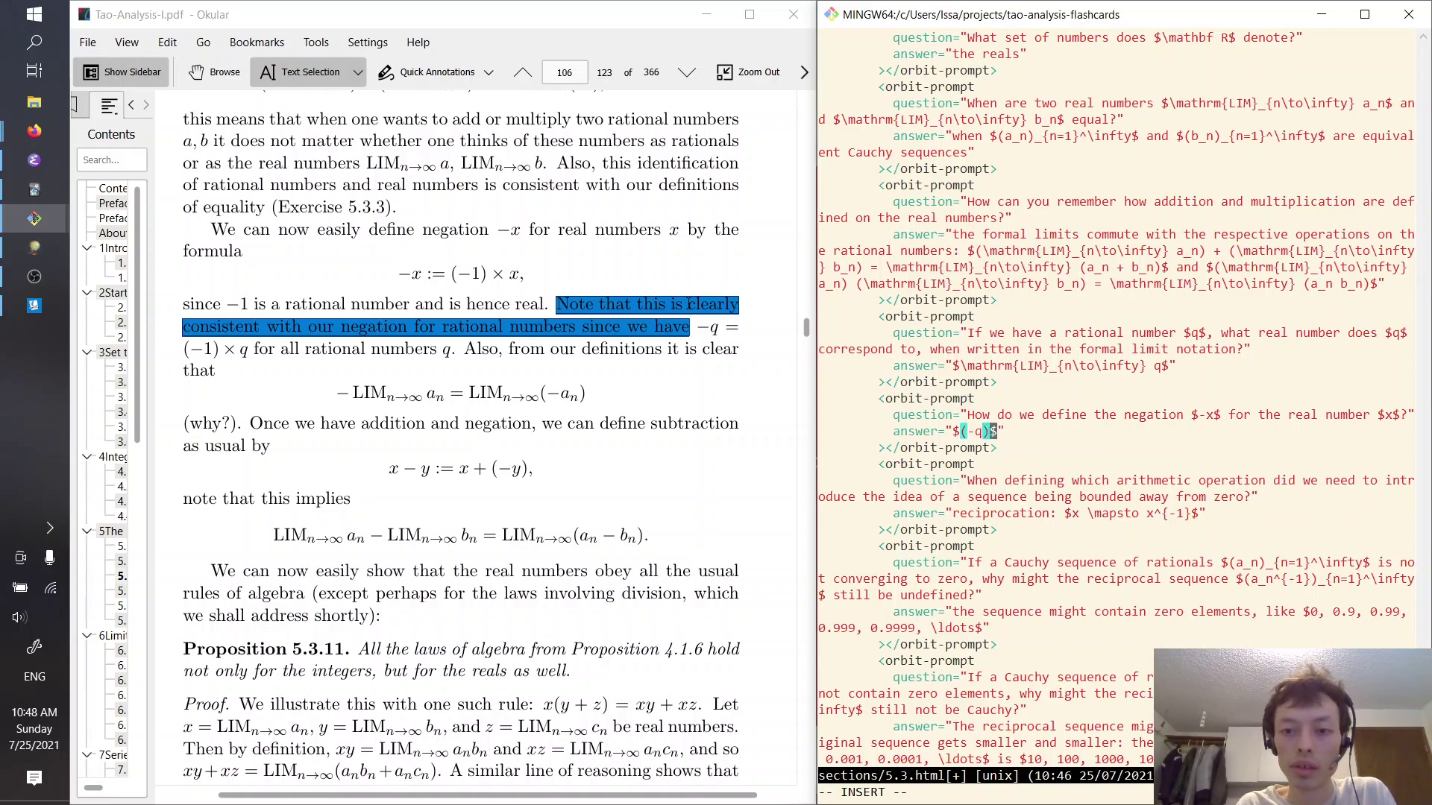
type(") \times x")
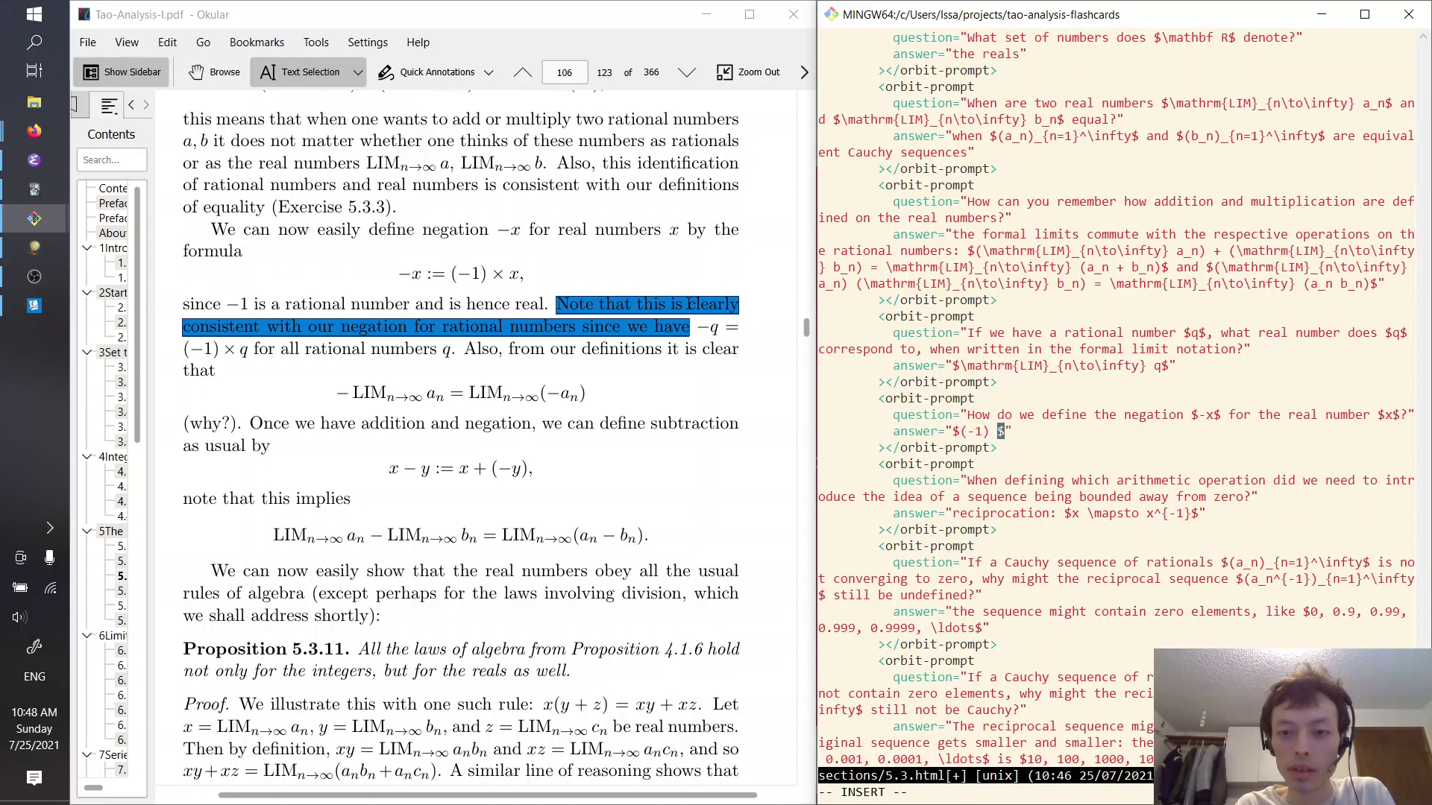
key("Escape")
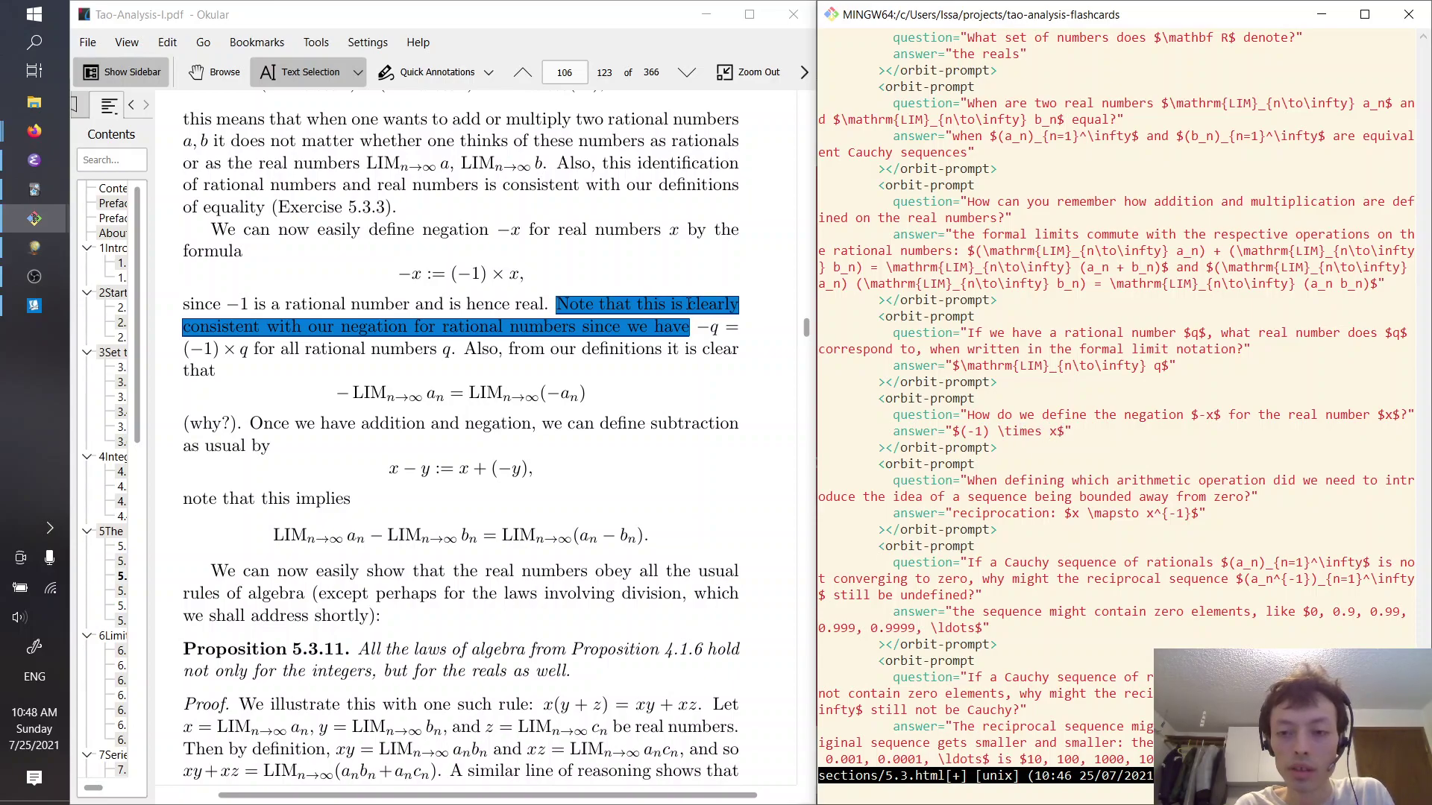
type(":w")
key("Return")
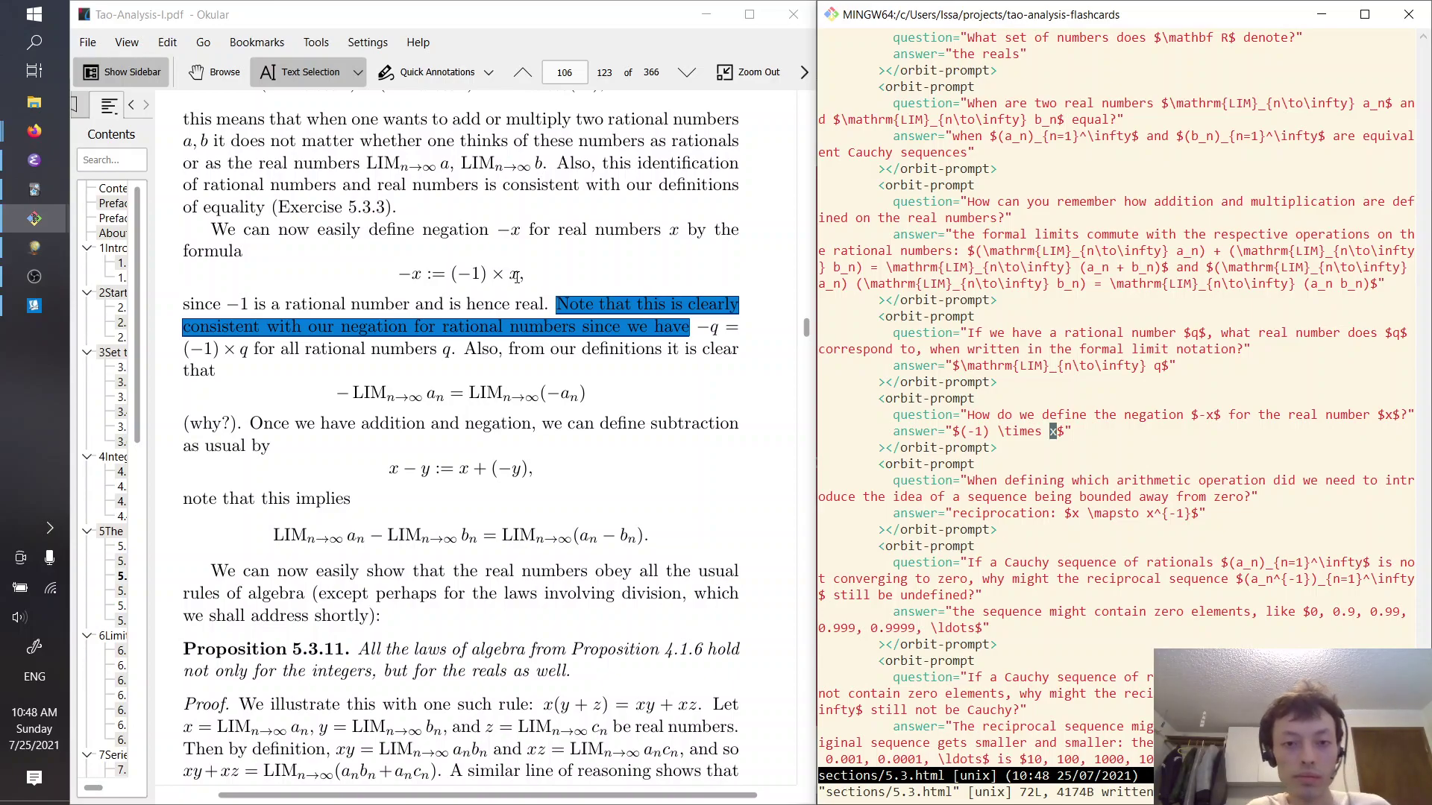
Read the subtraction definition in the Okular textbook, and add an empty orbit-prompt block after the negation prompt in sections/5.3.html
left_click(494, 358)
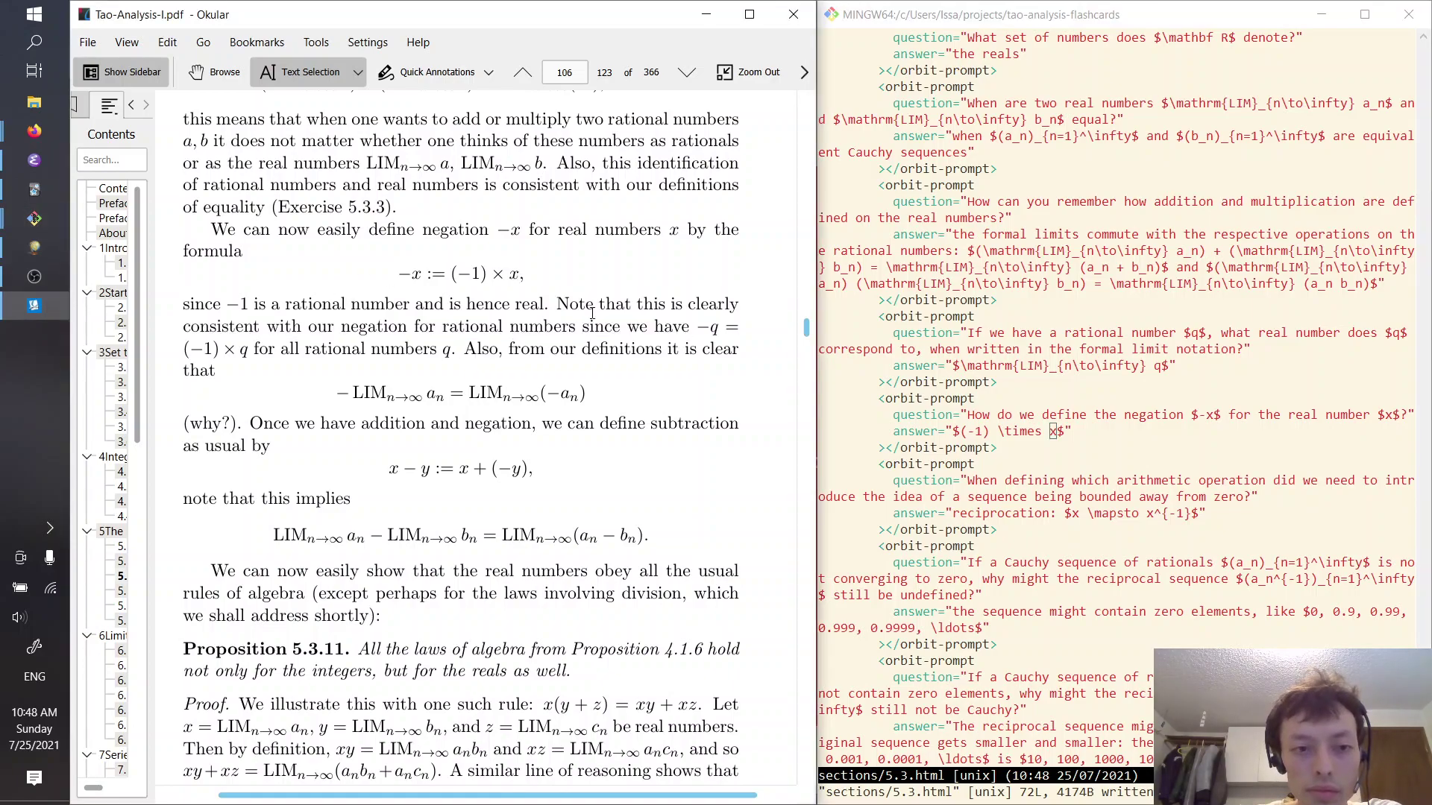
scroll(592, 314, "down", 3)
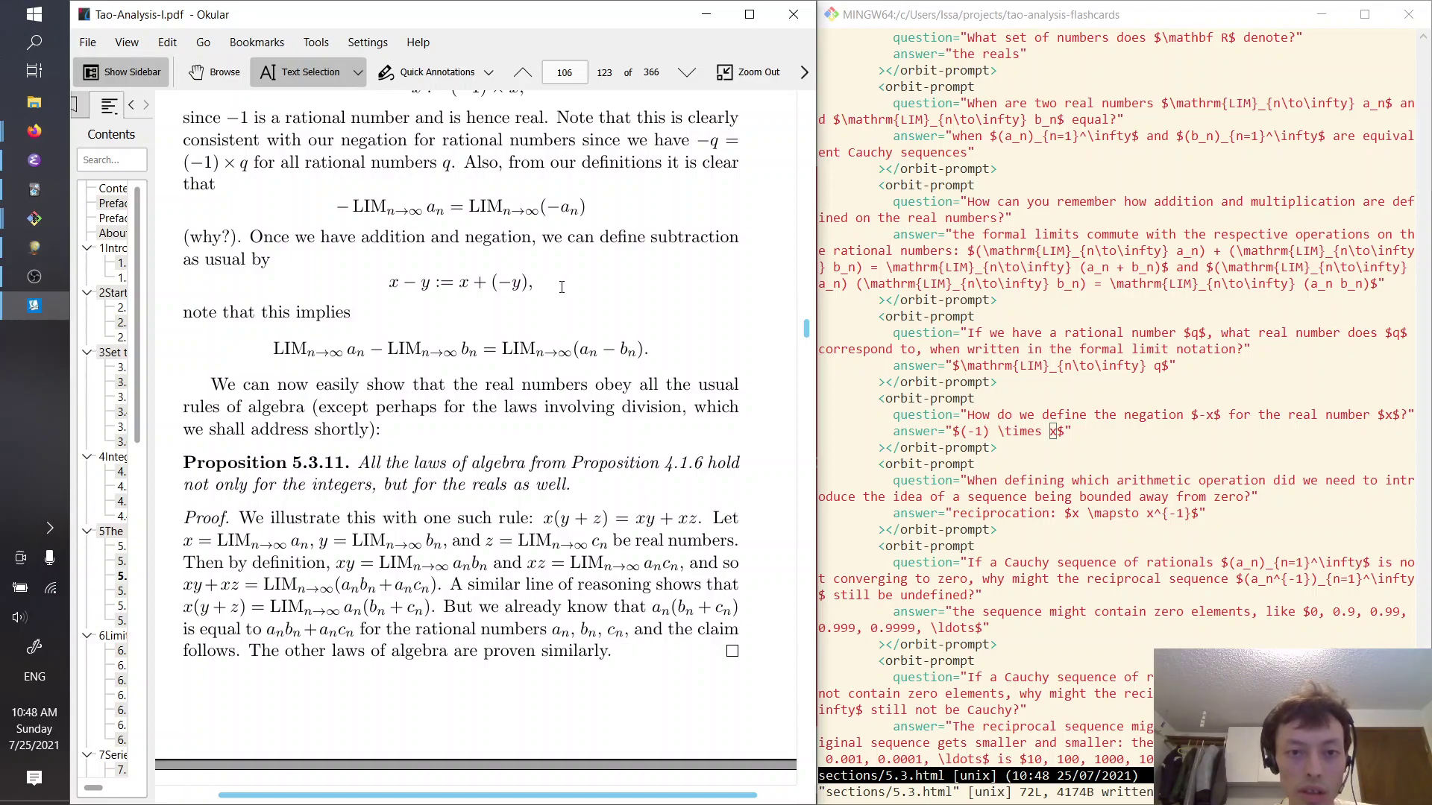
key("alt+Tab")
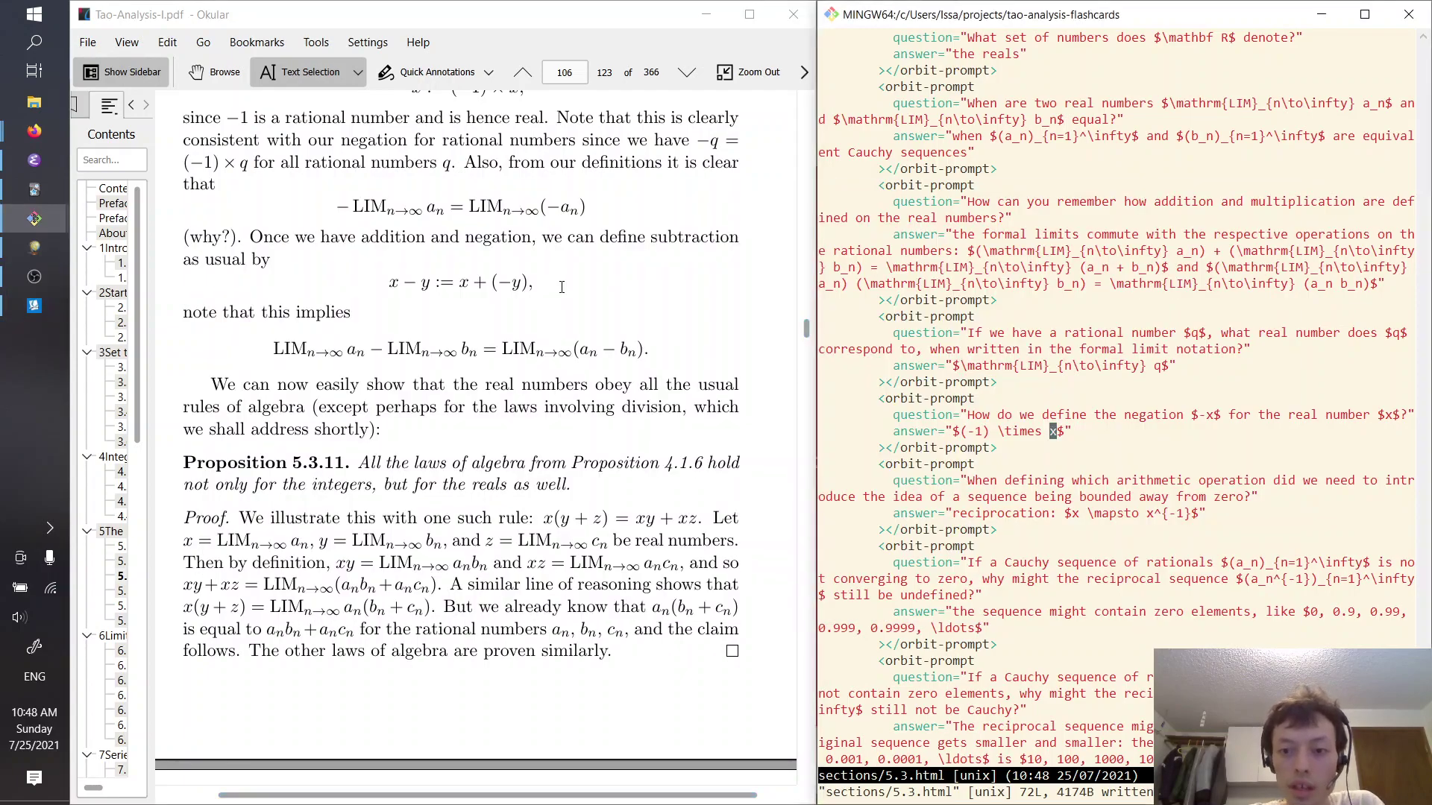
key("j")
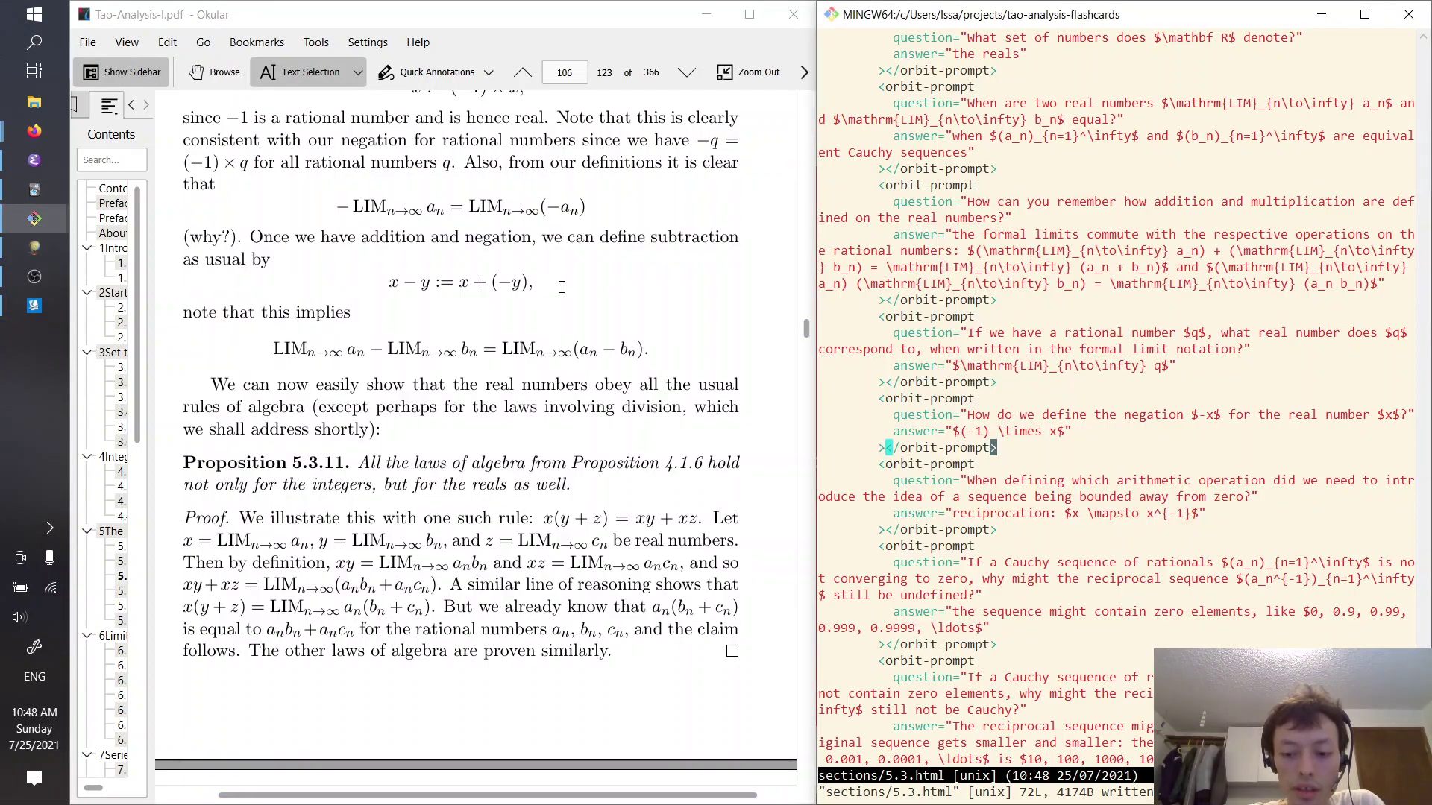
key("p")
Begin the empty prompt's question with "How do we define subtraction "
key("j")
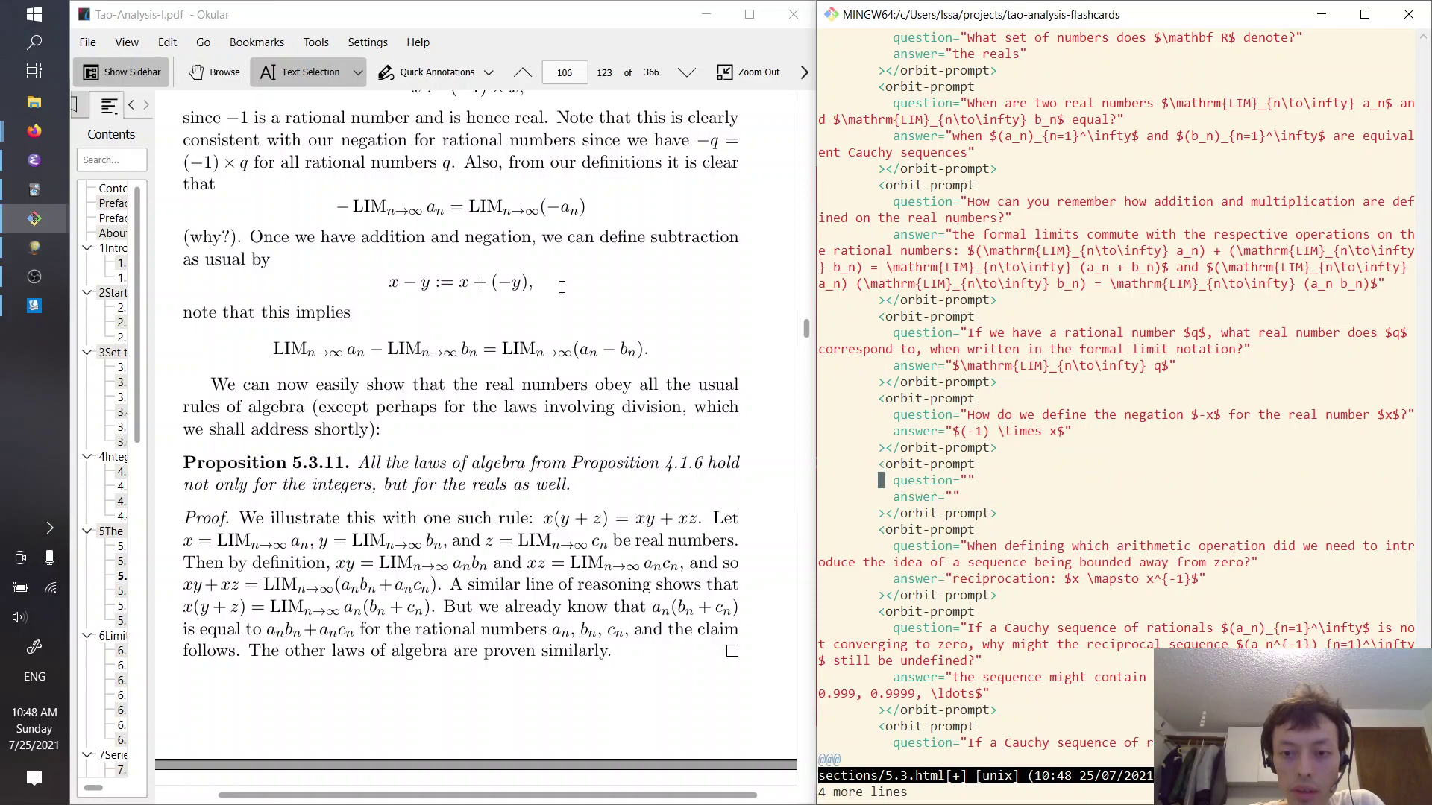
key("dollar")
key("i")
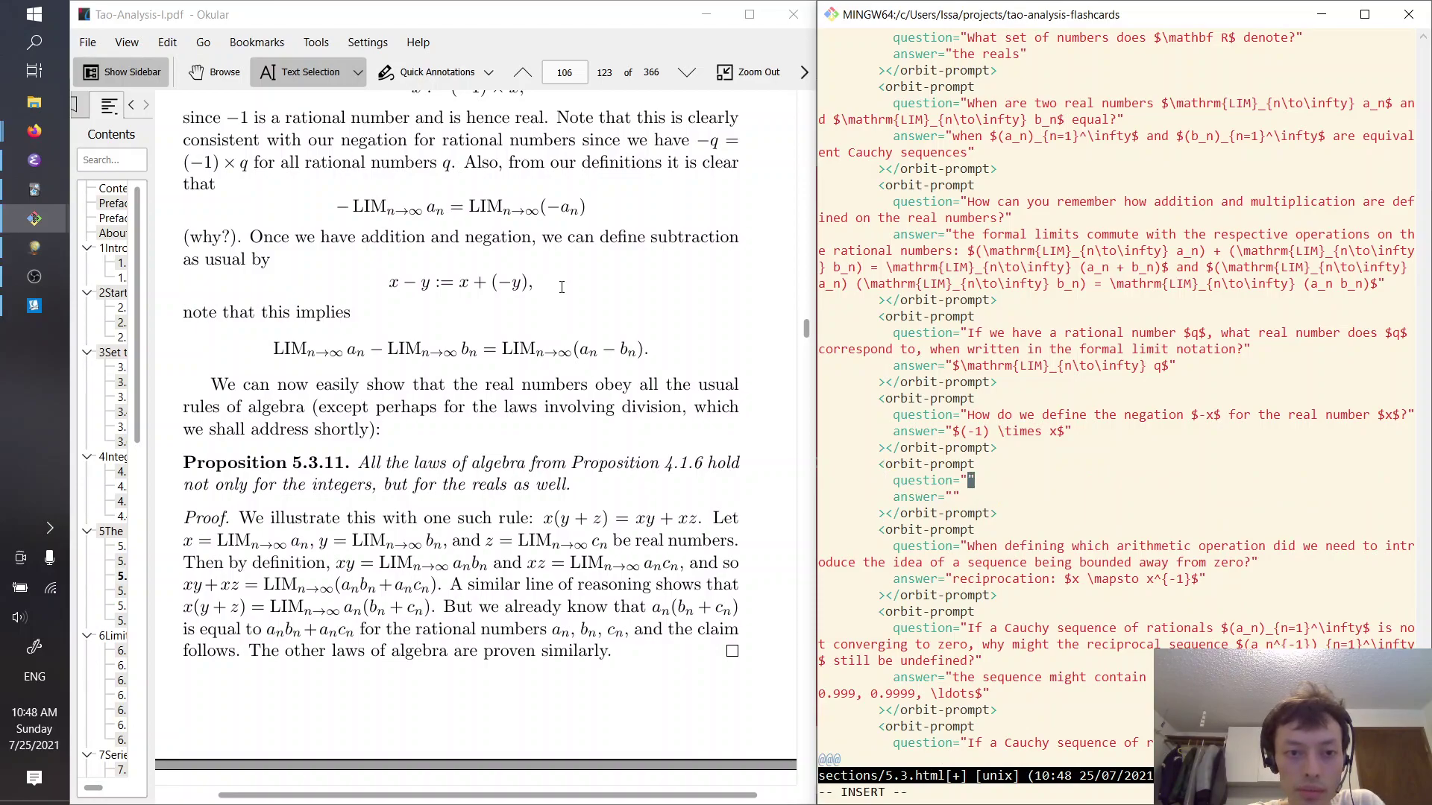
type("How do we defi")
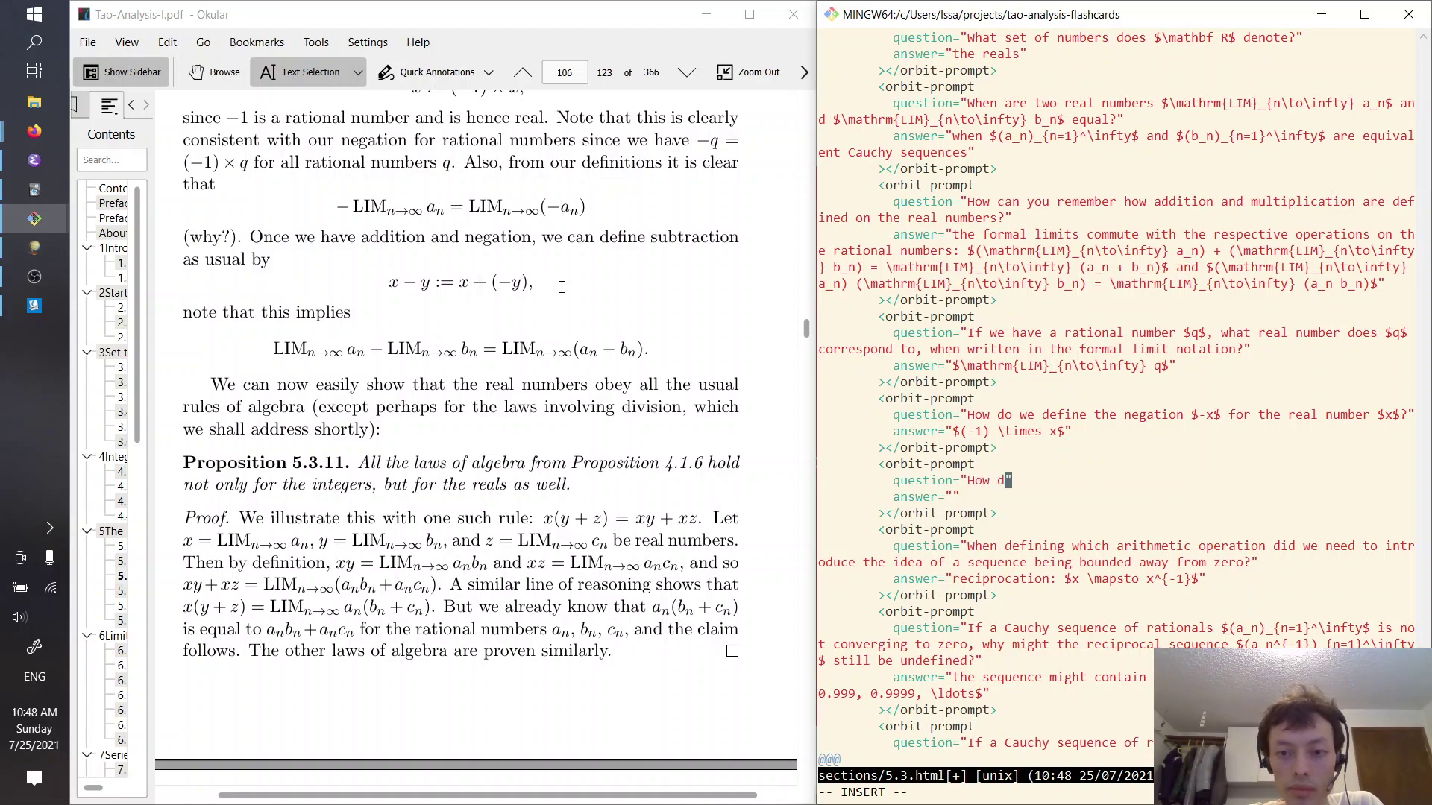
type("ne subtrac")
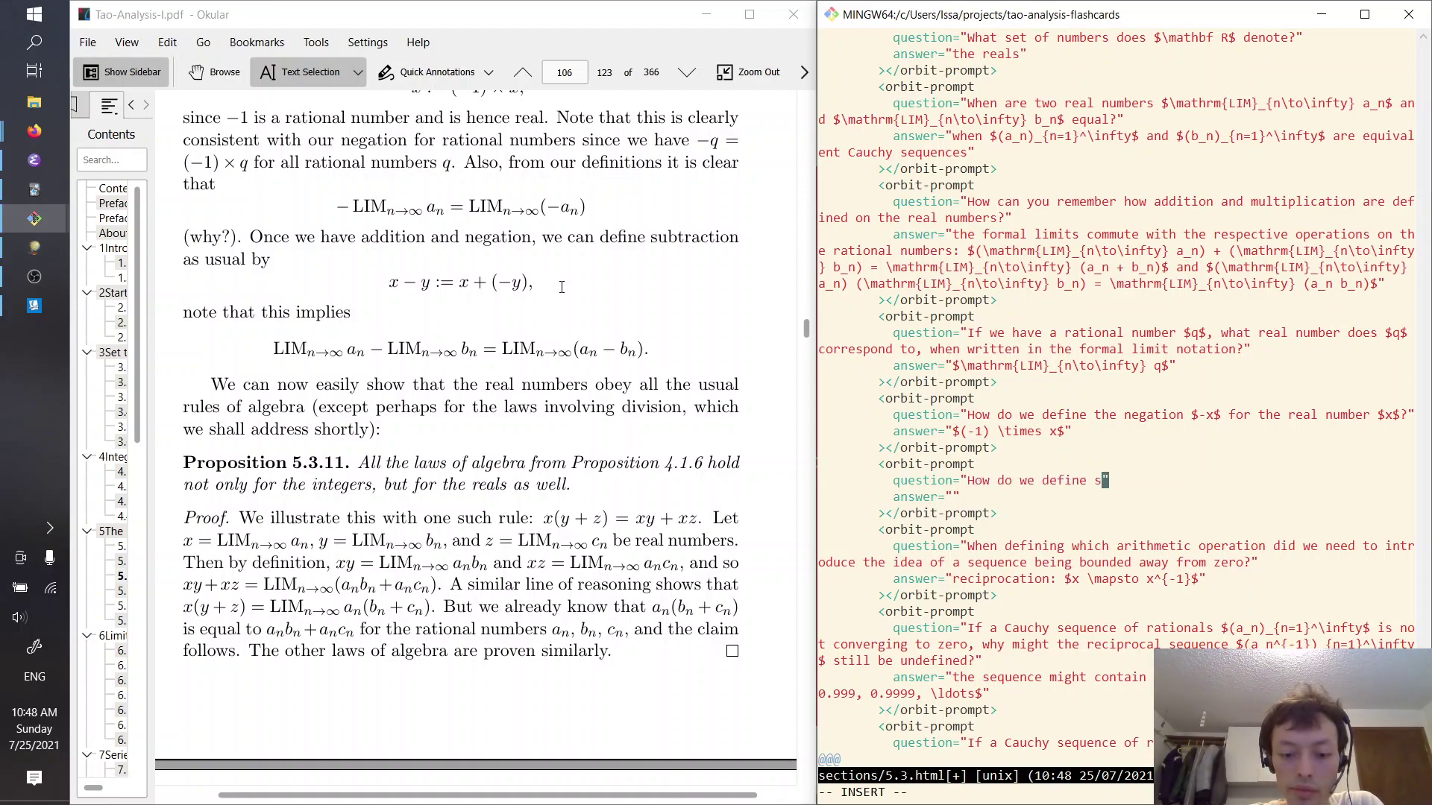
type("tion")
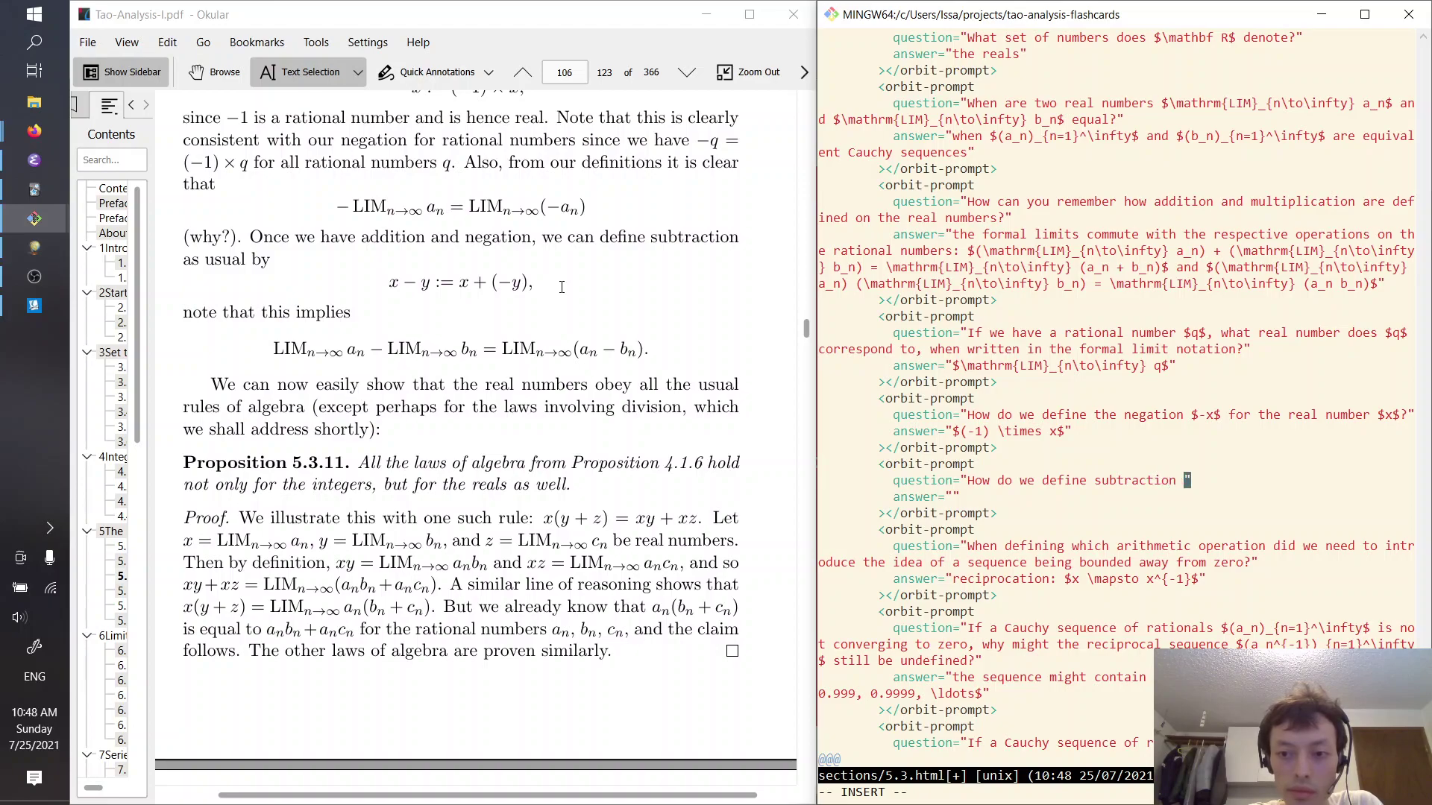
Insert the word "the" before "subtraction" in the new prompt's question
key("Escape")
type("b")
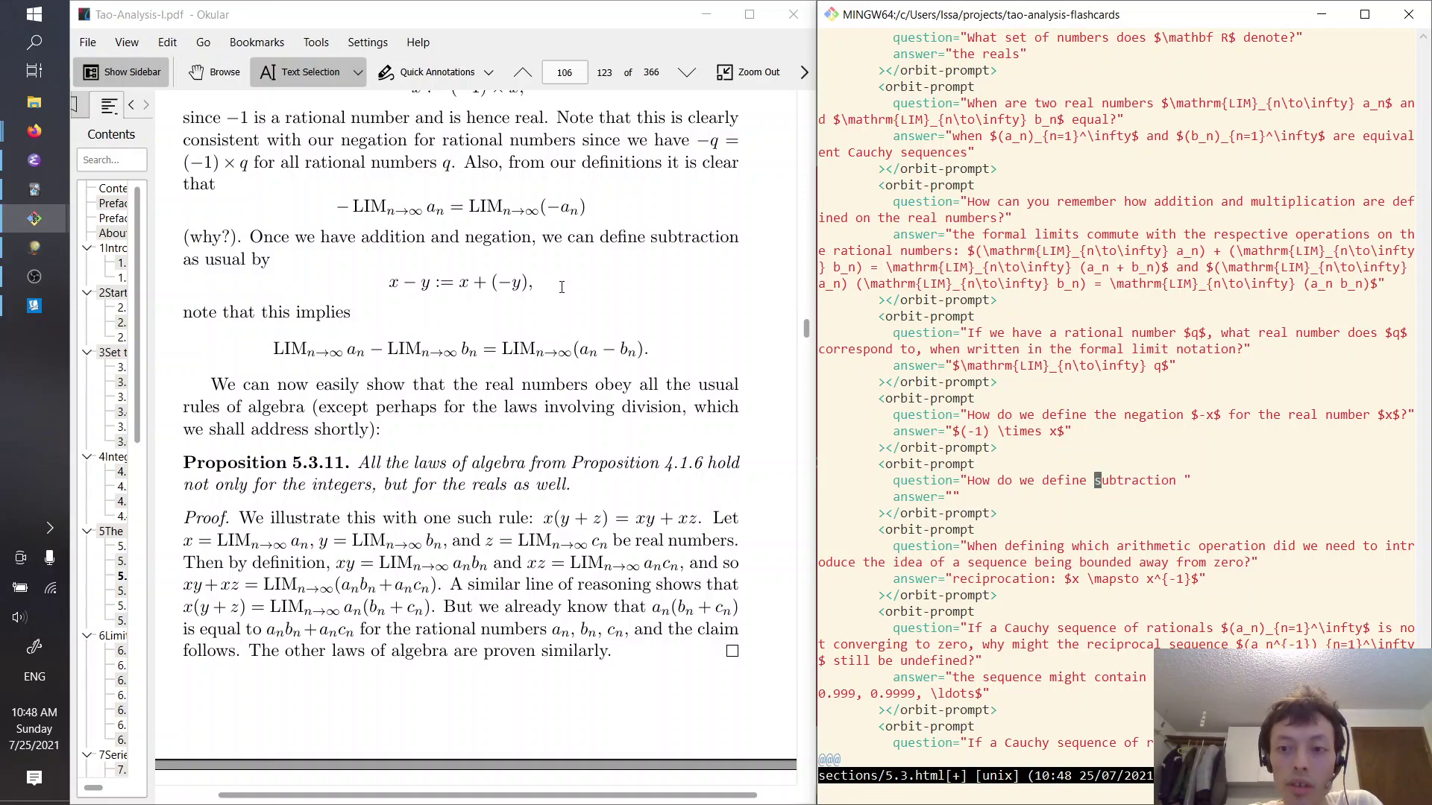
type("ithe")
key("Escape")
key("e")
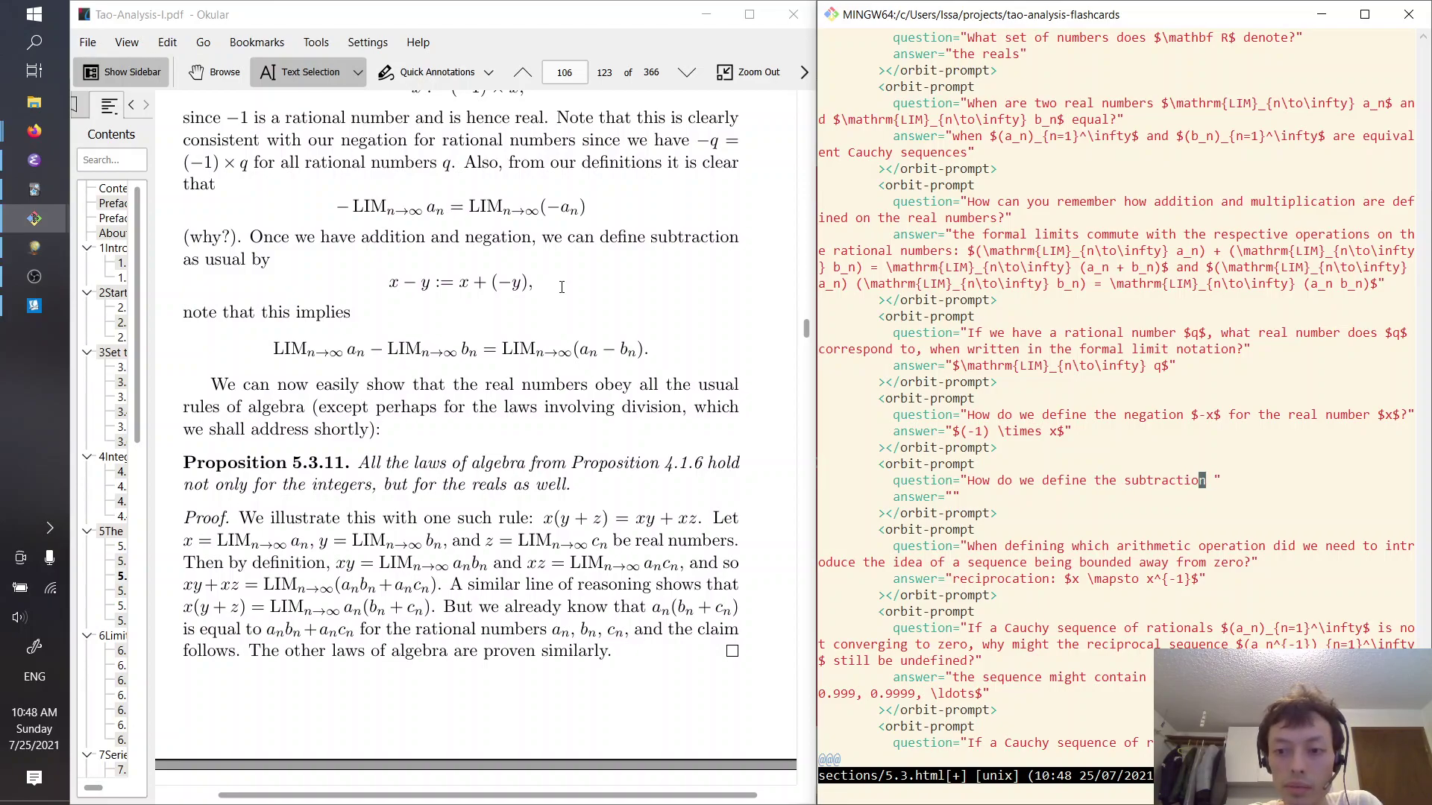
Complete the new prompt's question to read "How do we define the subtraction $x-y$ for two real numbers $x$ and $y$?"
type("la$x-y$ for ")
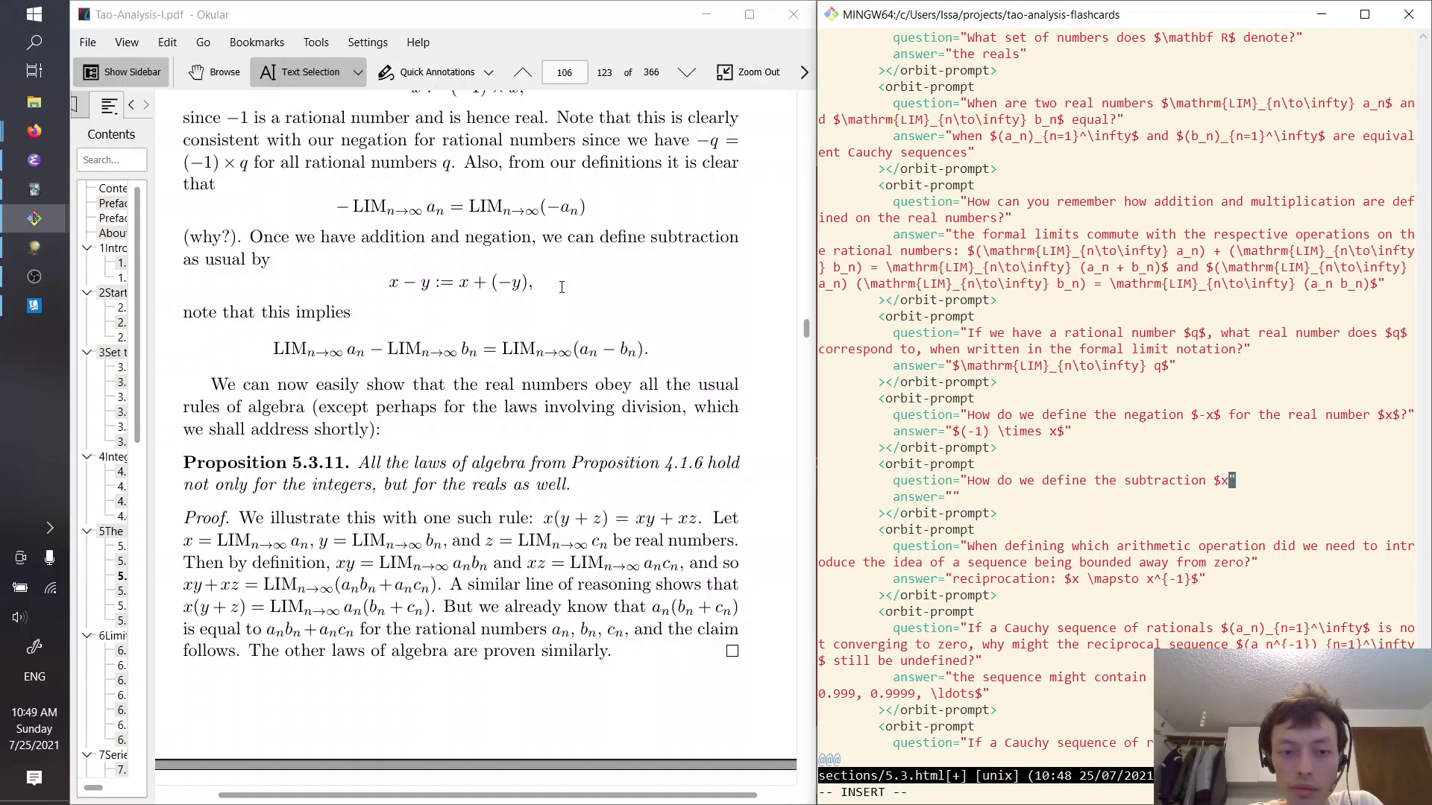
type("two real numbe")
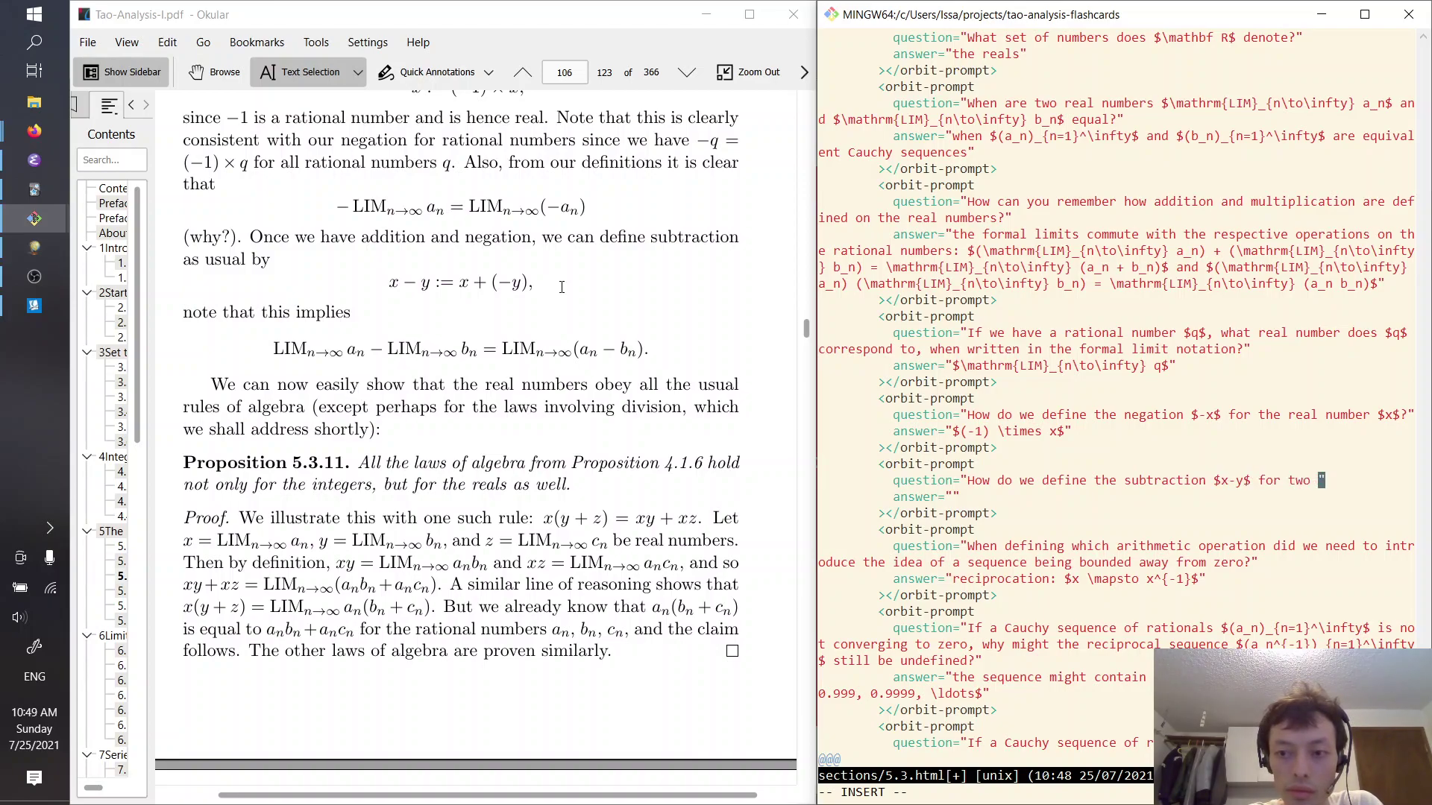
type("rs $x$ ")
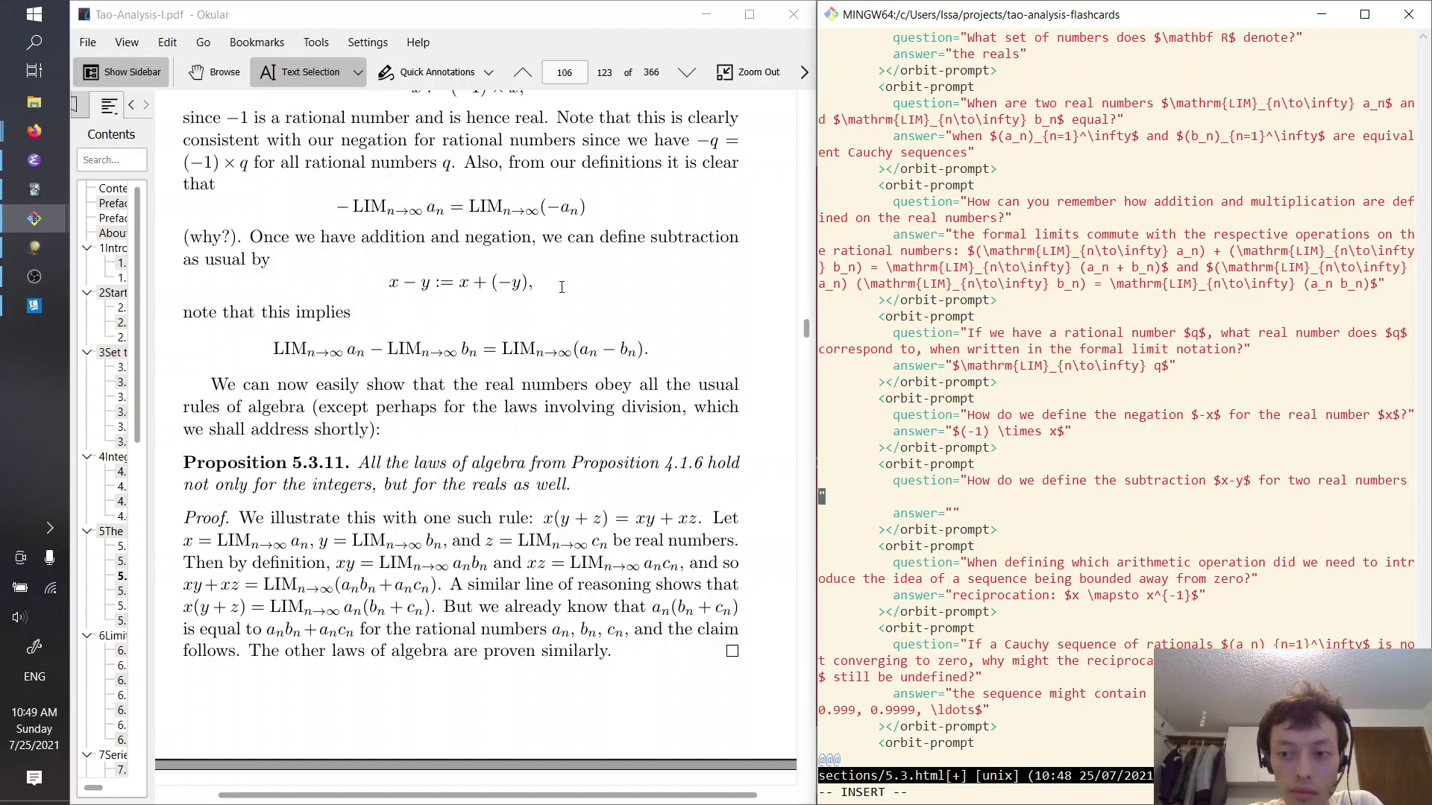
type("and $y4")
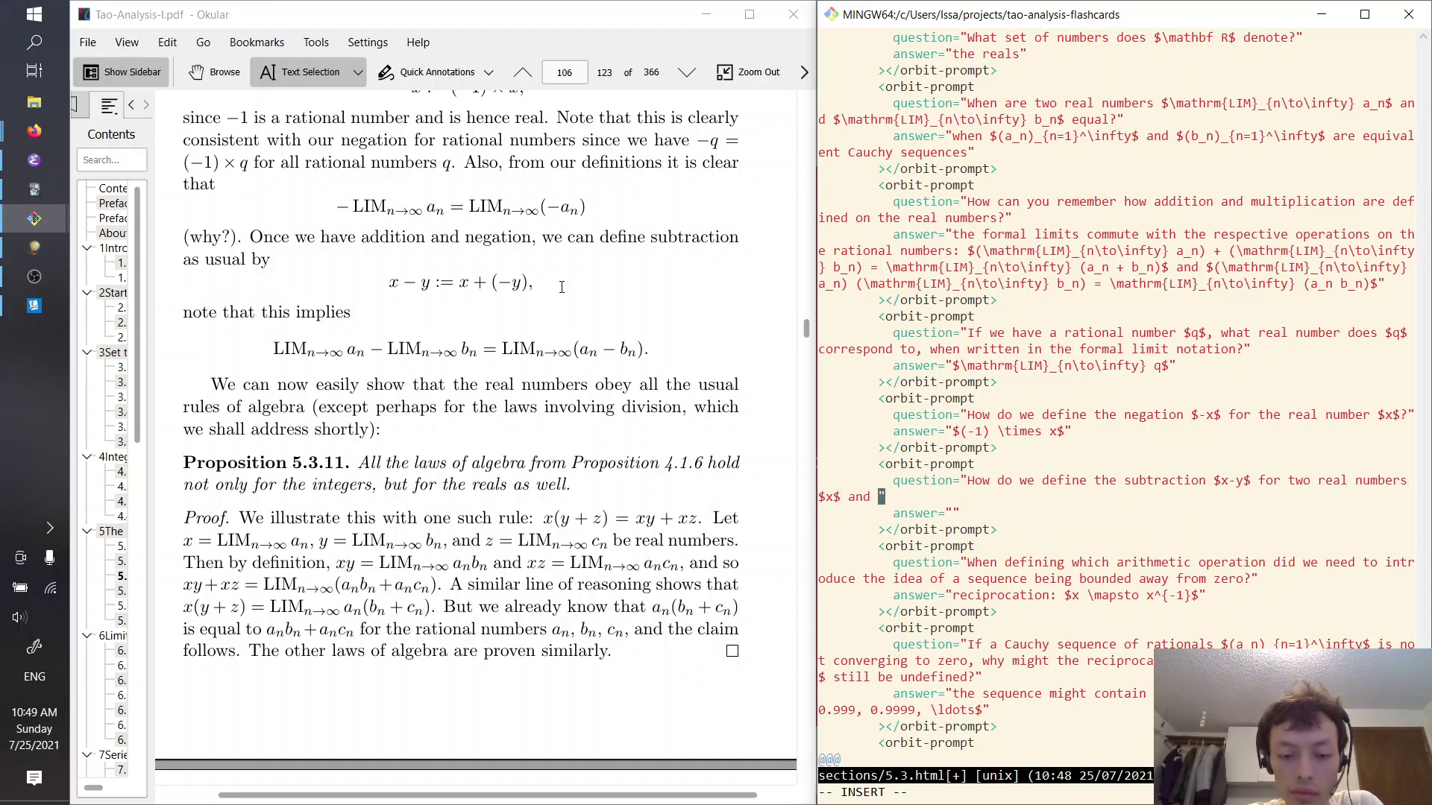
key("BackSpace")
type("$?")
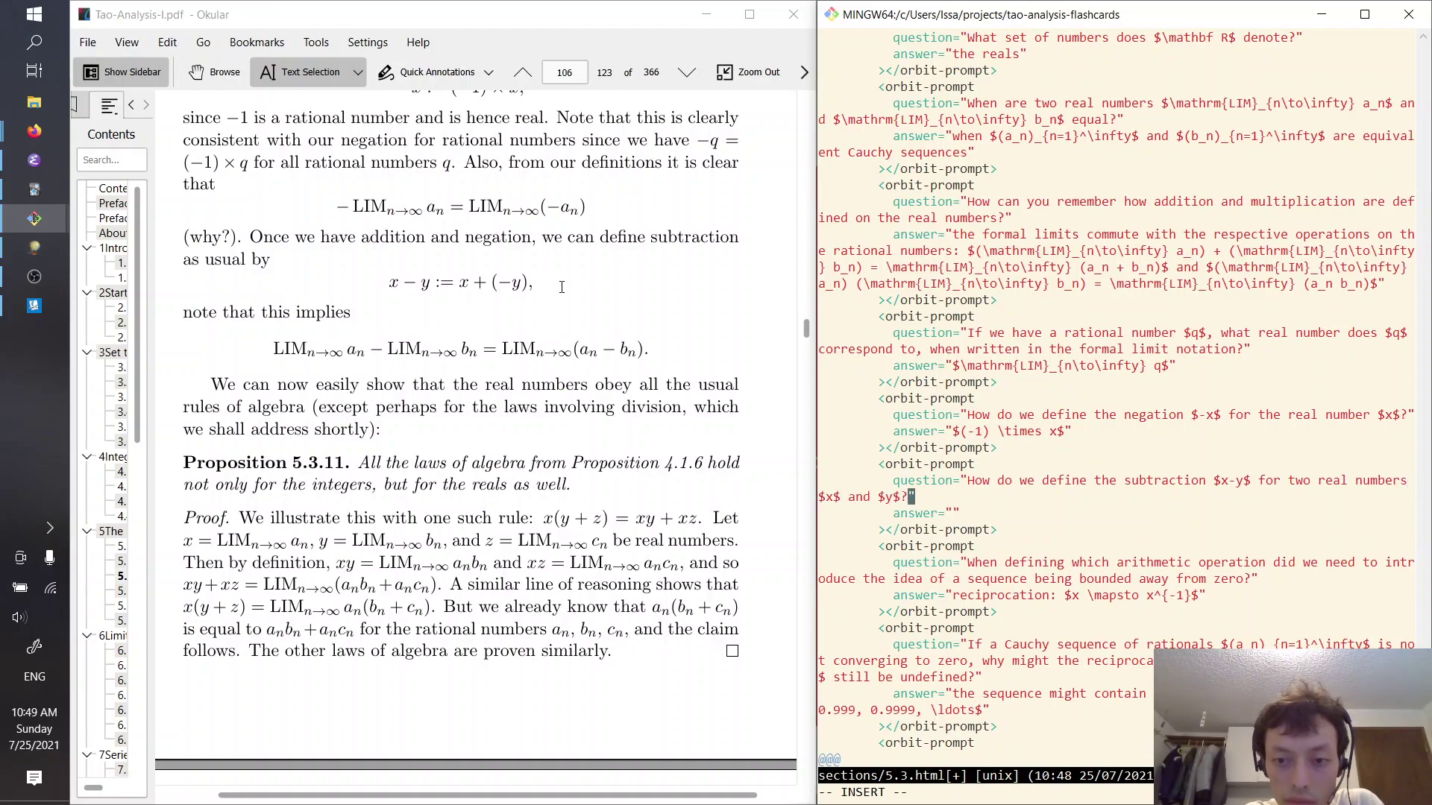
Fill in the subtraction prompt's answer as "$x + (-y)$" and save sections/5.3.html
key("Escape")
key("j")
type("i")
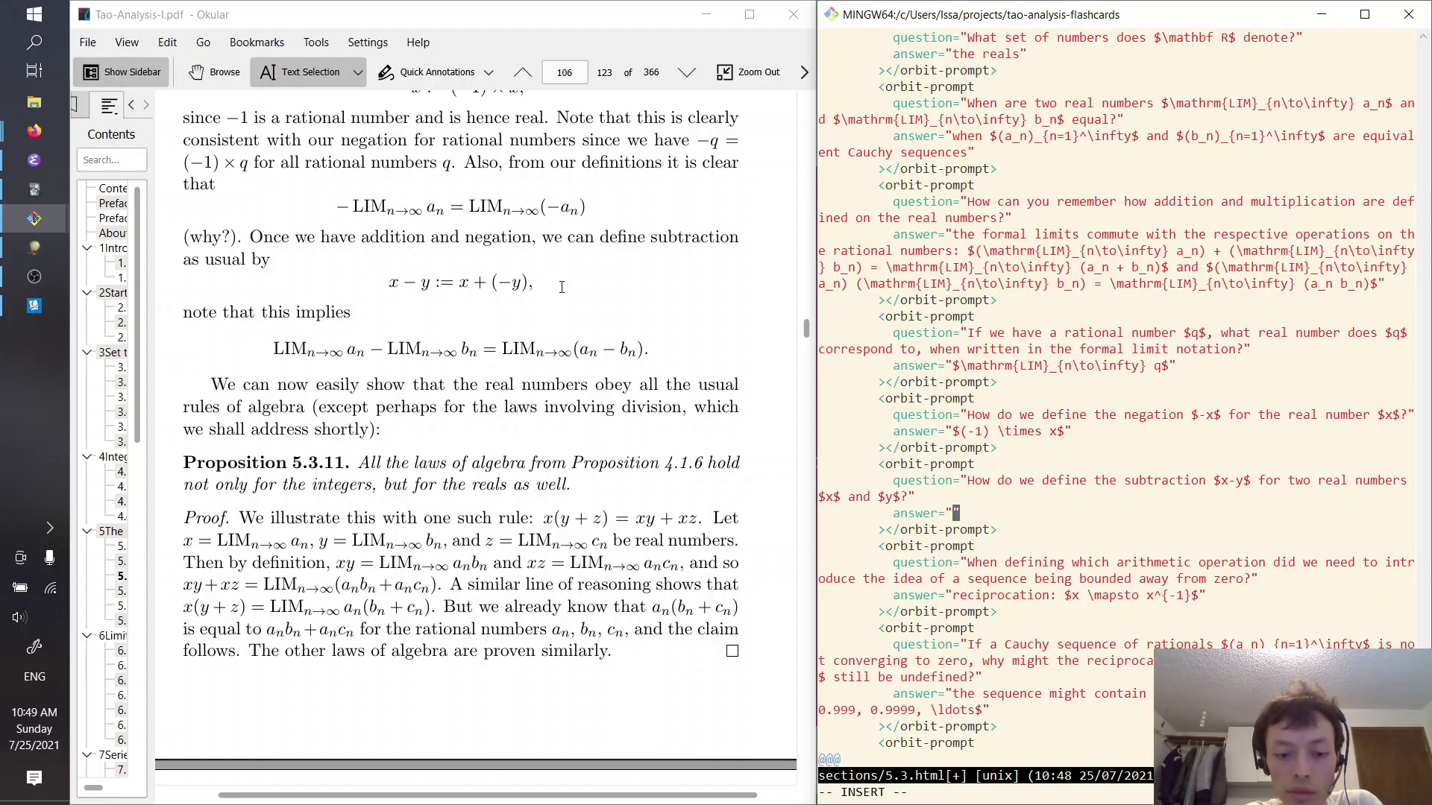
type("$x + ($")
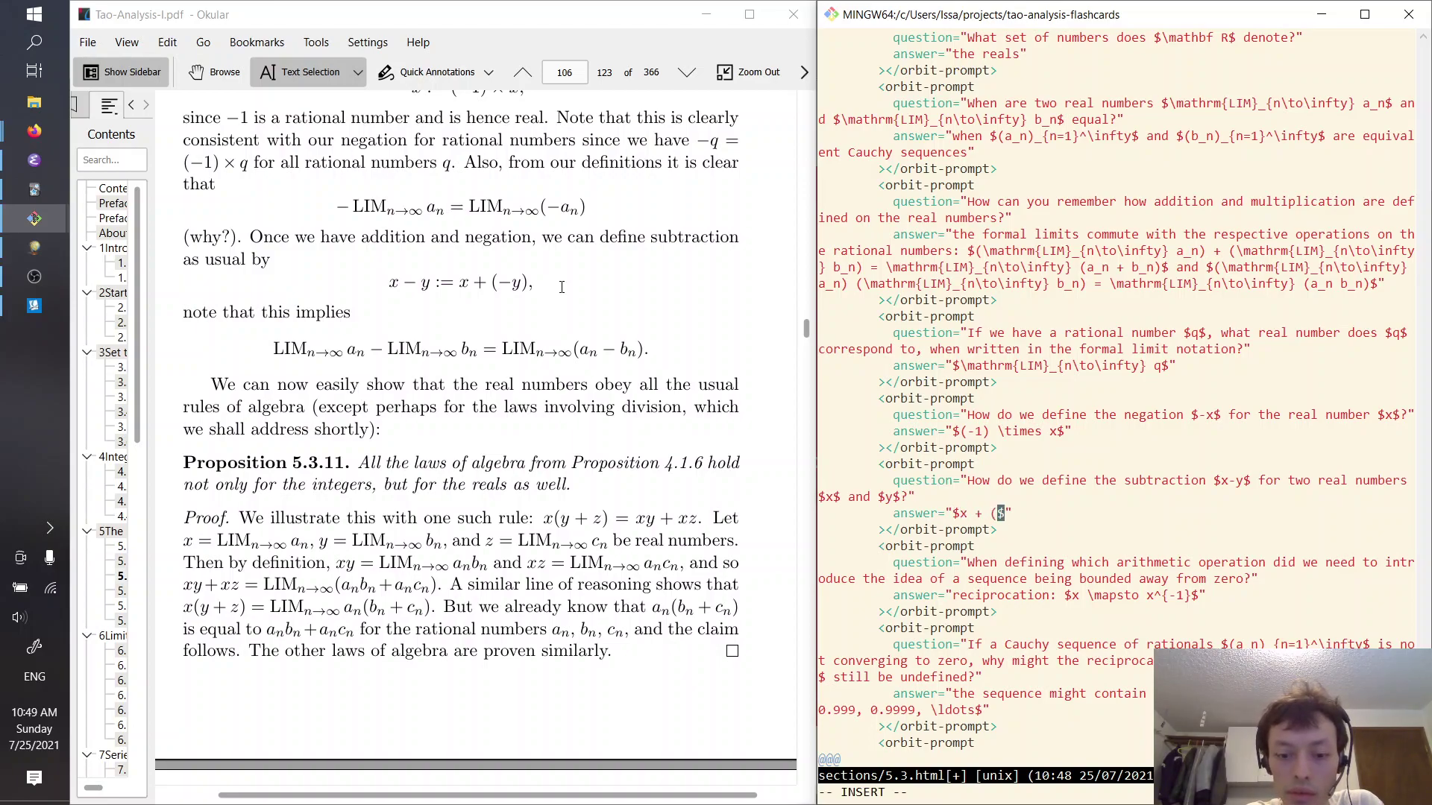
type("-y)")
key("Escape")
type(":w")
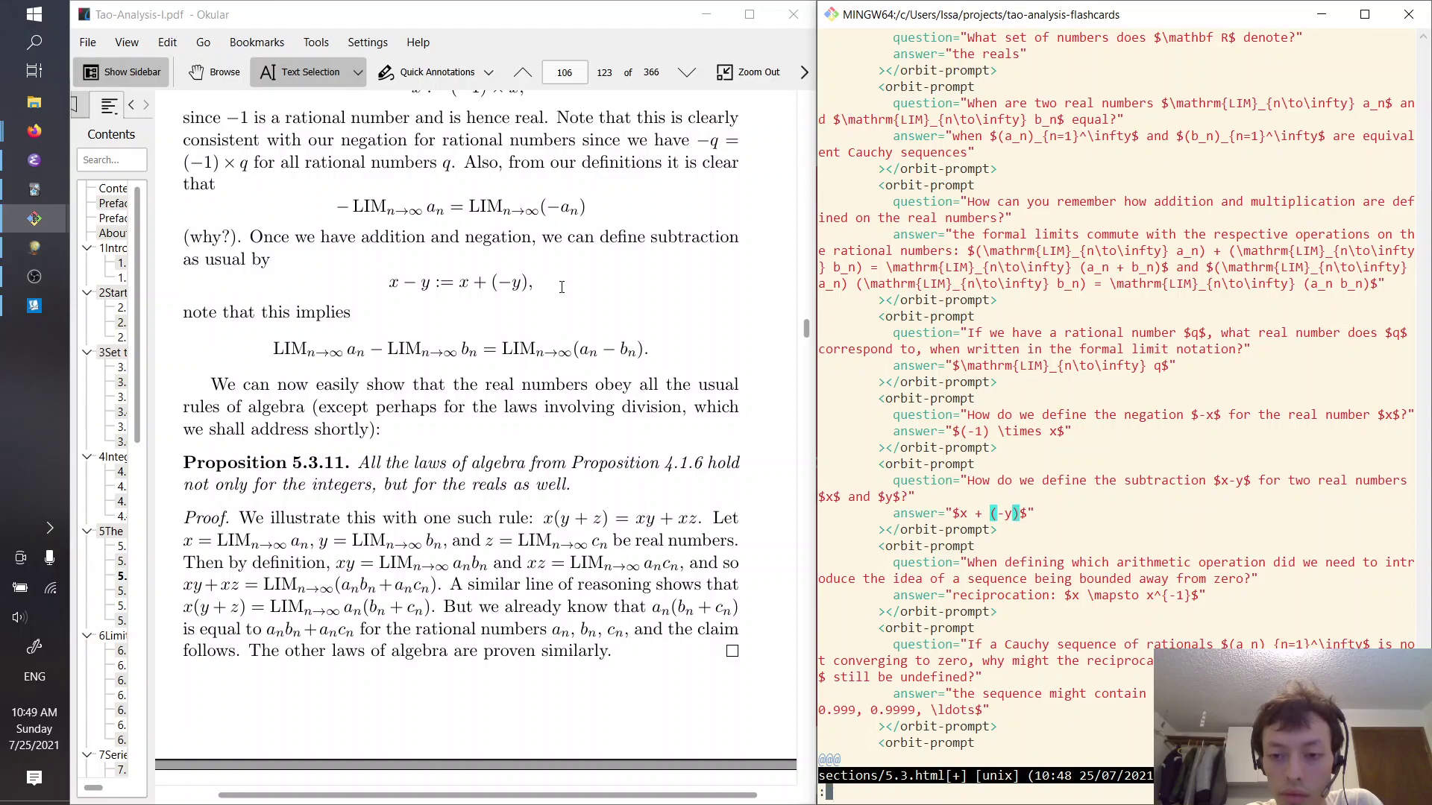
key("Return")
key("z")
key("z")
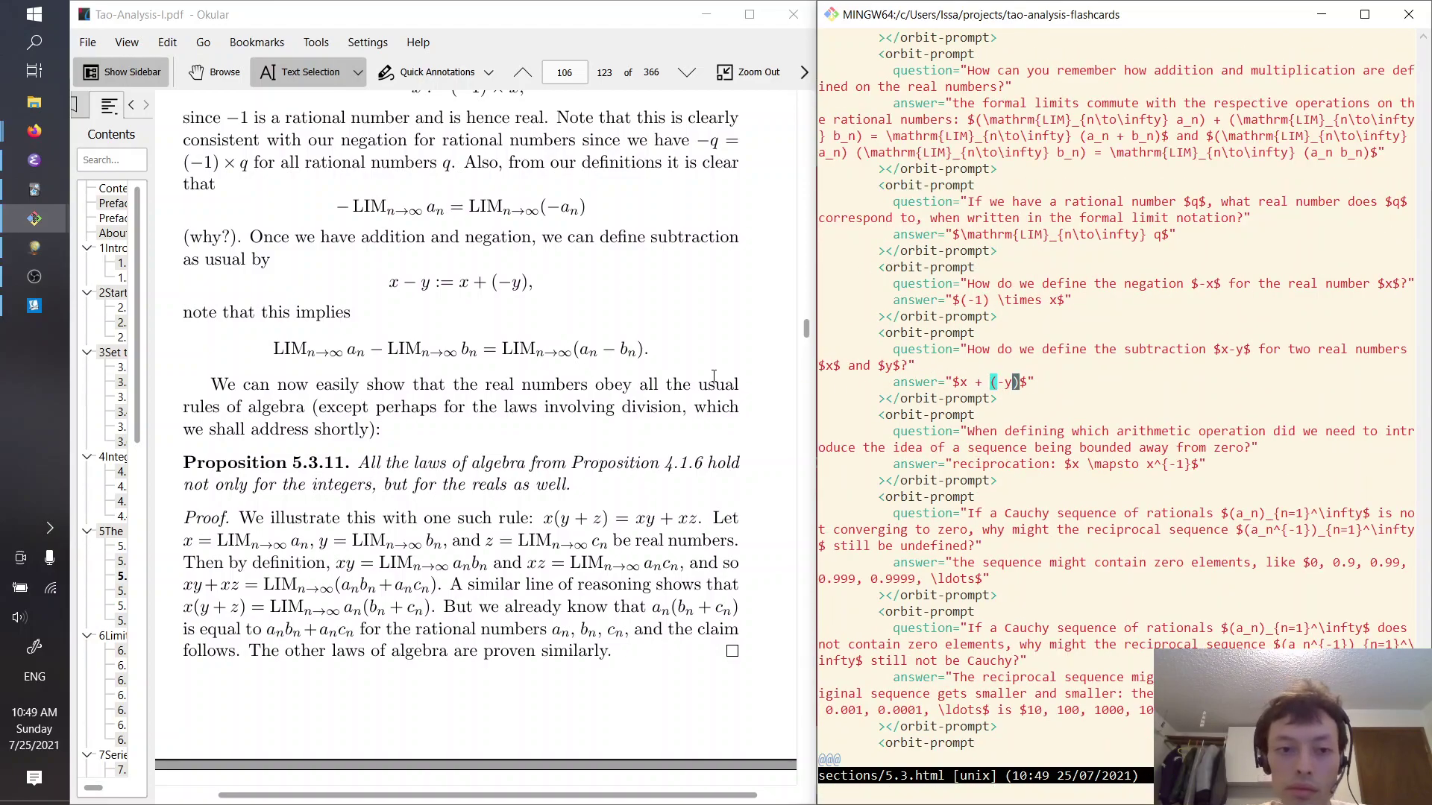
Switch to the Okular textbook and read Proposition 5.3.11 on the laws of algebra for the reals, including its proof
left_click(584, 322)
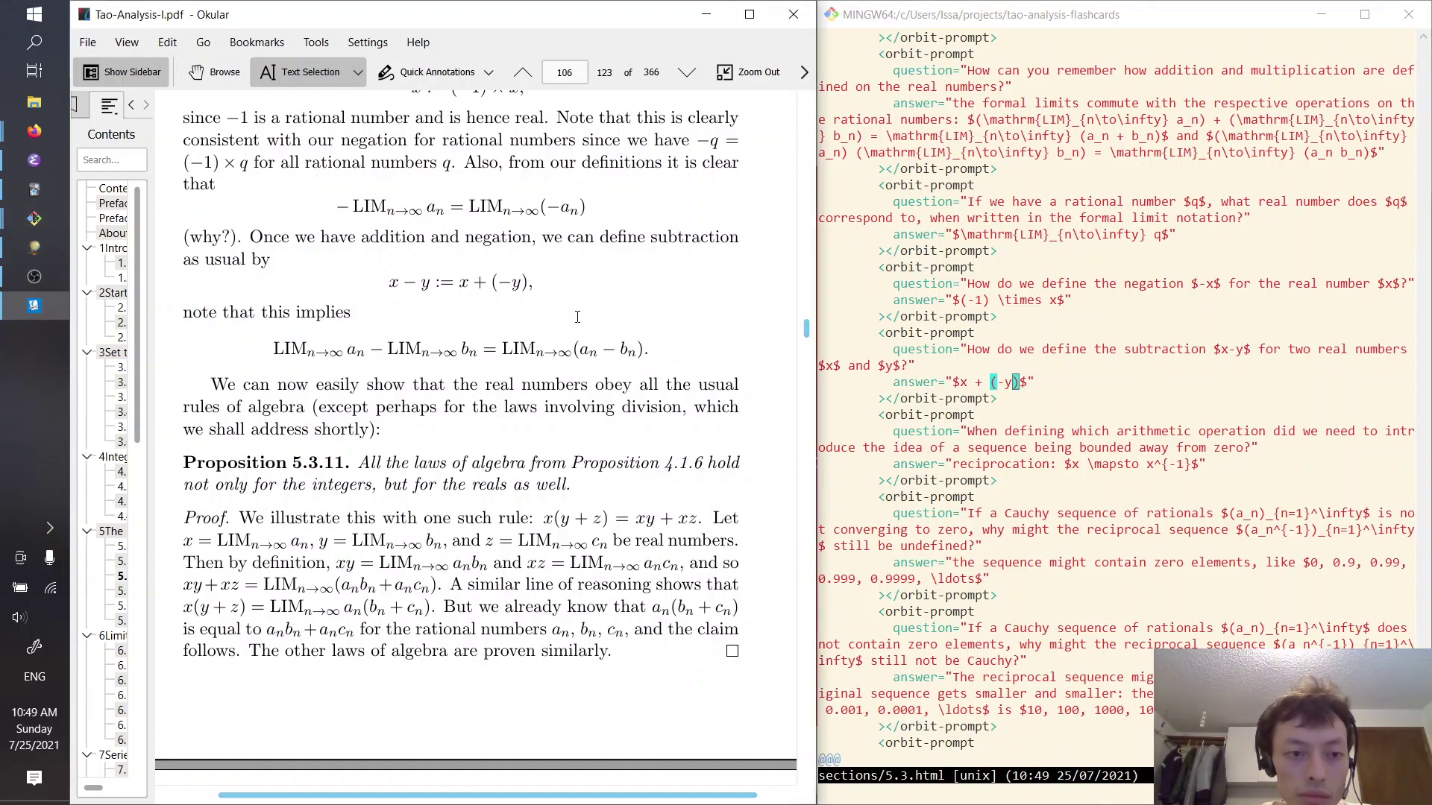
scroll(577, 317, "down", 3)
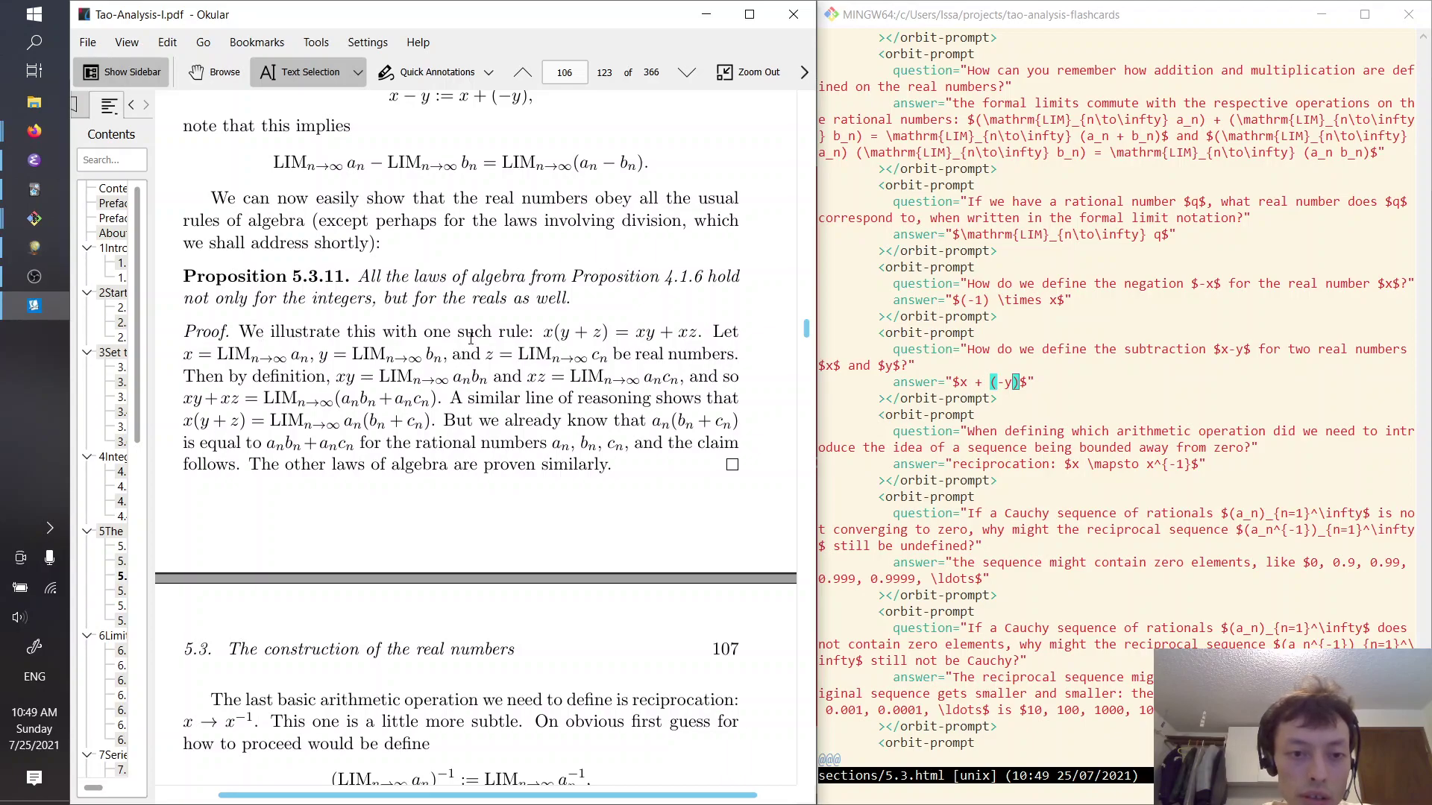
left_click_drag(386, 277, 553, 277)
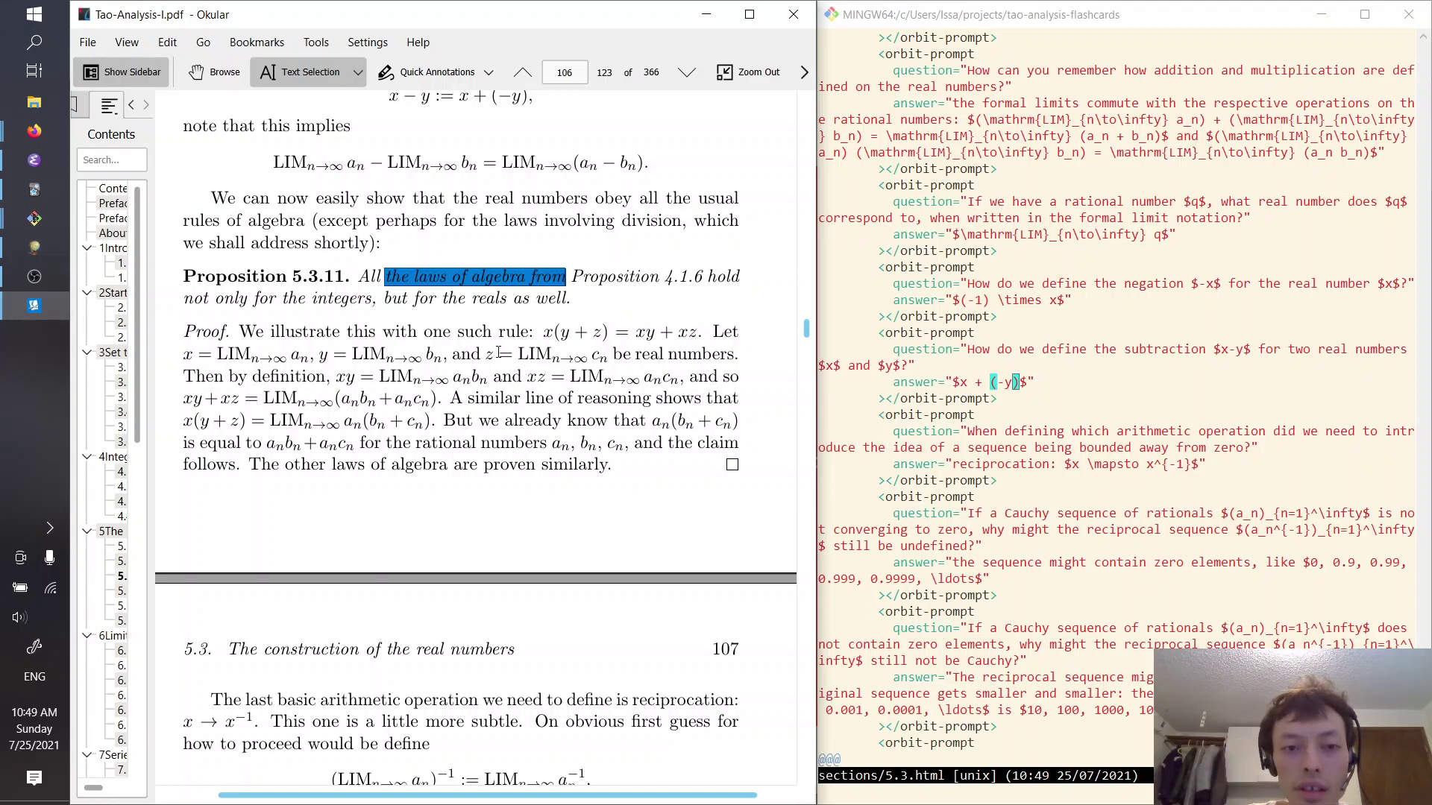
left_click(446, 331)
scroll(396, 328, "down", 2)
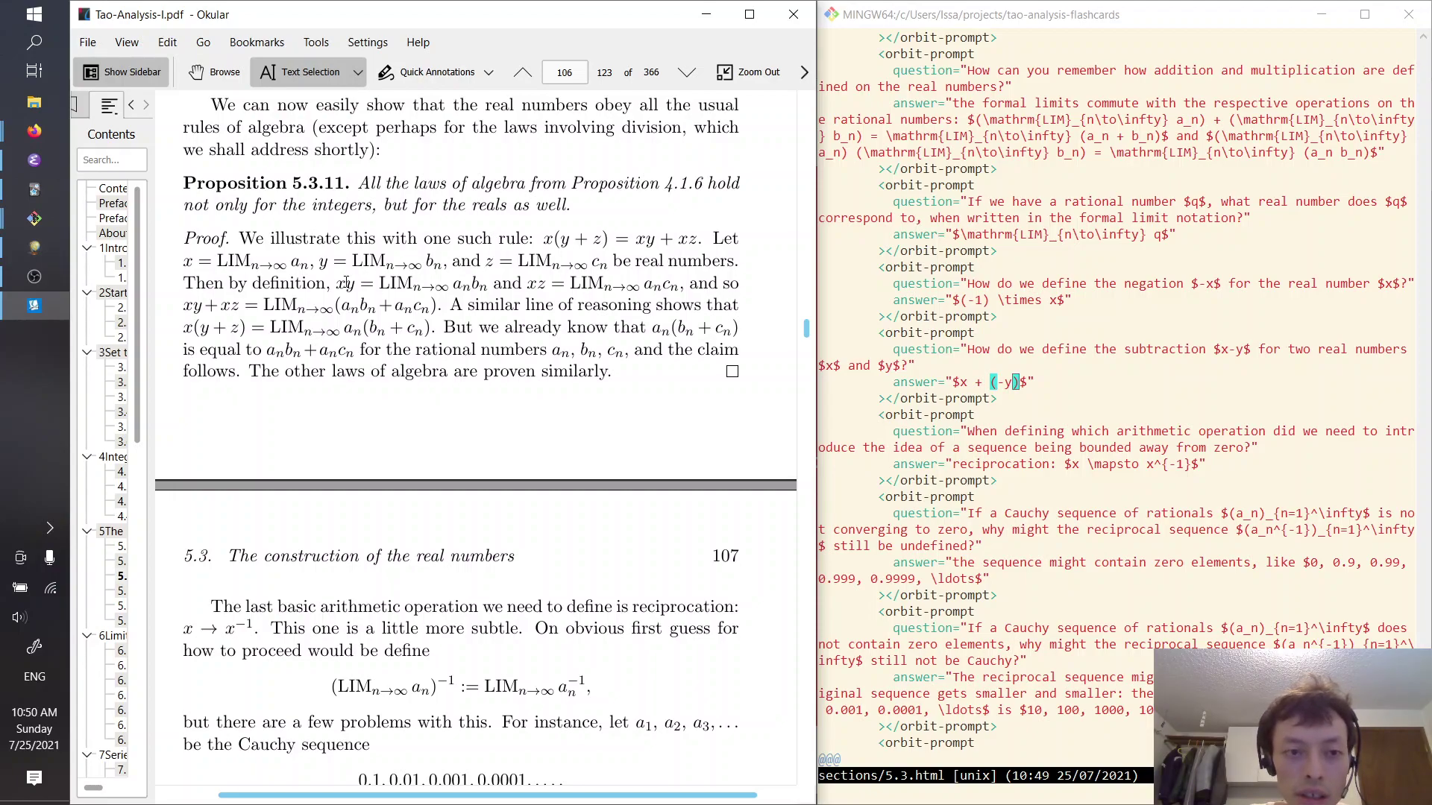
left_click_drag(475, 305, 672, 305)
left_click(672, 305)
scroll(470, 297, "down", 5)
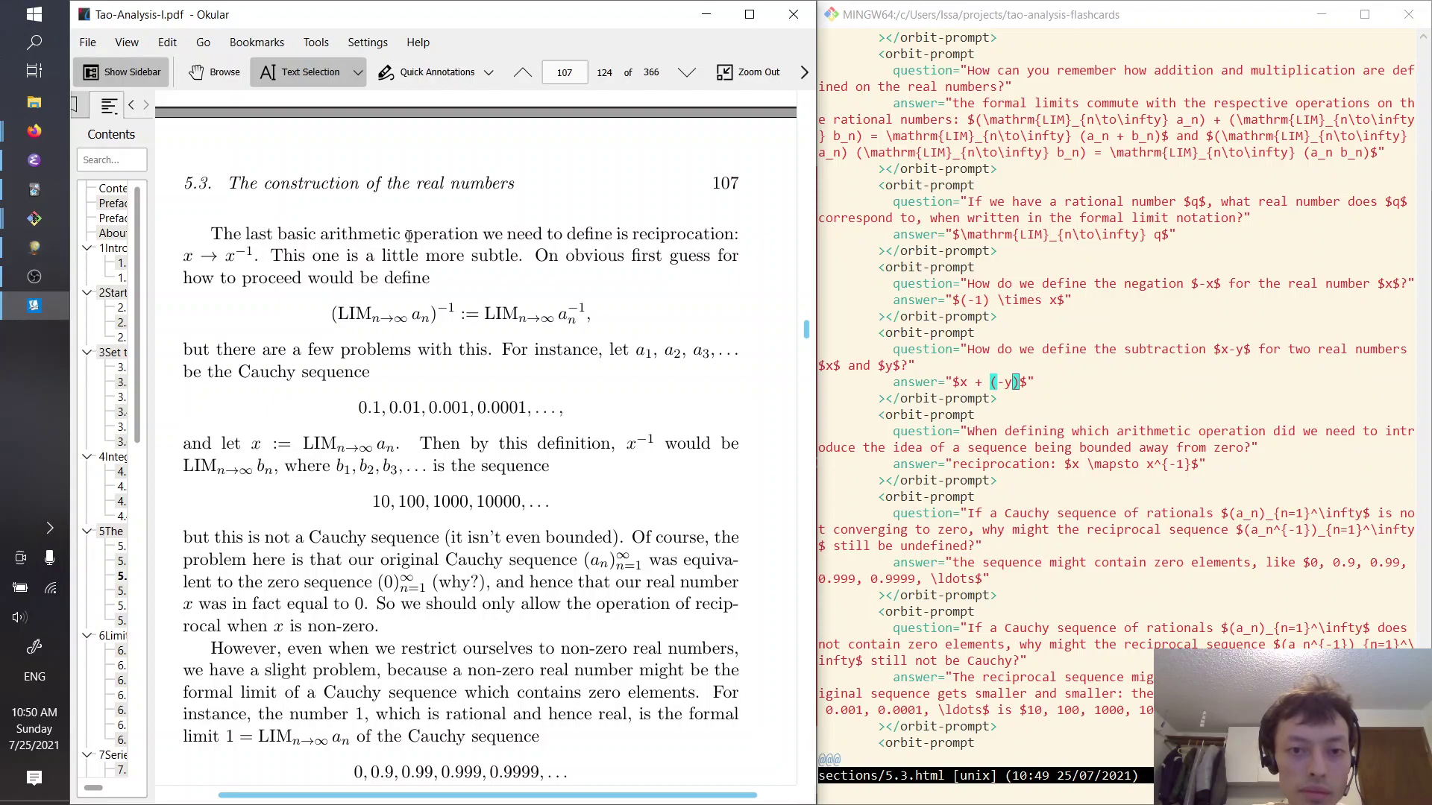
Review the textbook's reciprocation discussion through Examples 5.3.13 alongside the existing reciprocation prompts in sections/5.3.html
left_click_drag(571, 233, 744, 236)
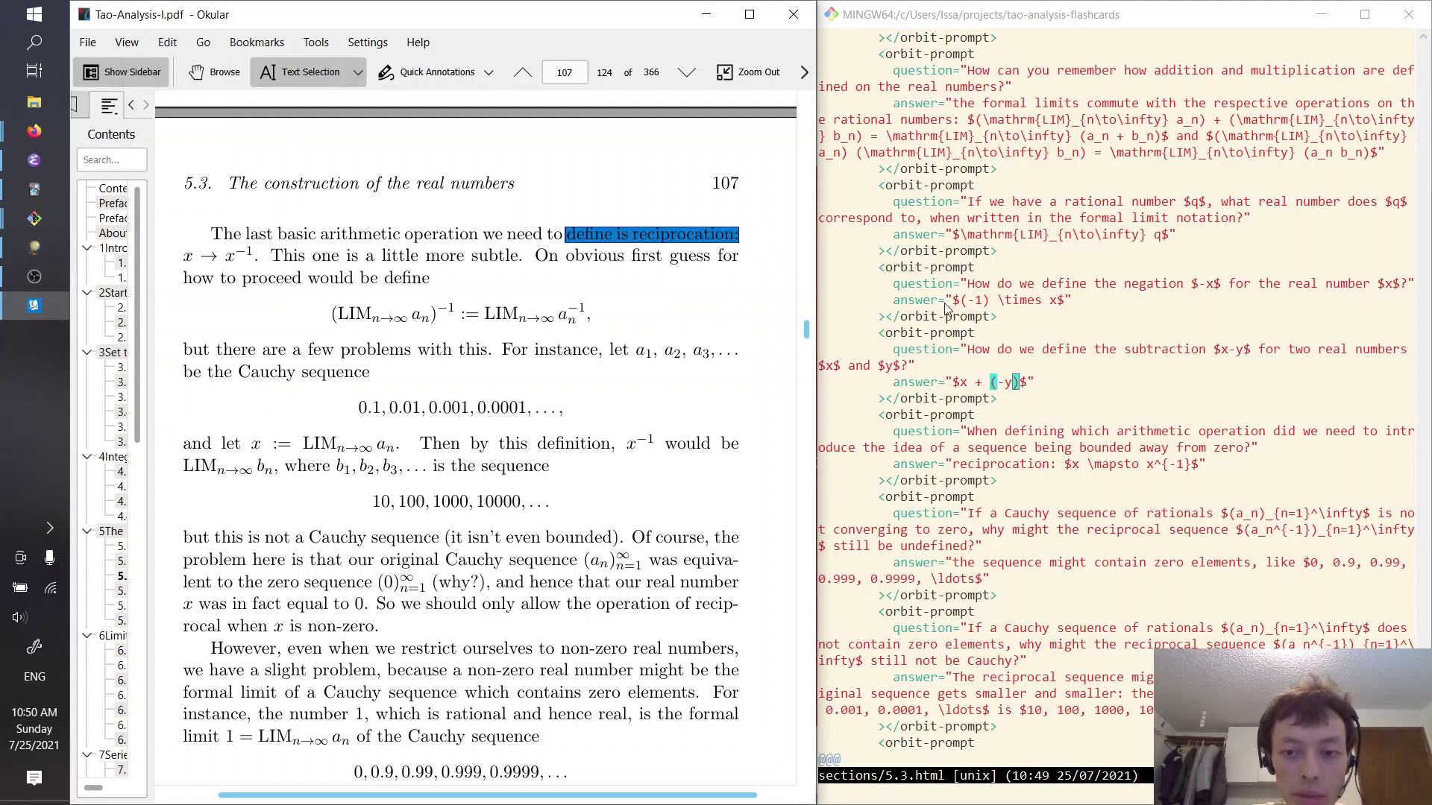
scroll(954, 348, "down", 3)
scroll(954, 348, "down", 1)
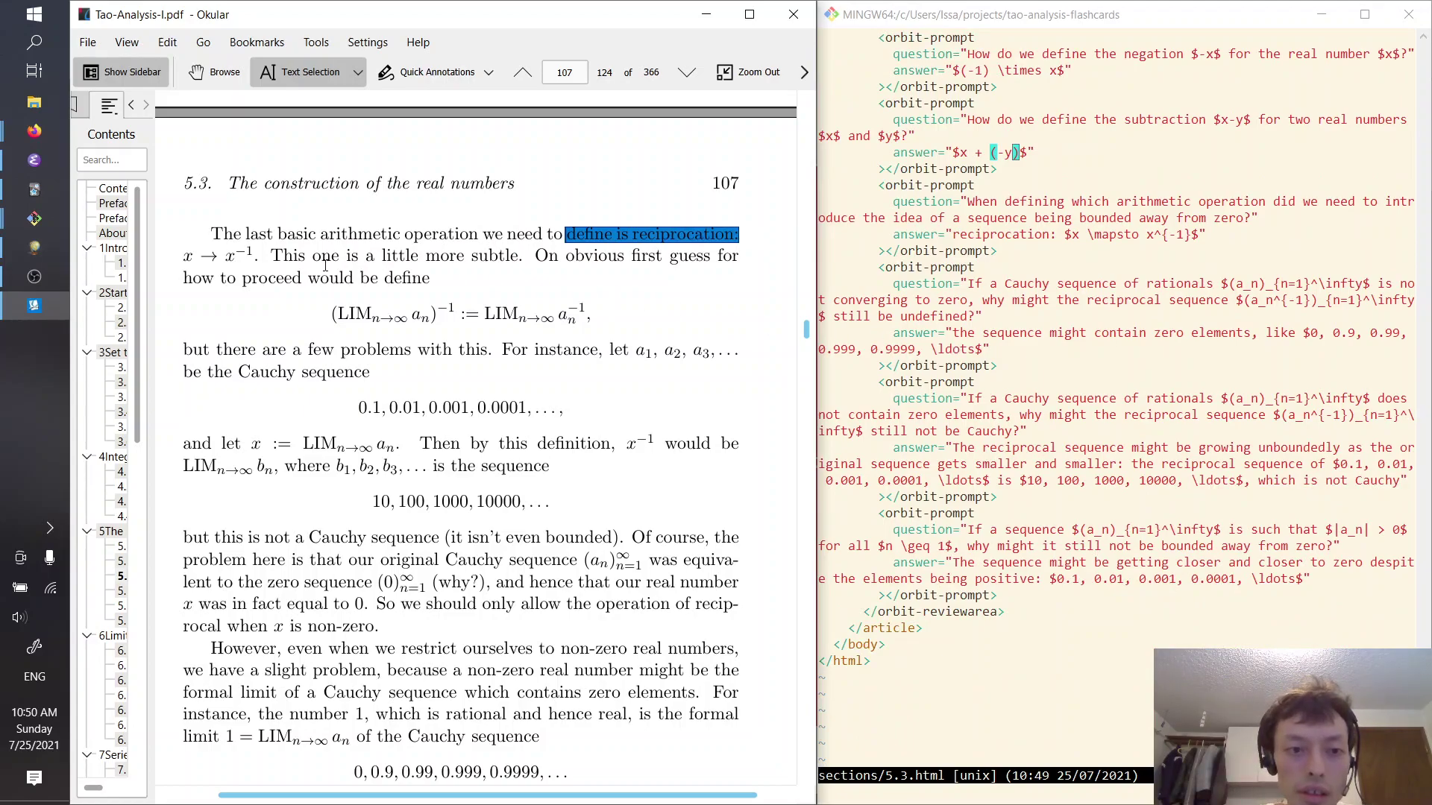
left_click(325, 266)
scroll(378, 283, "down", 3)
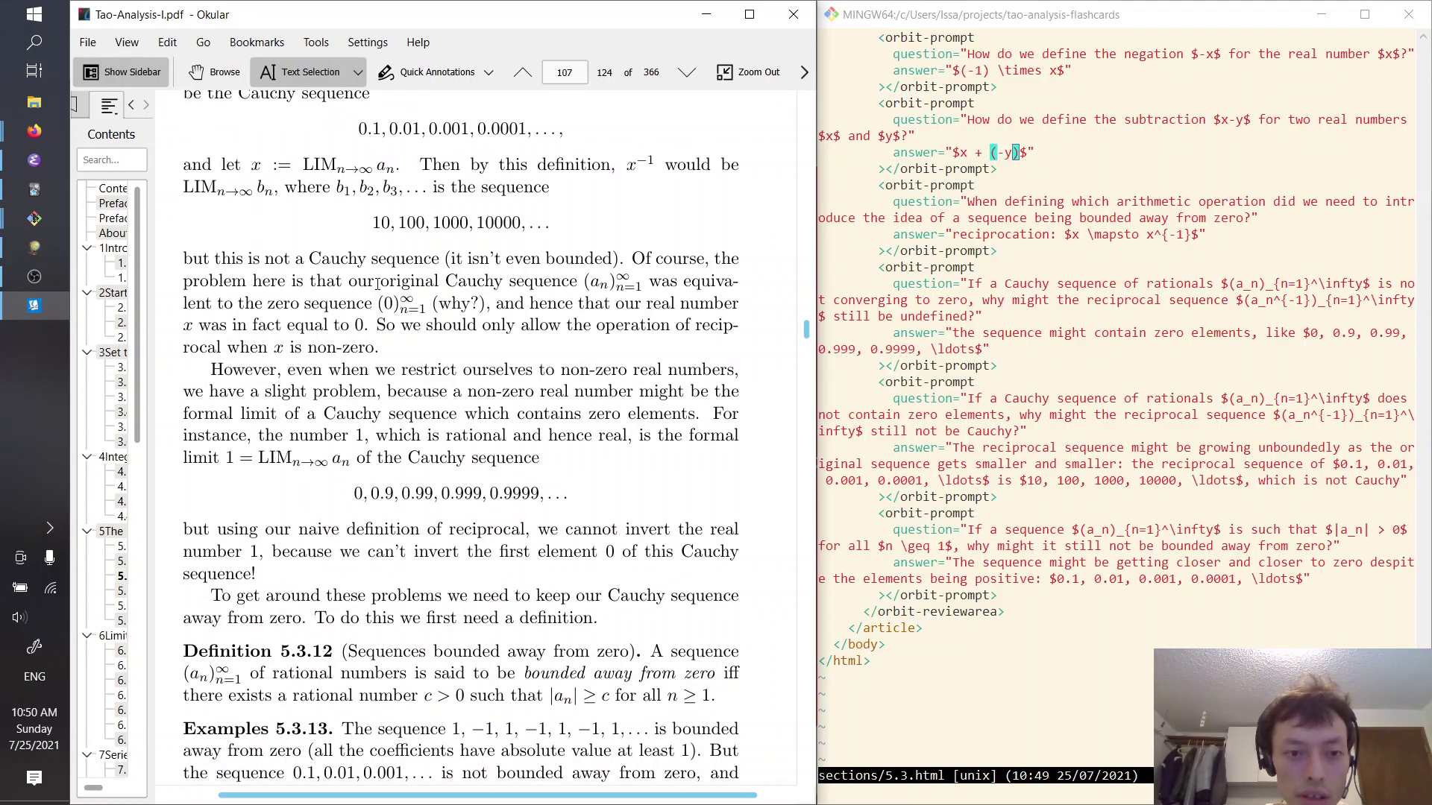
scroll(378, 284, "down", 2)
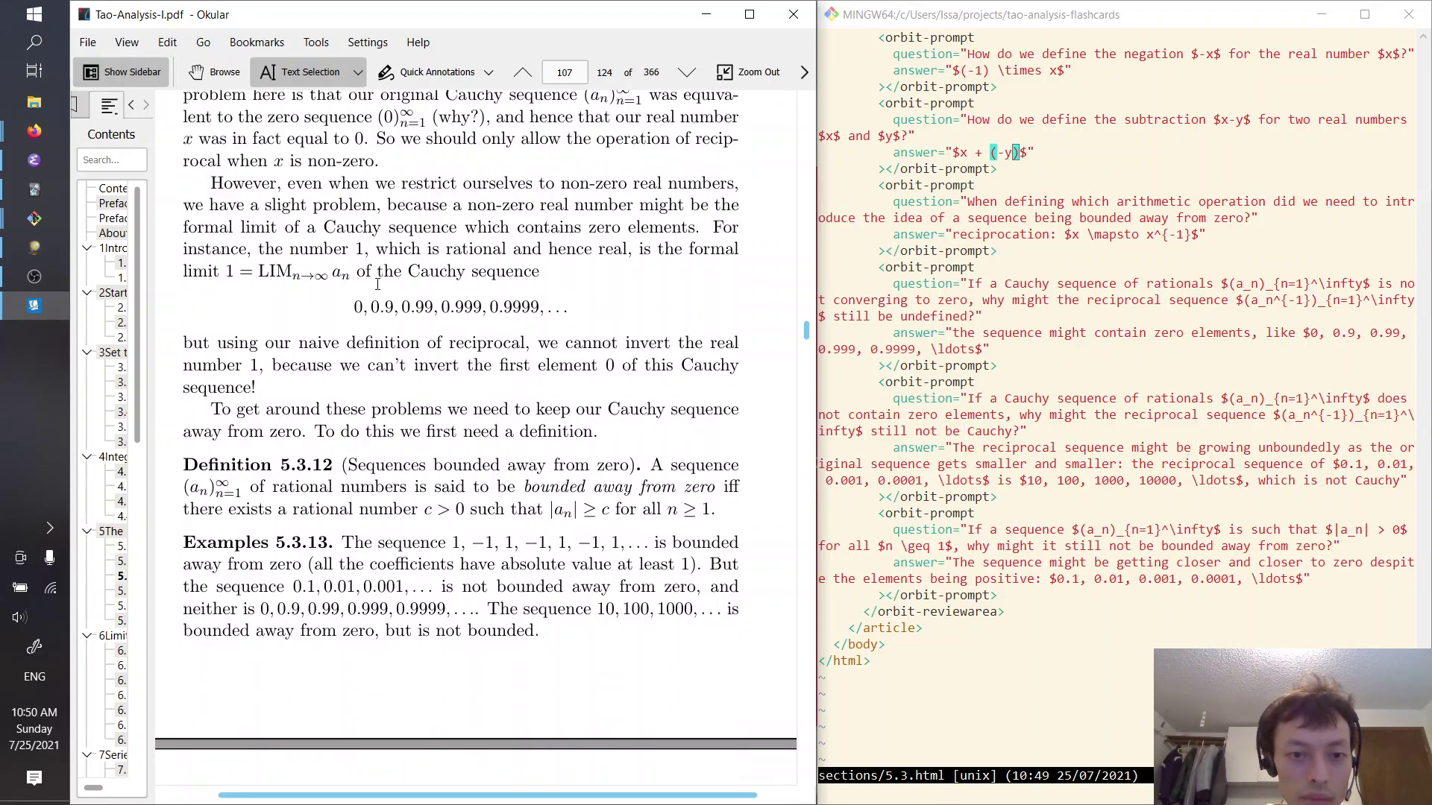
scroll(378, 284, "down", 2)
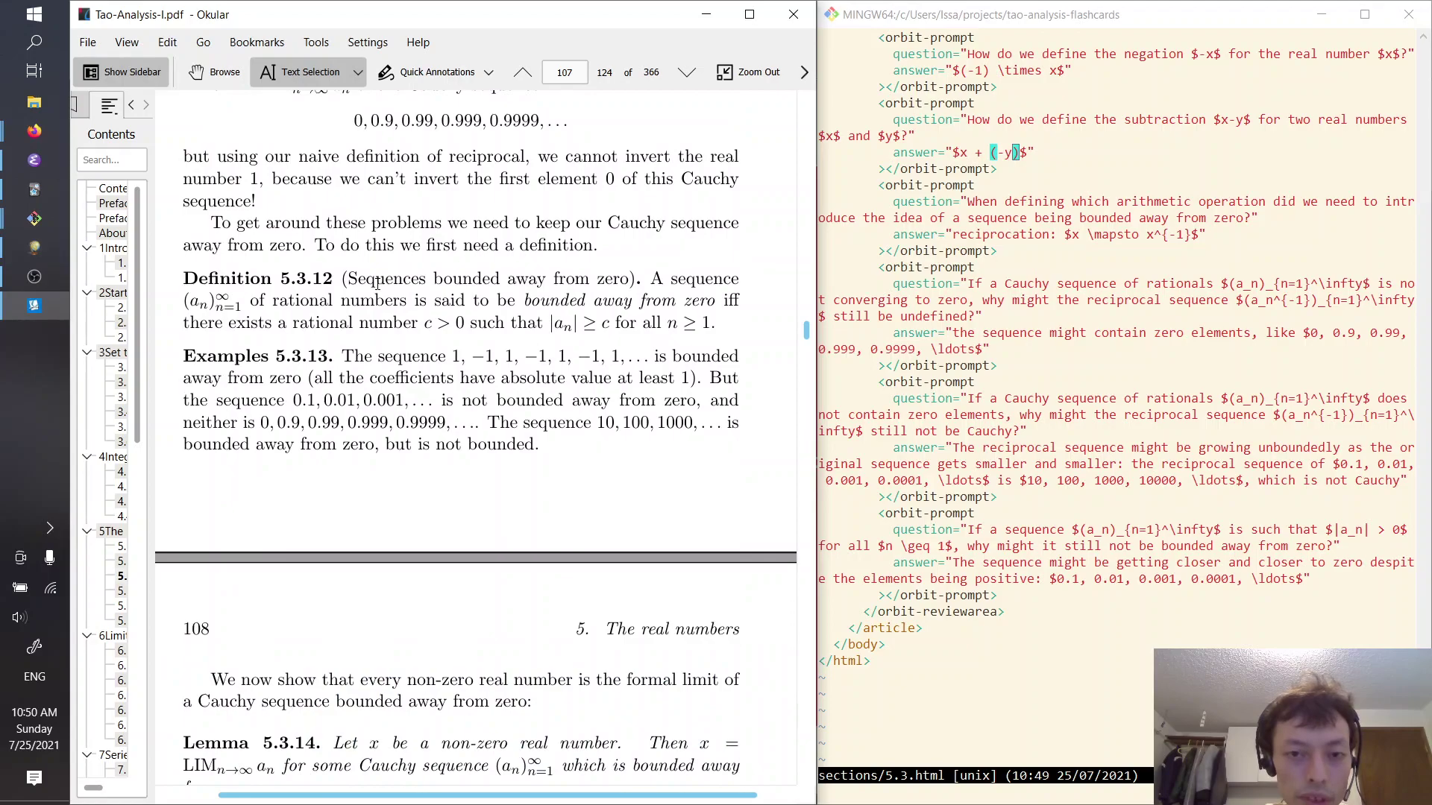
scroll(377, 284, "down", 1)
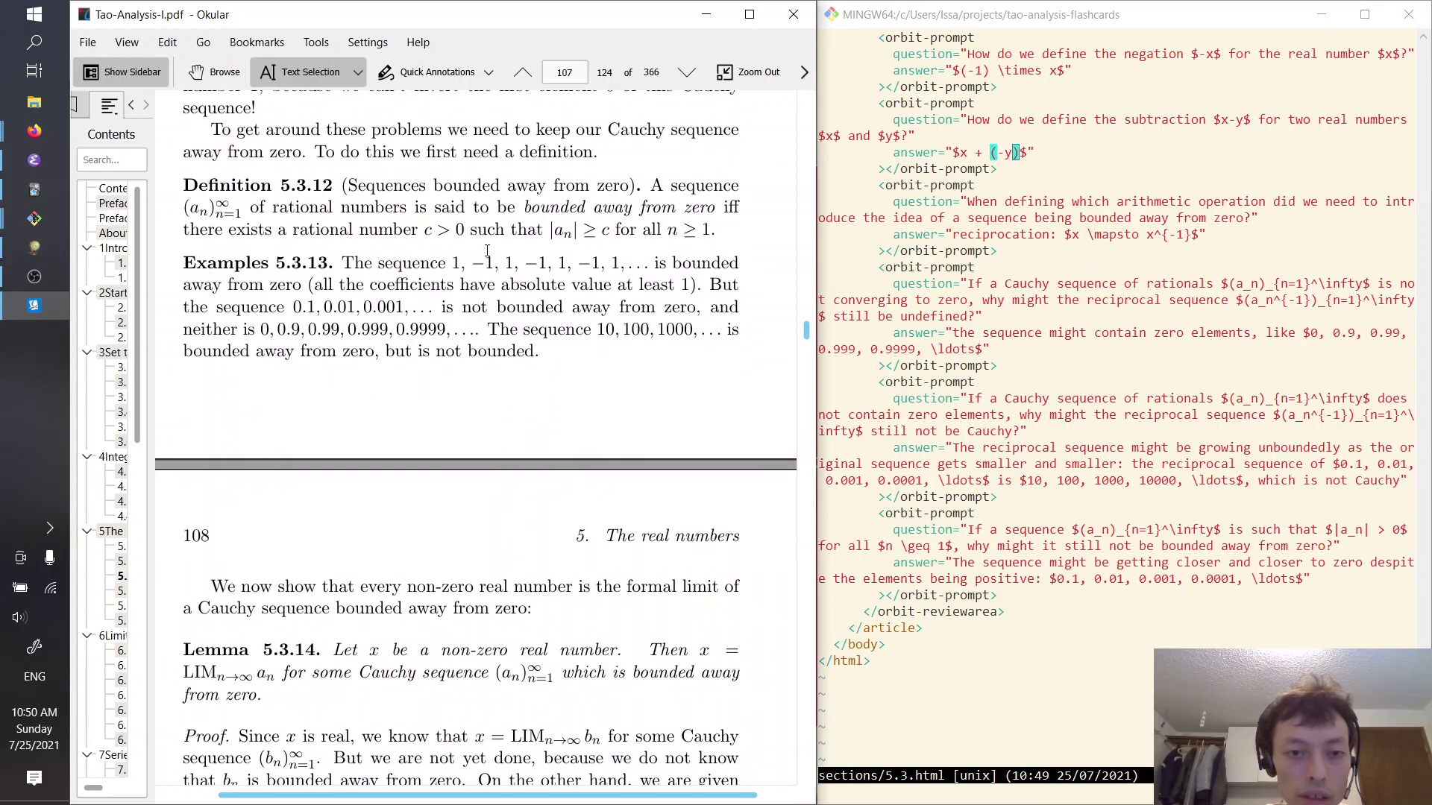
Read Lemmas 5.3.14 and 5.3.15 on sequences bounded away from zero and Definition 5.3.16 on reciprocals, skimming ahead to the exercises
scroll(417, 270, "down", 4)
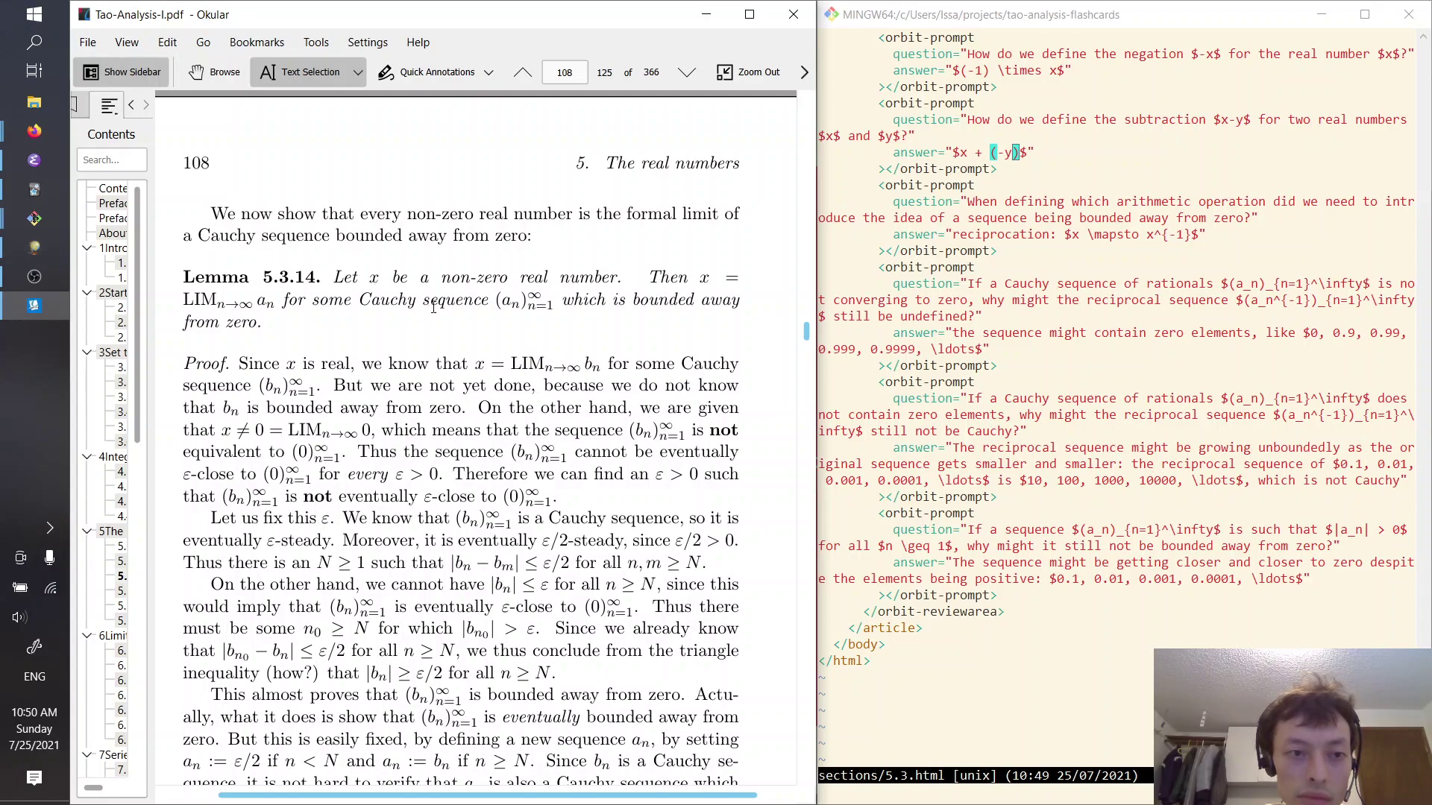
left_click_drag(369, 300, 648, 300)
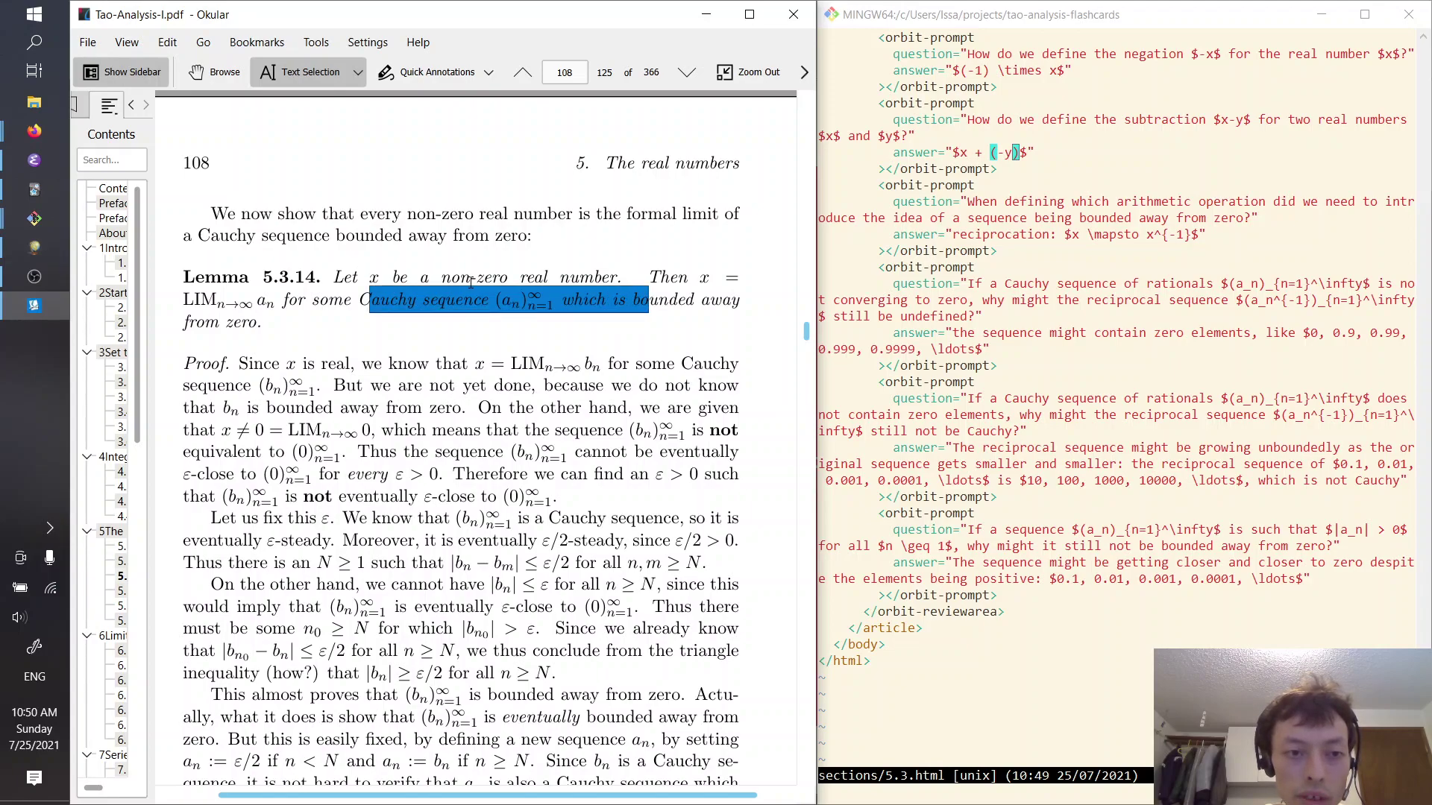
scroll(470, 282, "down", 10)
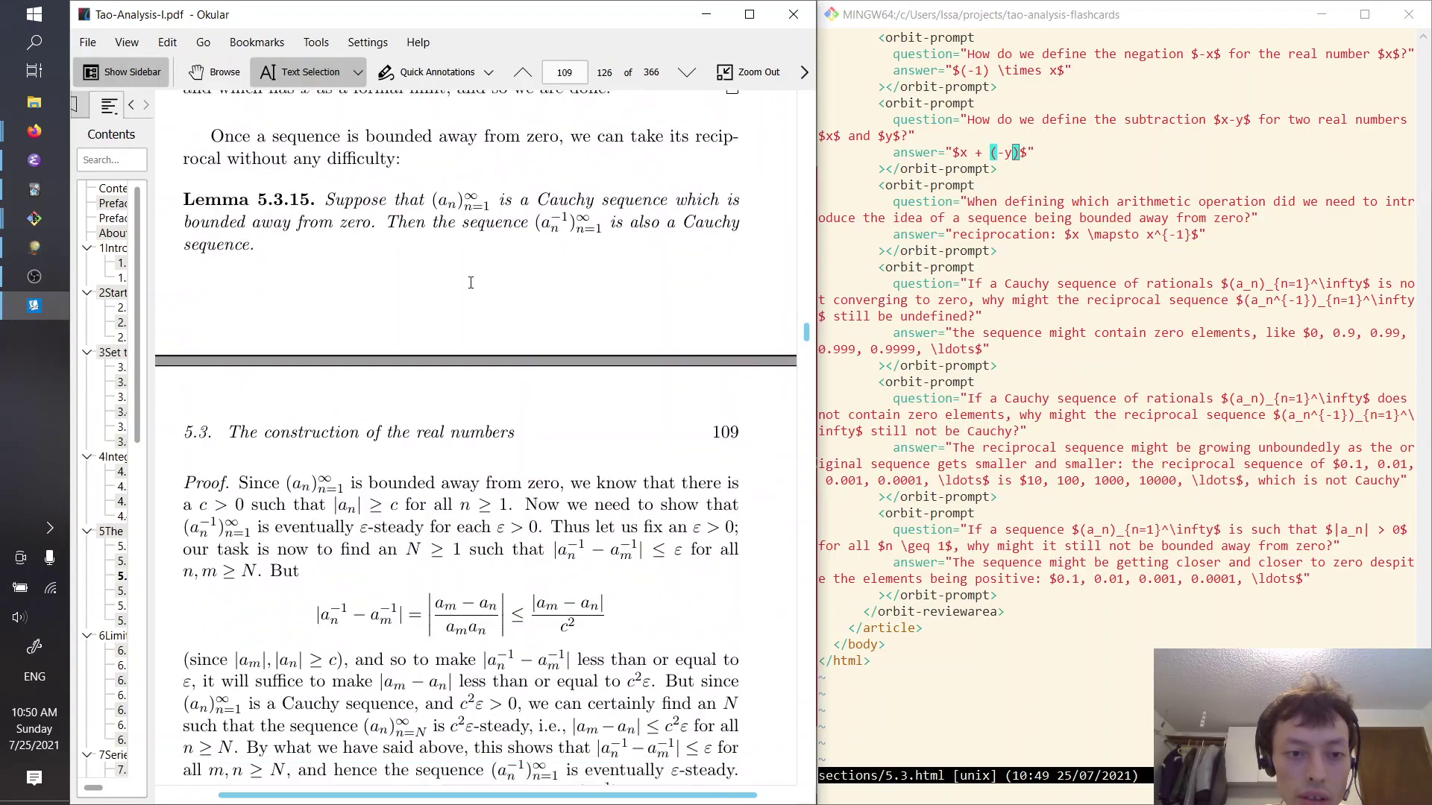
scroll(470, 283, "down", 10)
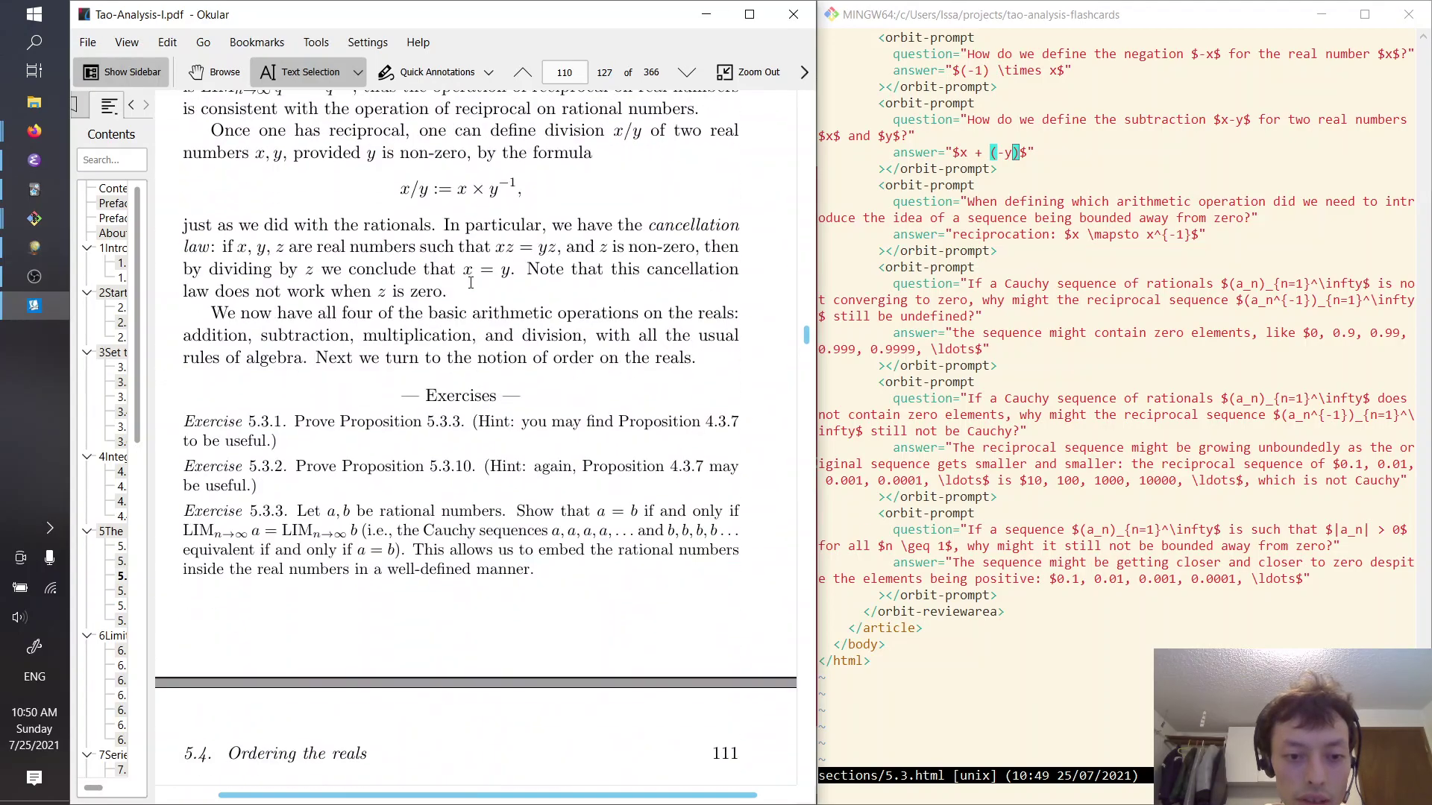
scroll(471, 282, "up", 10)
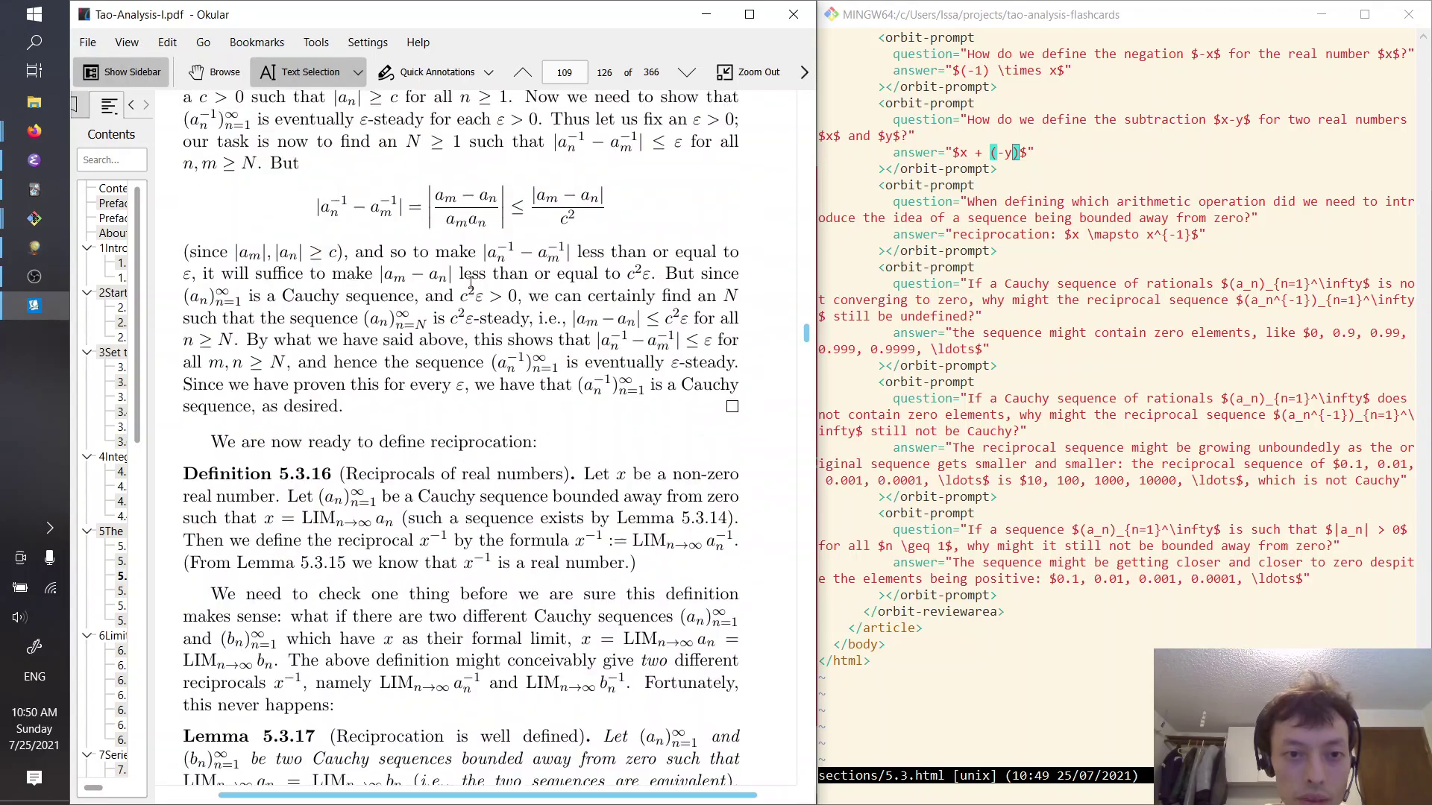
scroll(470, 282, "up", 10)
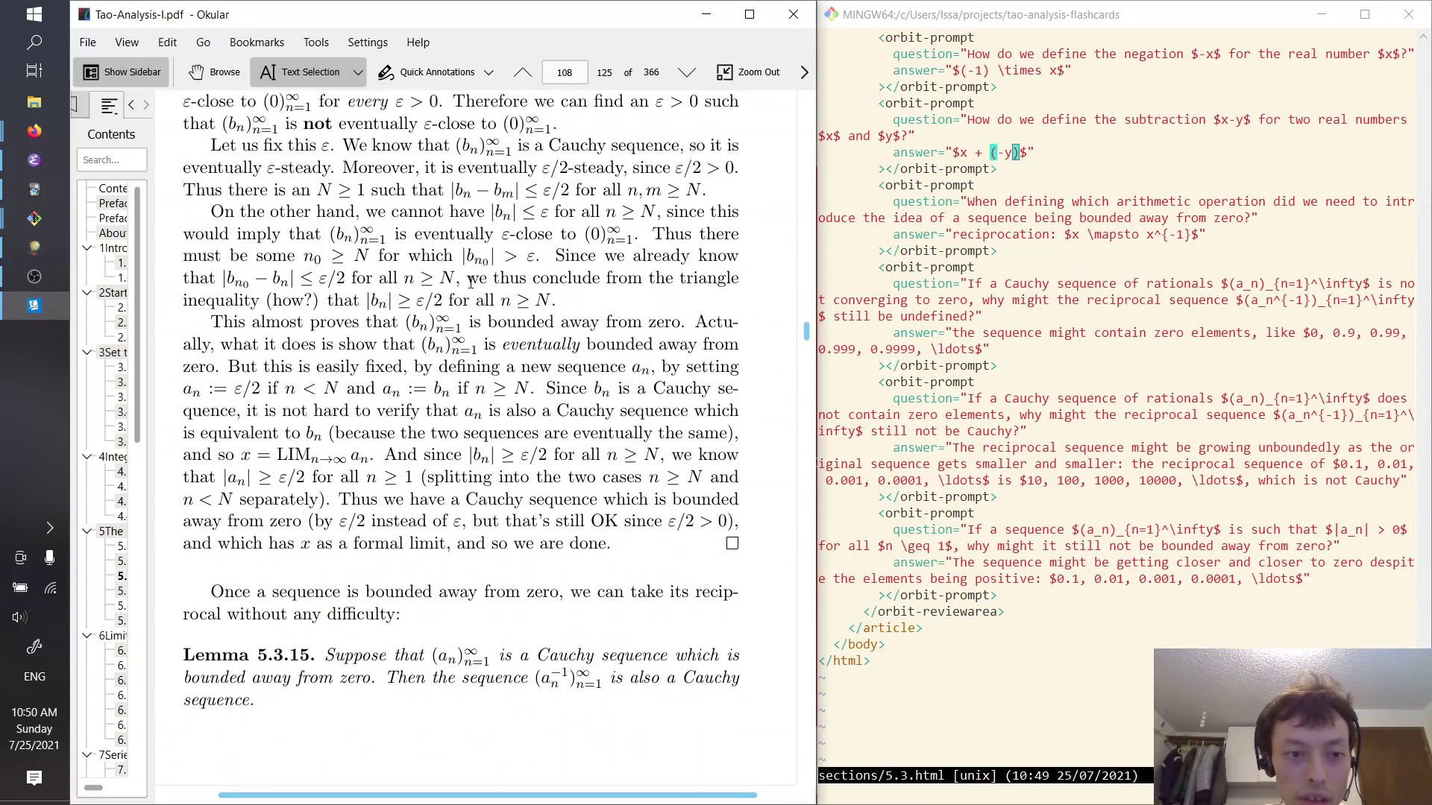
scroll(470, 282, "up", 2)
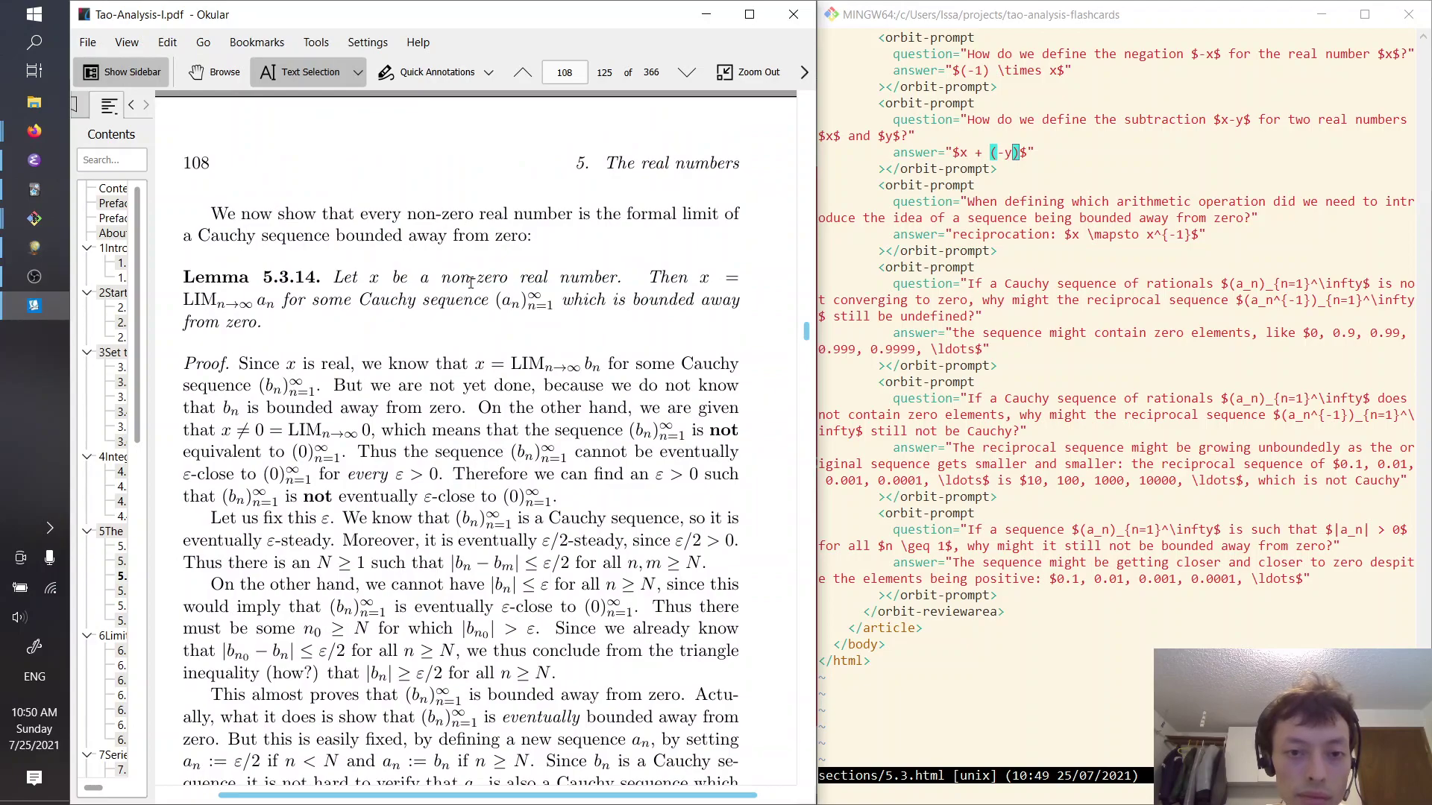
scroll(471, 283, "down", 6)
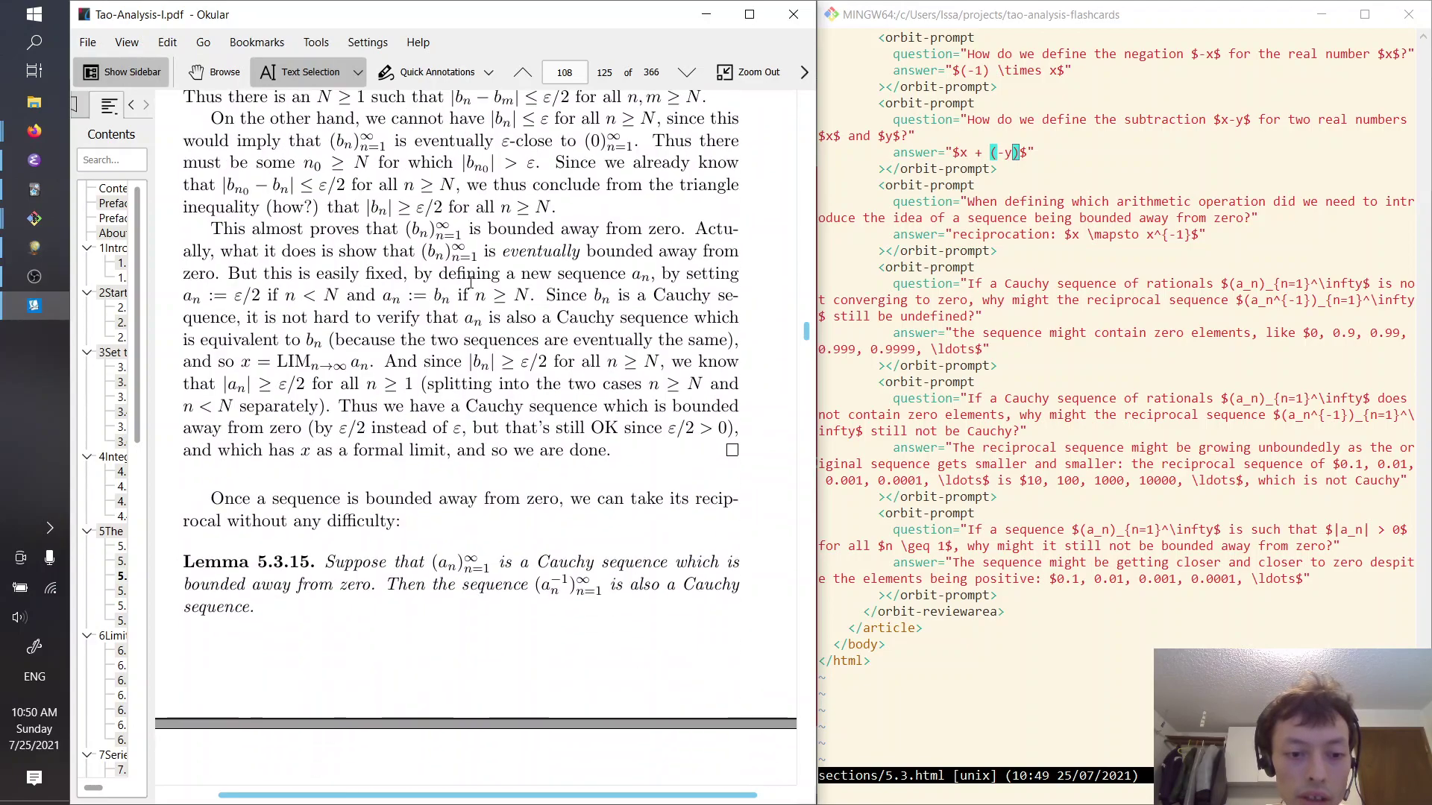
scroll(470, 283, "down", 1)
scroll(471, 283, "down", 1)
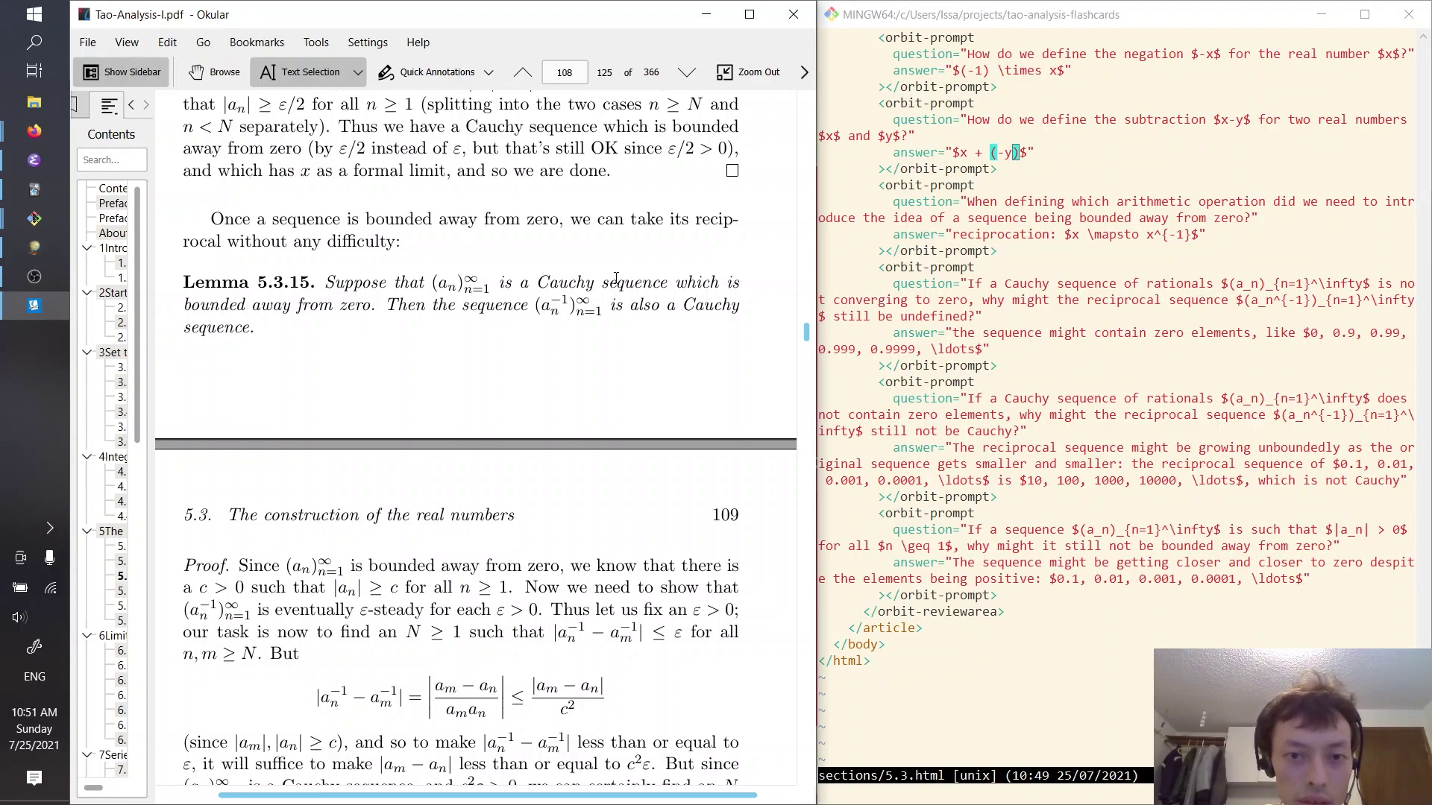
scroll(441, 309, "down", 5)
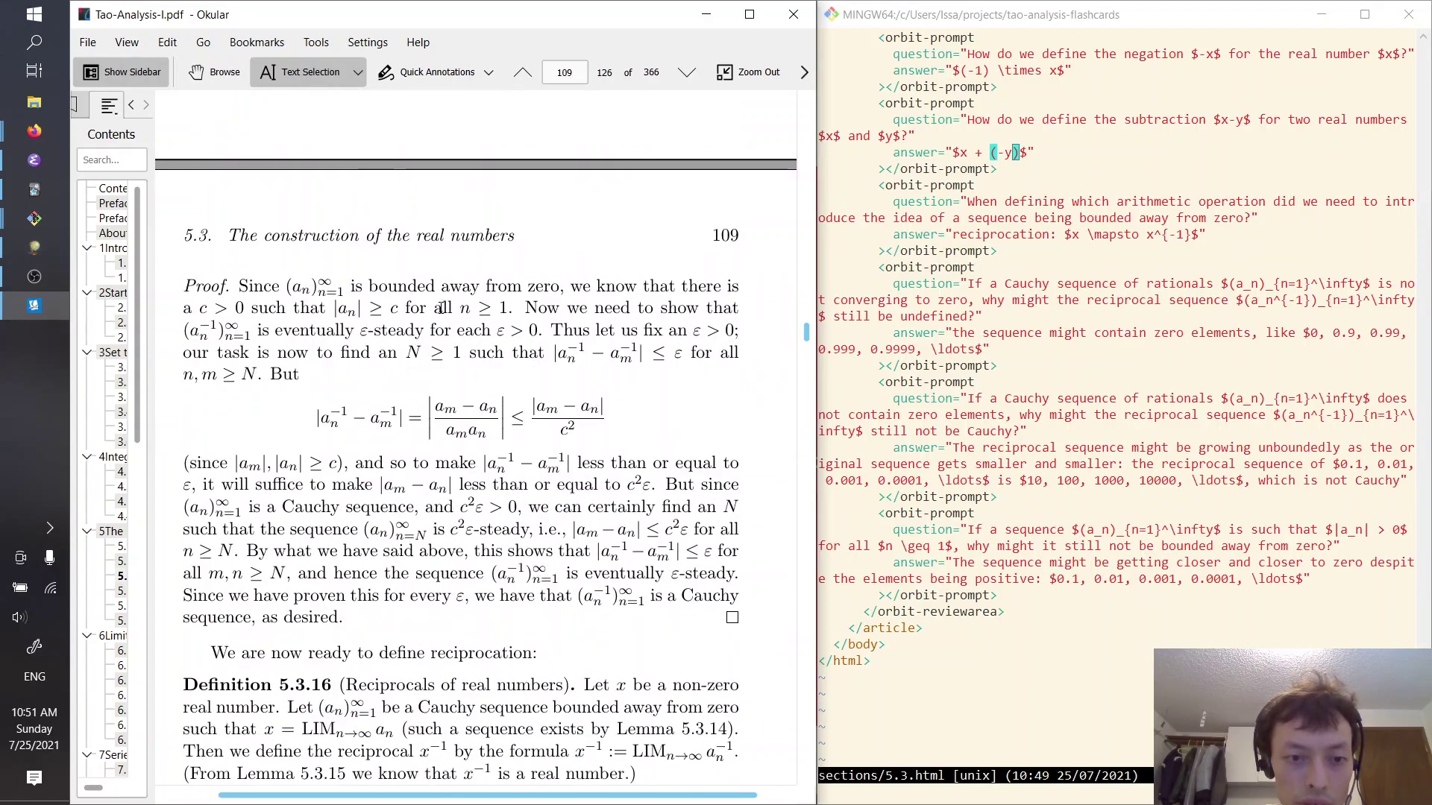
scroll(441, 309, "down", 3)
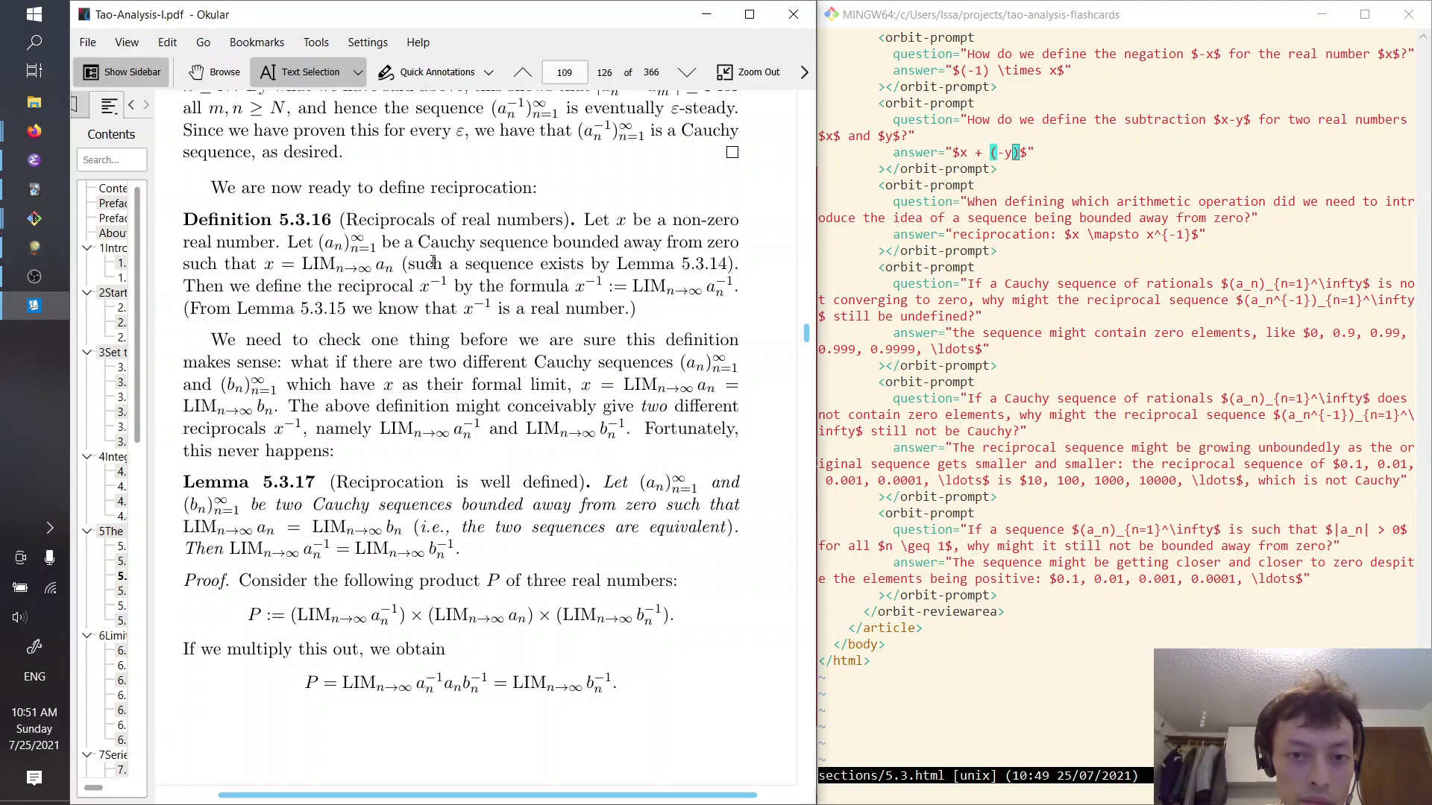
Add an empty orbit-prompt block after the last prompt in the review area of sections/5.3.html
left_click(993, 571)
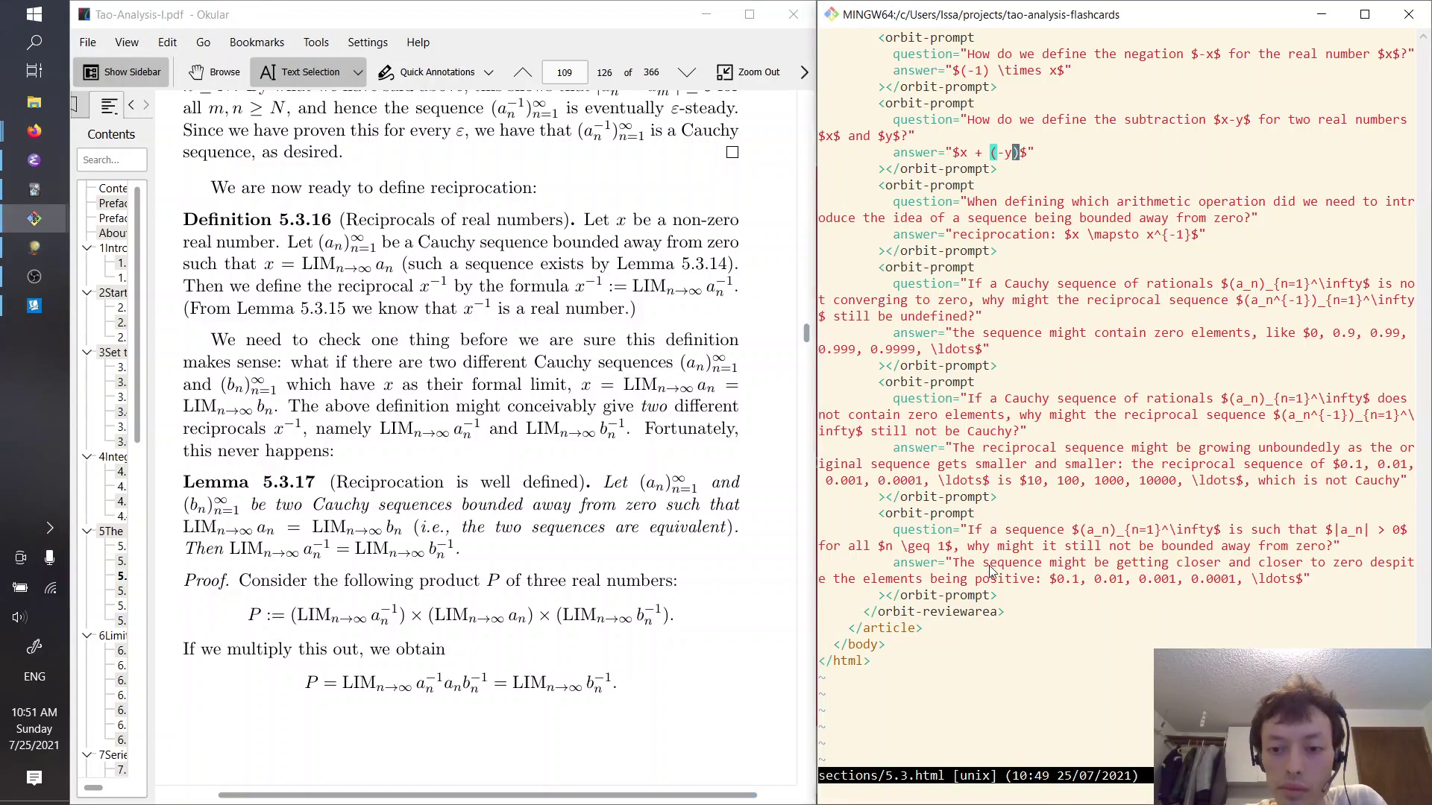
left_click(995, 598)
key("z")
key("z")
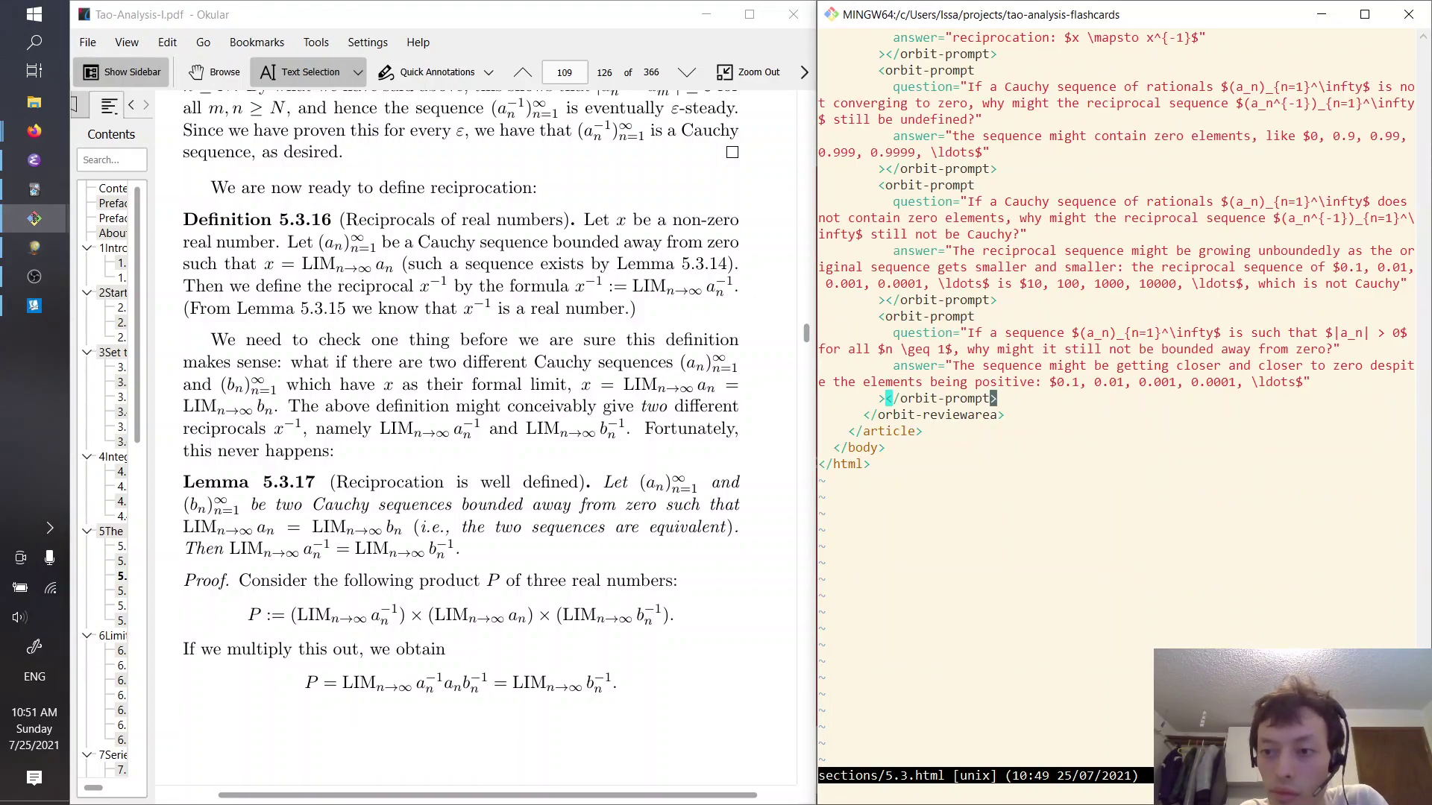
key("p")
key("j")
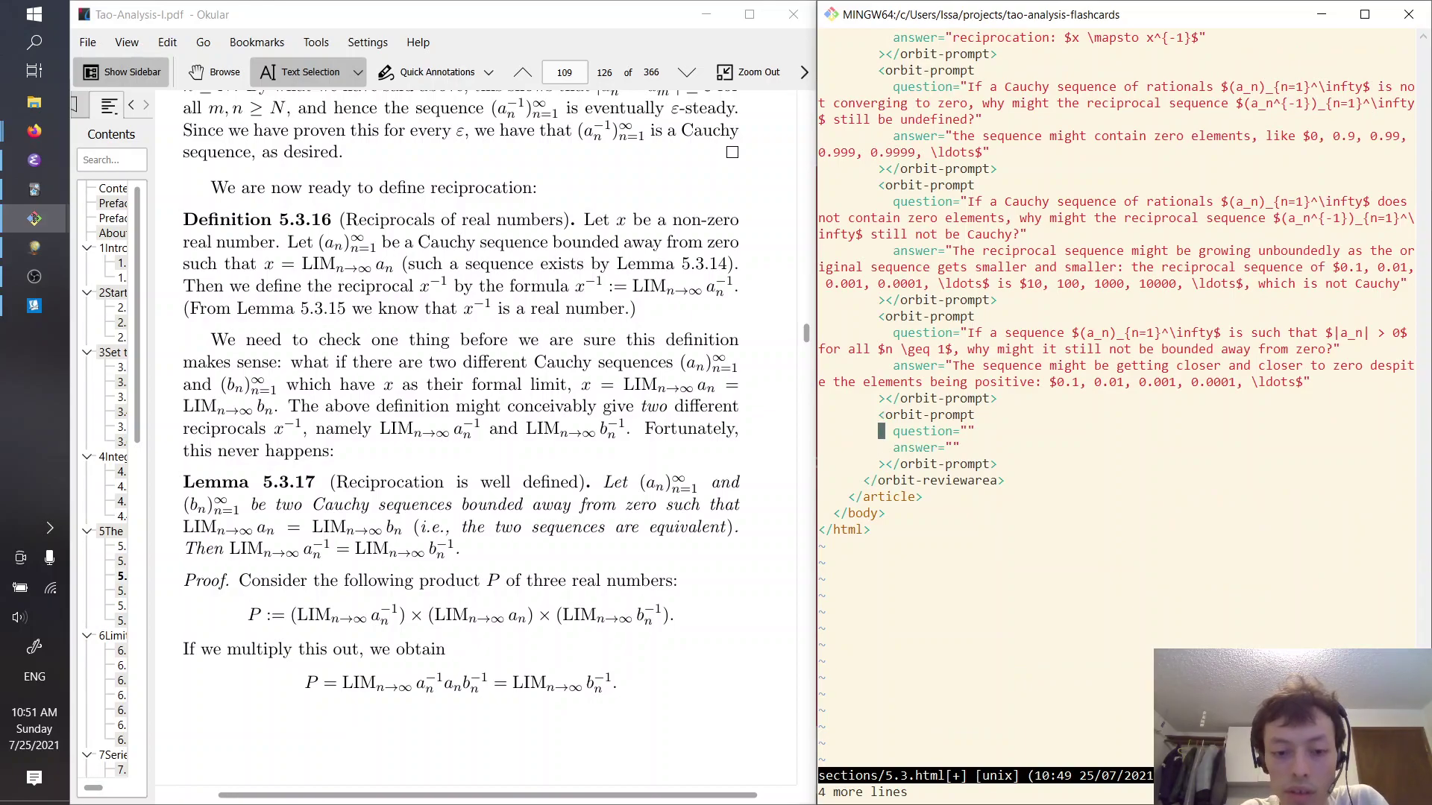
Fill in the new prompt's question: "If $x\ne 0$ is a real number, how do we define the reciprocal $x^{-1}$?"
key("c")
key("i")
key("quotedbl")
type("If ")
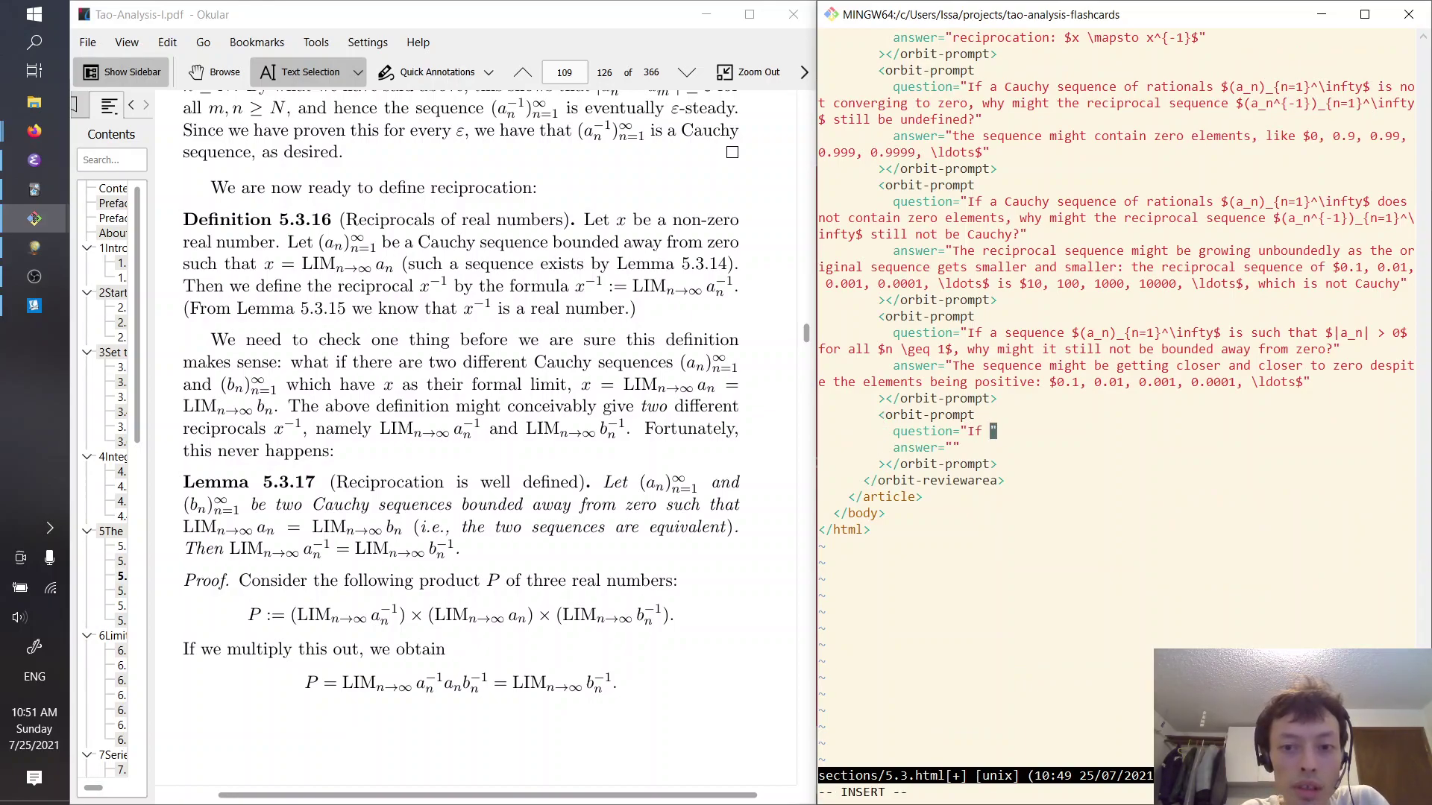
type("$")
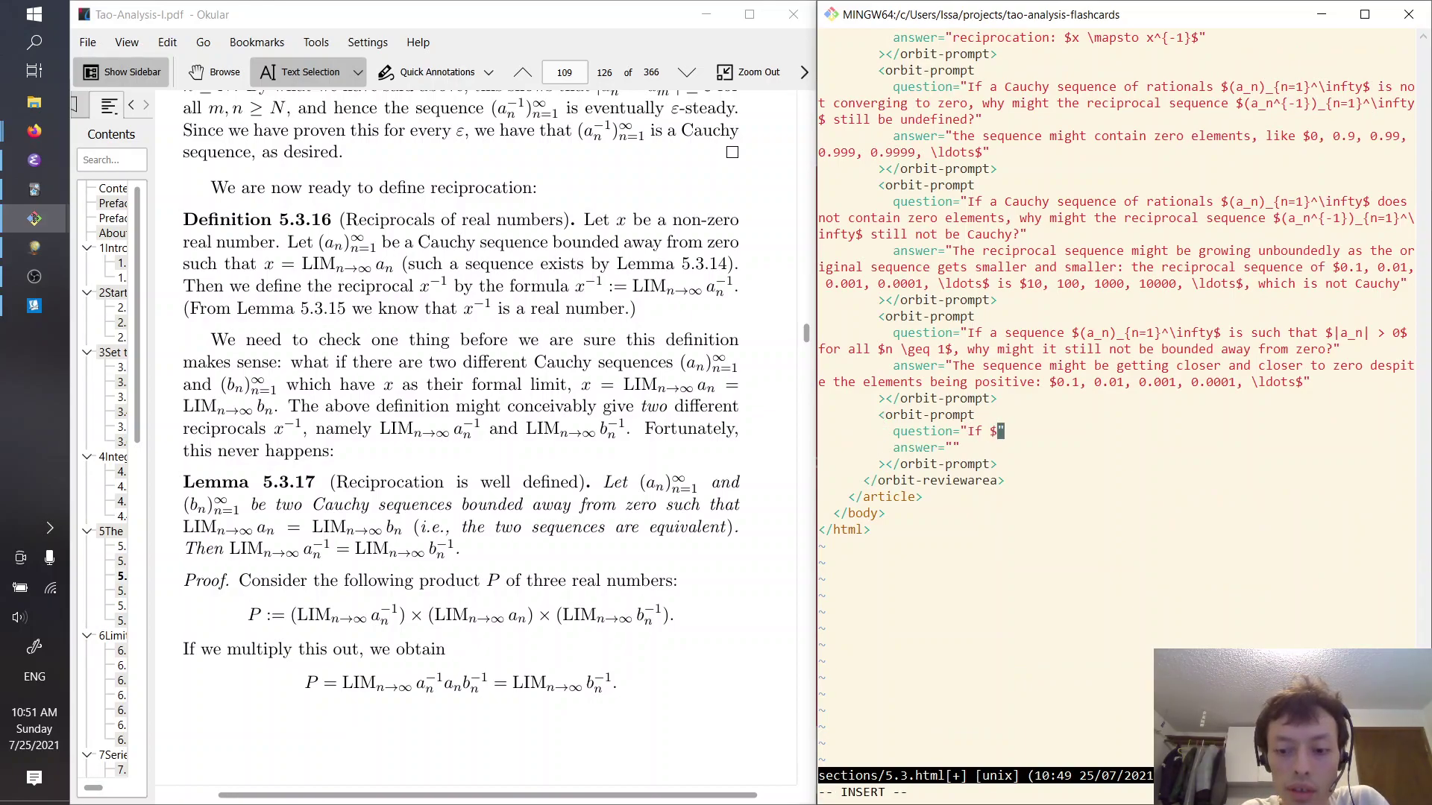
type("x e 0$ is a real")
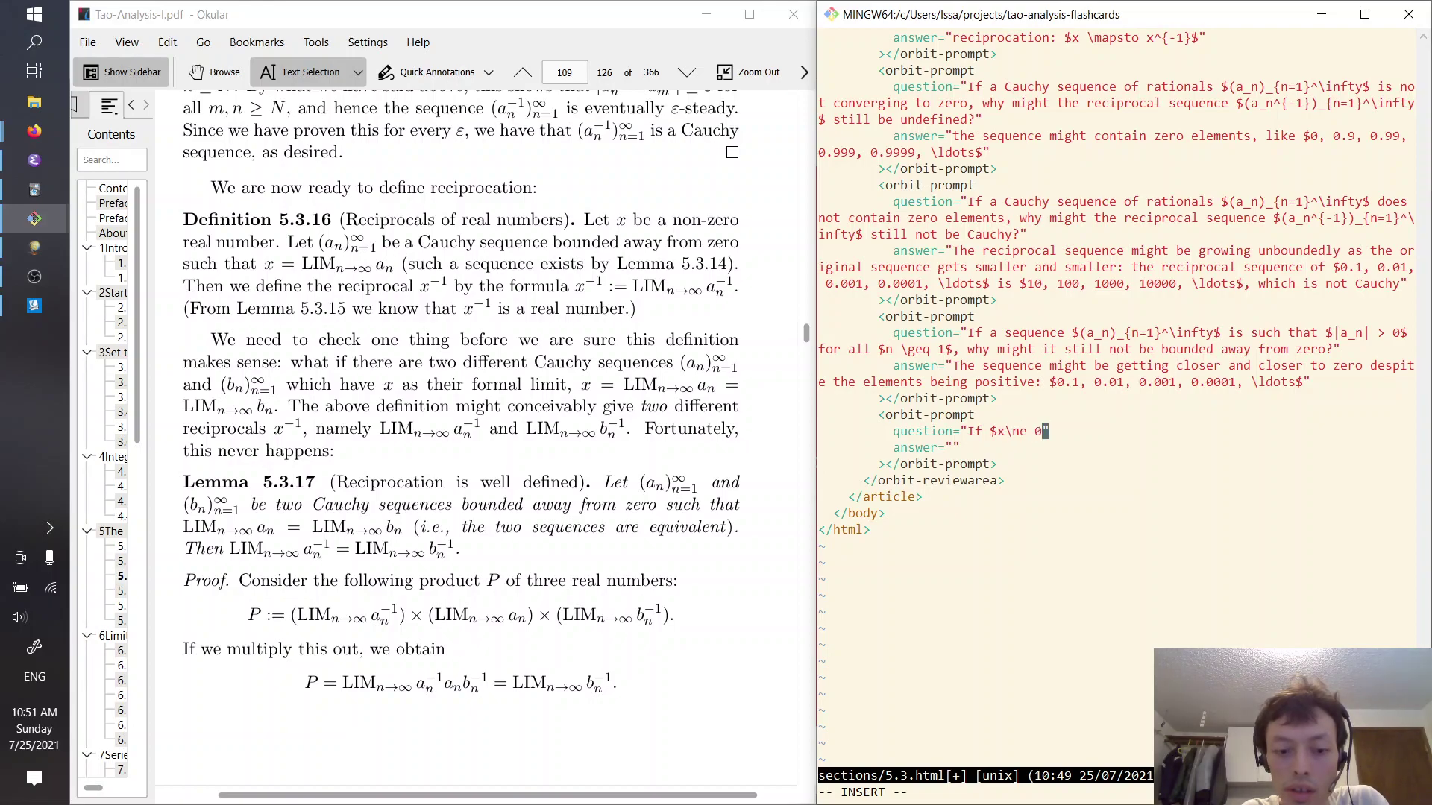
type(" number, how d")
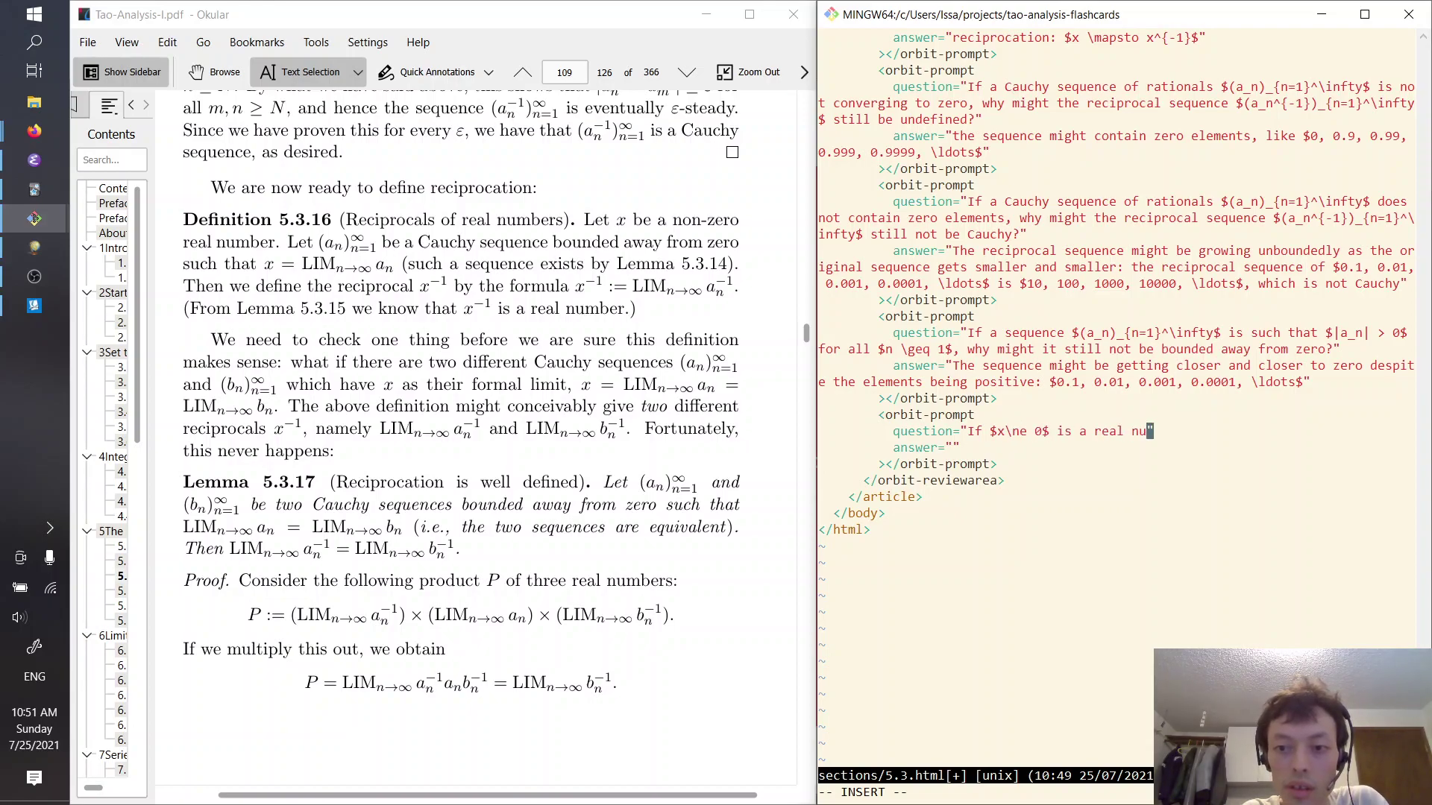
type("o we define the recipro")
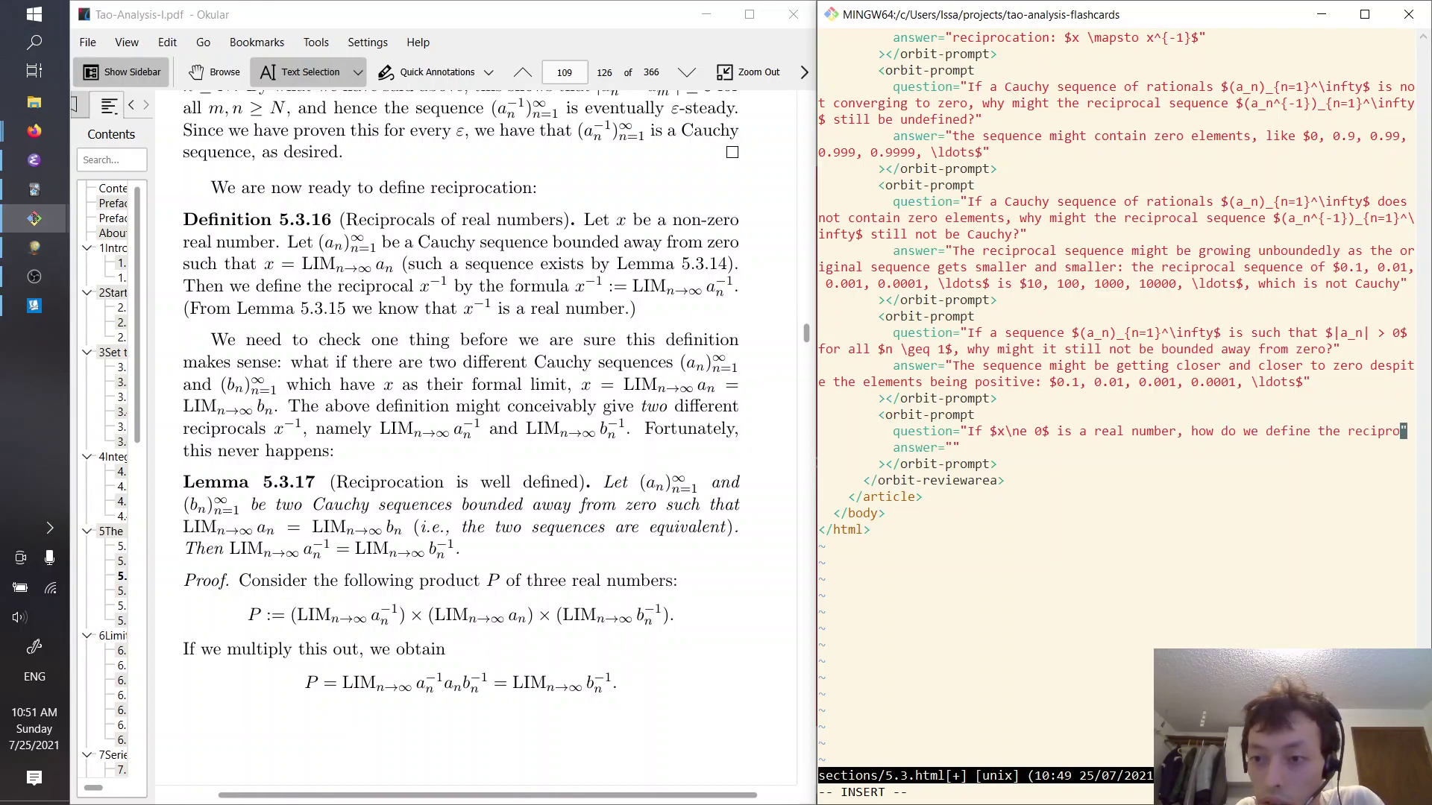
type("cal ")
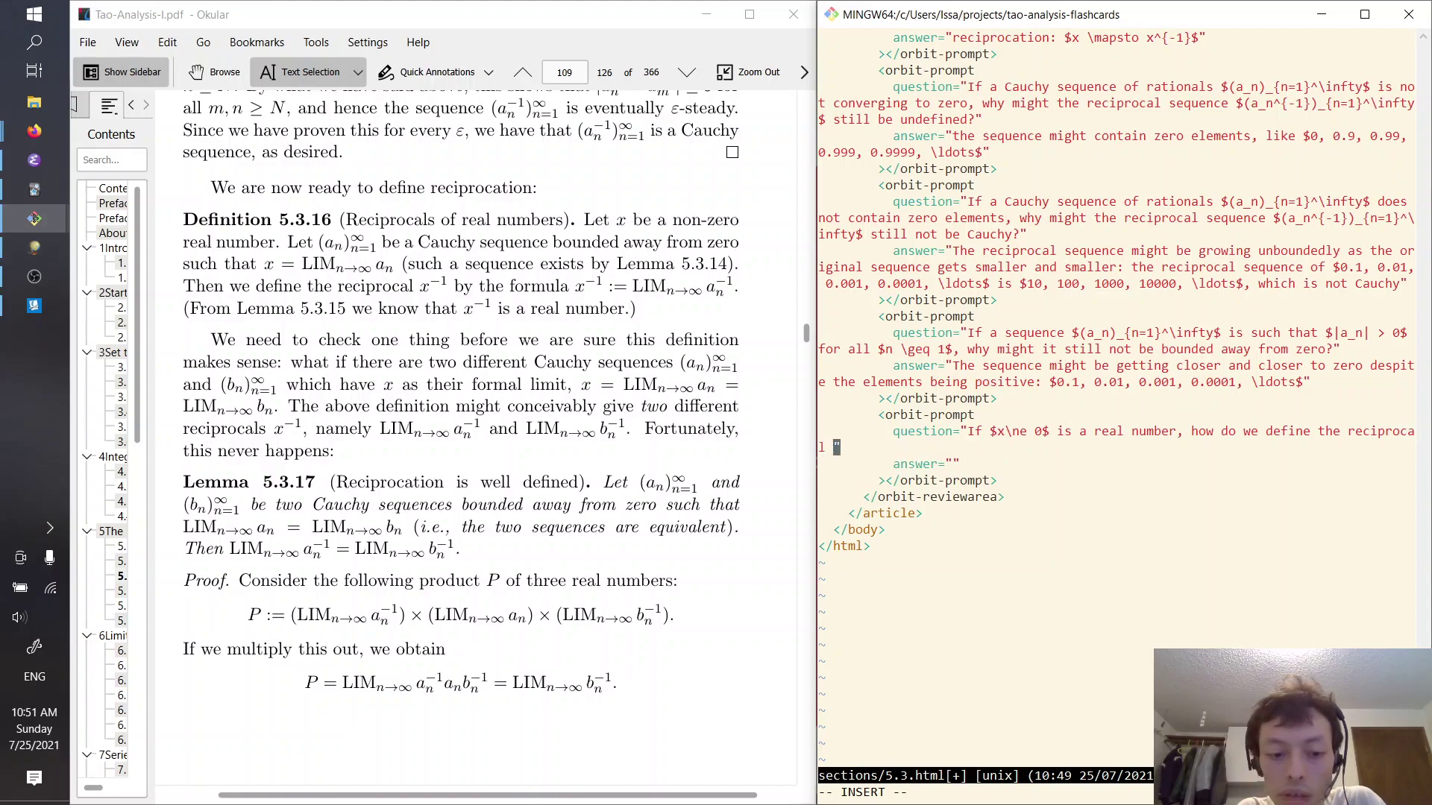
type("$x")
type("^{-1}$?")
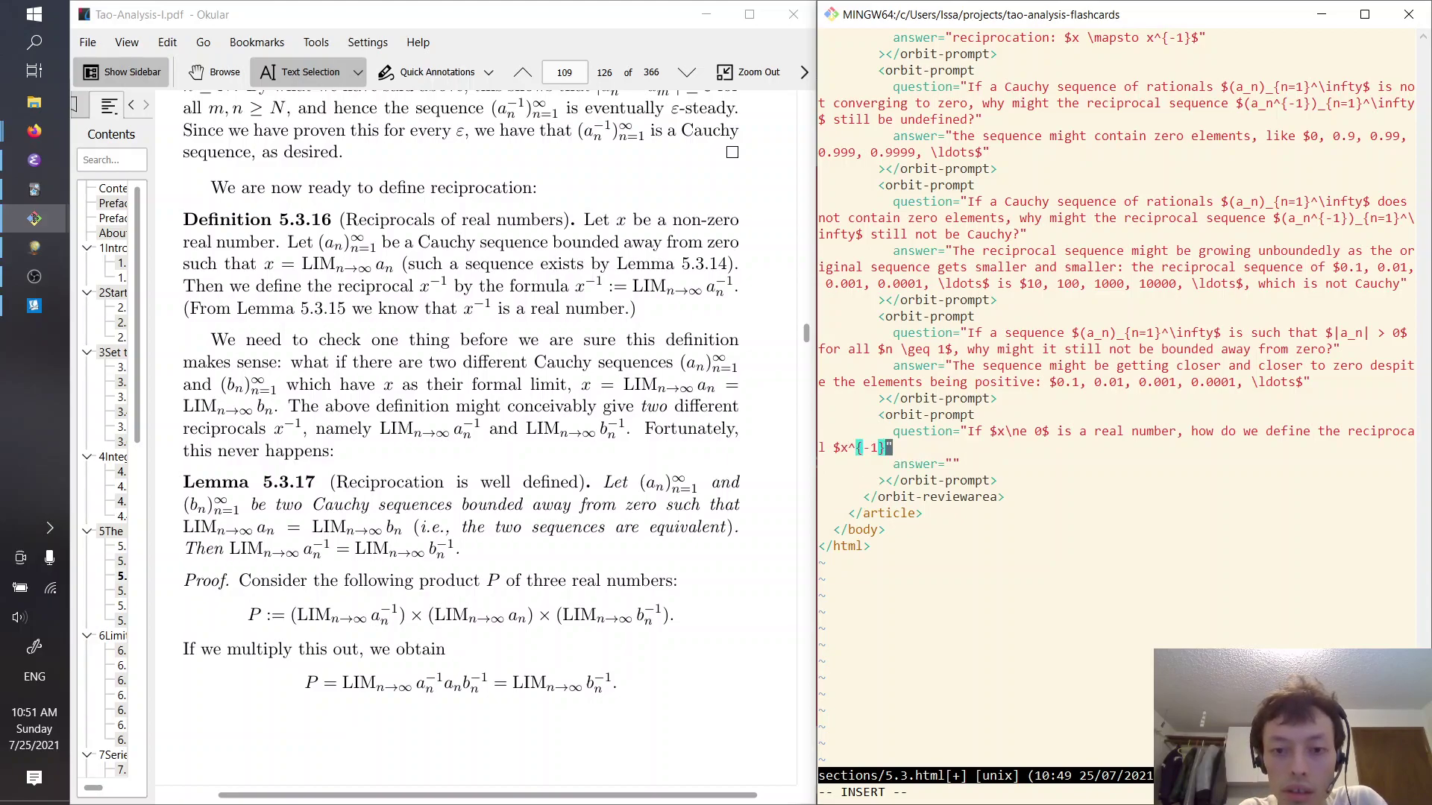
key("Escape")
Begin the reciprocal prompt's answer with "We find some Cauchy sequence that is bounded"
type("j")
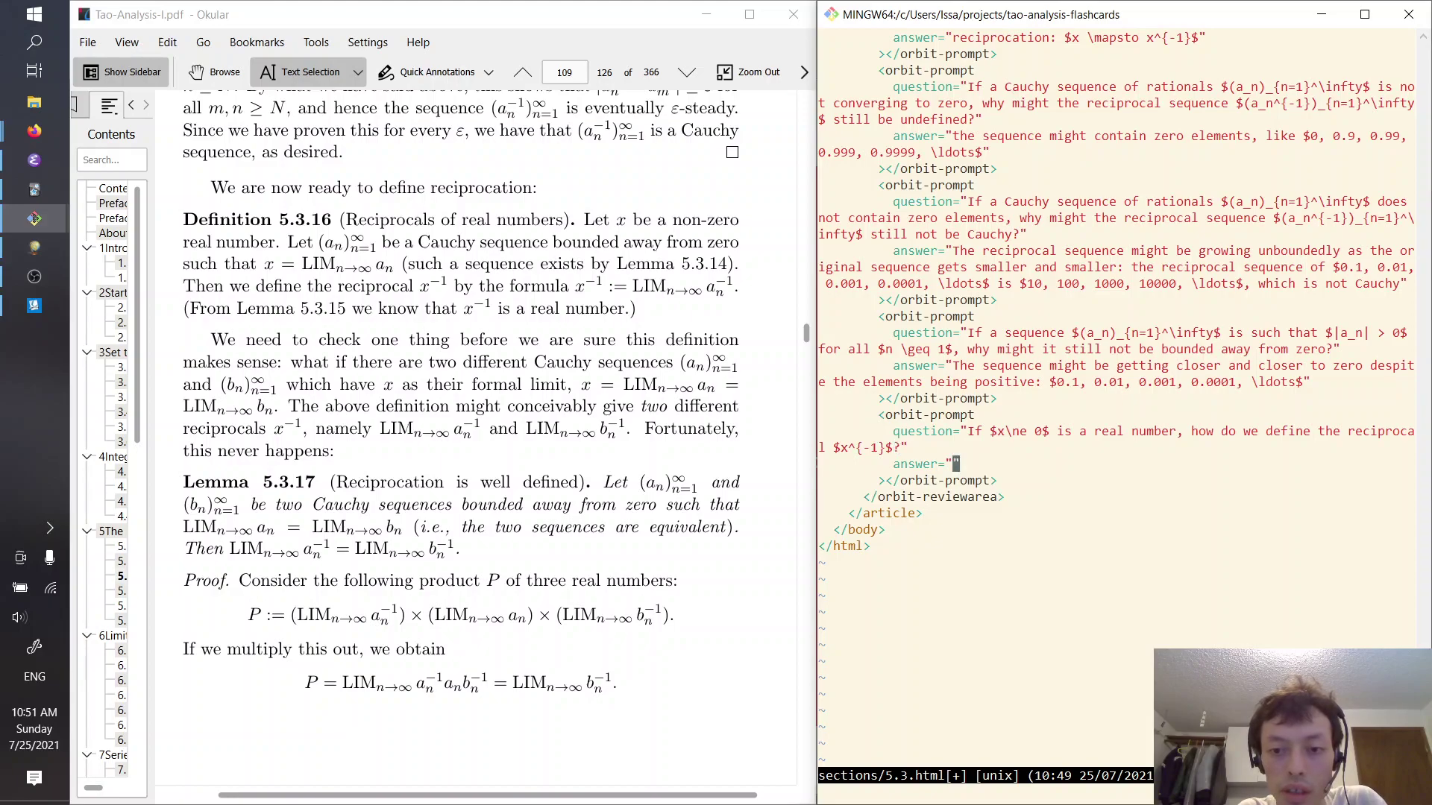
type("iWe find")
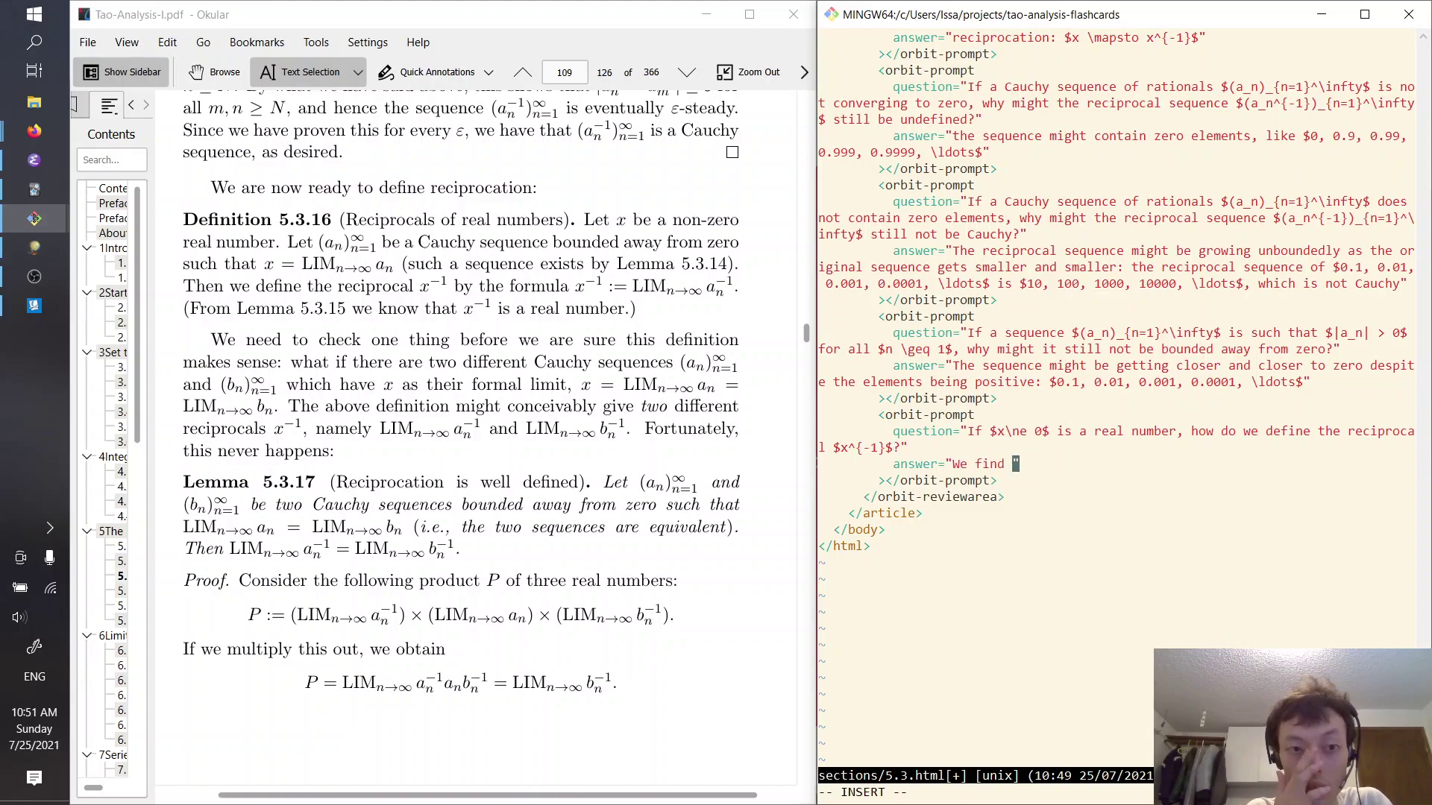
type("some Cauch")
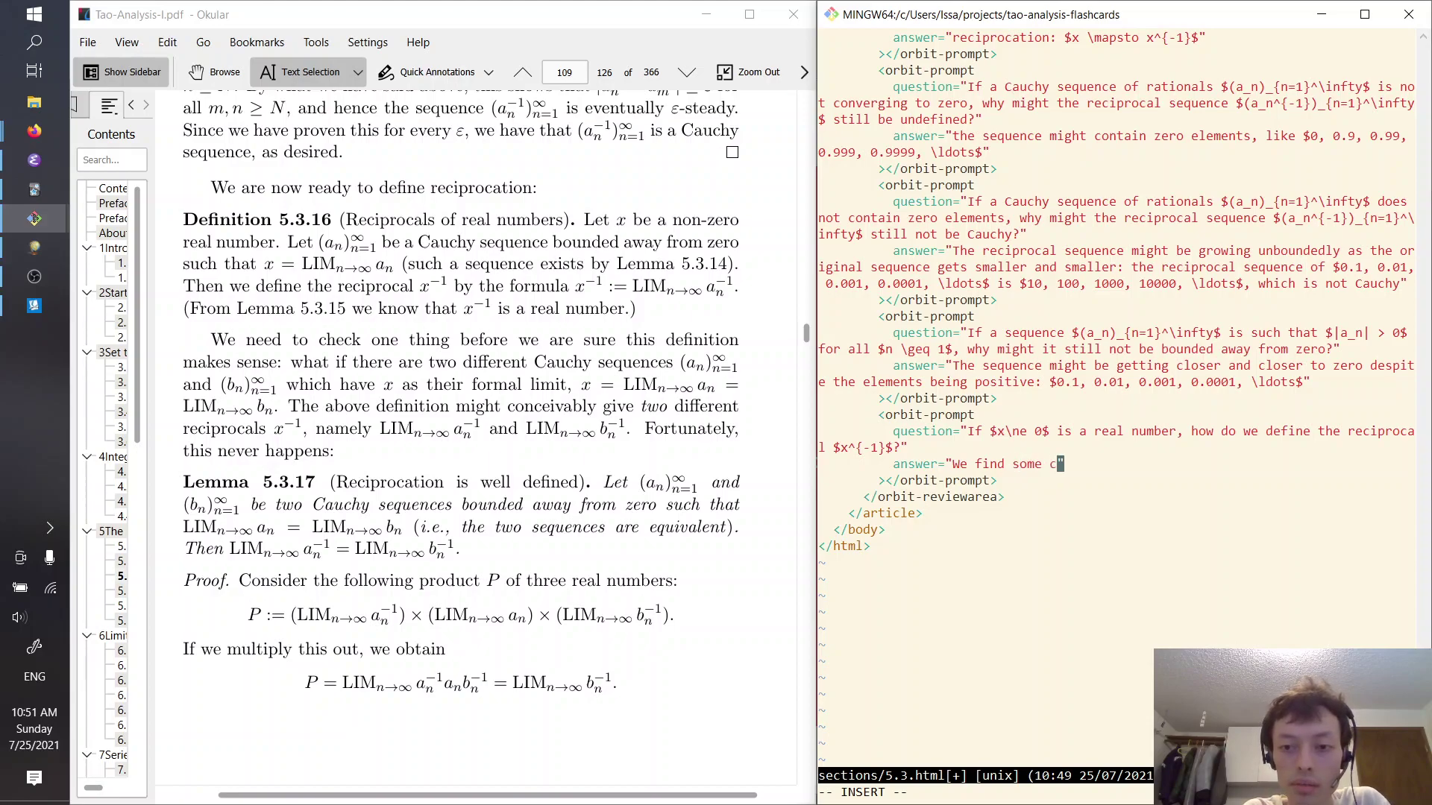
type("y sequence")
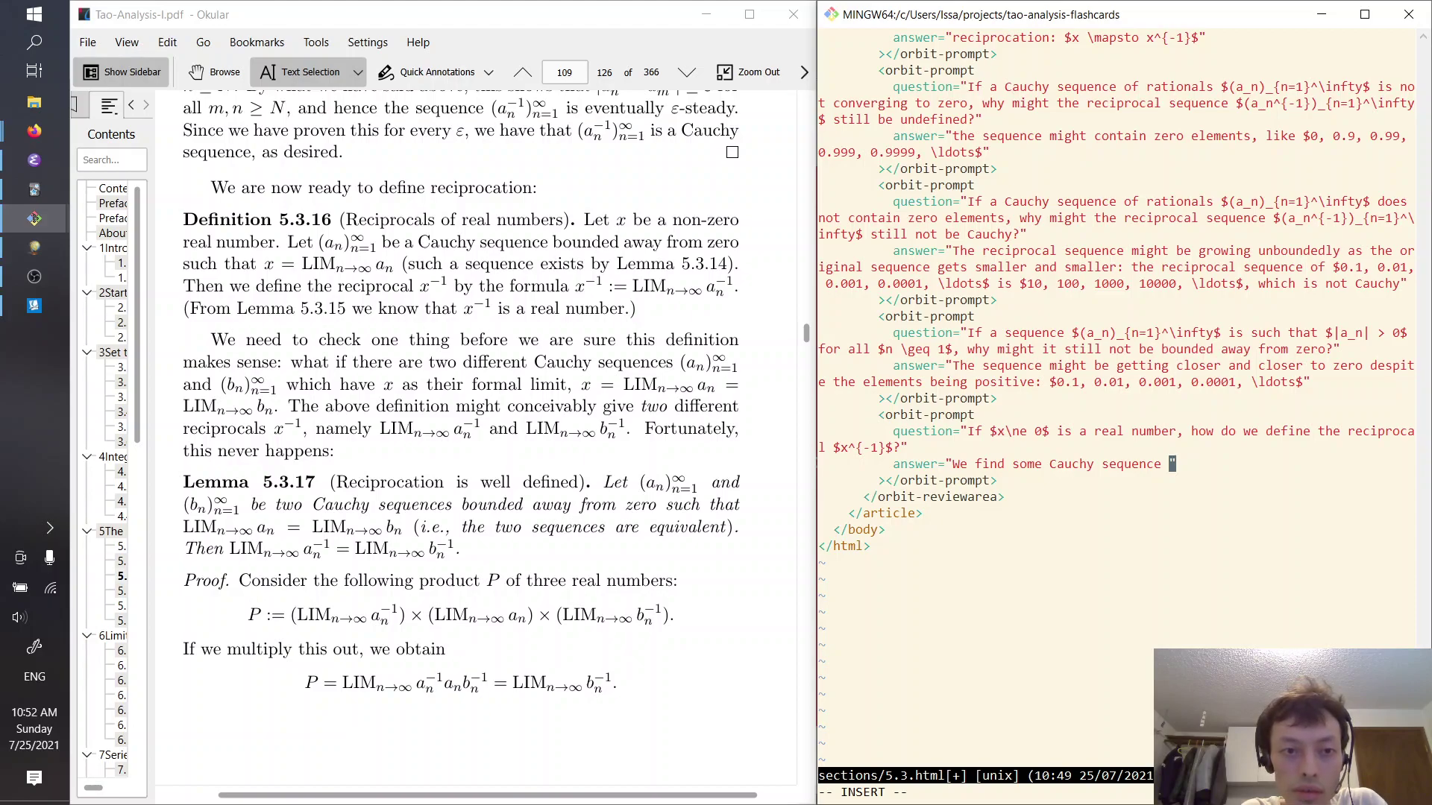
type("that is bounde")
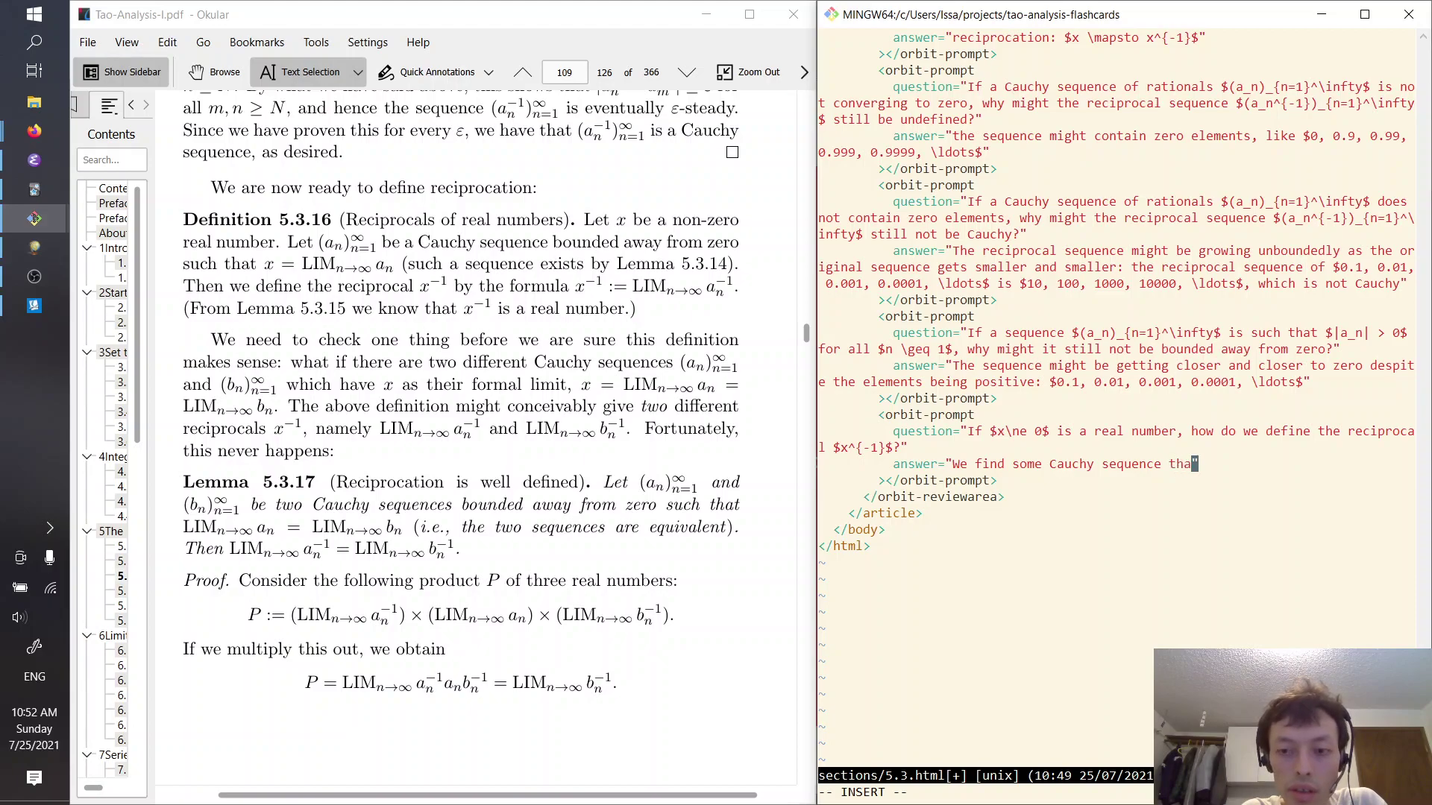
type("d")
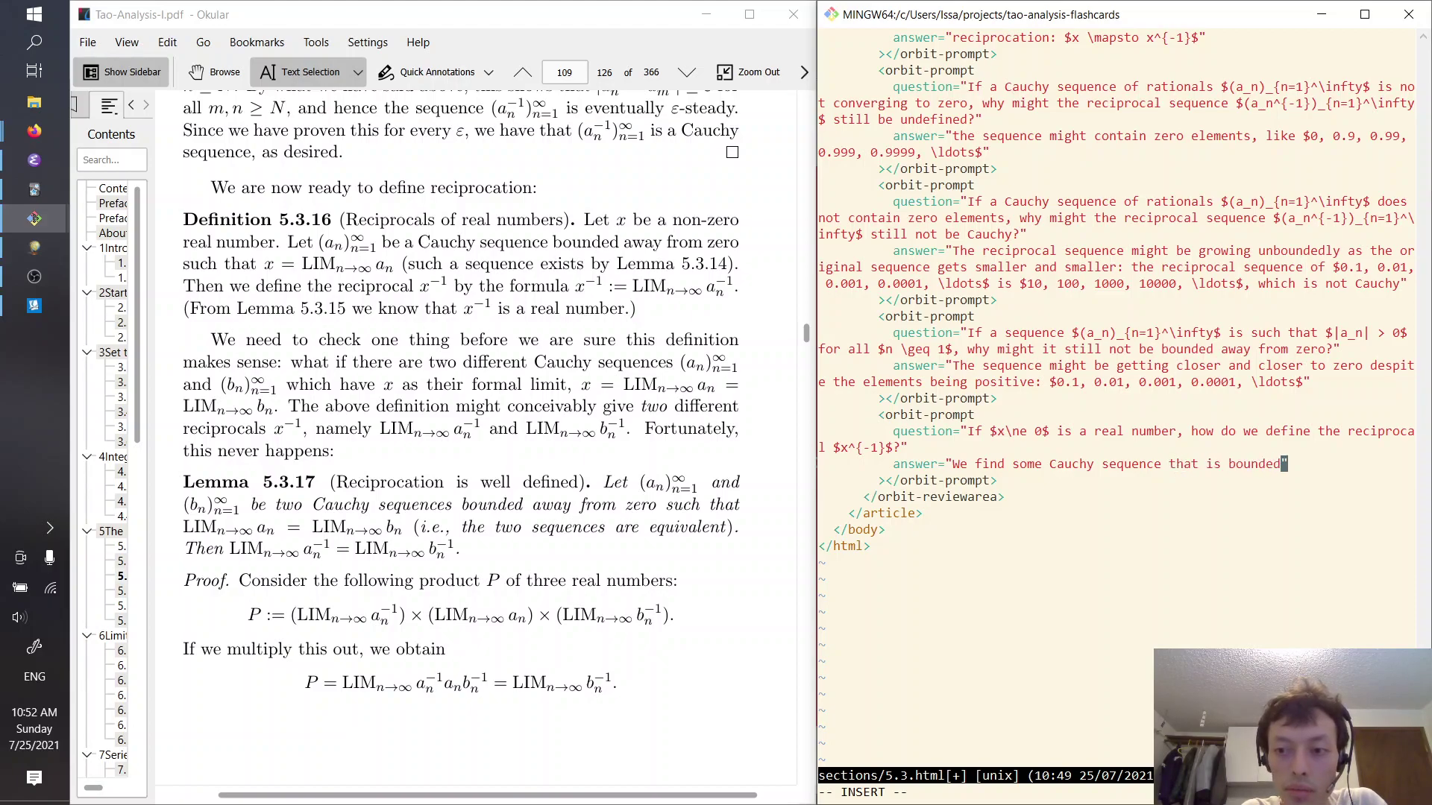
Insert "both" before "bounded" in the answer and continue it with "away from zero and equivalent to"
key("Escape")
type("bi")
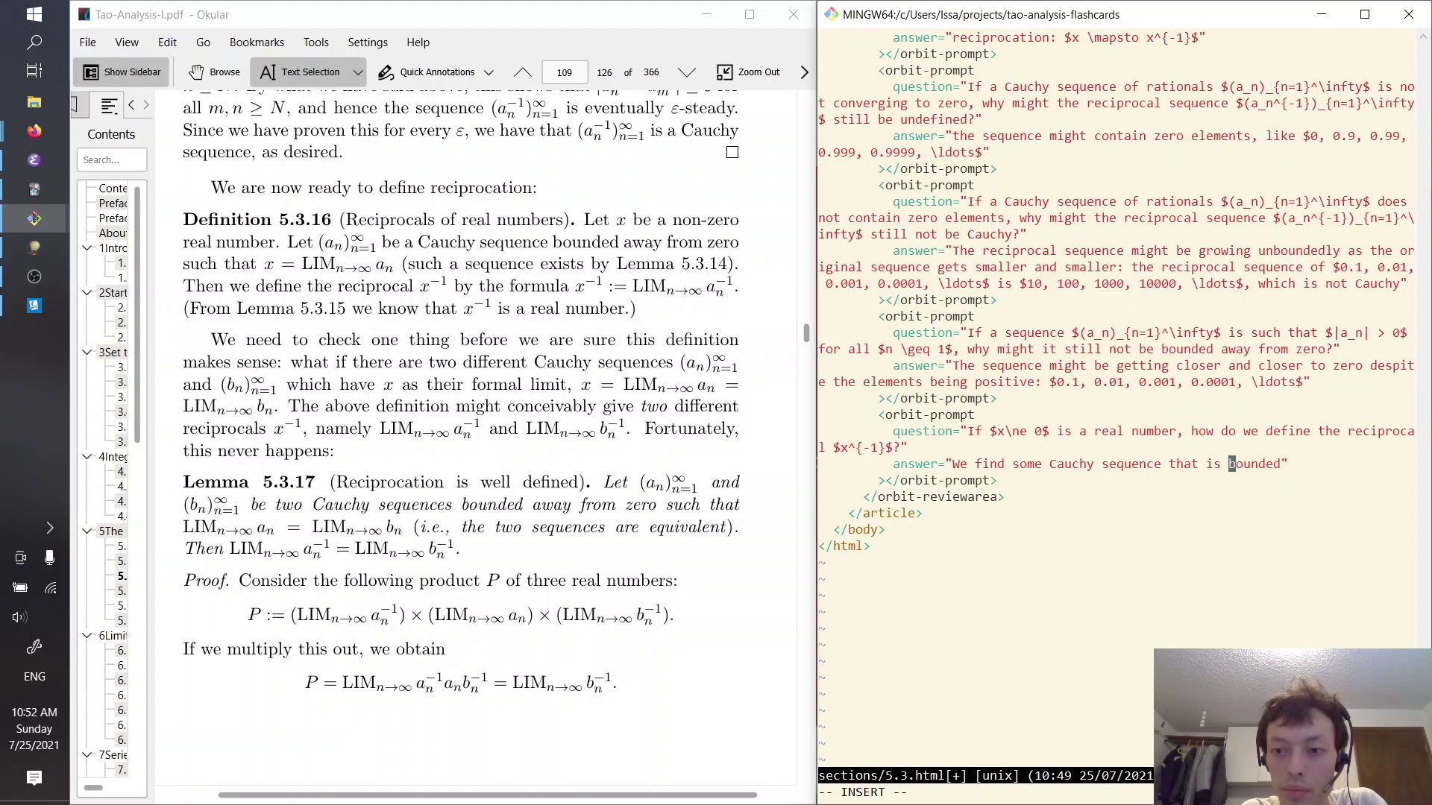
type("both")
key("Escape")
type("e that")
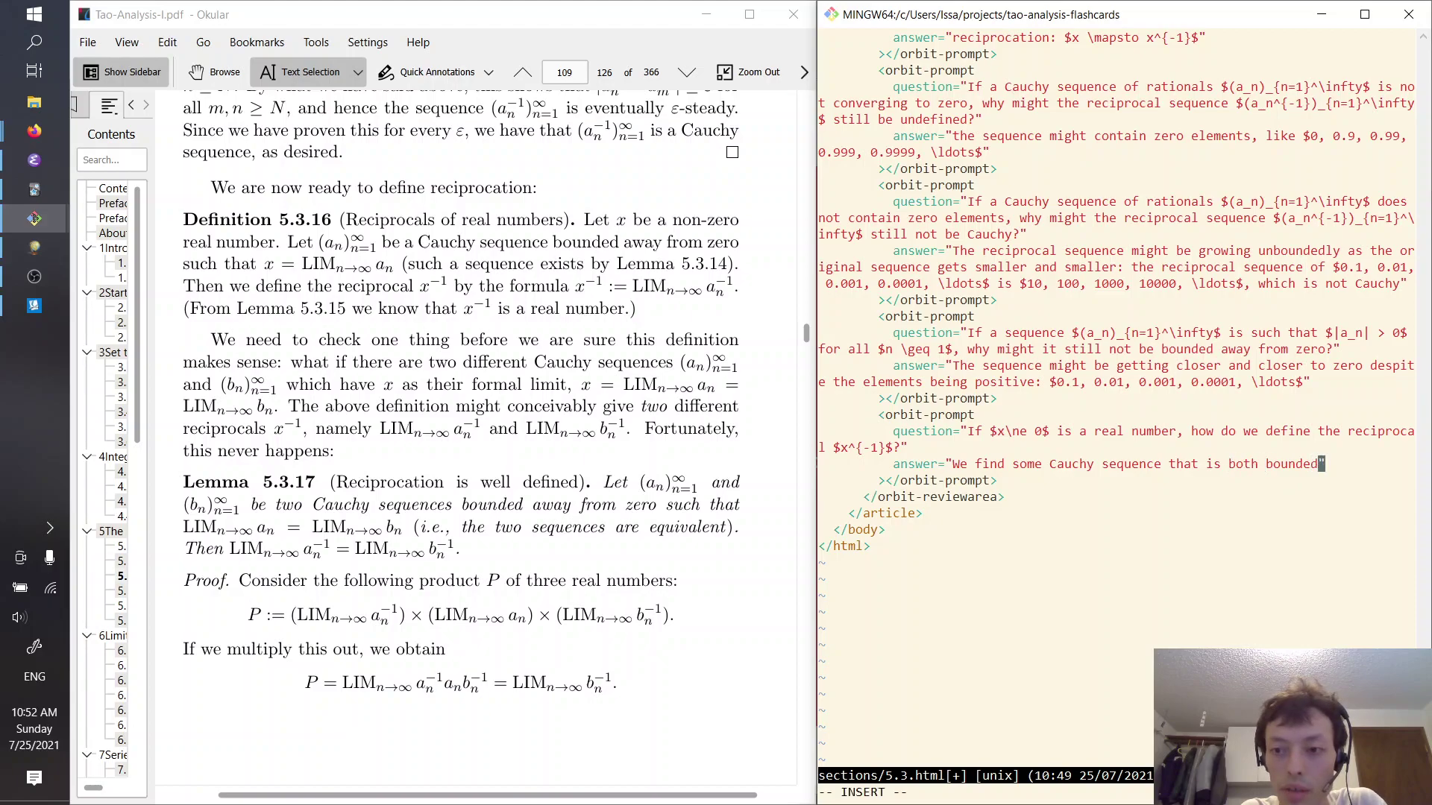
type(" is both bounded away from zero and")
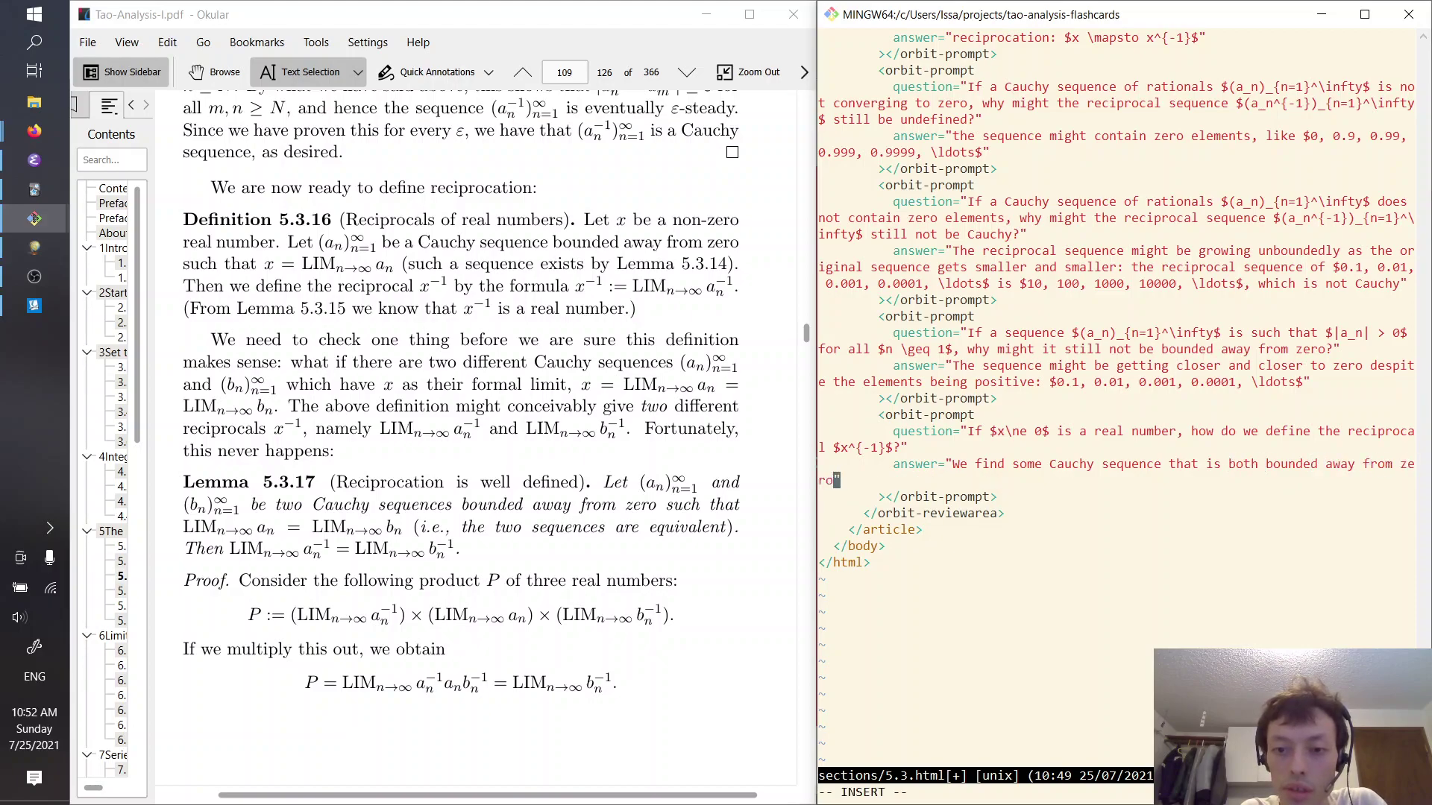
type(" equivalen")
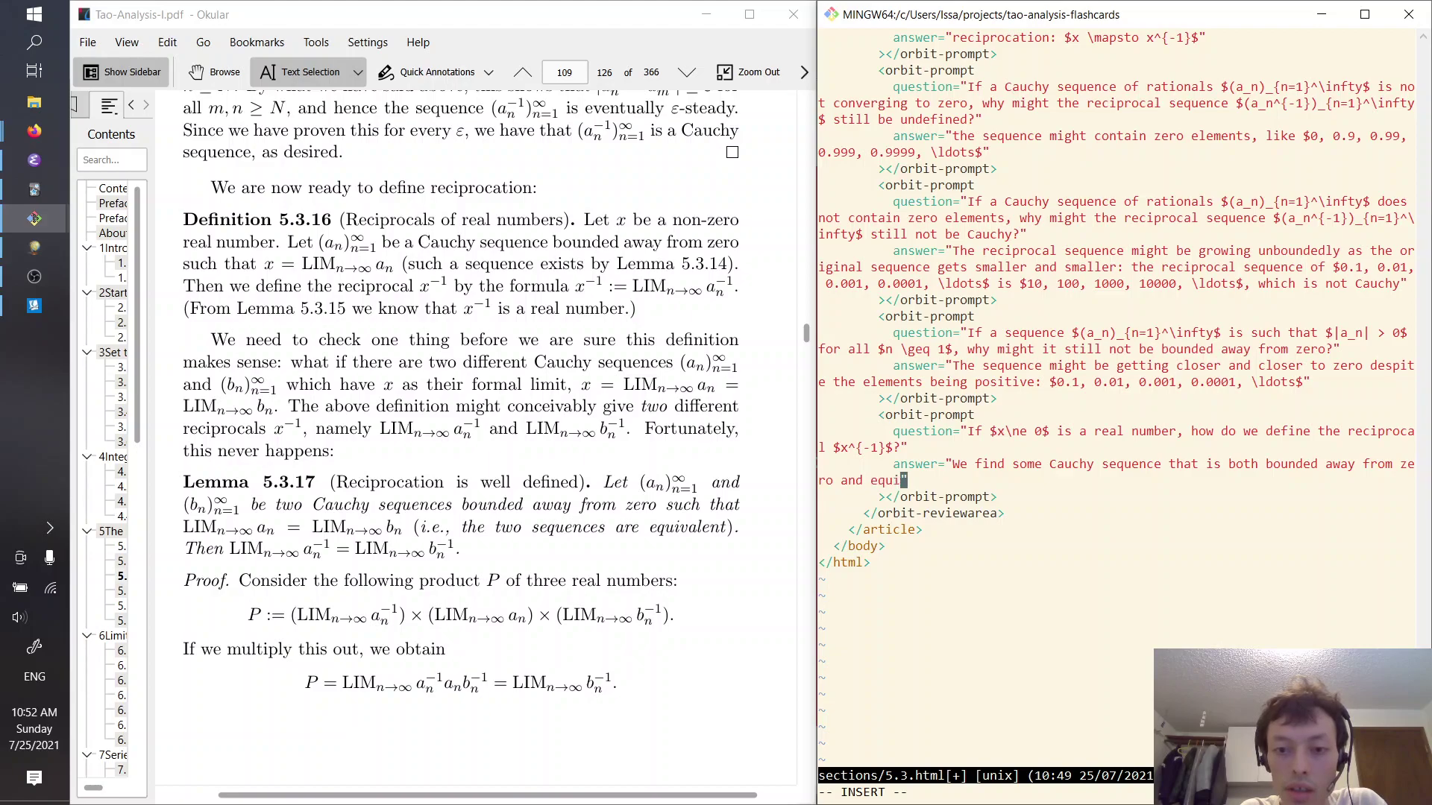
type("t to")
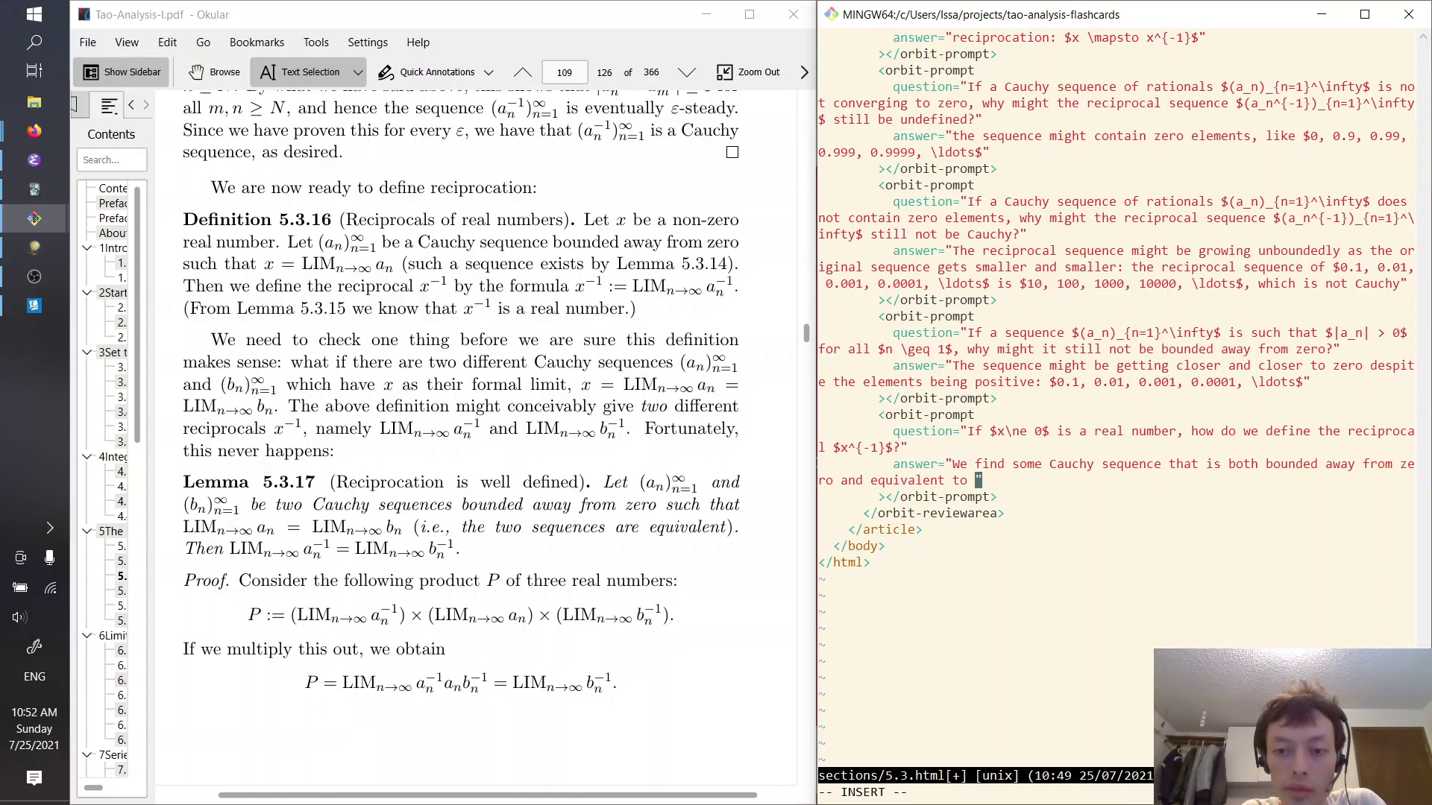
Replace "equivalent to" at the end of the answer with "such that its formal limit is equal to $x$"
key("Escape")
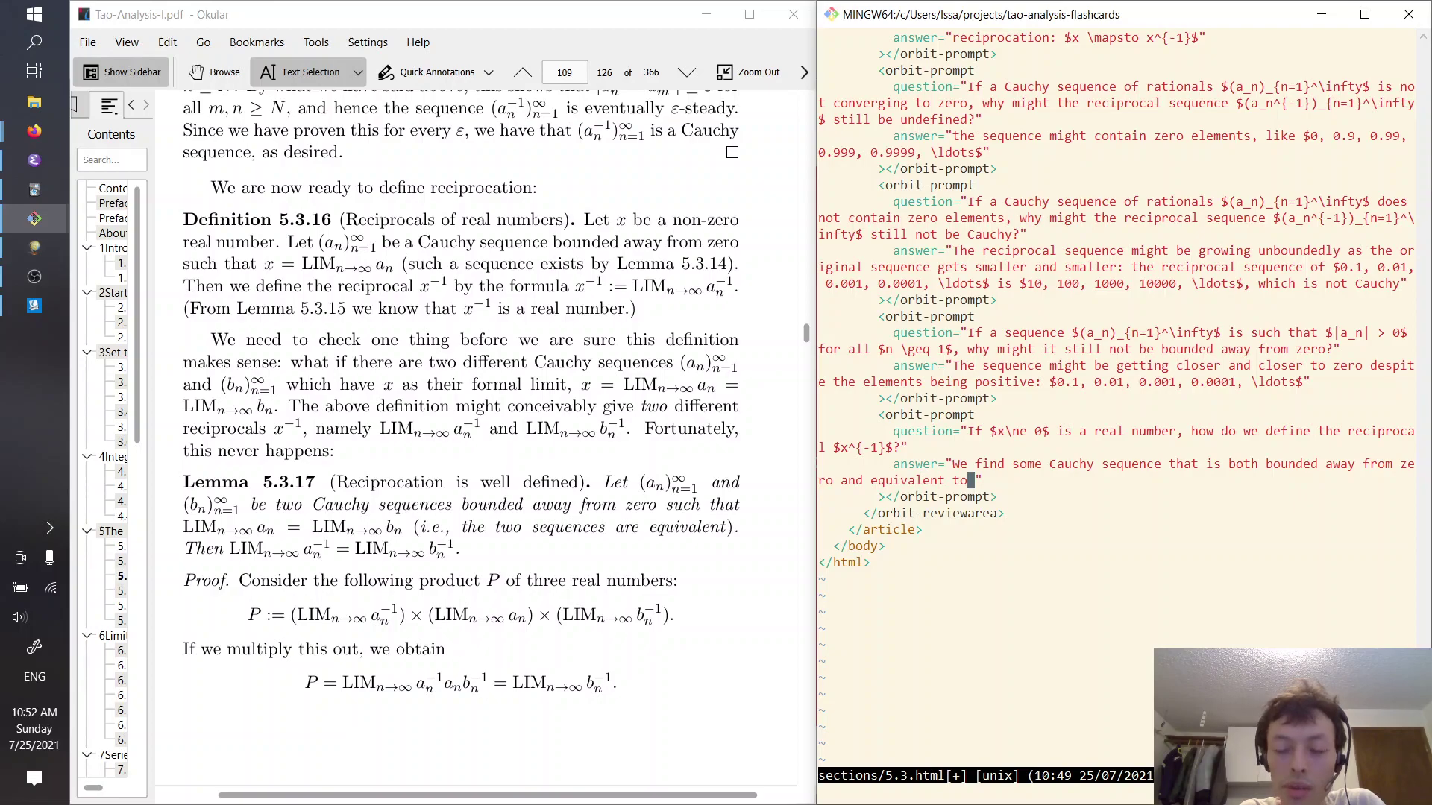
key("v")
key("b")
key("b")
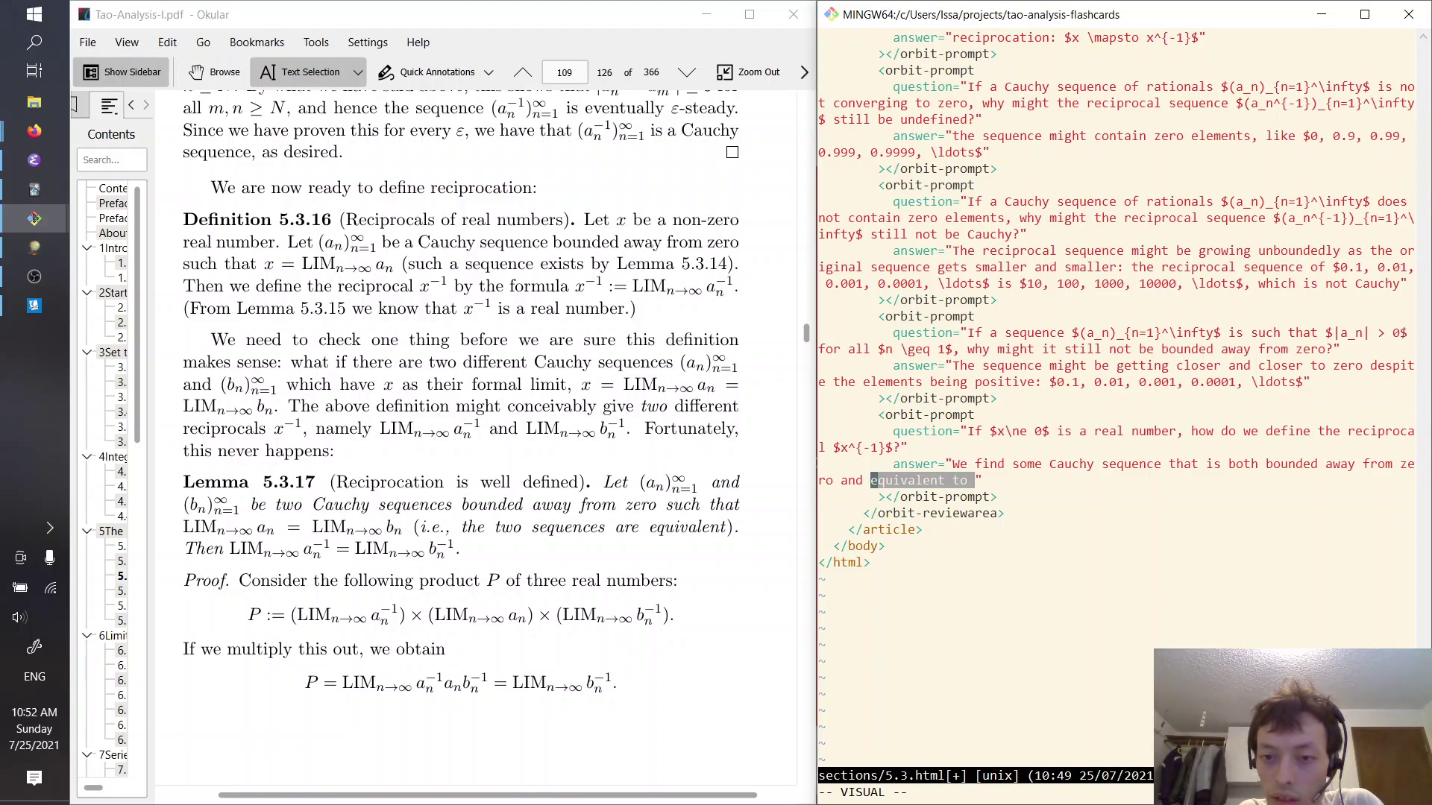
key("Escape")
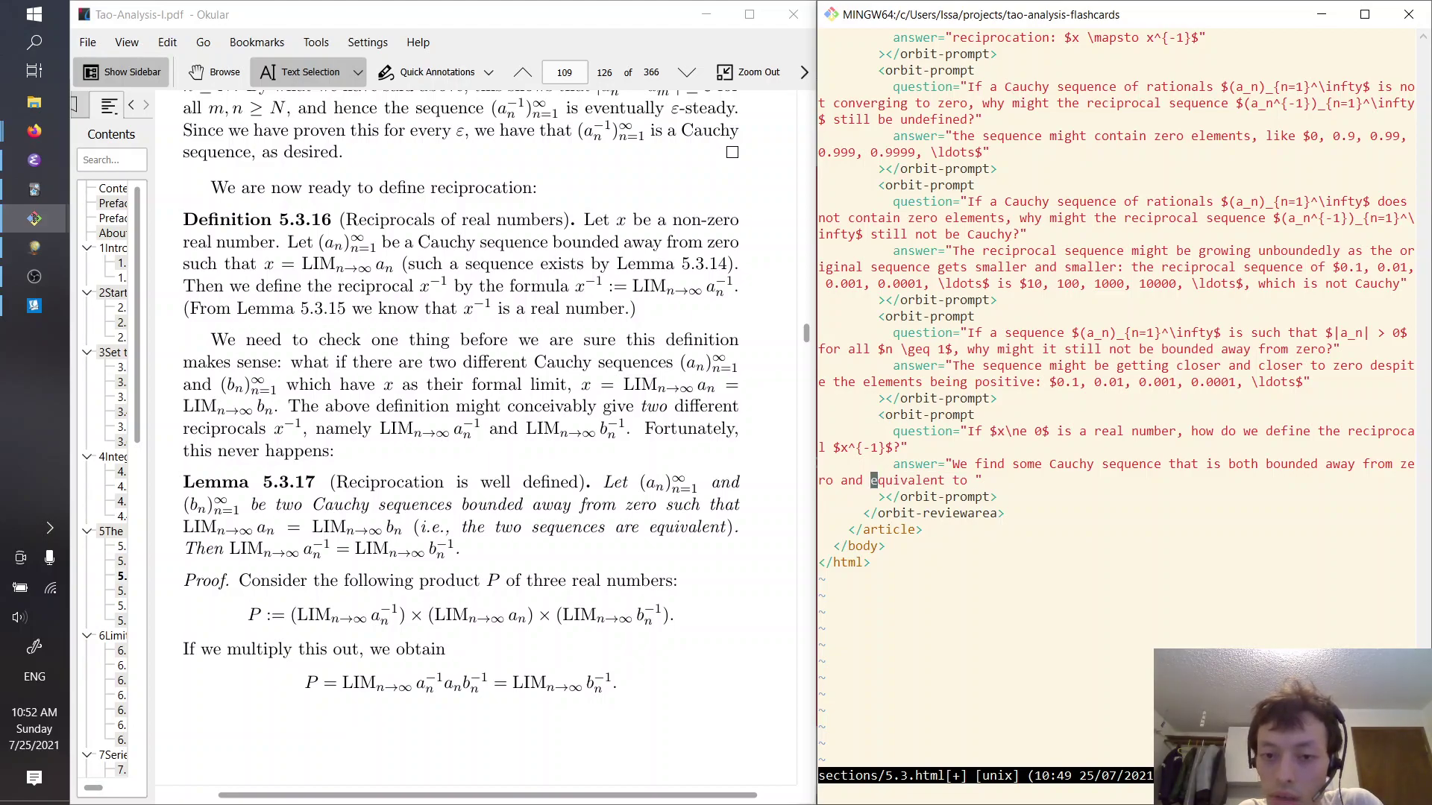
key("v")
key("e")
key("e")
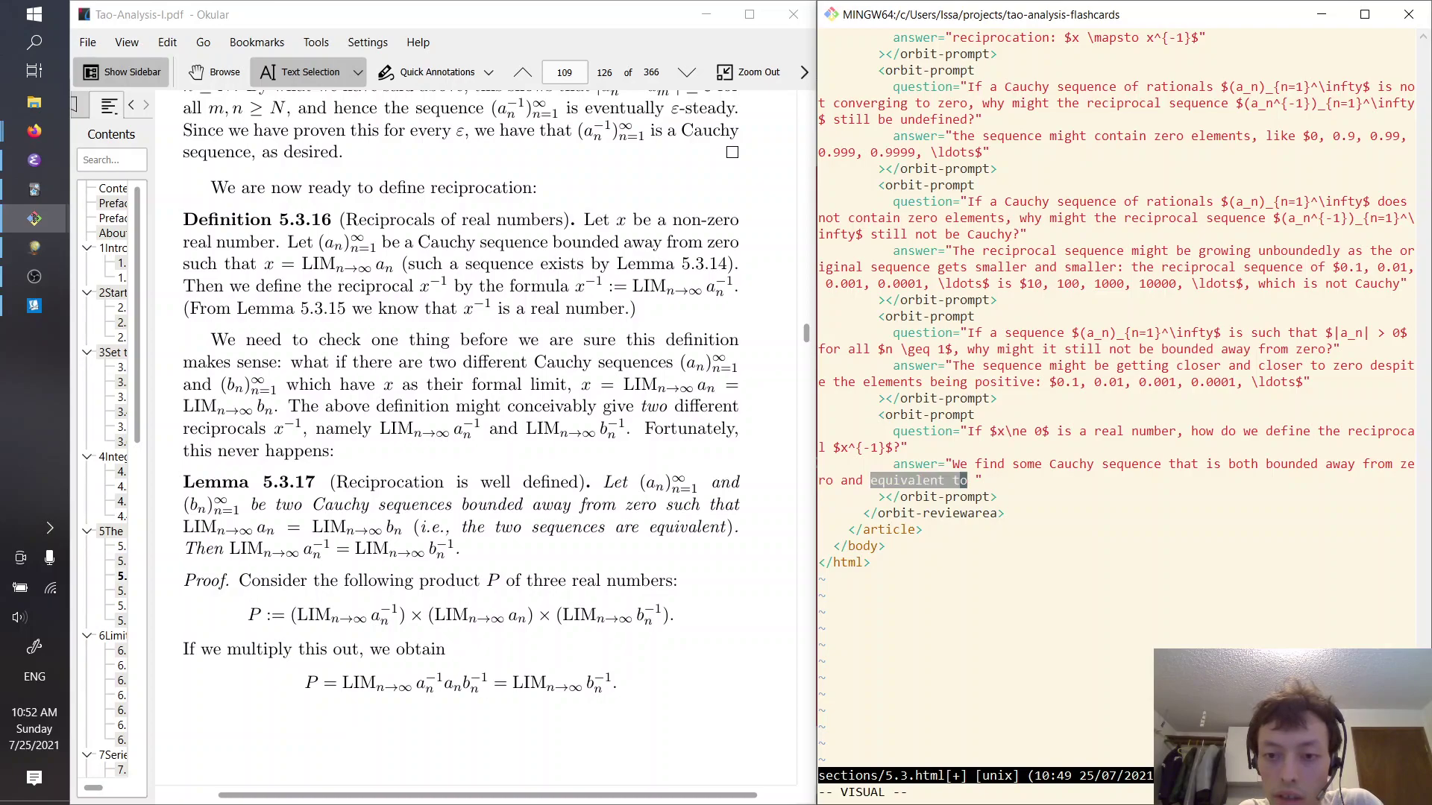
type("lc")
type("such that its ")
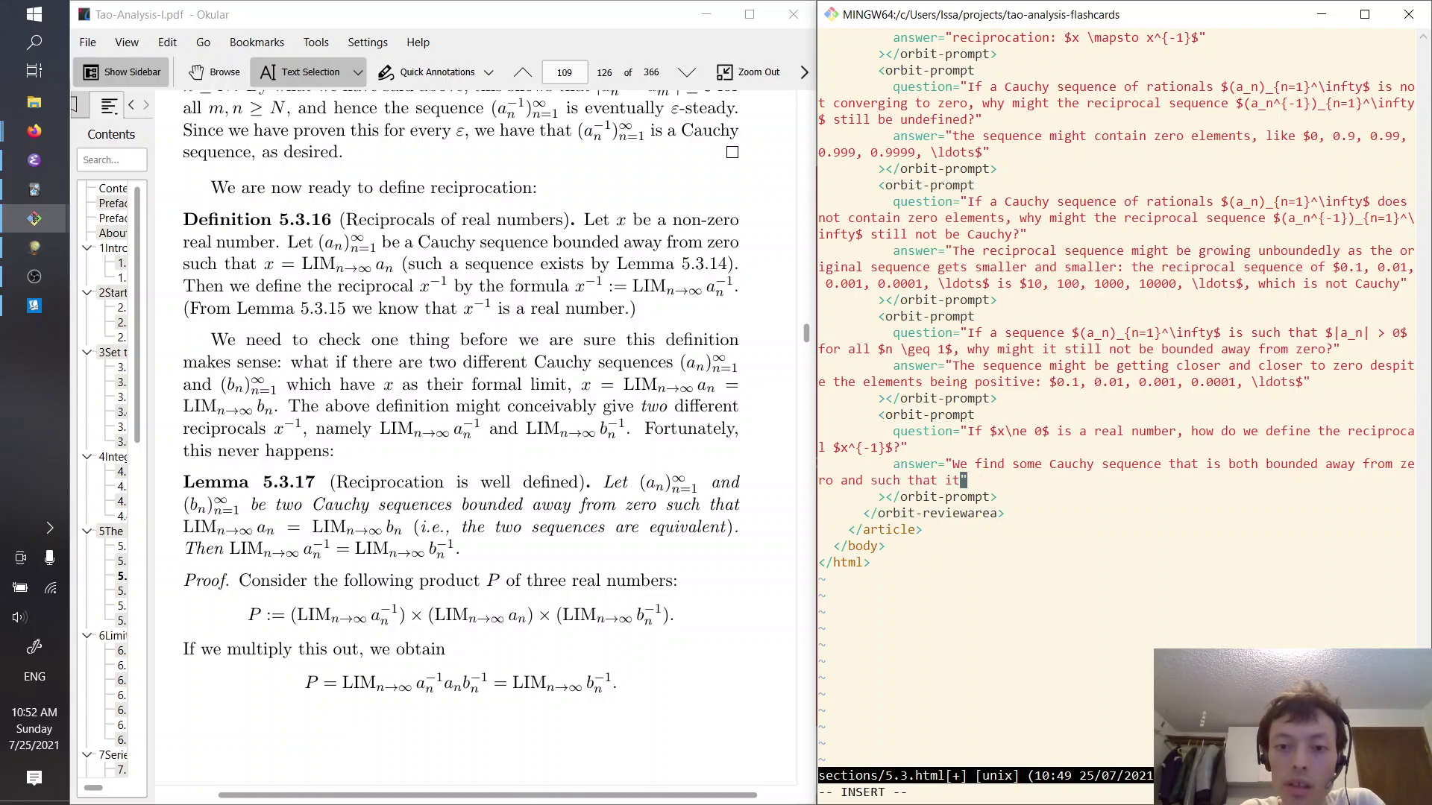
type("formal limit is e")
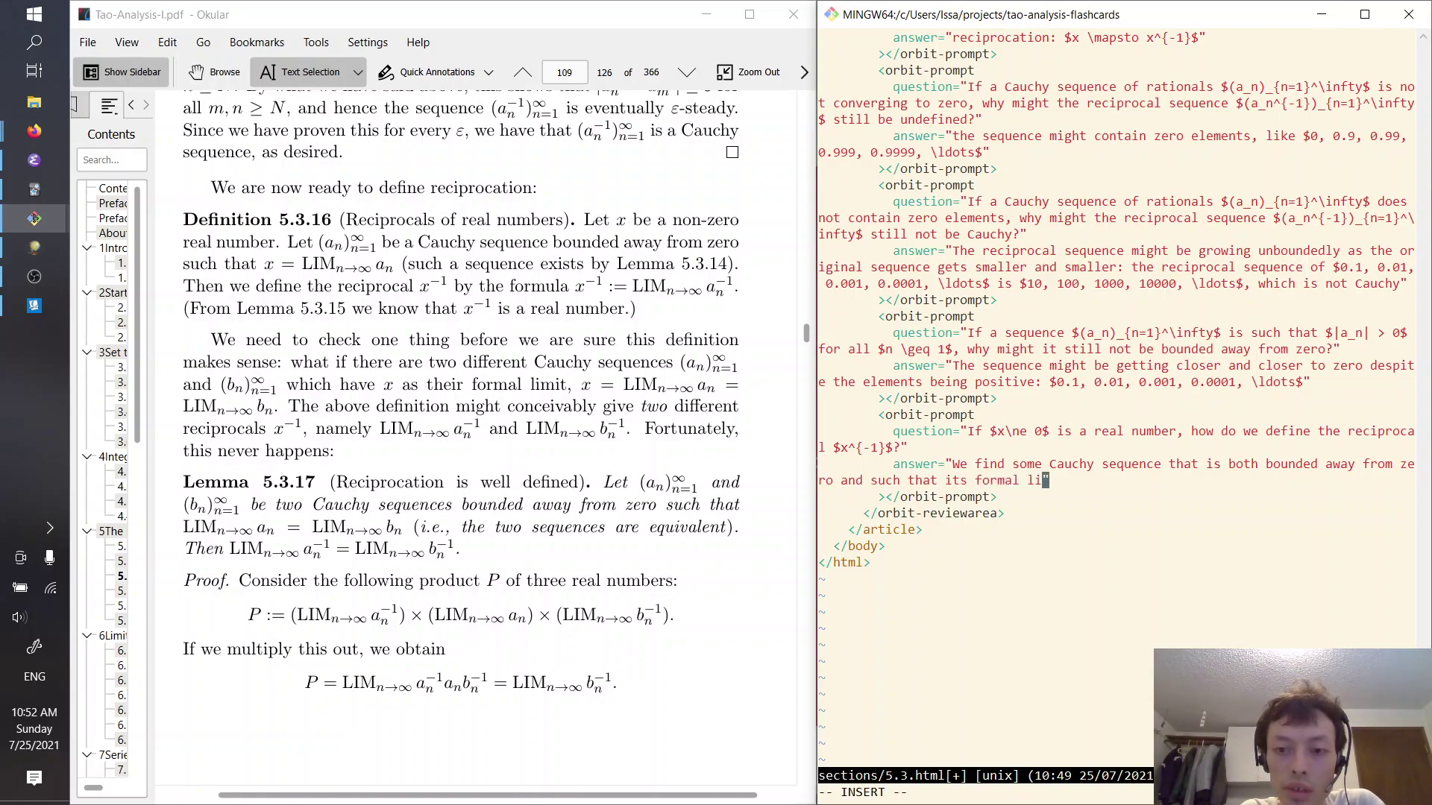
type("qual to $")
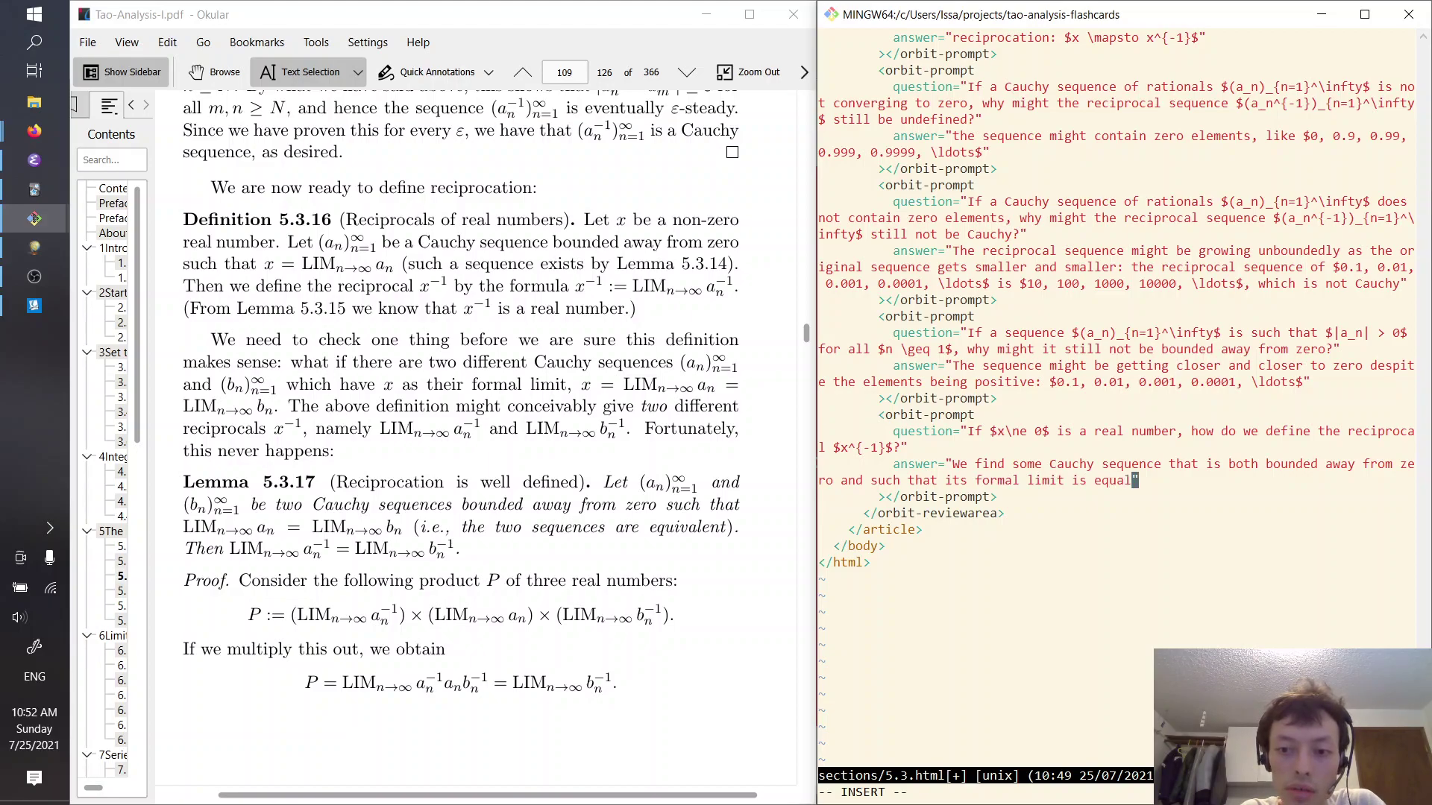
type("x$")
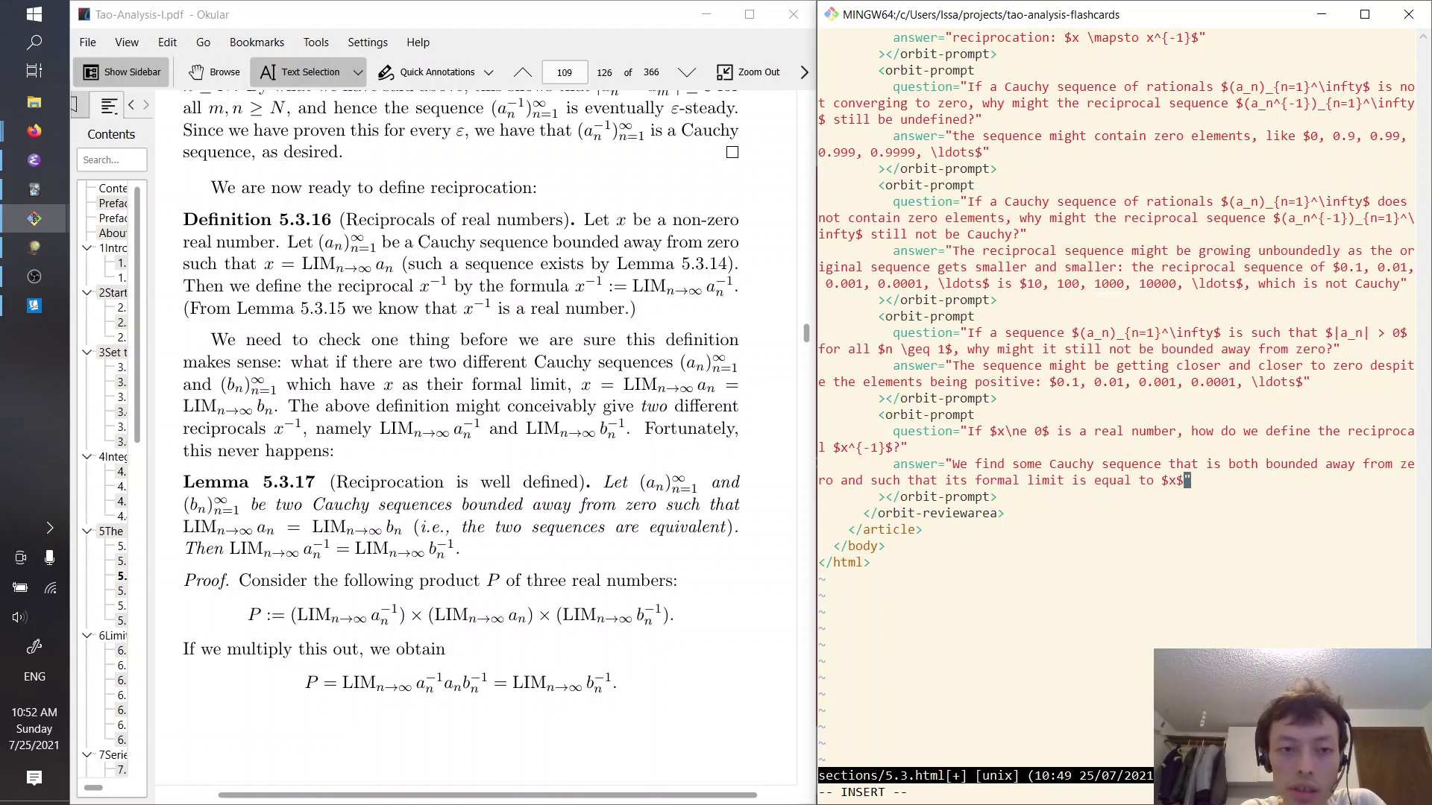
Finish the answer with ", and then take the reciprocal sequence" and save sections/5.3.html
type(", and then take ")
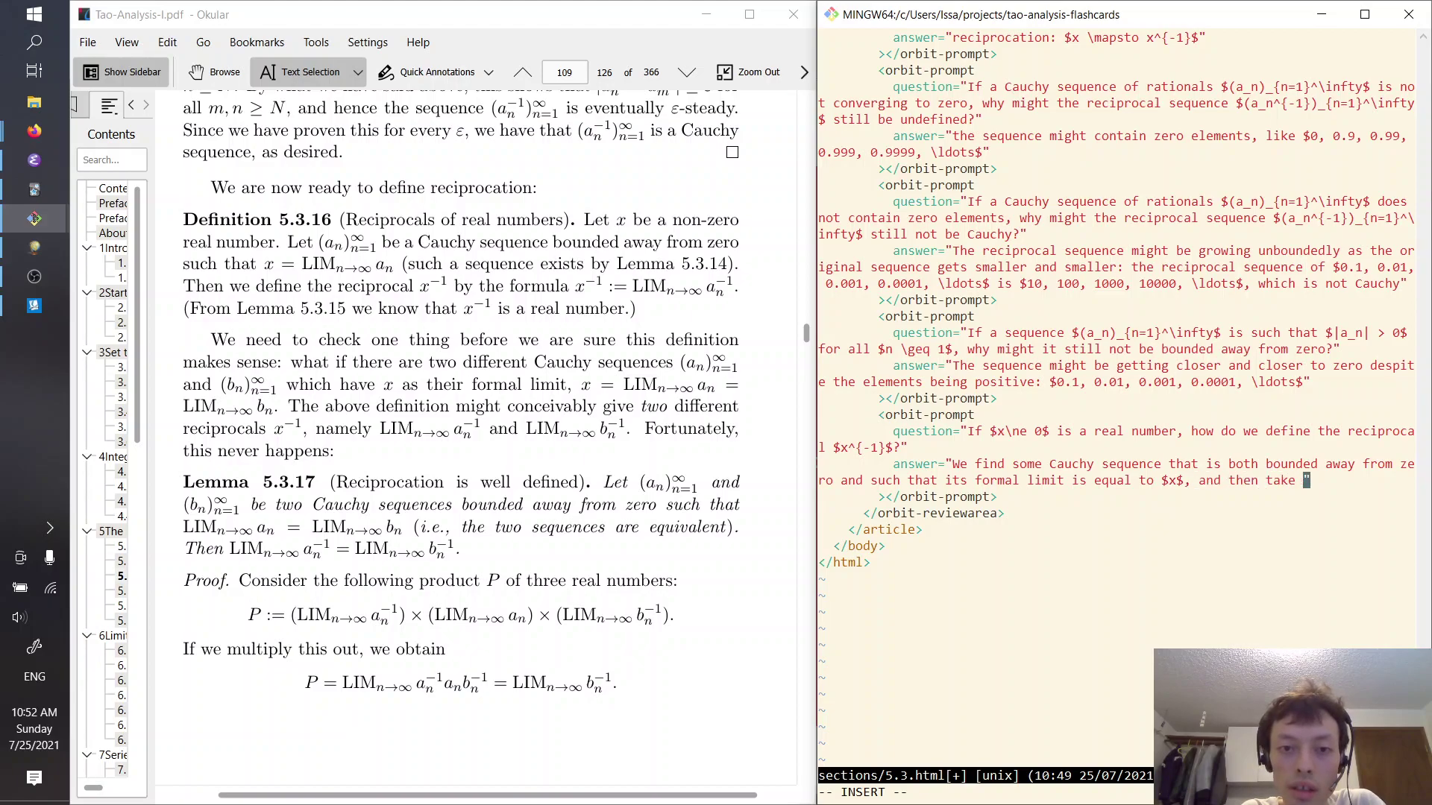
type("the recipro")
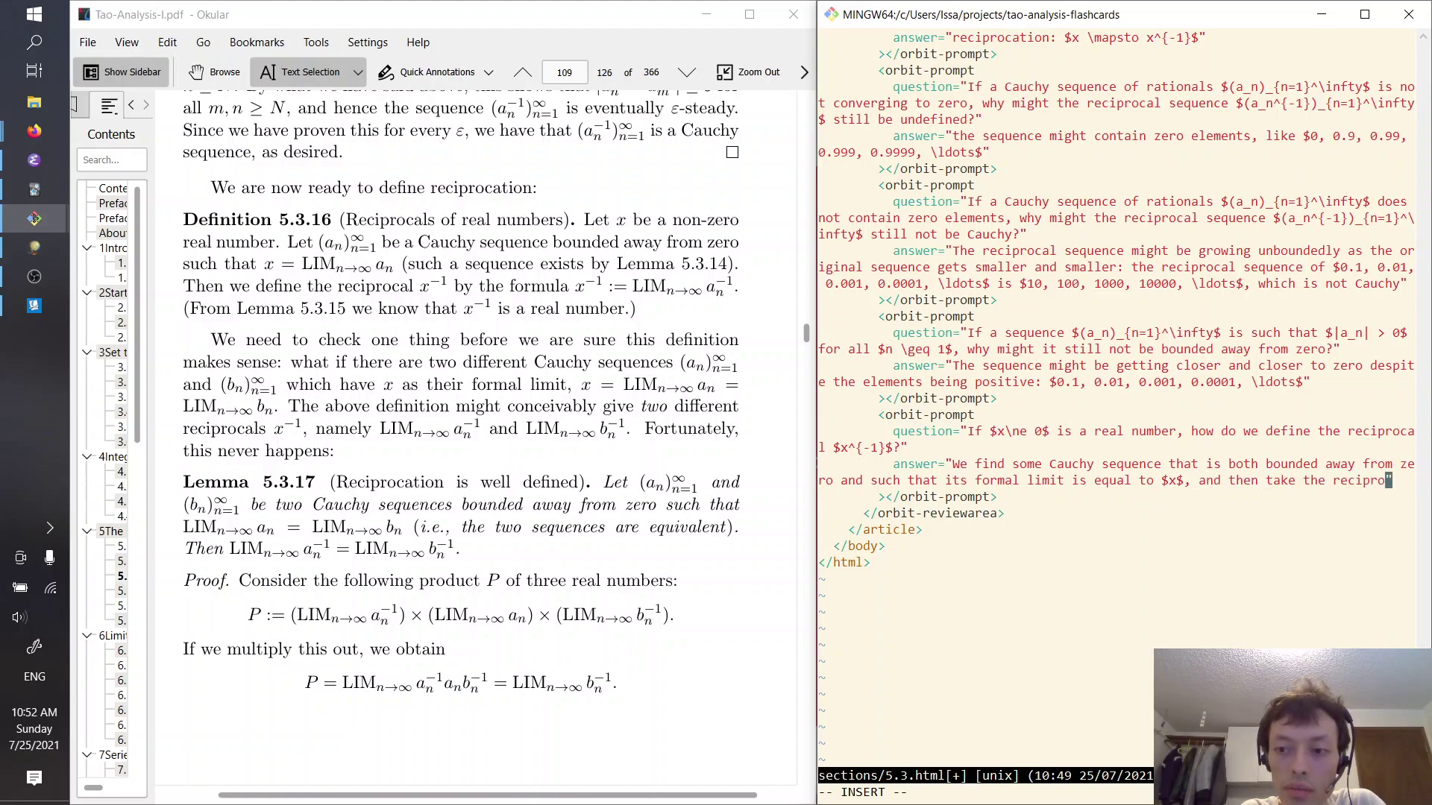
type("cal sequence")
key("Escape")
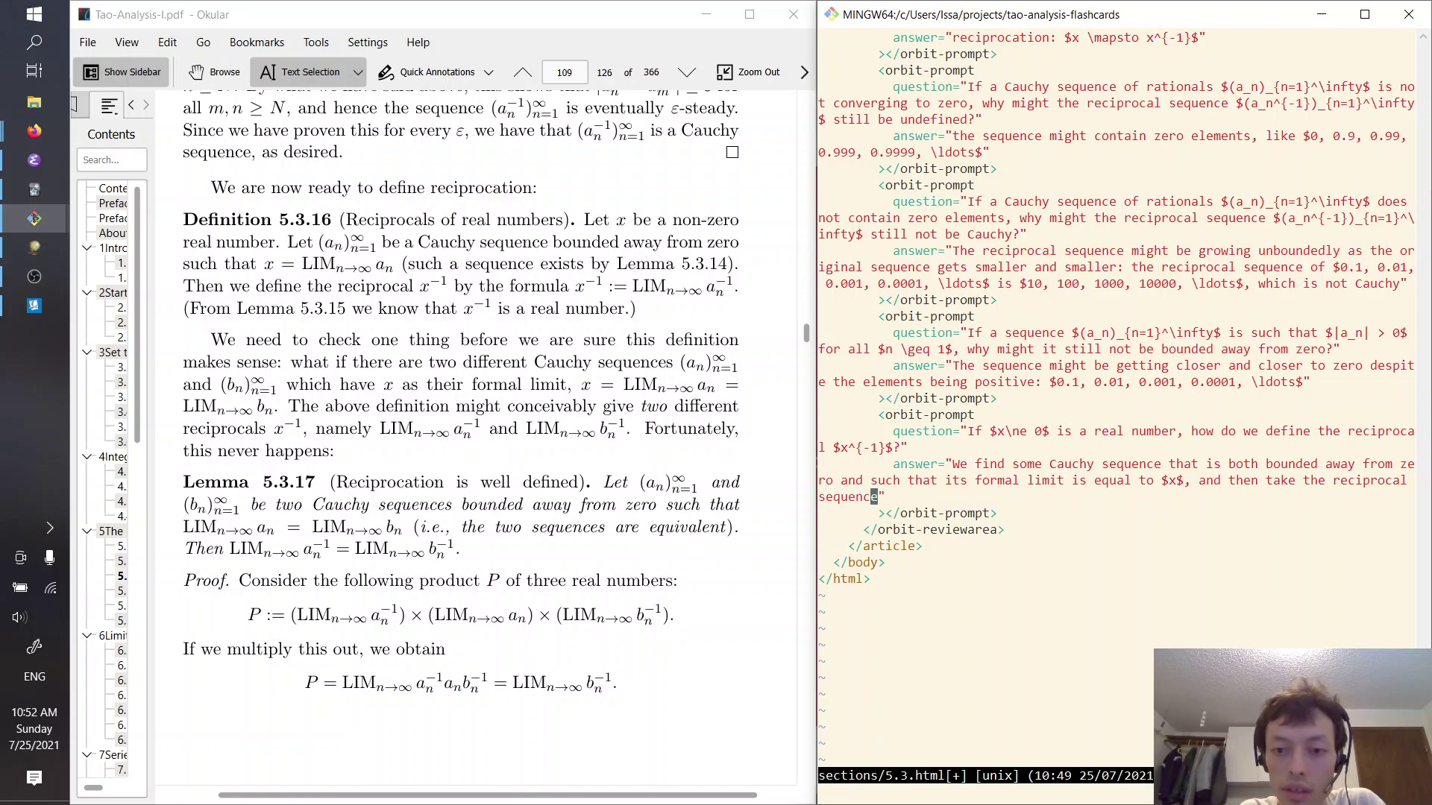
type(":w")
key("Return")
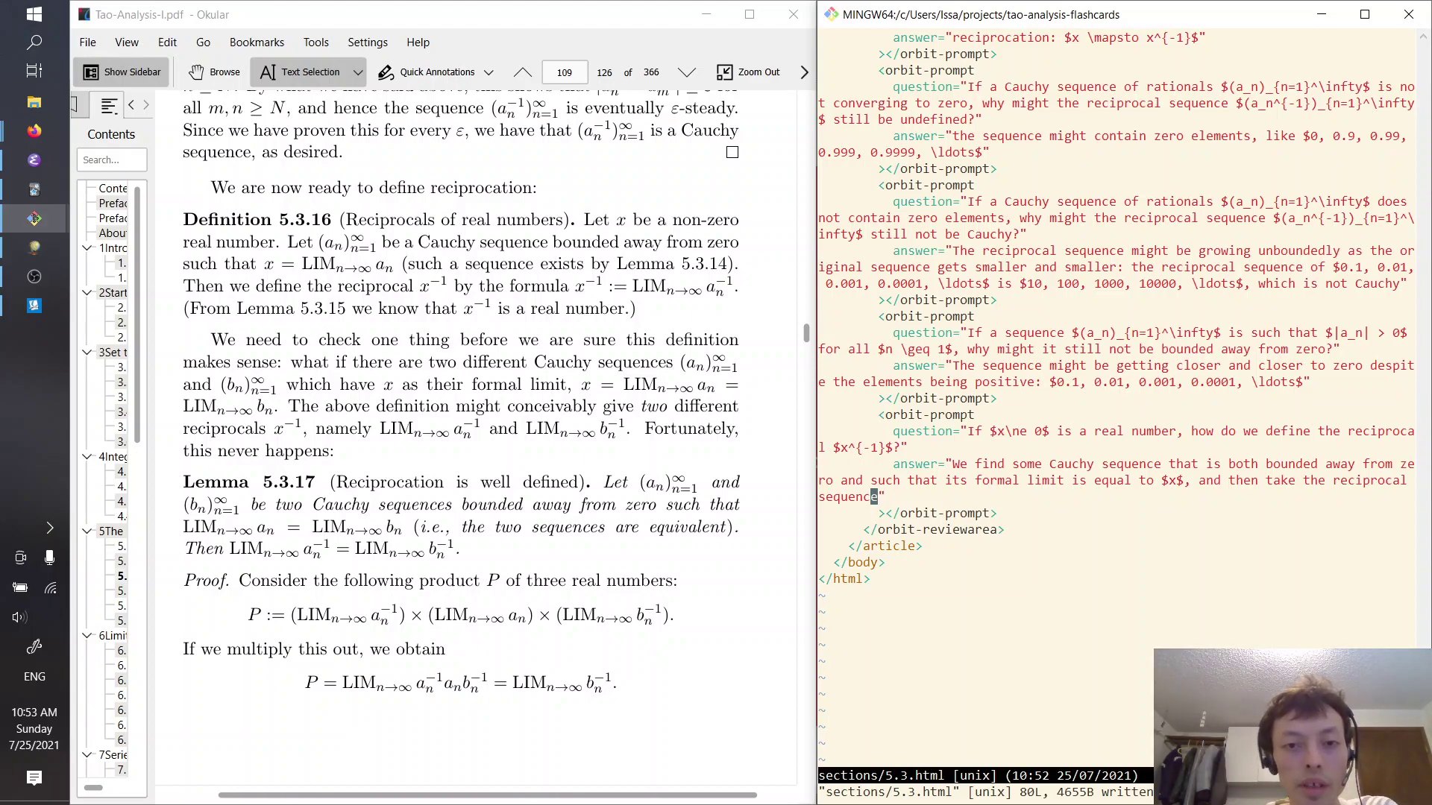
Compare the formula for the reciprocal in Definition 5.3.16 with the wording of the new prompt's answer
scroll(977, 376, "down", 1)
scroll(976, 378, "down", 2)
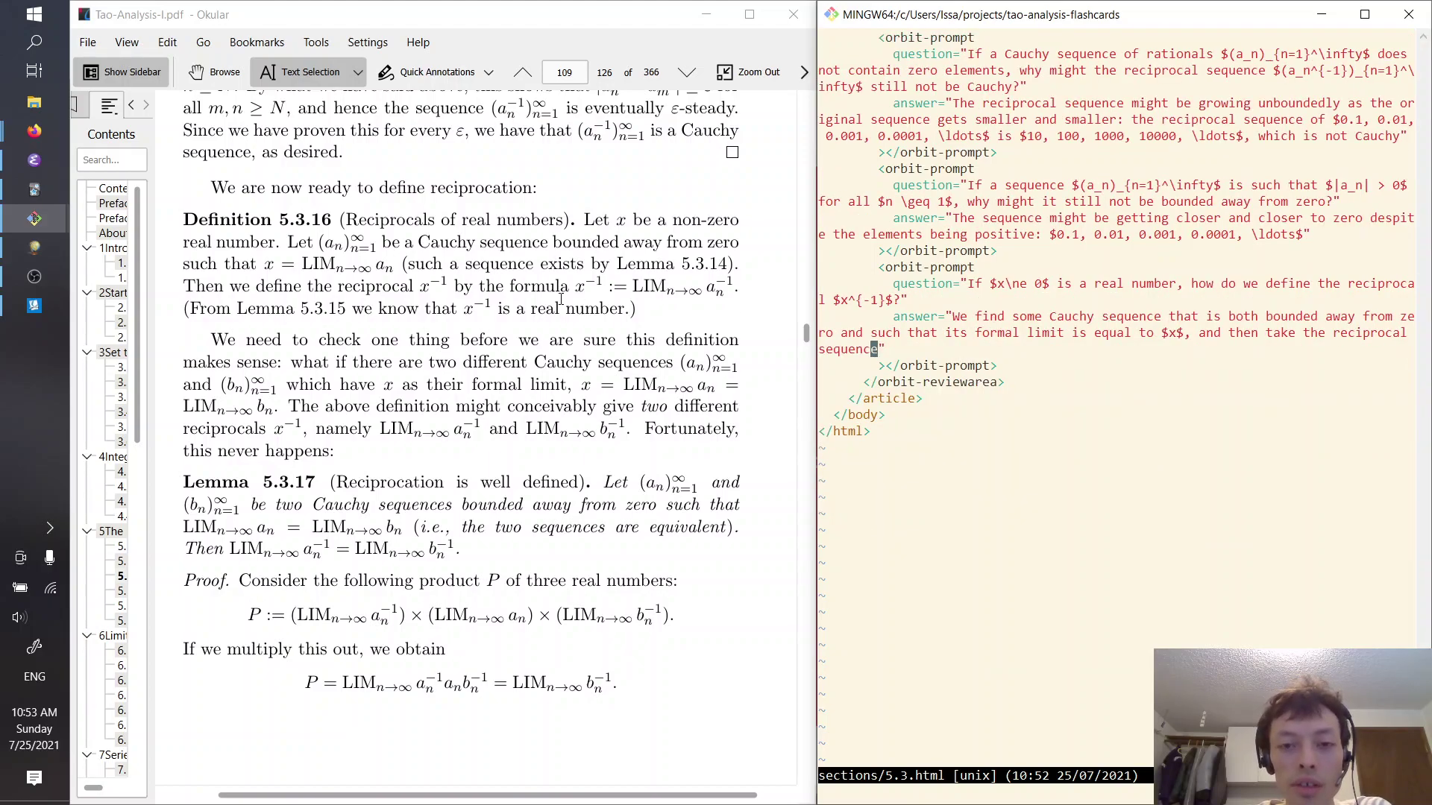
left_click_drag(568, 290, 725, 289)
left_click(726, 288)
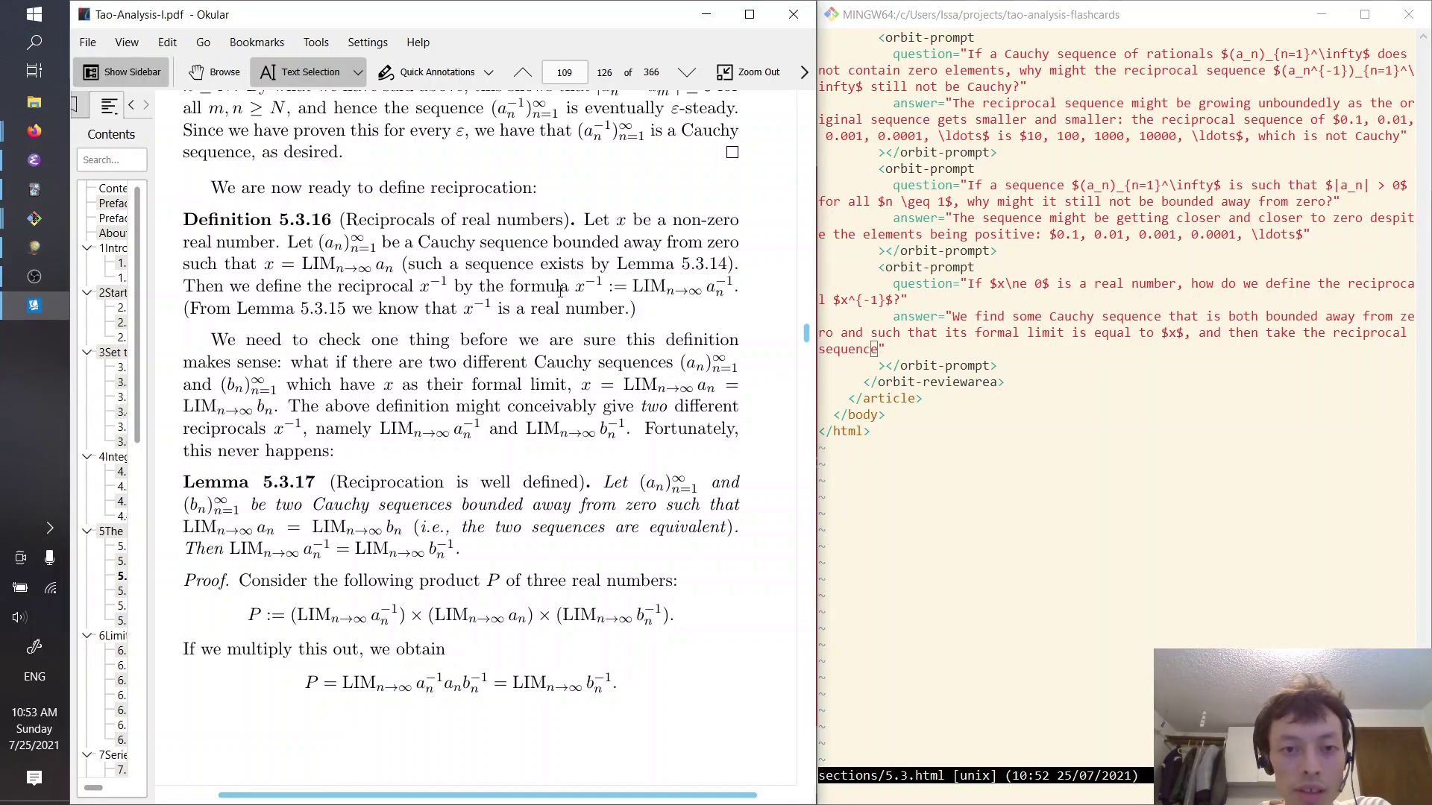
left_click_drag(560, 292, 748, 286)
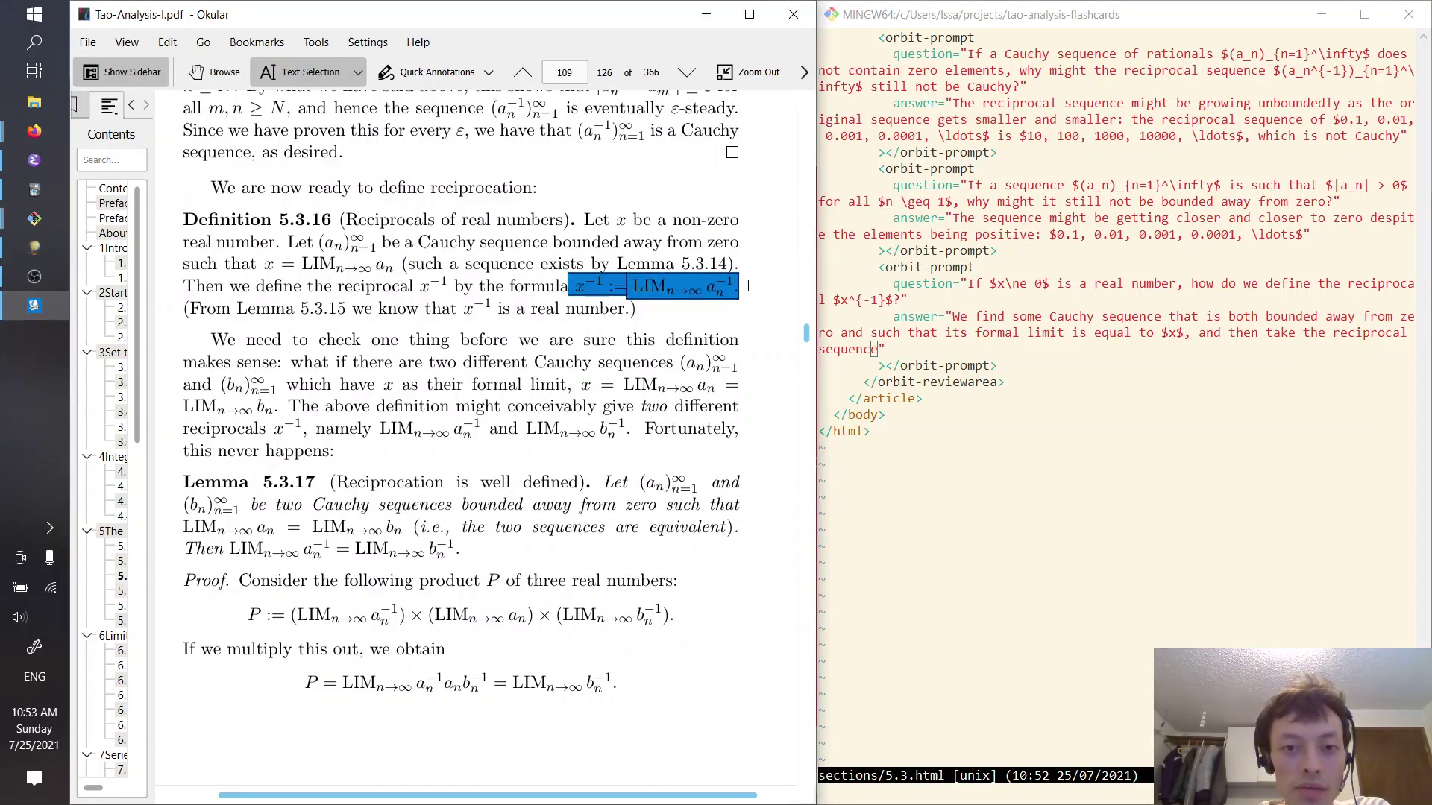
left_click(969, 326)
left_click_drag(963, 327, 964, 314)
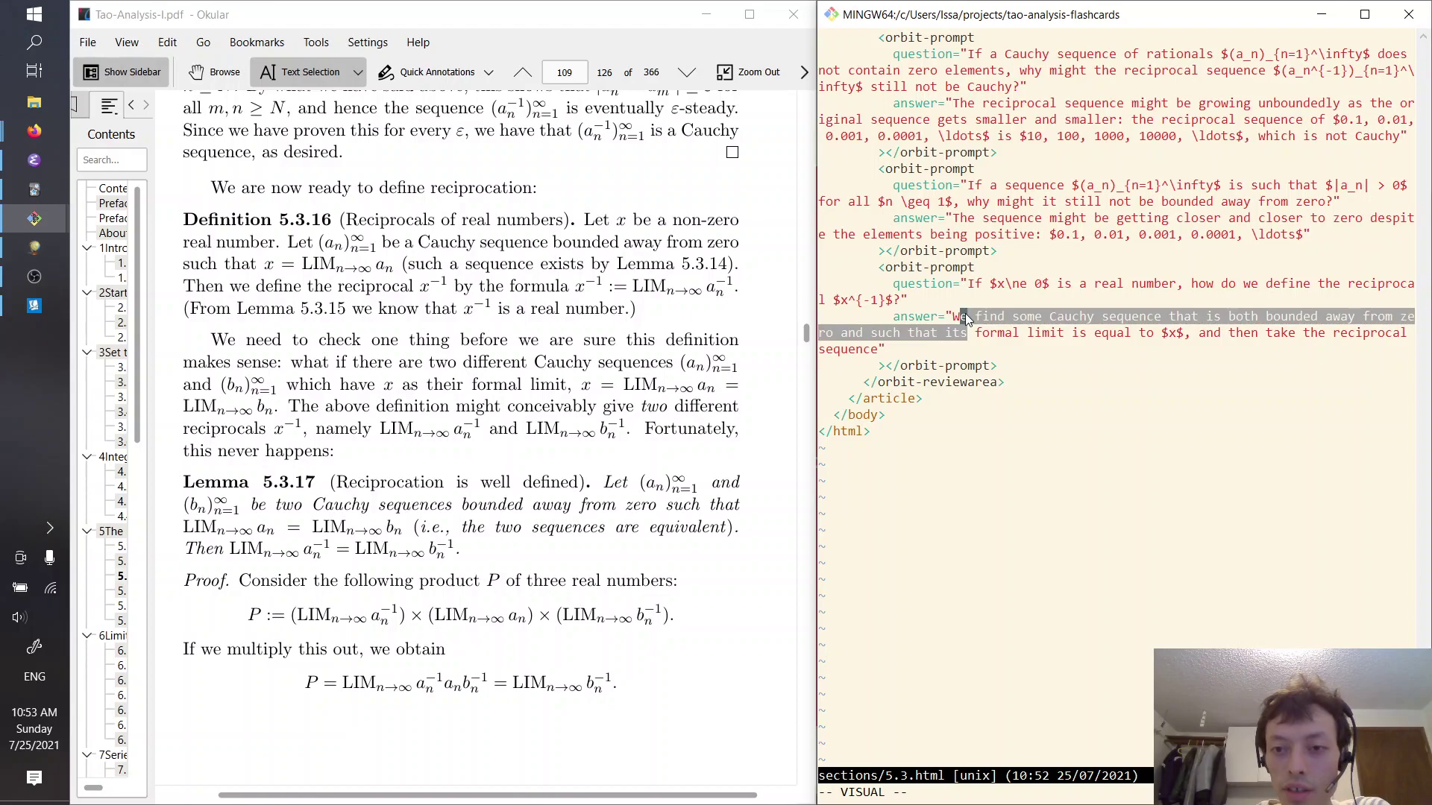
left_click(965, 314)
left_click(918, 349)
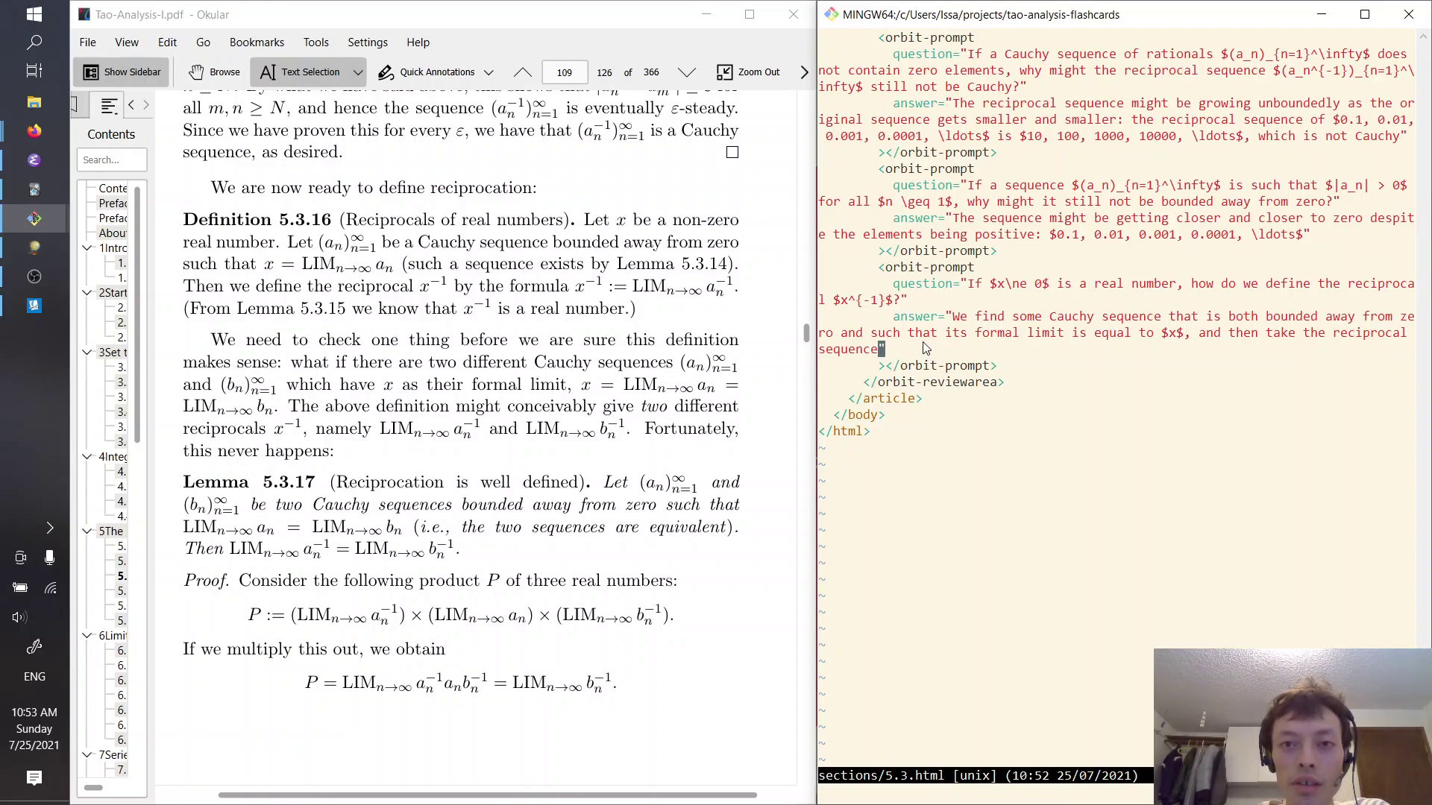
Check the reciprocal prompt's answer text against the formula that closes Definition 5.3.16
mouse_move(569, 286)
left_mouse_down()
mouse_move(738, 287)
mouse_move(570, 287)
left_mouse_up()
left_click(739, 287)
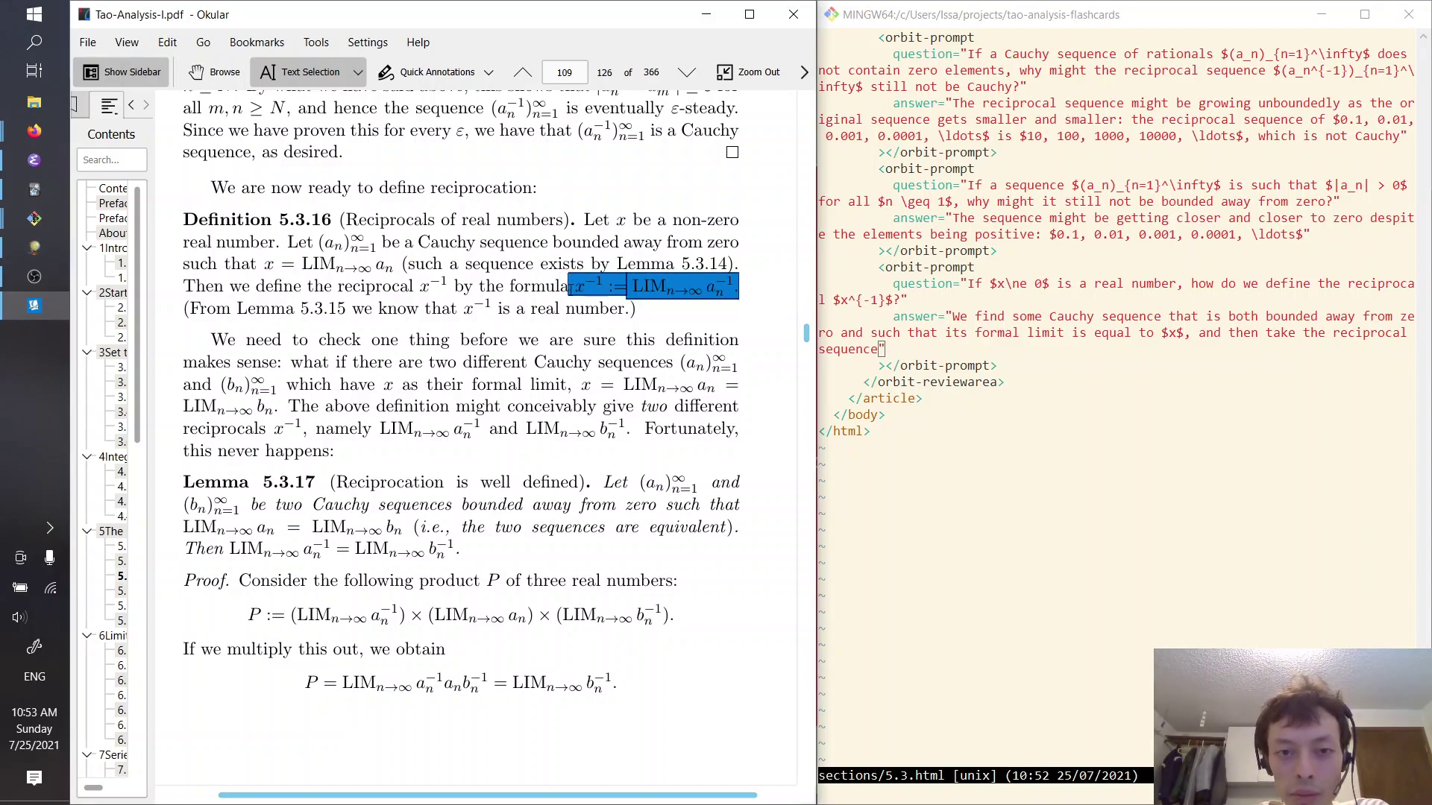
left_click(570, 289)
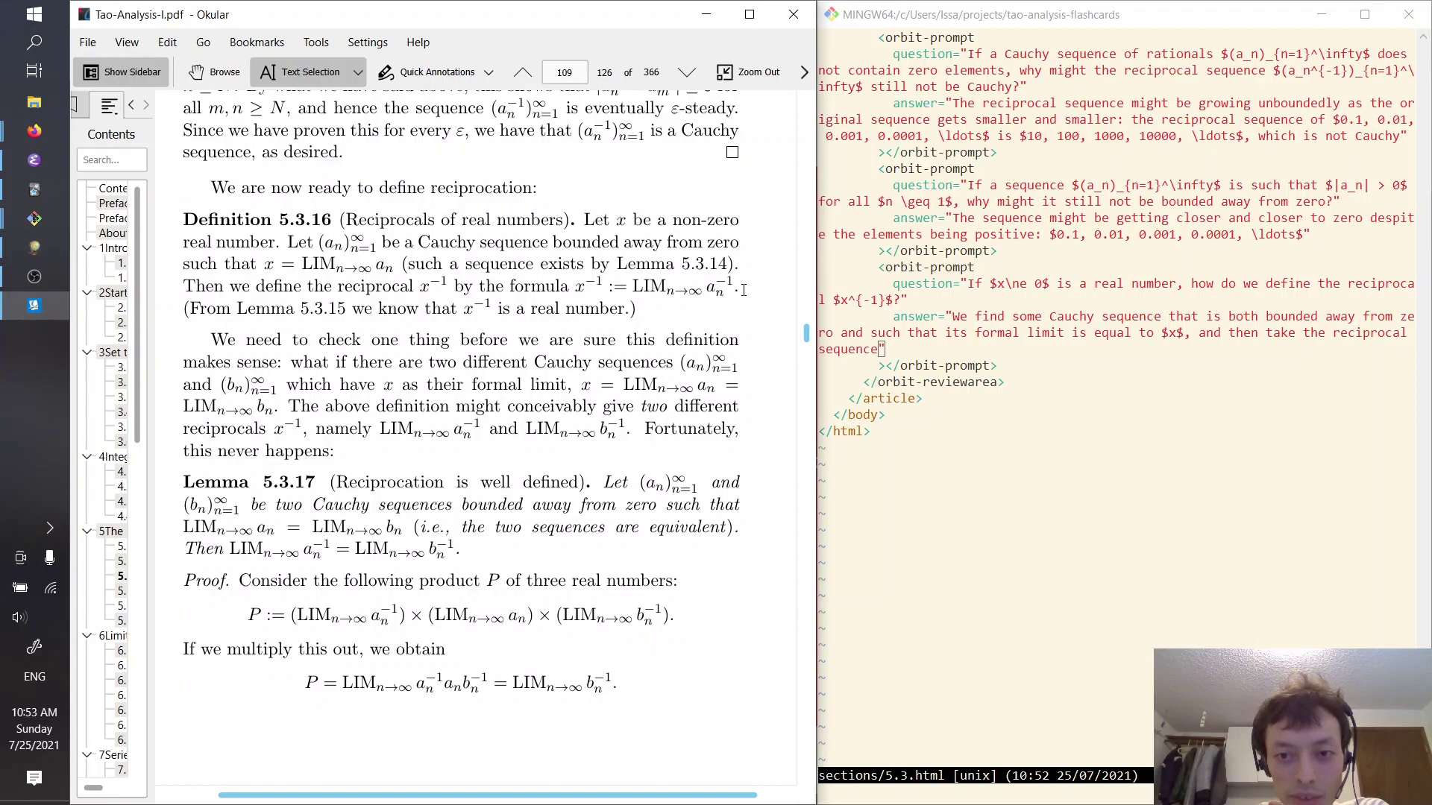
left_click(958, 322)
mouse_move(1008, 317)
left_mouse_down()
mouse_move(1044, 356)
mouse_move(959, 321)
mouse_move(1023, 359)
mouse_move(1009, 341)
left_mouse_up()
left_click(962, 322)
key("Escape")
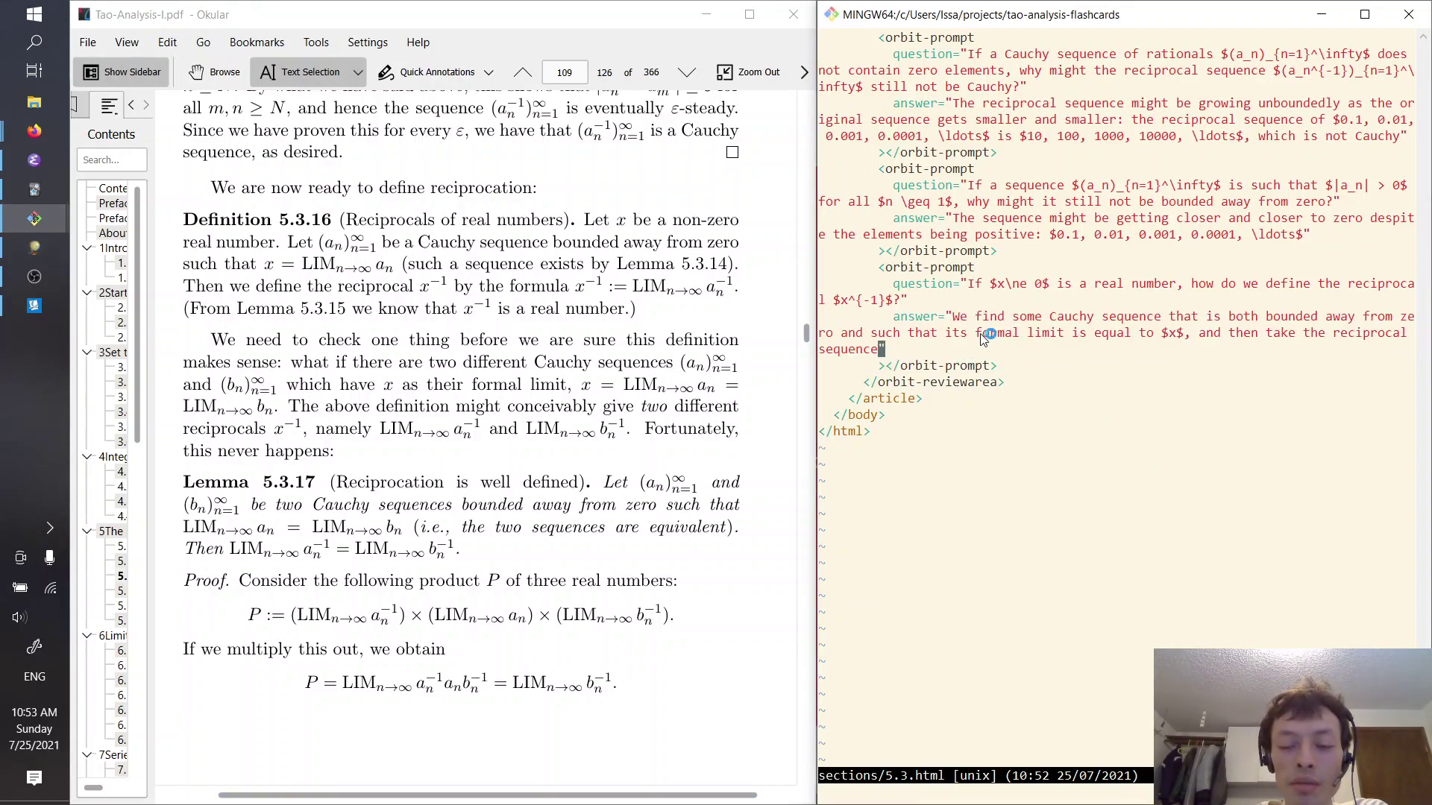
left_click_drag(957, 320, 878, 353)
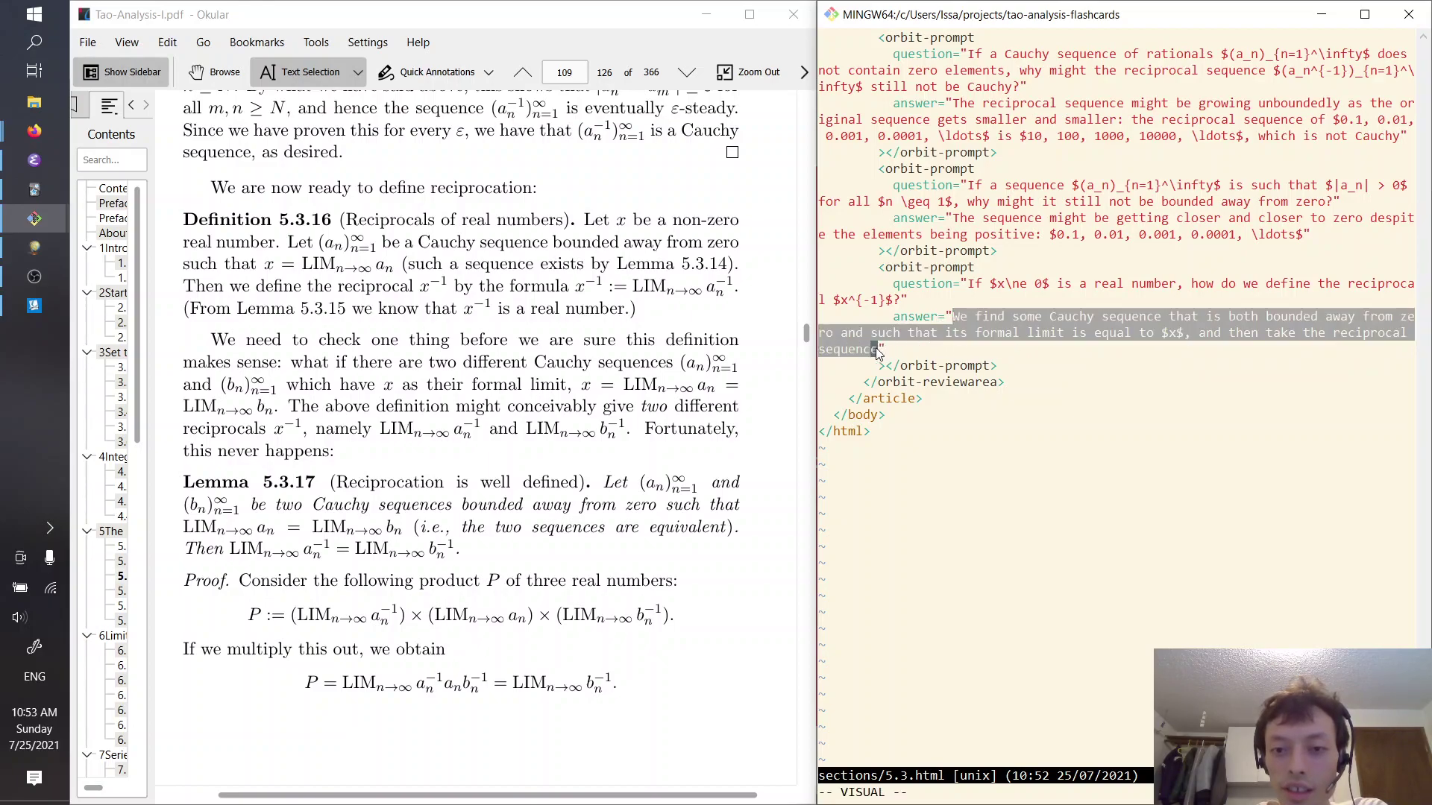
key("Escape")
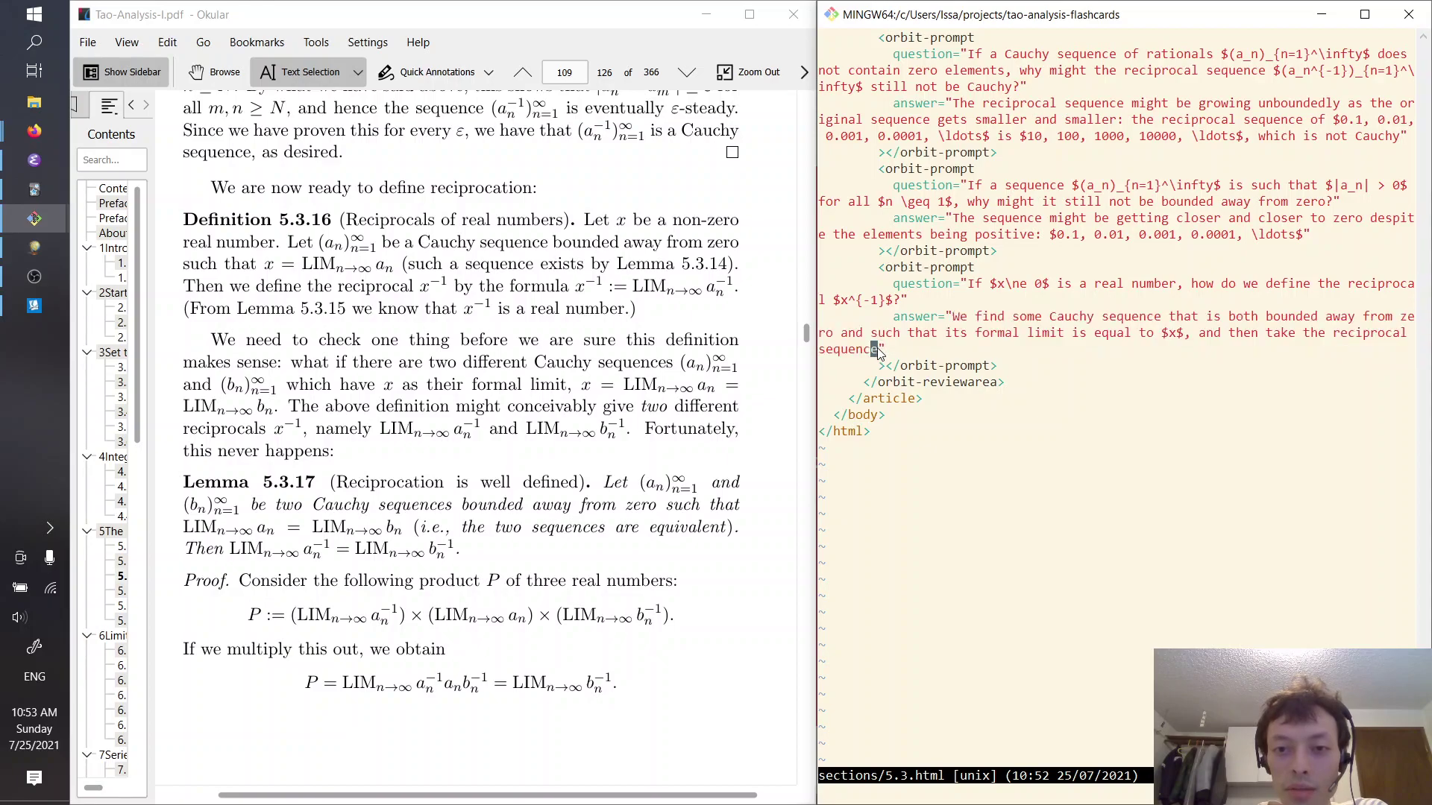
left_click(970, 319)
Examine the concern about two Cauchy sequences sharing a formal limit, Lemma 5.3.17, and the product P that opens its proof
left_click(738, 300)
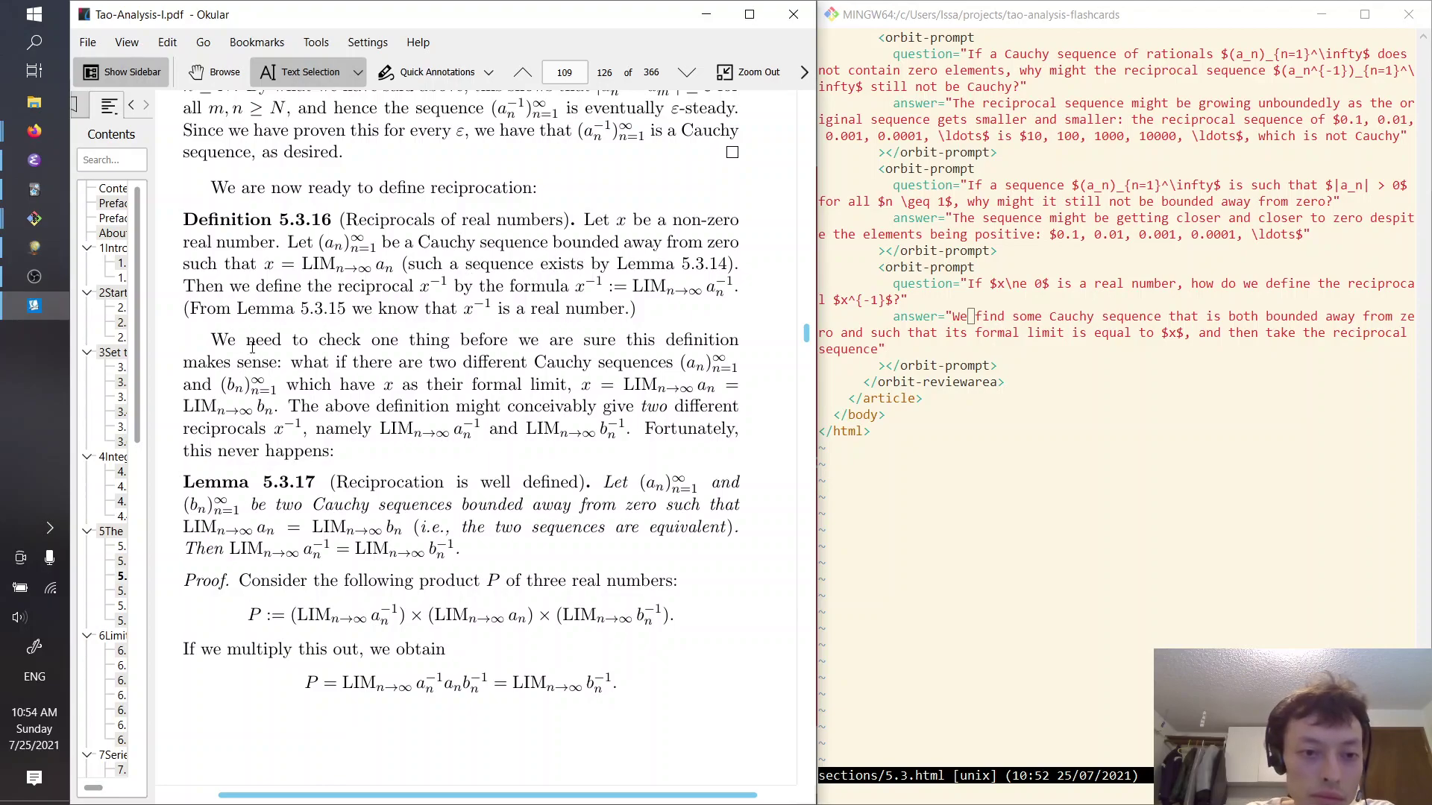
scroll(252, 347, "down", 1)
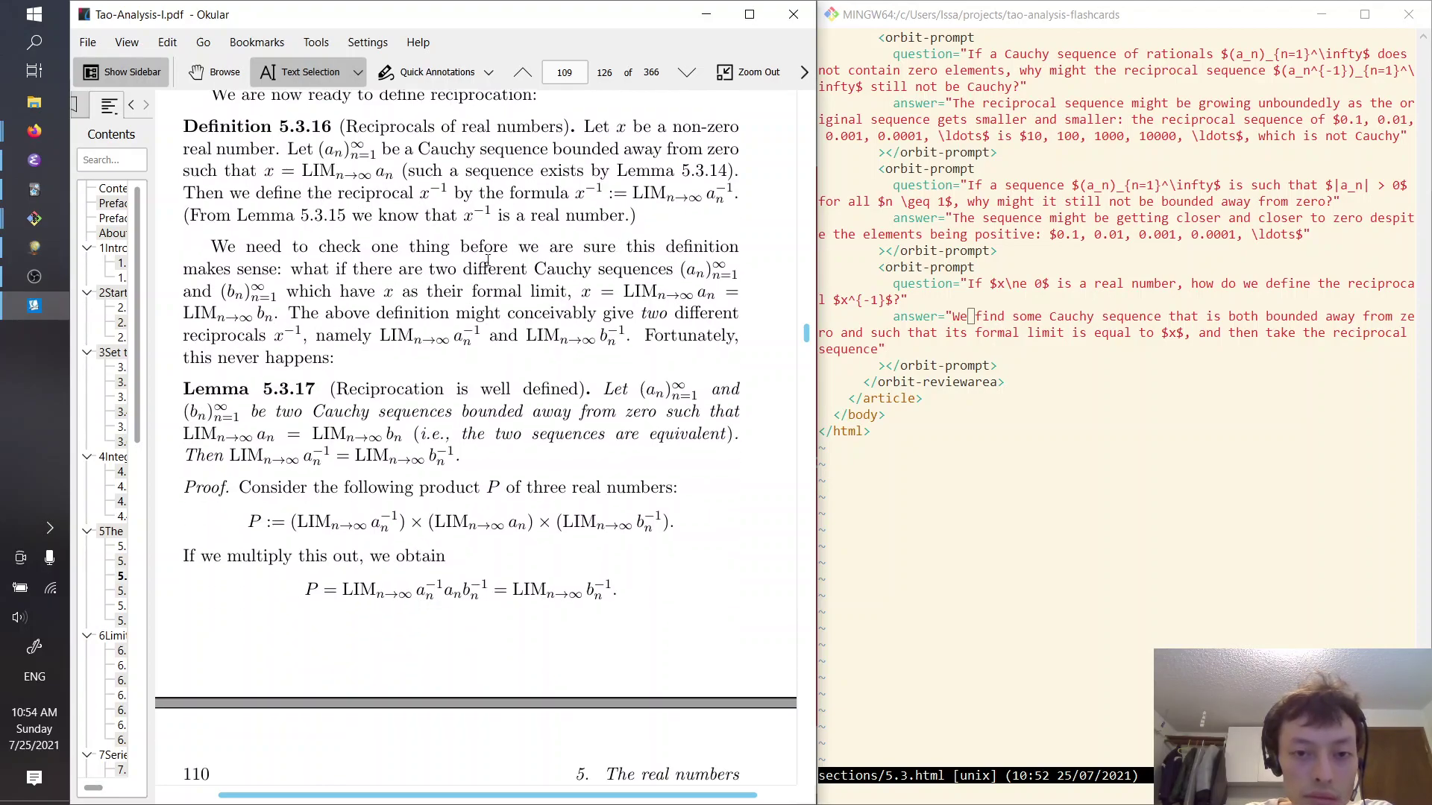
left_click_drag(379, 290, 601, 290)
left_click(601, 287)
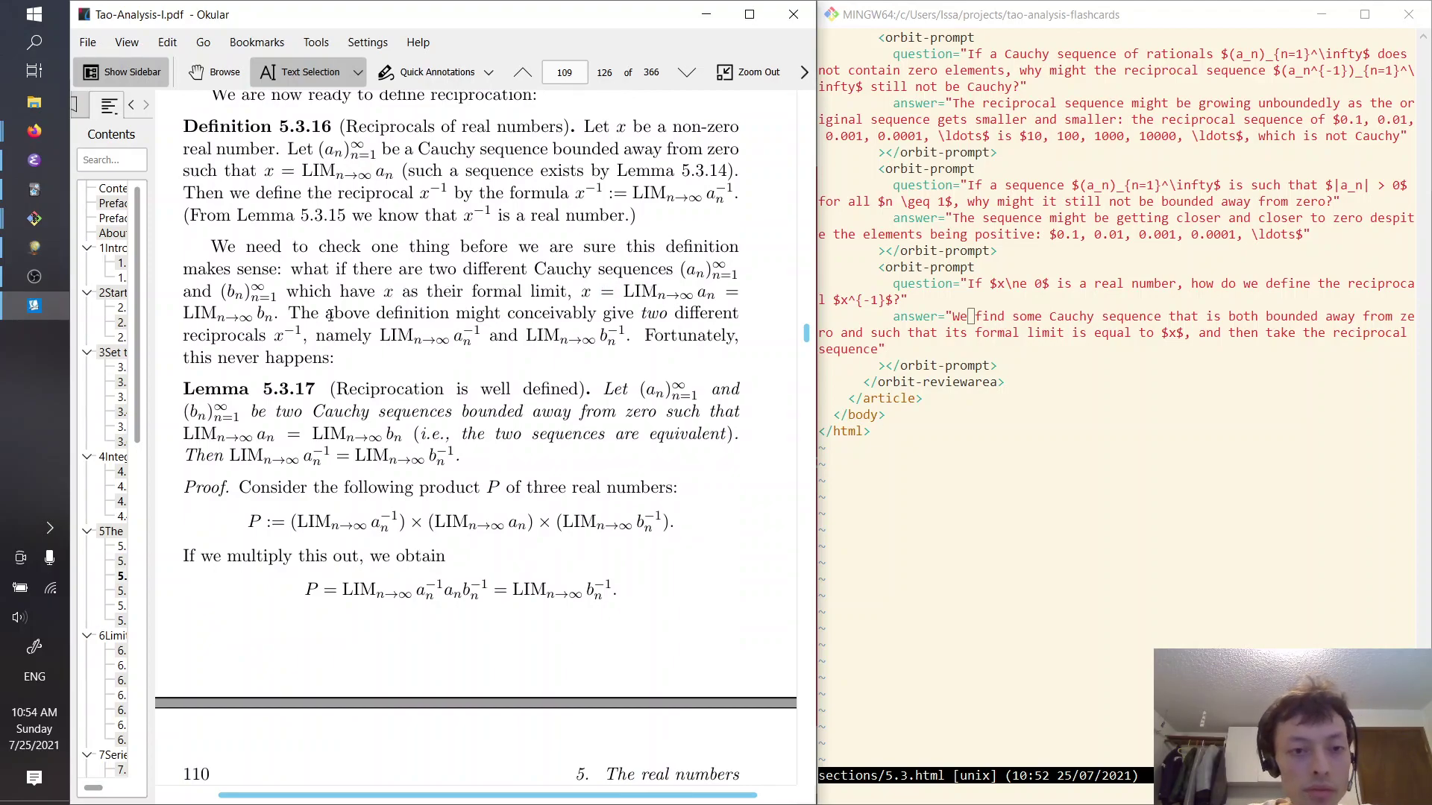
scroll(450, 319, "down", 2)
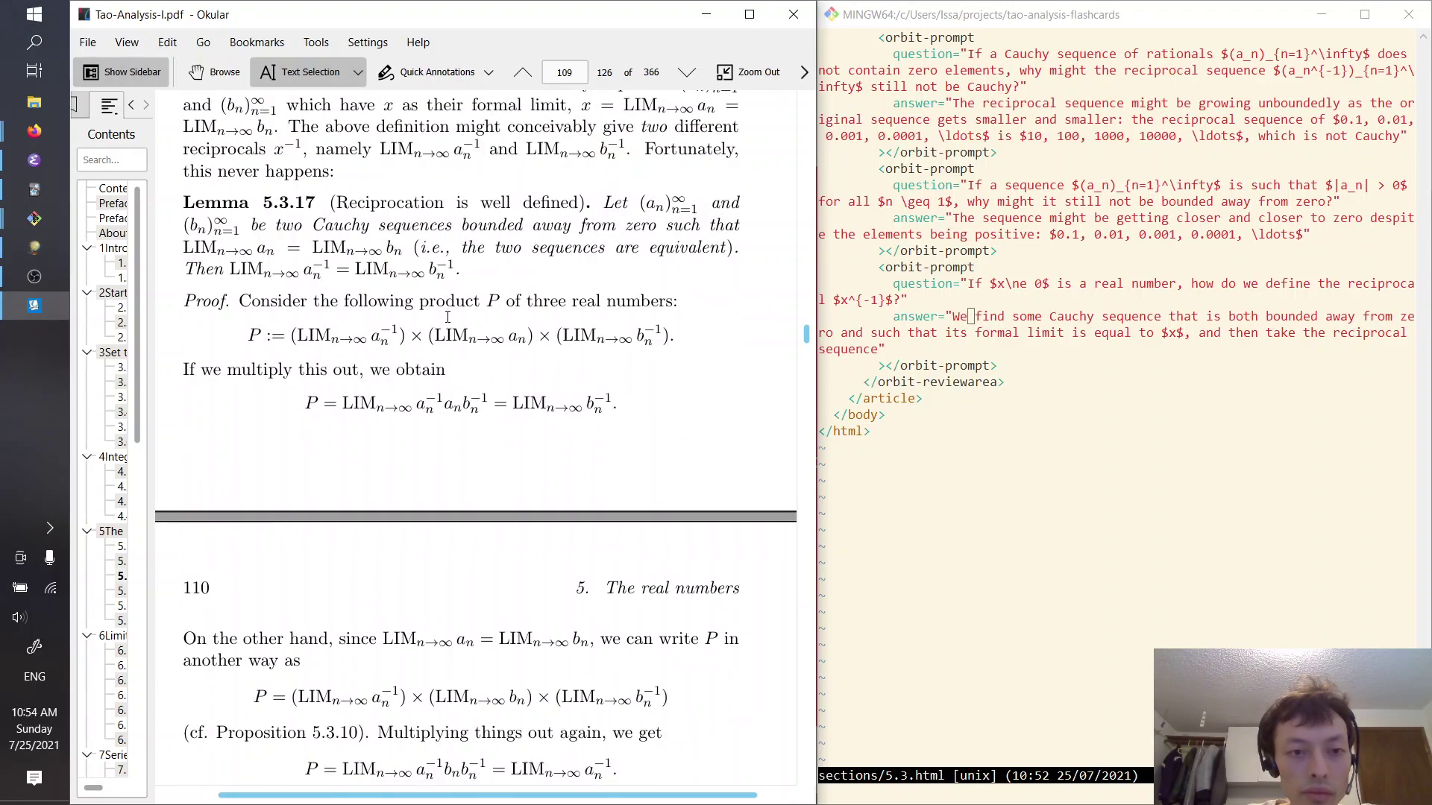
mouse_move(276, 338)
left_mouse_down()
mouse_move(693, 334)
mouse_move(250, 340)
left_mouse_up()
left_click(681, 333)
left_click(248, 344)
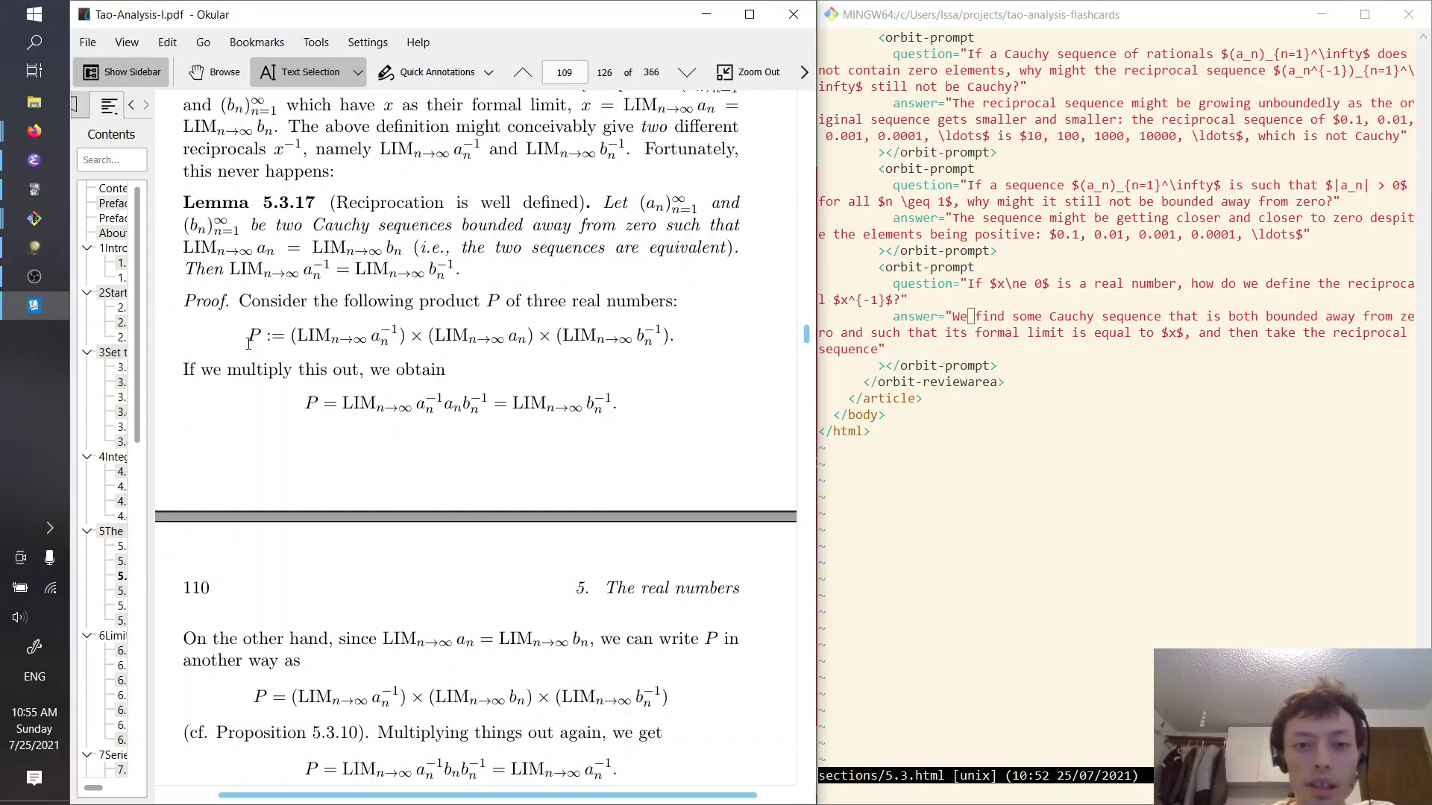
left_click_drag(298, 337, 676, 337)
left_click(248, 339)
left_click(697, 340)
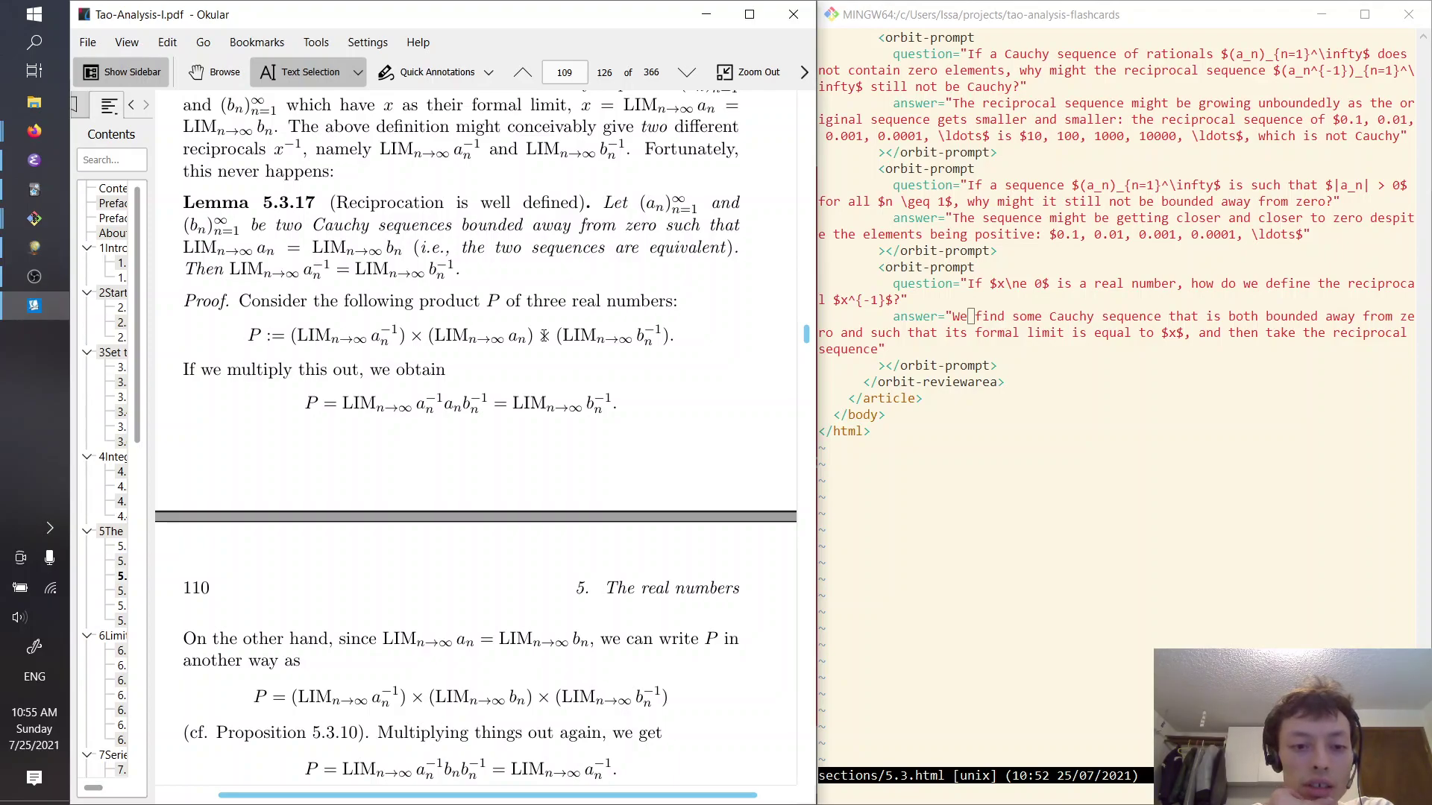
scroll(544, 336, "up", 3)
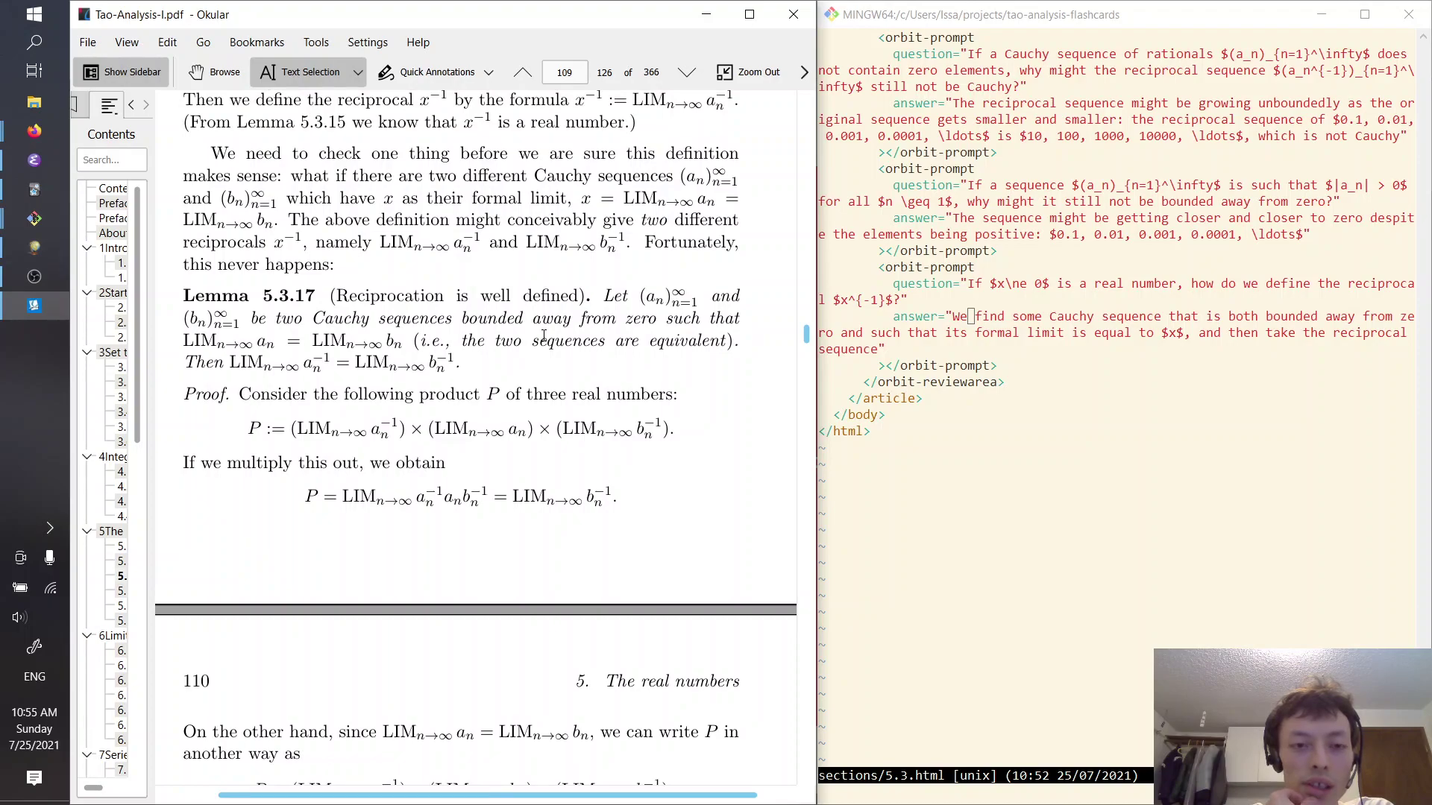
scroll(544, 336, "up", 3)
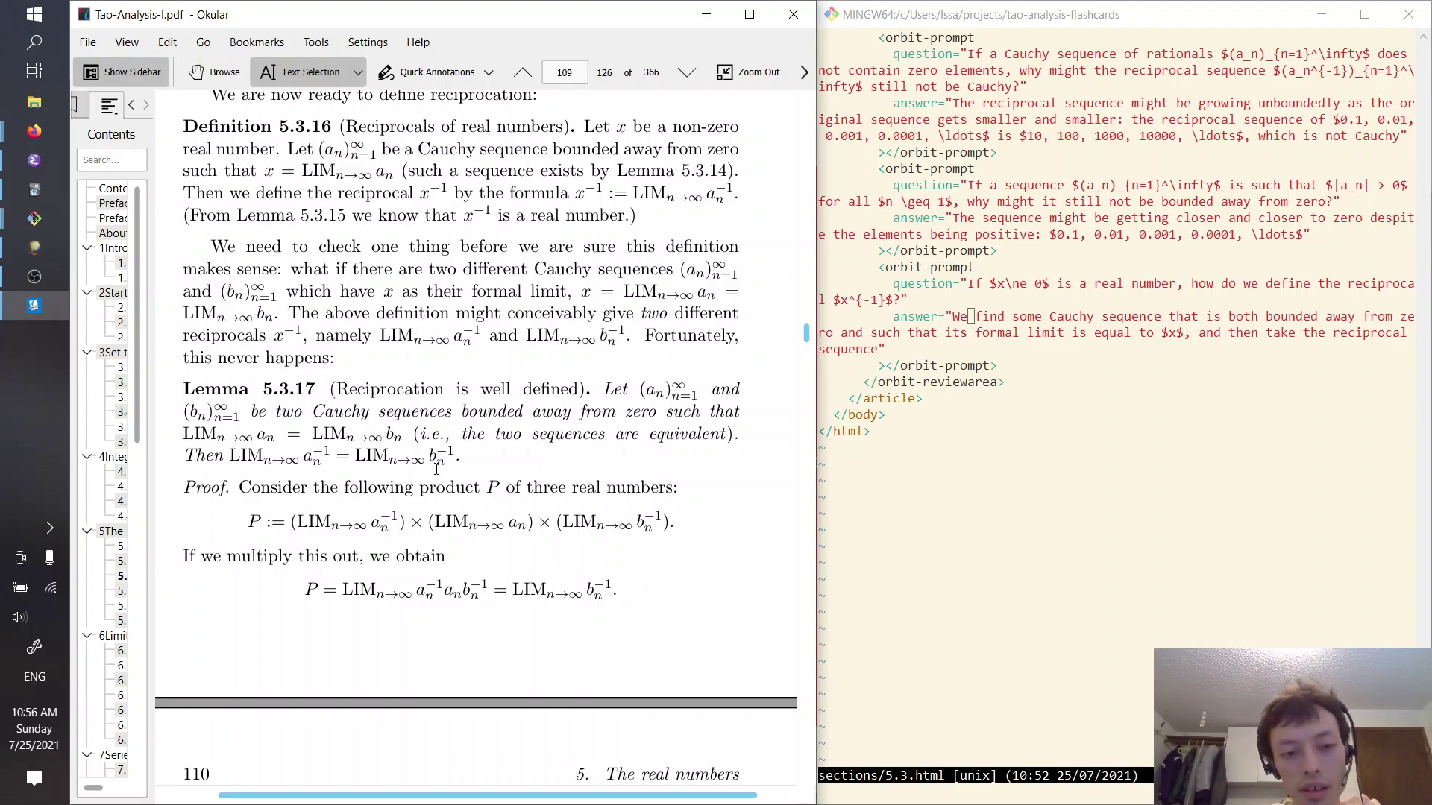
Read the rest of the Lemma 5.3.17 proof on page 110 and the definition of division x/y that follows it
scroll(436, 470, "down", 3)
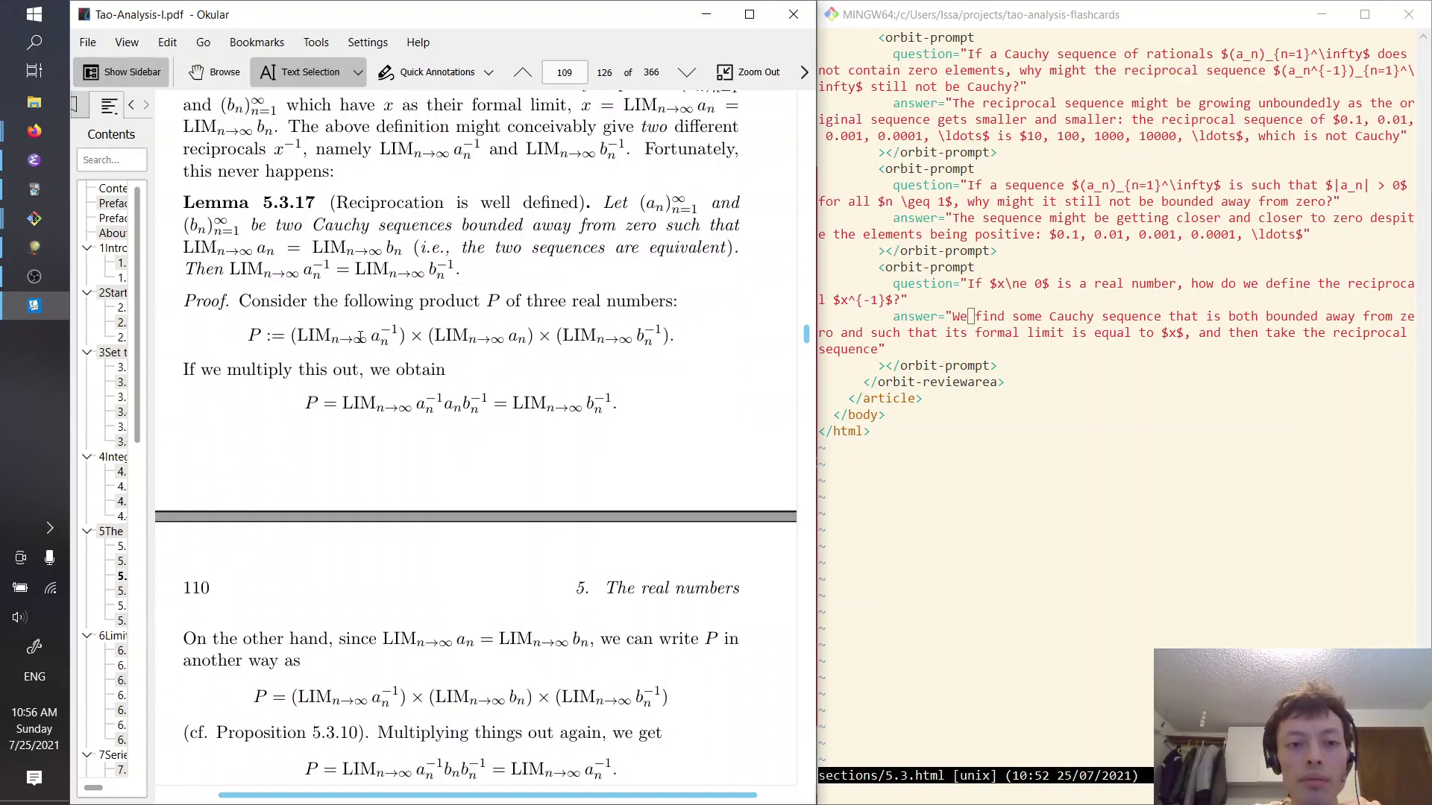
scroll(414, 361, "down", 4)
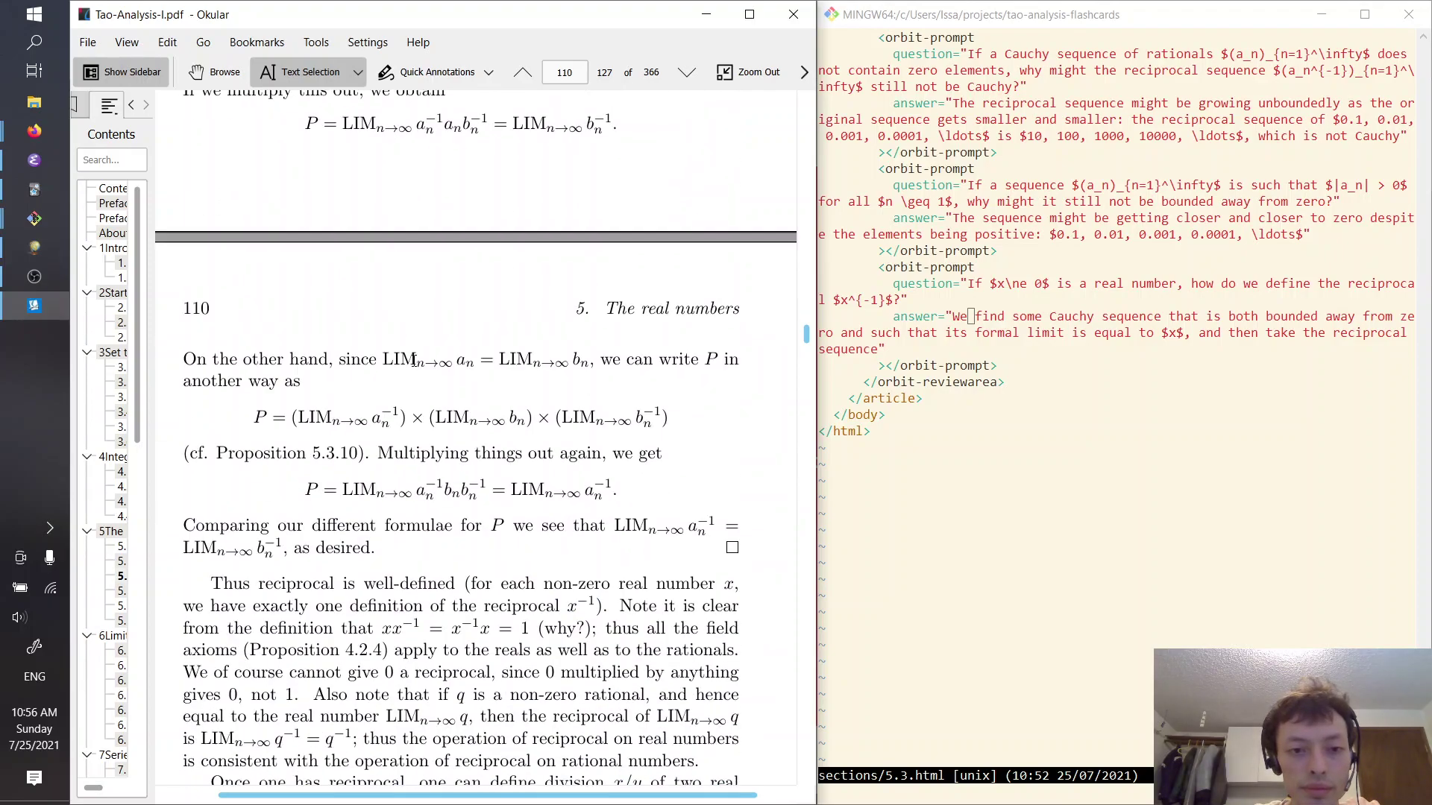
scroll(414, 361, "down", 3)
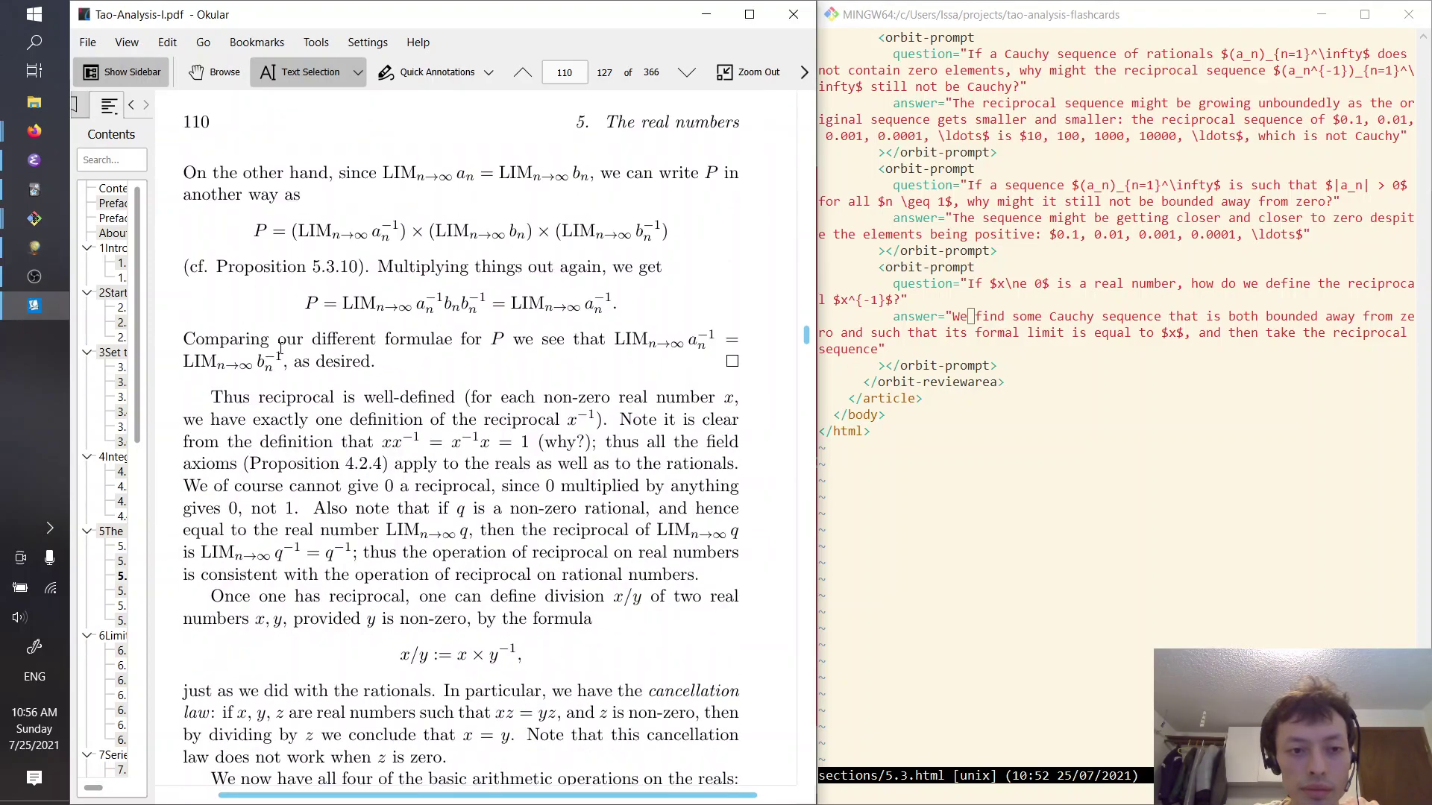
left_click_drag(324, 340, 514, 340)
left_click(514, 340)
scroll(425, 328, "down", 2)
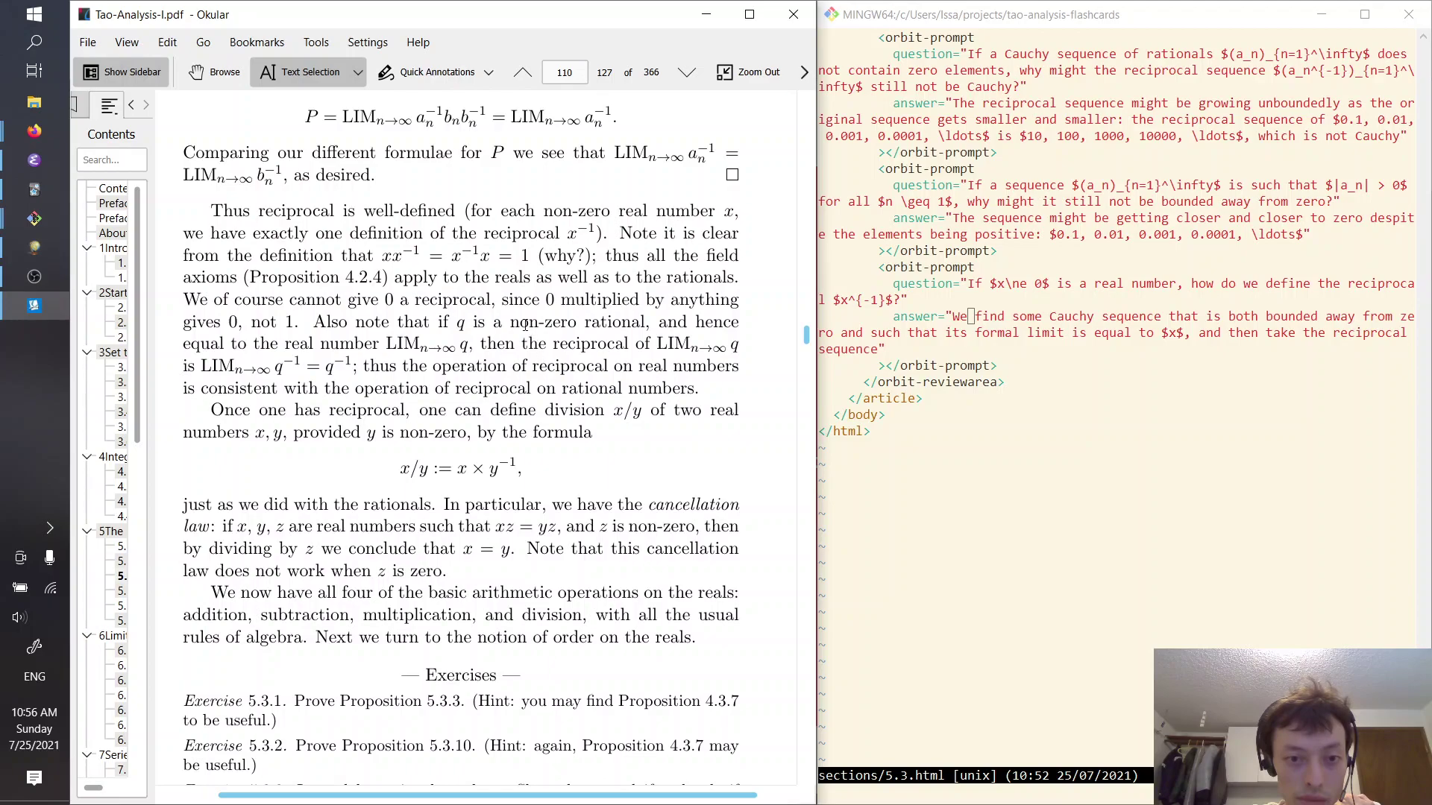
scroll(525, 325, "down", 1)
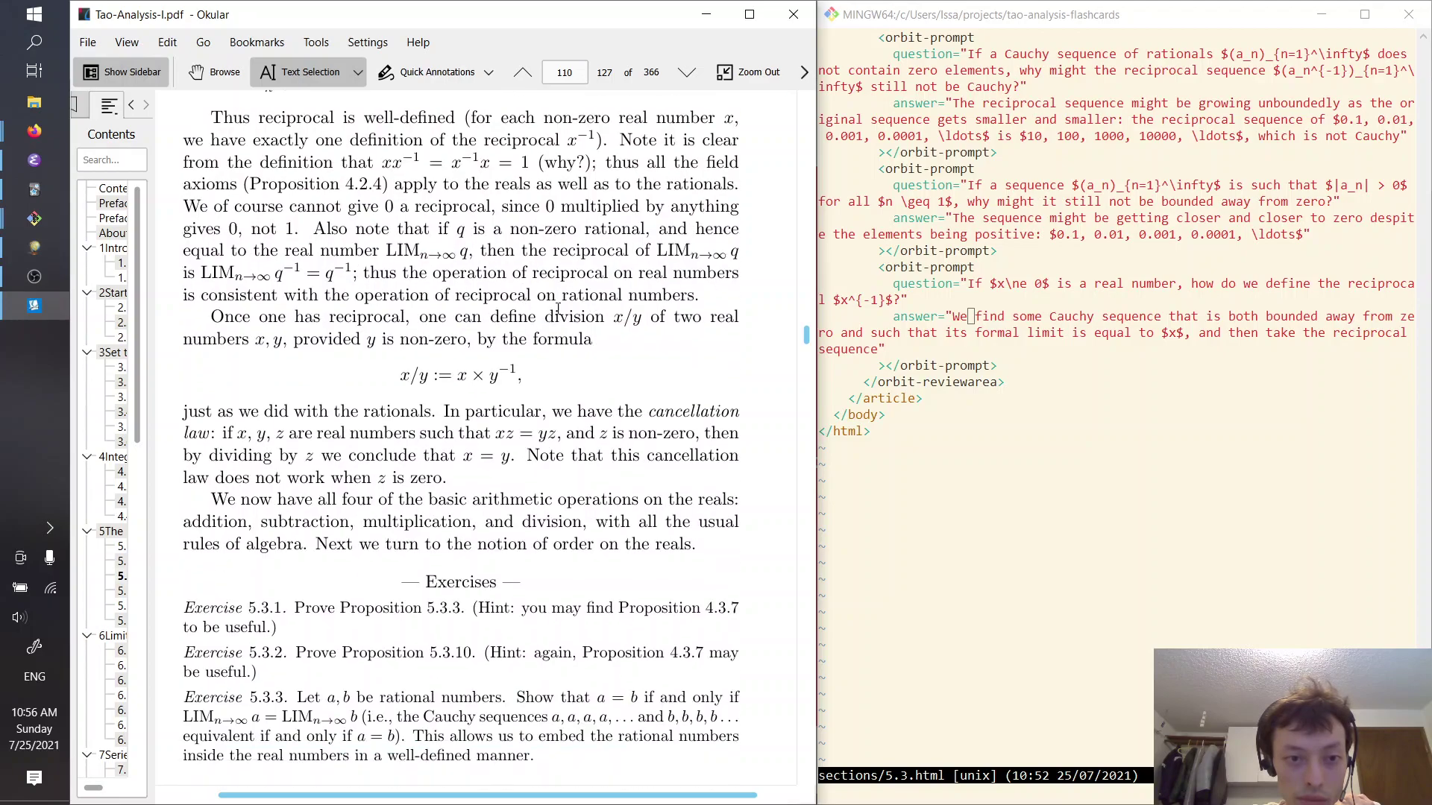
scroll(457, 310, "down", 1)
left_click_drag(297, 250, 377, 255)
left_click(568, 240)
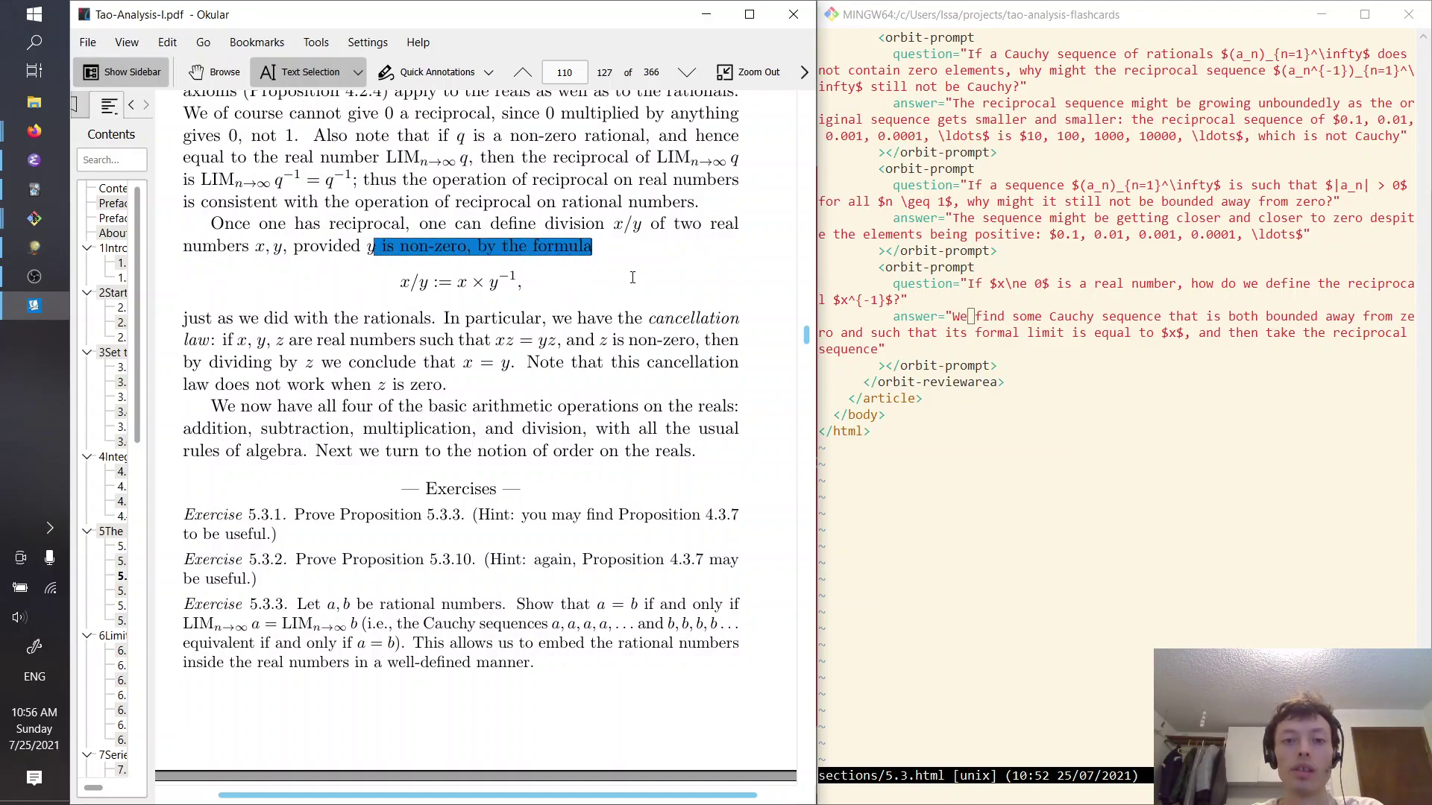
Switch to the sections/5.3.html editor and paste an empty orbit-prompt block after the reciprocal prompt
key("alt+Tab")
key("j")
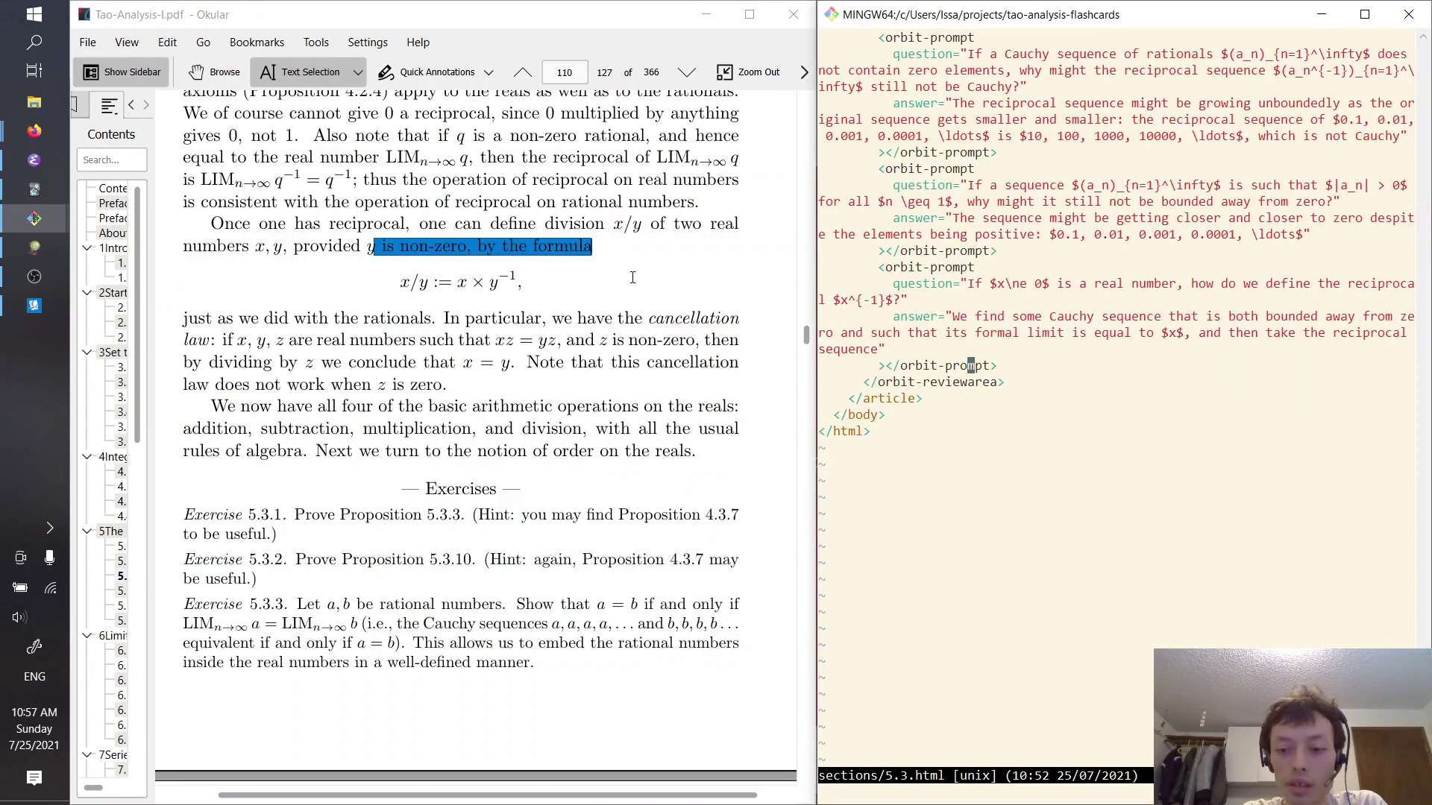
key("p")
key("j")
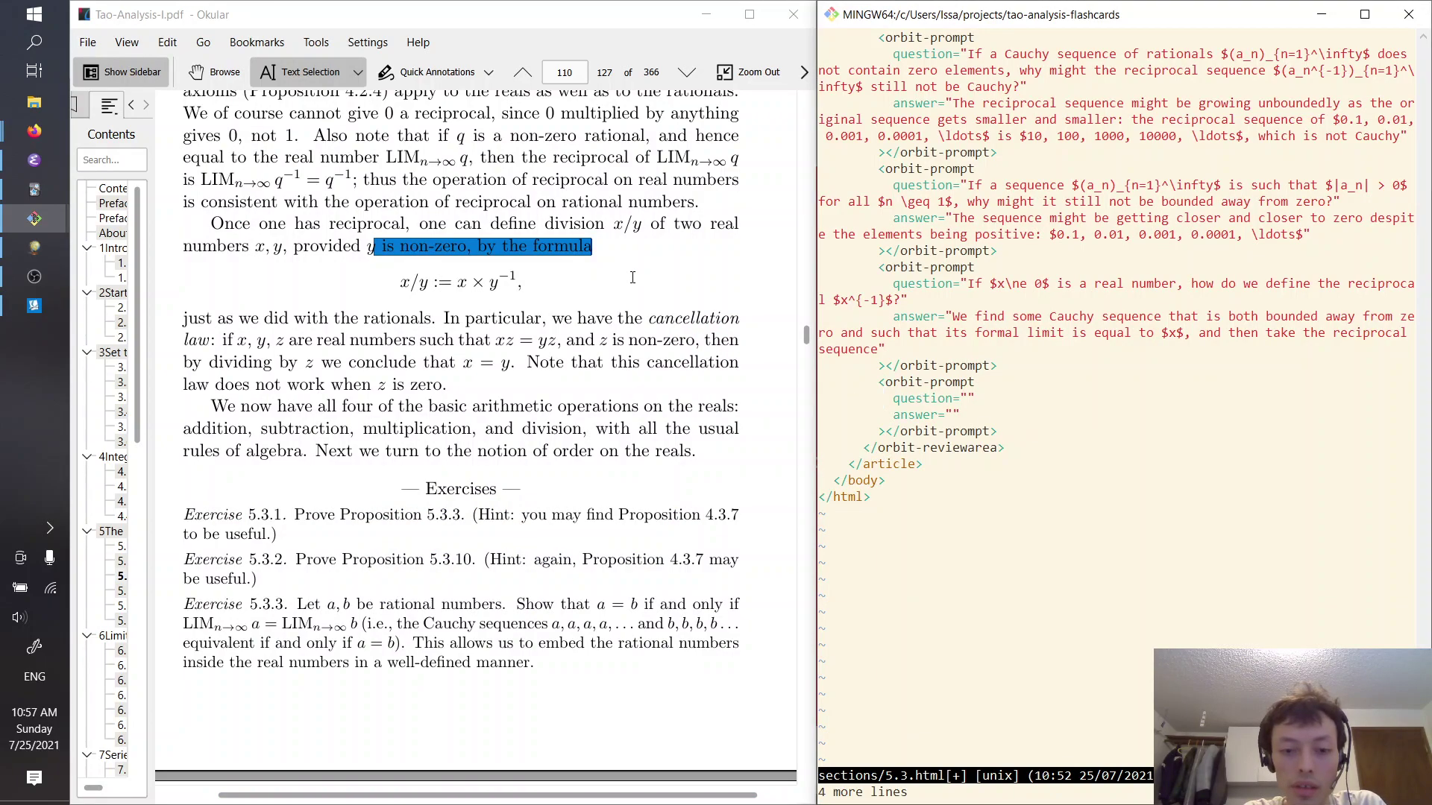
key("$")
key("i")
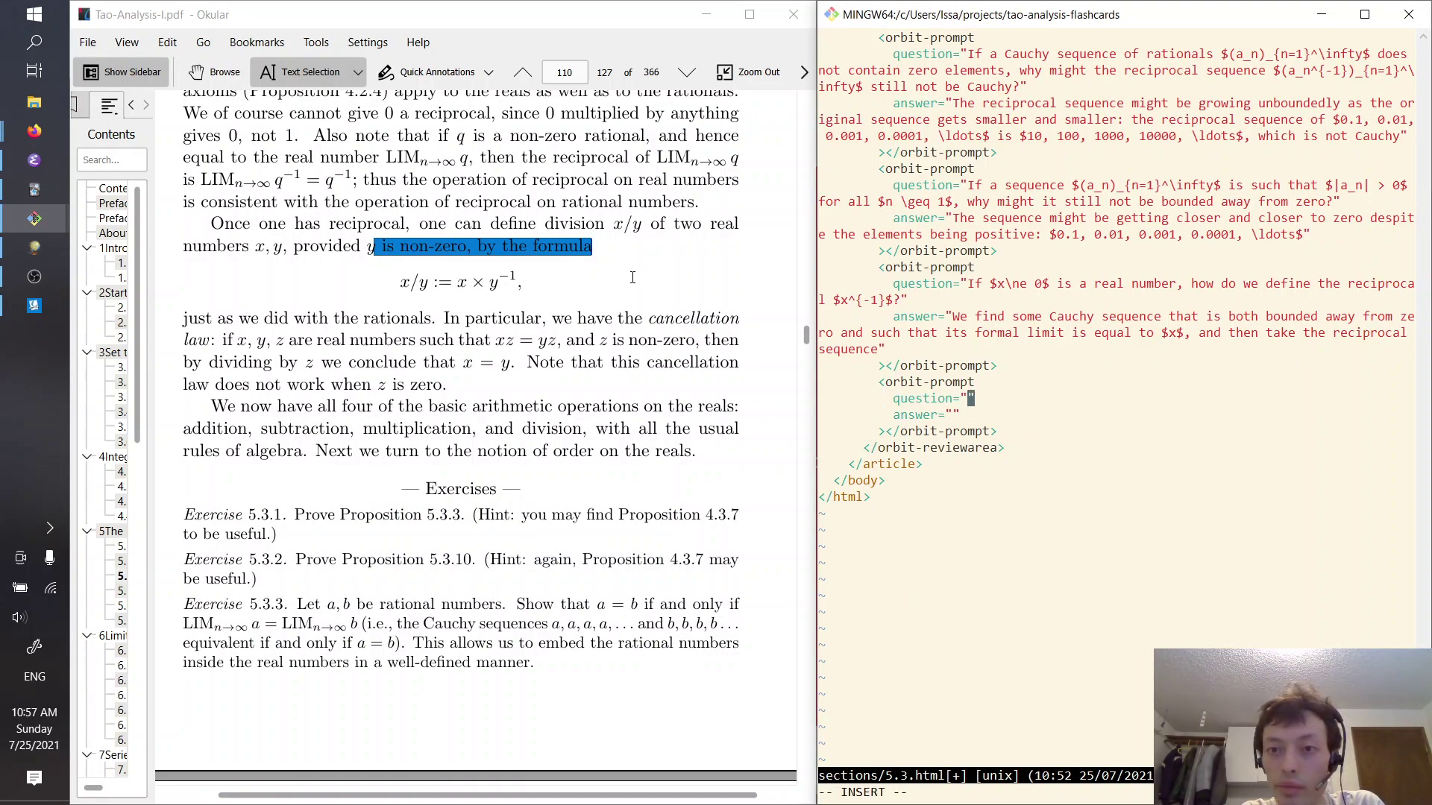
key("Escape")
Copy the question text of the subtraction $x-y$ prompt into the empty question of the new prompt
scroll(1119, 324, "up", 6)
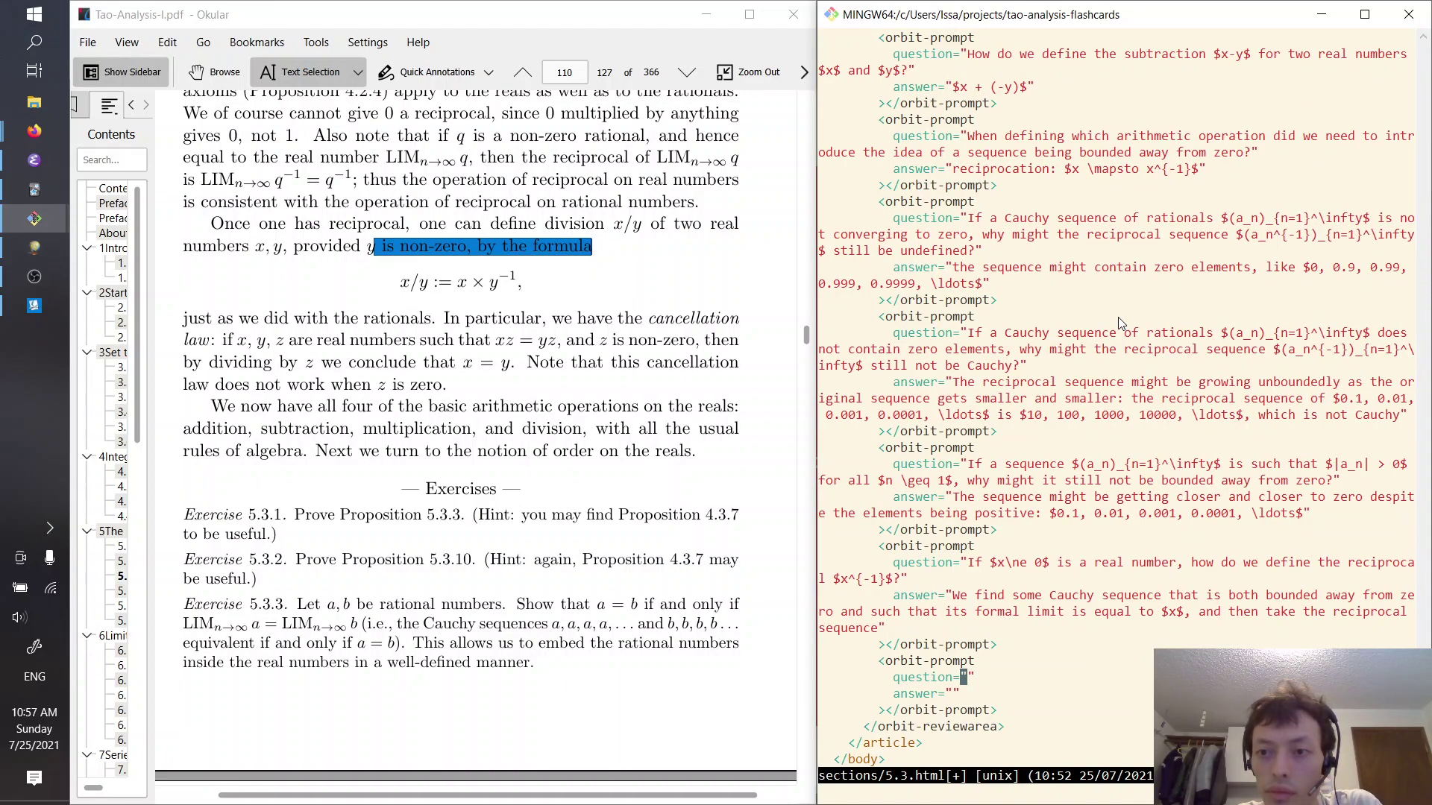
scroll(1119, 322, "up", 1)
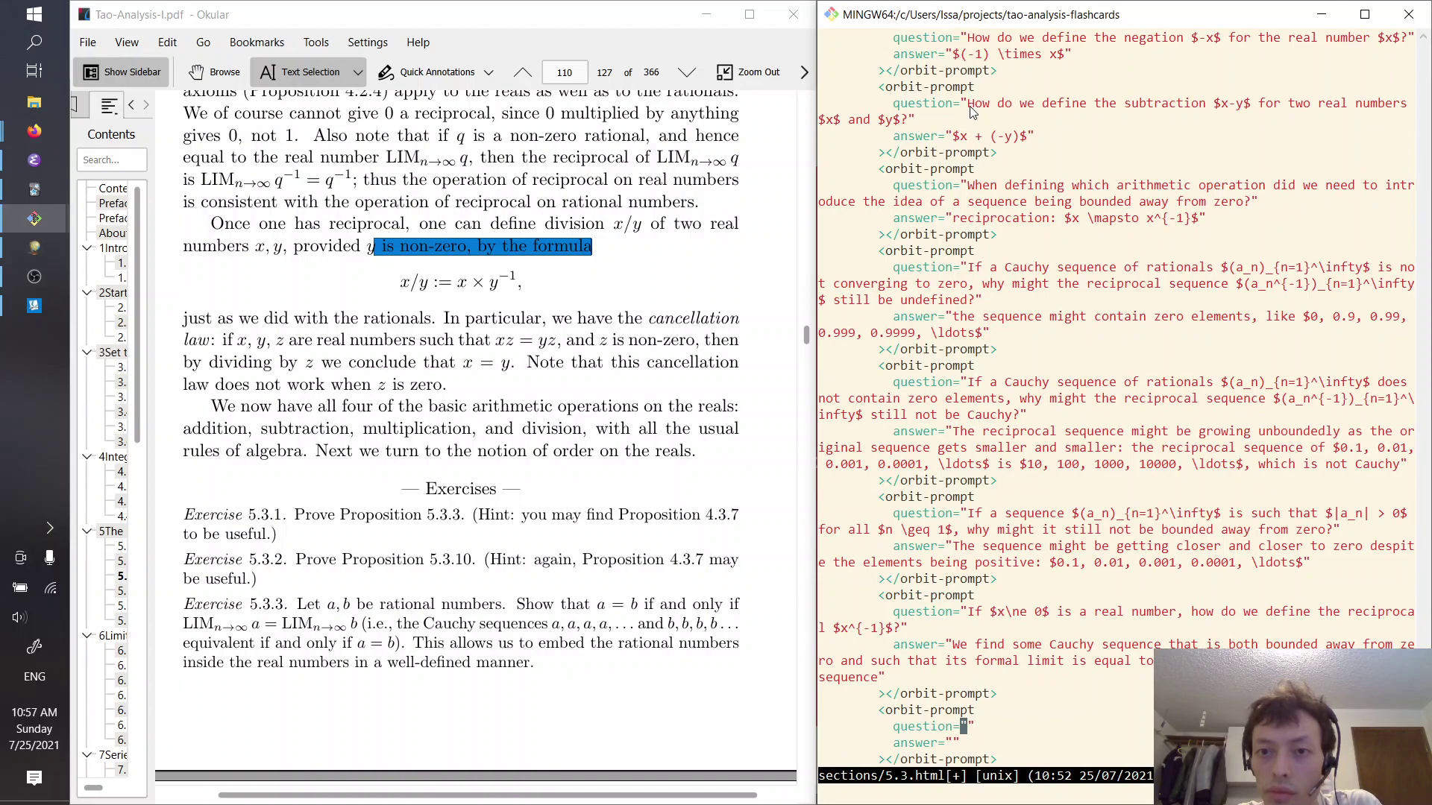
left_click_drag(969, 104, 904, 123)
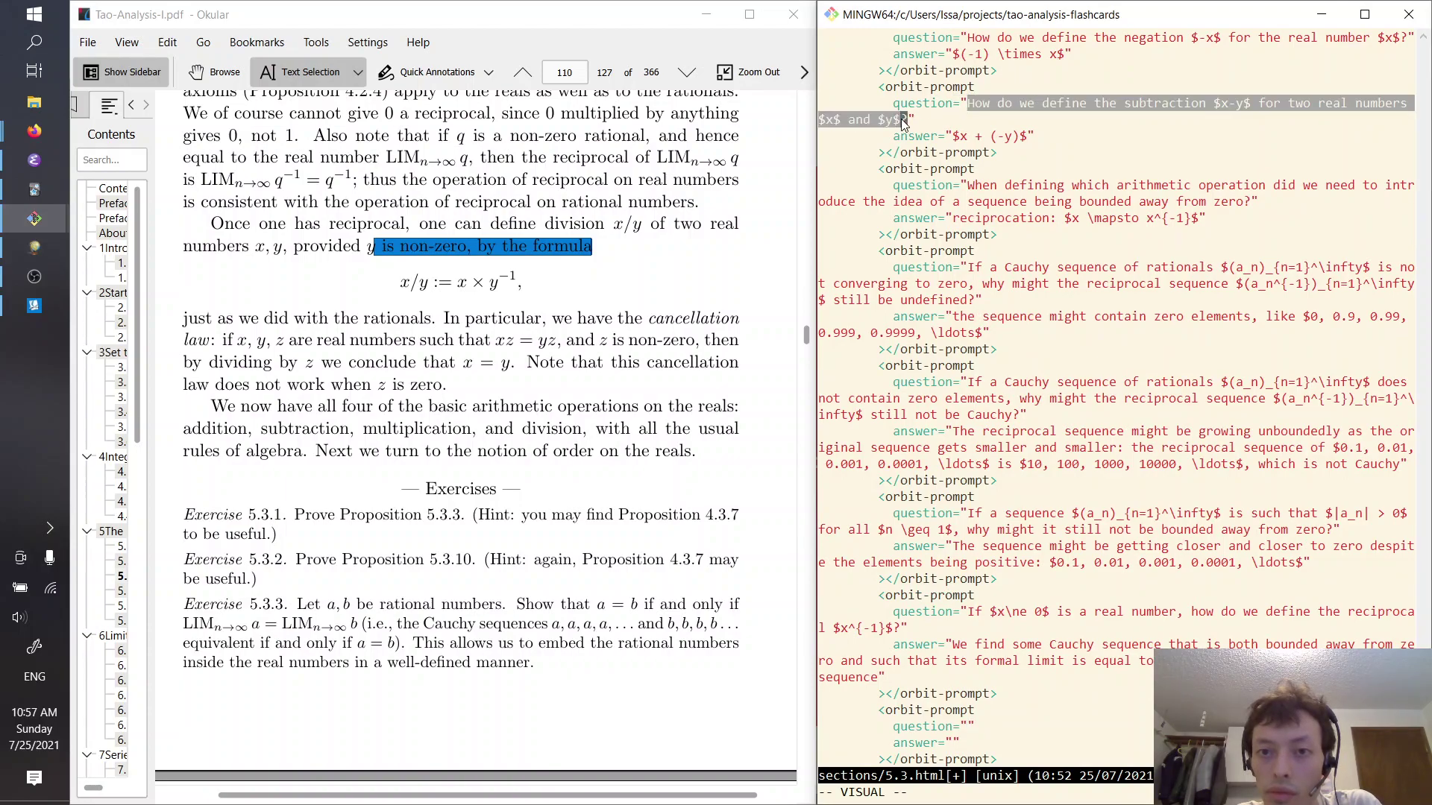
key("y")
key("shift+g")
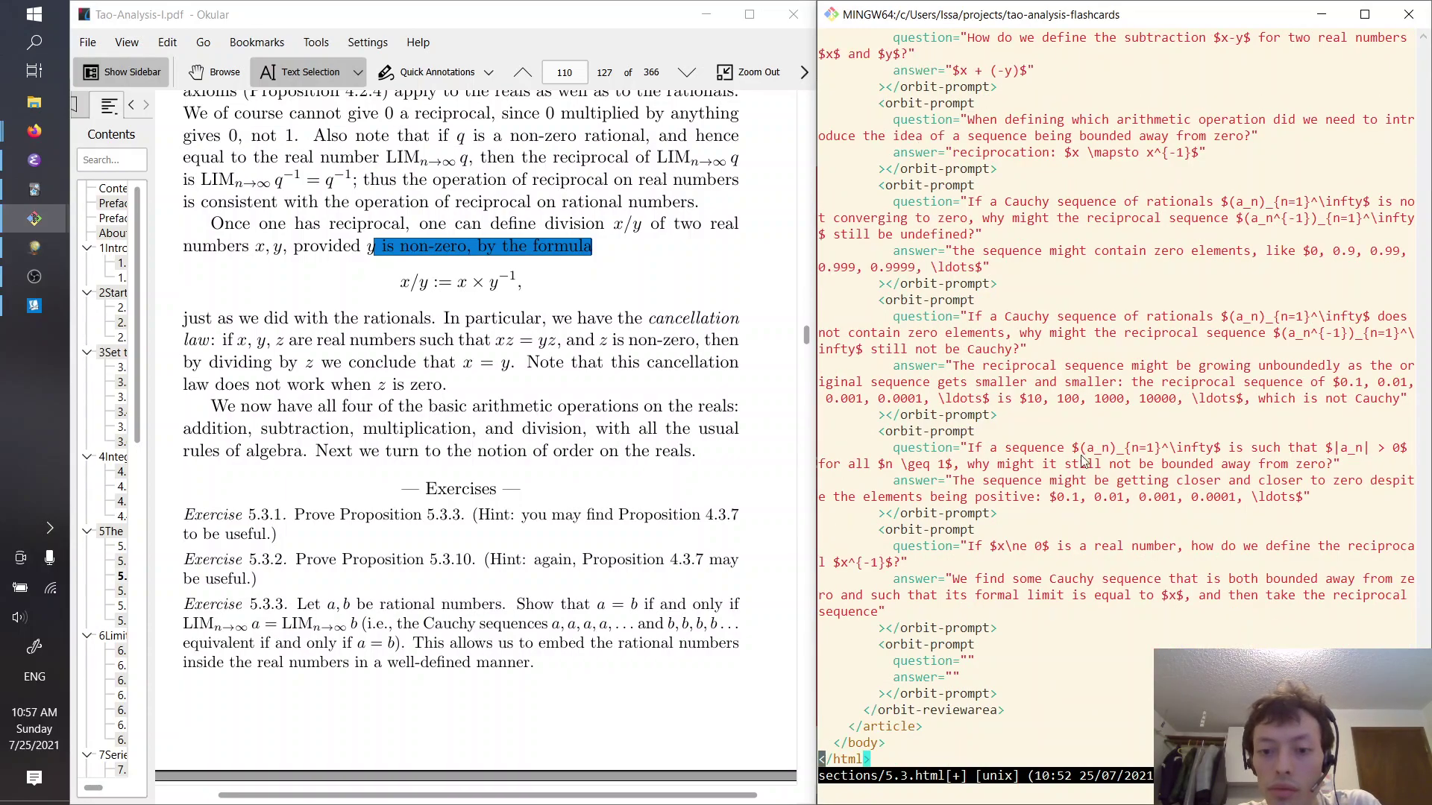
scroll(1104, 560, "down", 4)
left_click(974, 382)
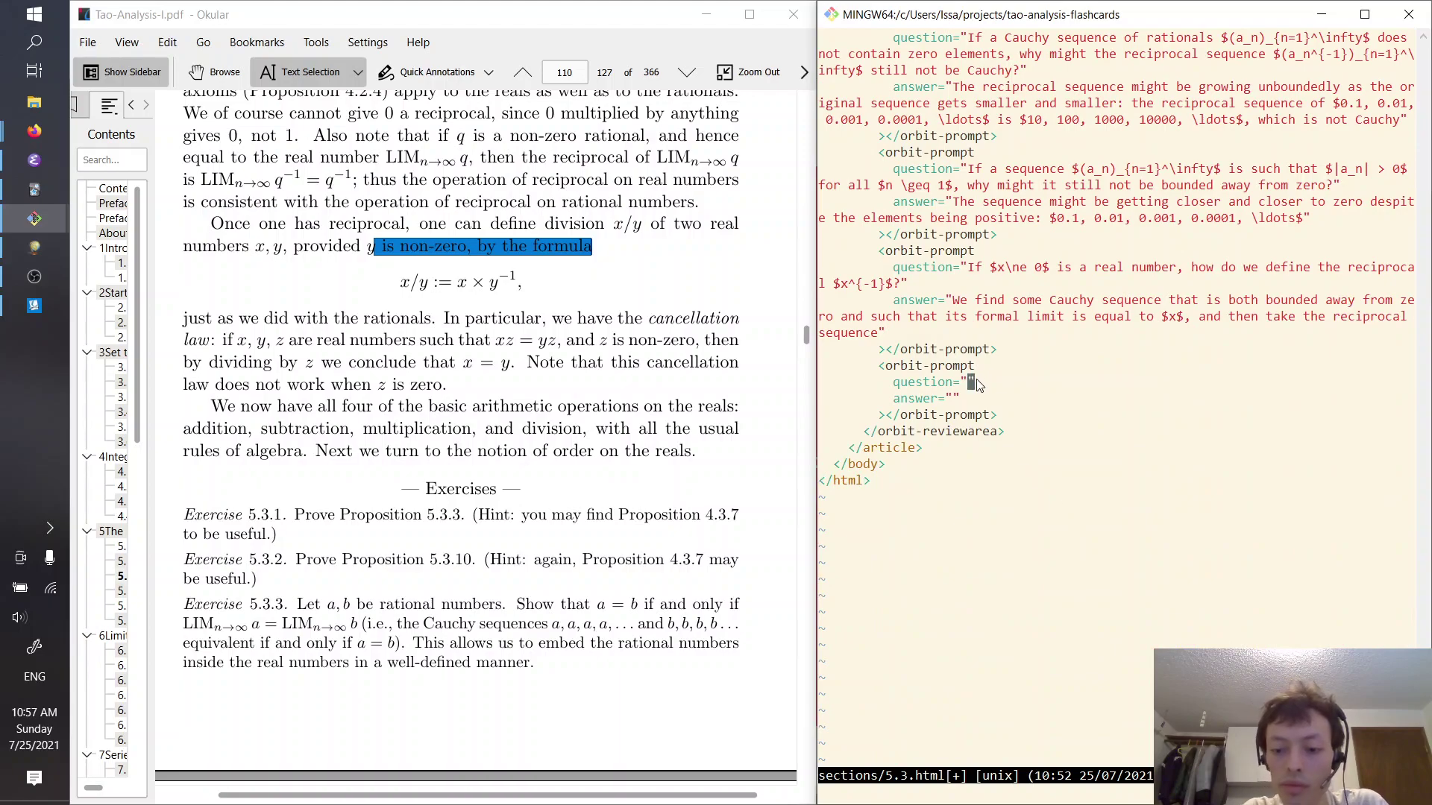
key("P")
Replace the word "subtraction" with "division" in the new prompt's question
key("k")
key("l")
key("l")
key("l")
key("l")
key("l")
key("l")
key("l")
key("l")
key("l")
key("l")
key("l")
key("l")
key("l")
key("l")
key("l")
key("l")
key("l")
key("l")
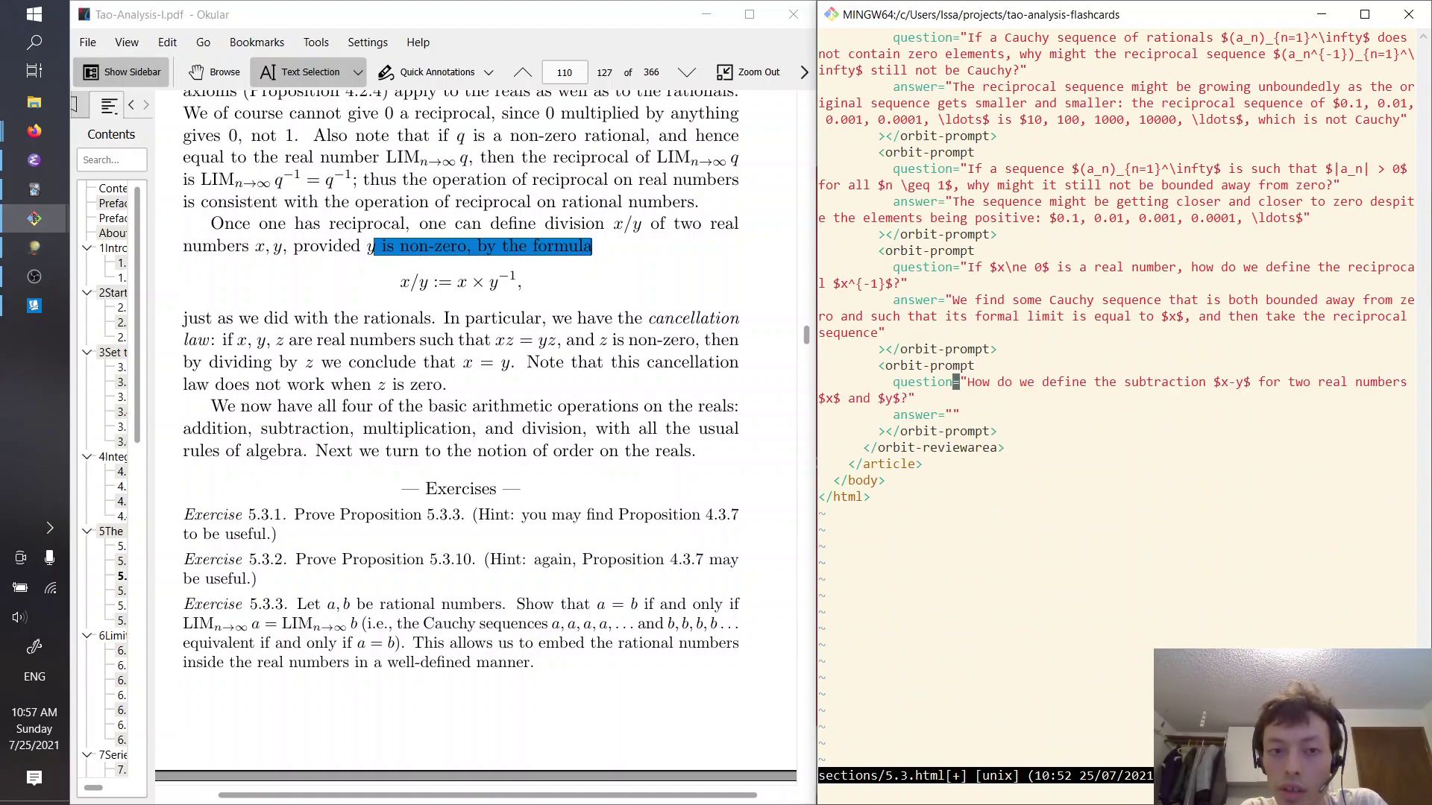
key("l")
key("l")
key("l")
key("l")
key("l")
key("l")
key("l")
key("l")
key("l")
key("l")
key("l")
key("l")
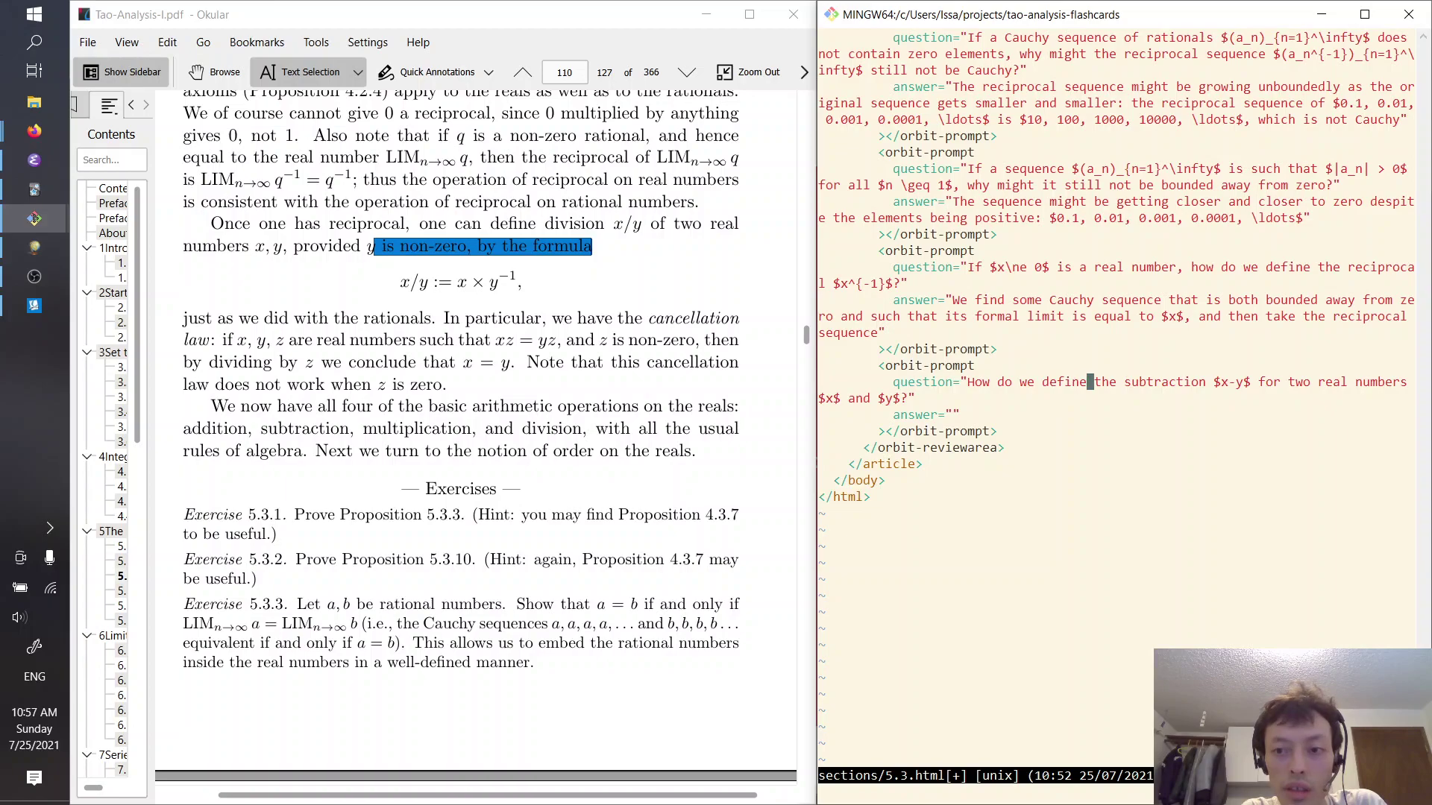
type("cw")
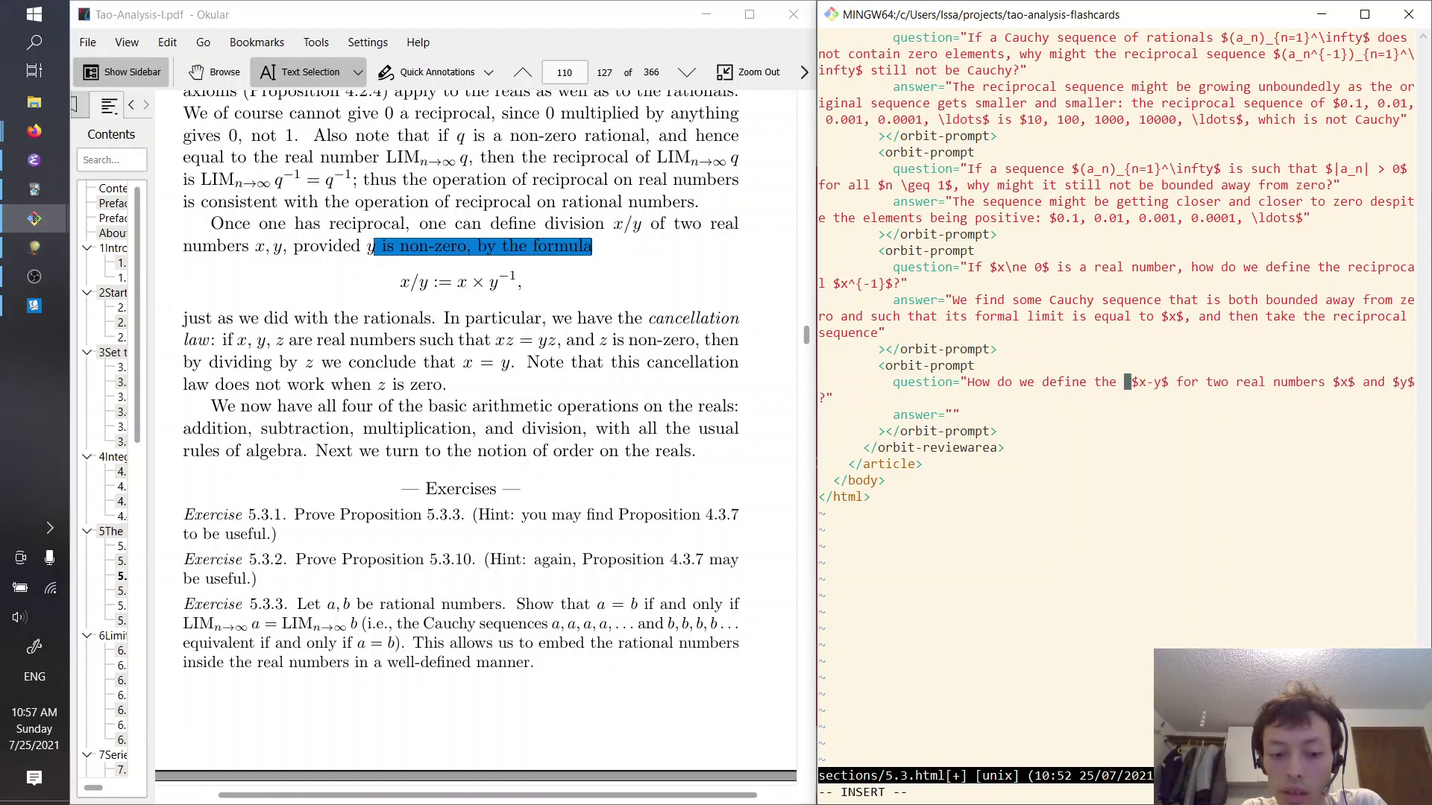
type("division")
key("Escape")
Change the minus sign to a slash in the new question's formula so that it reads $x/y$
key("l")
key("l")
key("l")
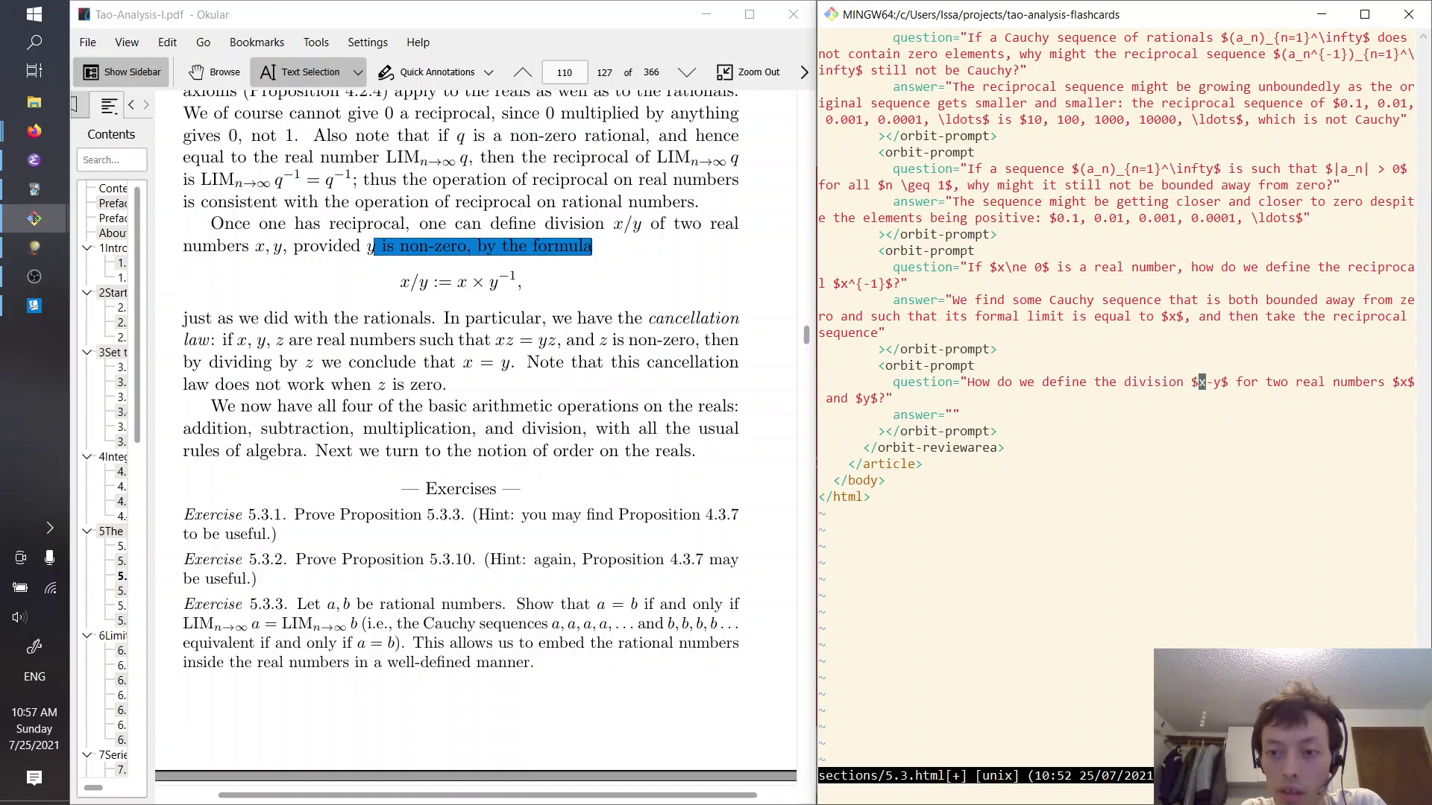
key("l")
key("r")
key("slash")
key("l")
key("l")
key("l")
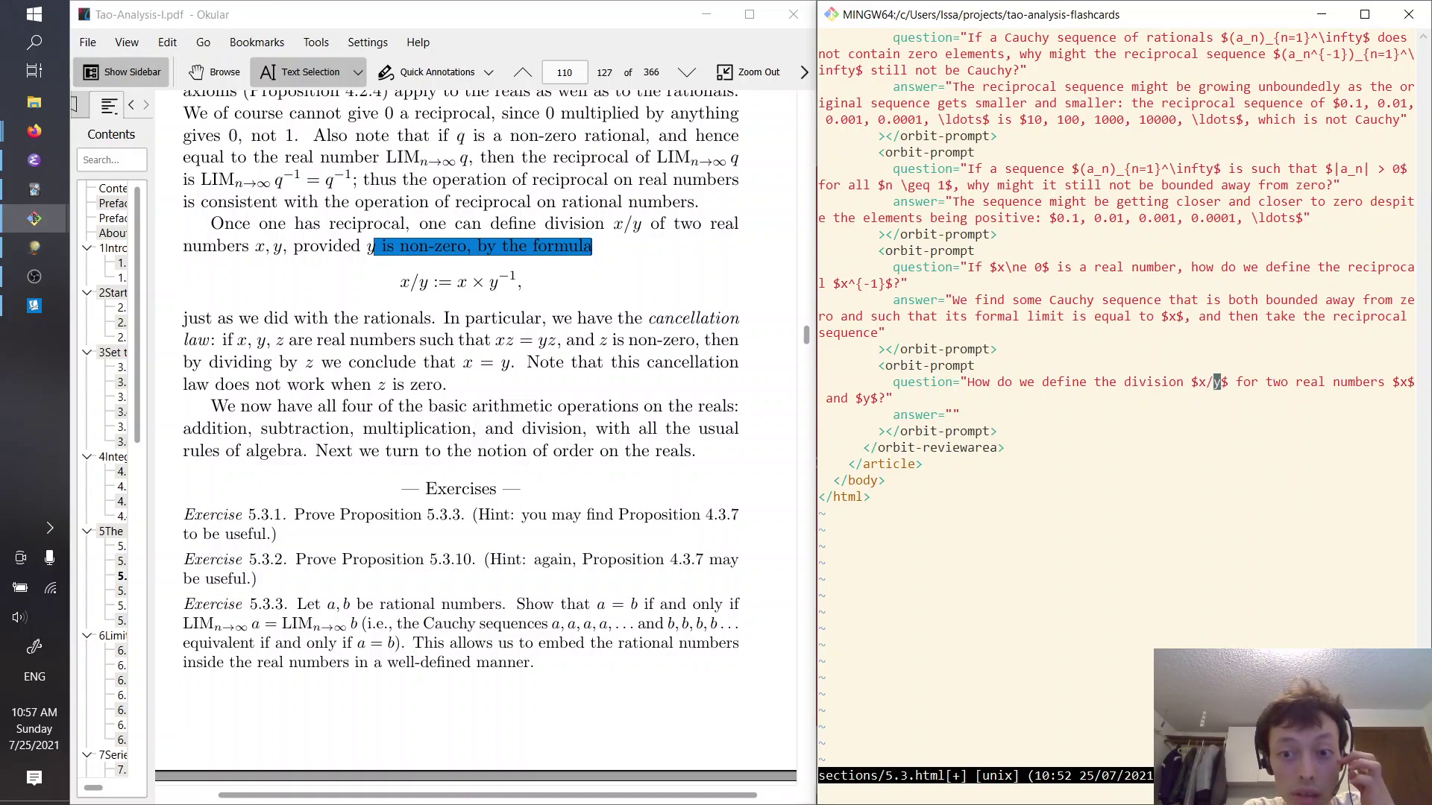
Add an empty pair of parentheses before the question mark that ends the division prompt's question
key("dollar")
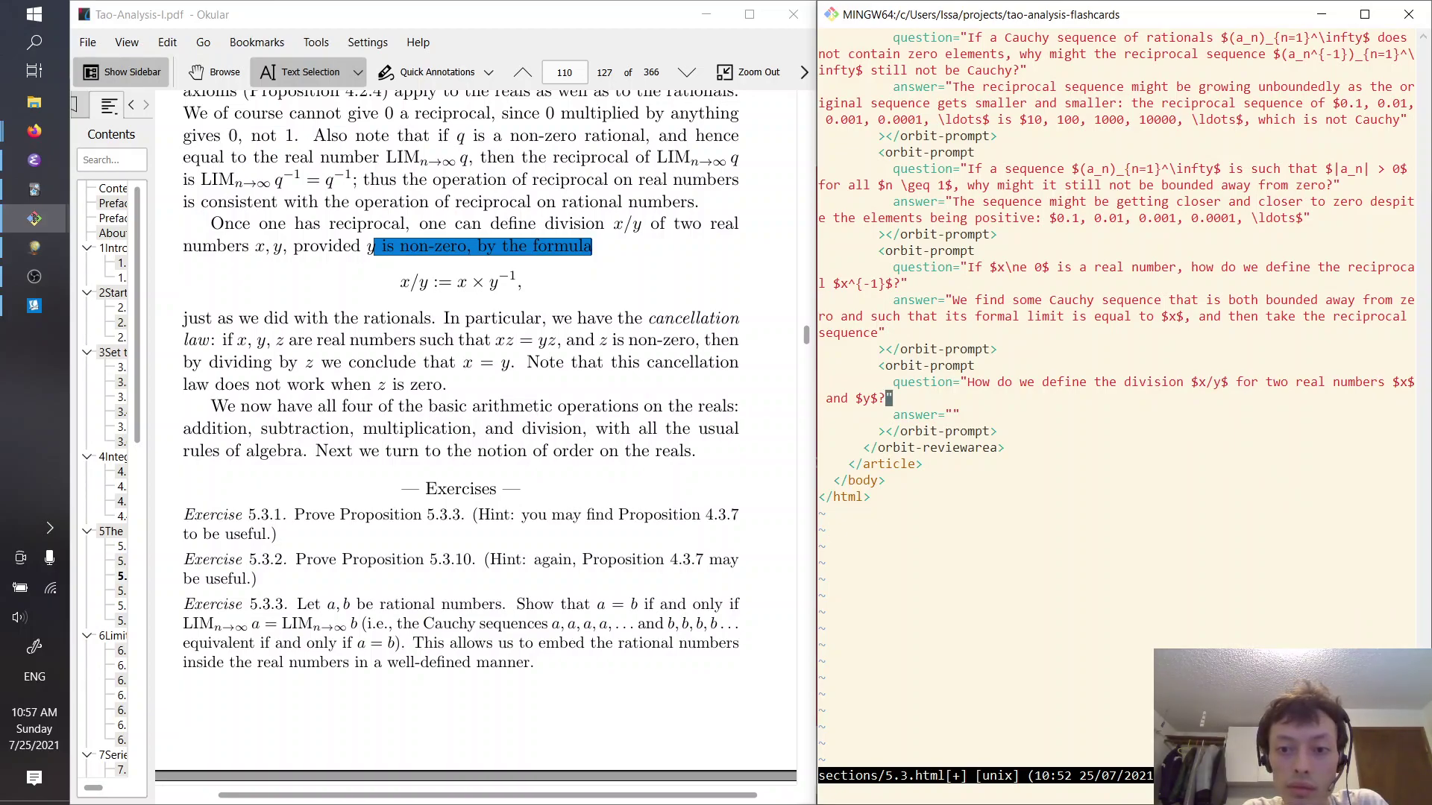
type("i ()")
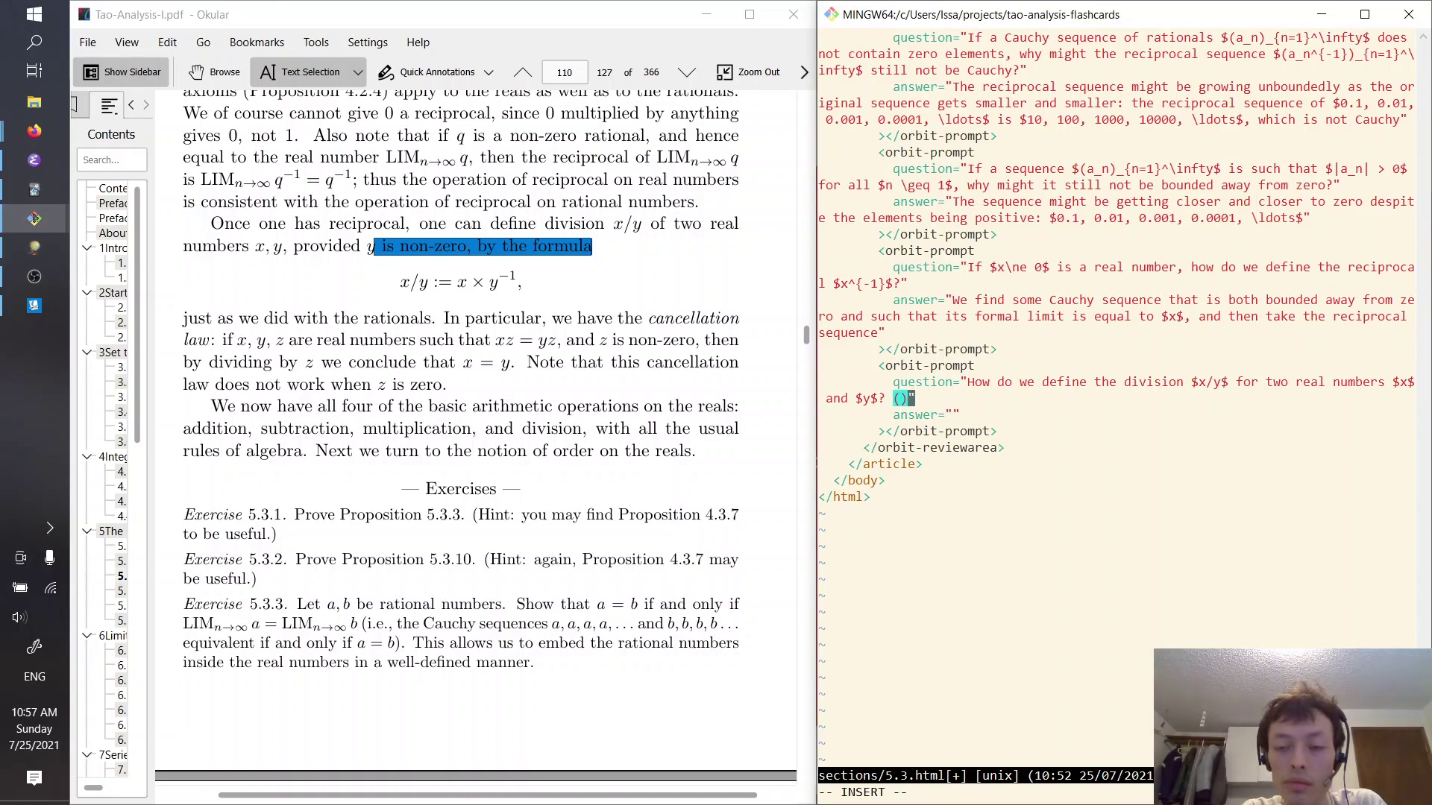
key("Escape")
key("v")
key("h")
key("h")
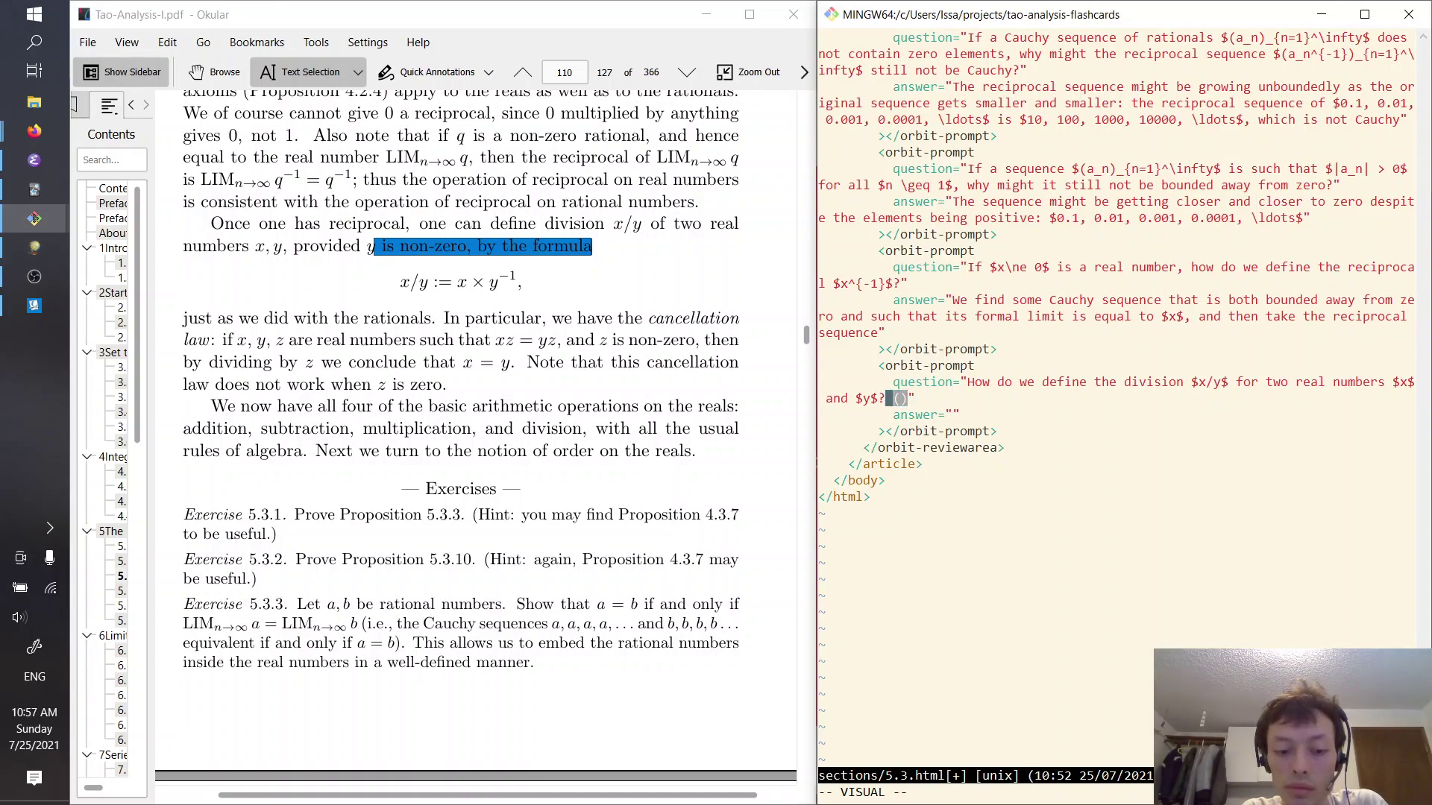
key("d")
key("h")
key("shift+p")
type("i")
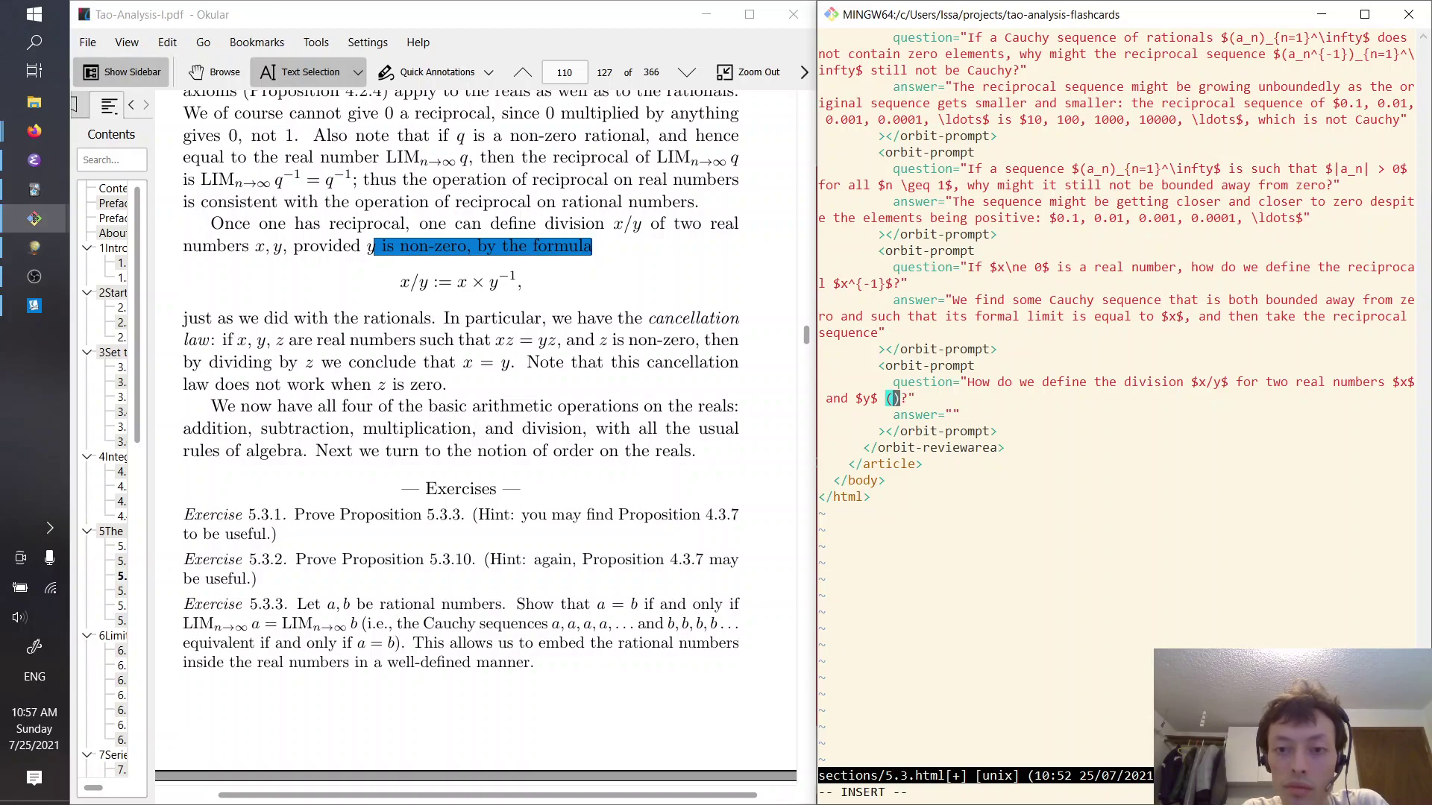
Fill the parentheses in the division question with the condition "where $y\ne 0$"
type("where $$")
key("Left")
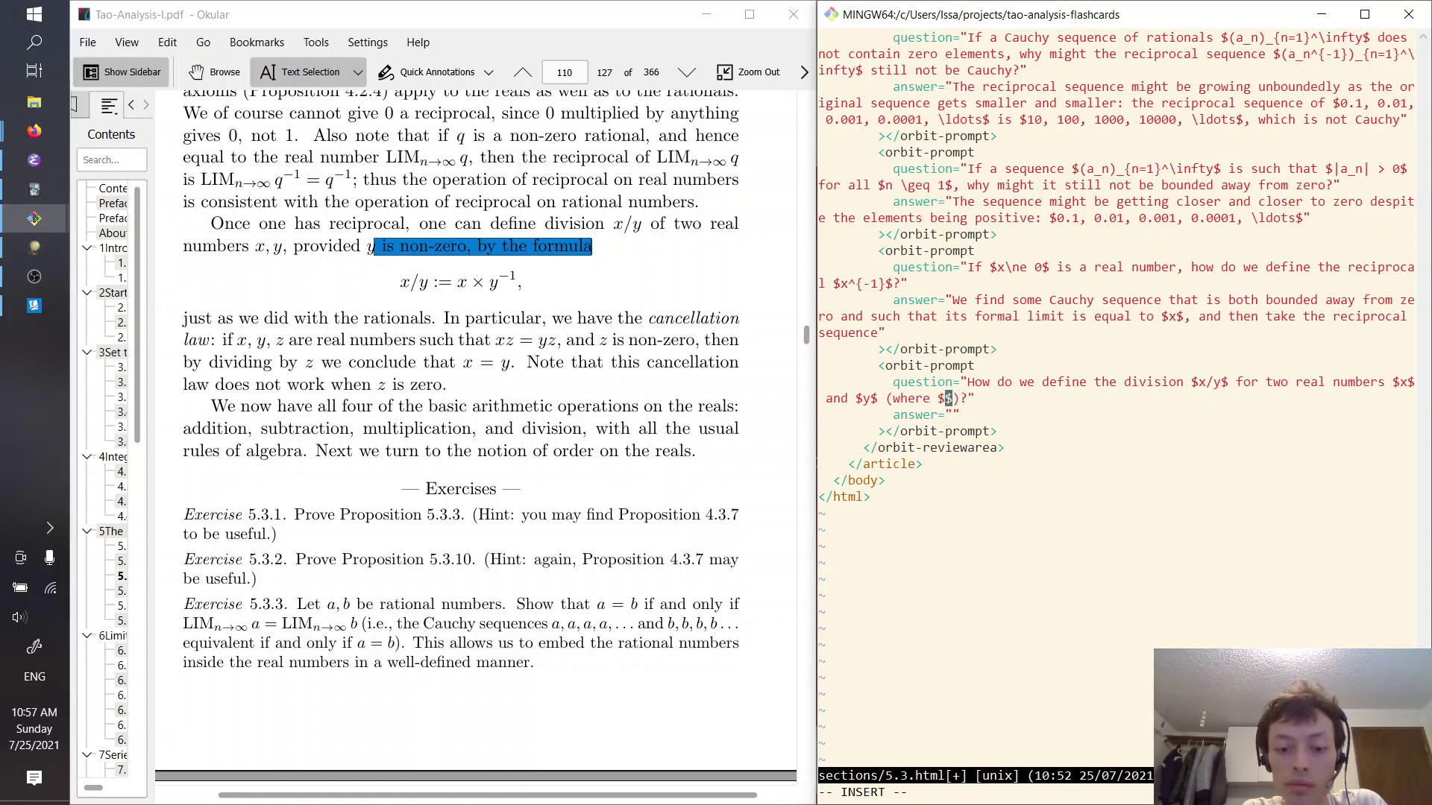
type("y e 0")
key("Escape")
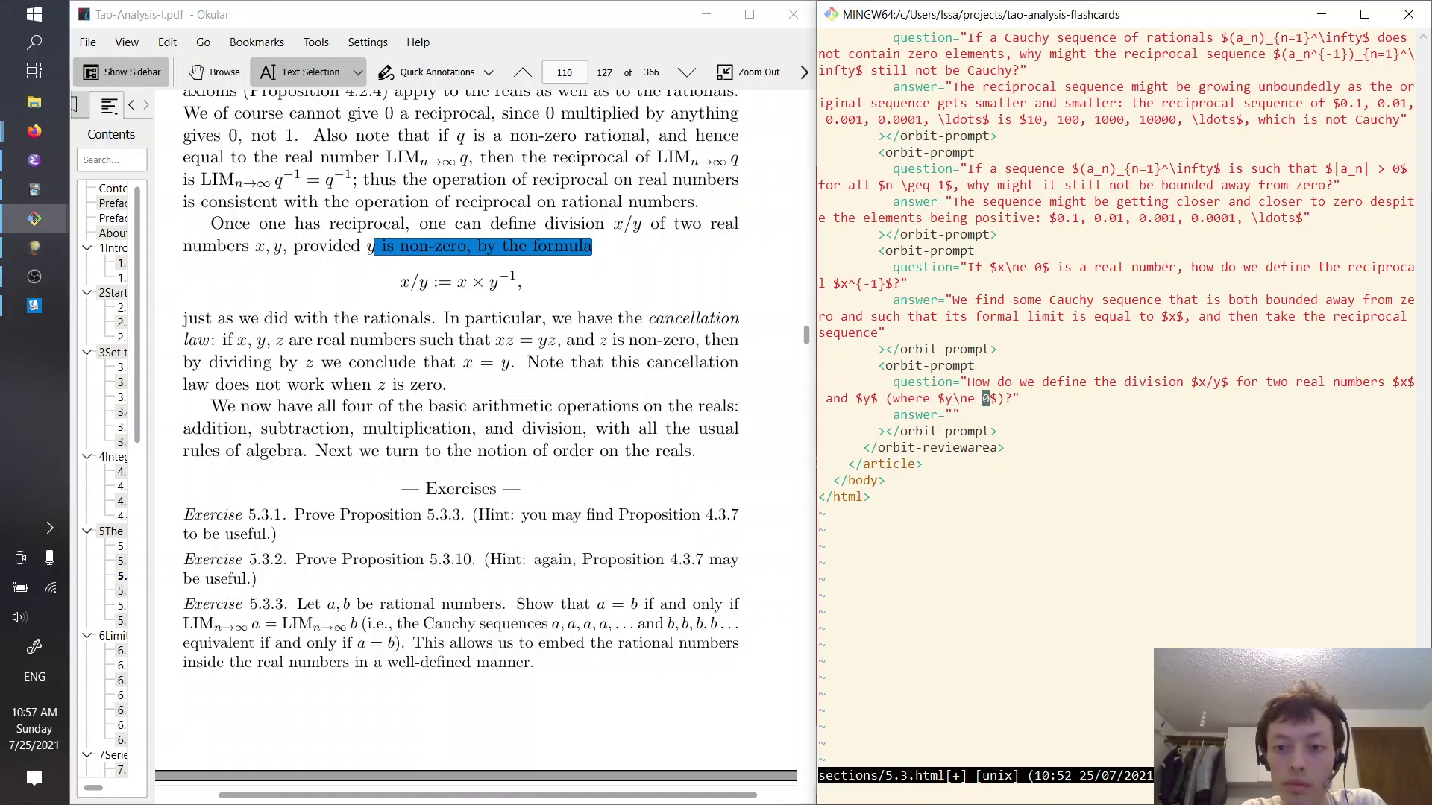
Enter "$x \times y^{-1}$" as the division prompt's answer and save the file
key("j")
key("i")
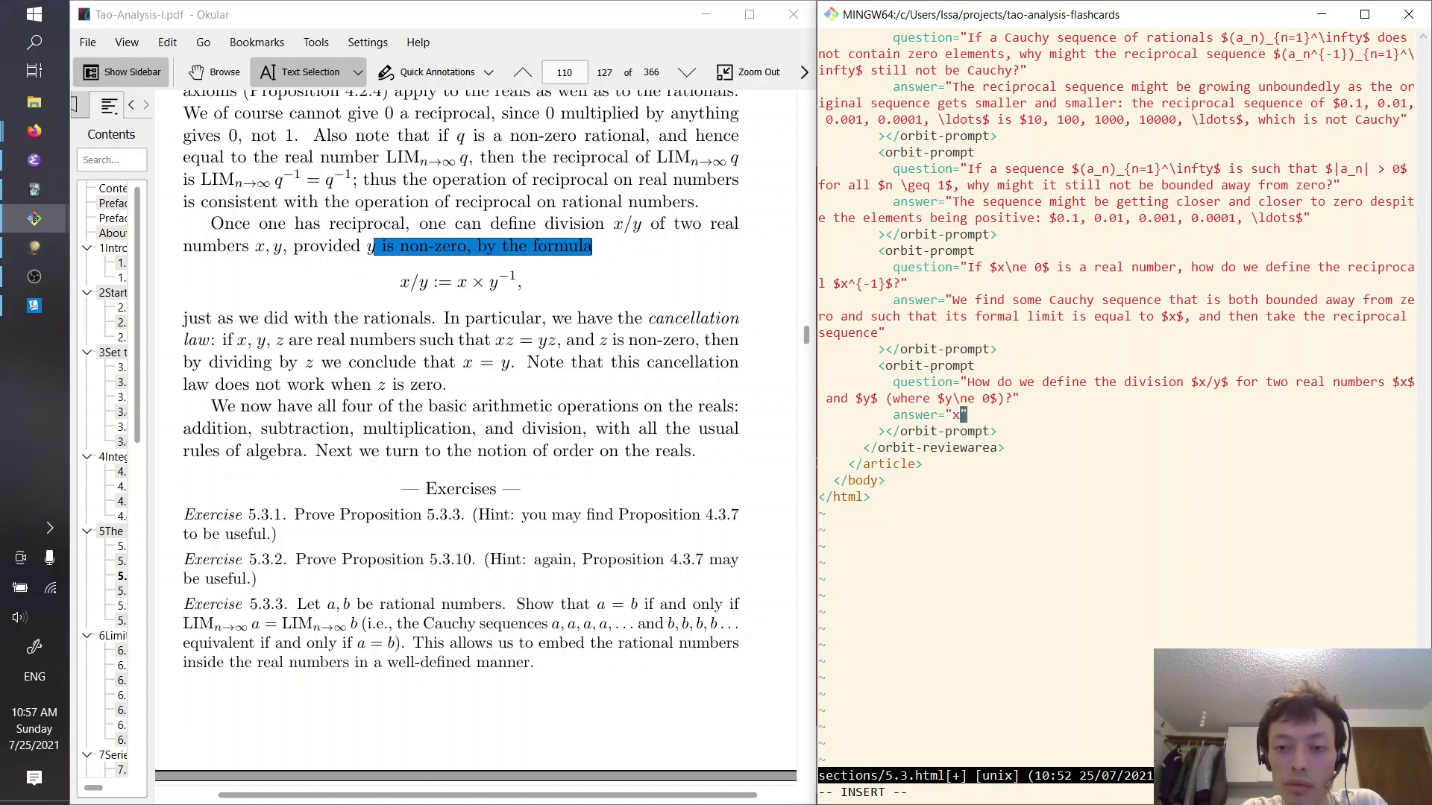
type("$x \t")
type("imes y^{")
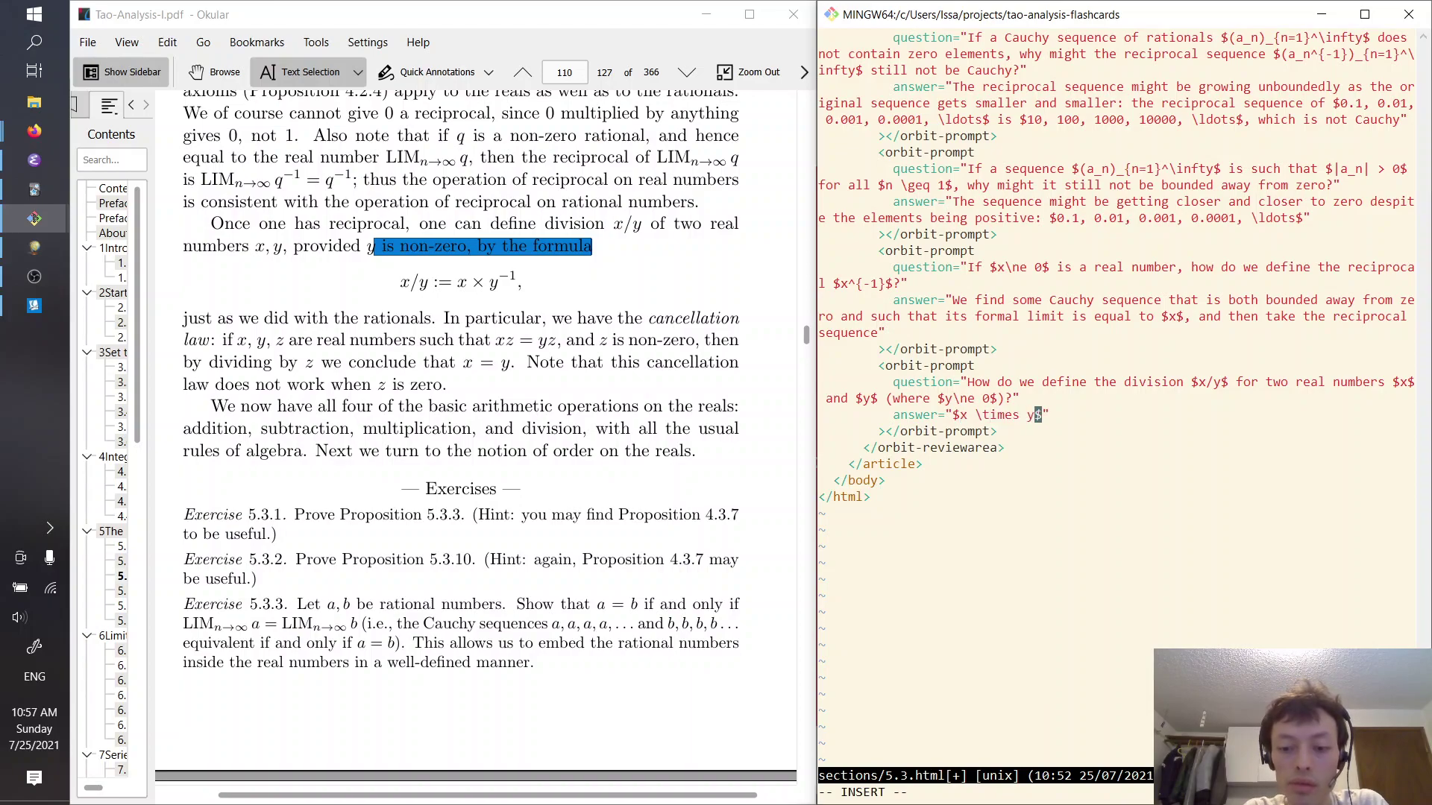
type("}")
key("Escape")
type("i-1")
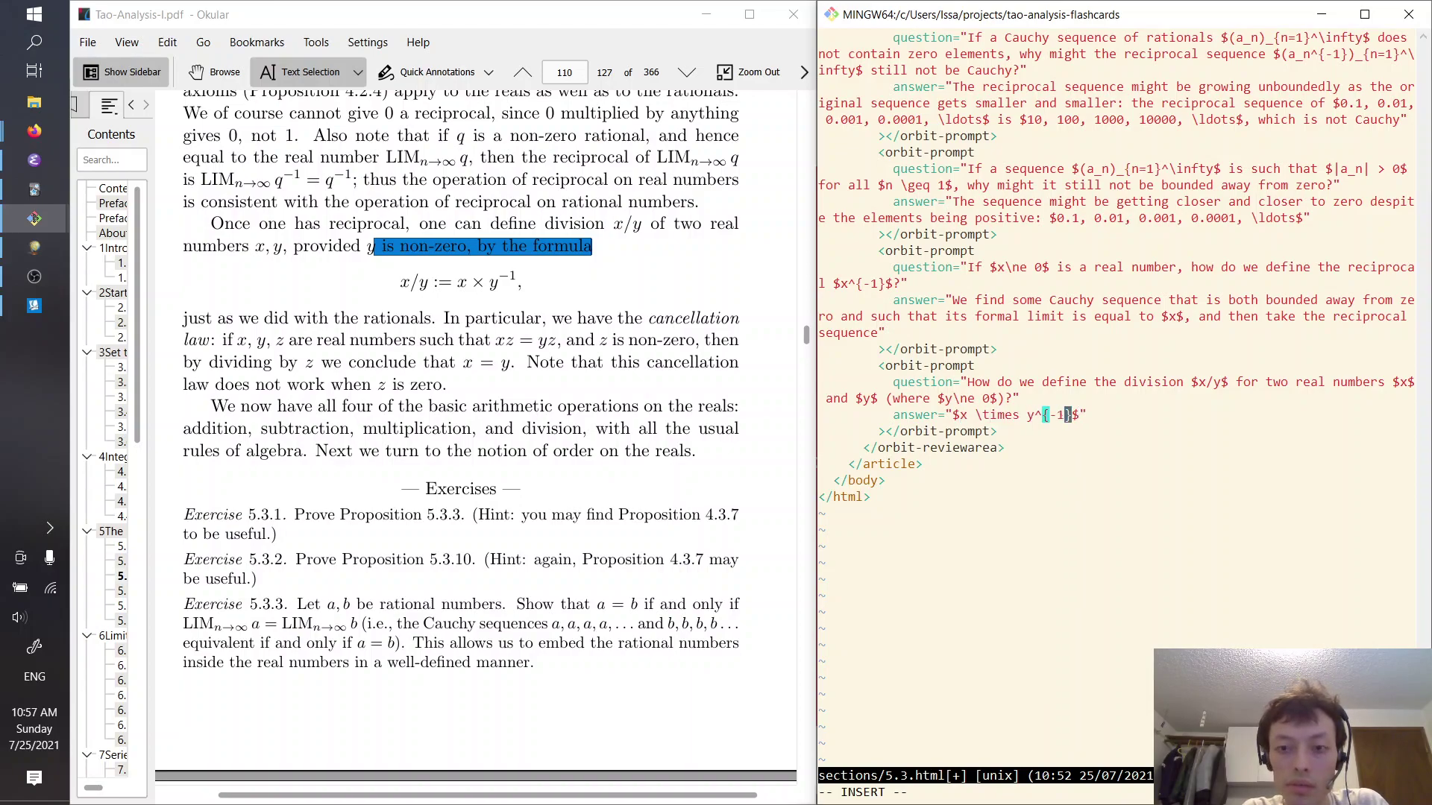
key("Escape")
type(":w")
key("Return")
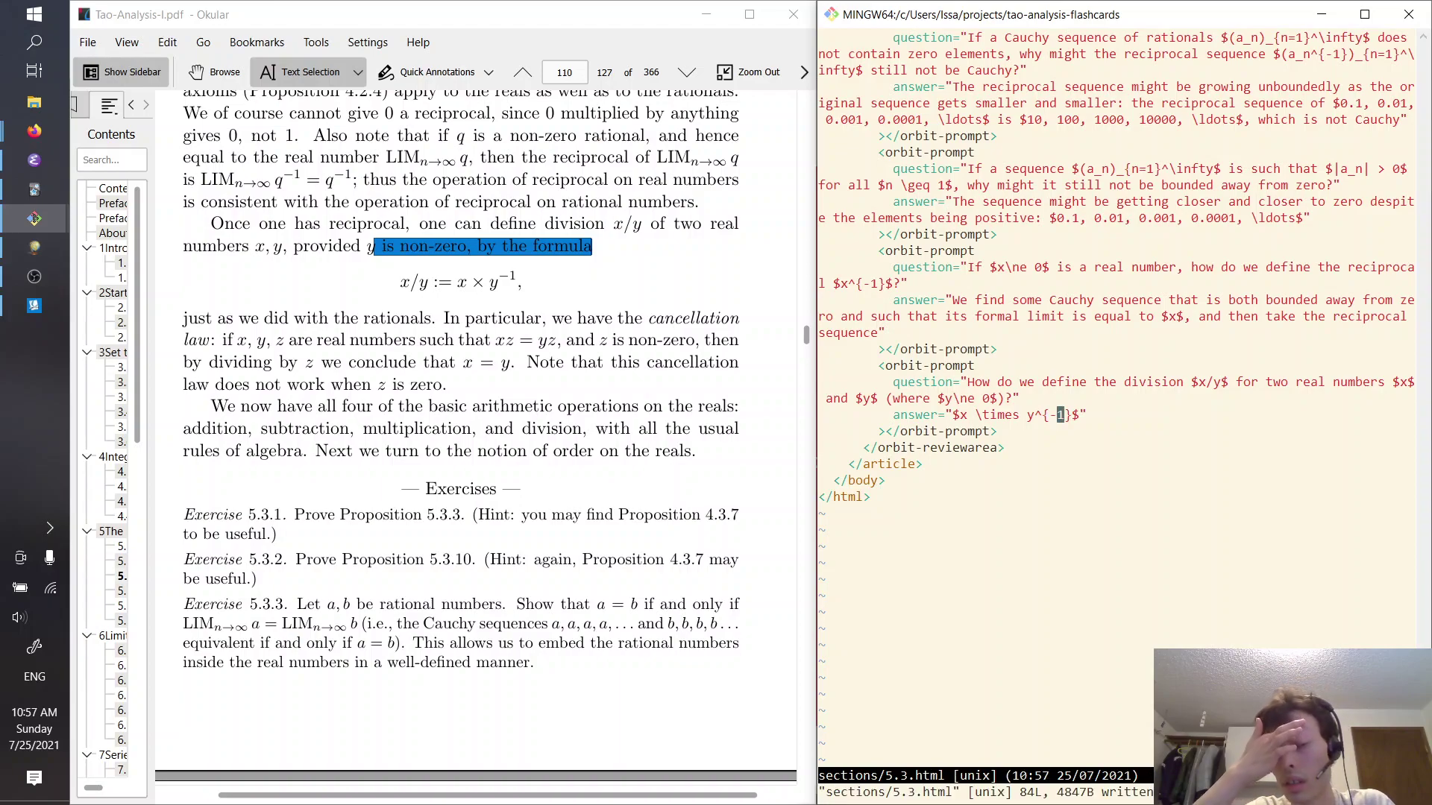
Switch to Tao-Analysis-I.pdf in Okular and read the cancellation law remark and the exercises up to the start of section 5.4
left_click(572, 399)
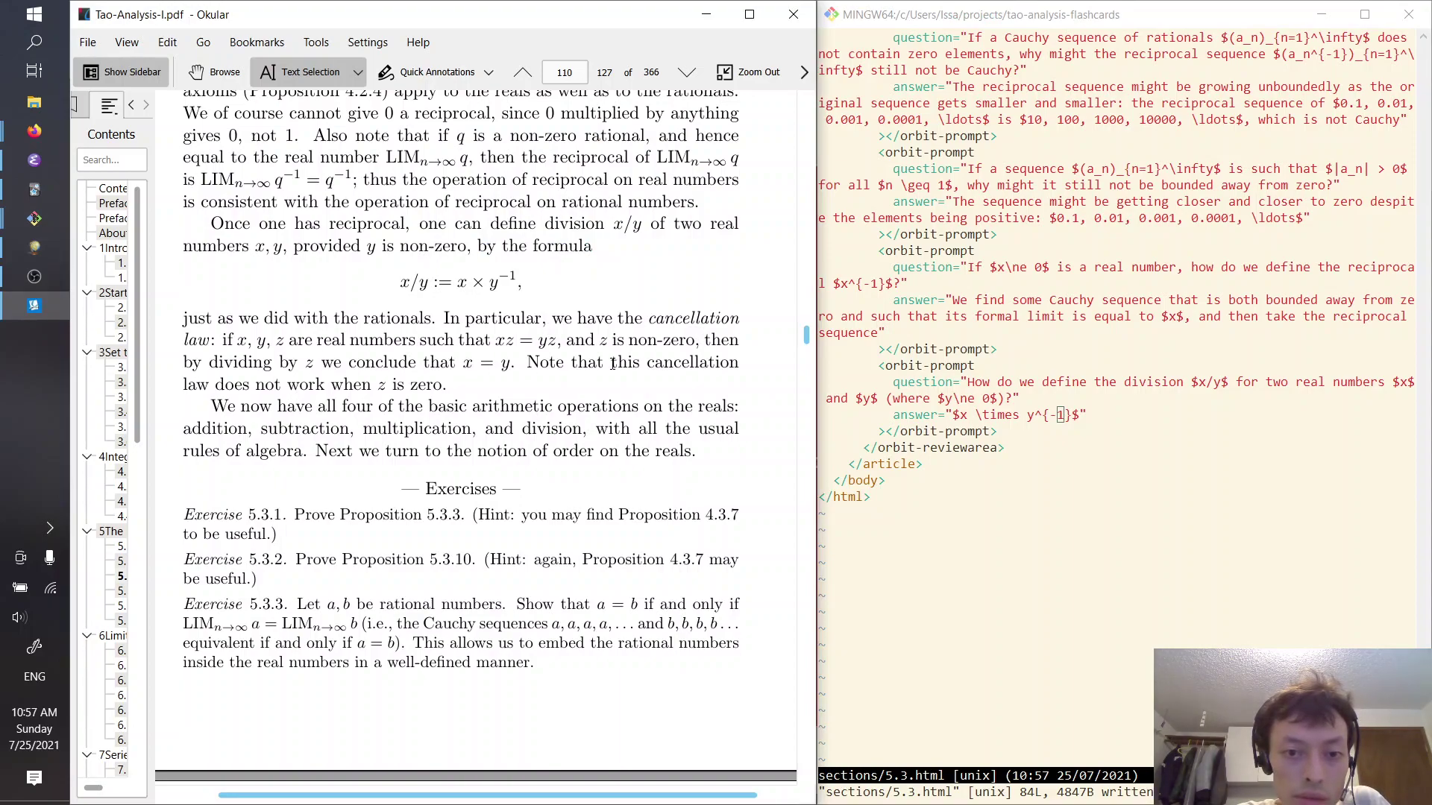
left_click_drag(265, 386, 449, 387)
left_click(329, 403)
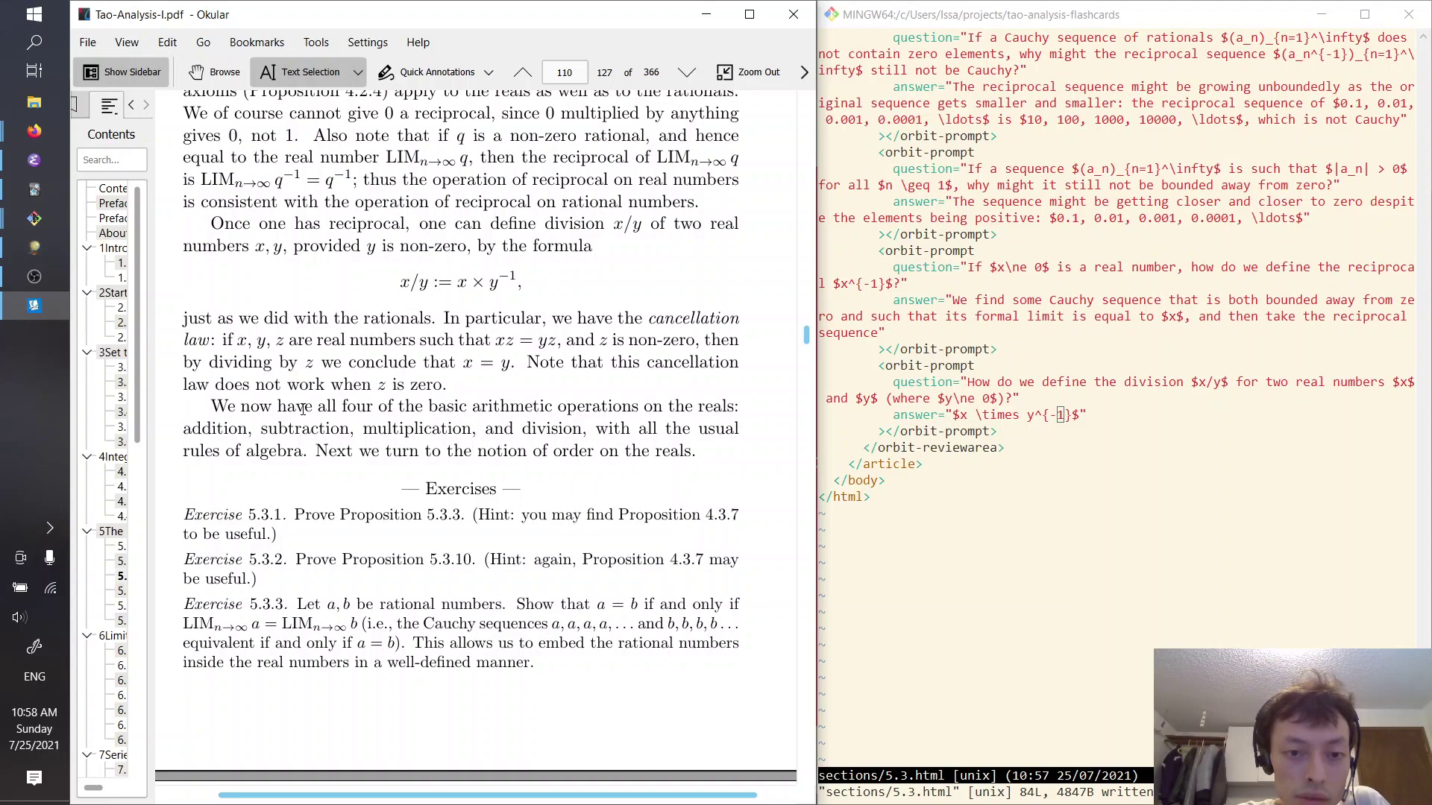
scroll(387, 454, "down", 8)
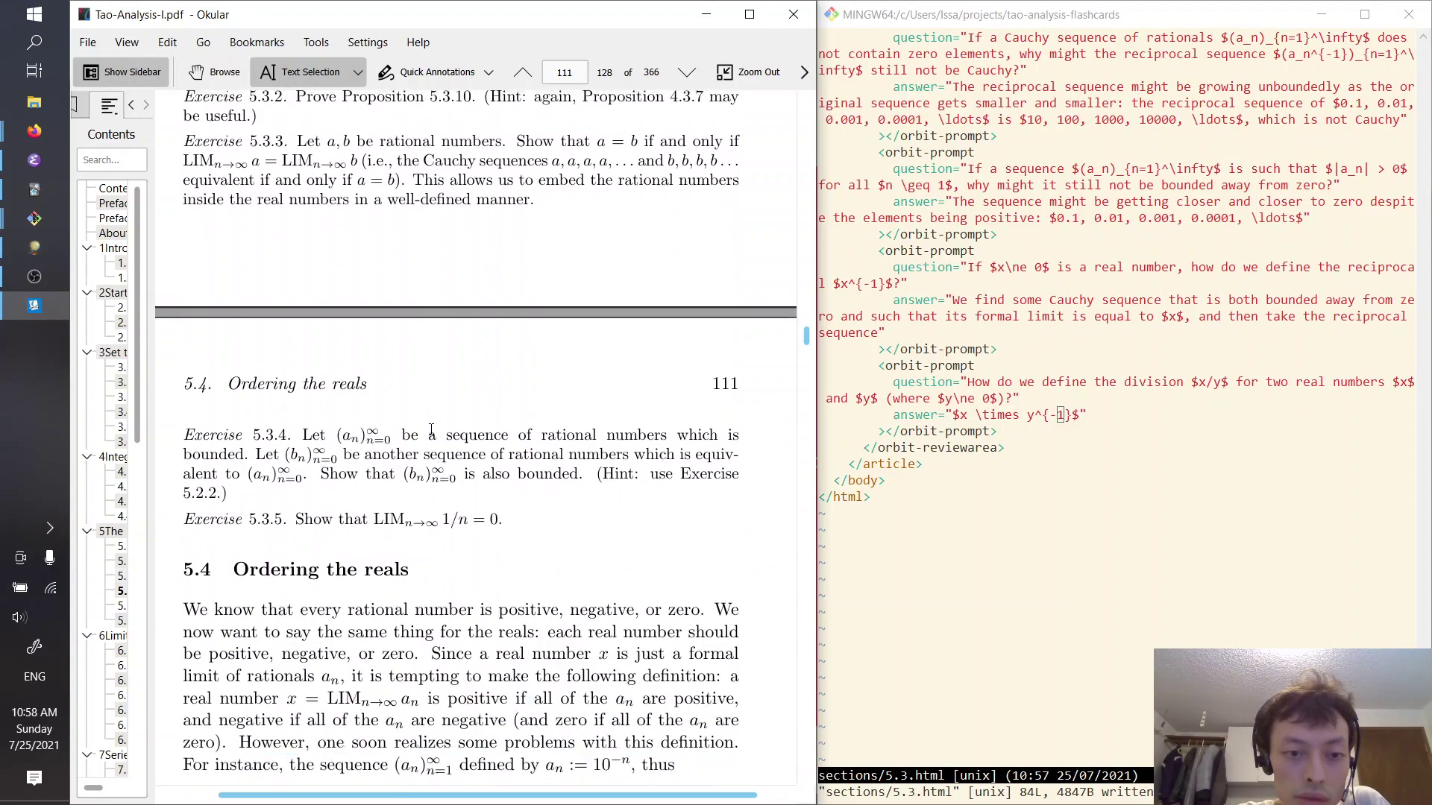
scroll(431, 430, "up", 5)
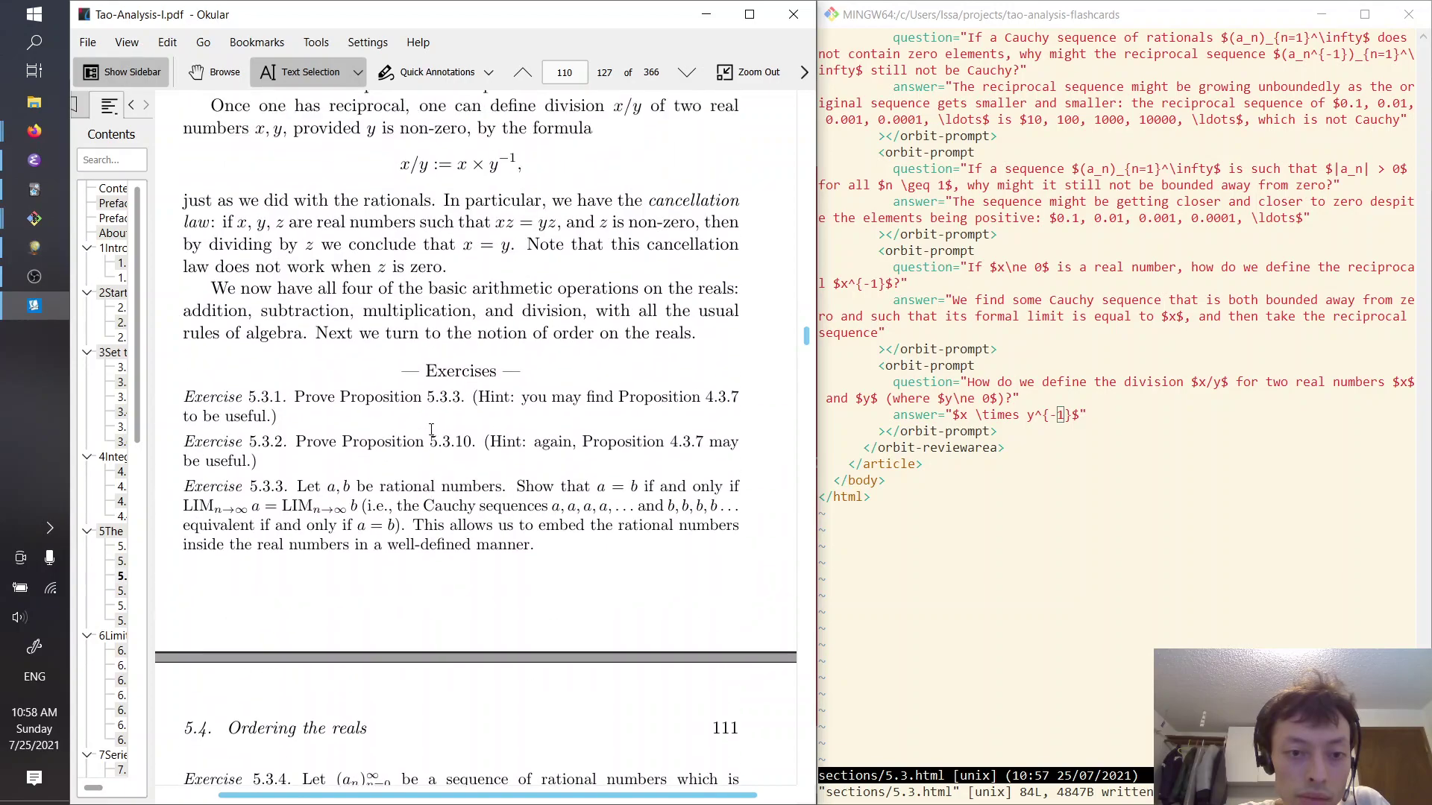
Return to the sections/5.3.html editor and remove the placeholder dots after "Section 5.3" in the introductory paragraph, keeping one final period
left_click(999, 284)
scroll(1041, 314, "up", 14)
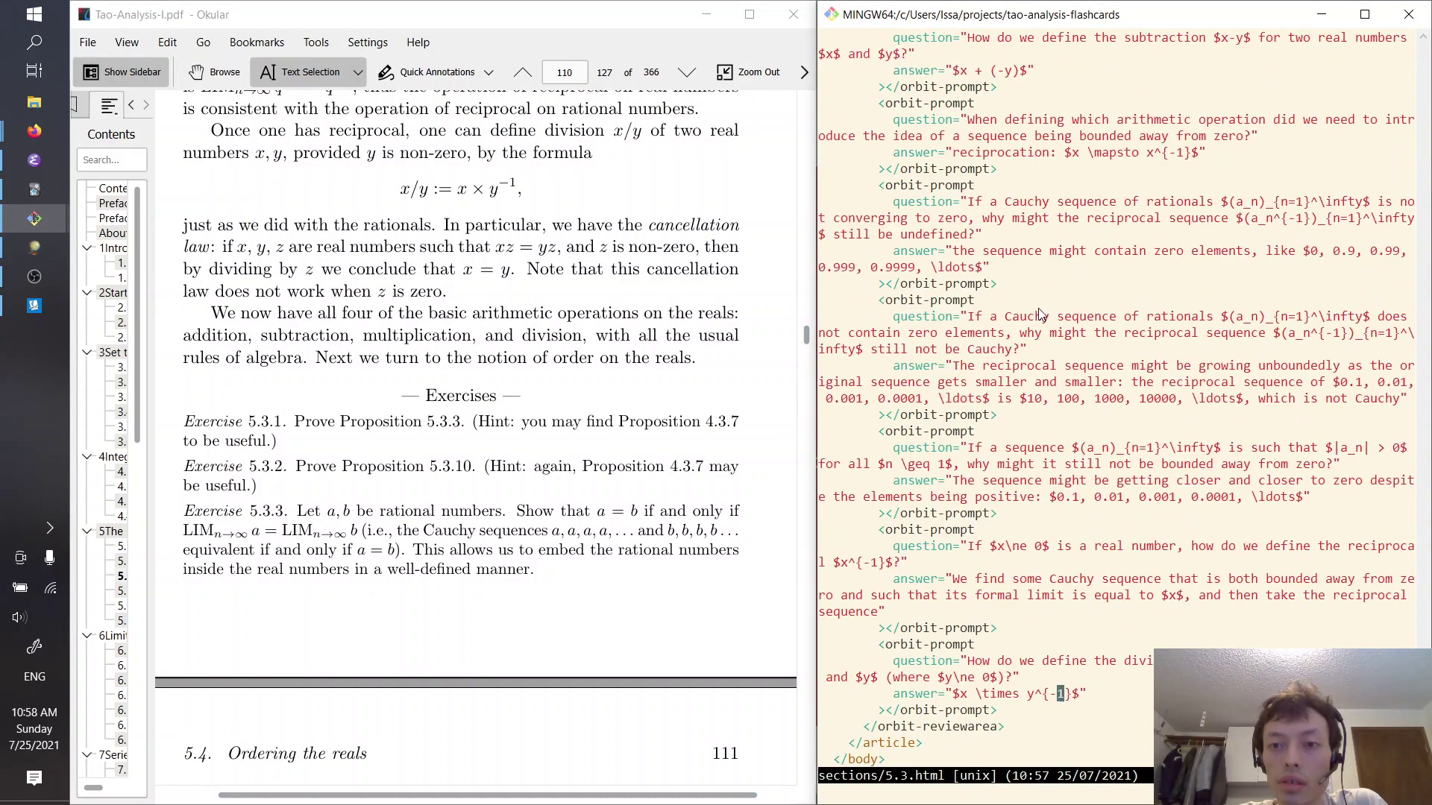
scroll(1041, 314, "up", 10)
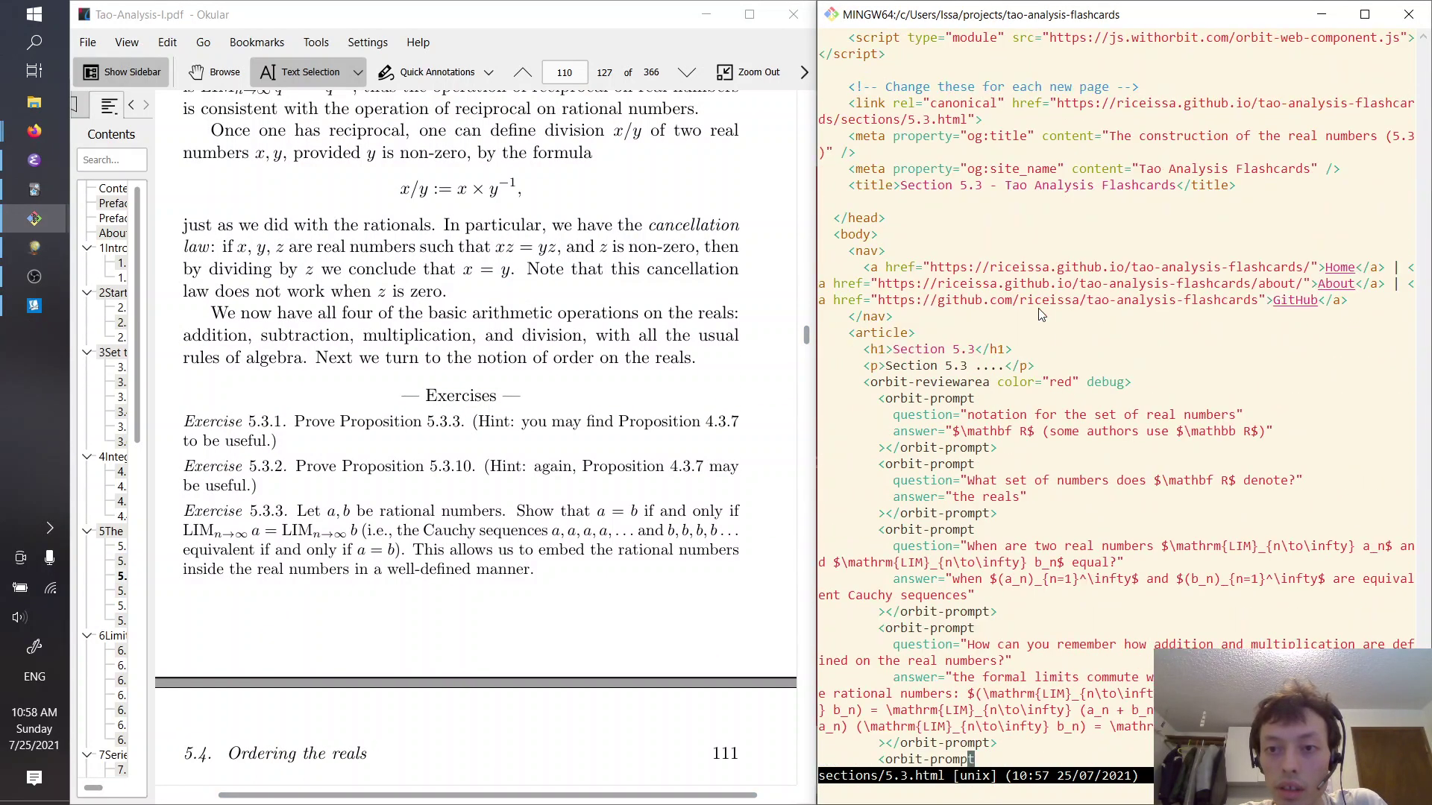
left_click(984, 367)
key("h")
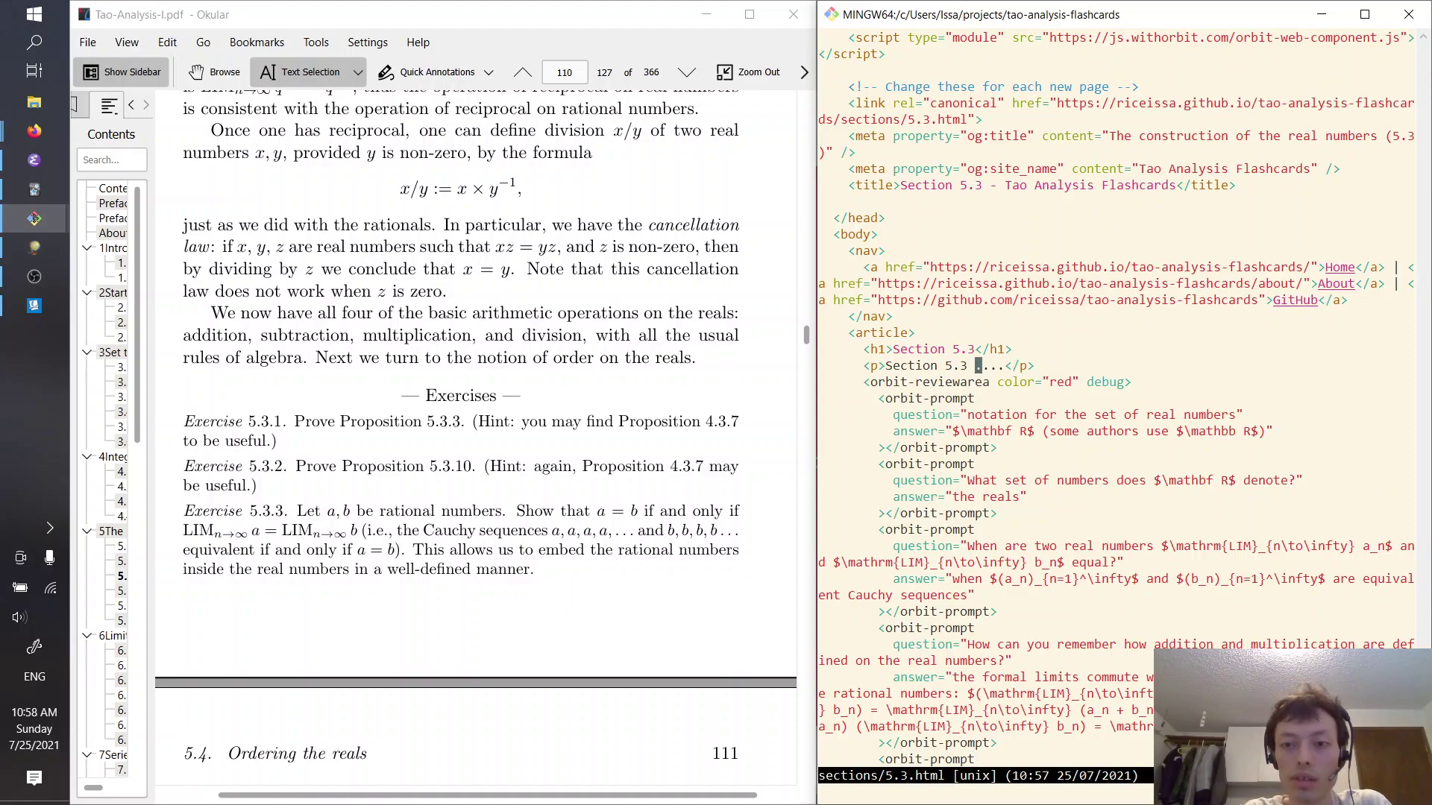
key("v")
key("l")
key("l")
key("l")
key("h")
key("c")
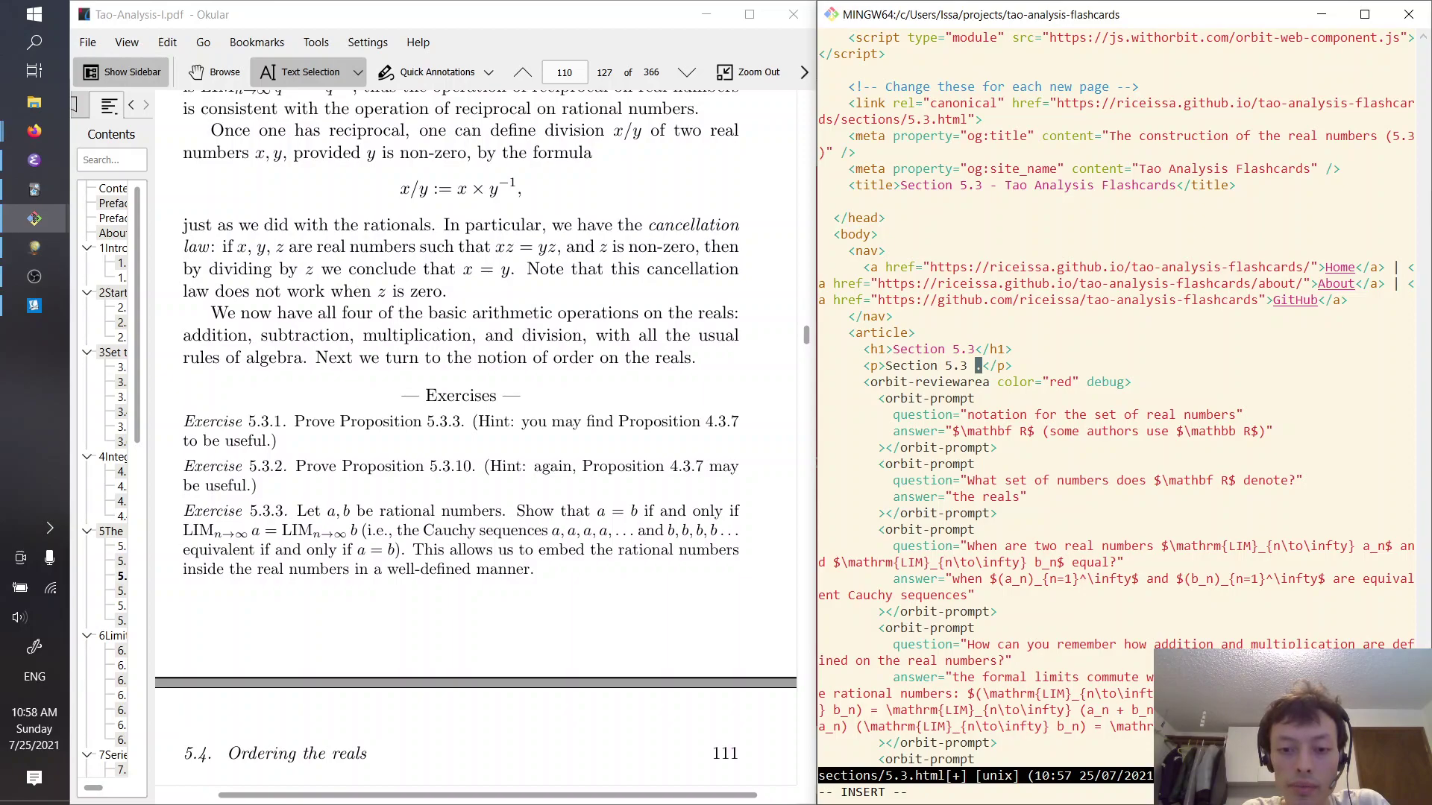
Continue the introductory sentence with "defines the real numbers as formal limits of Cauchy sequences of rationals," before the period
type("defines ")
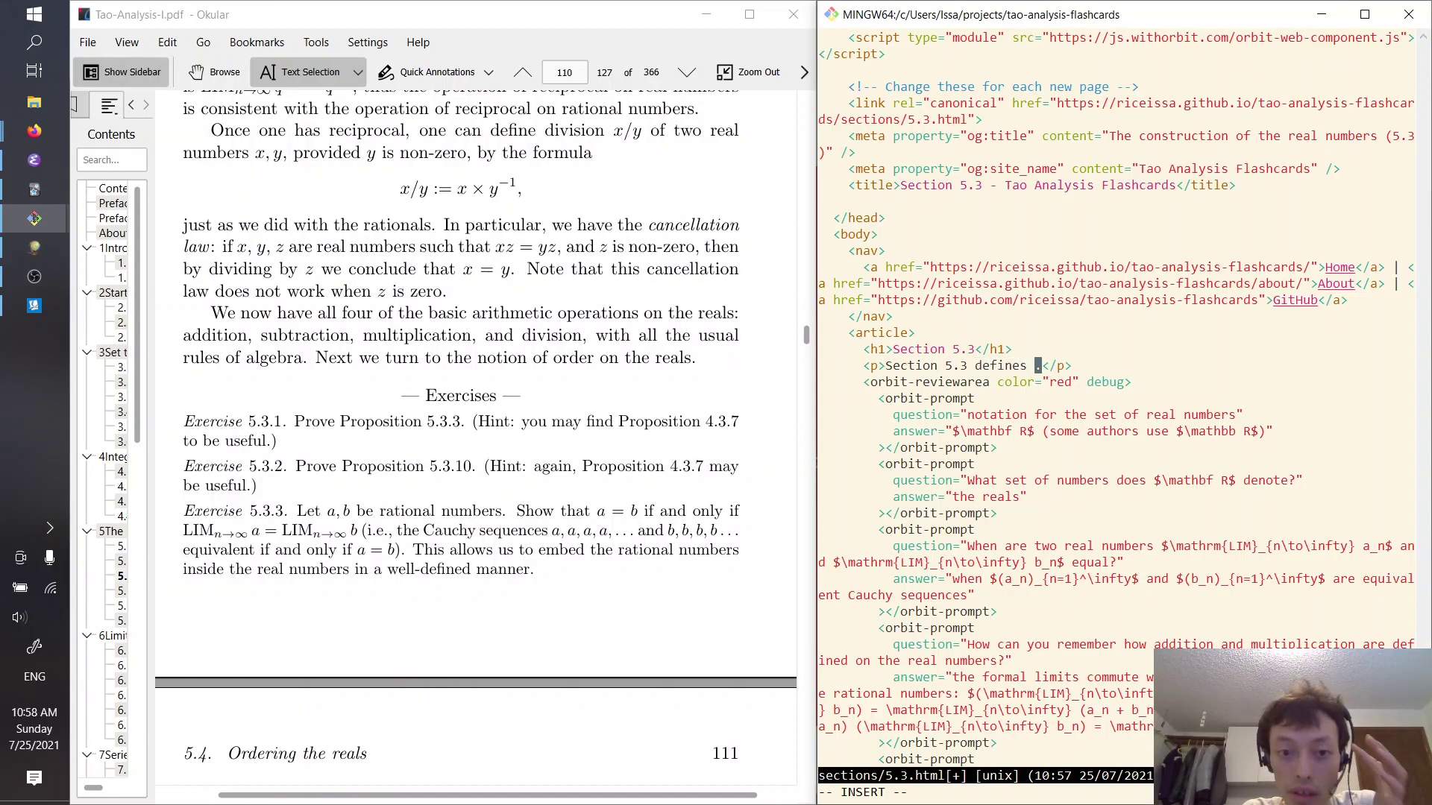
type("the real")
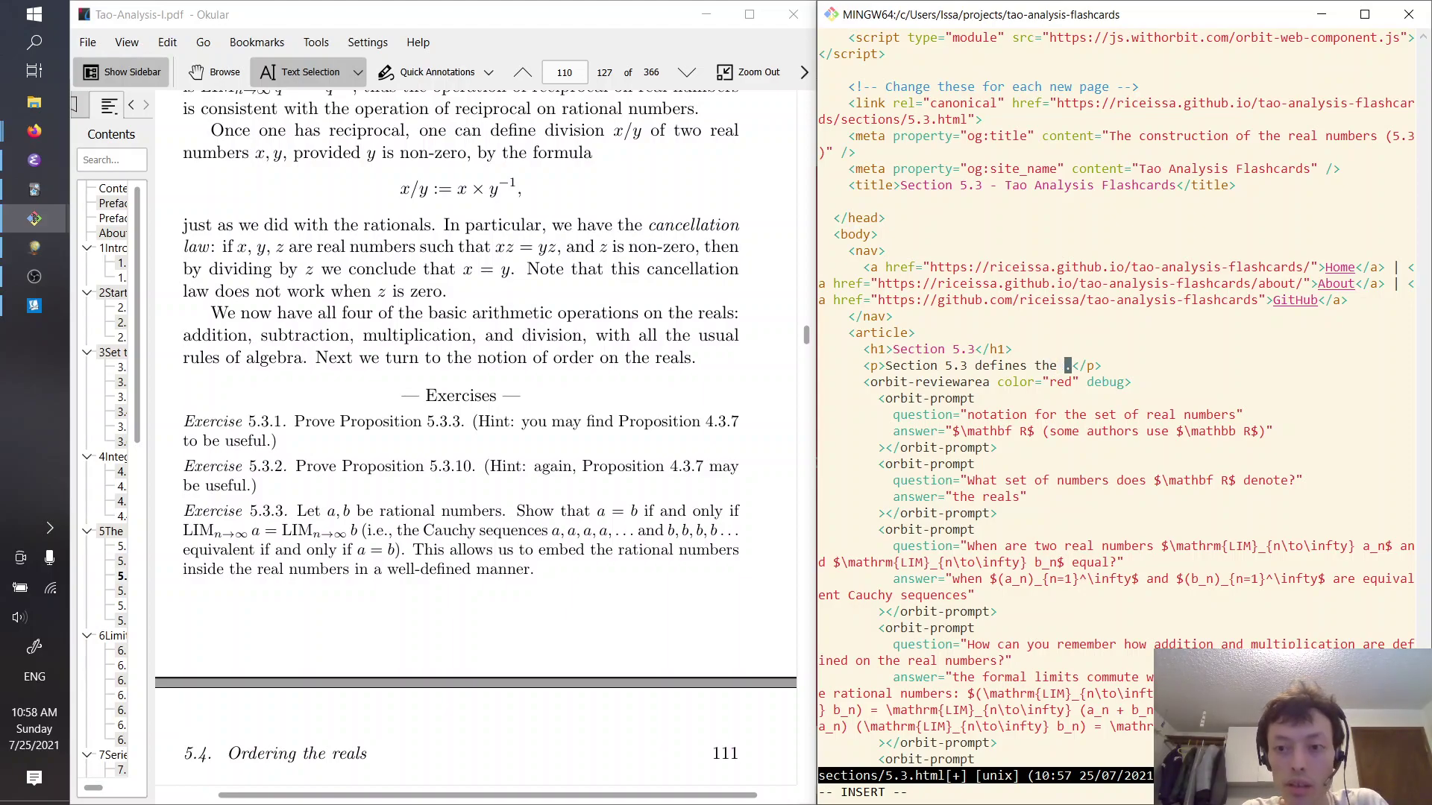
type(" numbers a")
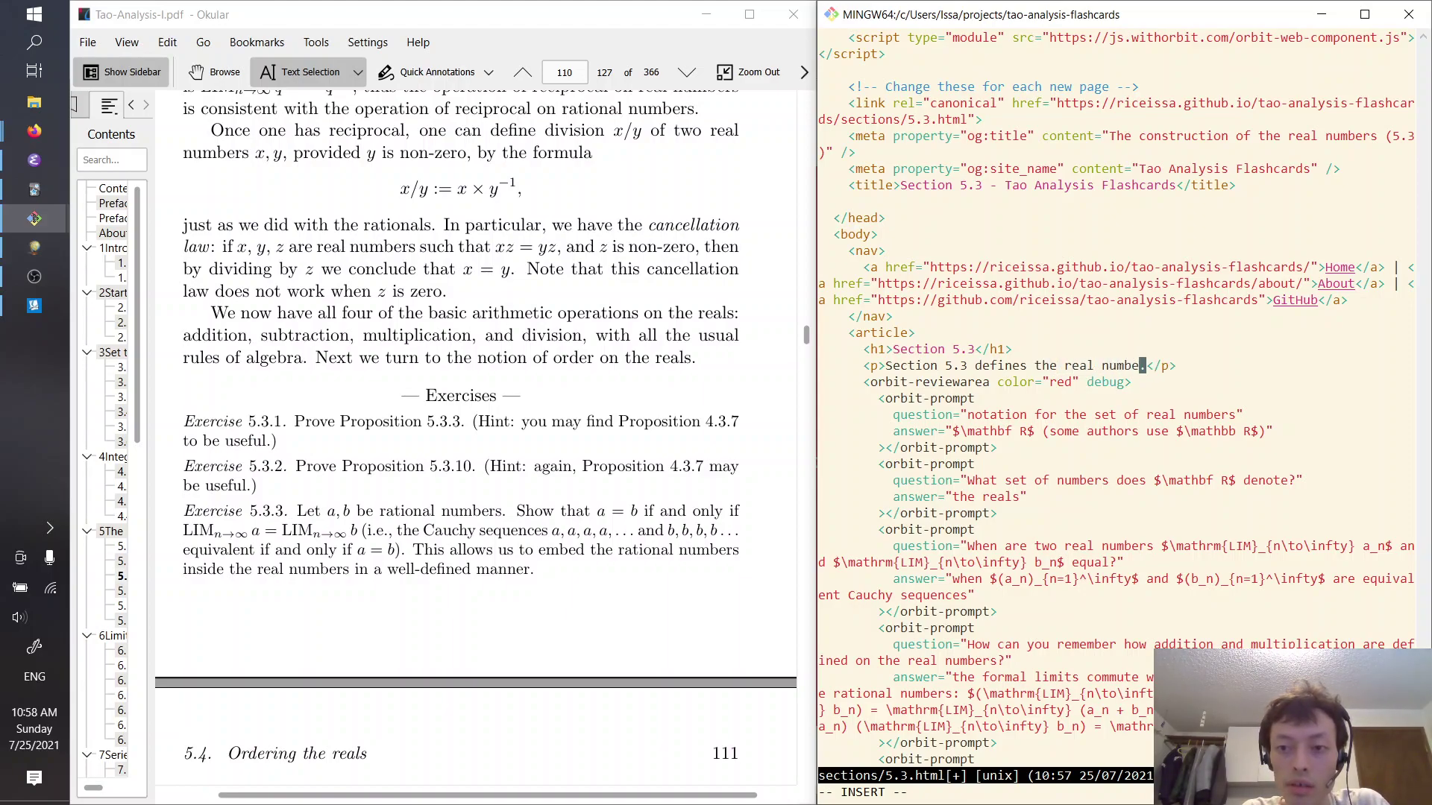
type("s ")
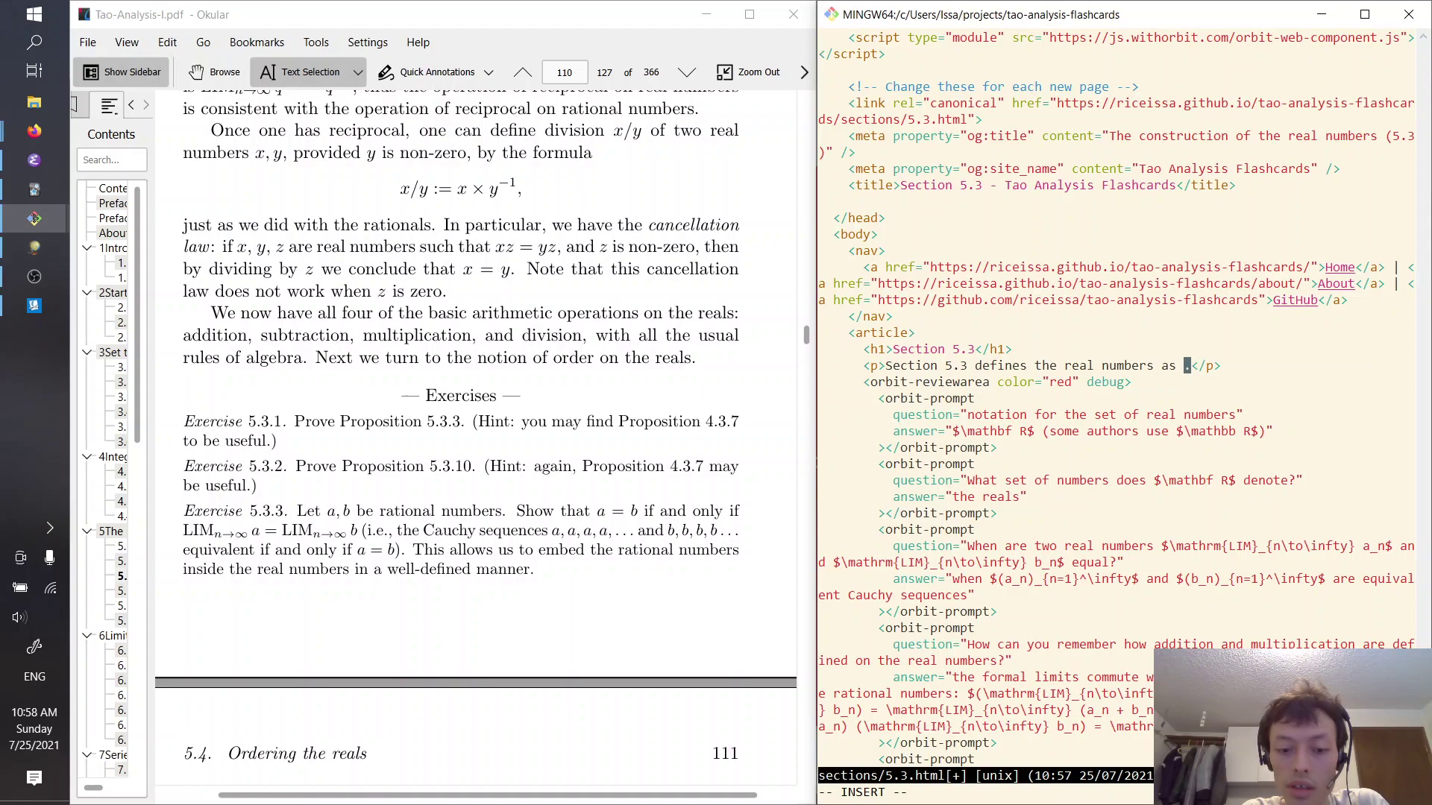
type("formal limits of ")
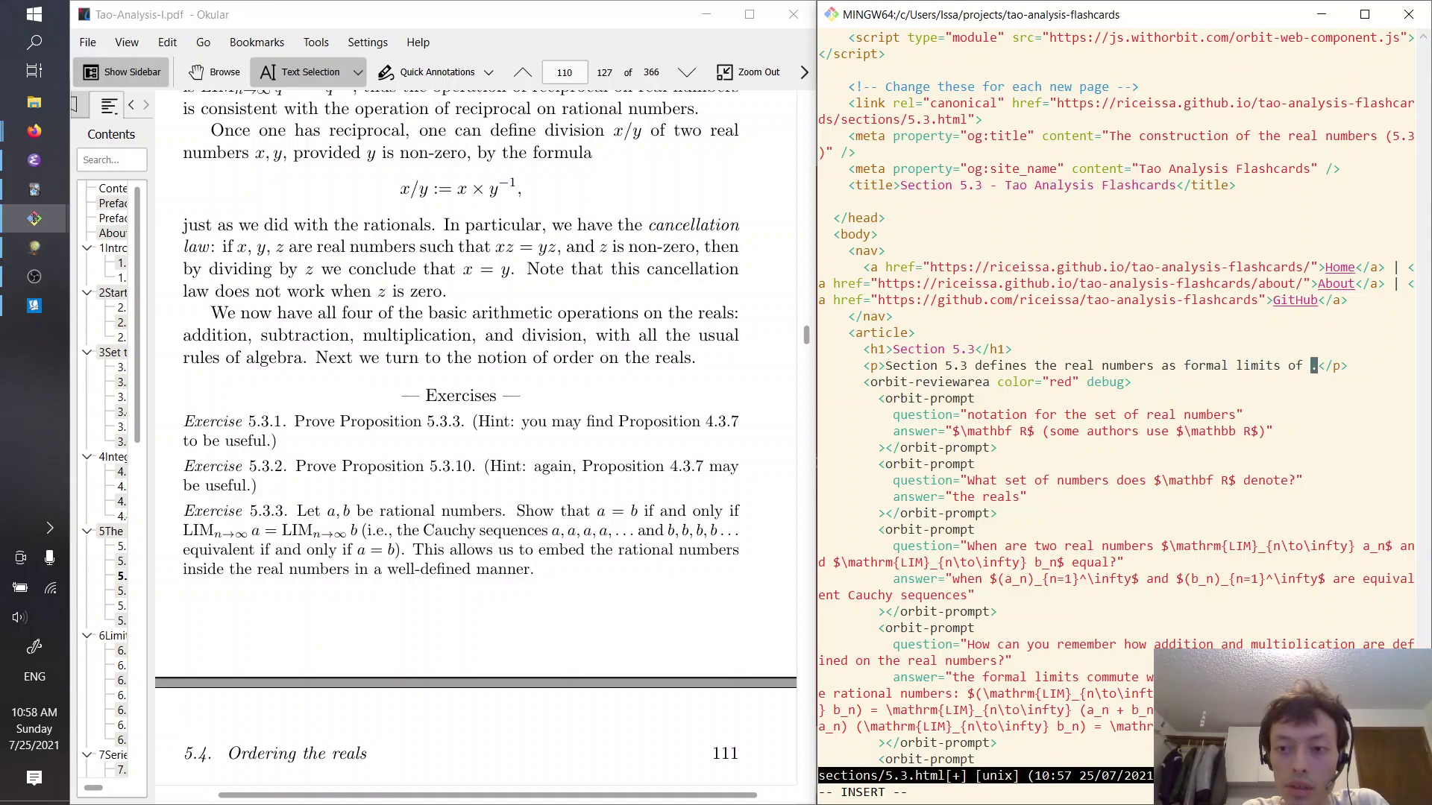
type("Cauchy seq")
type("uences of rationals, ")
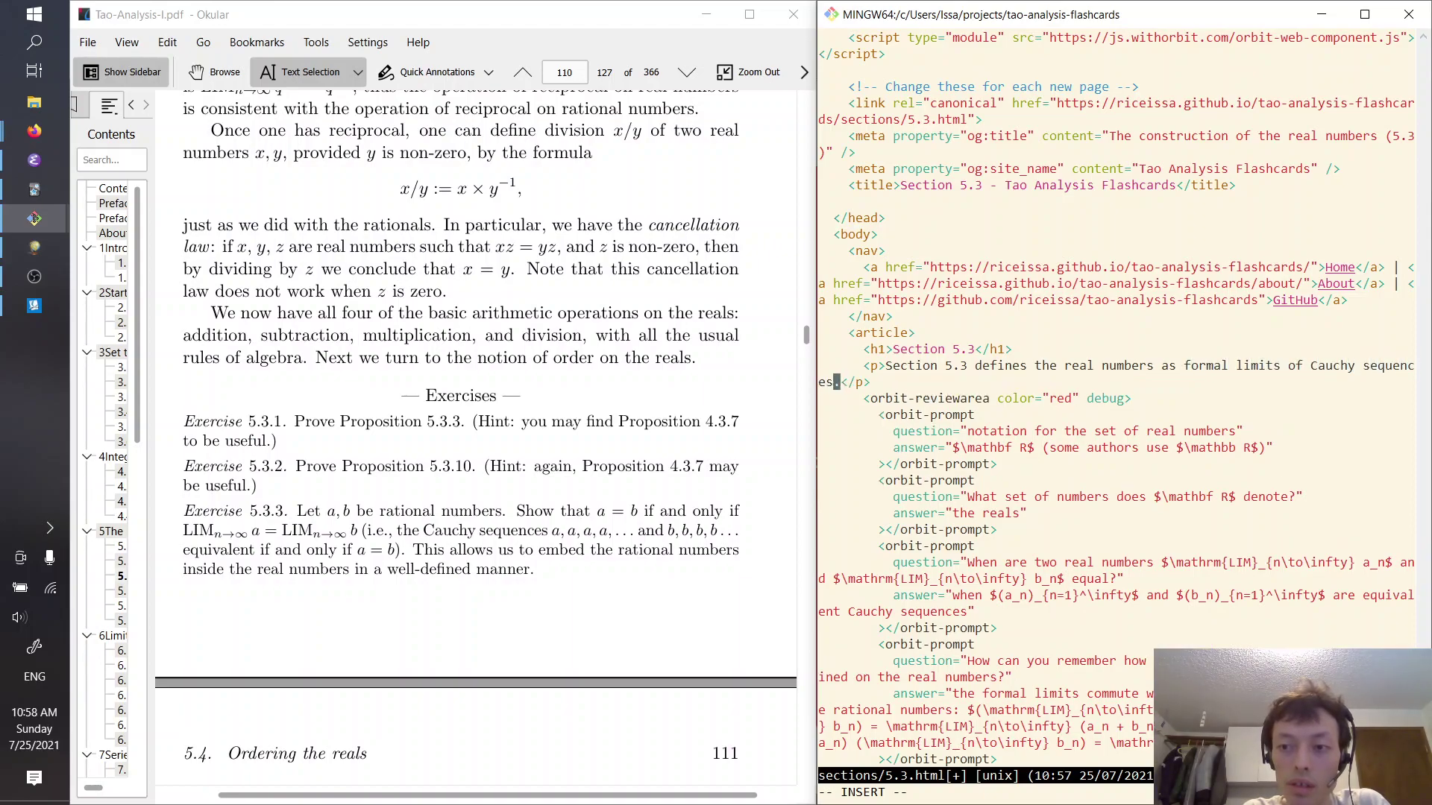
Complete the introductory sentence with "and then defines the usual arithmetic operations on the reals" and save the file
type("and then define")
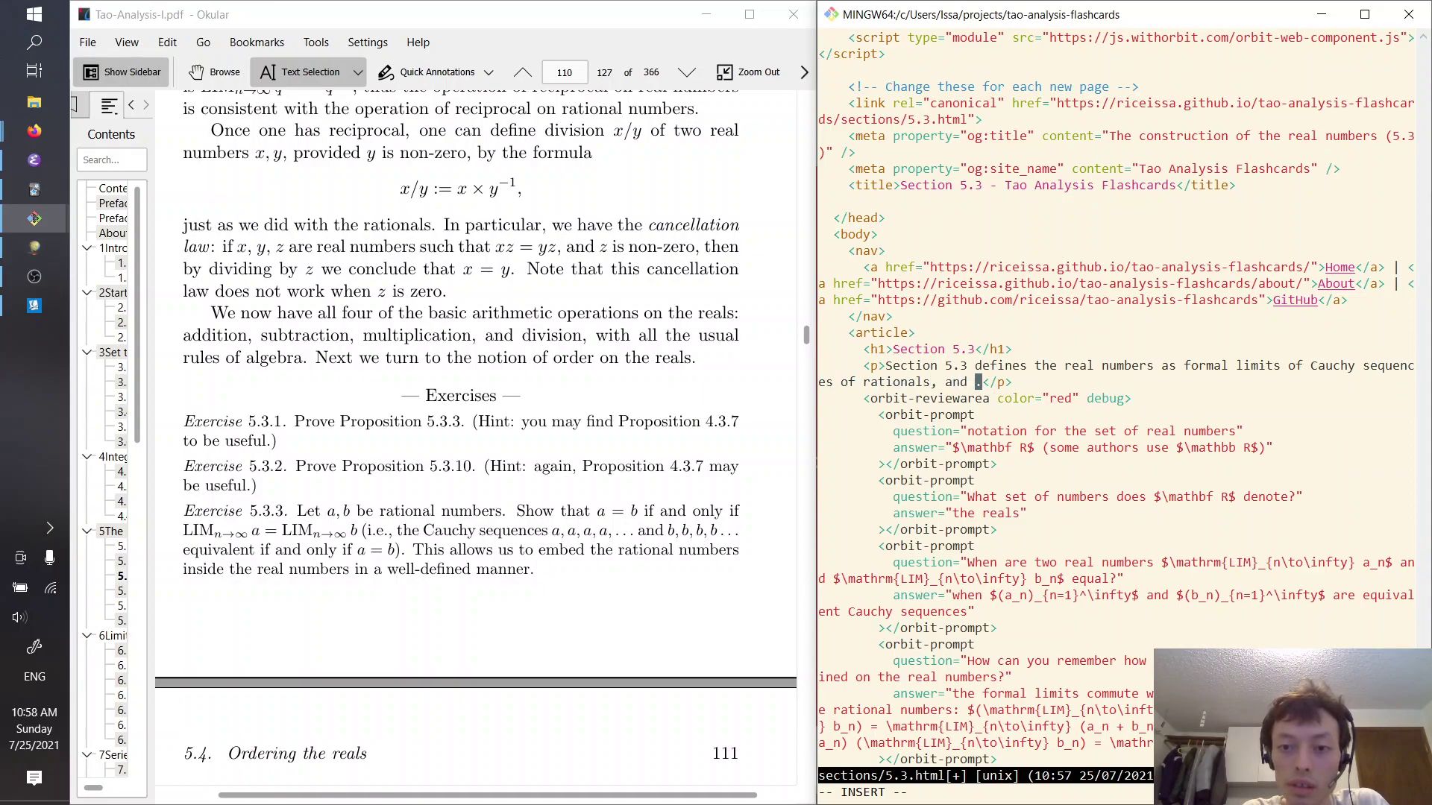
type("s the ")
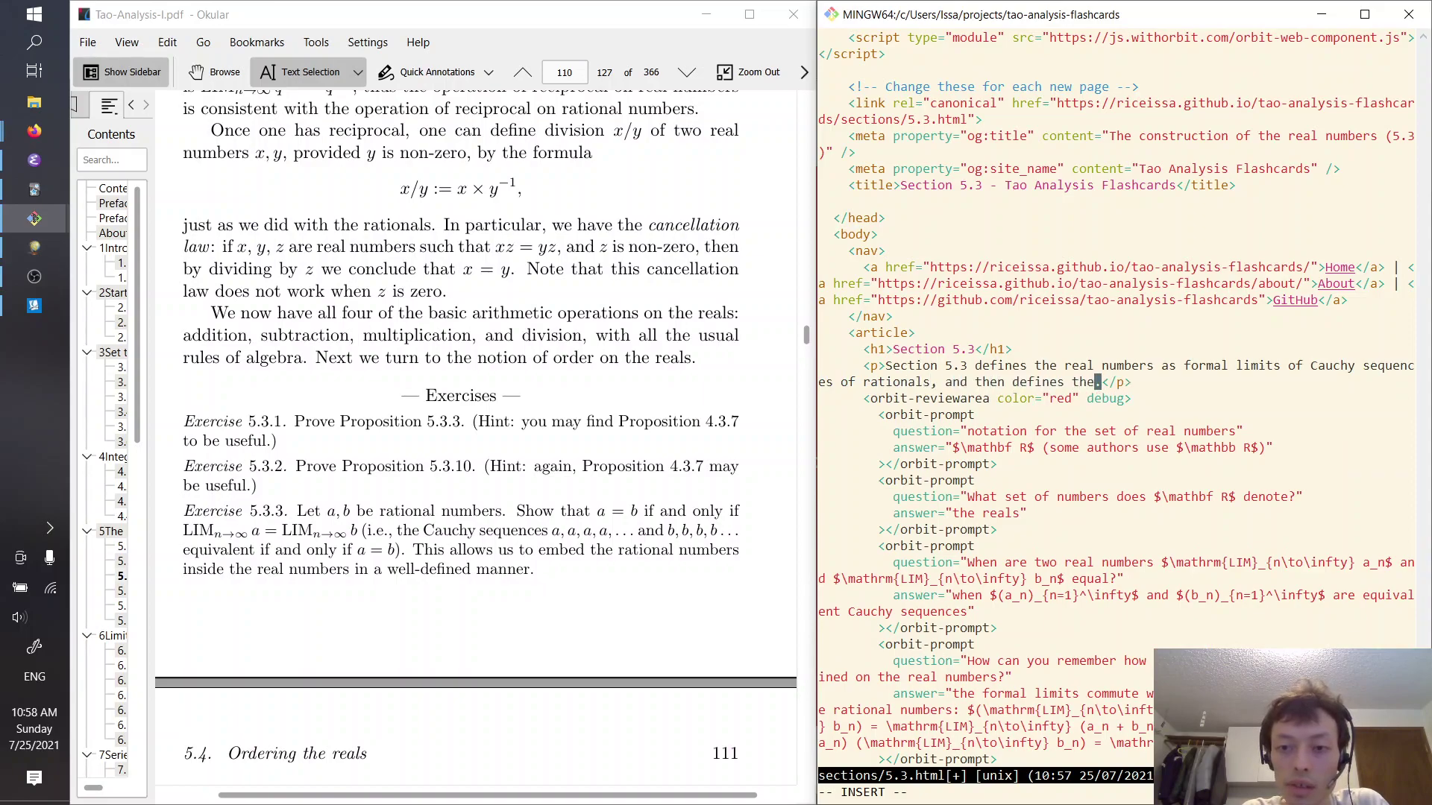
type("usual arithmeti")
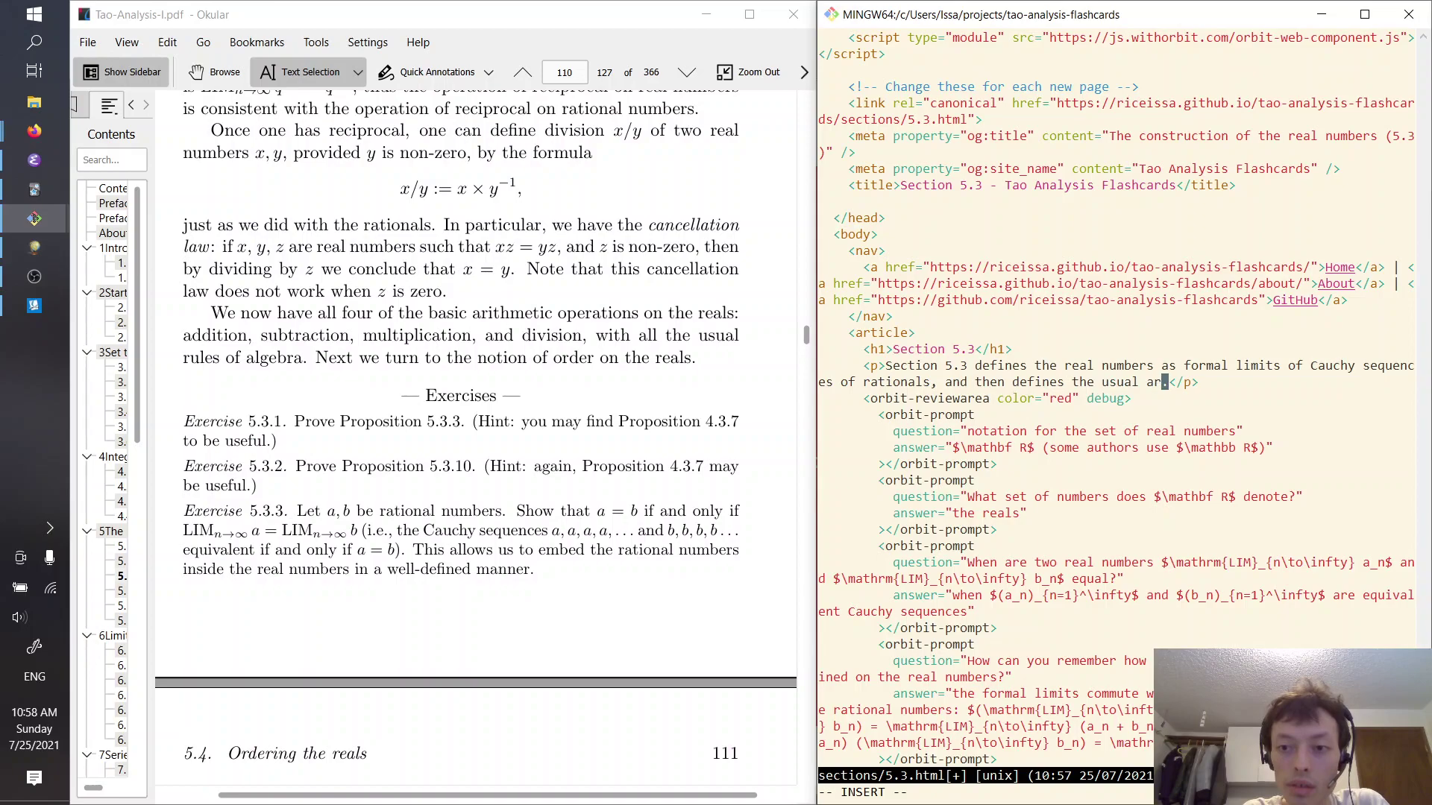
type("c operations o")
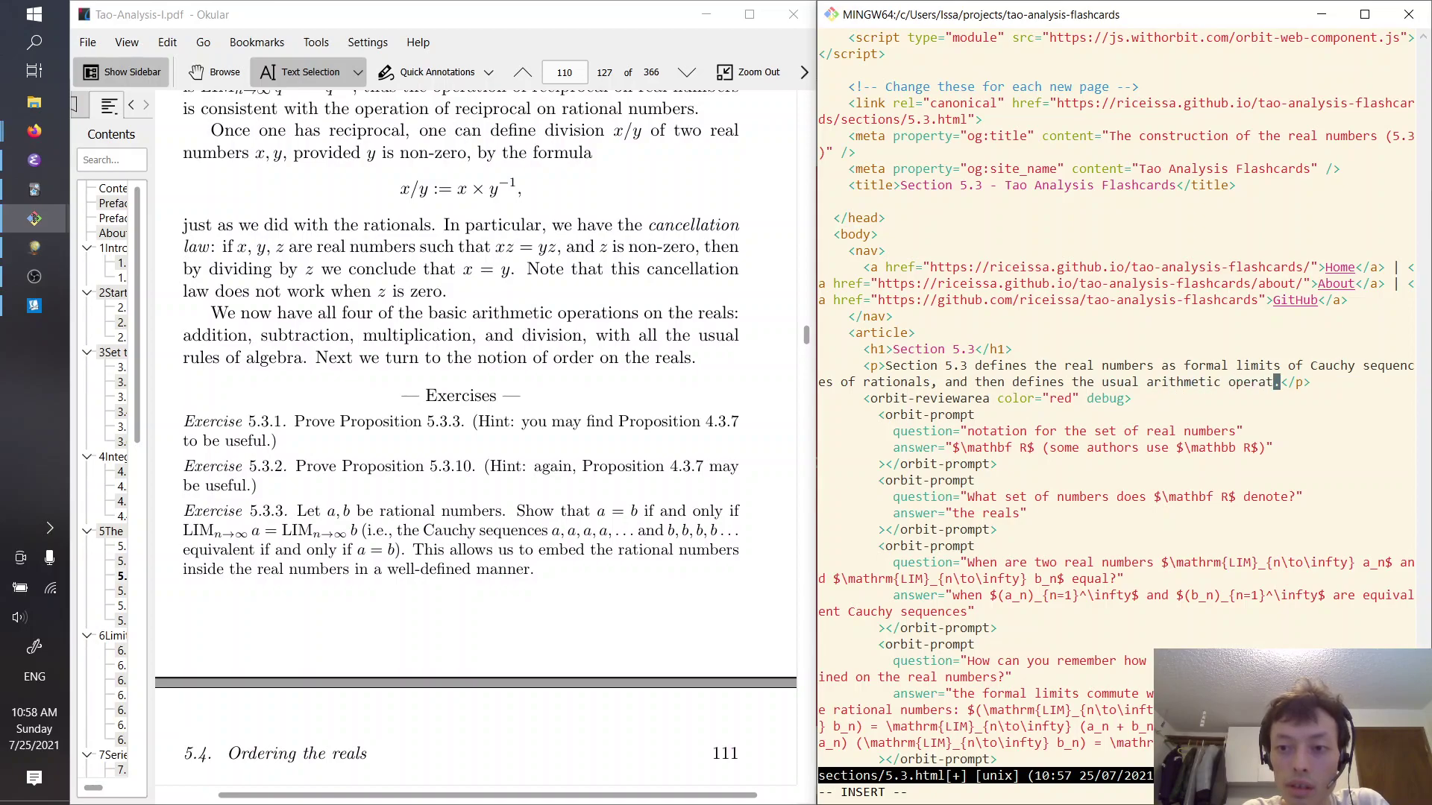
type("n the ")
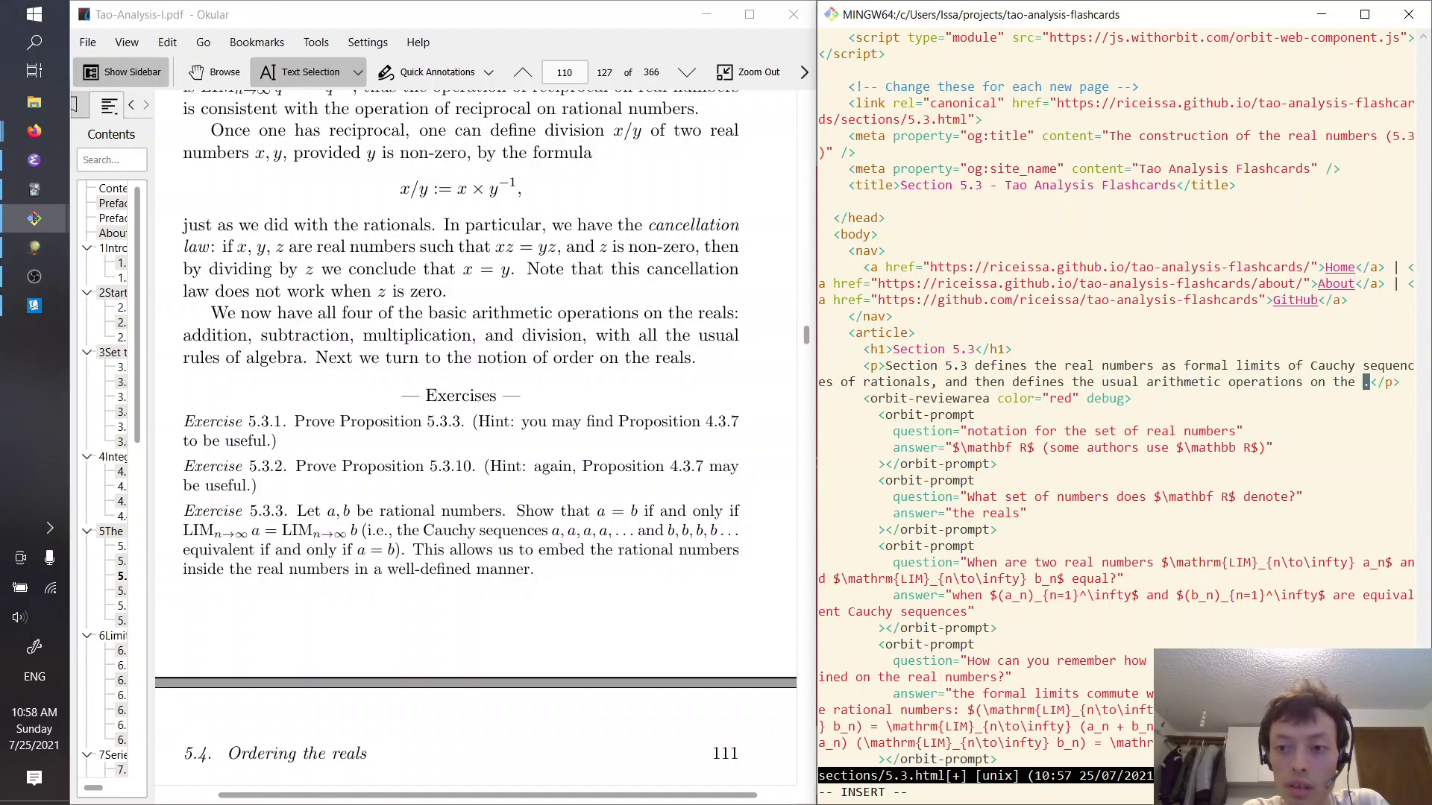
type("reals")
key("Escape")
type(":w")
key("Return")
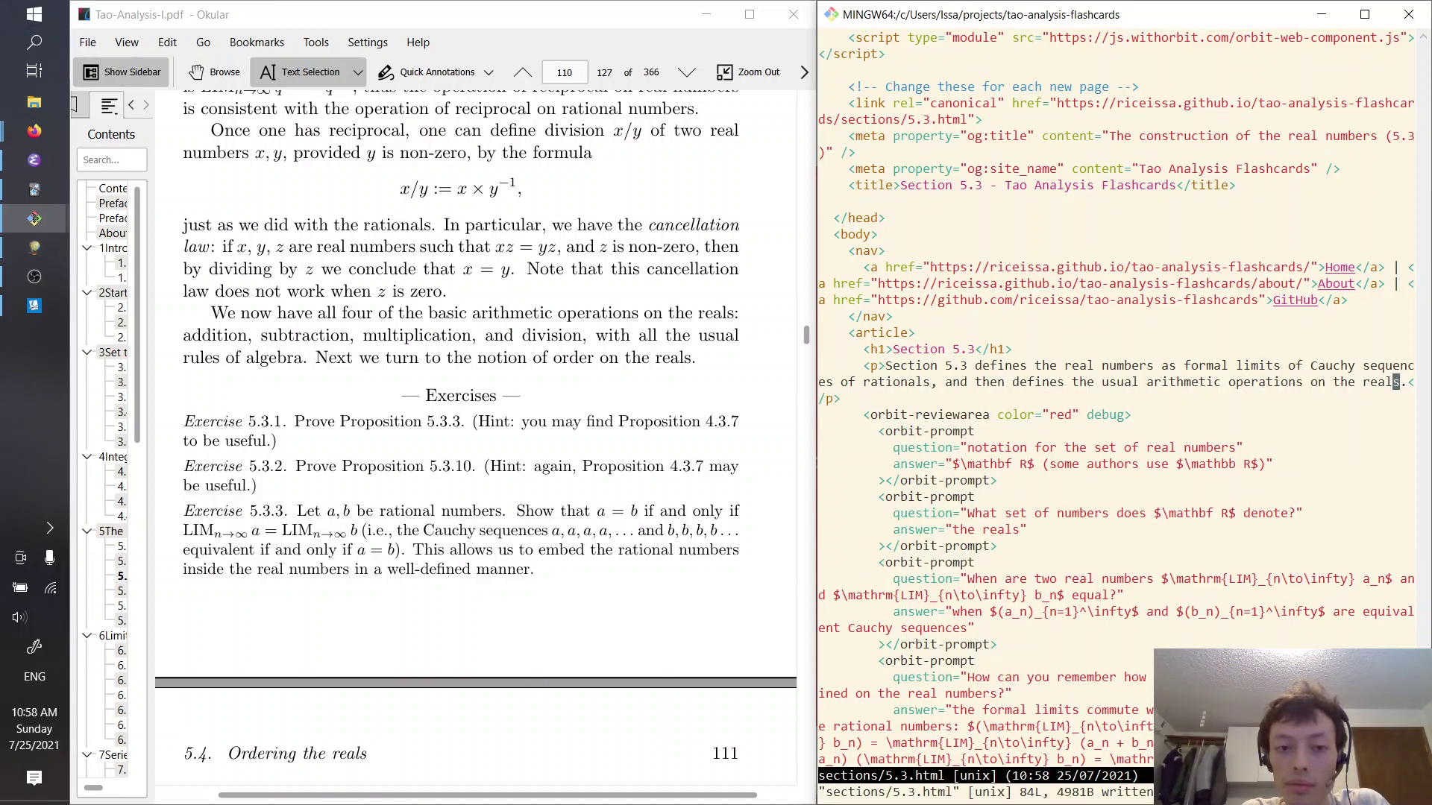
Add a parenthetical list of operations after "reals" in the introductory sentence, starting with "addition, multiplication, reciprocation,"
type("als (a")
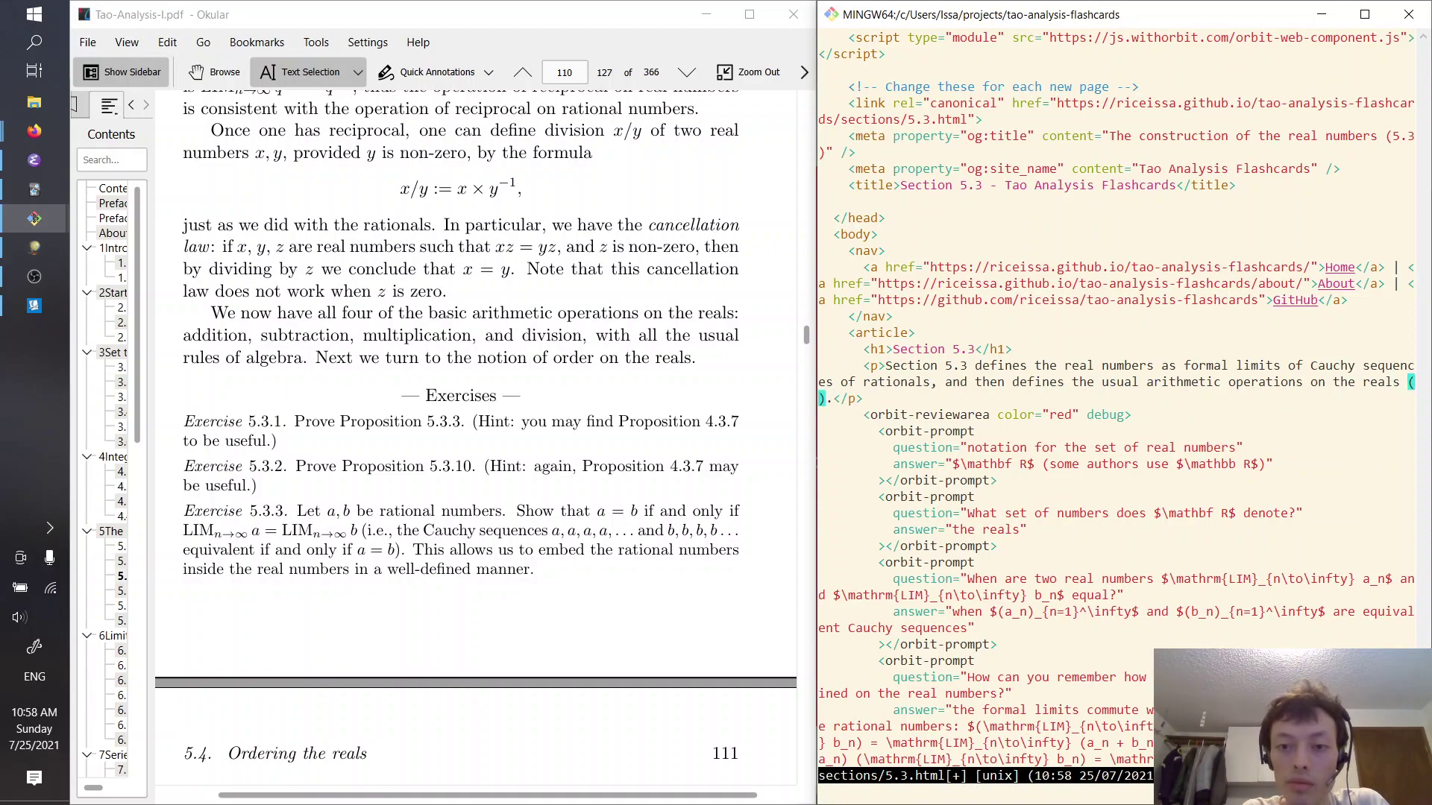
type("ddition, sub")
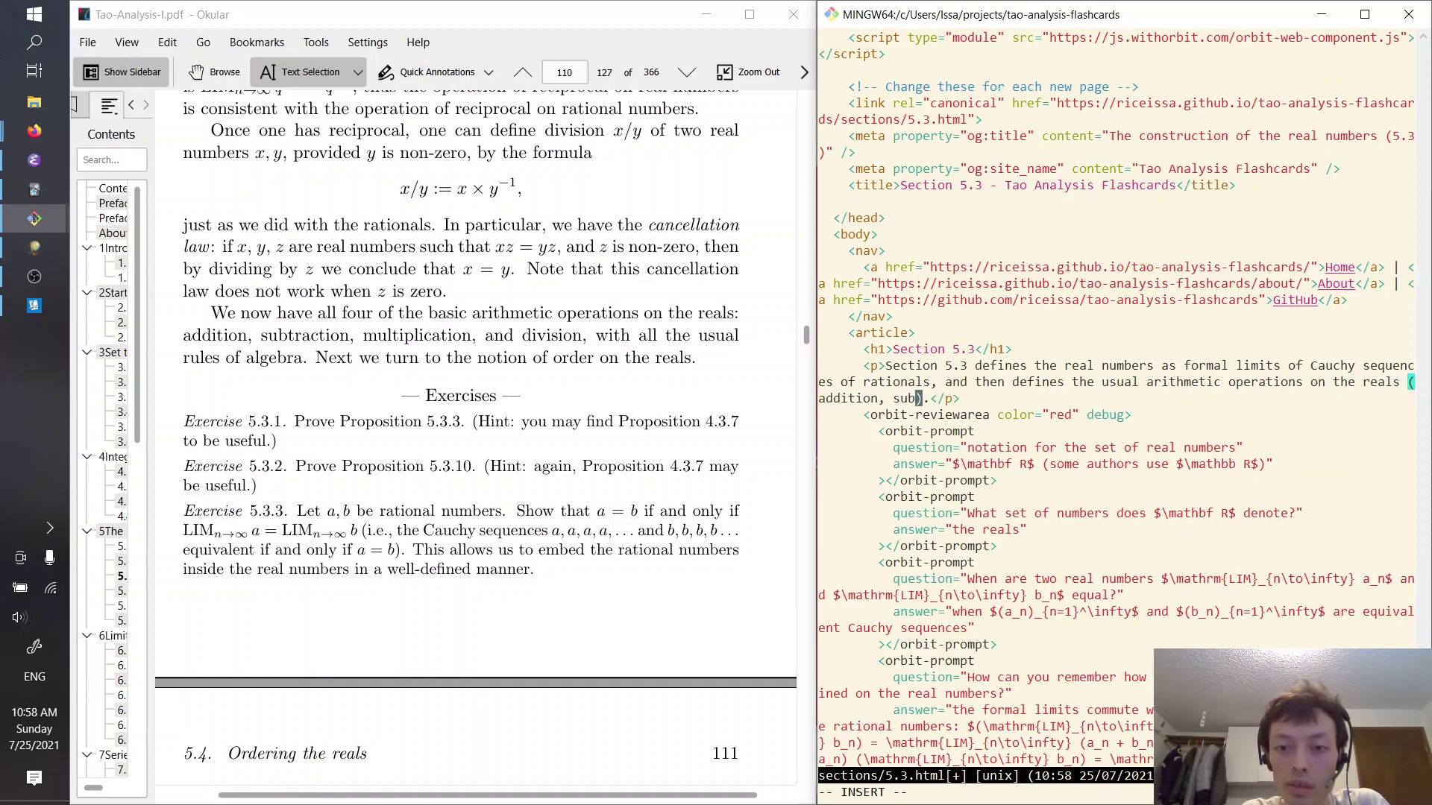
key("BackSpace")
key("BackSpace")
key("BackSpace")
type("multiplicati")
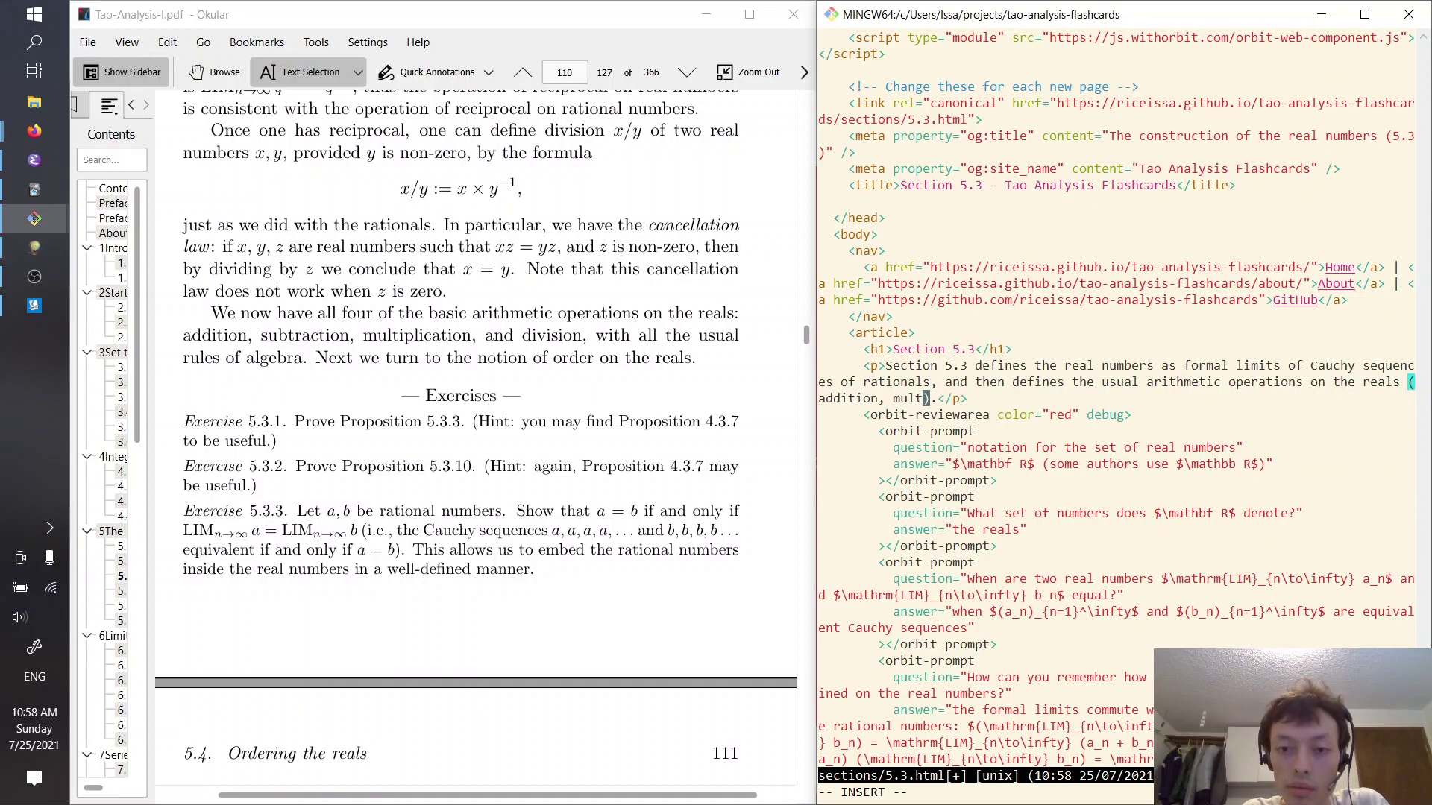
type("on, recipro")
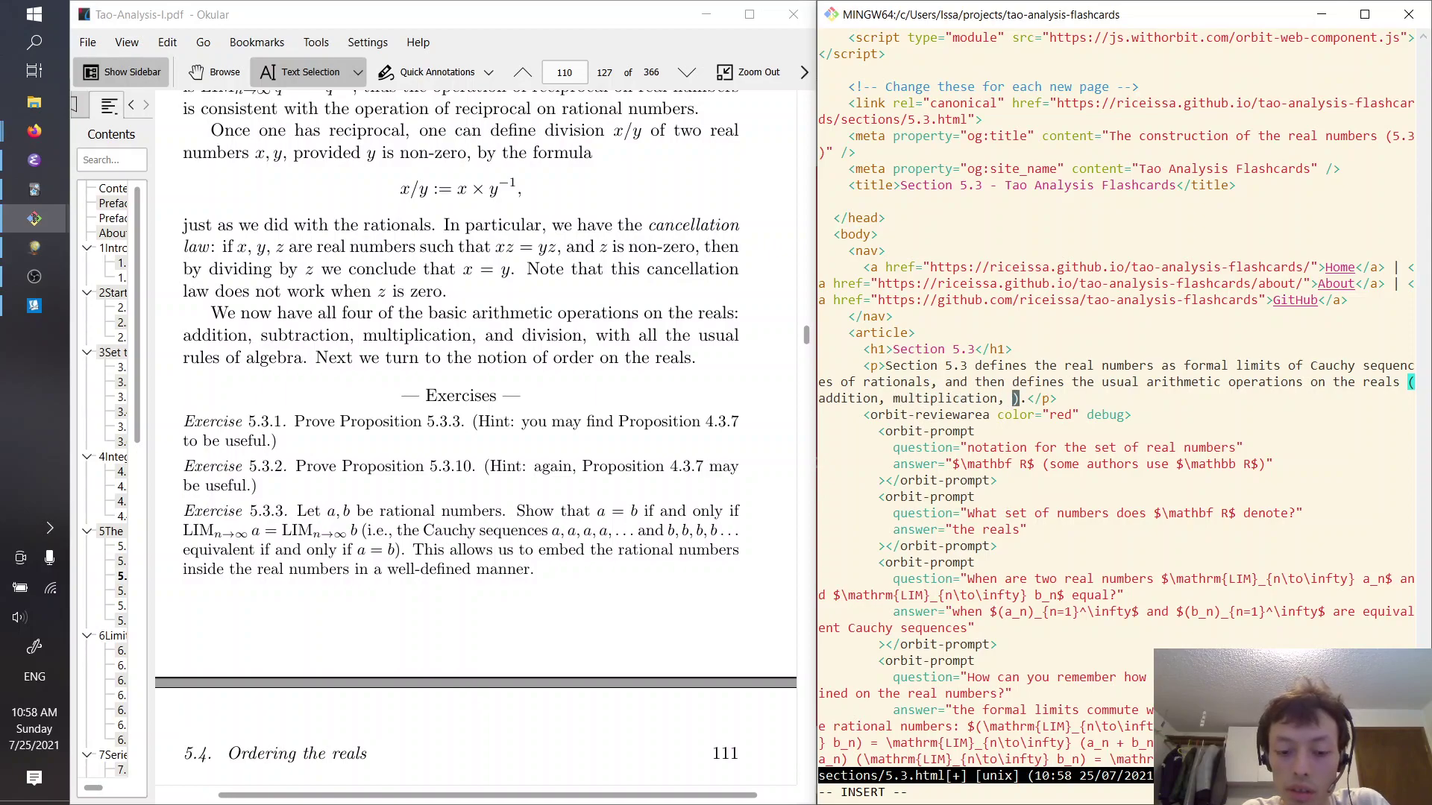
type("cation,")
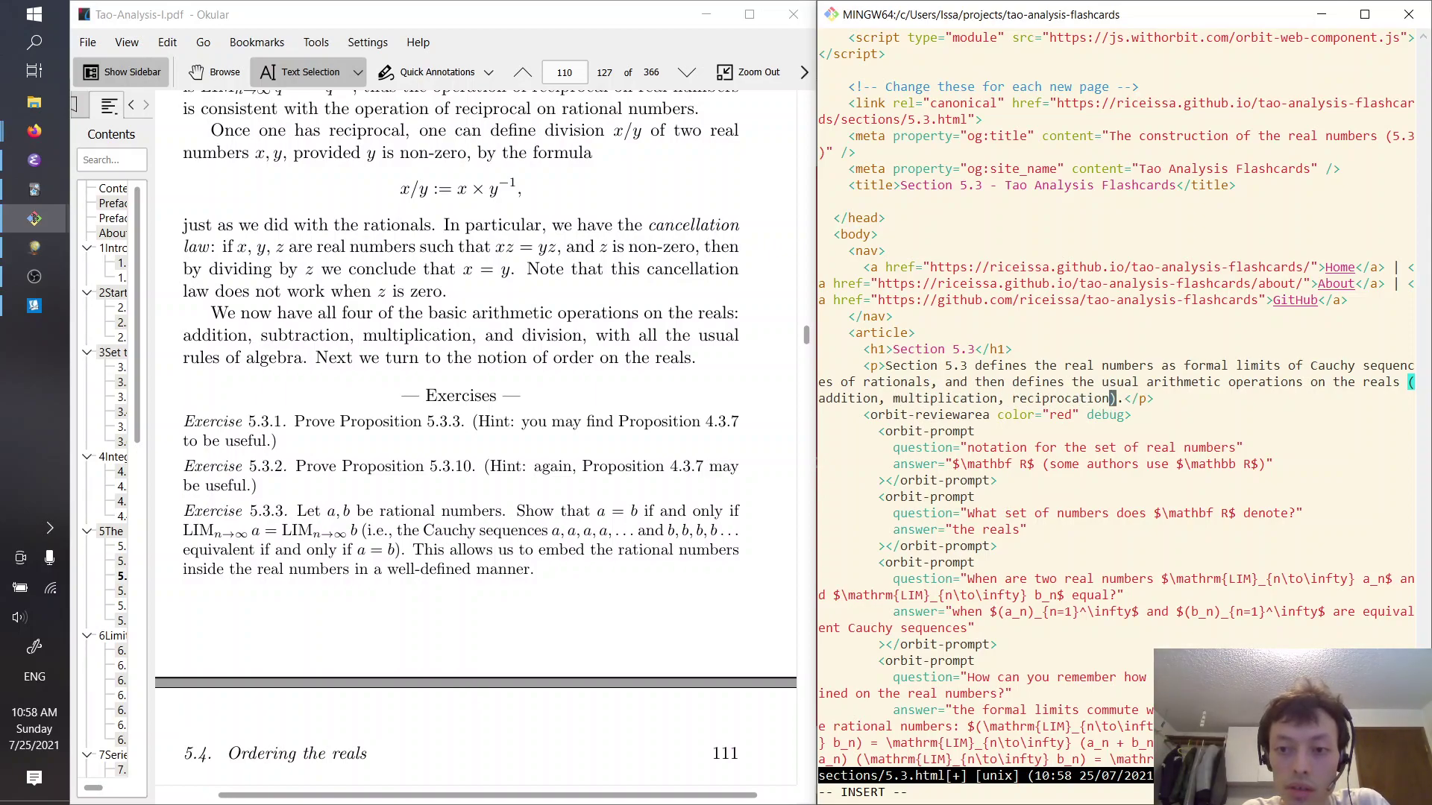
key("Escape")
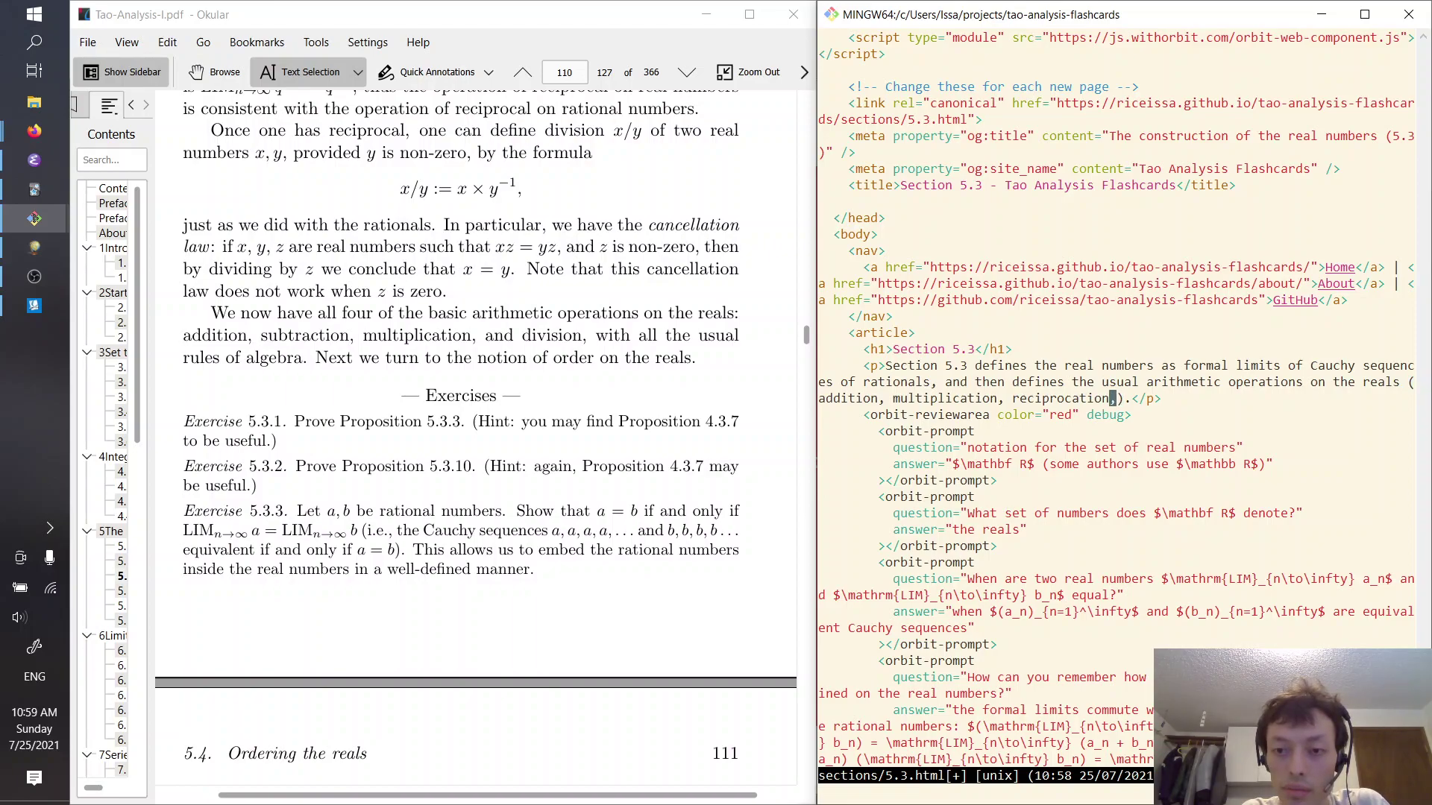
Insert "negation, subtraction," before "reciprocation" in the parenthetical list of operations
type("binegation, ")
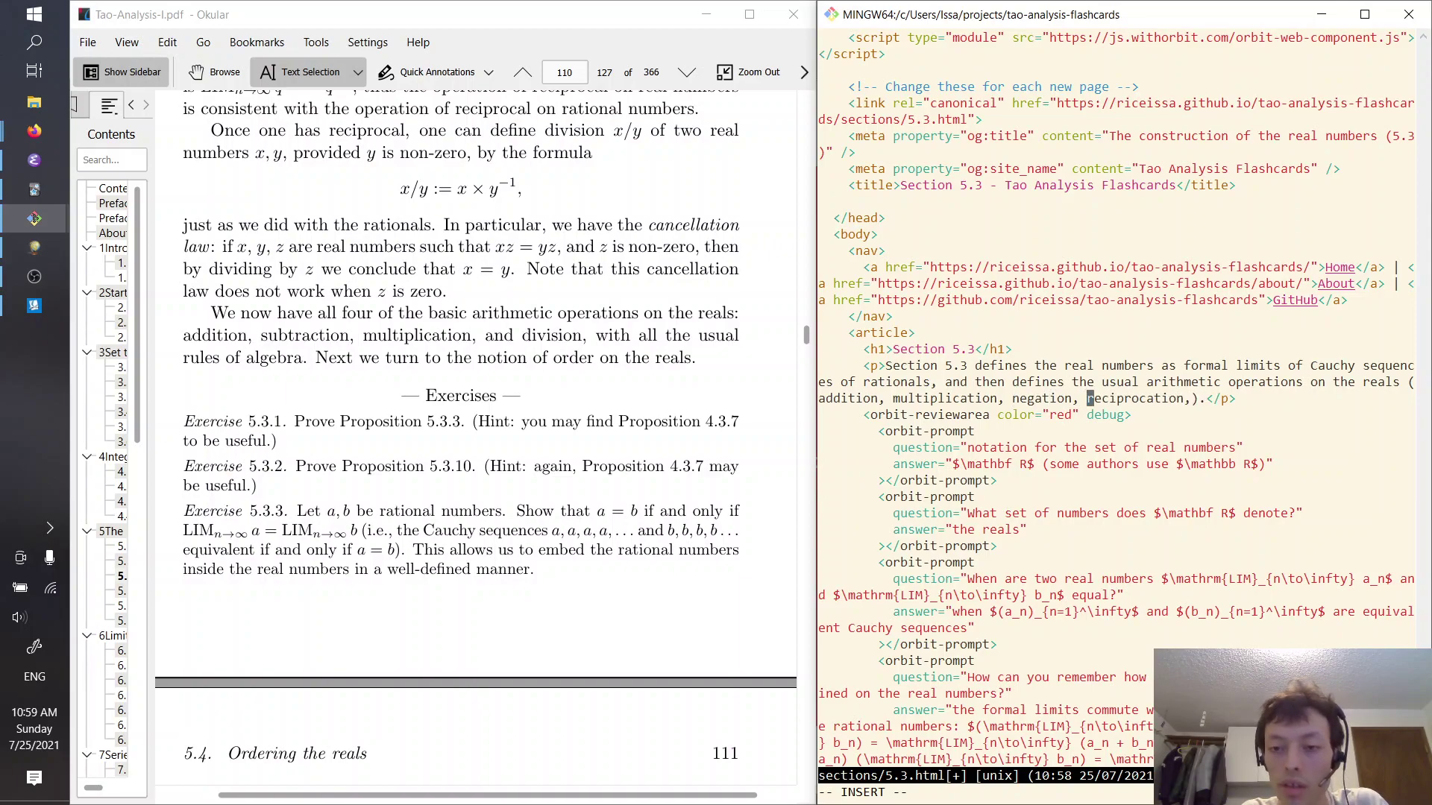
type("subtraction,")
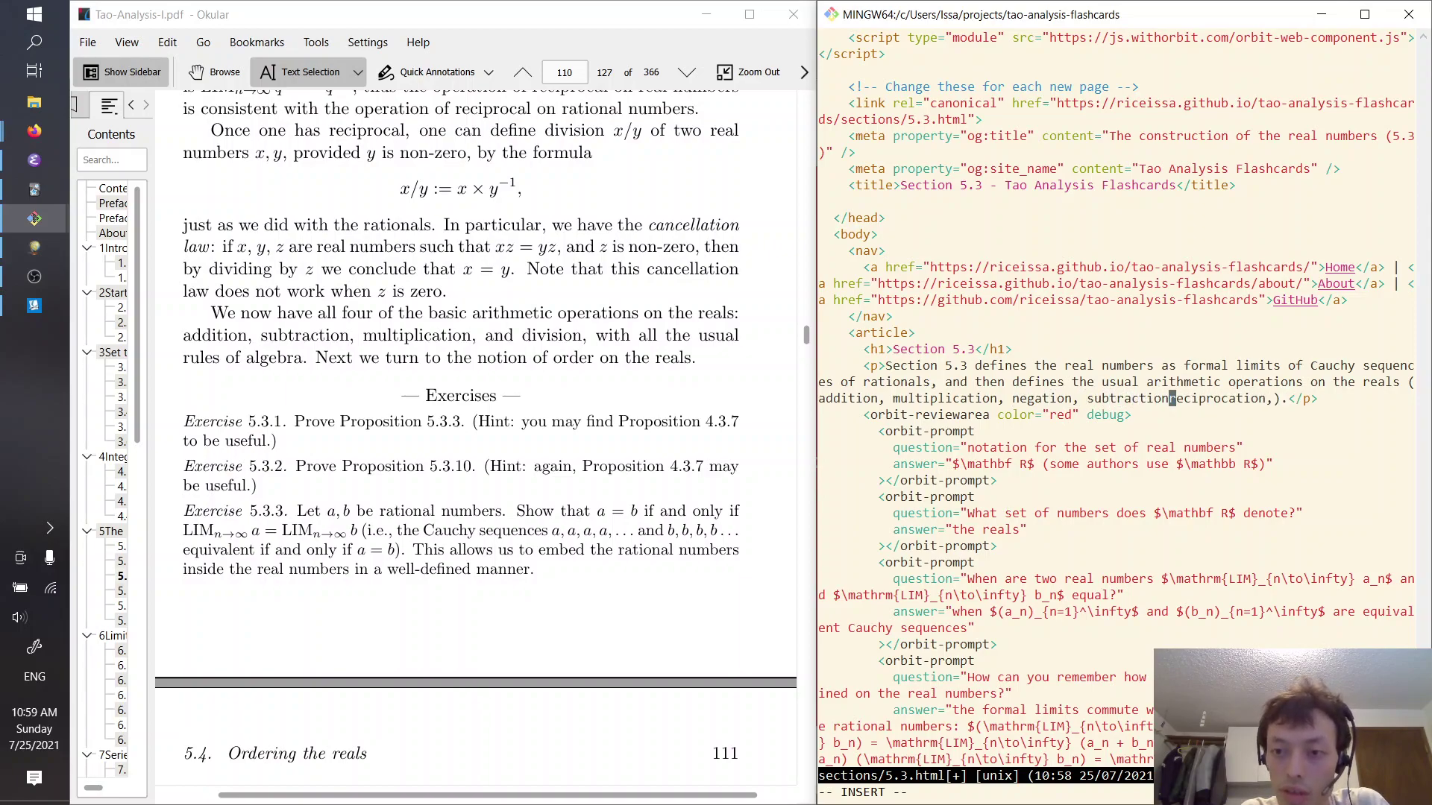
key("Escape")
End the parenthetical list with "and division" after "reciprocation," and save the file
key("e")
key("l")
key("l")
key("i")
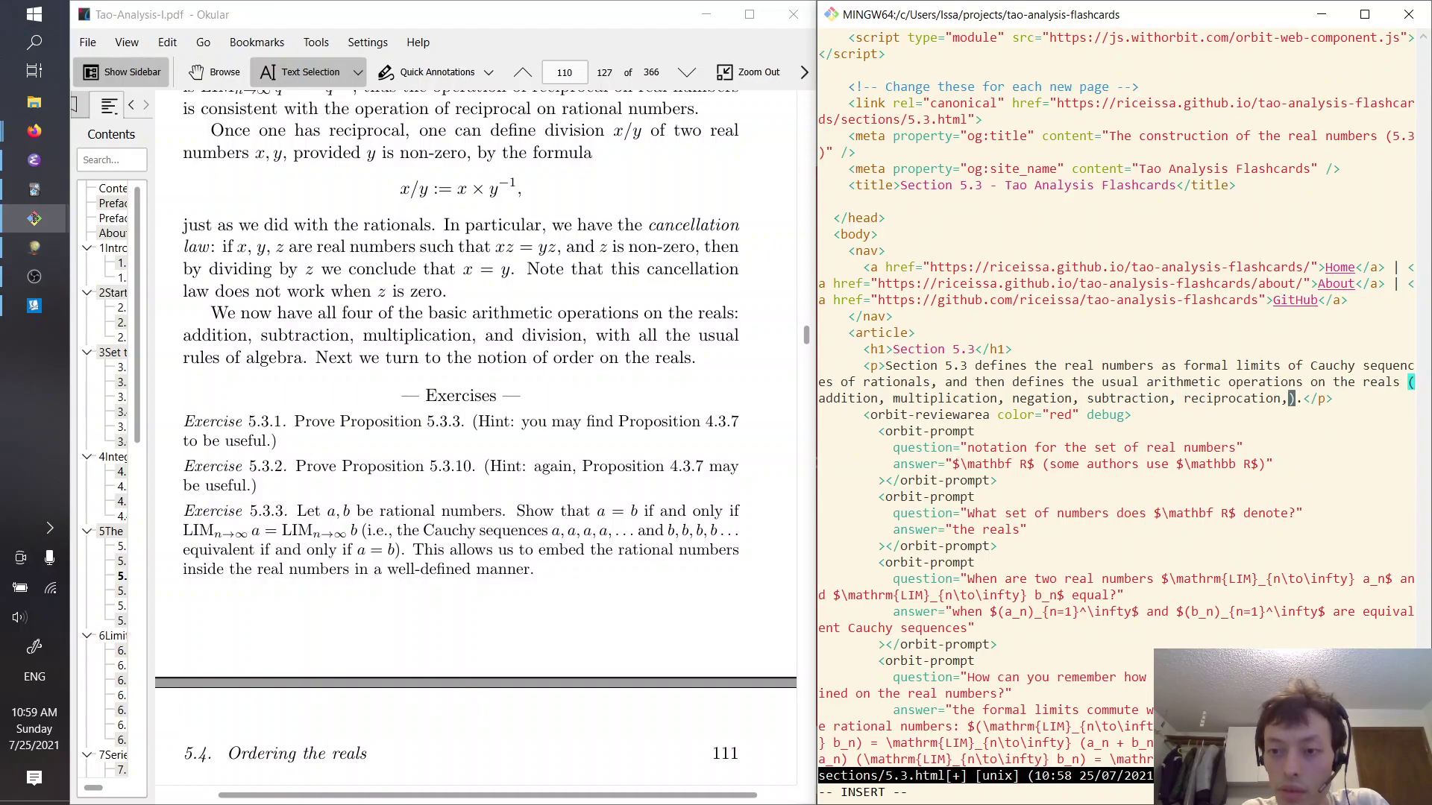
key("BackSpace")
type("division")
key("ctrl+o")
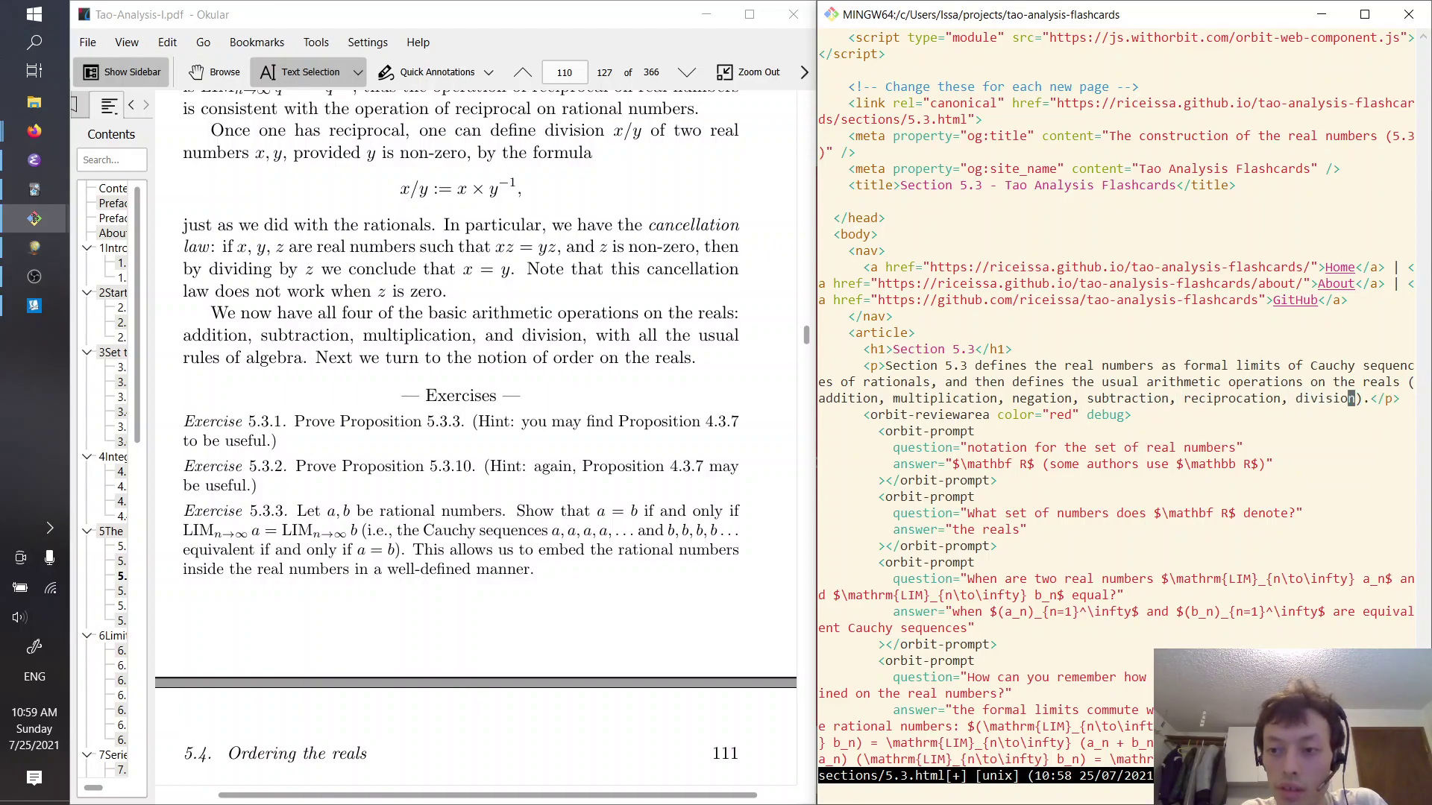
type("band")
key("Escape")
type(":w")
key("Return")
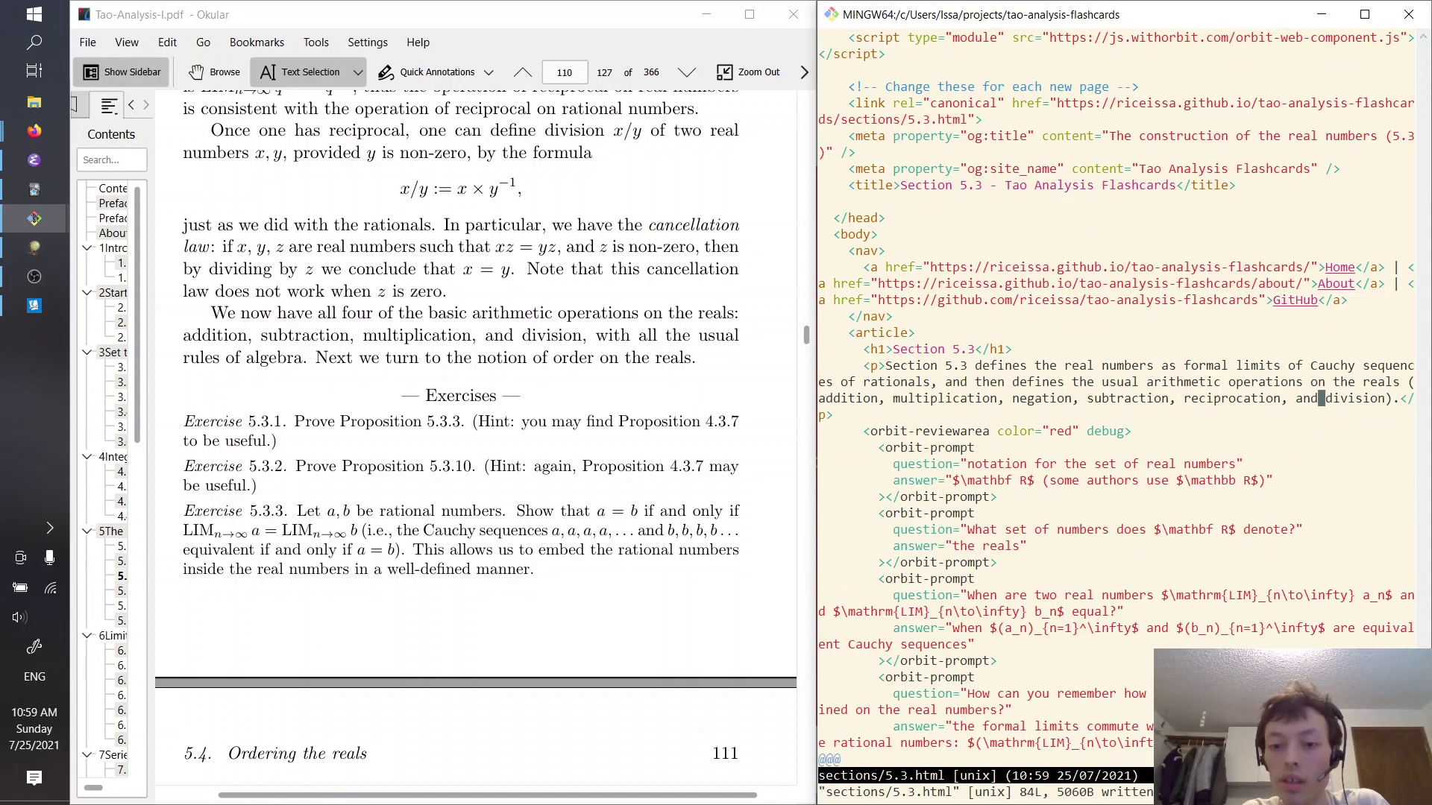
Commit the sections/5.3.html changes from within the editor with the message "add more"
scroll(992, 410, "down", 6)
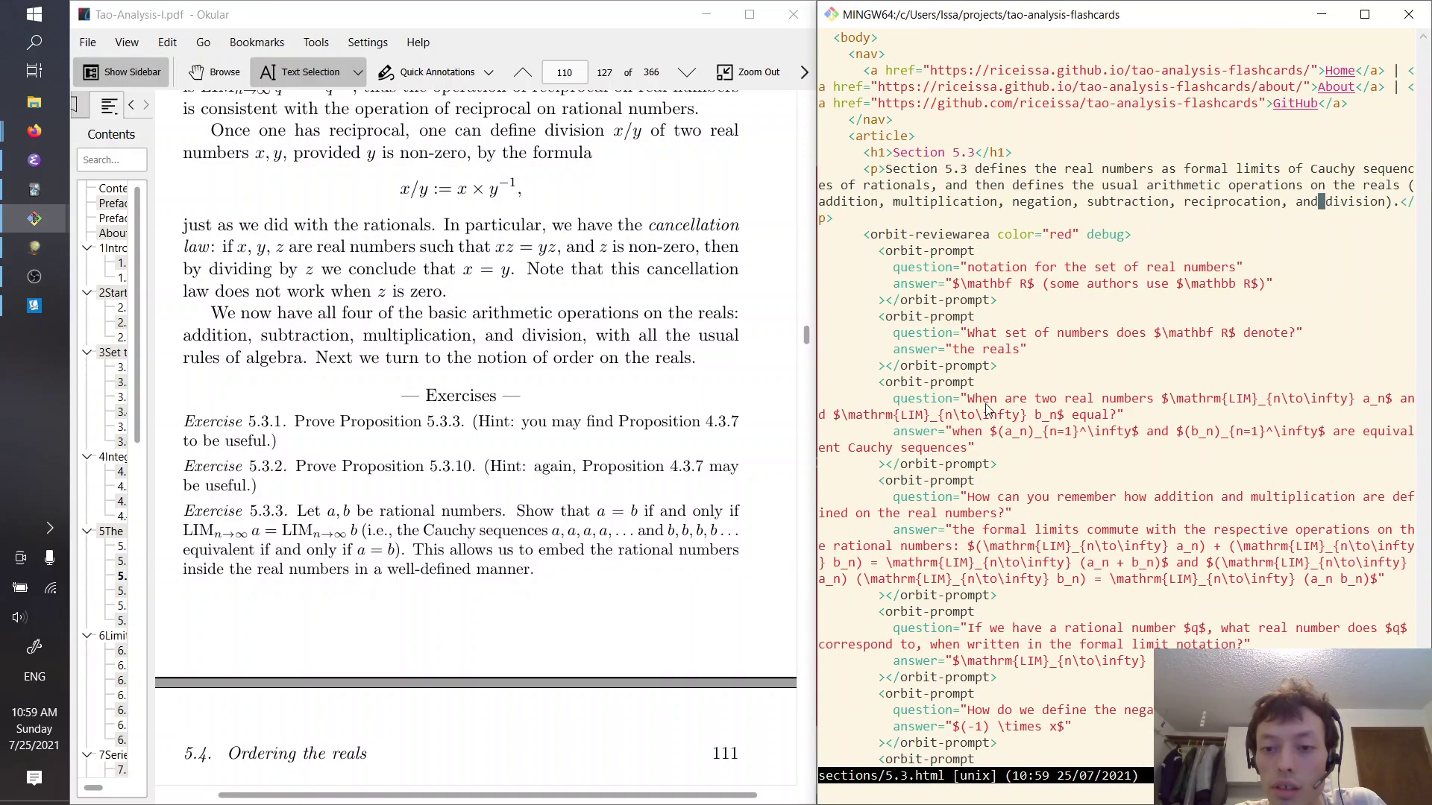
type(":G cm ")
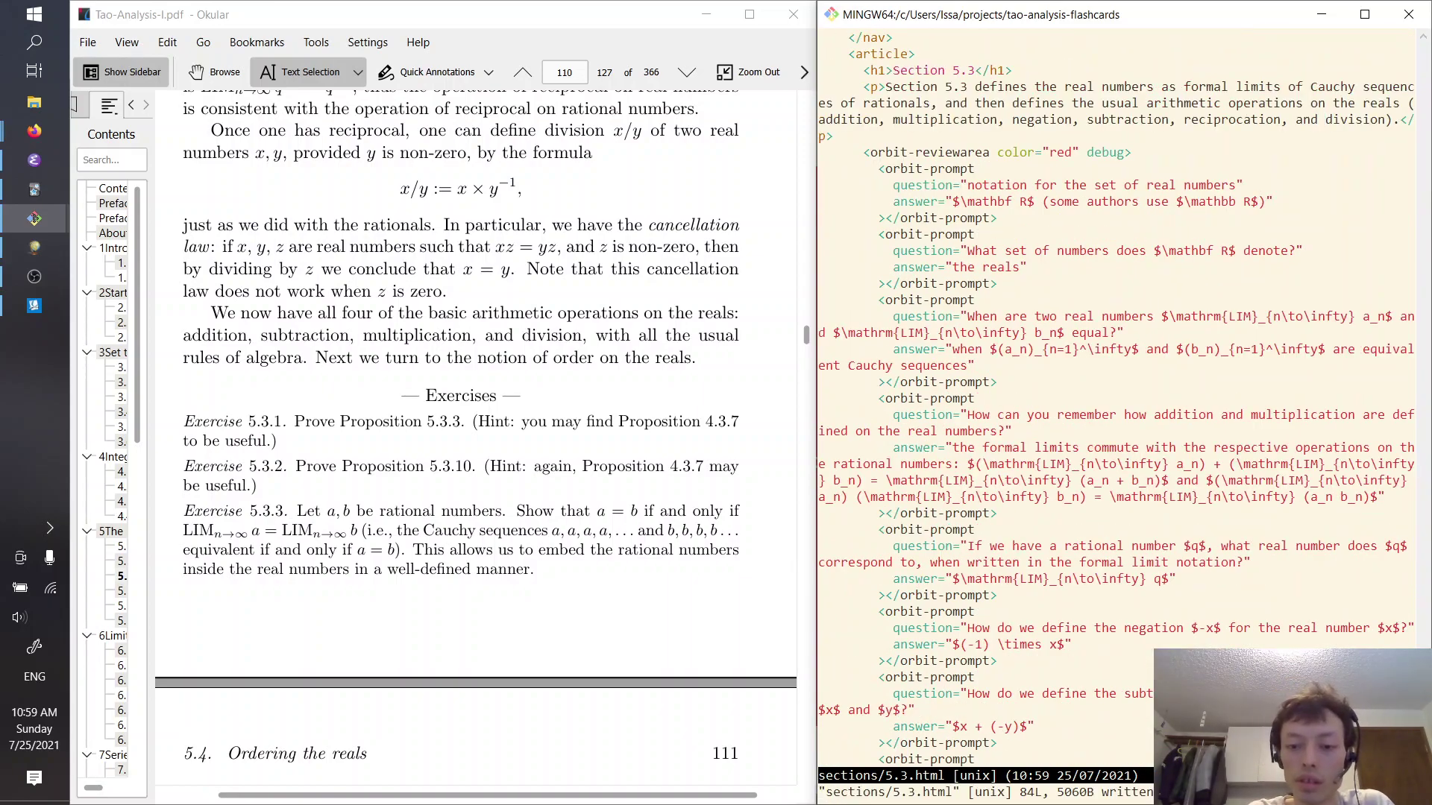
type("\"add more\"")
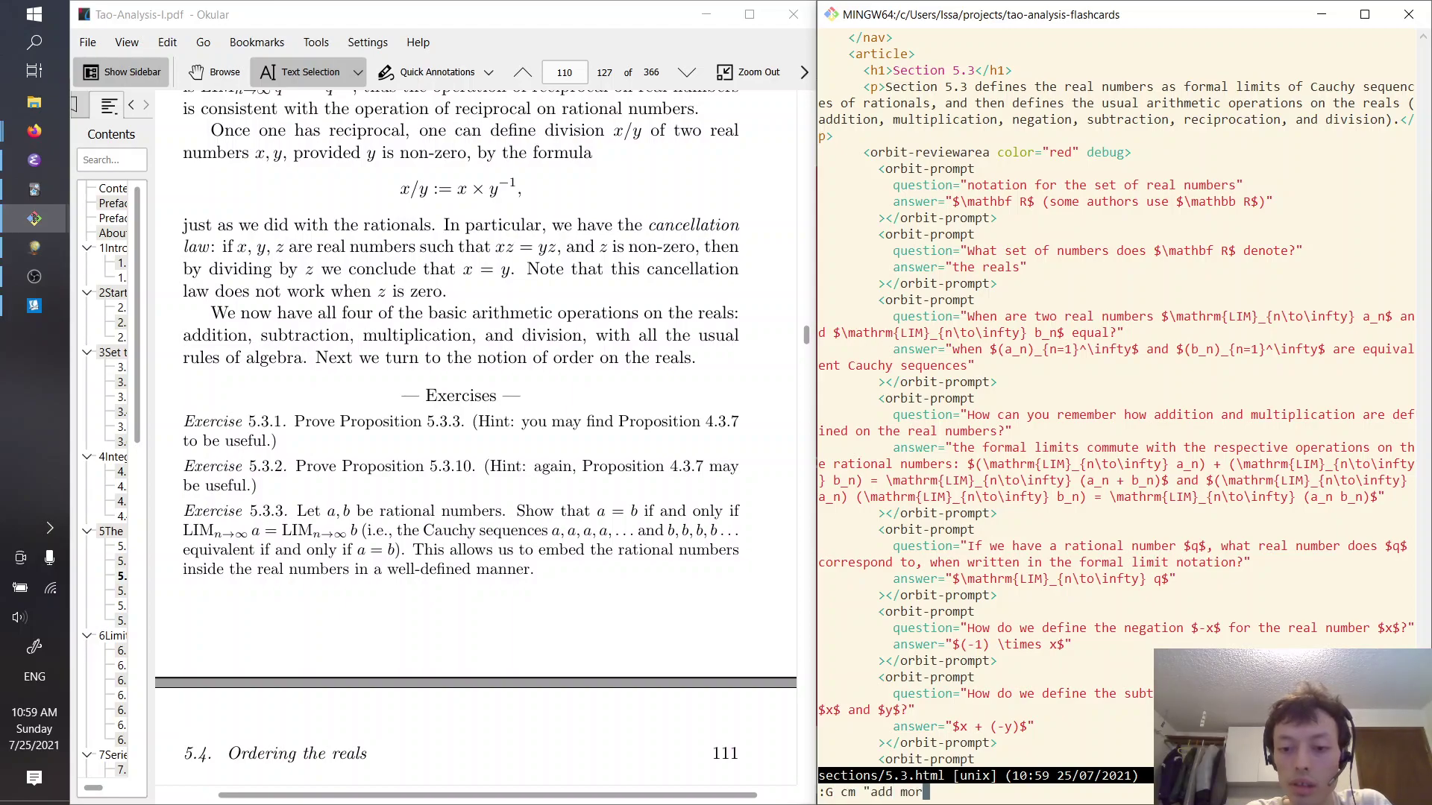
key("Return")
Suspend the editor to the shell, check the repository status and push the commits to the remote
key("ctrl+z")
type("git st")
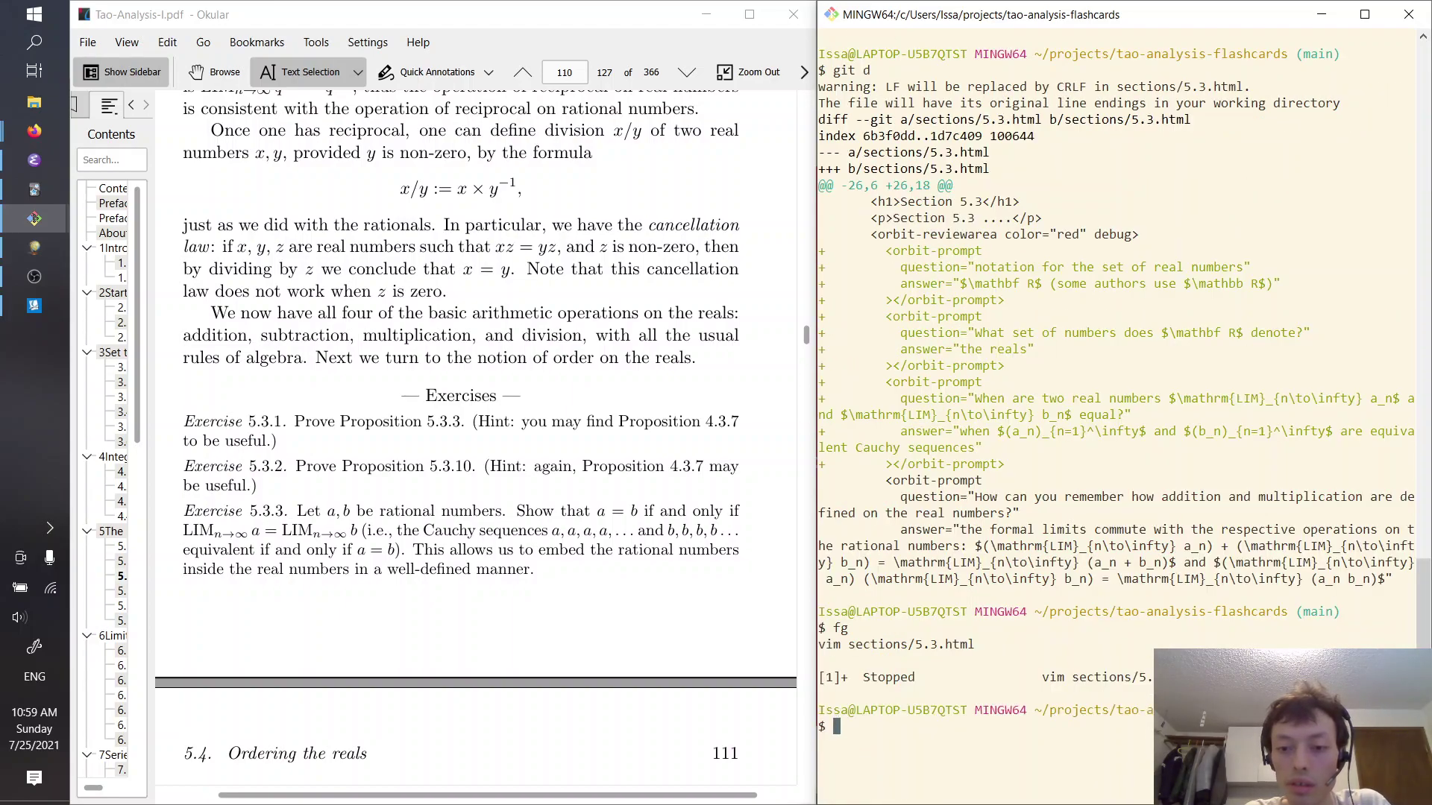
key("Return")
type("git push")
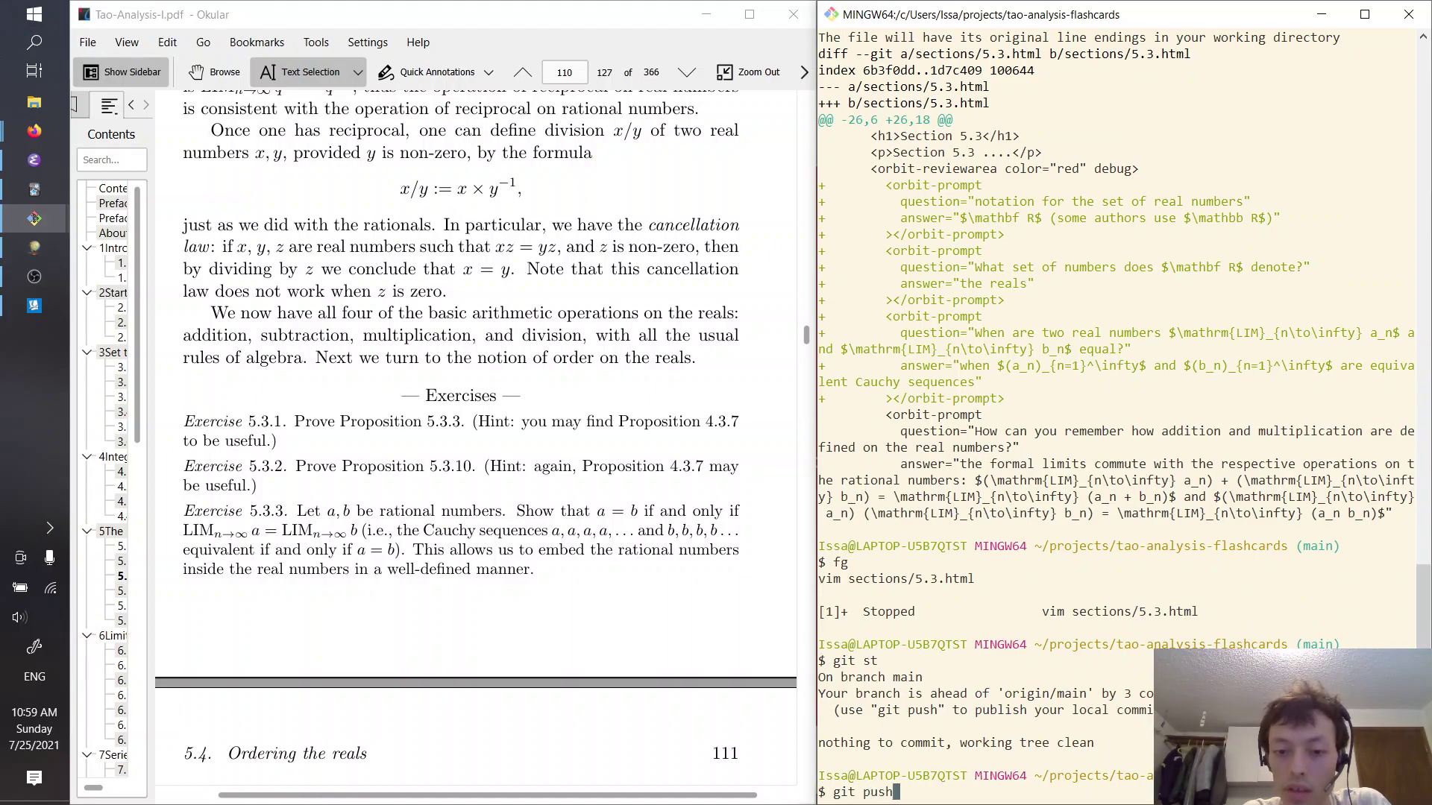
key("Return")
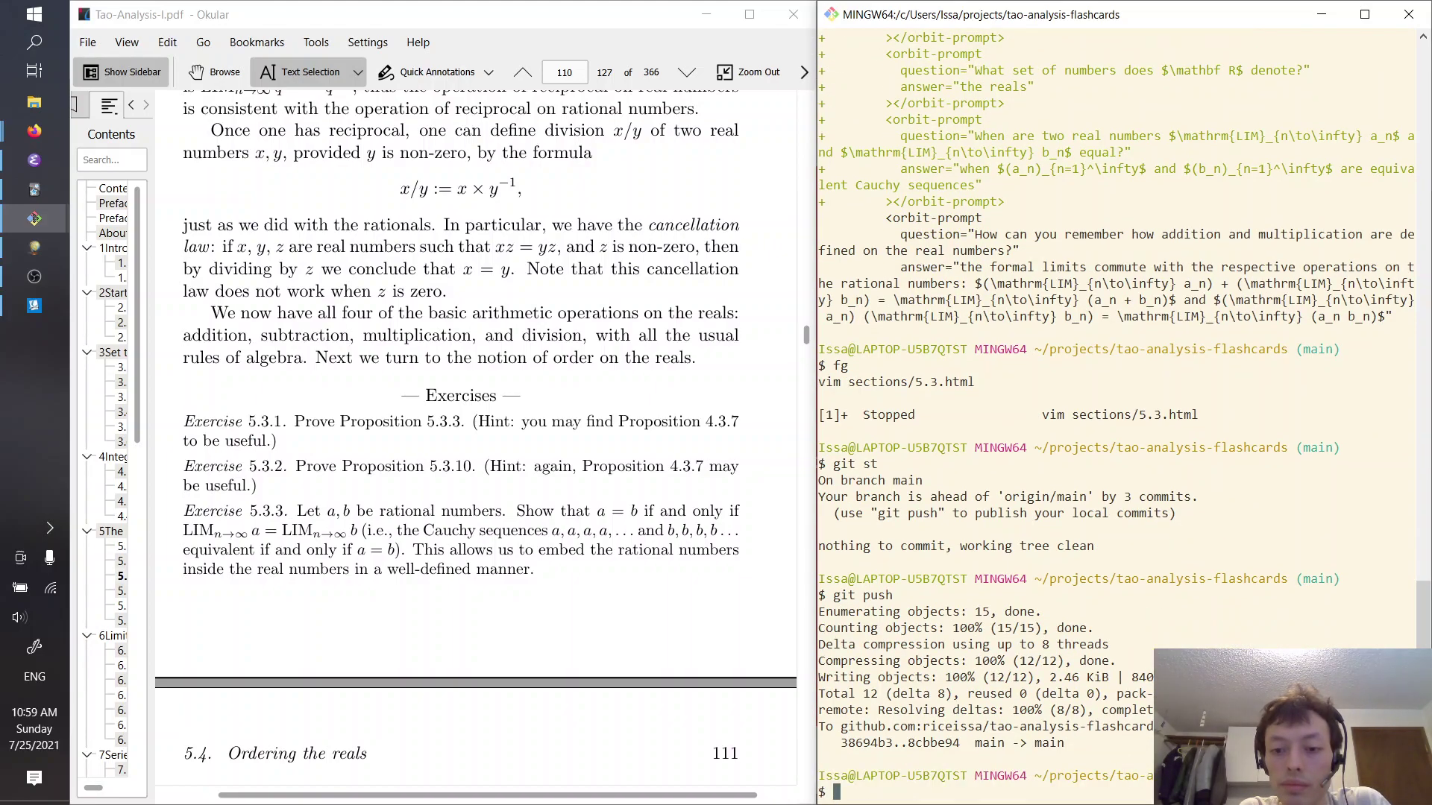
Resume editing sections/5.3.html and count the occurrences of "<orbit-prompt" in the file without replacing them
type("fg")
key("Return")
type(":")
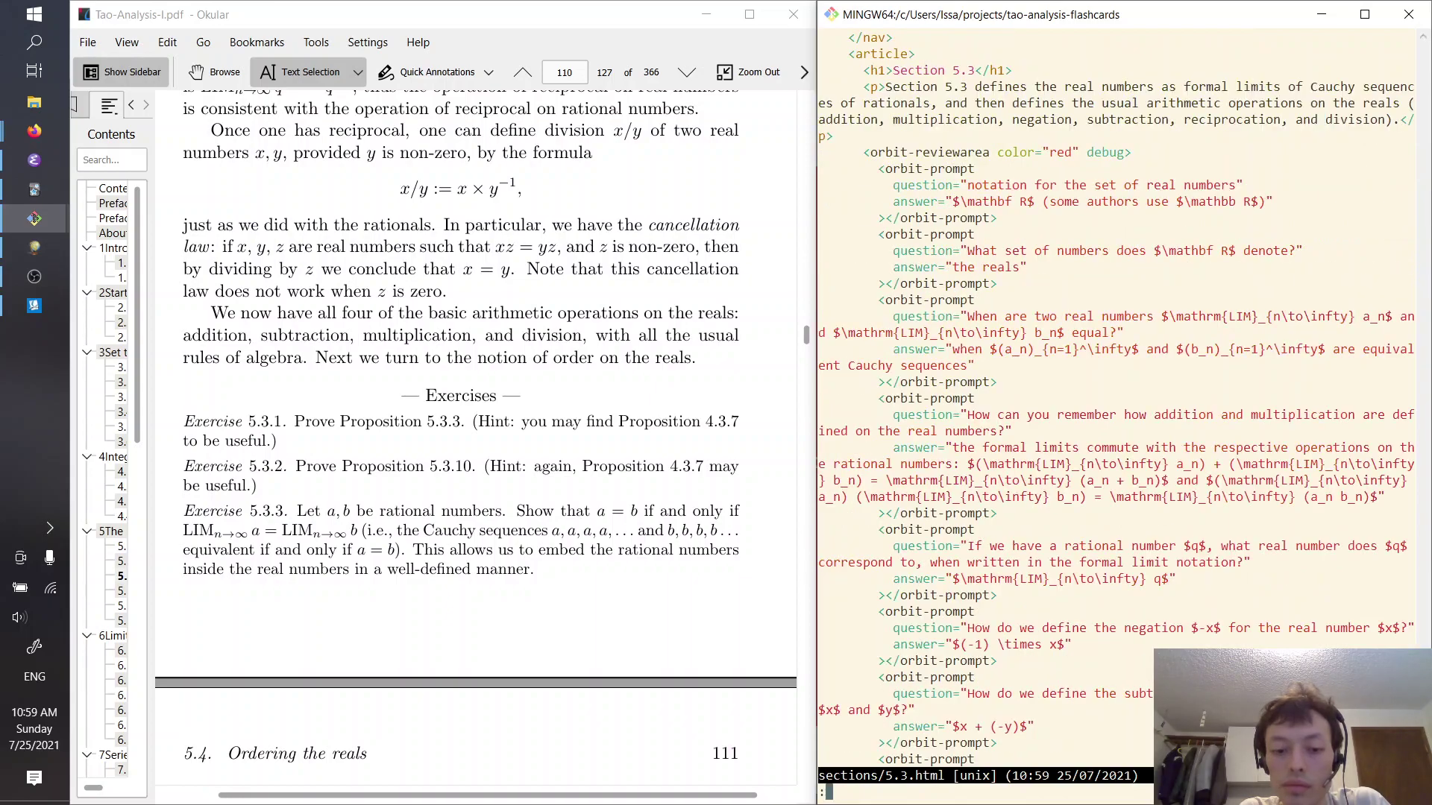
type("%s")
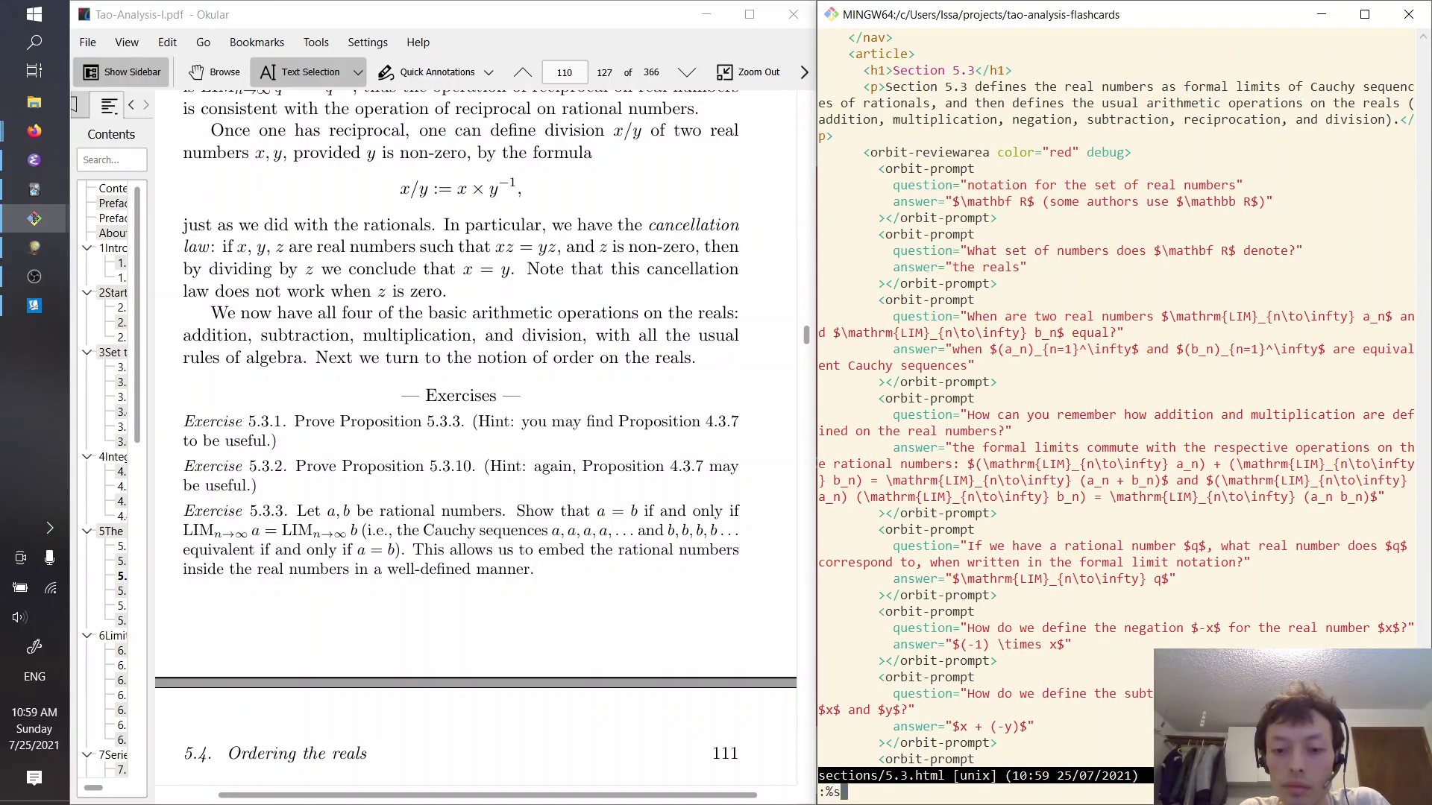
type("/<")
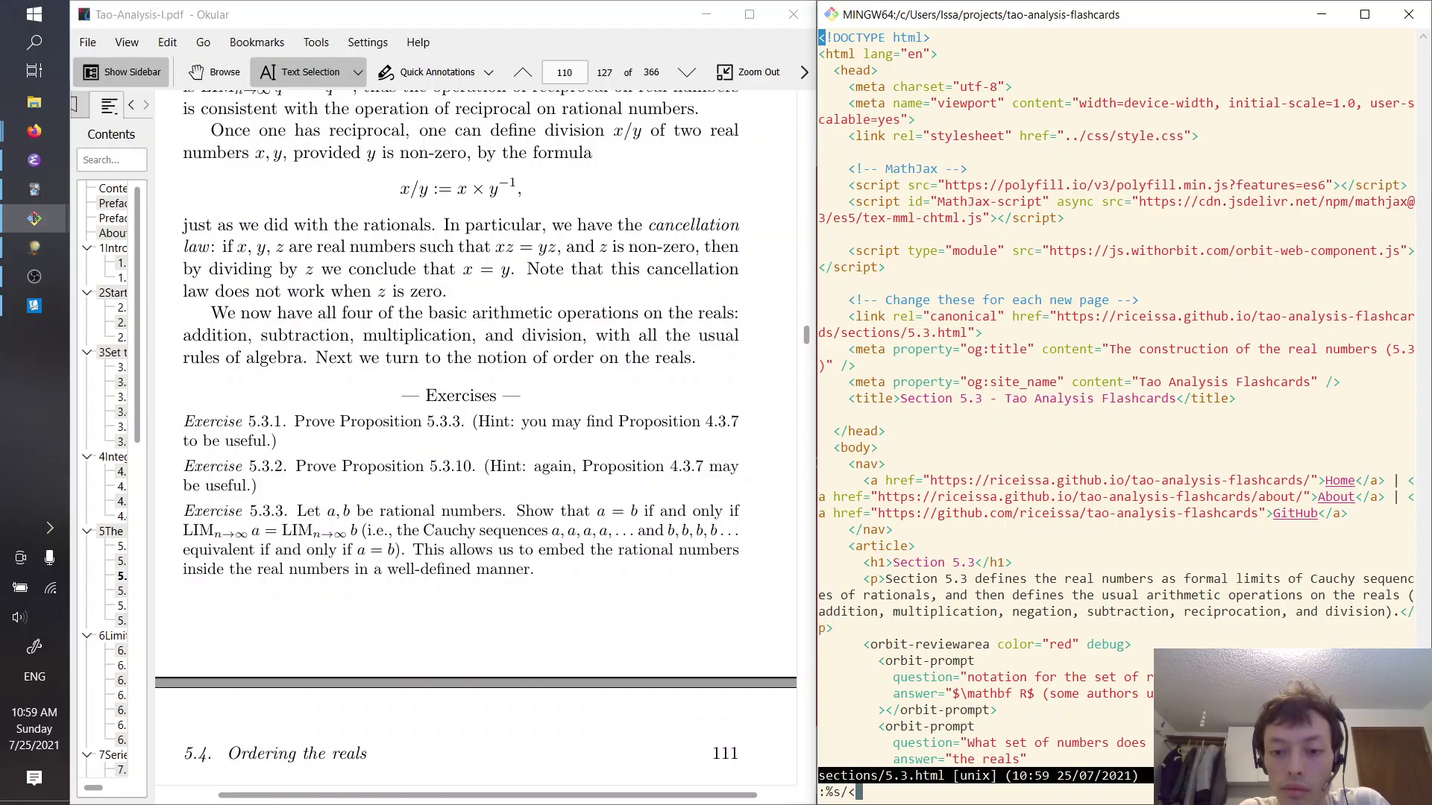
type("orbit-prompt//gn")
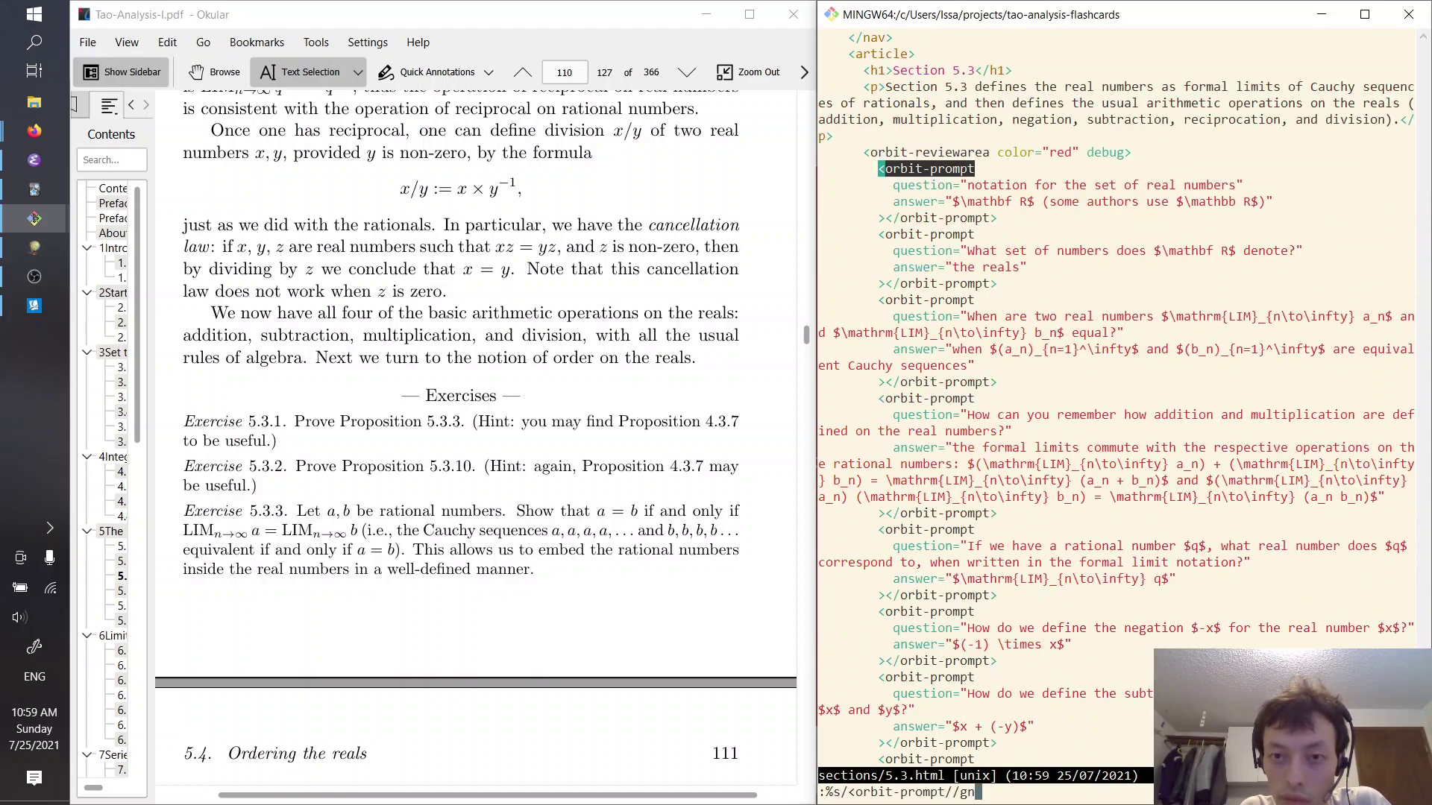
key("Return")
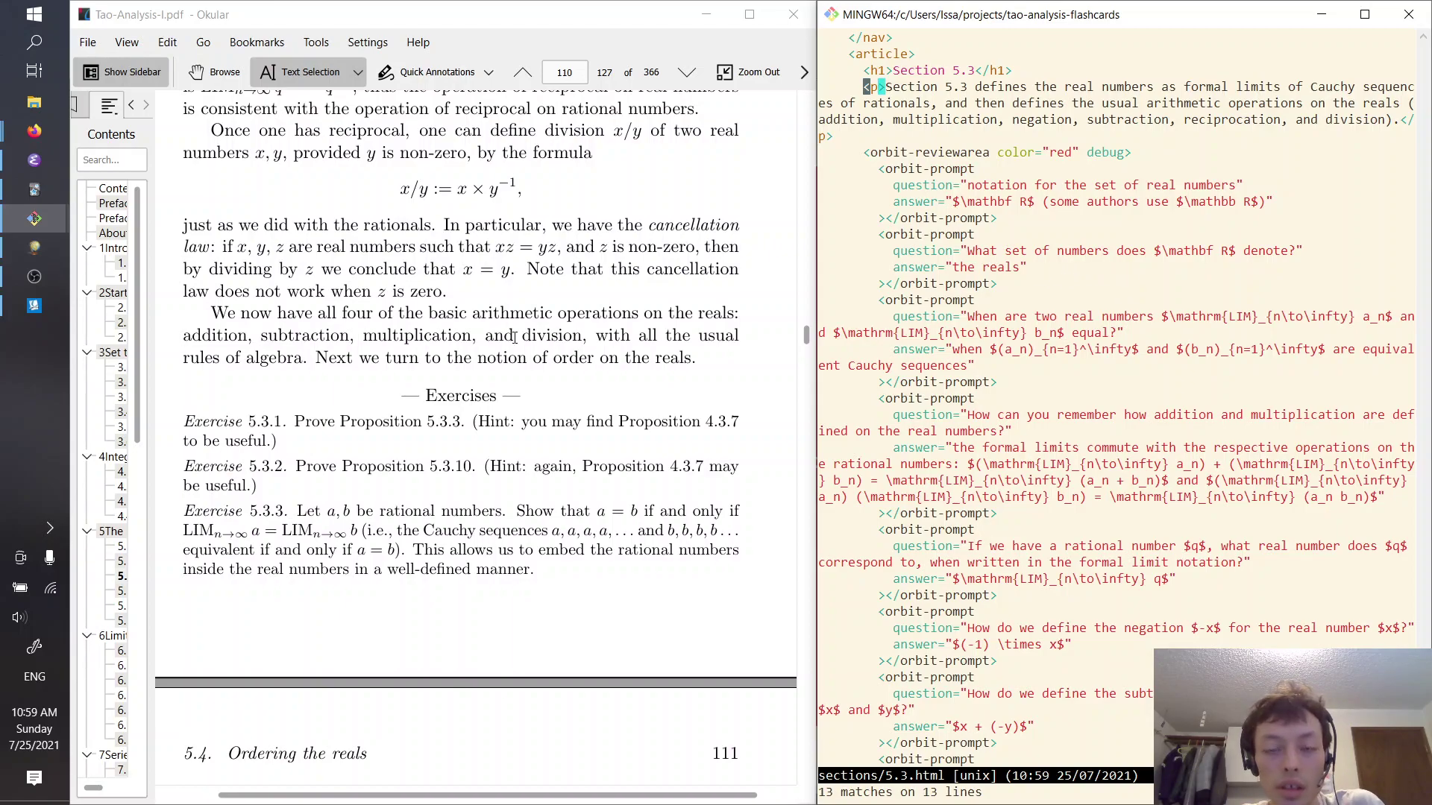
Switch to Firefox and reload the published Section 5.3 flashcards page
key("alt+Tab")
key("Tab")
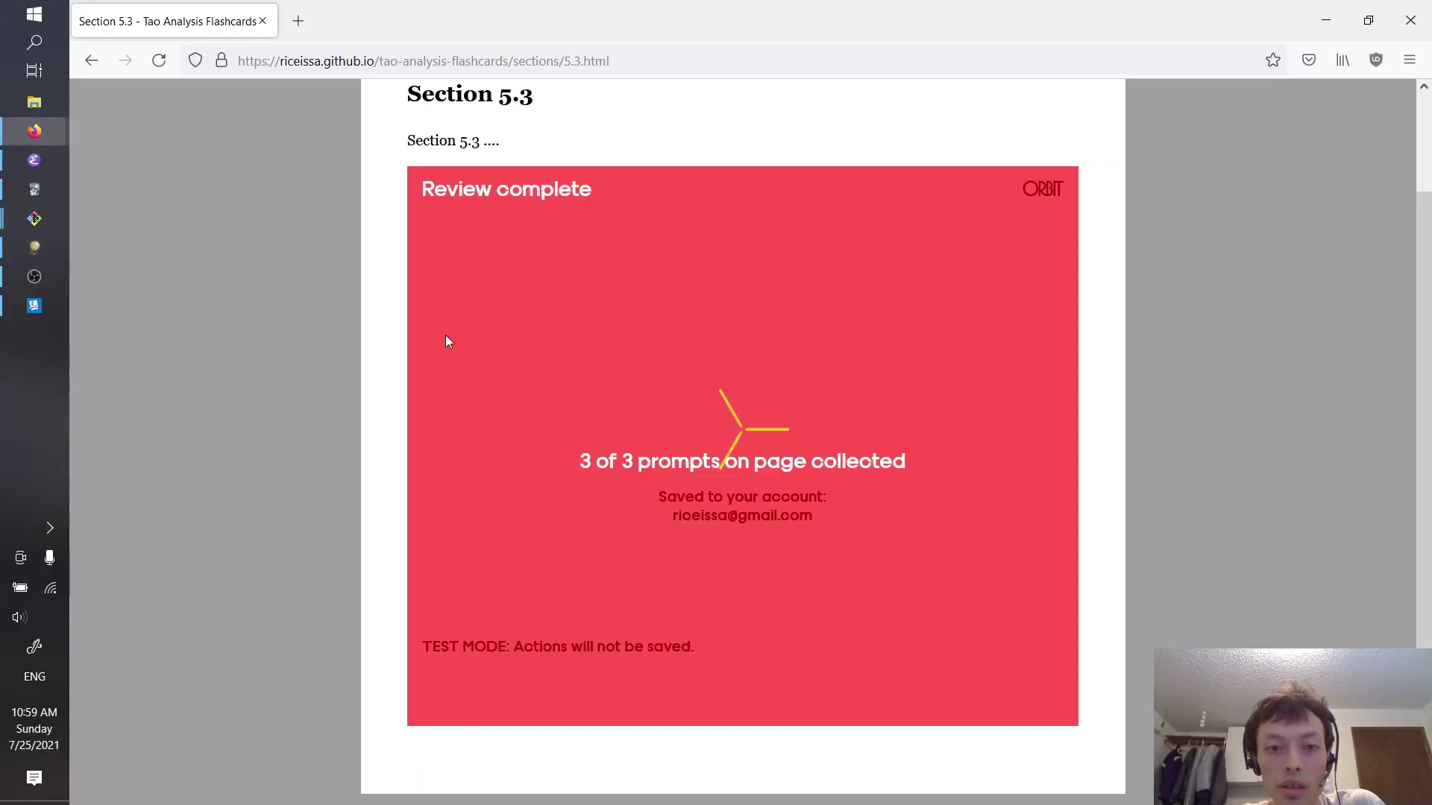
key("alt+Tab")
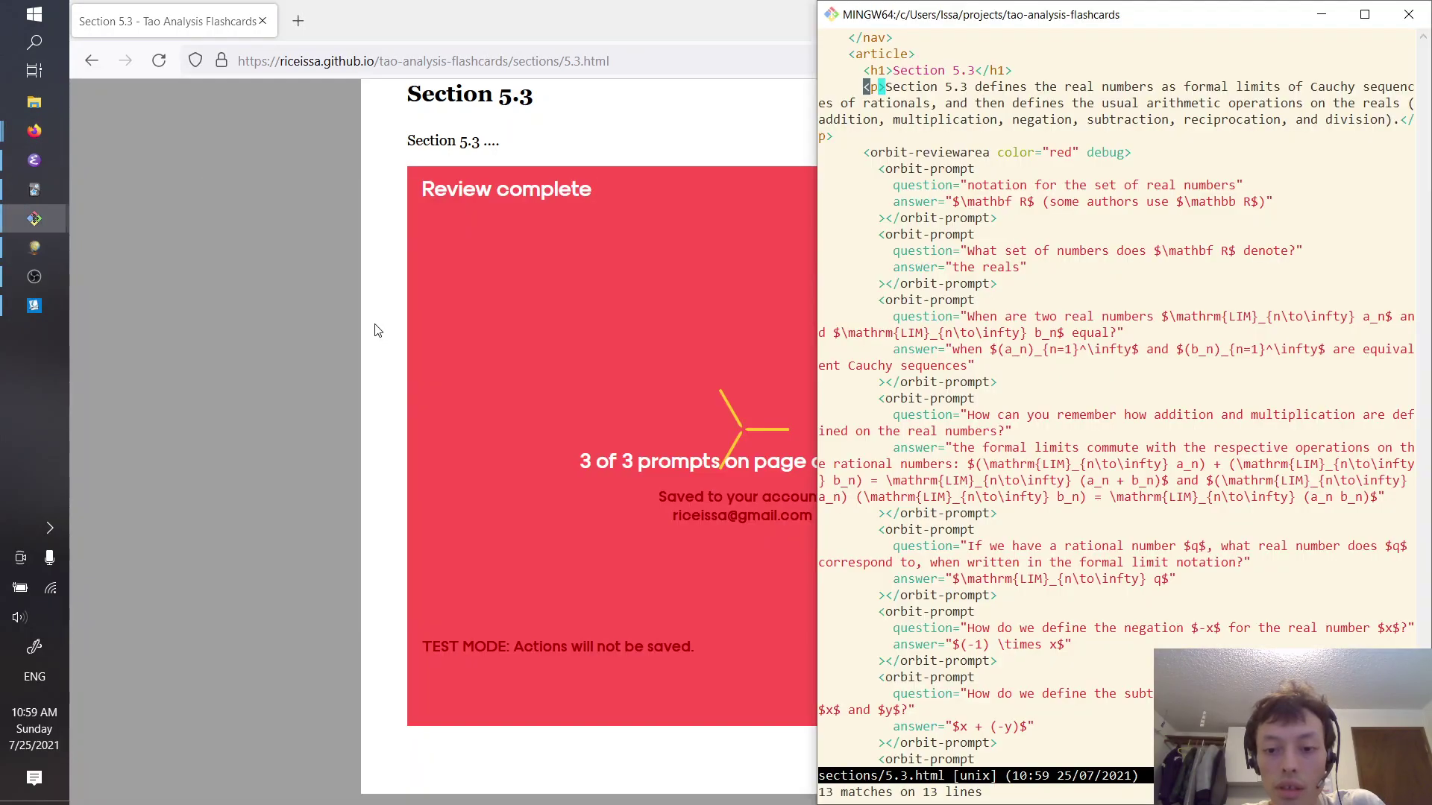
key("alt+Tab")
scroll(214, 231, "up", 2)
left_click(160, 60)
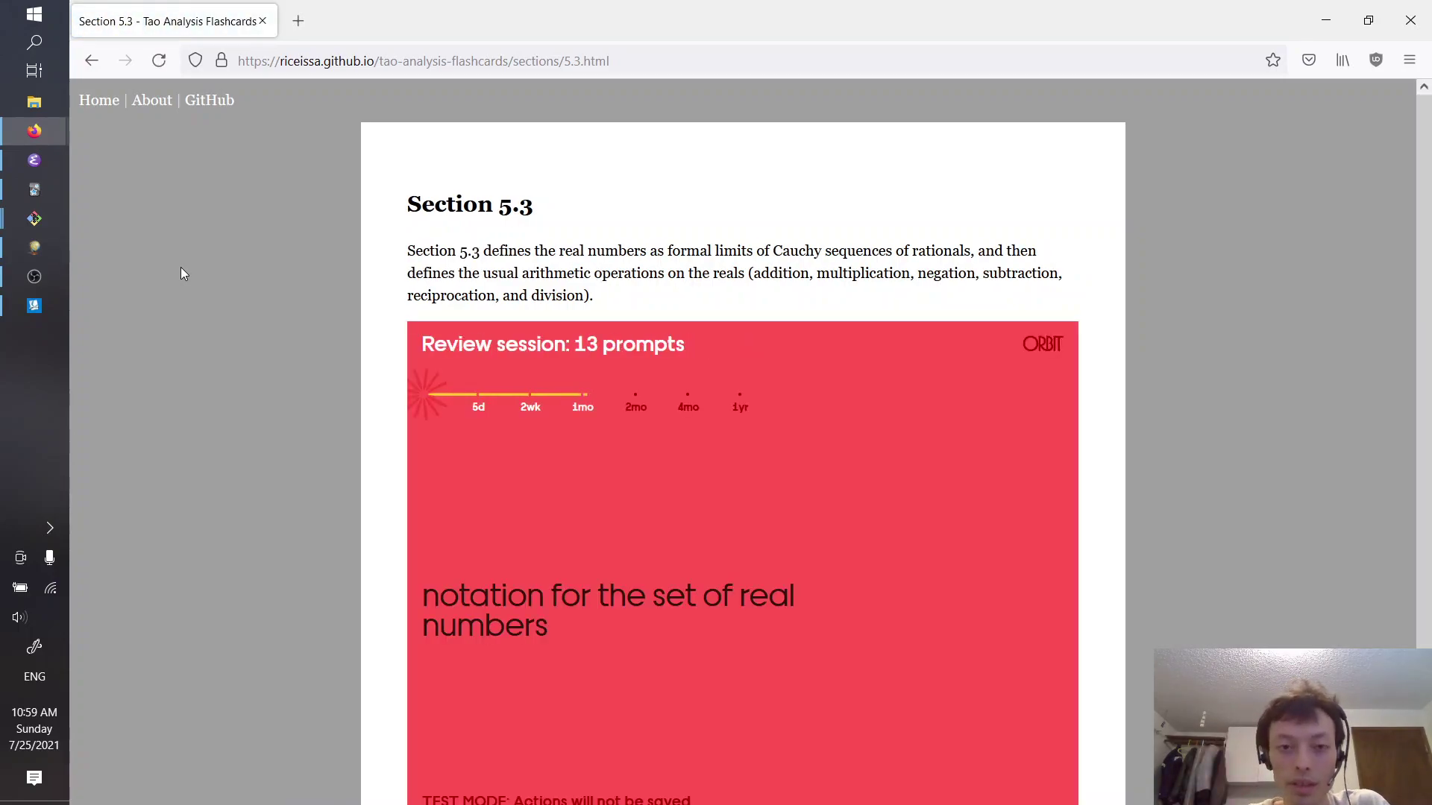
Proofread the published introductory summary, including the Cauchy sequences wording and the list of operations, and check the review area below it
scroll(361, 277, "down", 3)
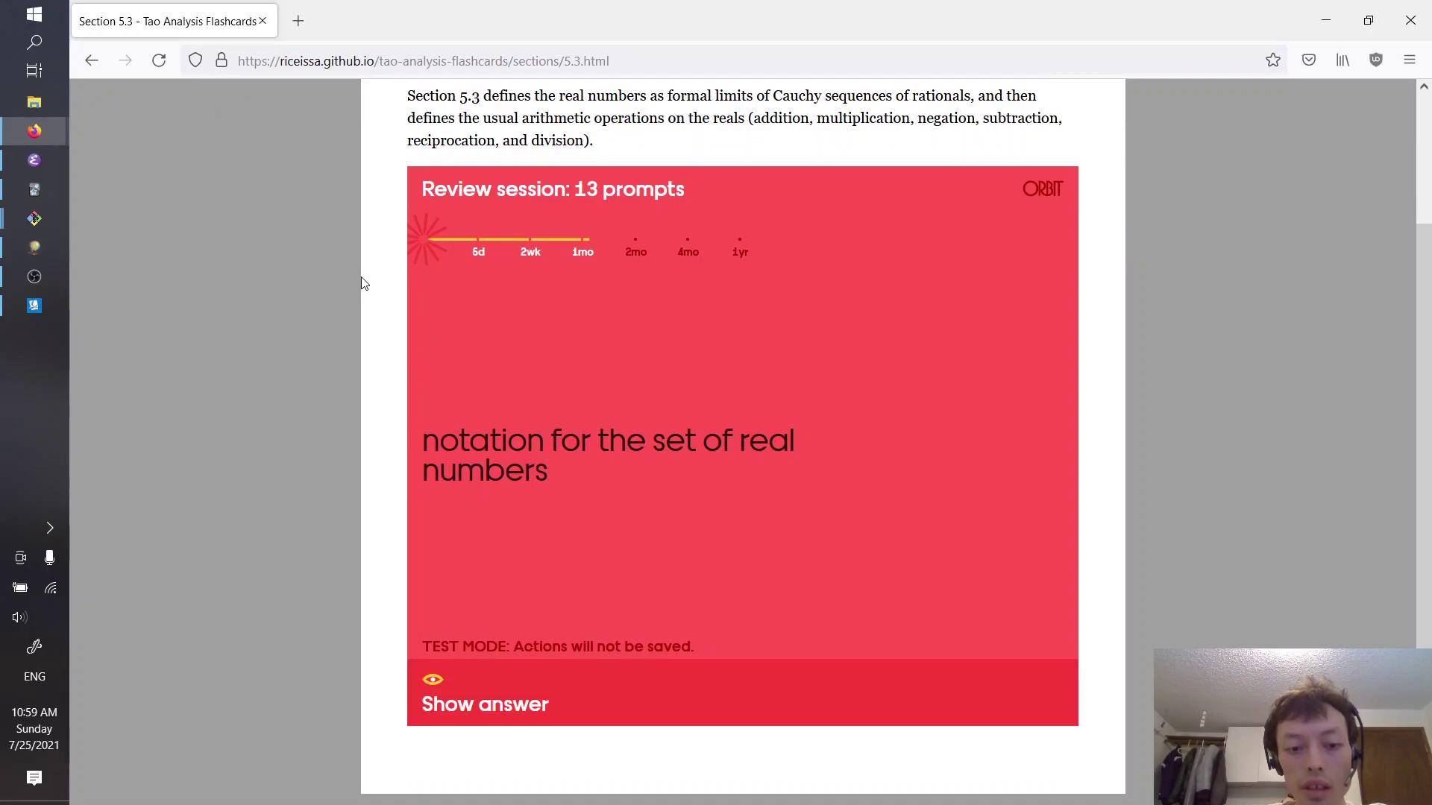
scroll(362, 283, "up", 3)
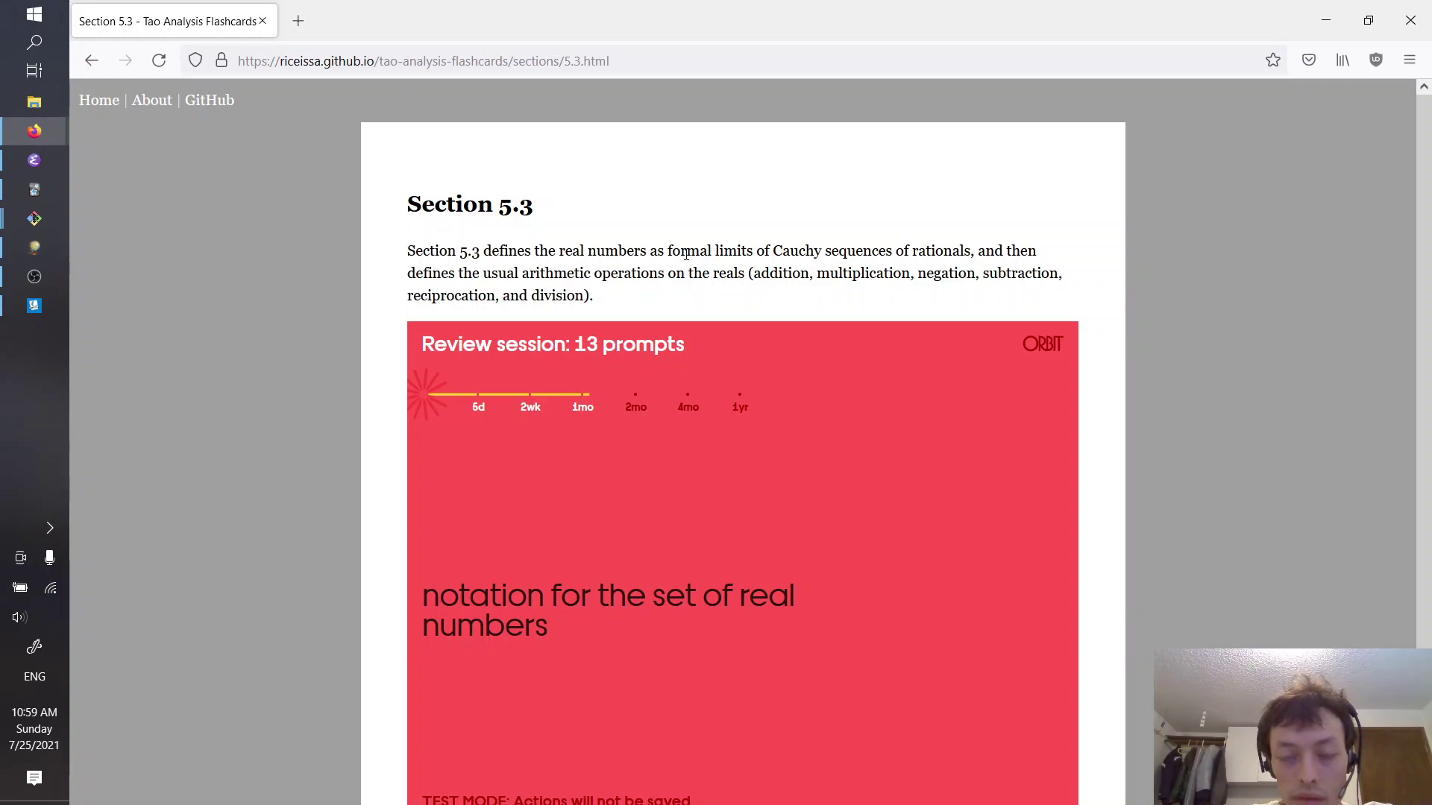
left_click_drag(773, 251, 970, 251)
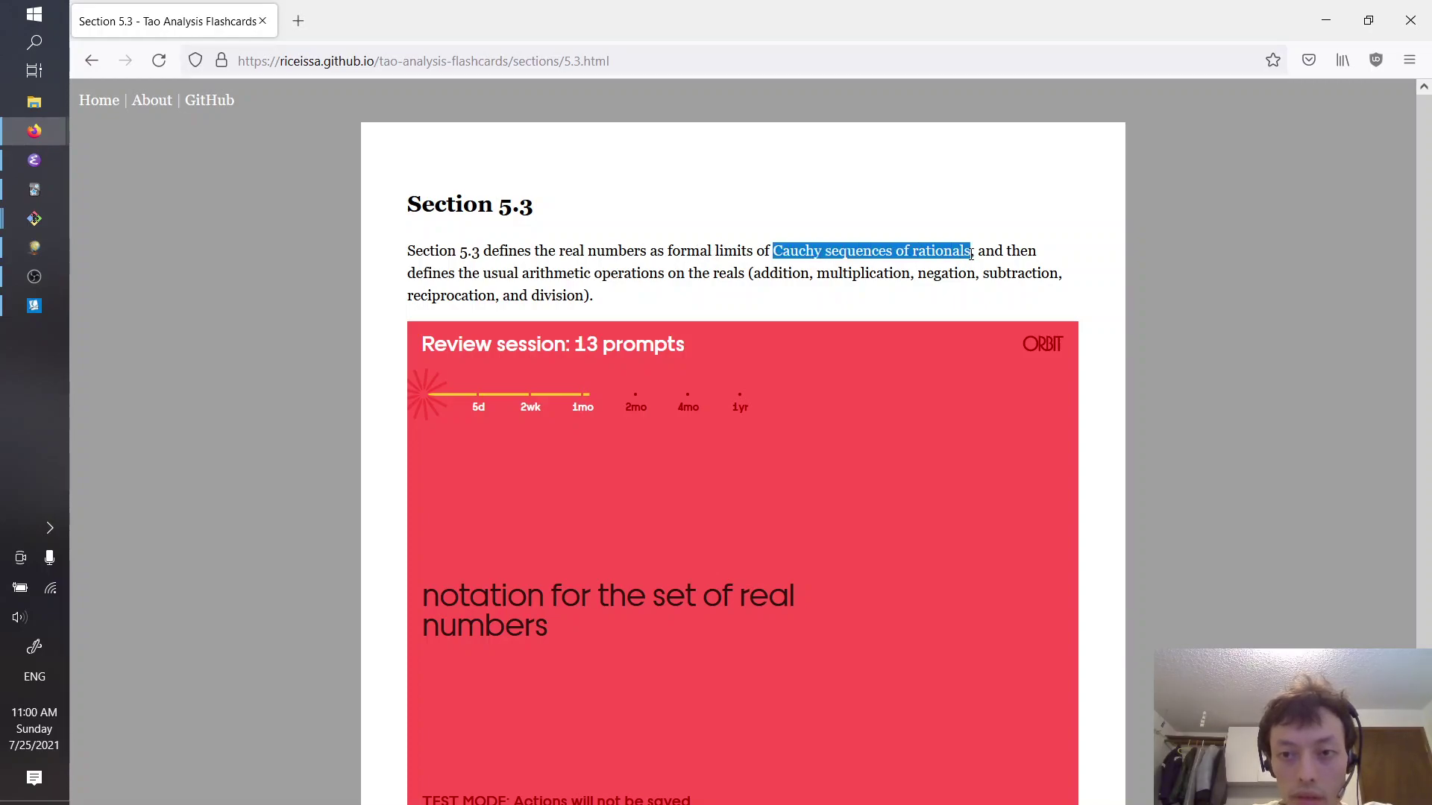
left_click(608, 236)
scroll(338, 246, "down", 1)
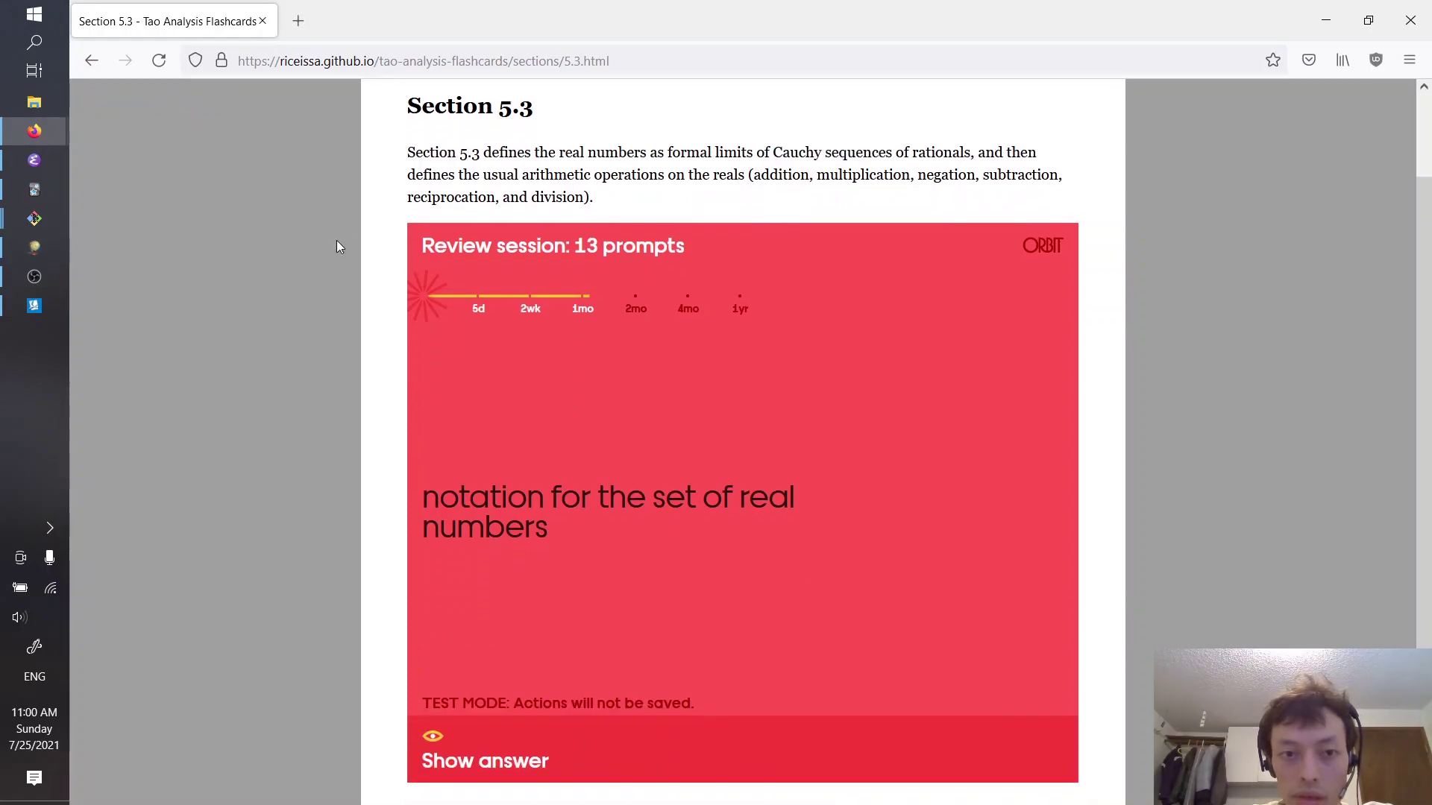
scroll(338, 246, "up", 1)
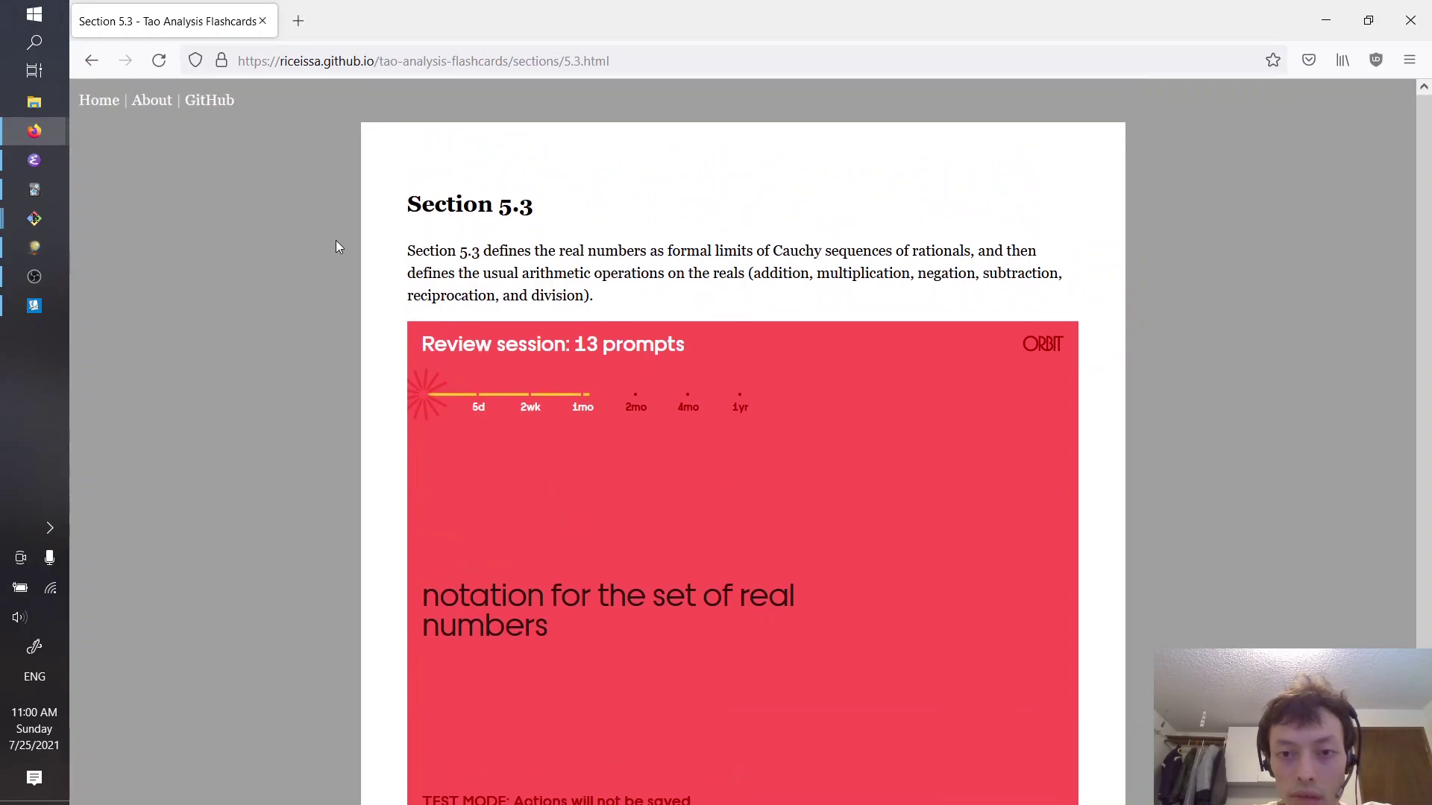
left_click_drag(754, 273, 927, 274)
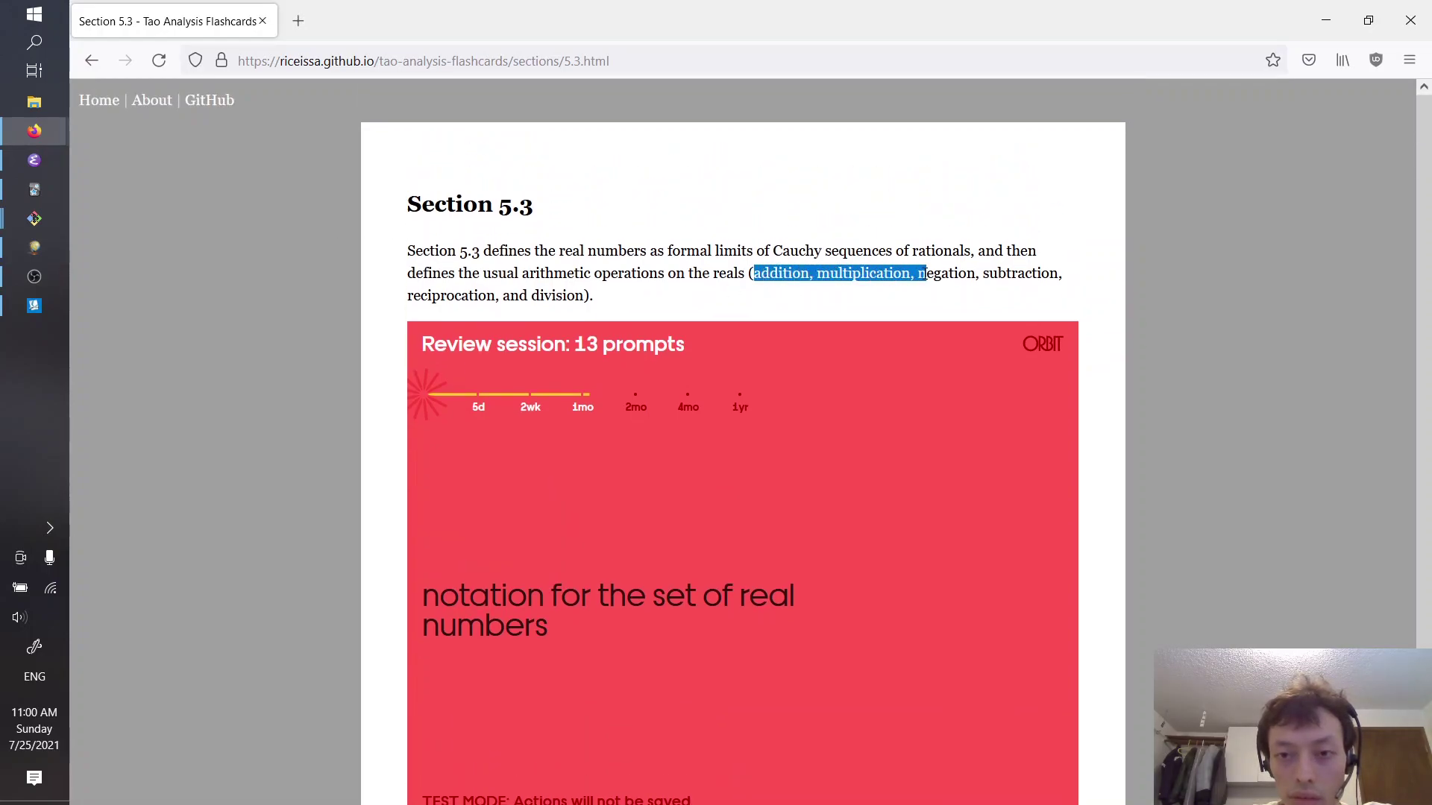
left_click(924, 275)
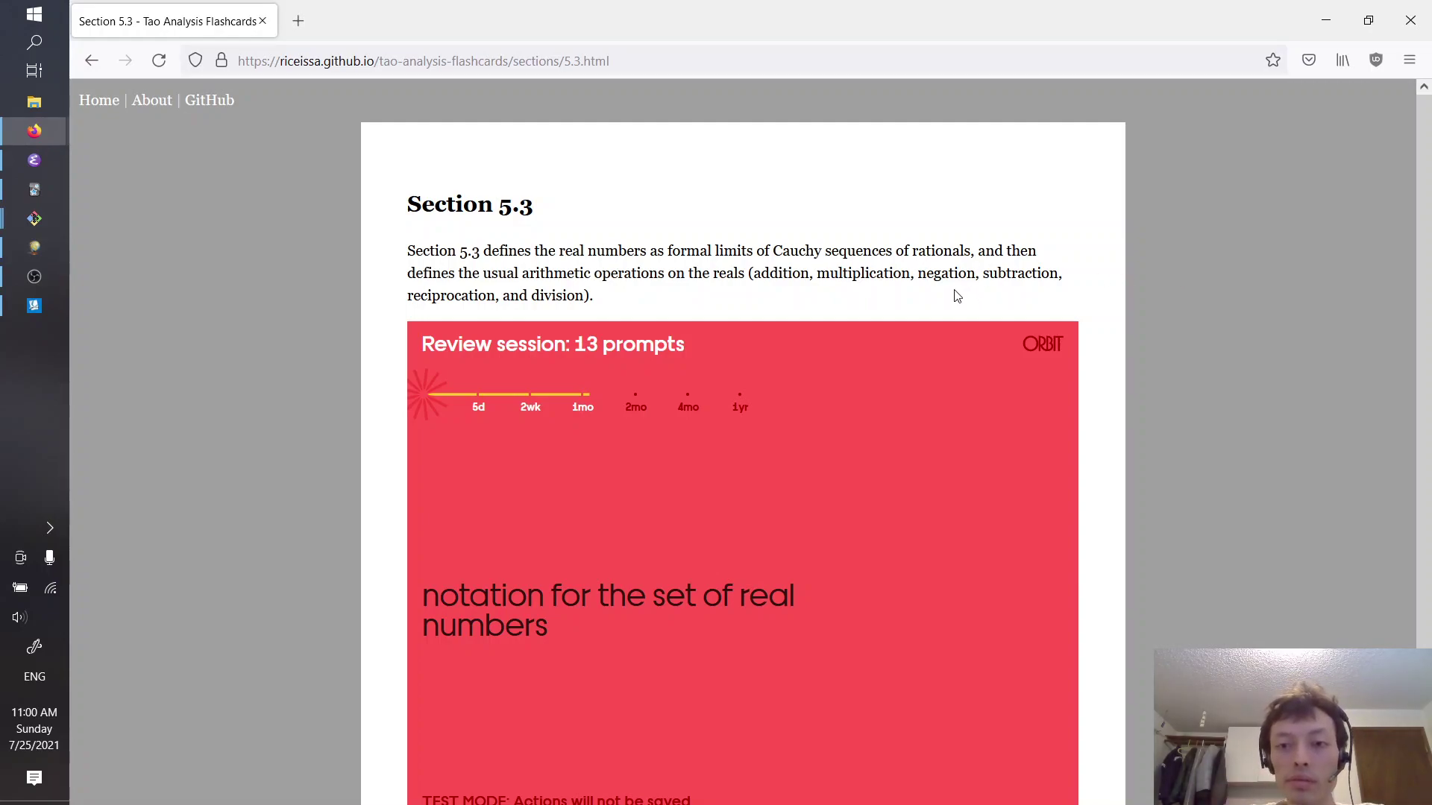
left_click_drag(1004, 273, 1049, 273)
left_click_drag(454, 295, 609, 300)
left_click(608, 301)
scroll(359, 269, "down", 2)
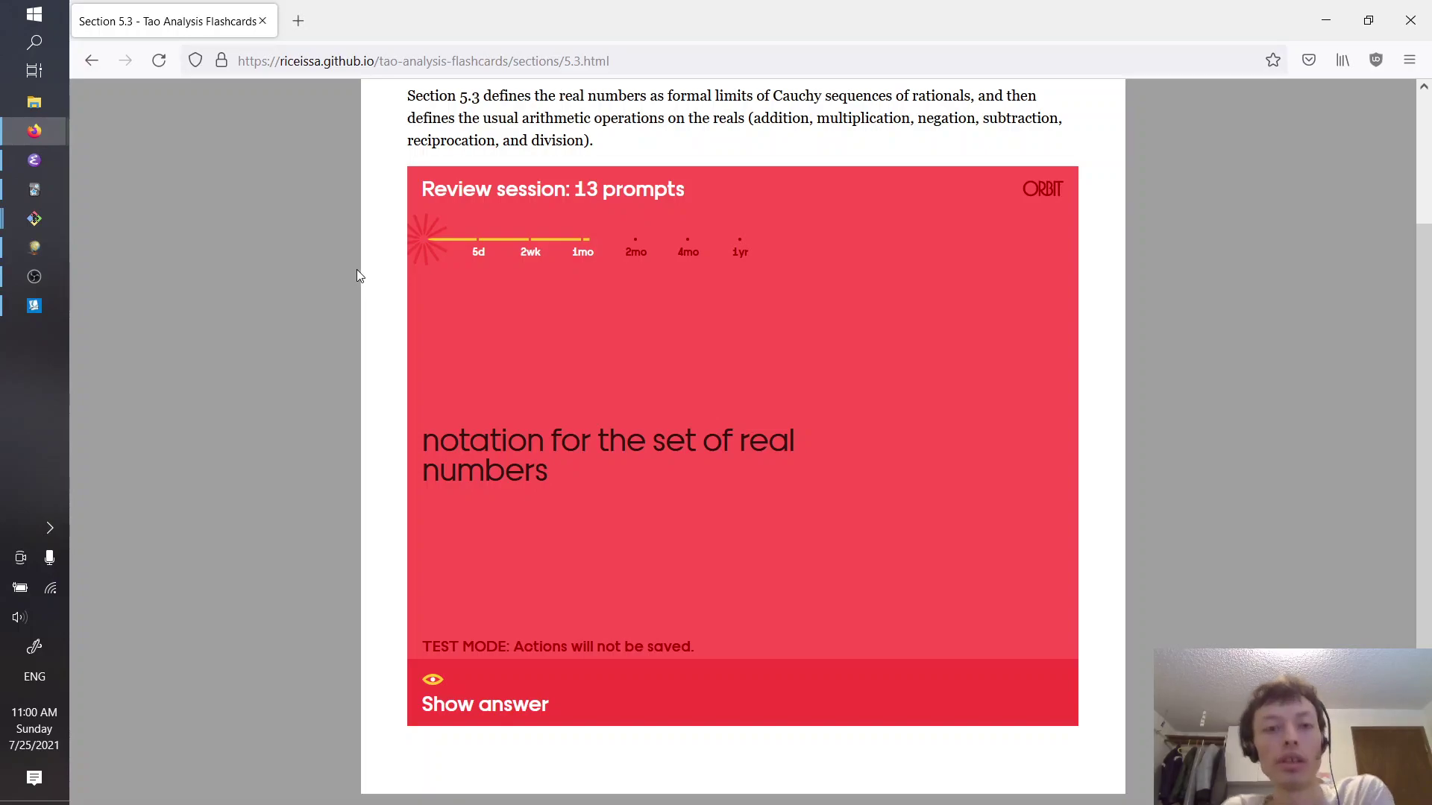
Reveal the answer to the review prompt "notation for the set of real numbers"
scroll(1424, 350, "up", 2)
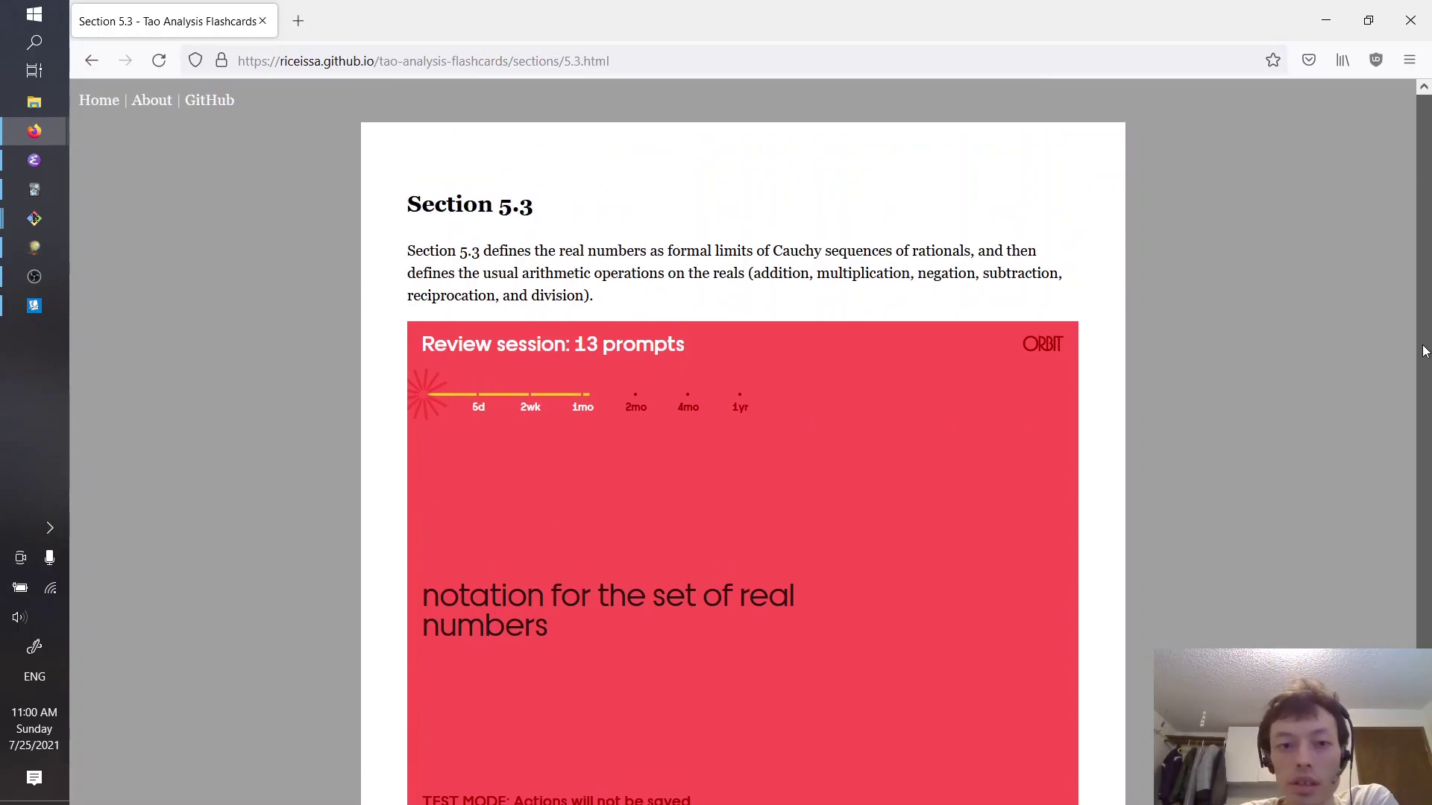
scroll(1424, 351, "down", 2)
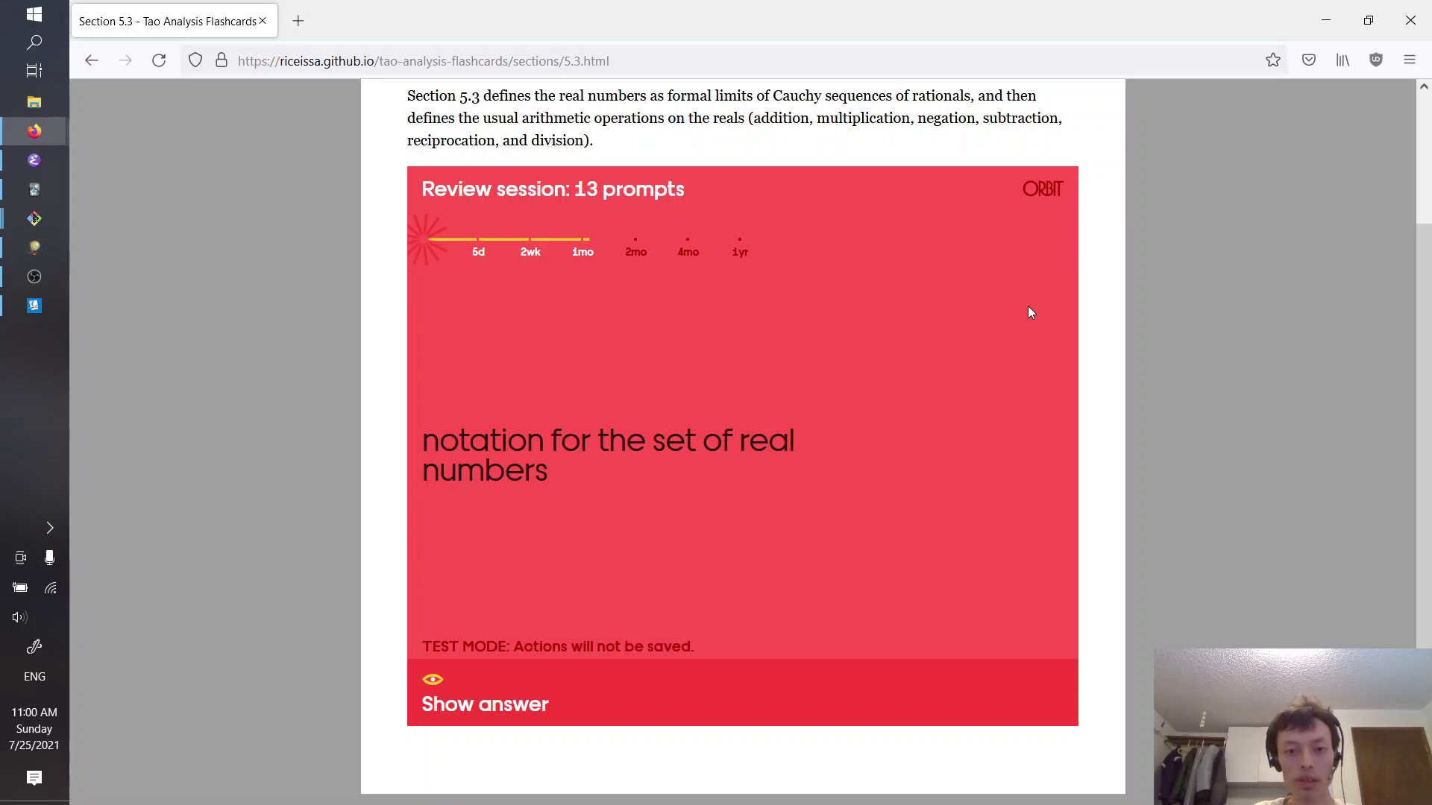
left_click(964, 694)
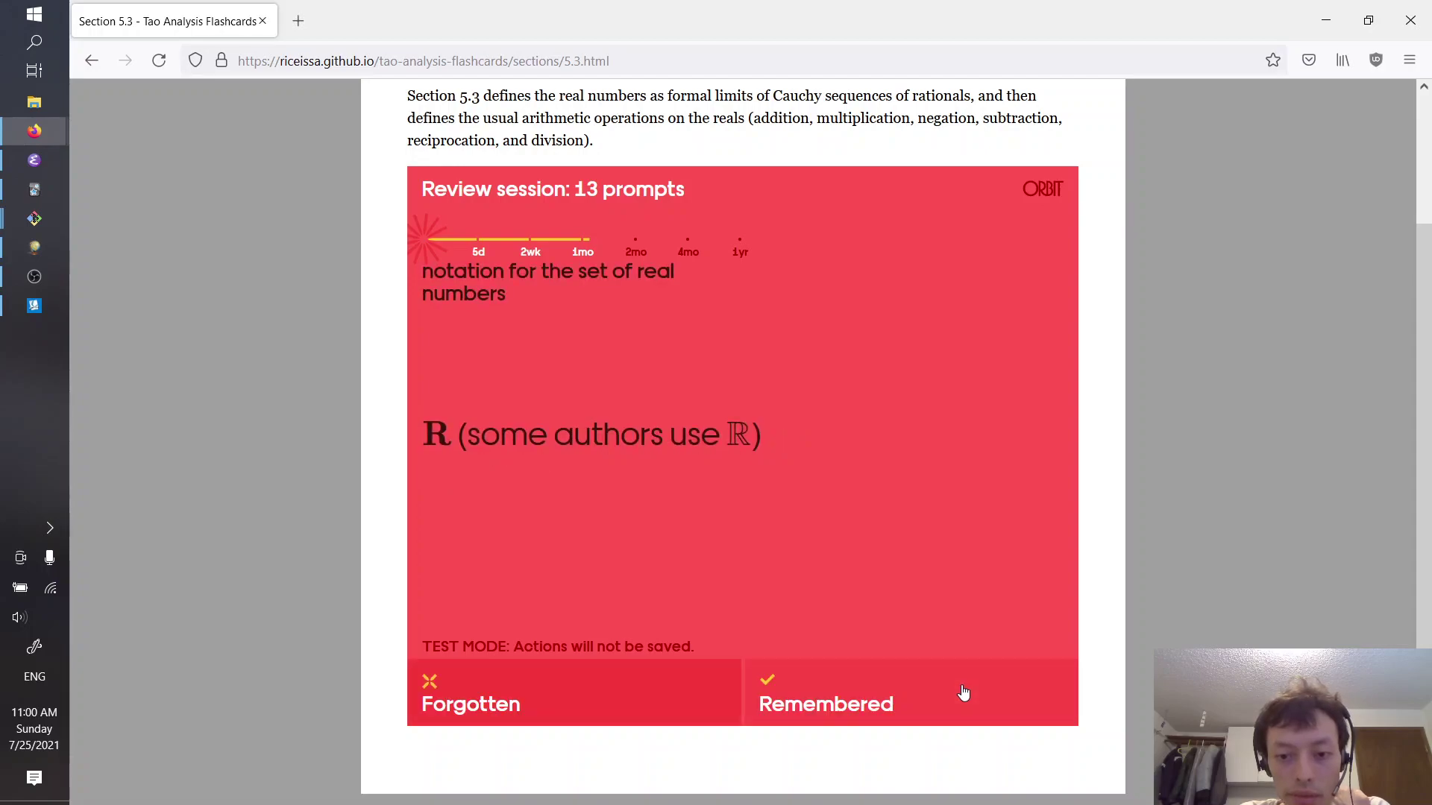